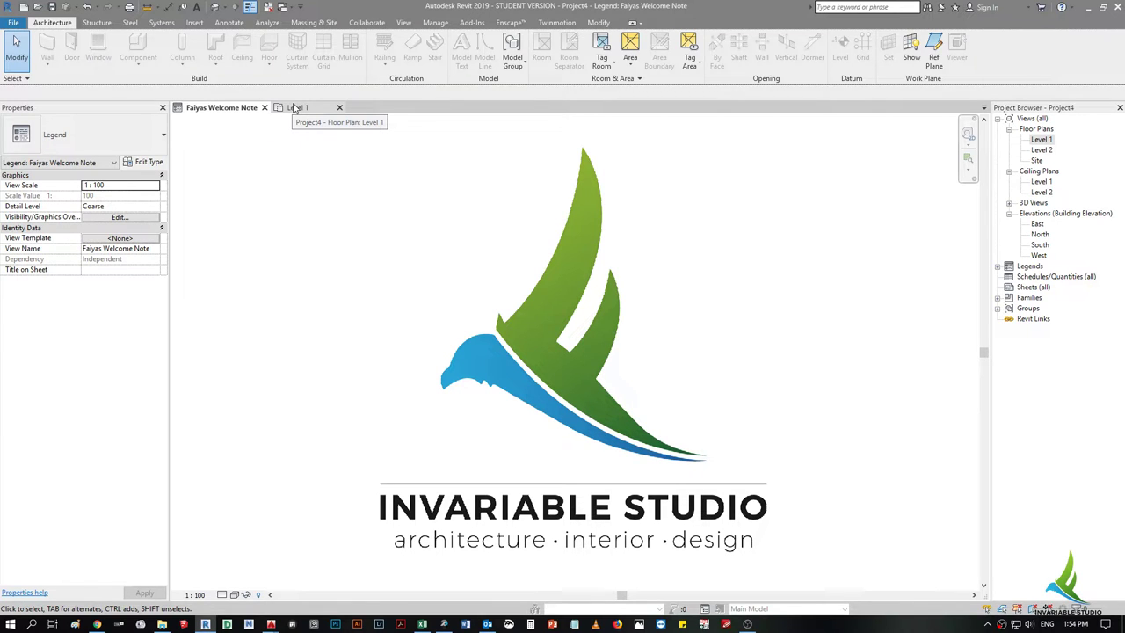
# - Show the Level 1 plan framed on both picket-fence reference images
pyautogui.click(295, 107)
pyautogui.moveTo(705, 418); pyautogui.dragTo(687, 426, button='middle')
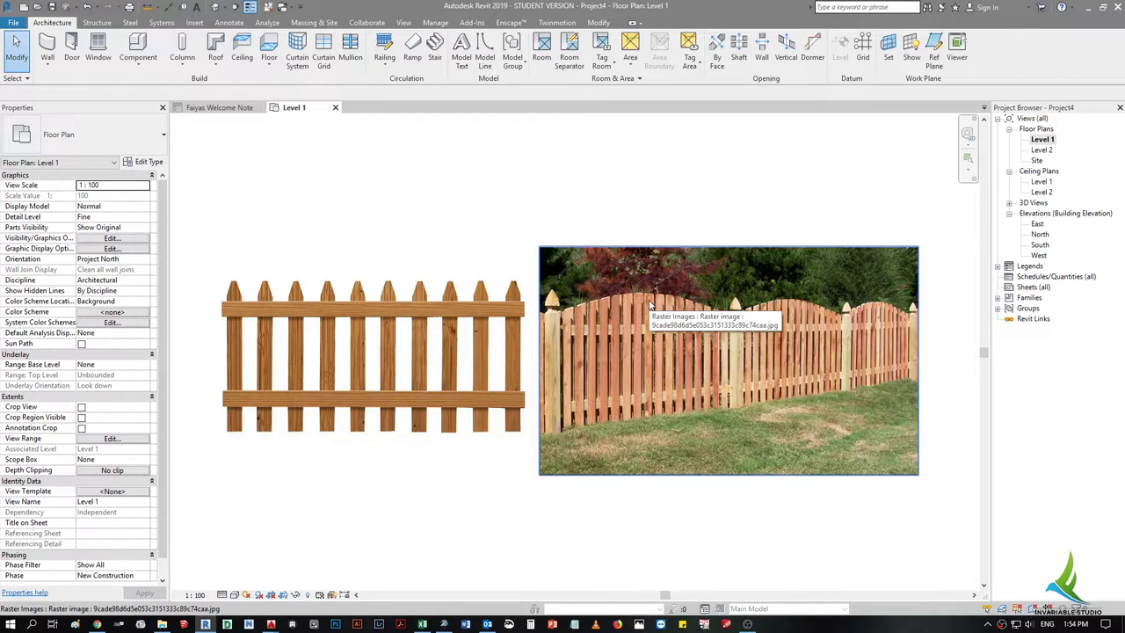
pyautogui.scroll(-2, 457, 480)
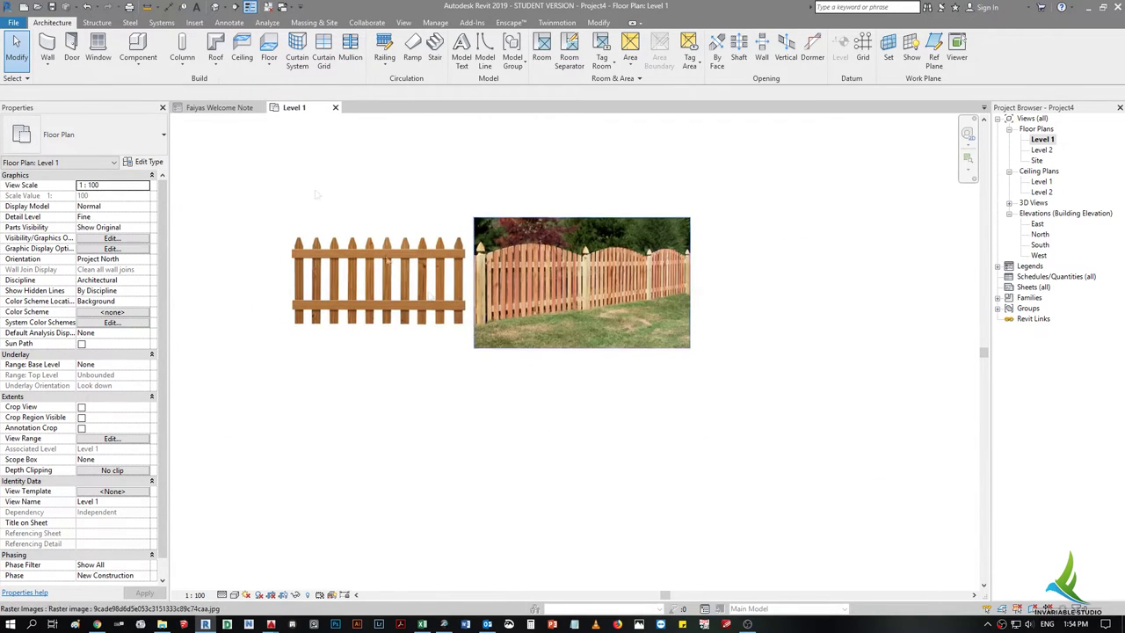
# - Sketch a straight 900mm Pipe railing path below the fence images and finish it
pyautogui.click(582, 283)
pyautogui.click(384, 49)
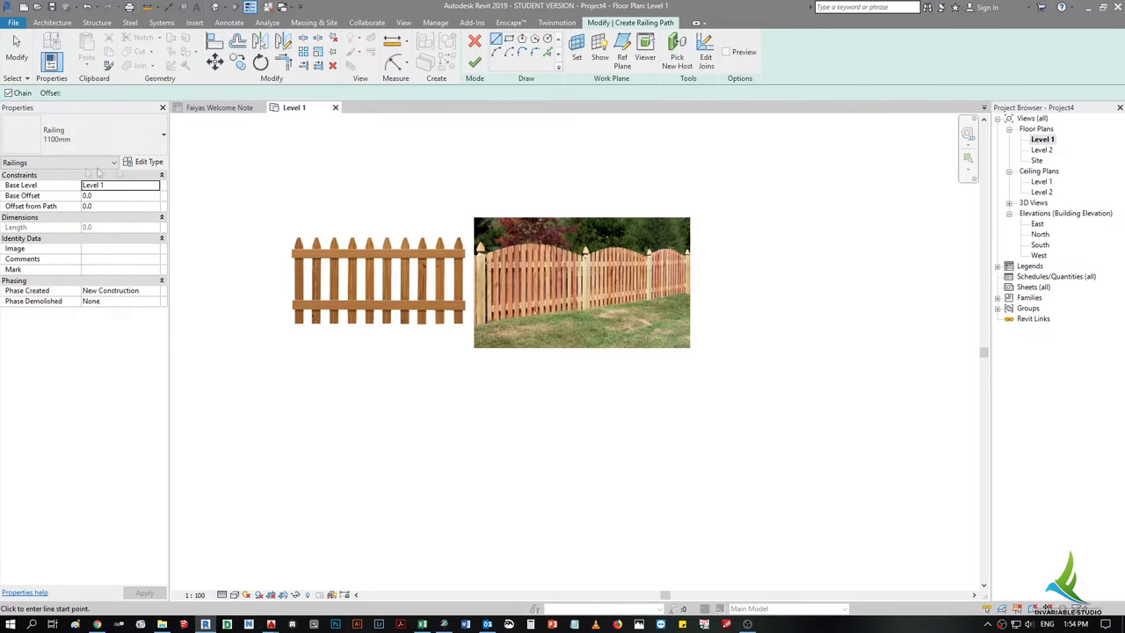
pyautogui.click(84, 134)
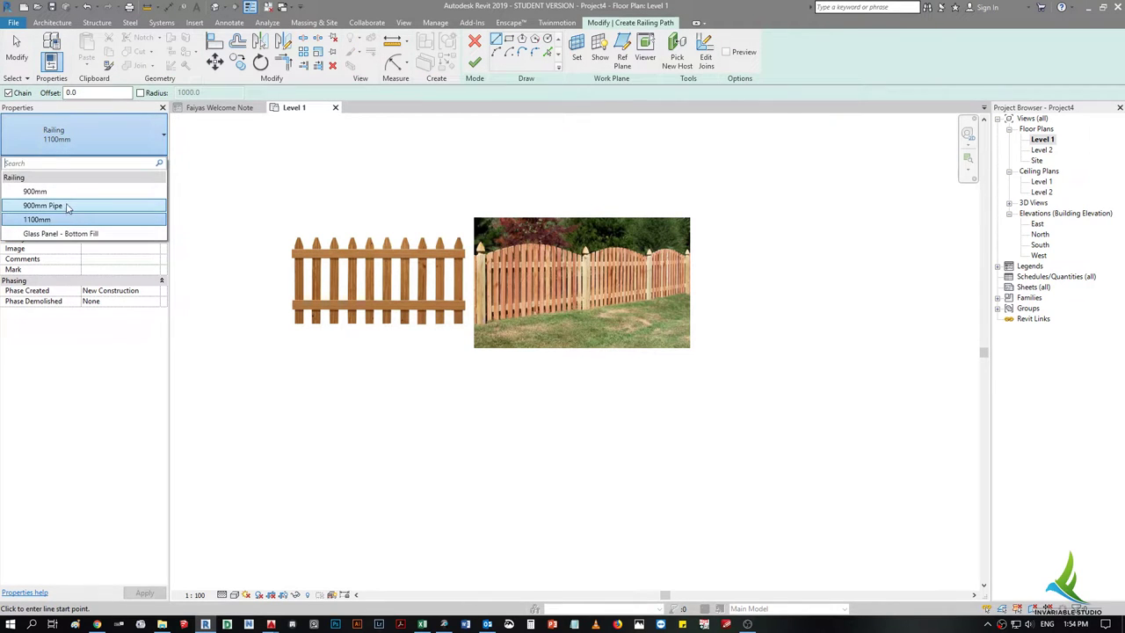
pyautogui.click(68, 206)
pyautogui.click(285, 461)
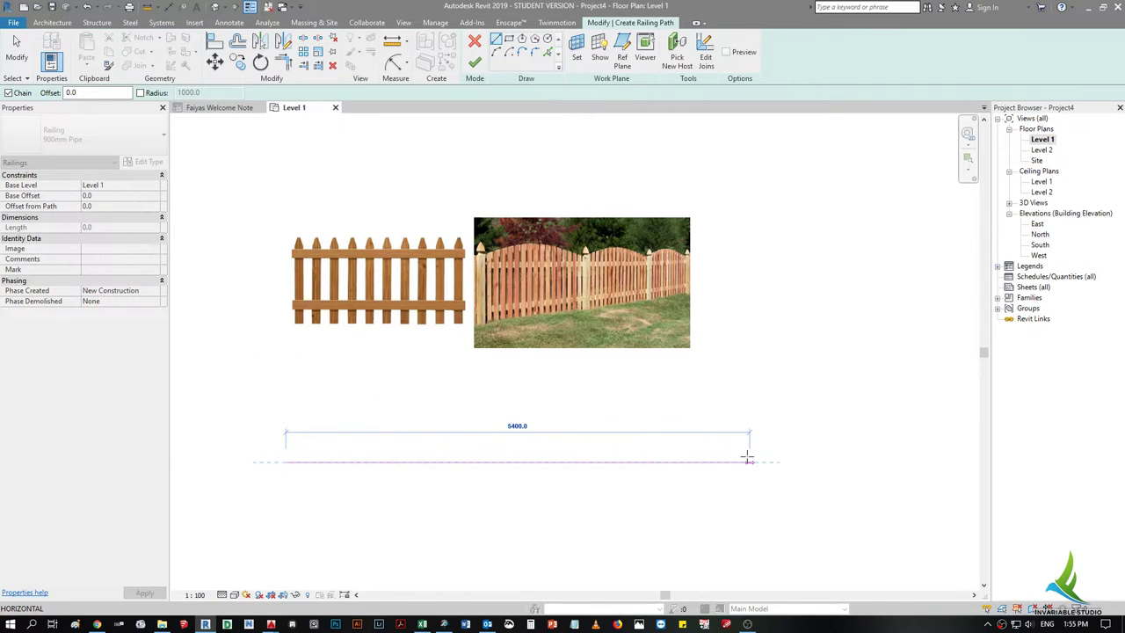
pyautogui.click(747, 458)
pyautogui.press('Escape')
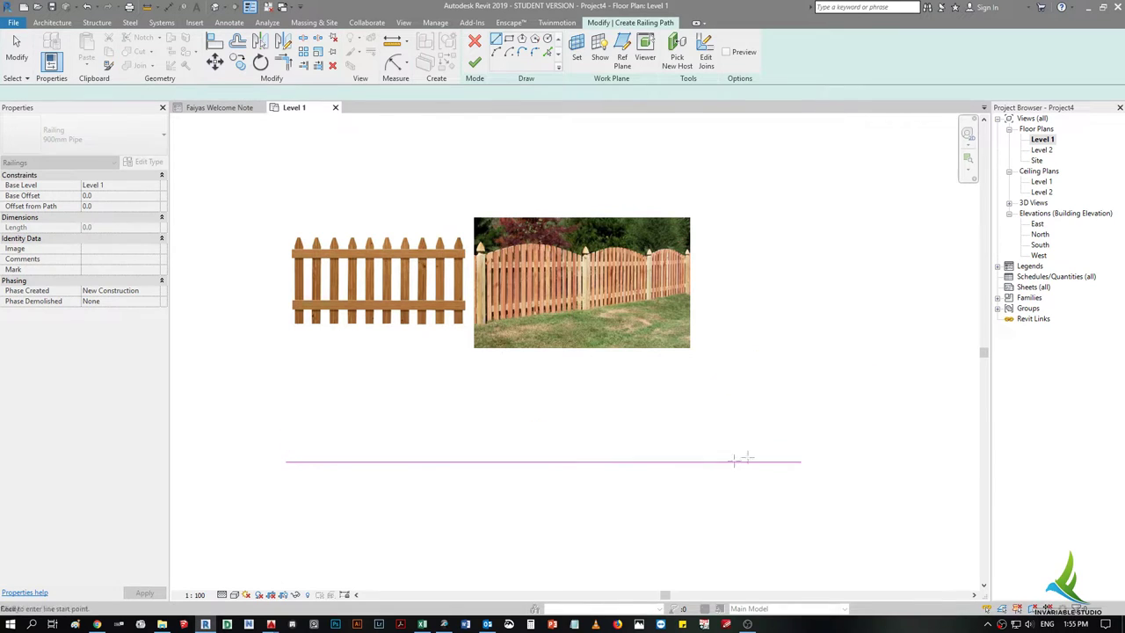
pyautogui.click(475, 62)
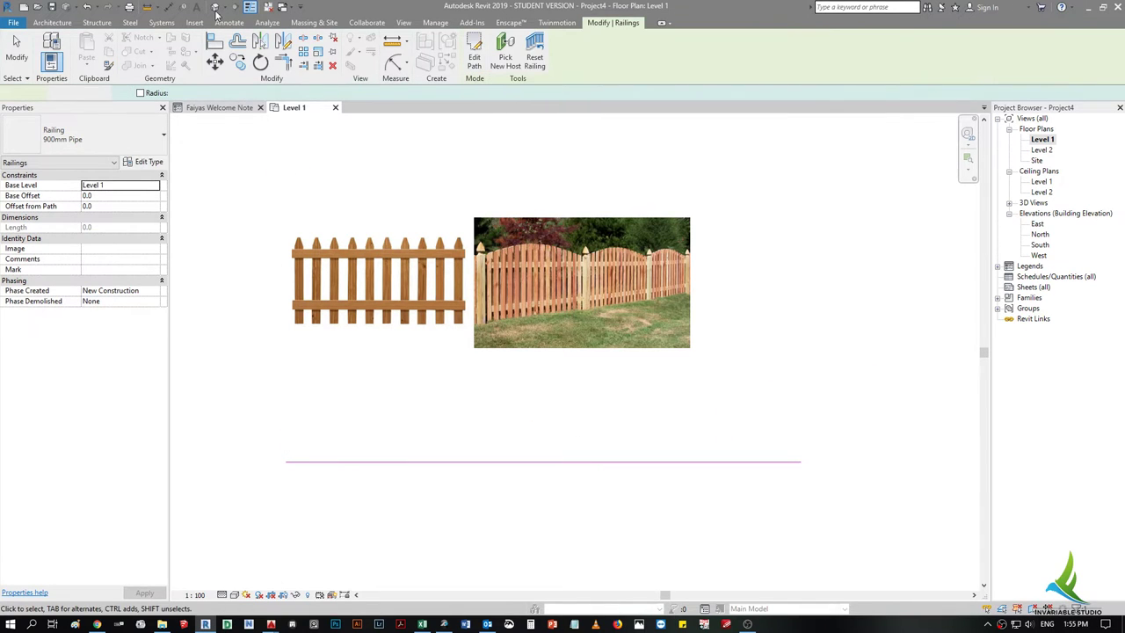
# - Orbit the {3D} view to see the new railing
pyautogui.click(215, 7)
pyautogui.click(259, 106)
pyautogui.click(260, 108)
pyautogui.keyDown('shift'); pyautogui.moveTo(433, 228); pyautogui.dragTo(461, 320, button='middle'); pyautogui.keyUp('shift')
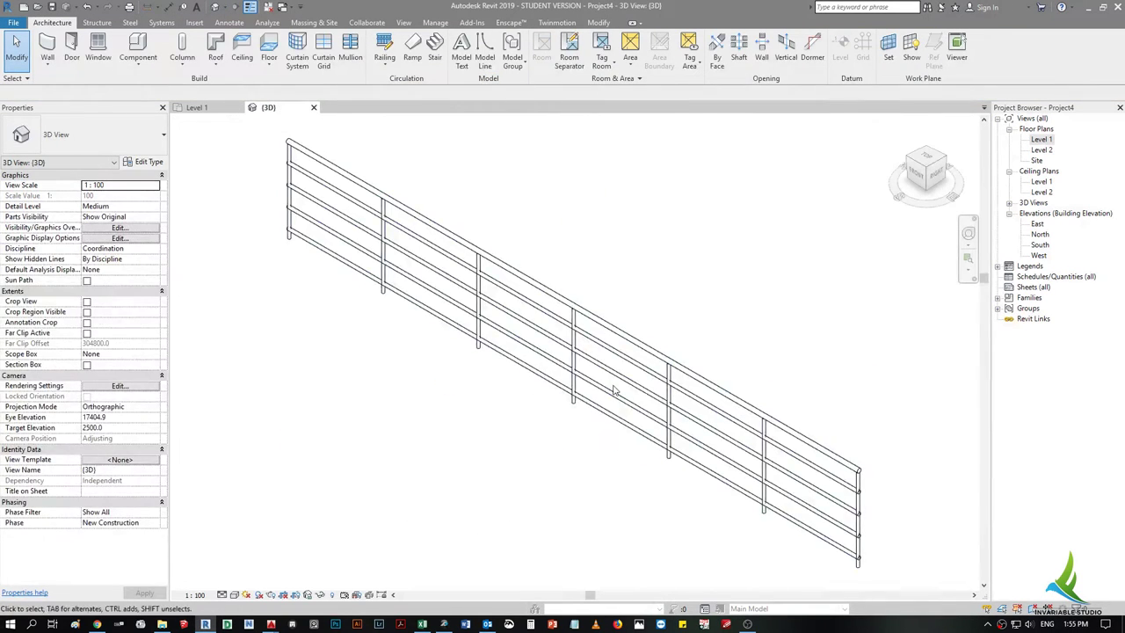
# - Inspect the railing in 3D and on the Level 1 plan
pyautogui.click(461, 320)
pyautogui.moveTo(461, 320)
pyautogui.keyDown('shift'); pyautogui.mouseDown(button='middle')
pyautogui.moveTo(694, 358)
pyautogui.moveTo(444, 329)
pyautogui.moveTo(368, 344)
pyautogui.mouseUp(button='middle'); pyautogui.keyUp('shift')
pyautogui.scroll(2, 422, 343)
pyautogui.scroll(2, 422, 343)
pyautogui.hotkey('ctrl', 'Tab')
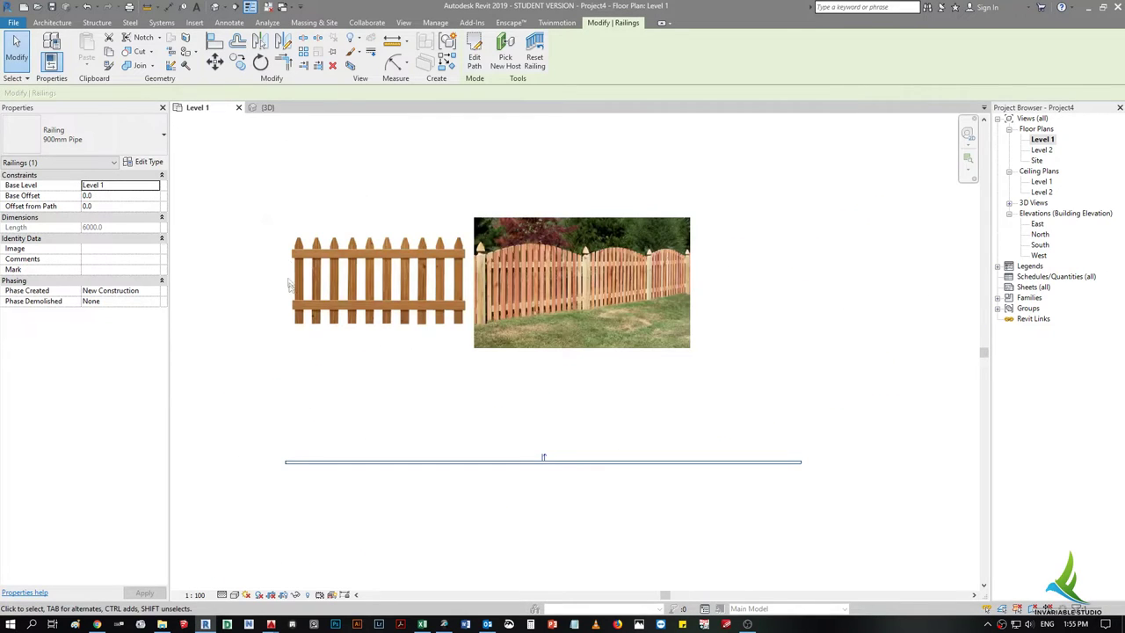
pyautogui.click(290, 291)
pyautogui.scroll(4, 290, 291)
pyautogui.scroll(-1, 321, 420)
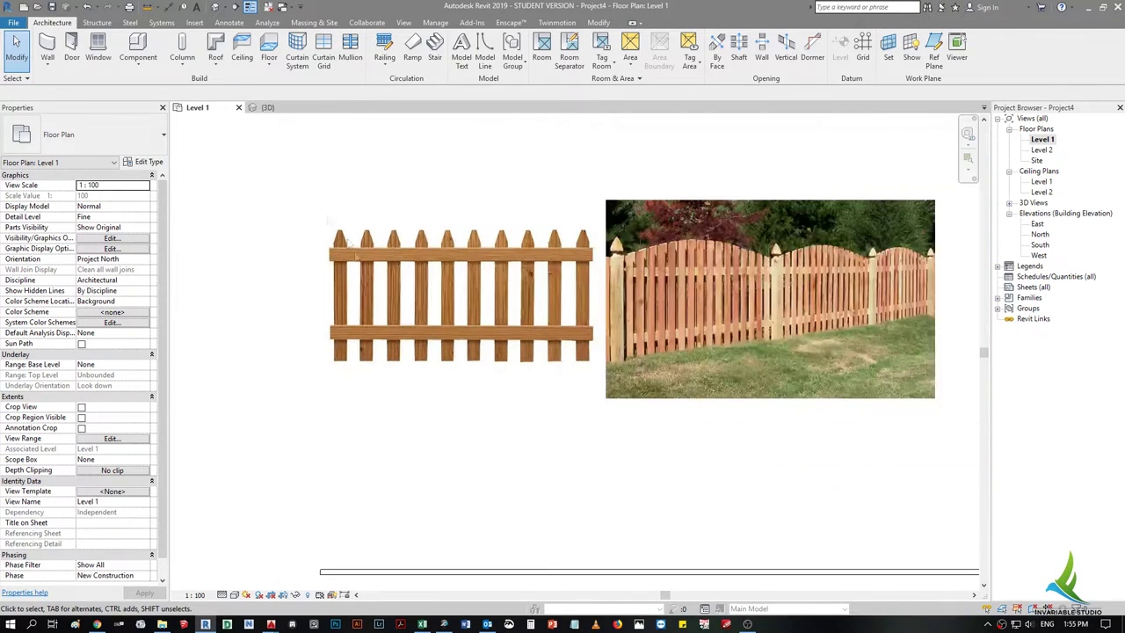
pyautogui.hotkey('ctrl', 'Tab')
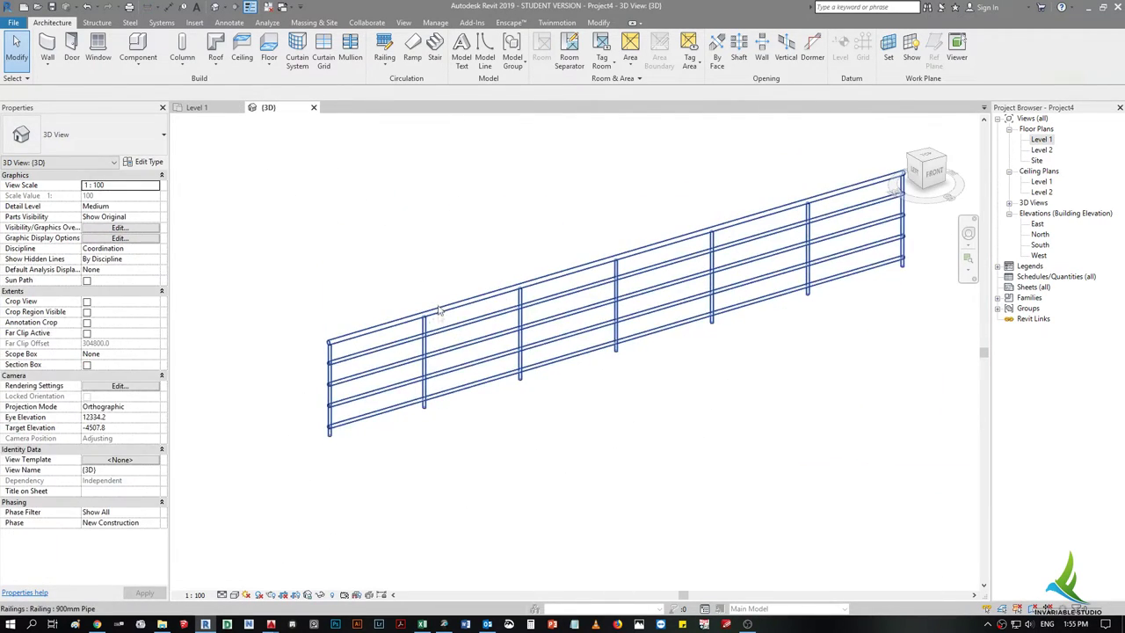
# - Bring up the 900mm Pipe type's Rail Structure (Non-Continuous) editor listing its four rails
pyautogui.click(469, 352)
pyautogui.keyDown('shift'); pyautogui.moveTo(469, 351); pyautogui.dragTo(439, 343, button='middle'); pyautogui.keyUp('shift')
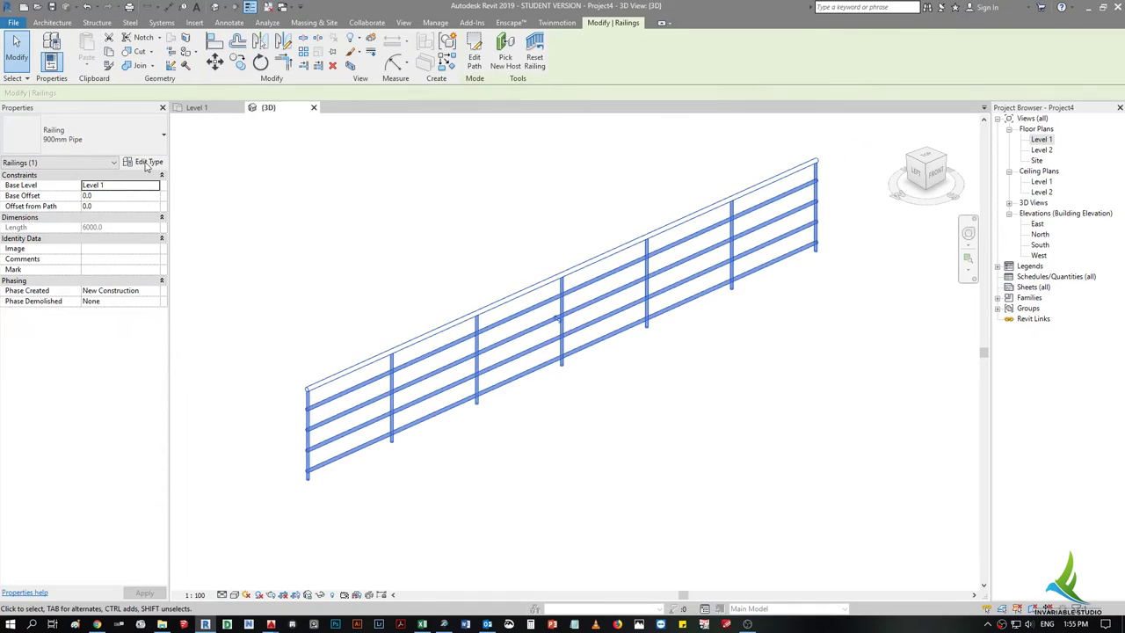
pyautogui.click(146, 163)
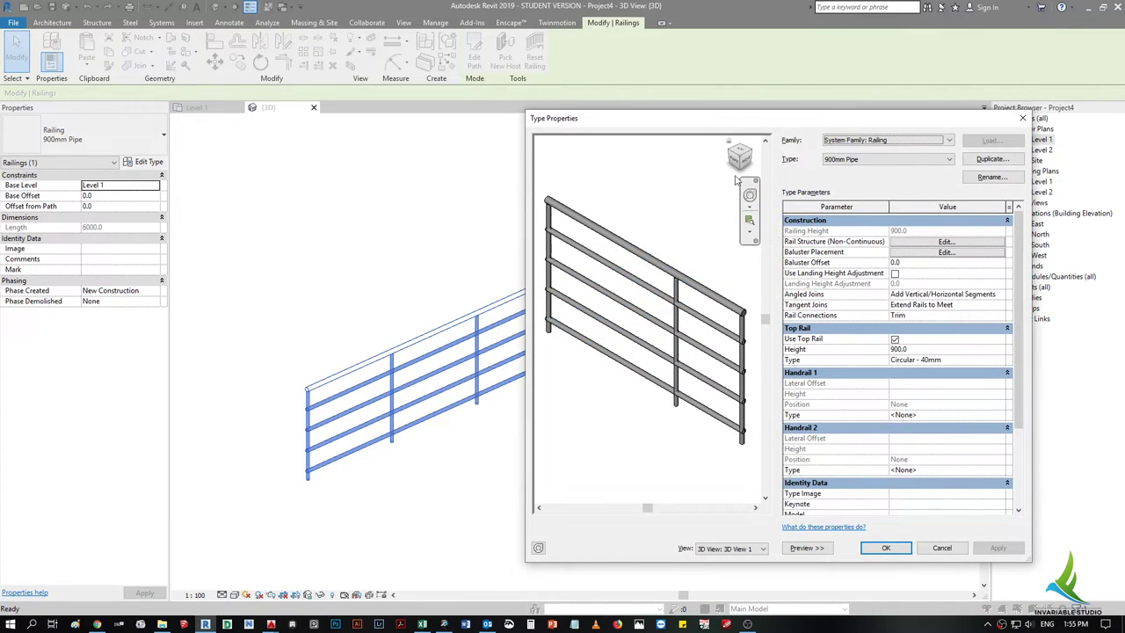
pyautogui.moveTo(749, 122); pyautogui.dragTo(714, 115)
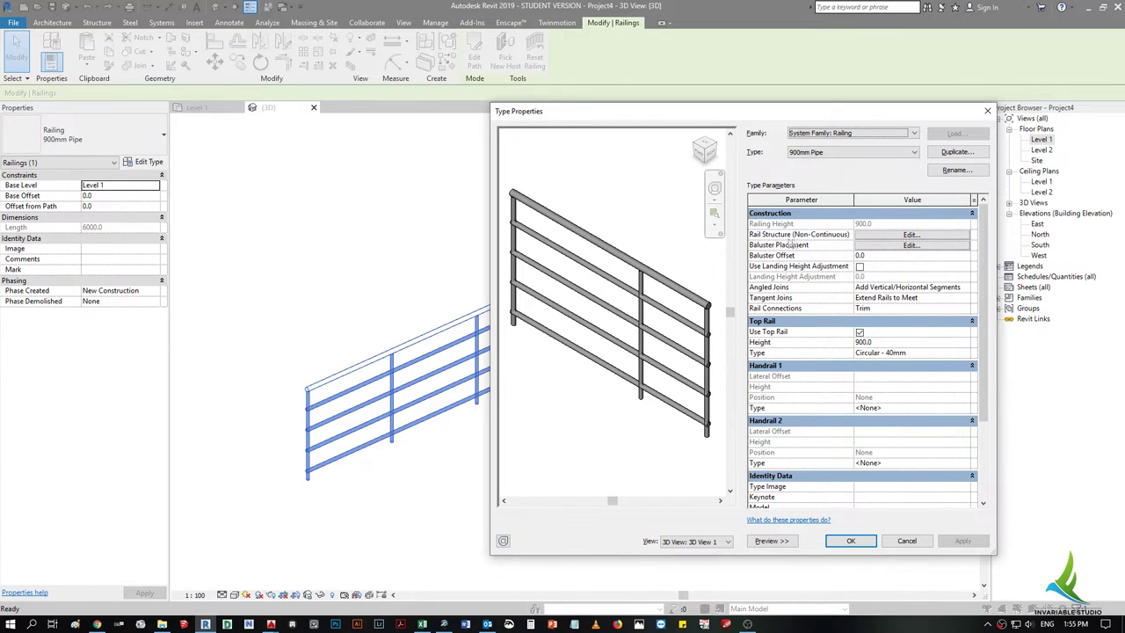
pyautogui.click(908, 235)
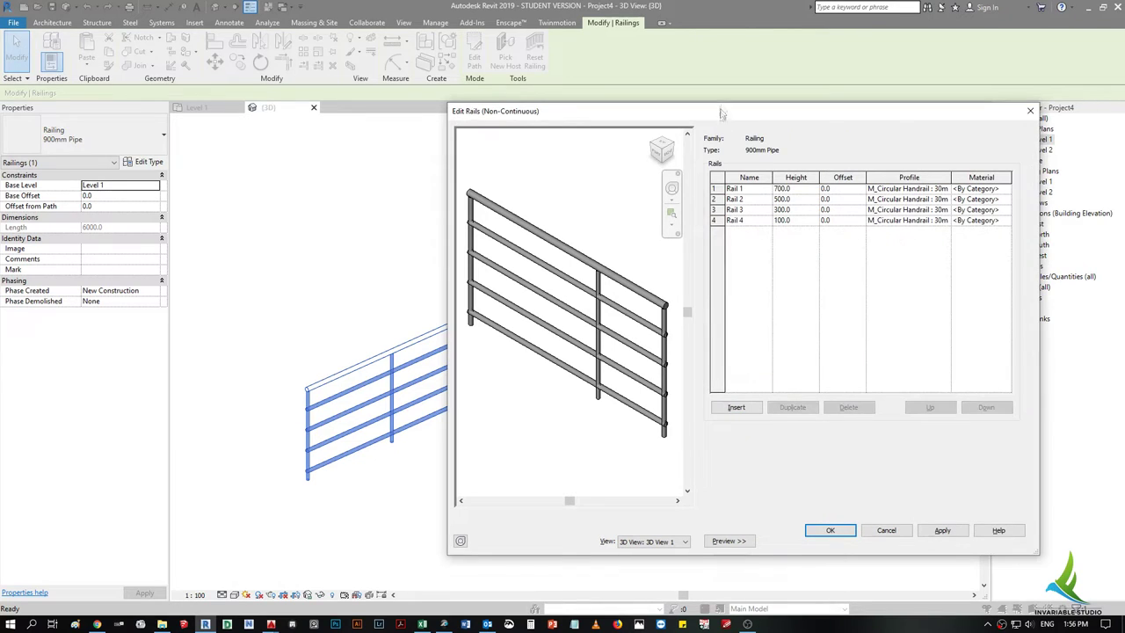
# - Review Rails 1–4 in the rail structure editor, then close it unchanged
pyautogui.moveTo(721, 112); pyautogui.dragTo(697, 110)
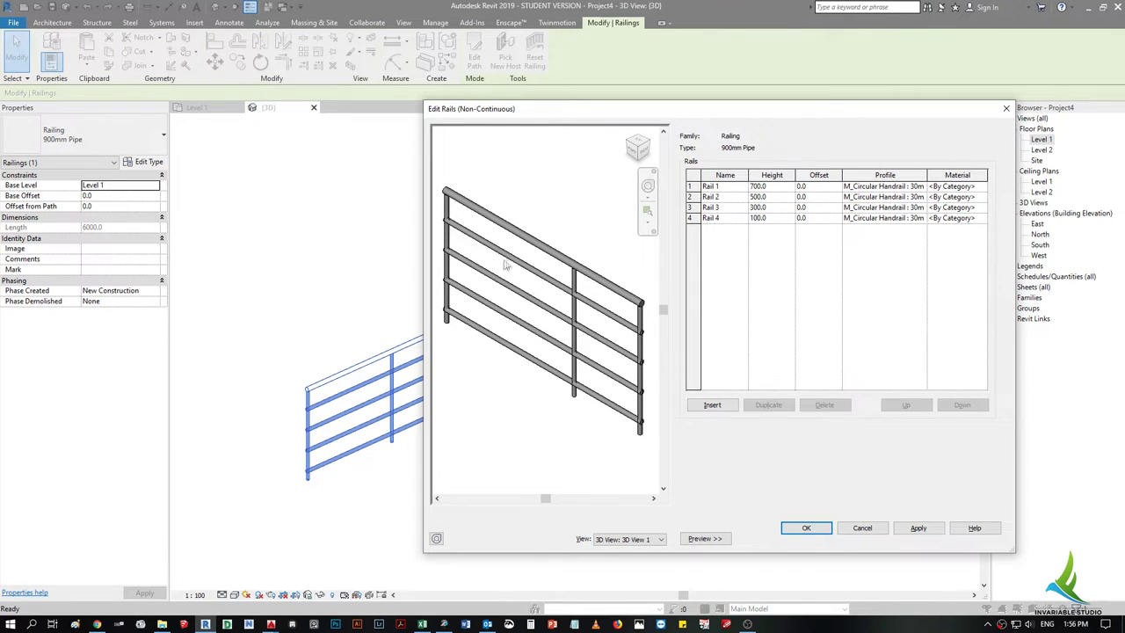
pyautogui.click(710, 186)
pyautogui.click(709, 197)
pyautogui.click(708, 207)
pyautogui.click(713, 218)
pyautogui.click(712, 207)
pyautogui.click(723, 186)
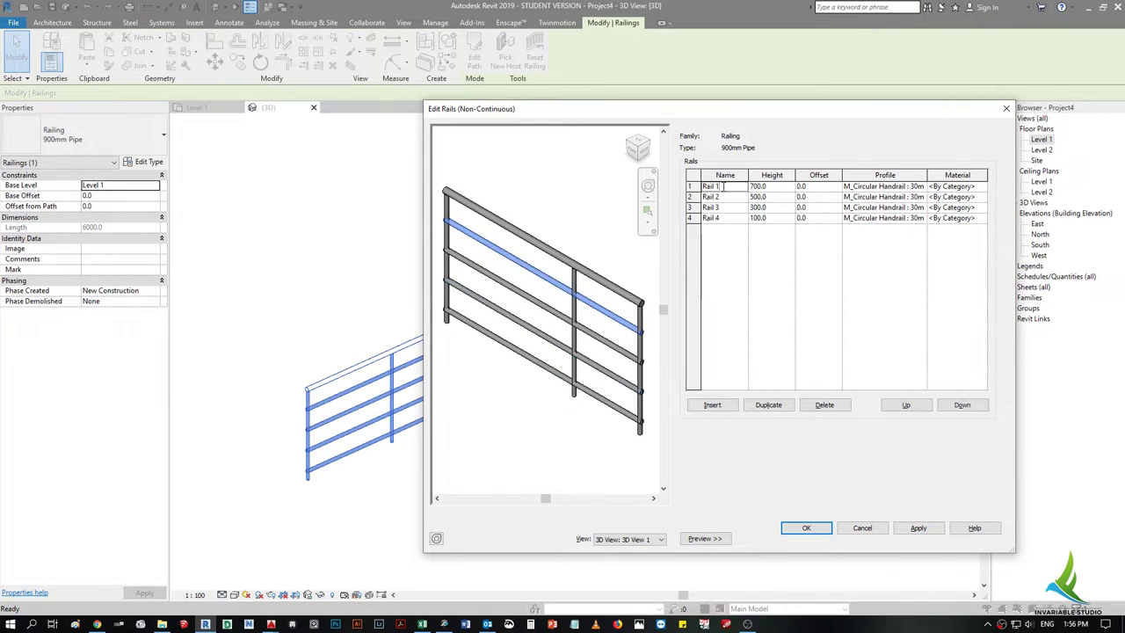
pyautogui.click(726, 200)
pyautogui.click(721, 209)
pyautogui.click(717, 218)
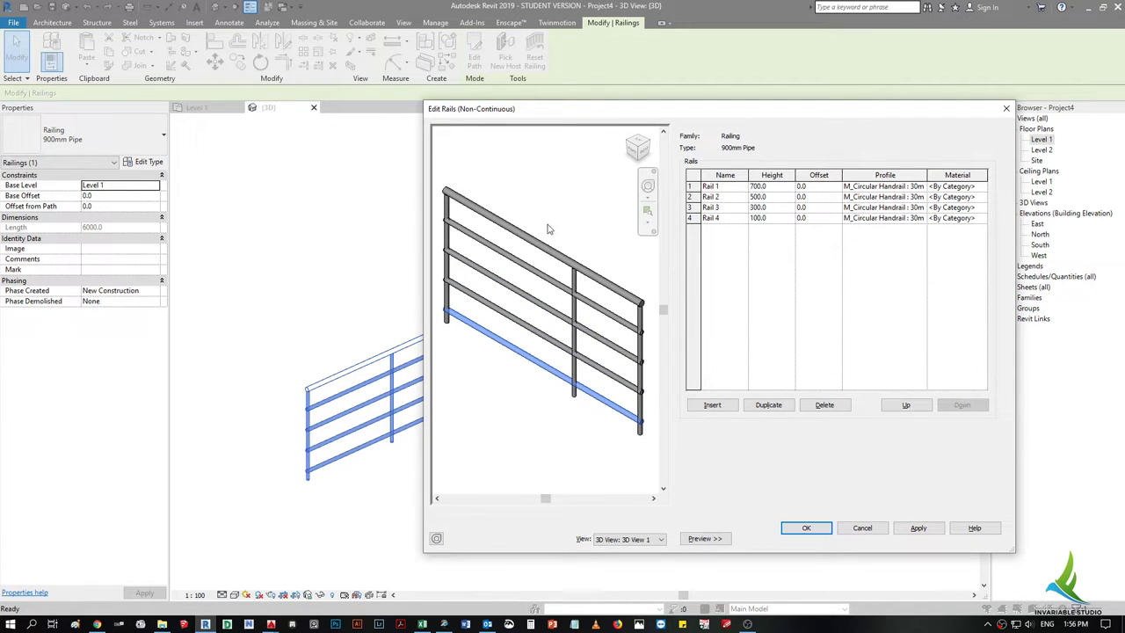
pyautogui.click(776, 348)
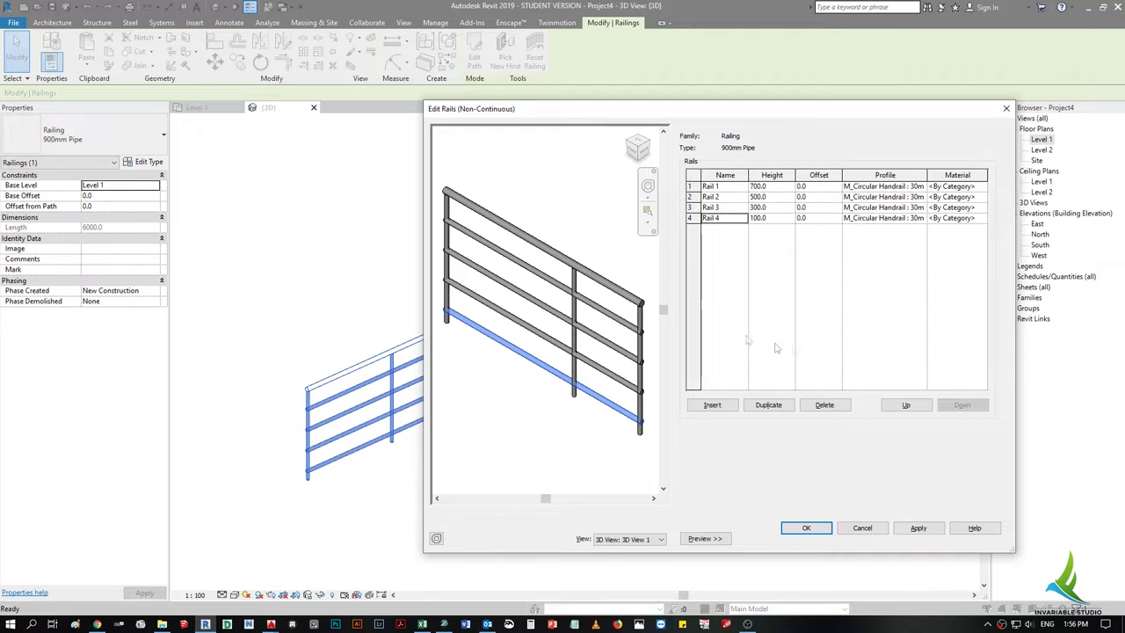
pyautogui.click(866, 528)
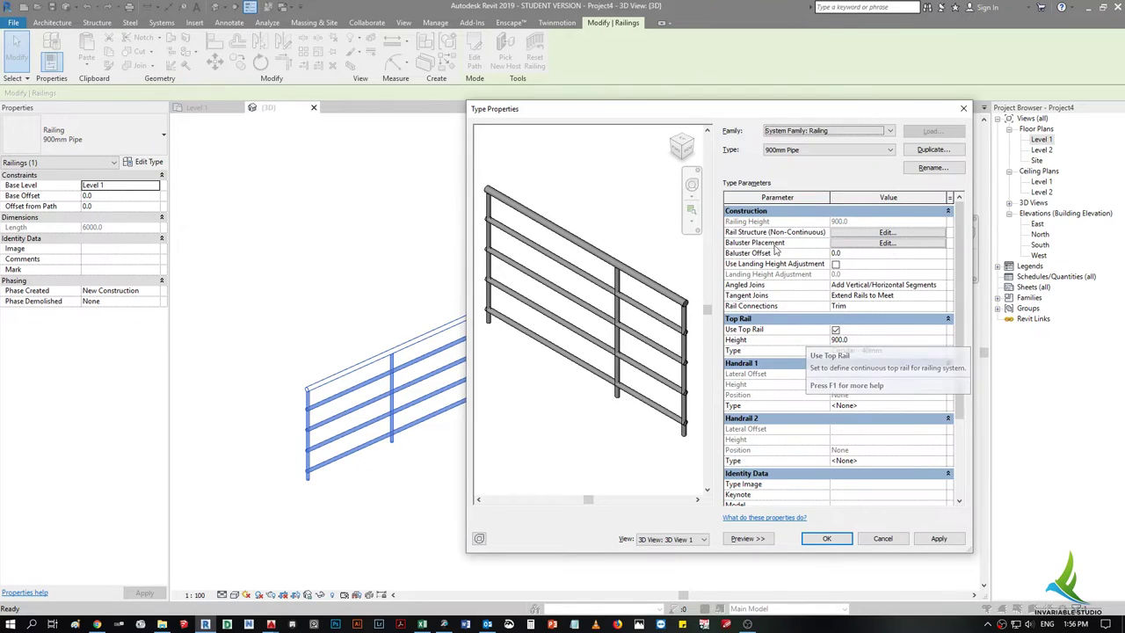
# - Try Rail 2 at height 450 and Rail 3 at 150, then discard the changes
pyautogui.click(929, 232)
pyautogui.click(772, 197)
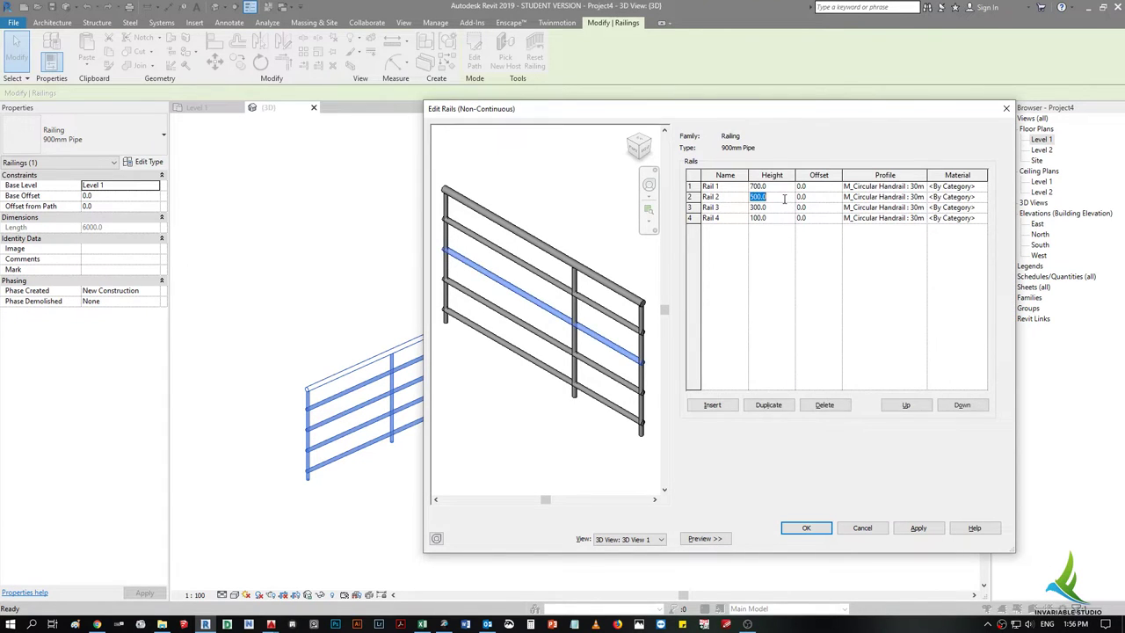
pyautogui.write('450')
pyautogui.click(918, 527)
pyautogui.click(774, 199)
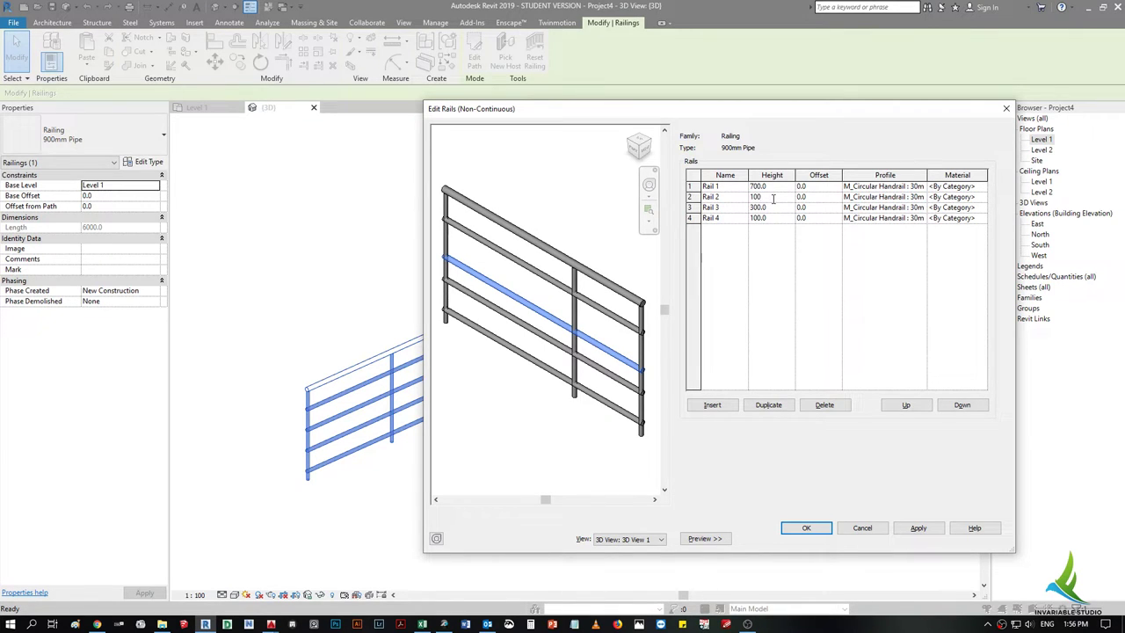
pyautogui.click(790, 216)
pyautogui.press('Return')
pyautogui.click(777, 208)
pyautogui.write('150')
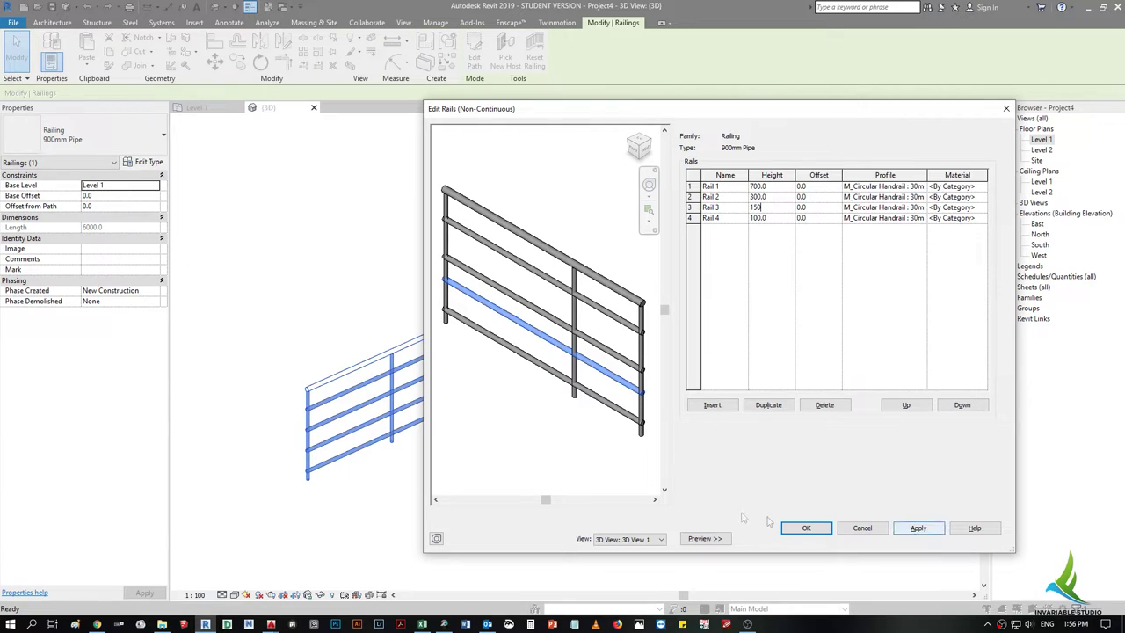
pyautogui.click(919, 527)
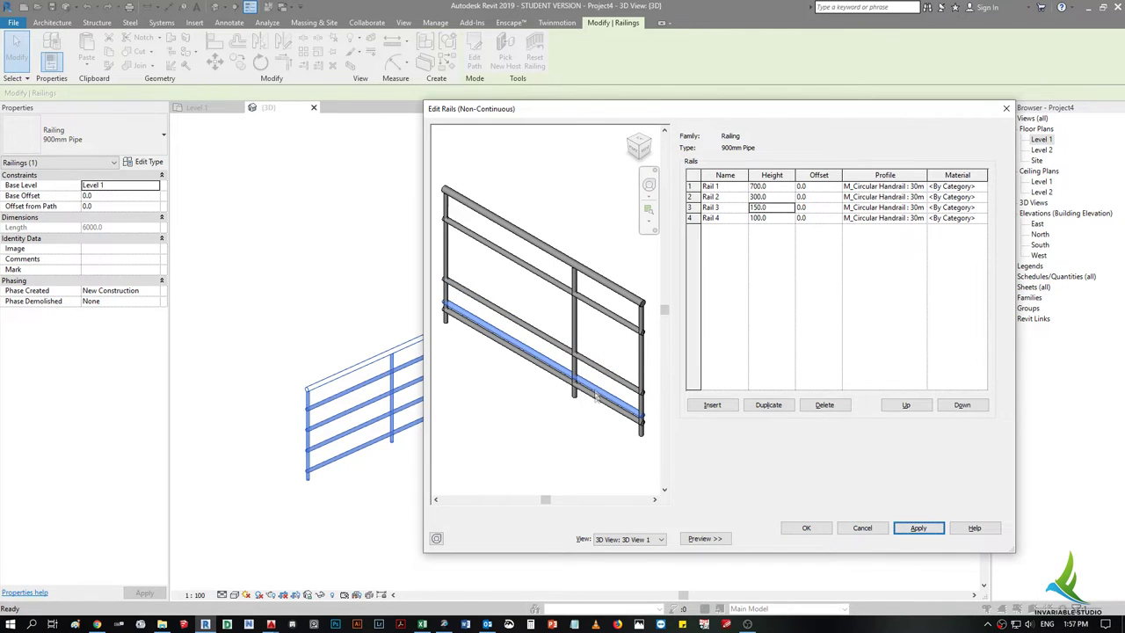
pyautogui.click(774, 197)
pyautogui.write('0')
pyautogui.click(919, 527)
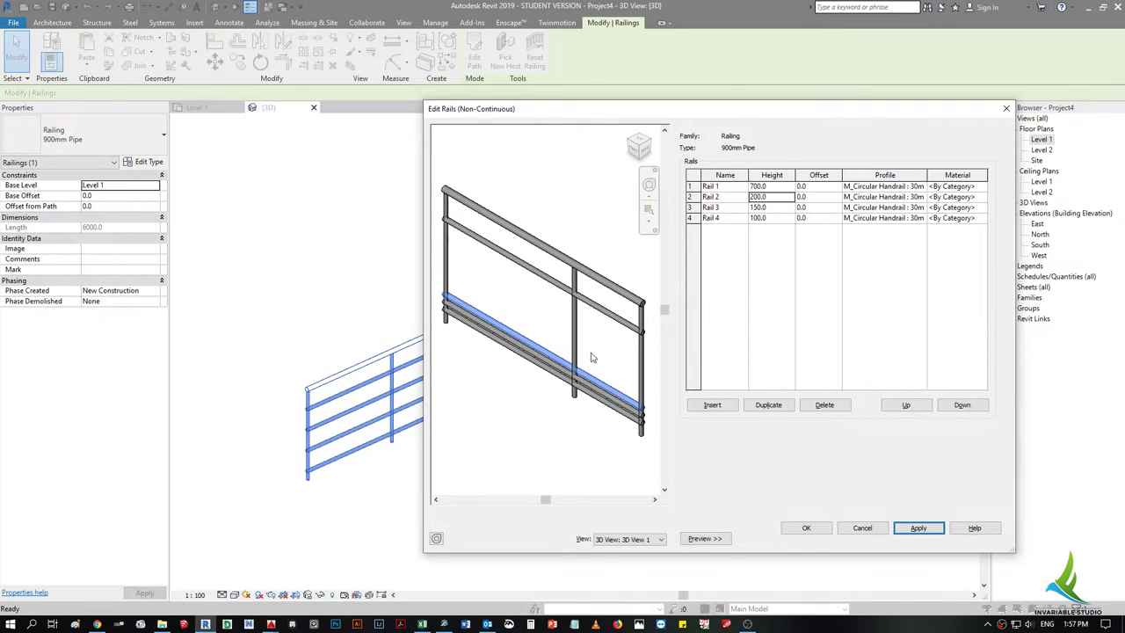
pyautogui.press('Return')
pyautogui.click(142, 162)
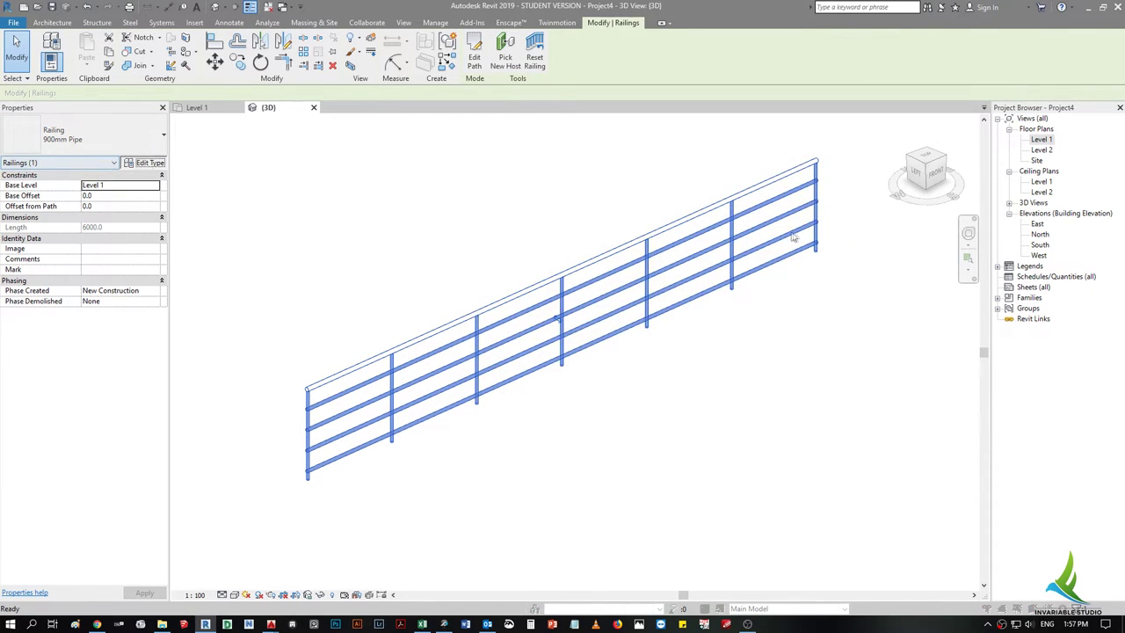
# - Preview Rail 2 with the M_Elliptical Handrail : 40 x 30mm profile
pyautogui.click(844, 236)
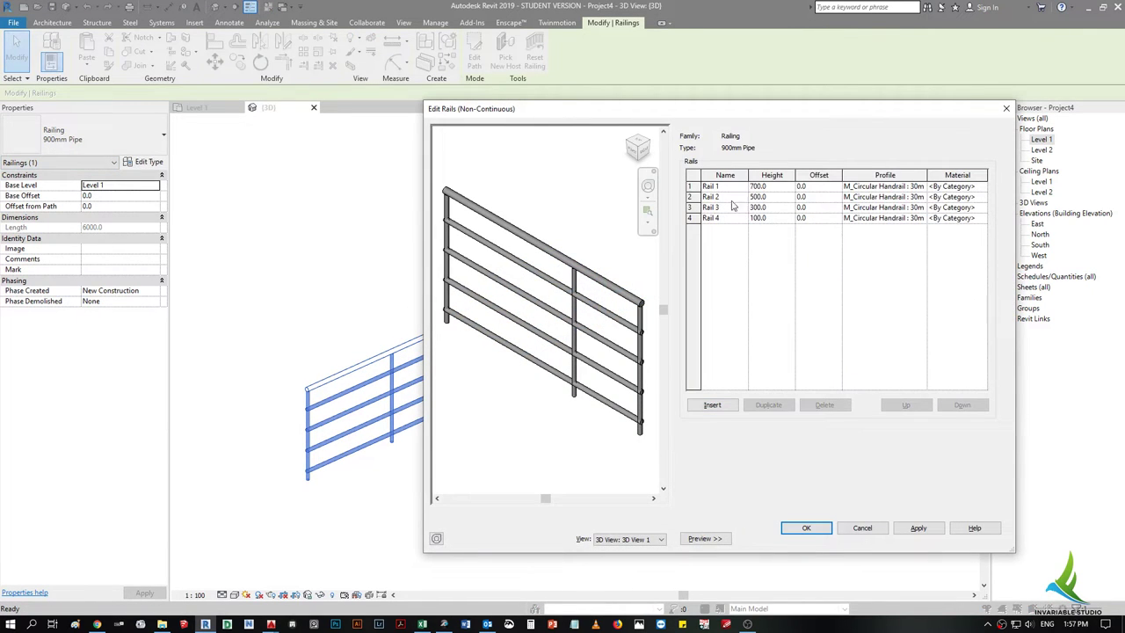
pyautogui.click(774, 197)
pyautogui.click(917, 197)
pyautogui.click(919, 197)
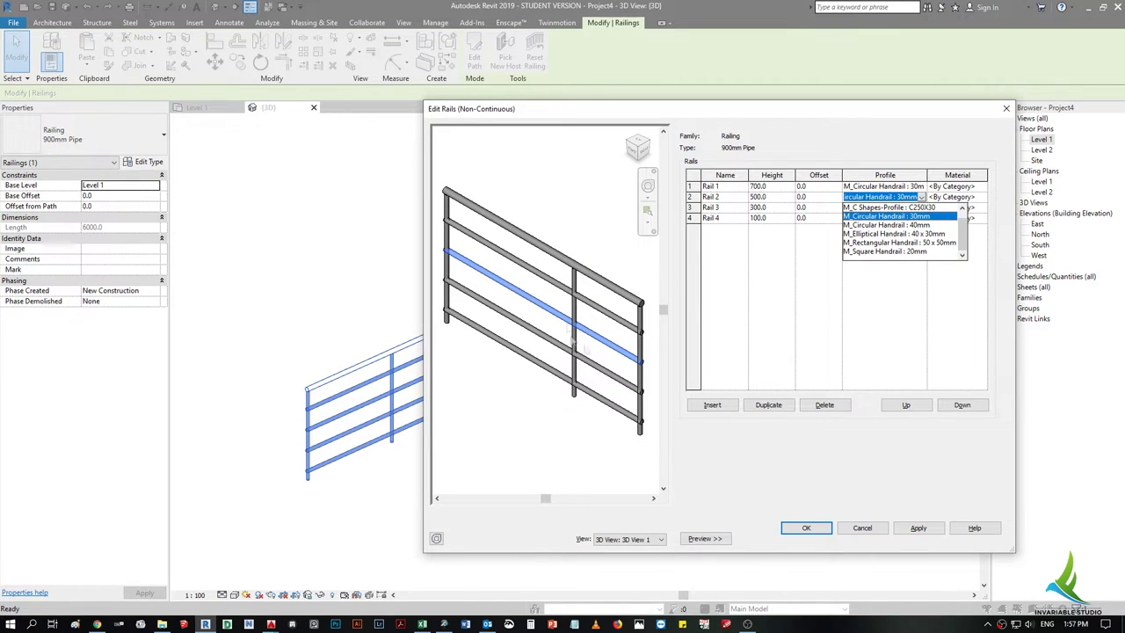
pyautogui.scroll(1, 945, 248)
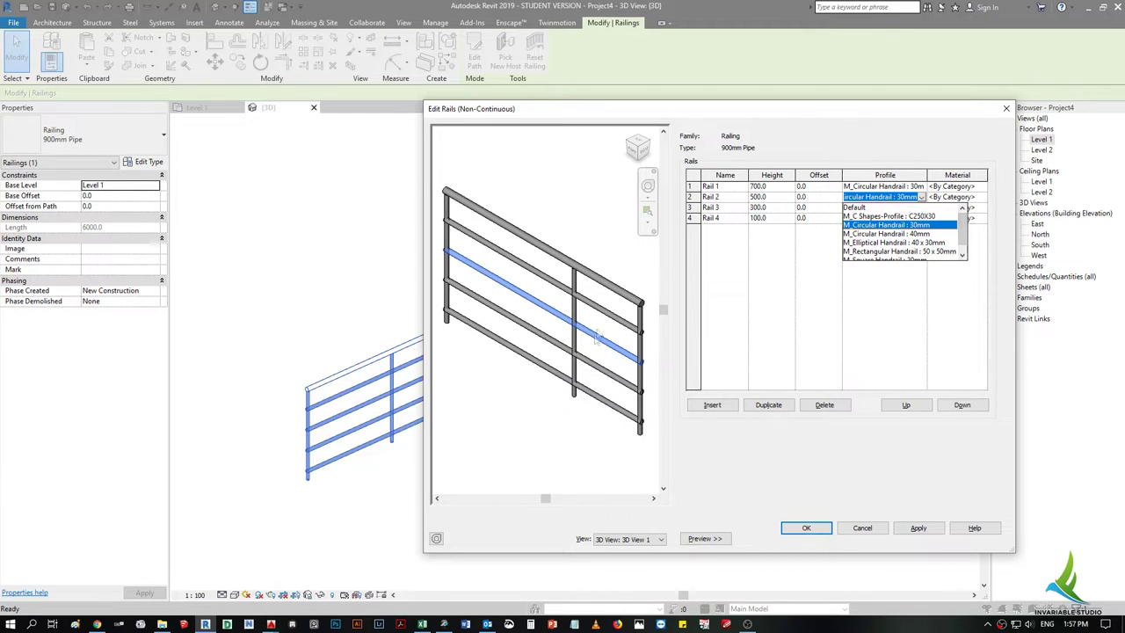
pyautogui.scroll(-1, 961, 237)
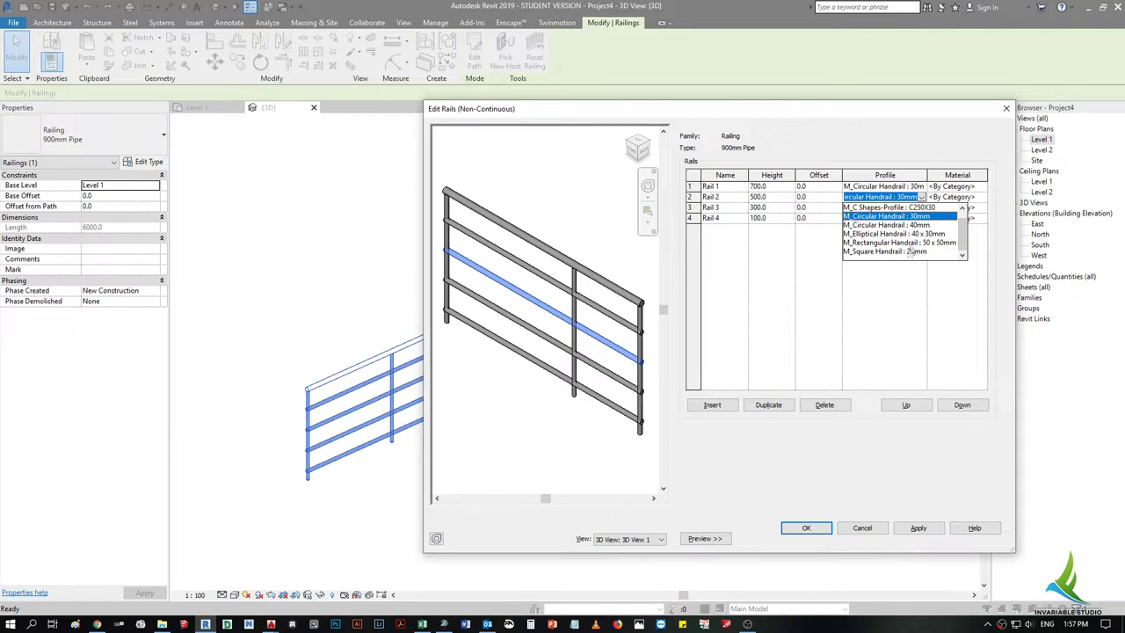
pyautogui.click(899, 233)
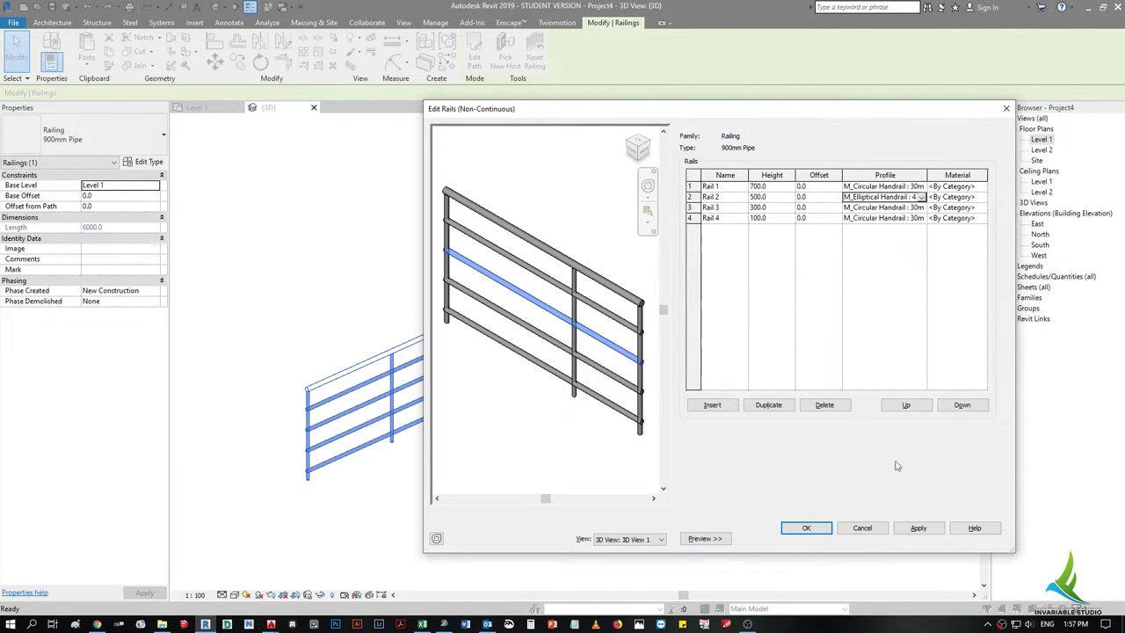
pyautogui.click(917, 527)
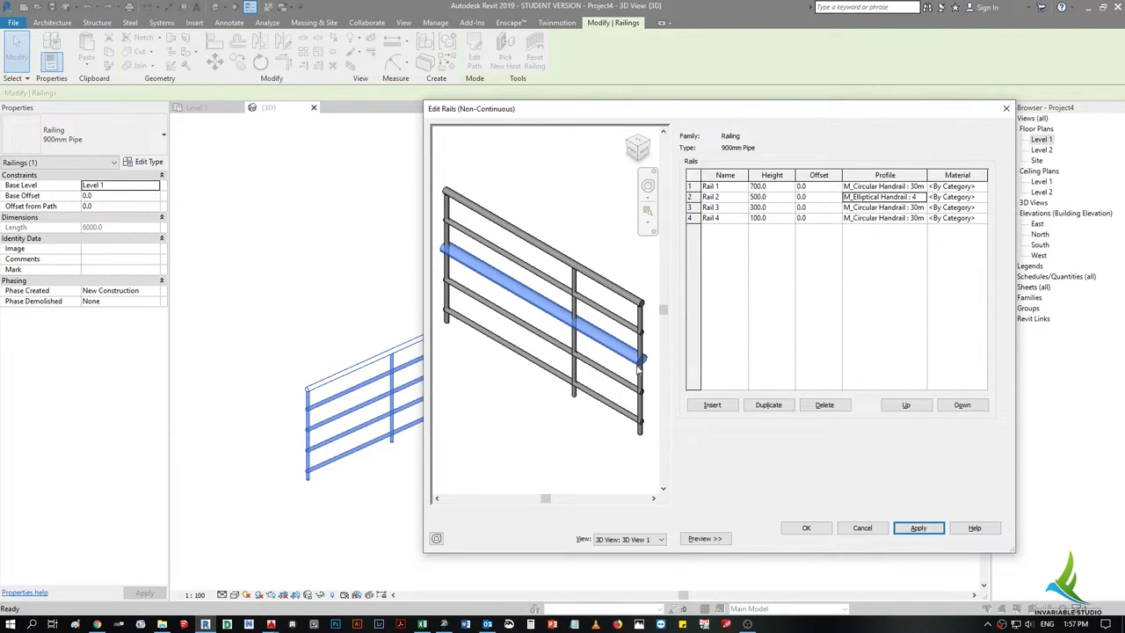
# - Switch Rail 2's profile to M_Rectangular Handrail and apply it
pyautogui.click(920, 197)
pyautogui.click(920, 197)
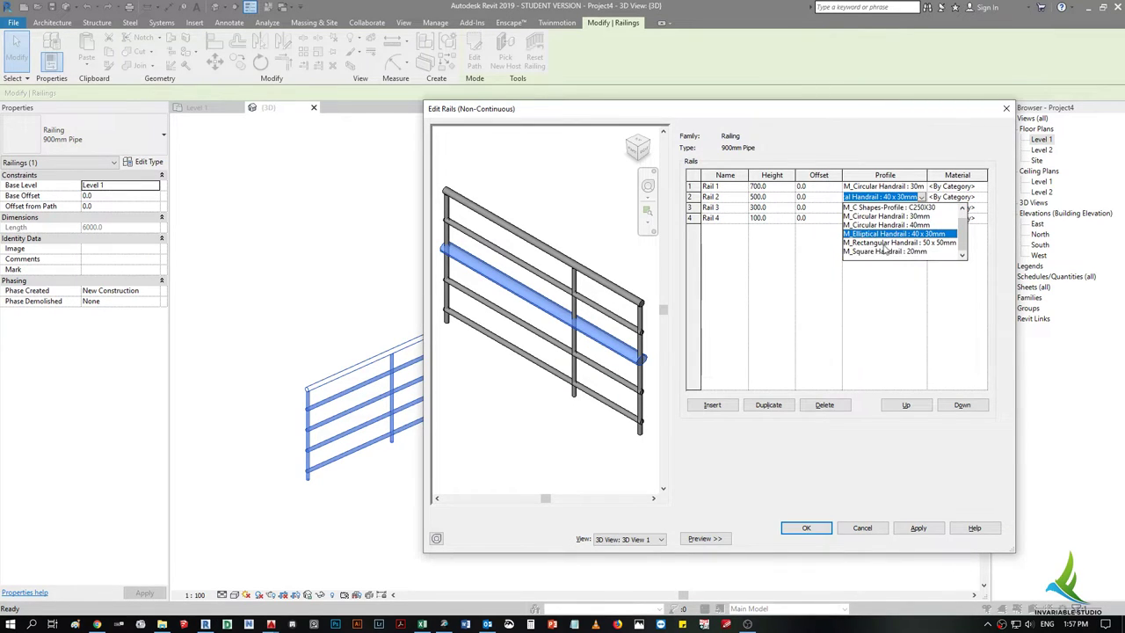
pyautogui.click(888, 251)
pyautogui.click(919, 528)
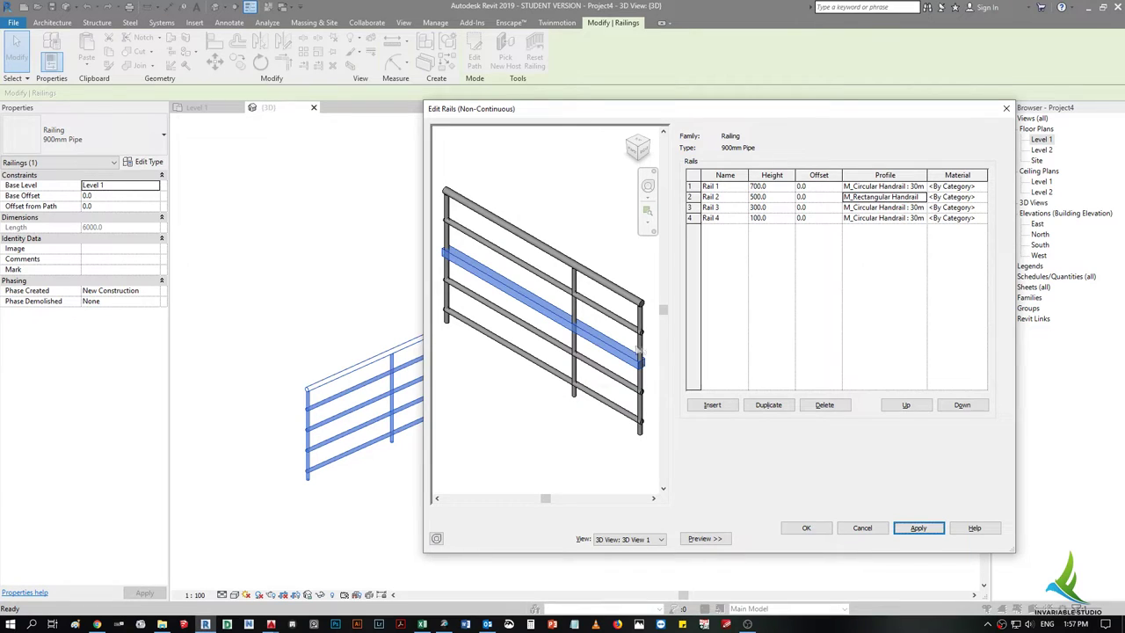
pyautogui.scroll(3, 642, 384)
pyautogui.scroll(-2, 598, 327)
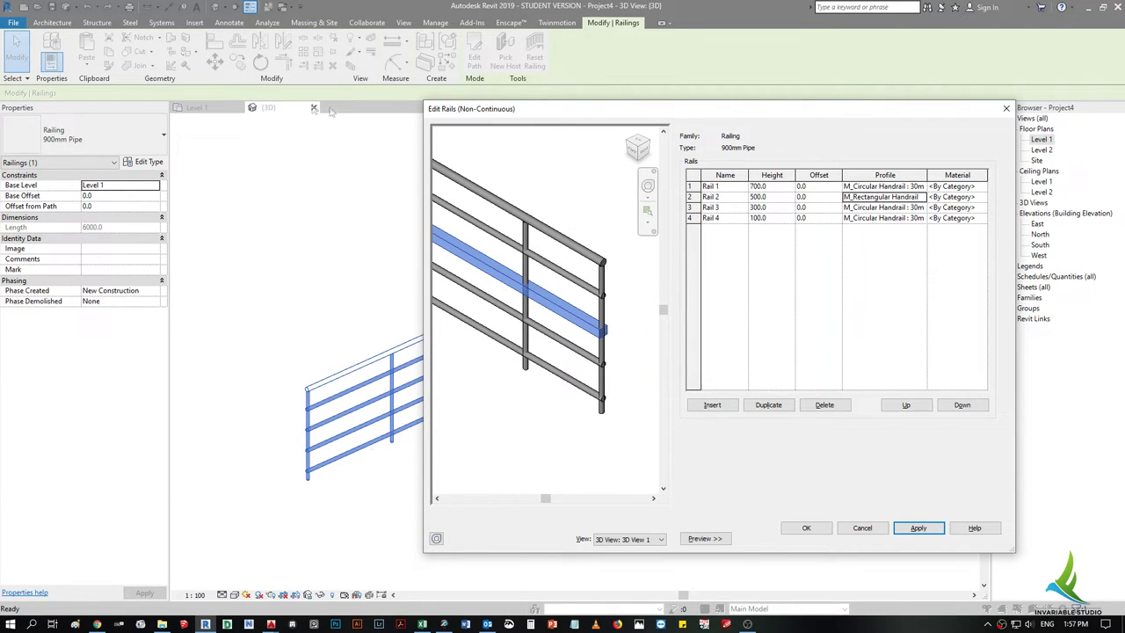
# - Delete Rails 1–3, leaving only Rail 4 at height 100, and apply
pyautogui.click(691, 187)
pyautogui.click(691, 207)
pyautogui.click(691, 218)
pyautogui.click(691, 197)
pyautogui.click(691, 186)
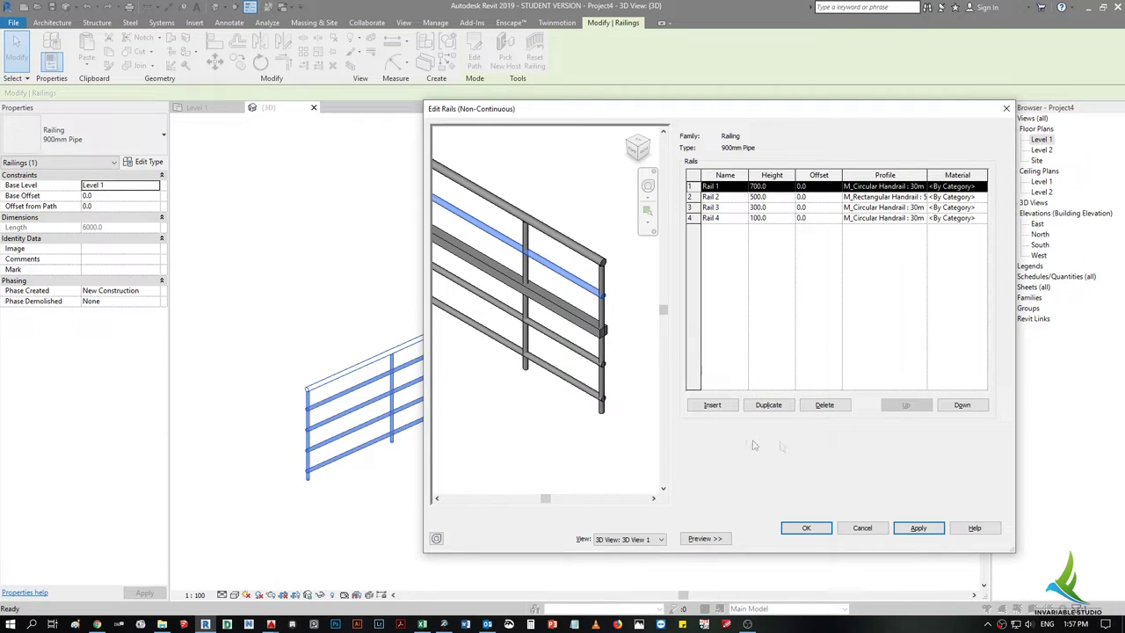
pyautogui.click(825, 405)
pyautogui.click(825, 405)
pyautogui.click(824, 405)
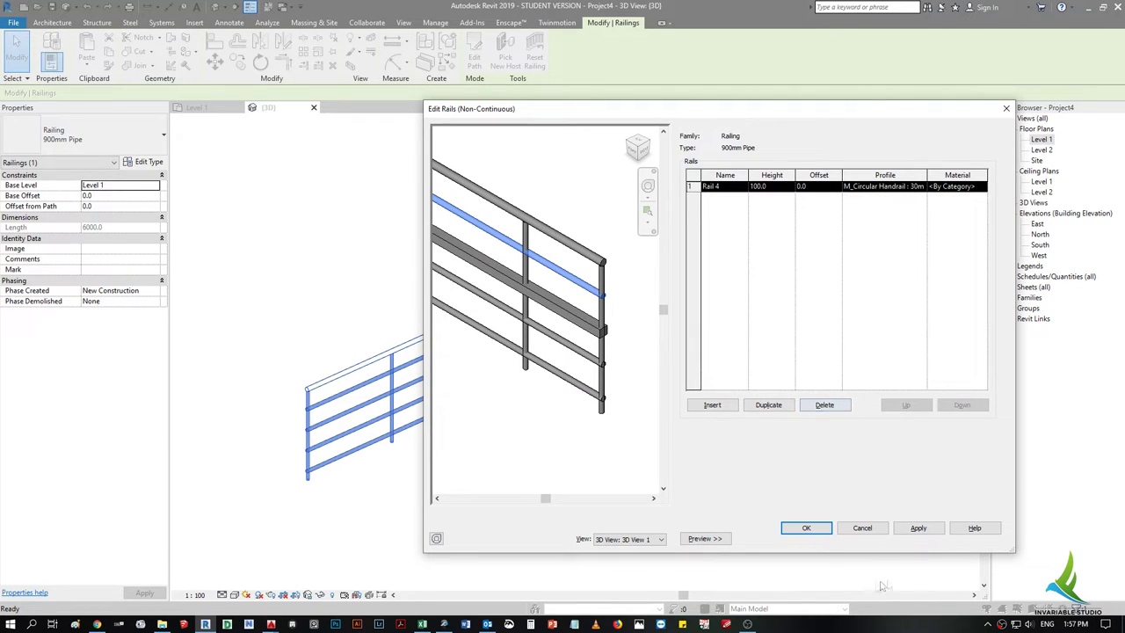
pyautogui.click(932, 530)
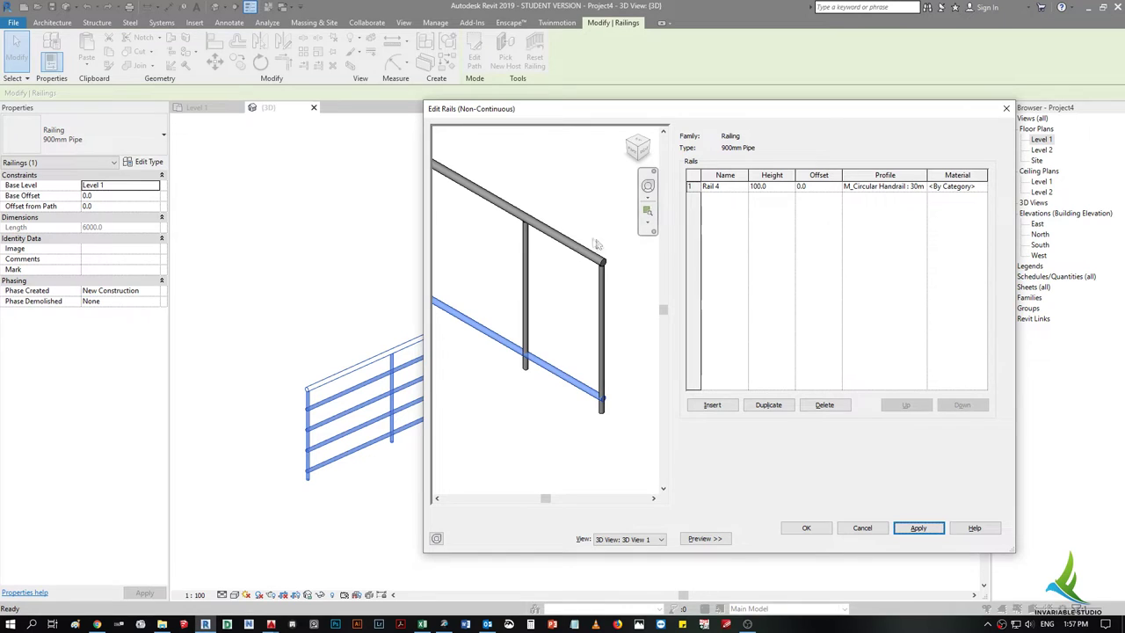
# - Confirm the rail edits and set the regular baluster to M_Baluster - Steel Flat Upright
pyautogui.click(806, 527)
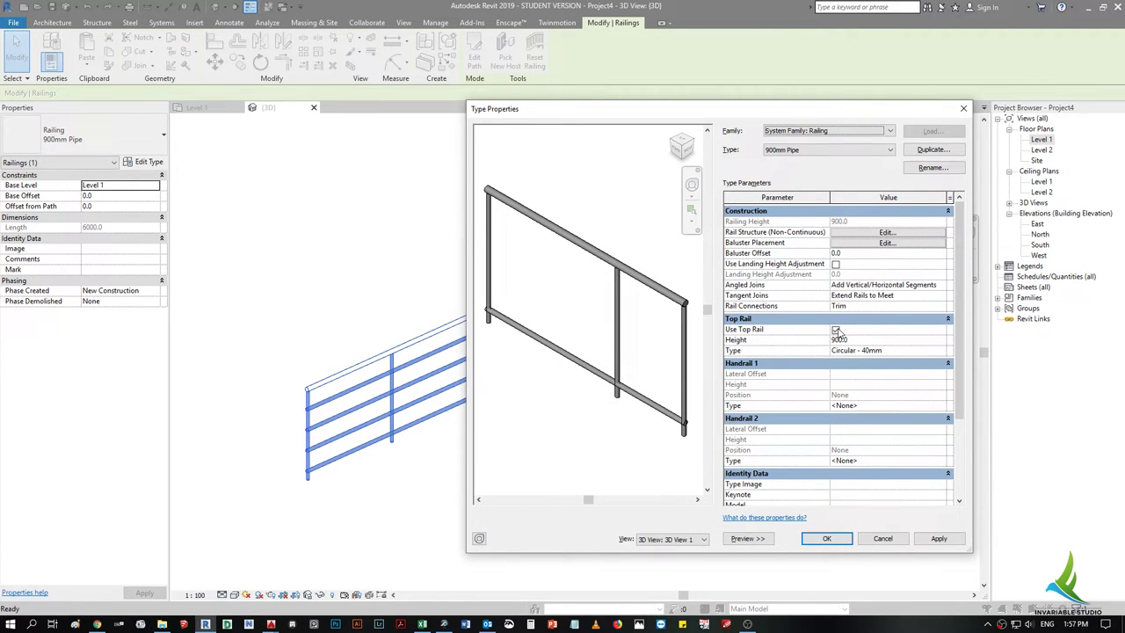
pyautogui.click(939, 538)
pyautogui.click(819, 372)
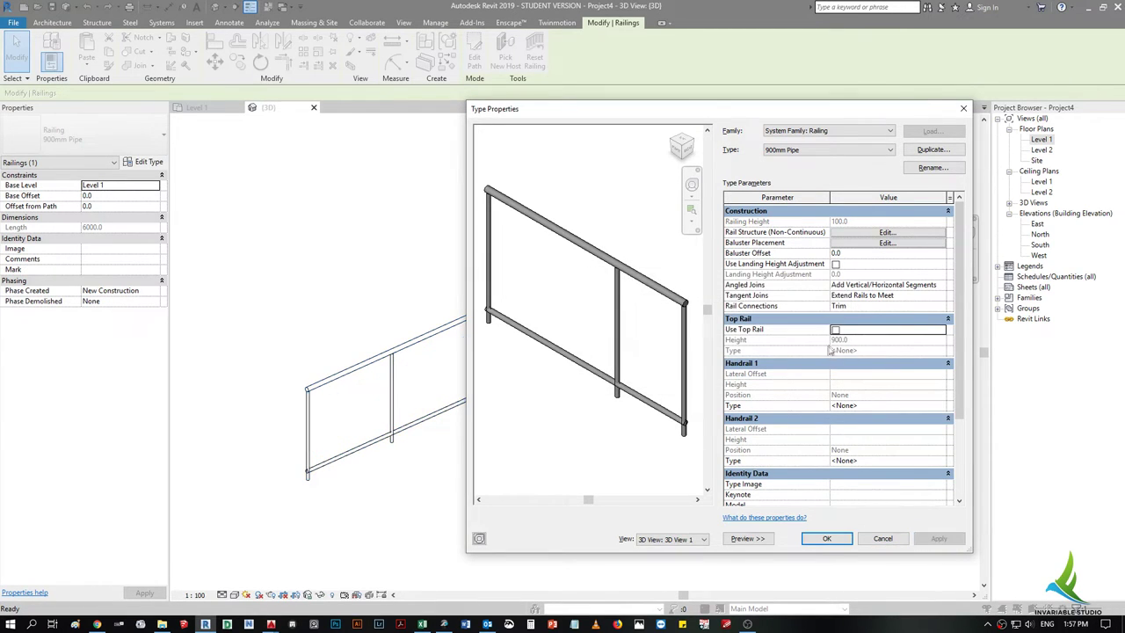
pyautogui.click(887, 243)
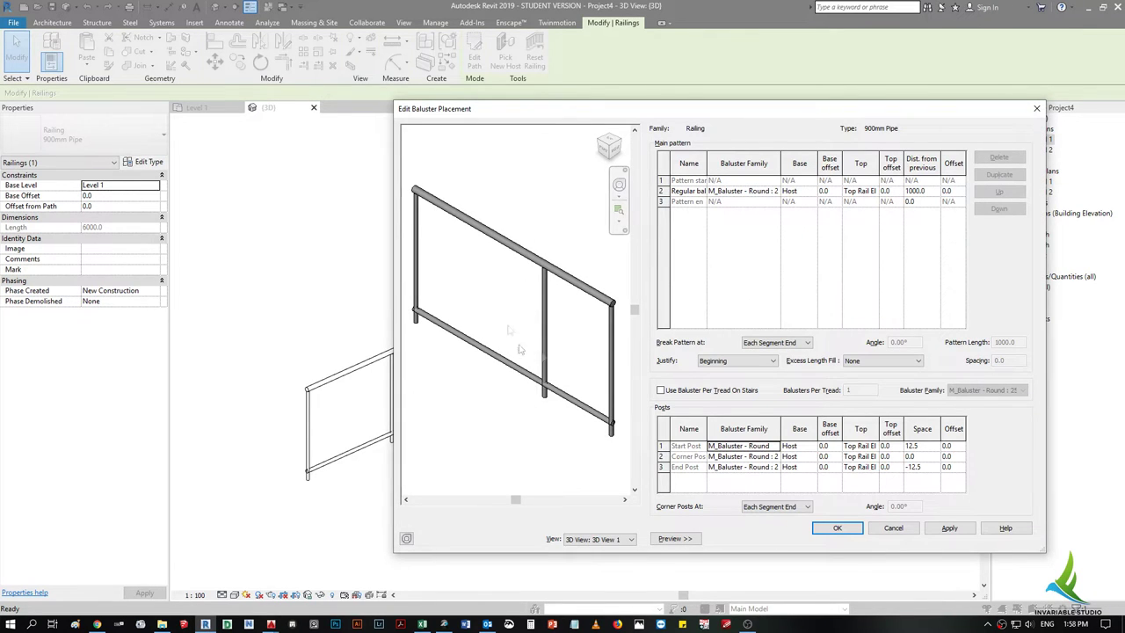
pyautogui.click(767, 190)
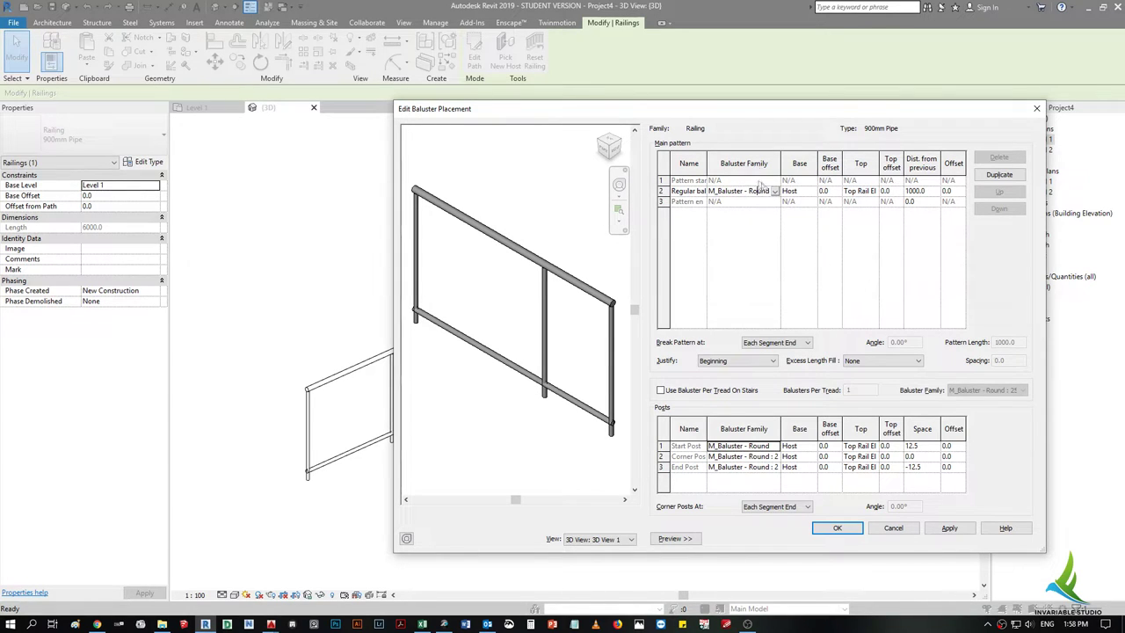
pyautogui.click(776, 191)
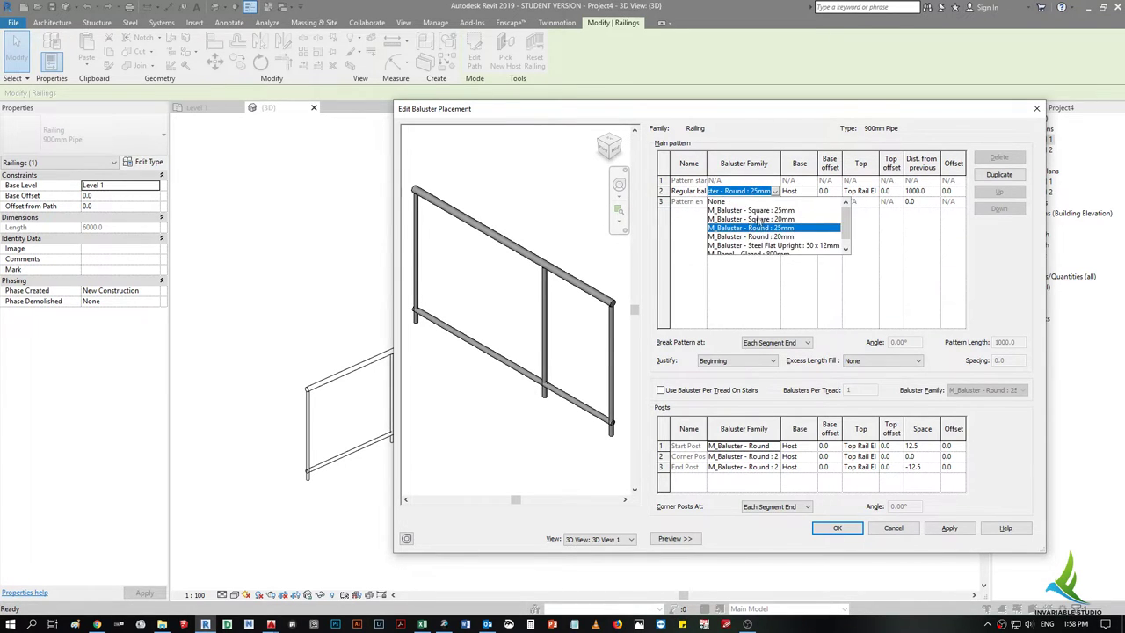
pyautogui.scroll(-1, 758, 228)
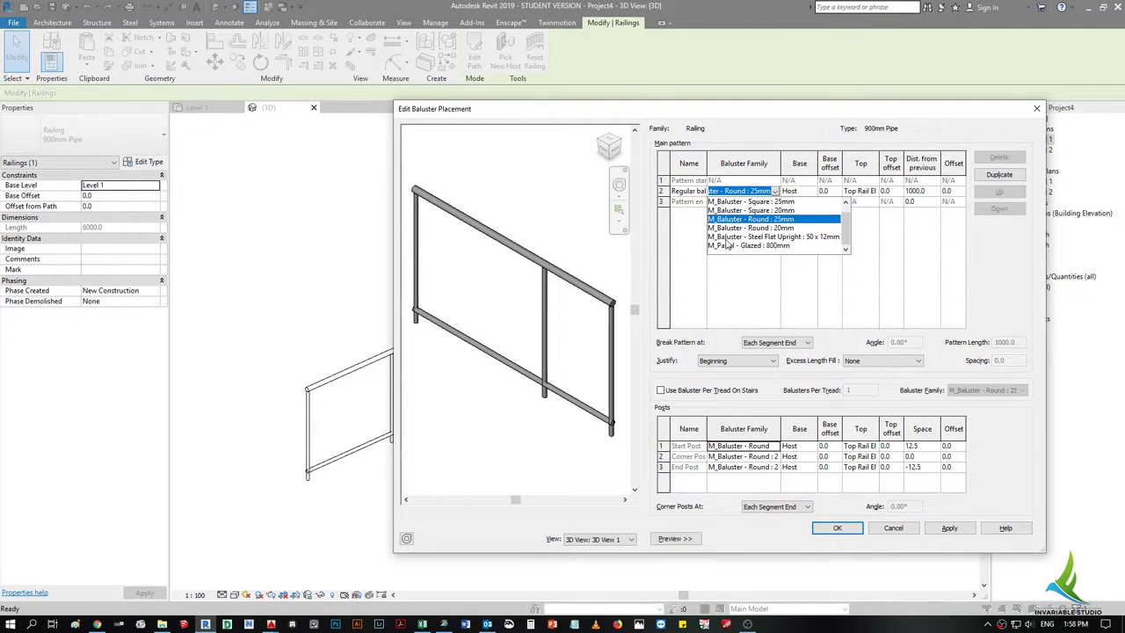
pyautogui.click(730, 237)
pyautogui.click(945, 529)
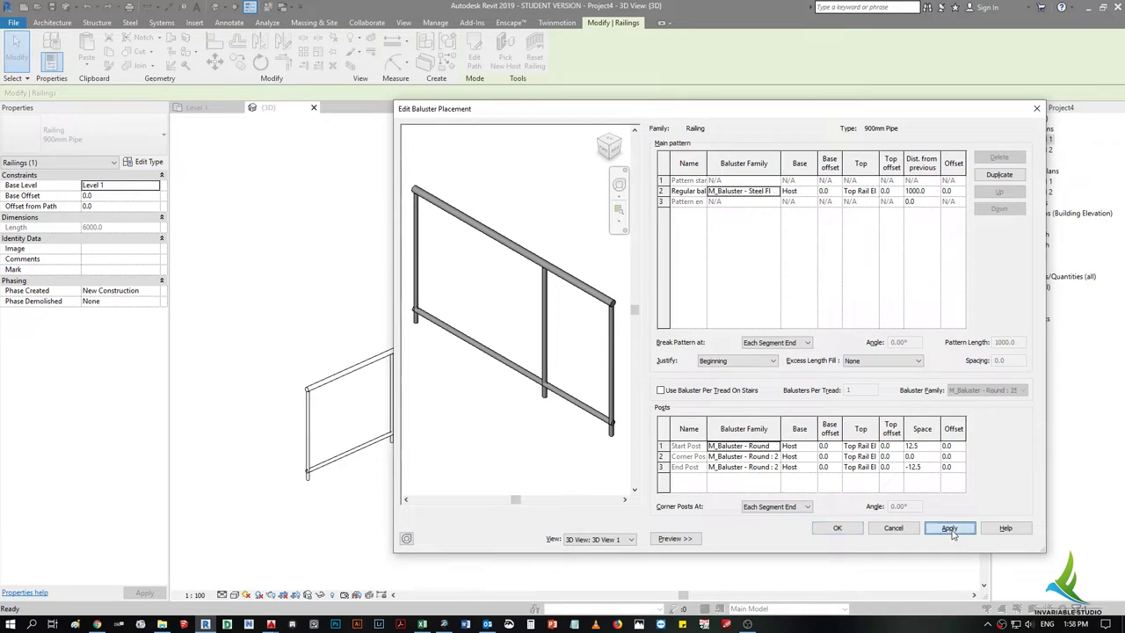
# - Set the railing's start post to None
pyautogui.scroll(1, 549, 295)
pyautogui.scroll(1, 540, 277)
pyautogui.scroll(1, 533, 259)
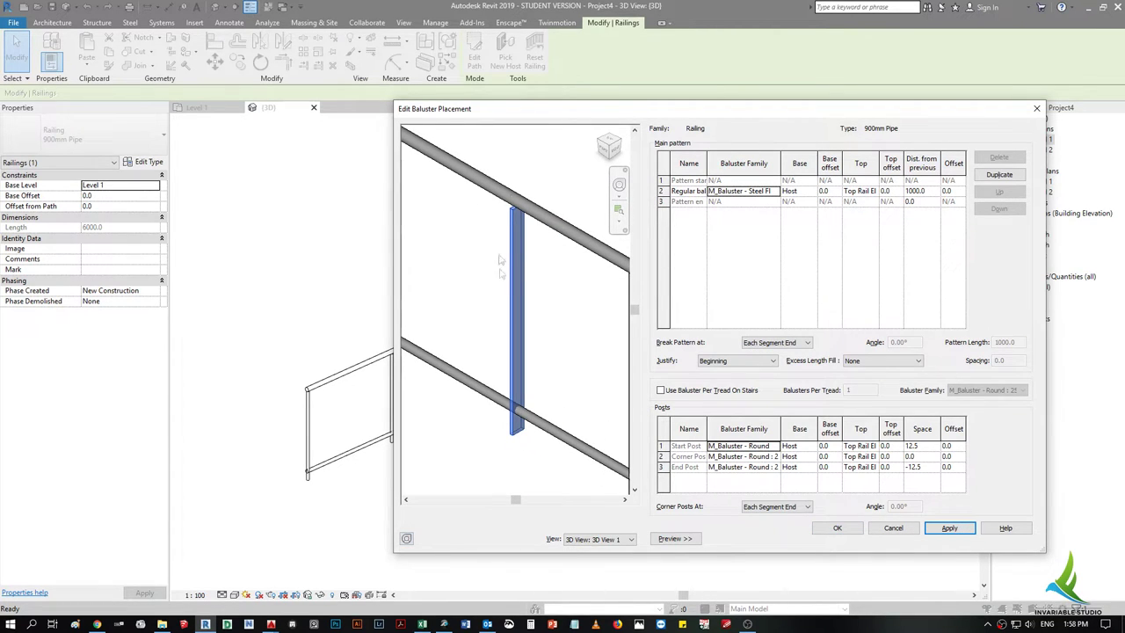
pyautogui.scroll(-2, 506, 320)
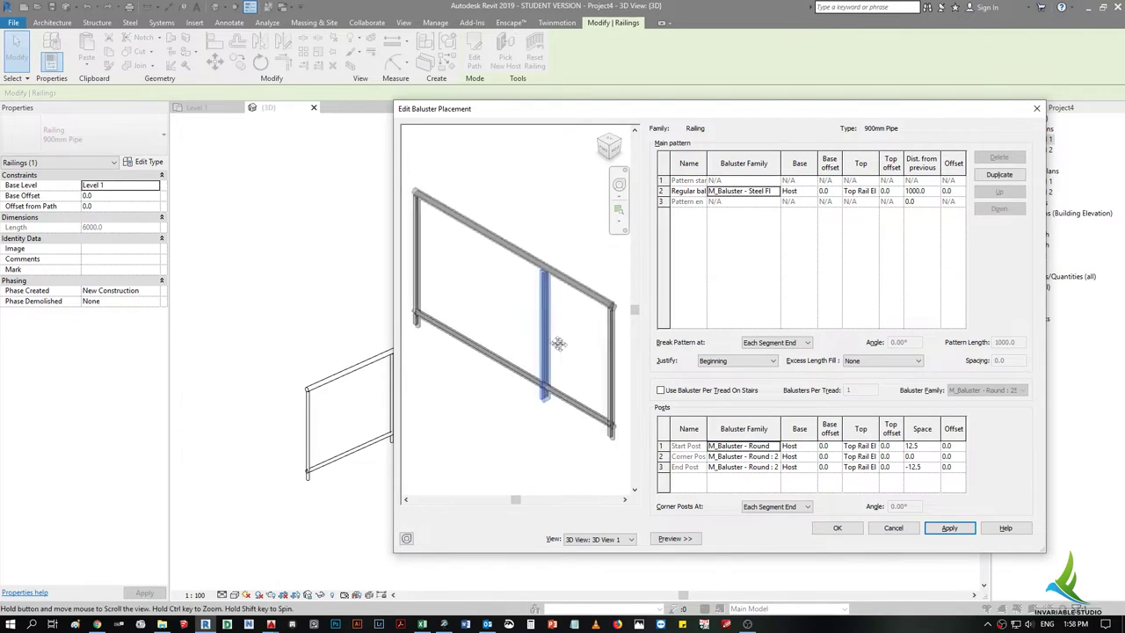
pyautogui.scroll(-2, 492, 270)
pyautogui.scroll(-1, 466, 251)
pyautogui.scroll(-1, 448, 233)
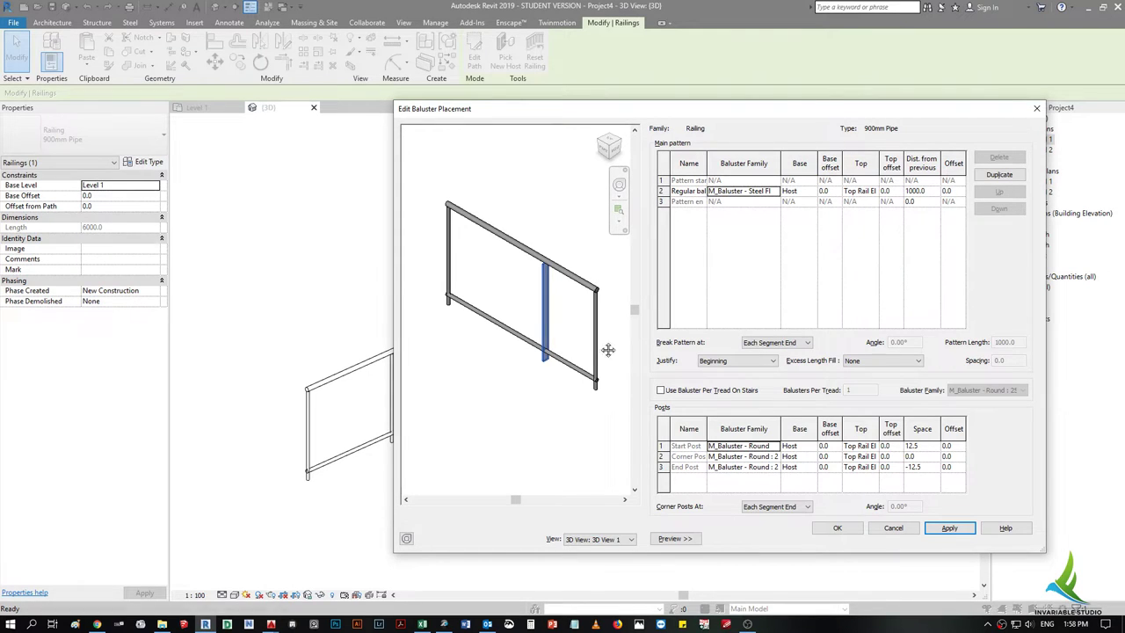
pyautogui.moveTo(602, 346); pyautogui.dragTo(607, 296, button='middle')
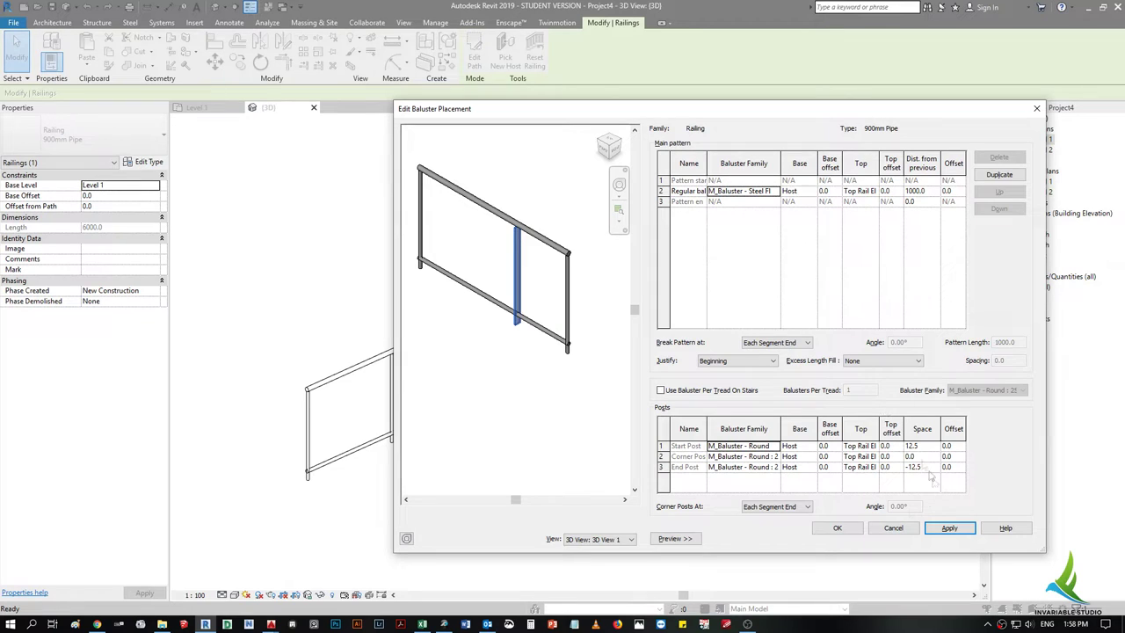
pyautogui.click(773, 447)
pyautogui.click(750, 457)
pyautogui.click(743, 466)
pyautogui.click(774, 467)
pyautogui.click(729, 477)
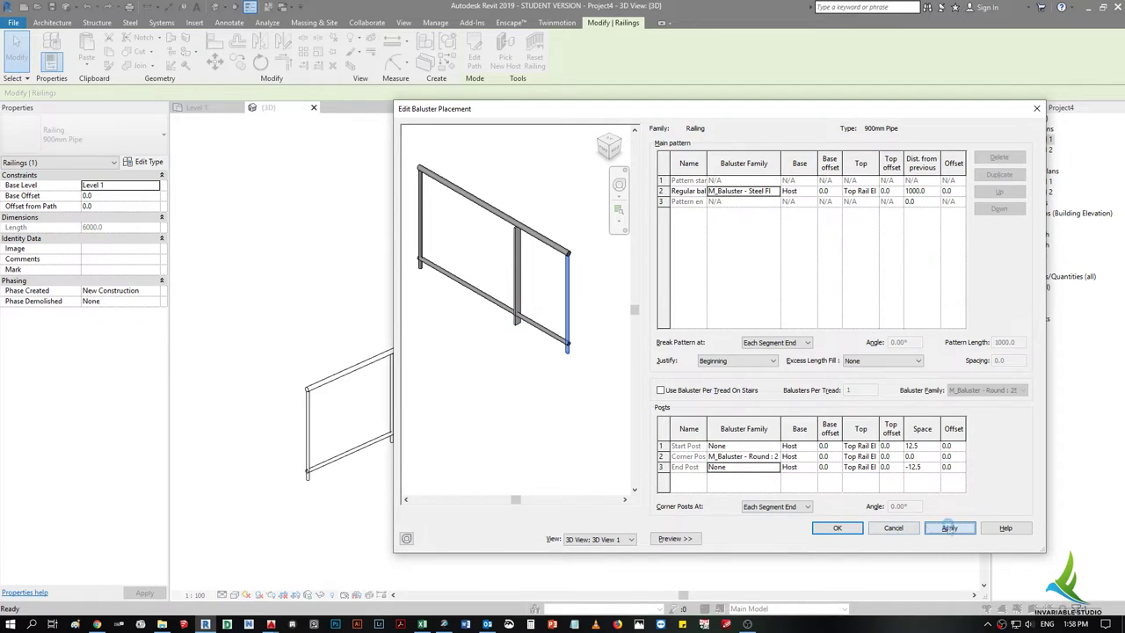
pyautogui.scroll(2, 528, 335)
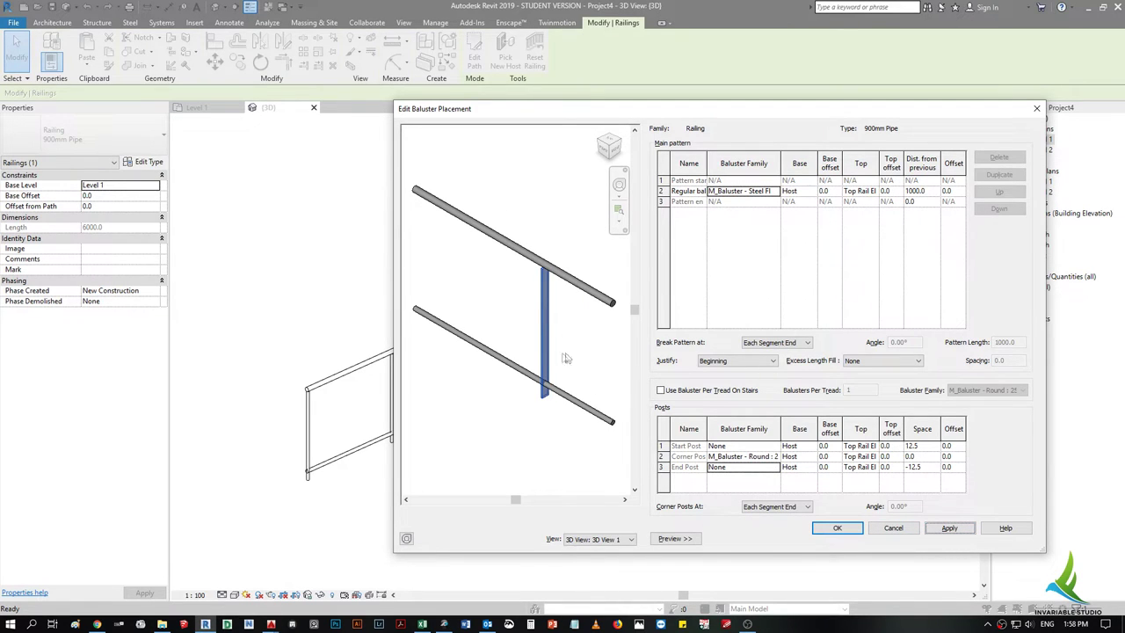
# - Set the end post to None as well and apply
pyautogui.click(750, 466)
pyautogui.click(774, 466)
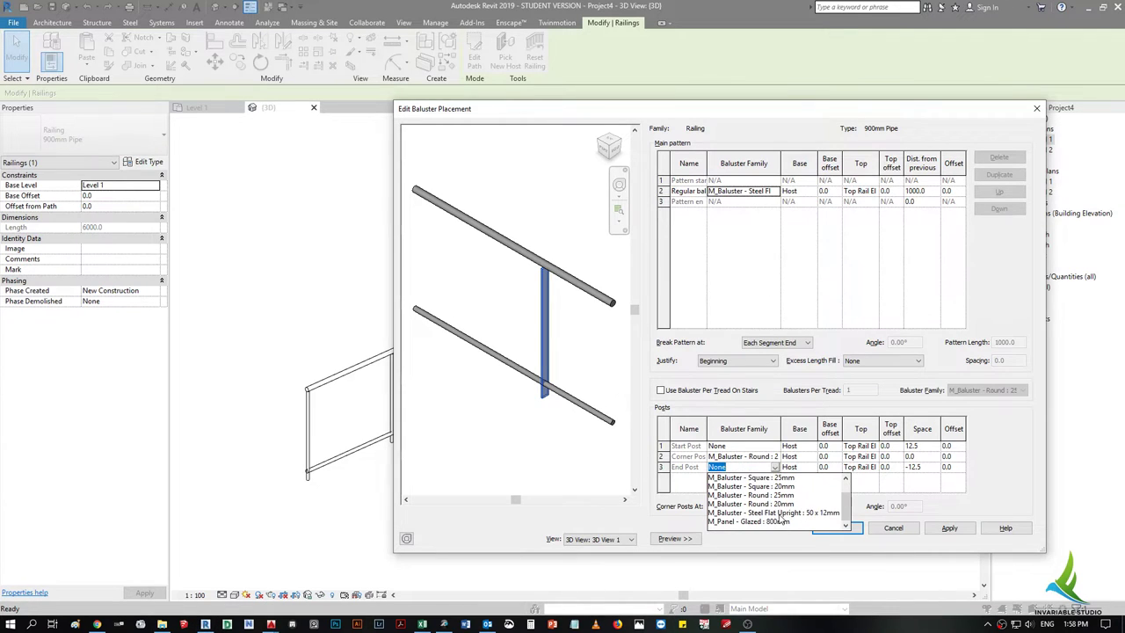
pyautogui.click(774, 517)
pyautogui.click(951, 531)
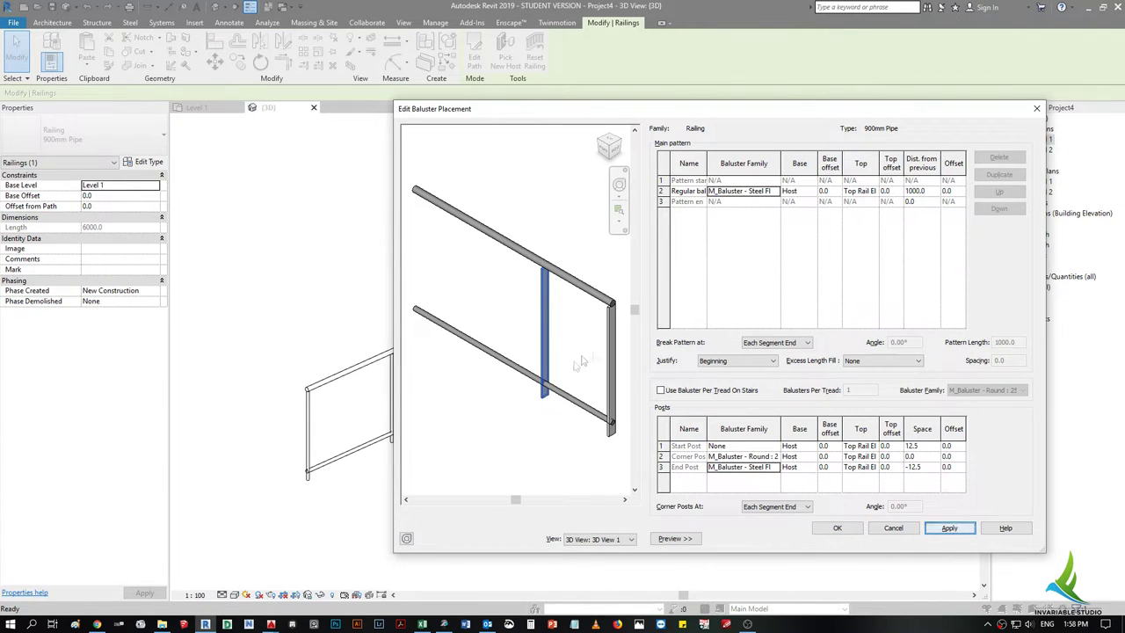
pyautogui.click(772, 467)
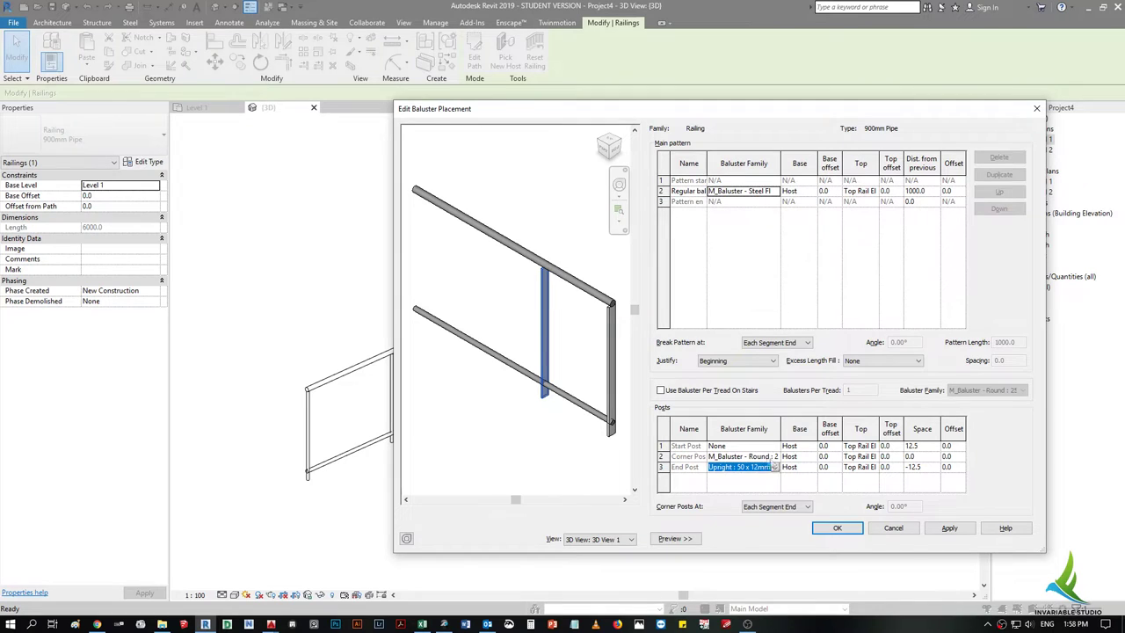
pyautogui.click(775, 467)
pyautogui.click(749, 486)
pyautogui.click(774, 467)
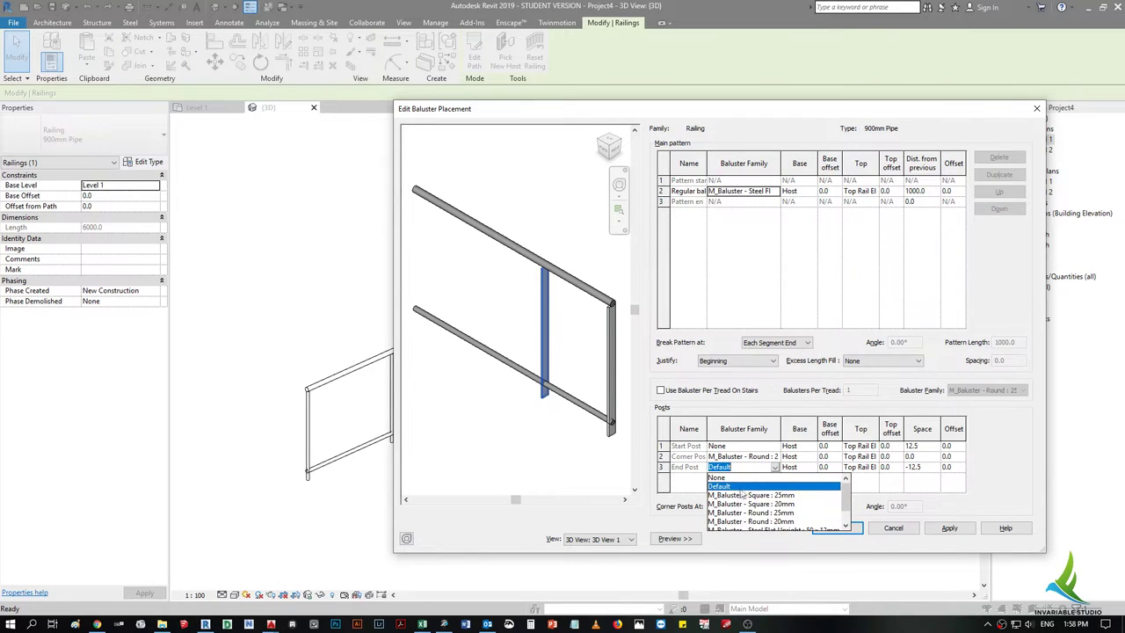
pyautogui.click(723, 477)
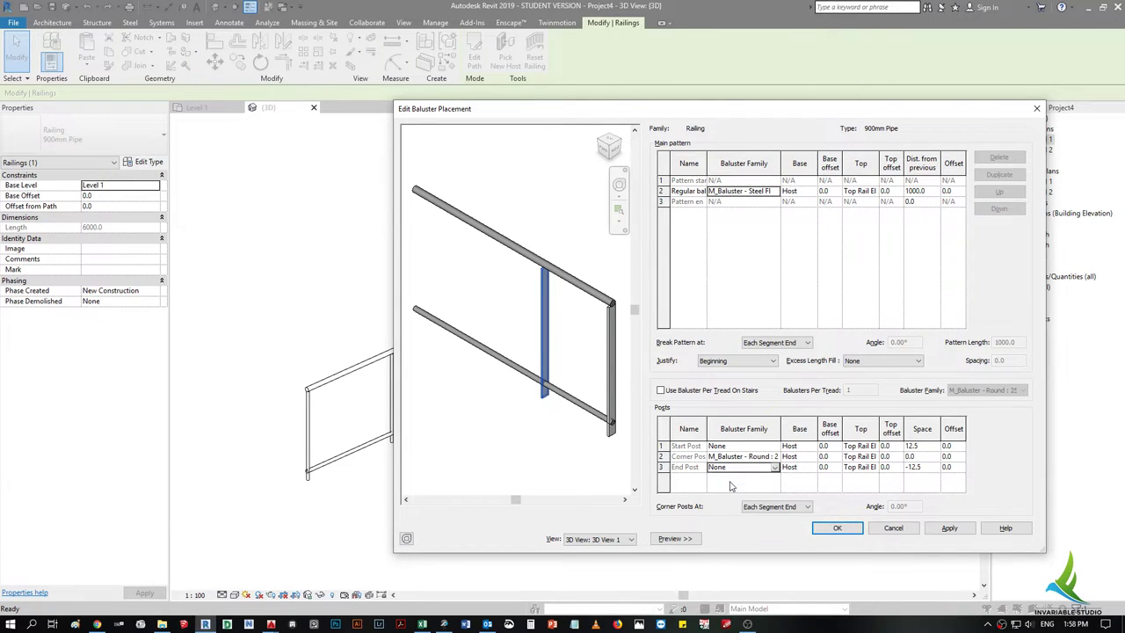
pyautogui.click(950, 530)
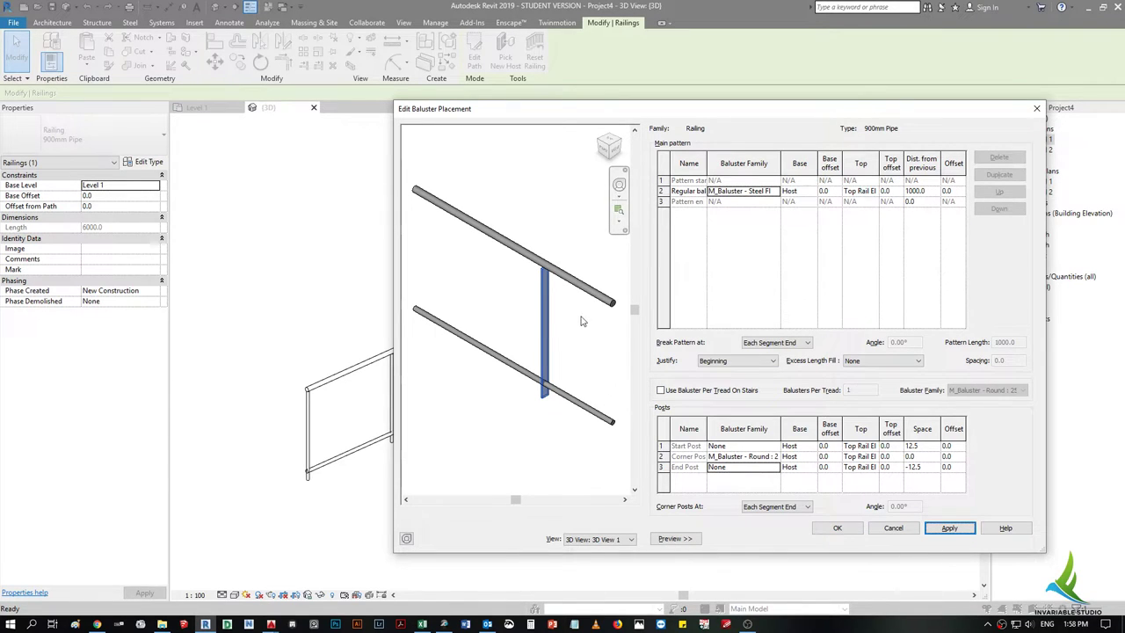
pyautogui.scroll(-2, 440, 299)
pyautogui.scroll(2, 524, 284)
pyautogui.scroll(2, 525, 294)
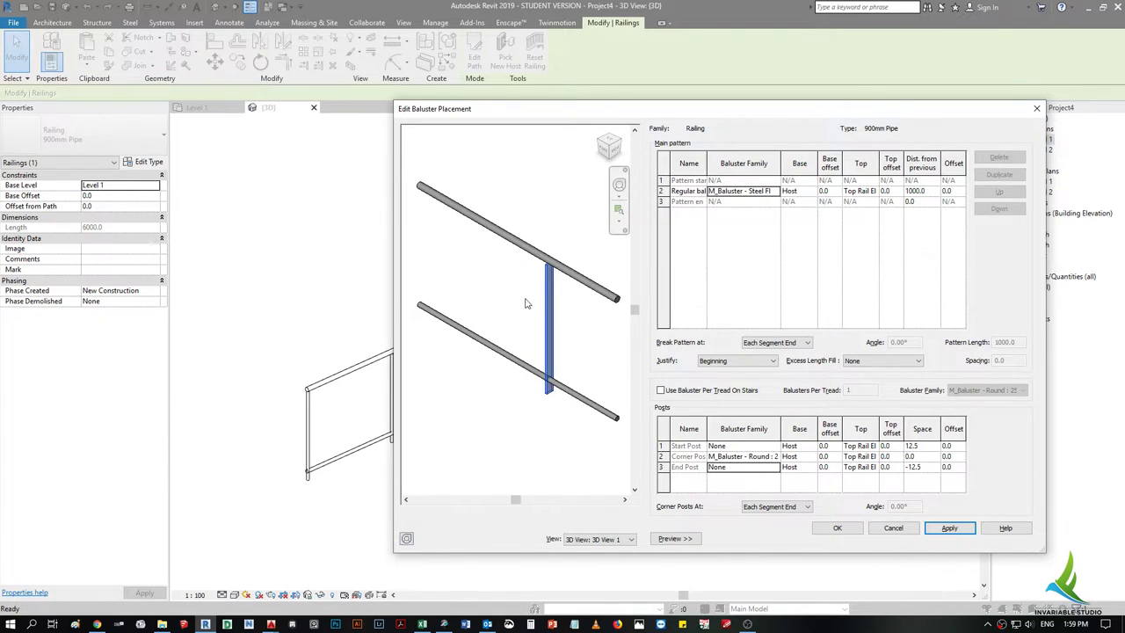
pyautogui.scroll(1, 527, 304)
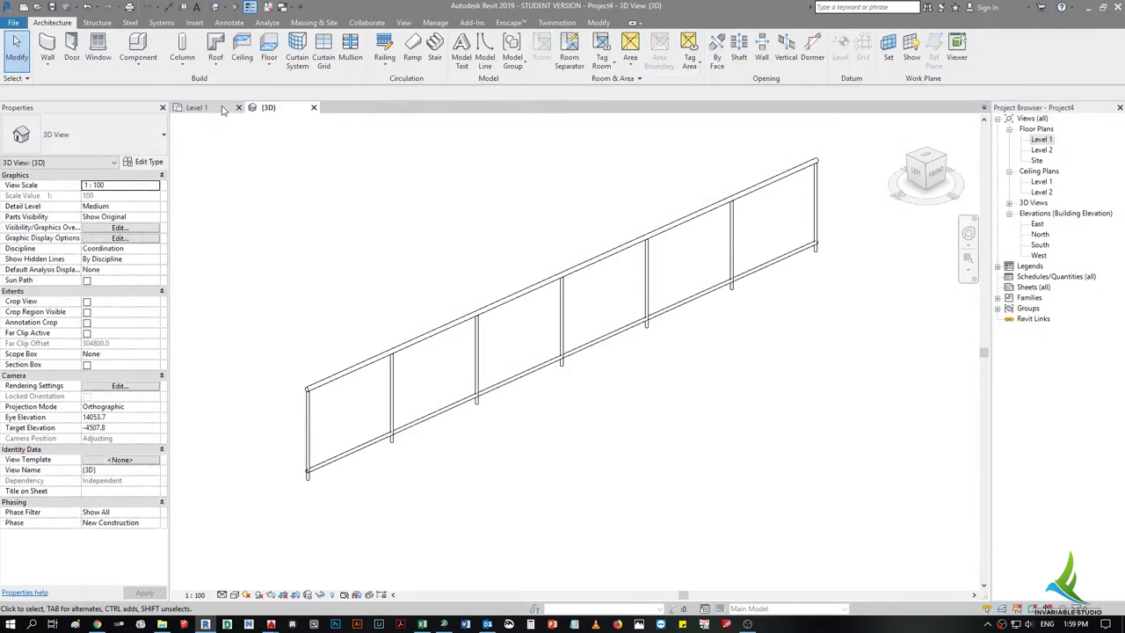
# - Compare the steel-upright railing in 3D with the Level 1 picket fence photos
pyautogui.click(264, 107)
pyautogui.click(425, 335)
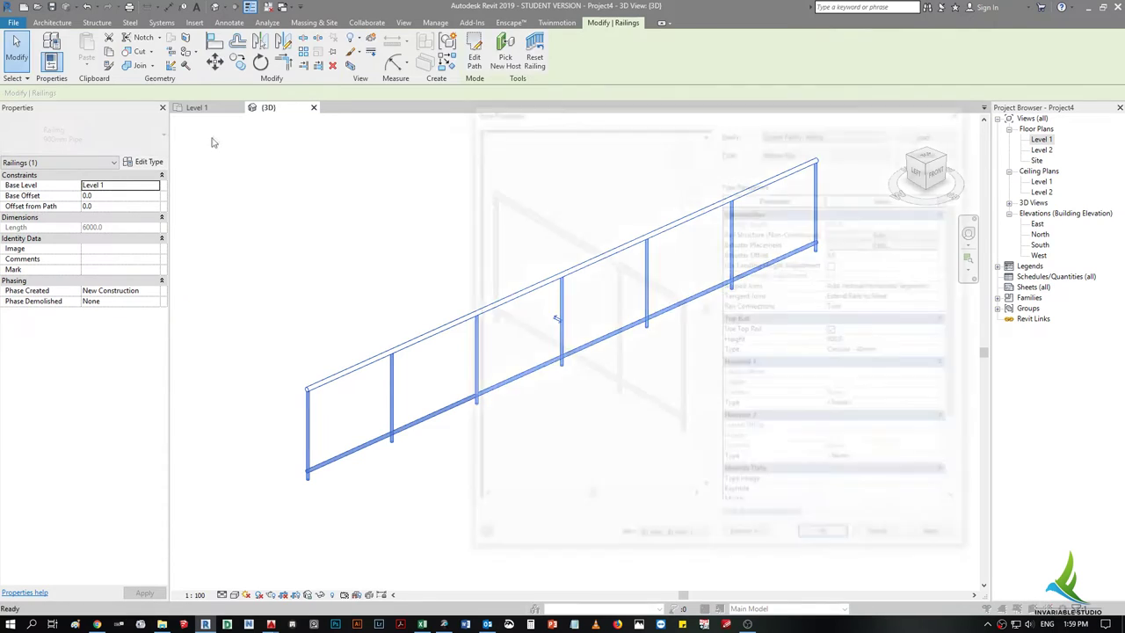
pyautogui.click(197, 107)
pyautogui.scroll(3, 331, 303)
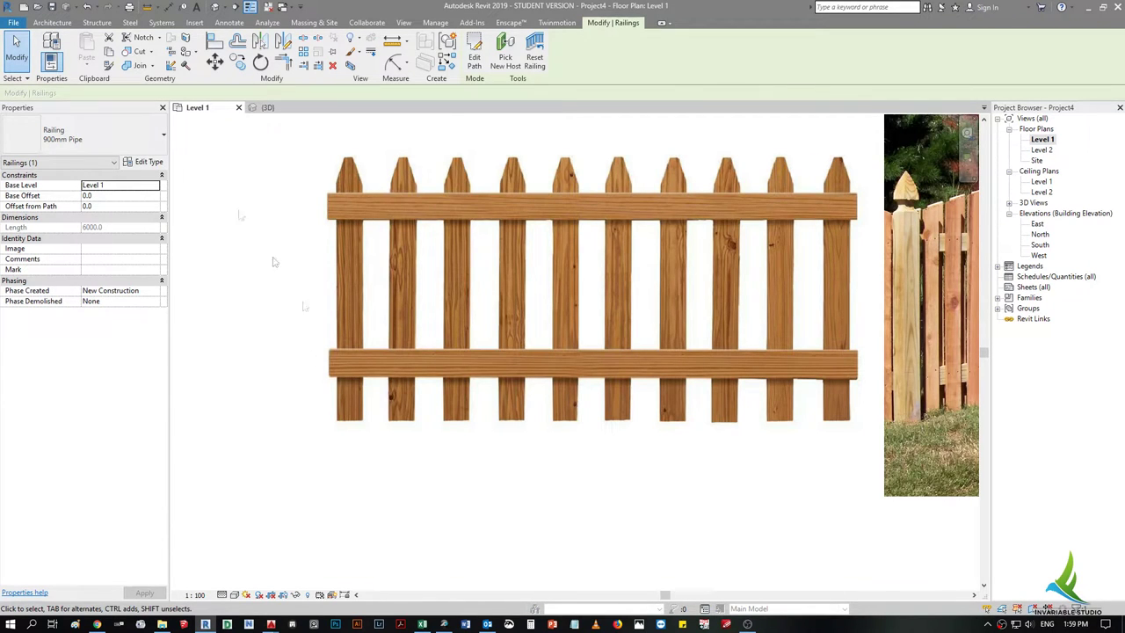
pyautogui.scroll(-1, 307, 199)
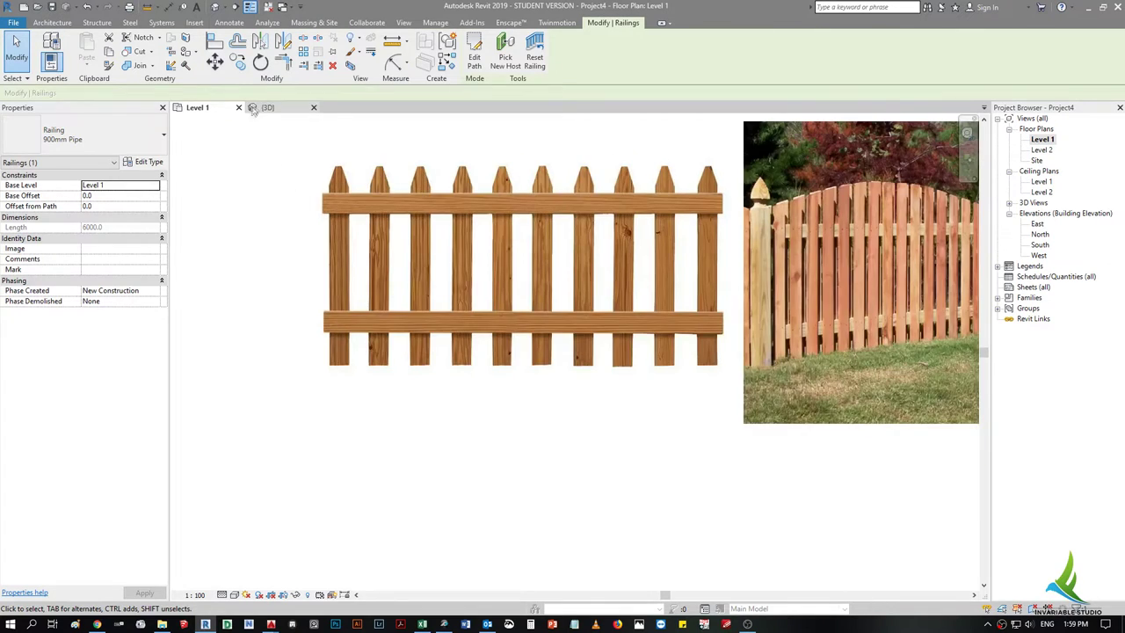
pyautogui.click(267, 107)
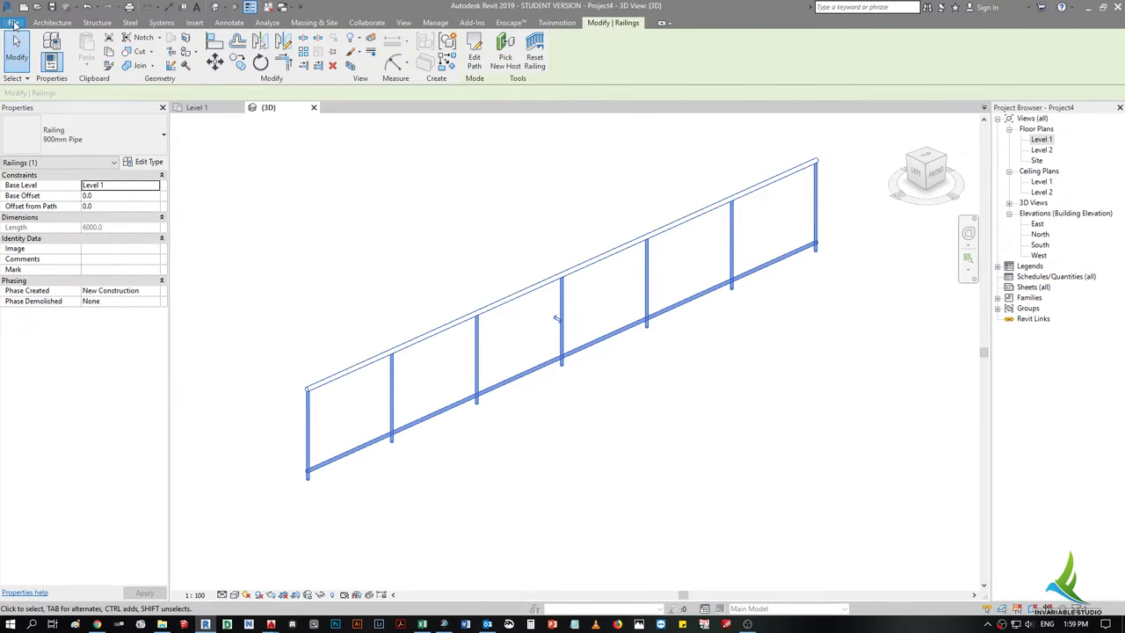
pyautogui.click(13, 22)
# - Pick Metric Baluster.rft as the template for a new baluster family
pyautogui.moveTo(38, 68)
pyautogui.click(136, 107)
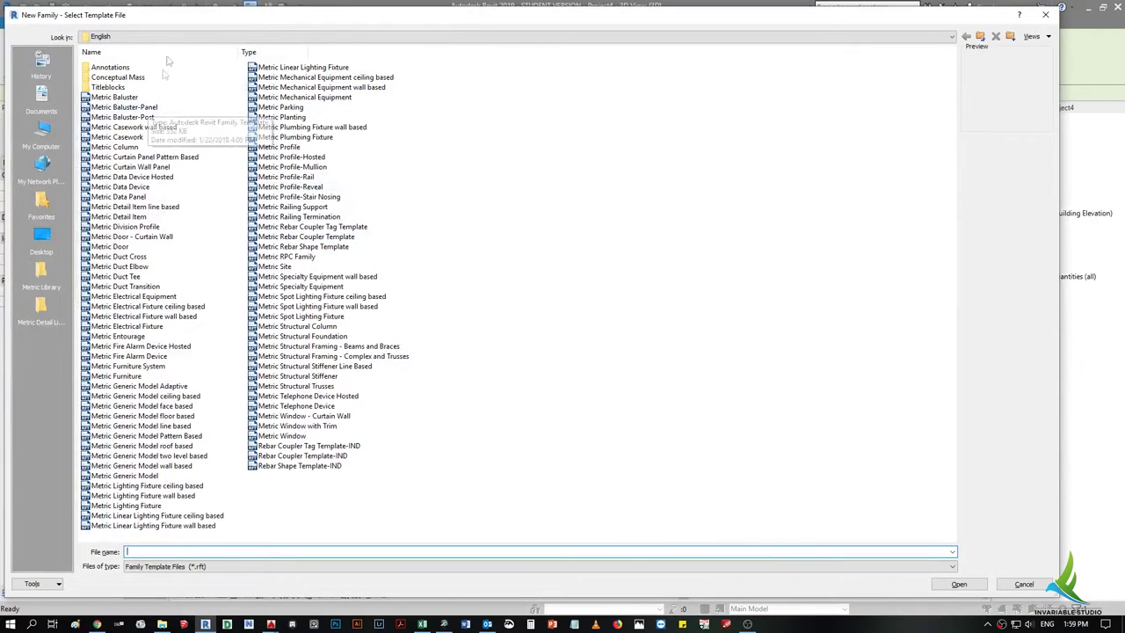
pyautogui.click(140, 97)
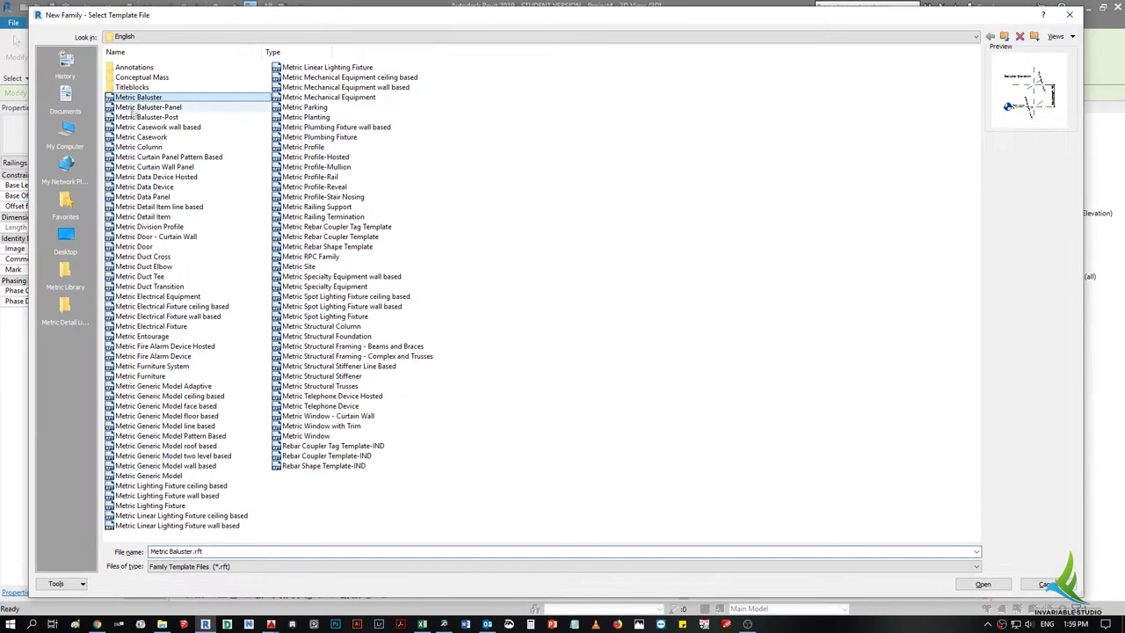
pyautogui.press('Down')
pyautogui.press('Down')
pyautogui.press('Up')
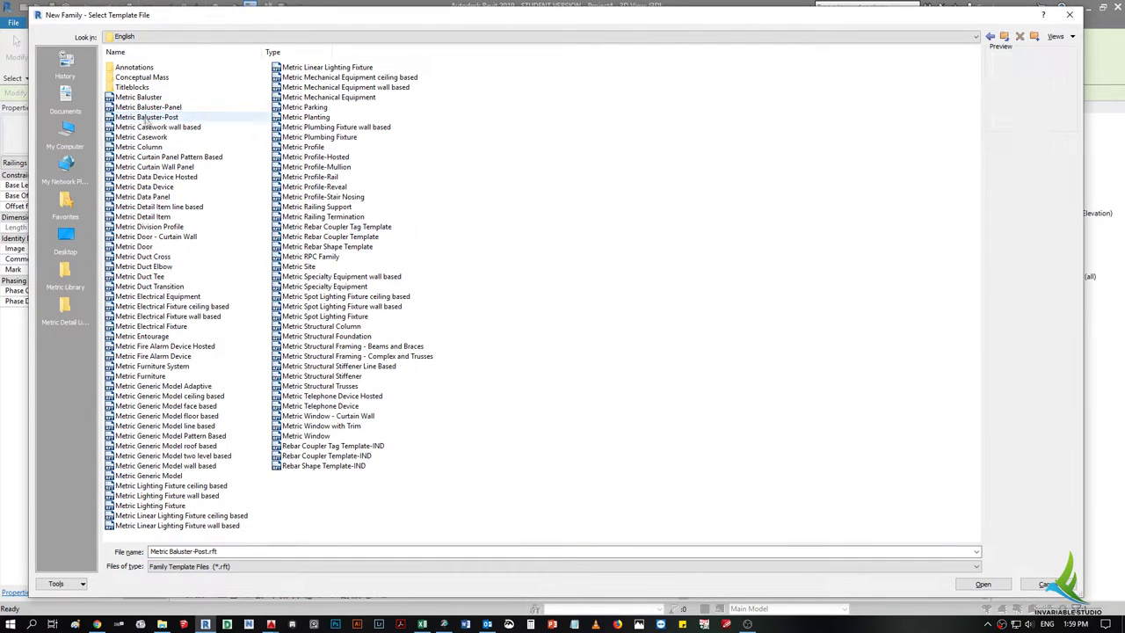
pyautogui.press('Up')
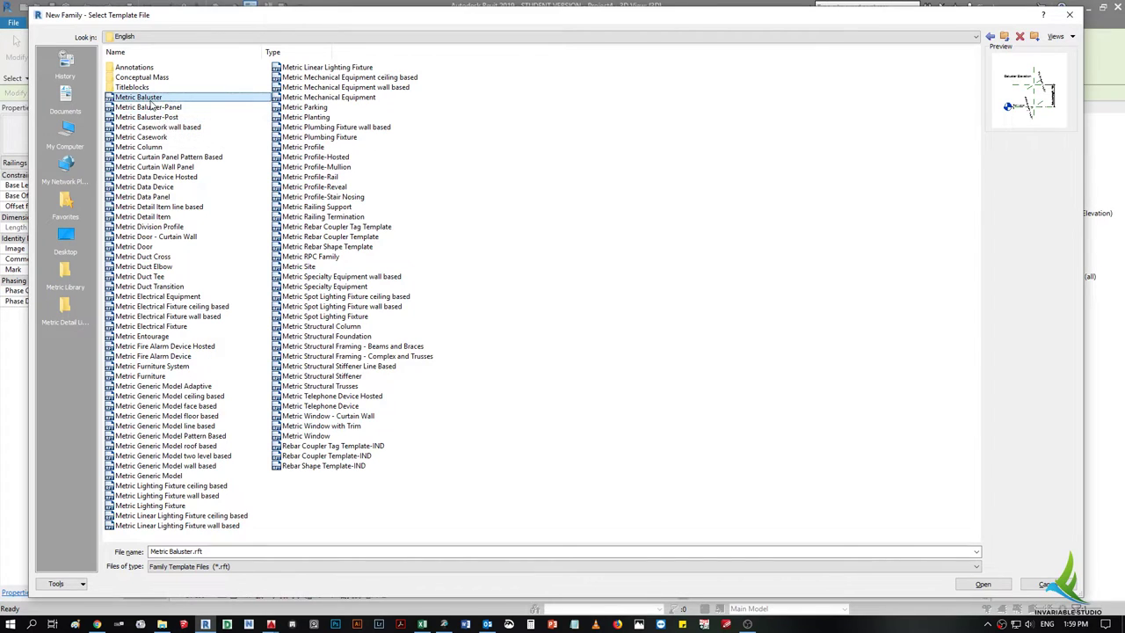
pyautogui.press('Escape')
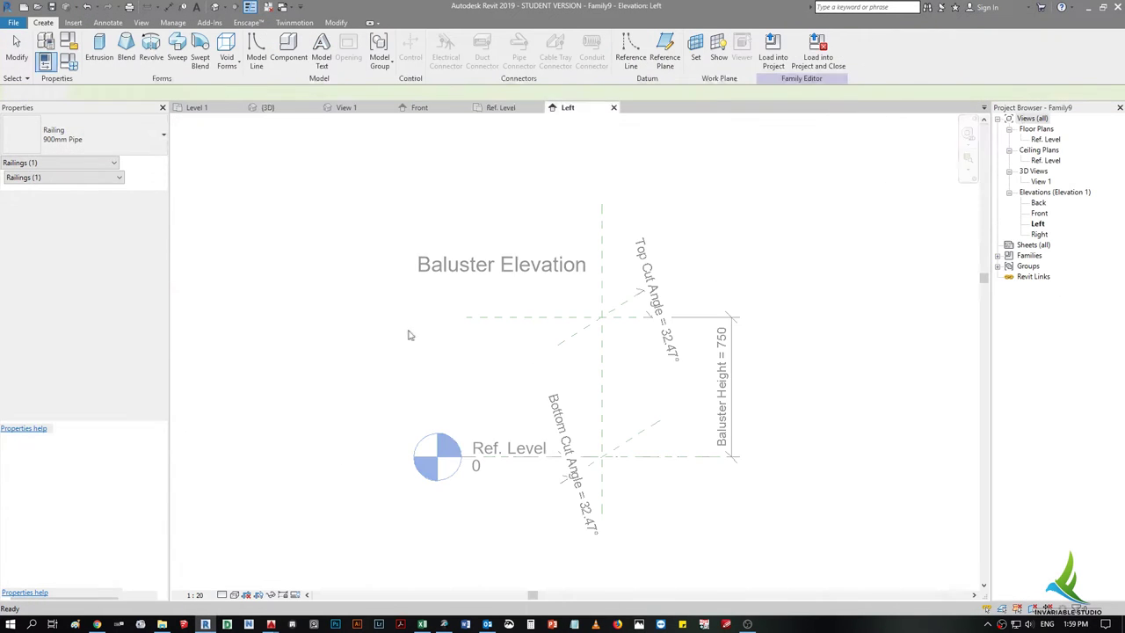
# - Check the fence from the 3D view and Level 1, then open the South elevation
pyautogui.moveTo(638, 376); pyautogui.dragTo(592, 342, button='middle')
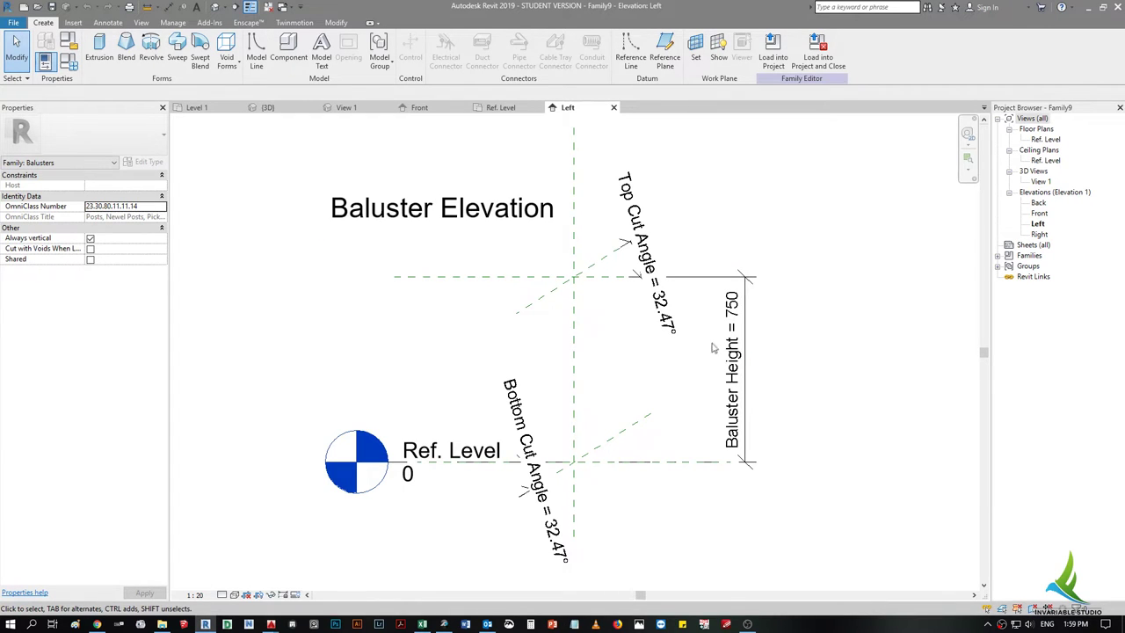
pyautogui.scroll(-2, 712, 347)
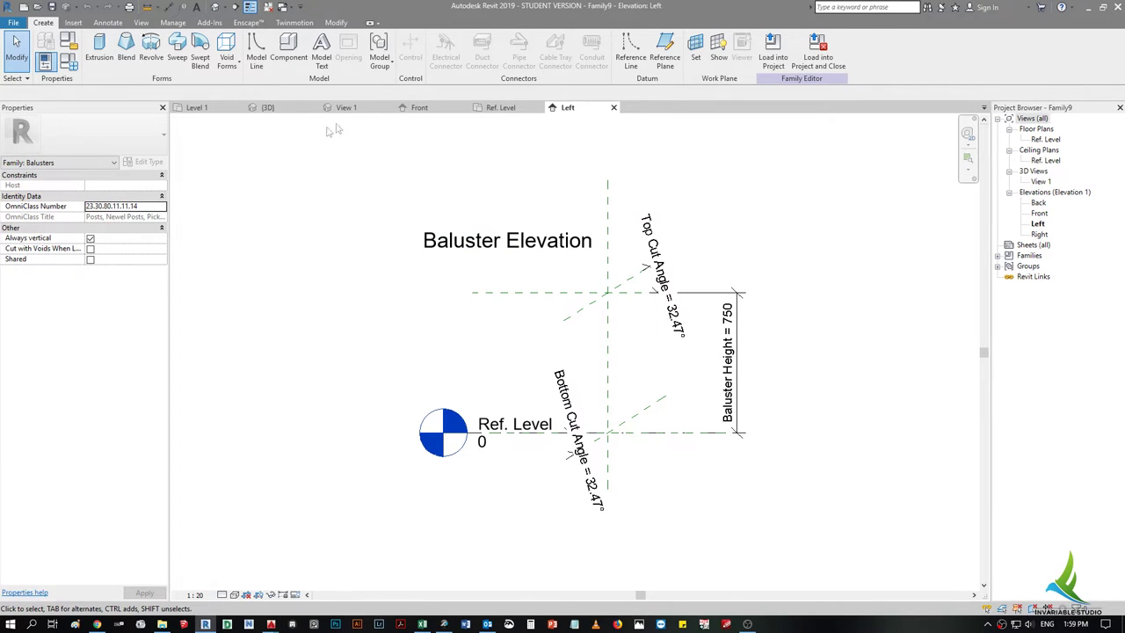
pyautogui.click(290, 111)
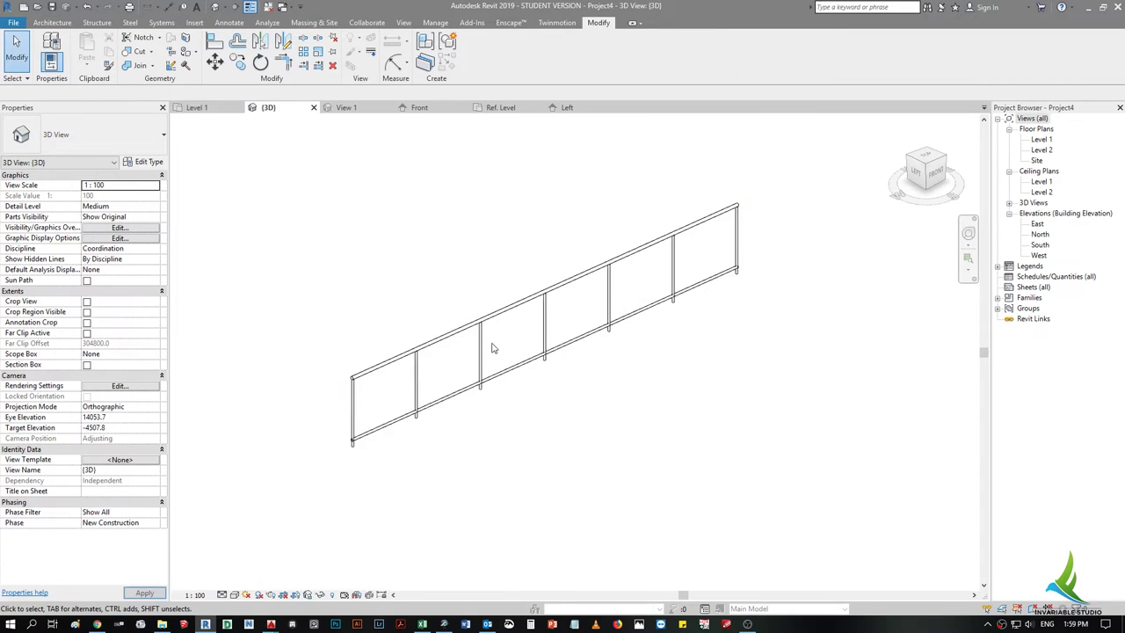
pyautogui.click(939, 175)
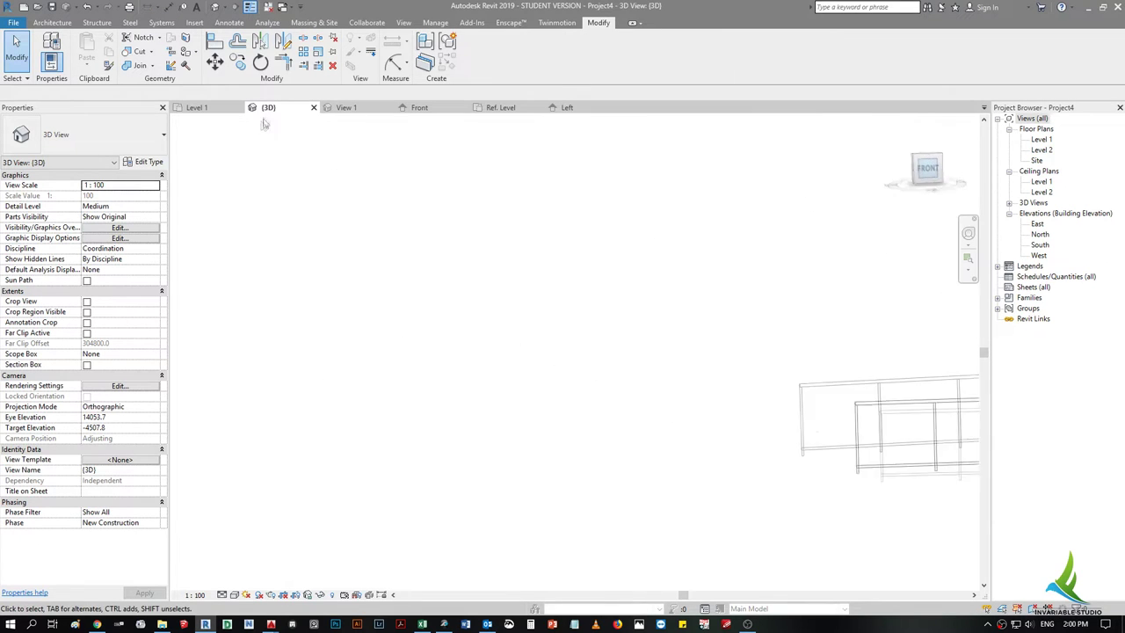
pyautogui.click(196, 107)
pyautogui.scroll(-3, 435, 345)
pyautogui.scroll(-2, 432, 352)
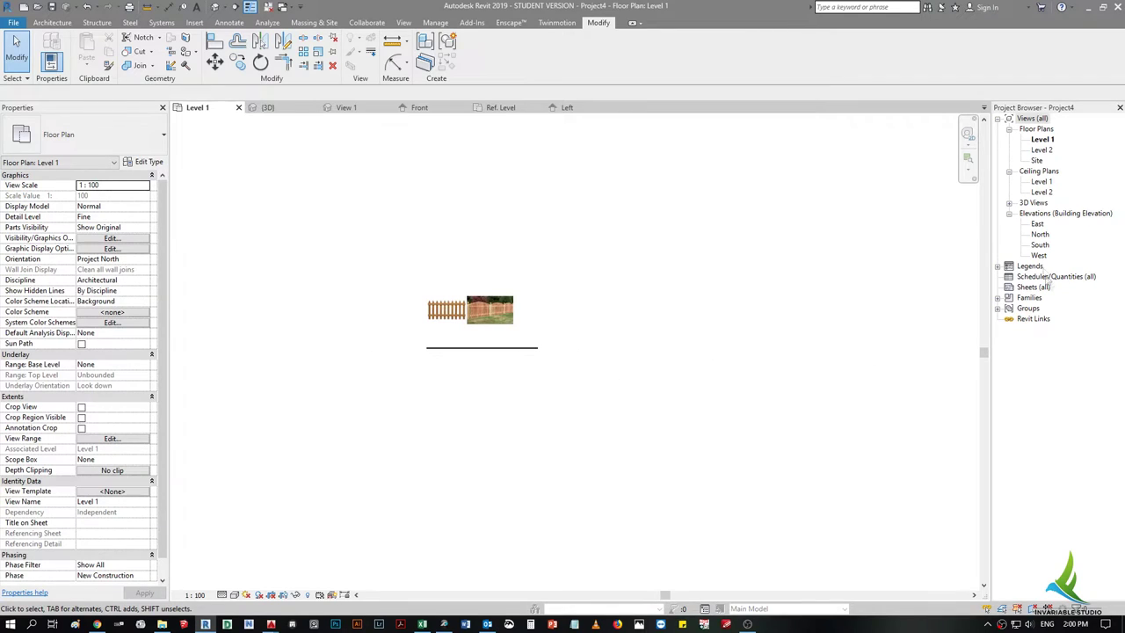
pyautogui.click(1040, 245)
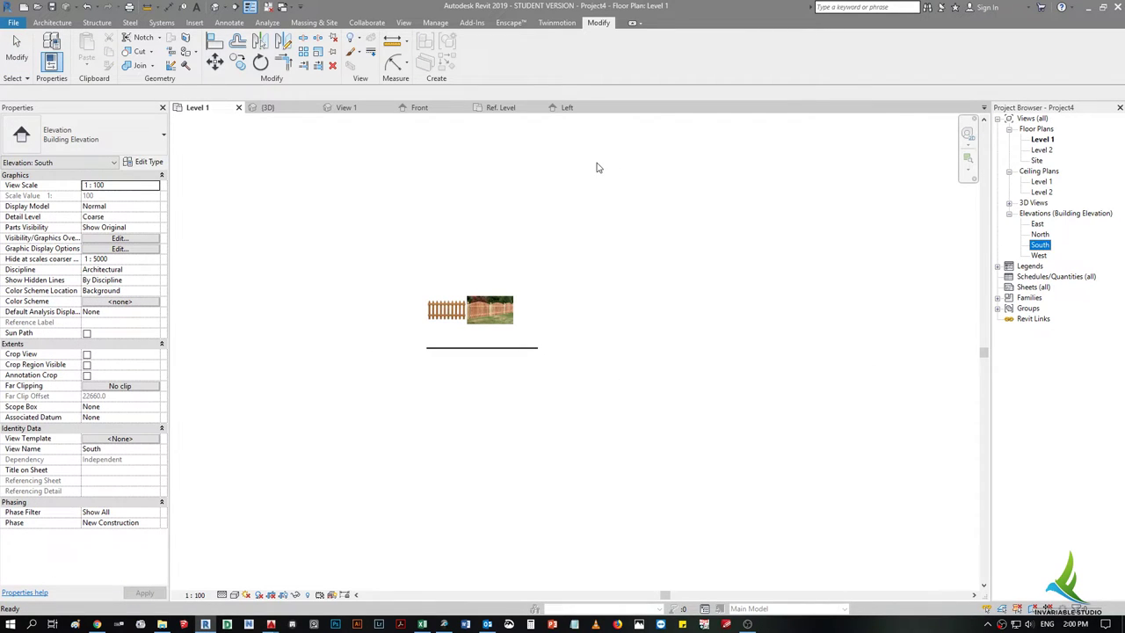
pyautogui.doubleClick(1040, 246)
pyautogui.scroll(3, 334, 402)
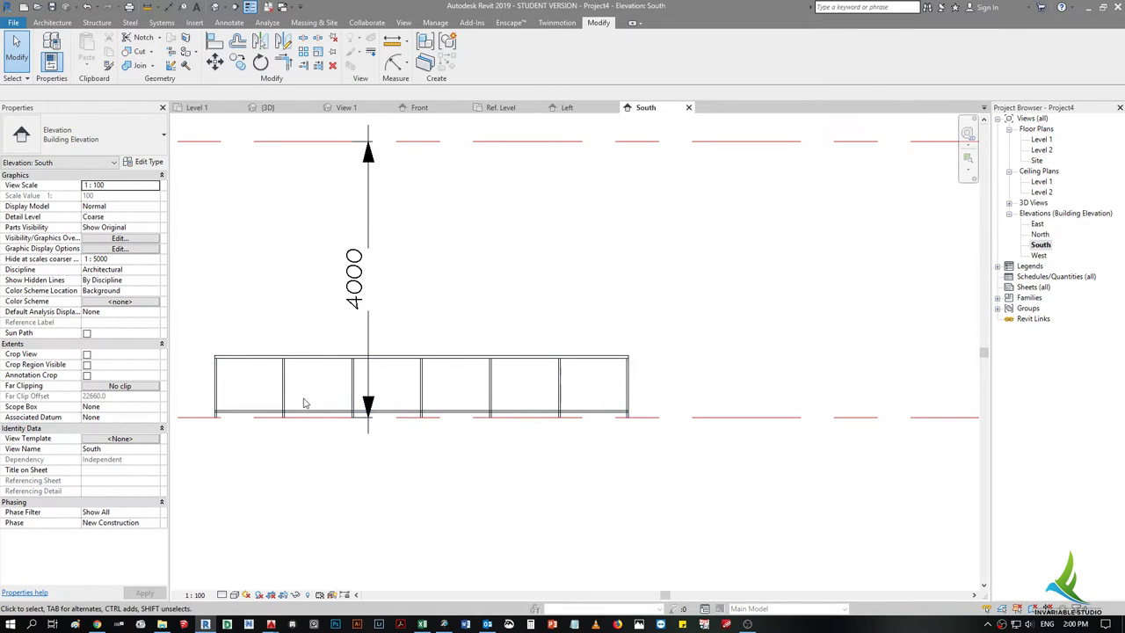
# - Set the baluster family's Left elevation to 1:10 scale and zoom to fit
pyautogui.click(567, 107)
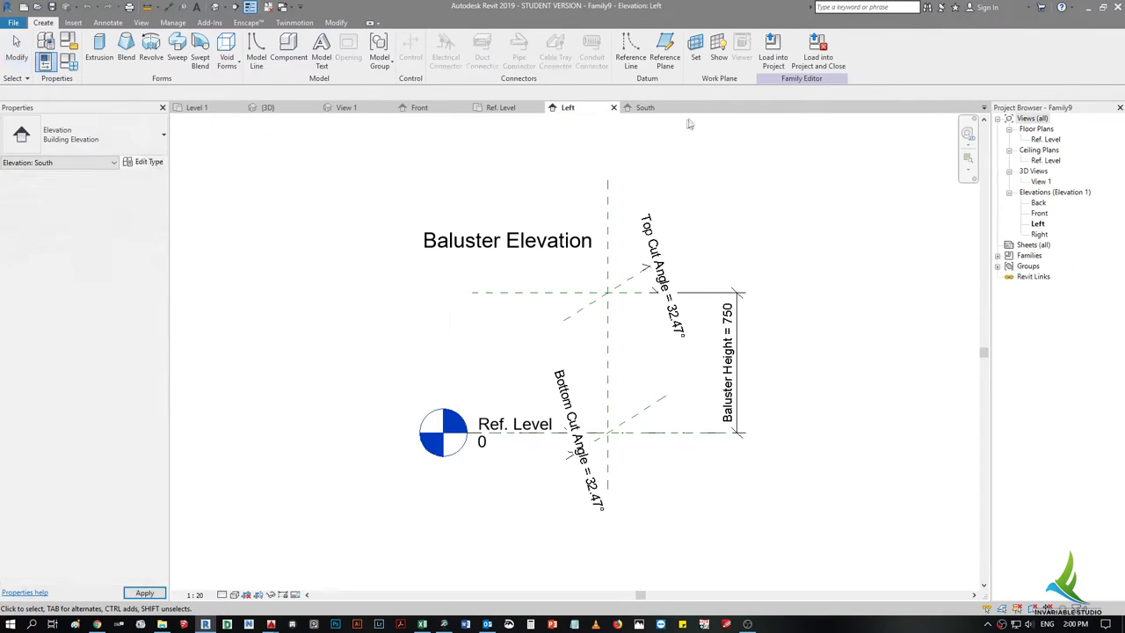
pyautogui.click(659, 107)
pyautogui.click(591, 109)
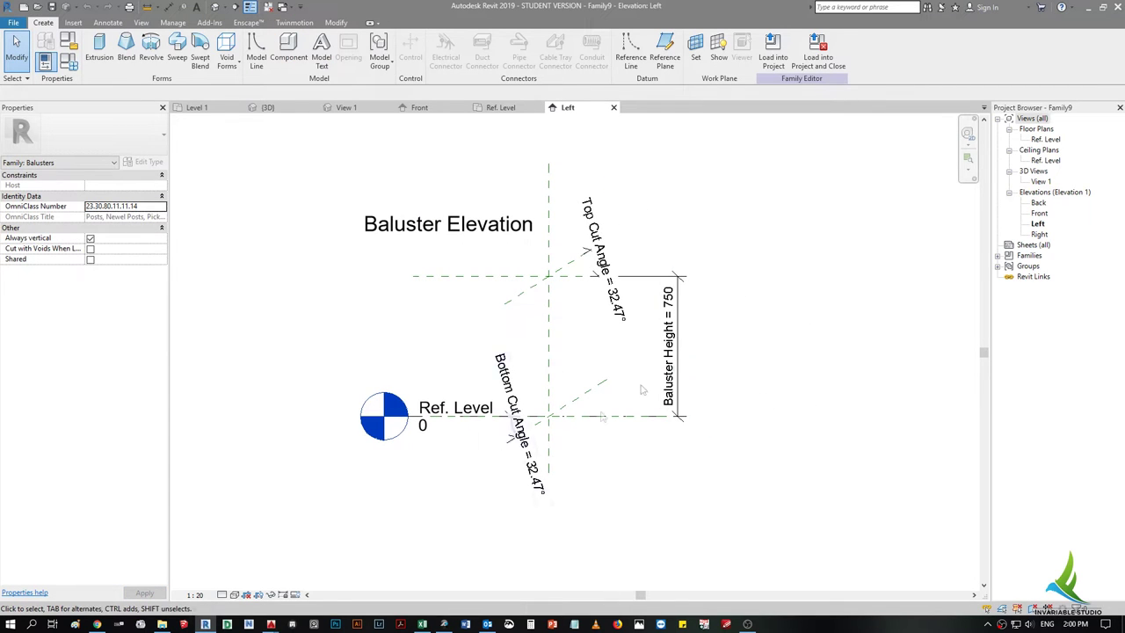
pyautogui.scroll(2, 550, 371)
pyautogui.click(194, 595)
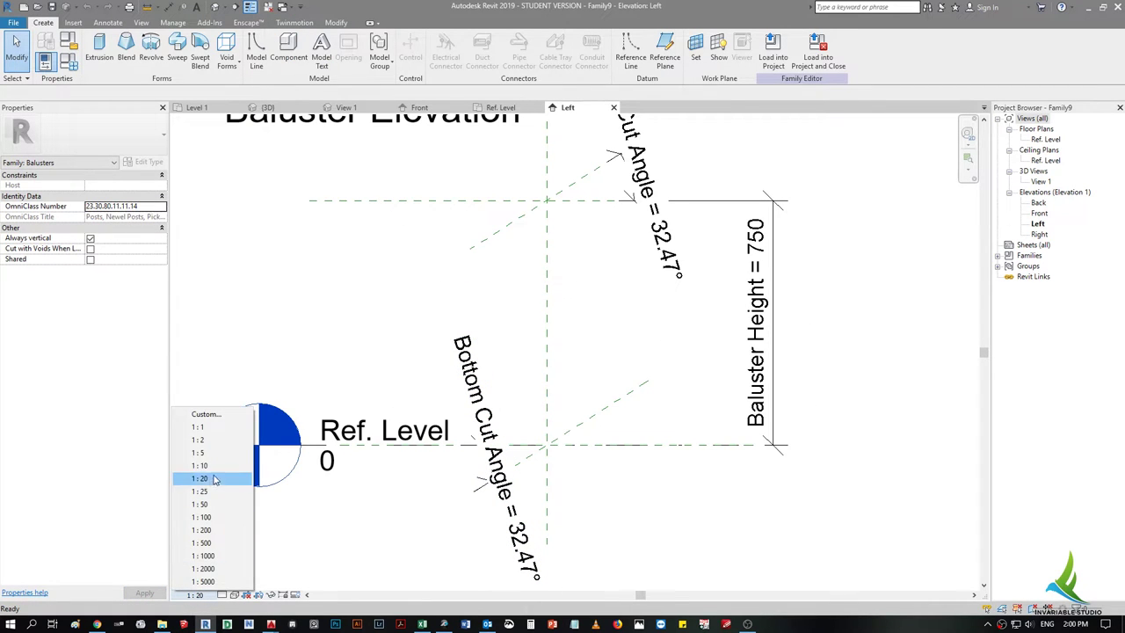
pyautogui.click(204, 466)
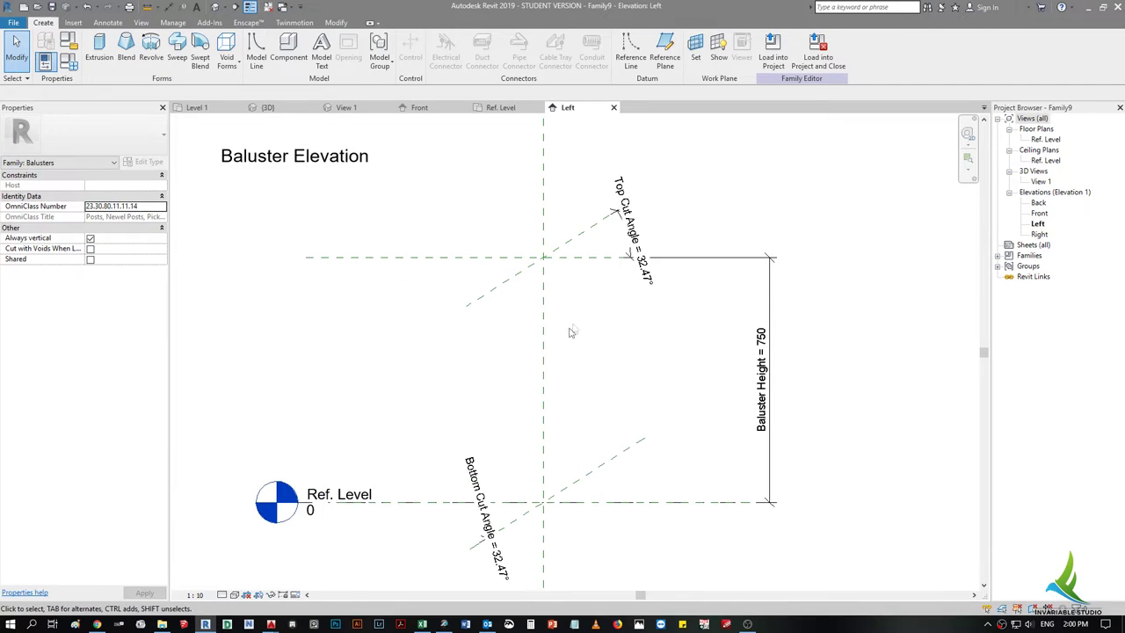
pyautogui.press('z')
pyautogui.press('f')
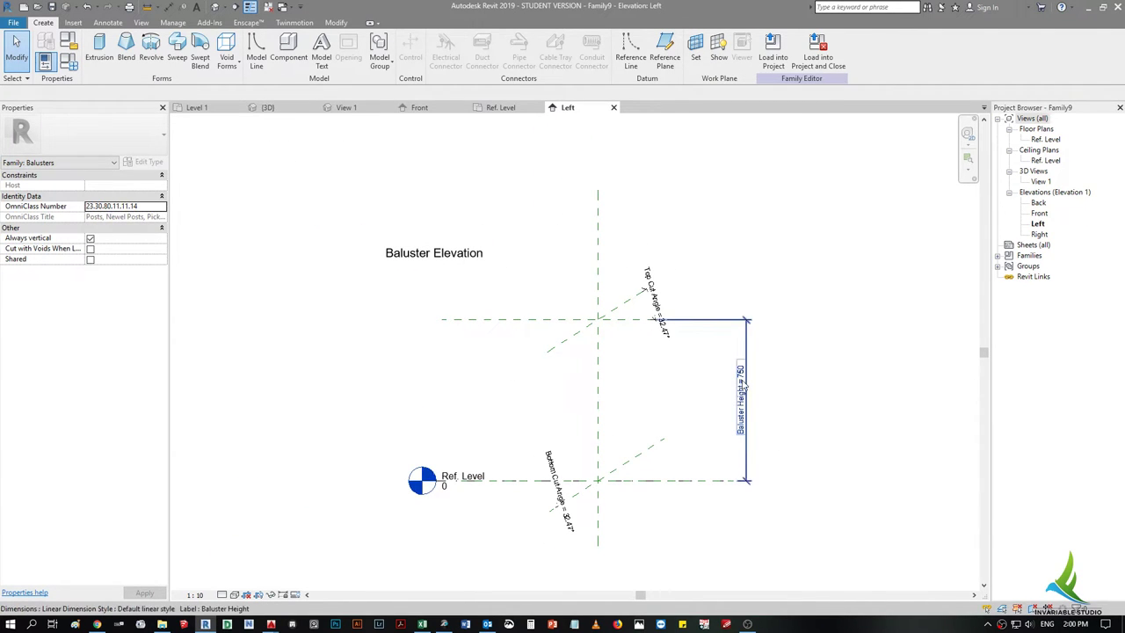
# - Inspect the Baluster Height (750) and Top Cut Angle (32.47°) dimensions
pyautogui.click(700, 322)
pyautogui.press('Escape')
pyautogui.click(701, 325)
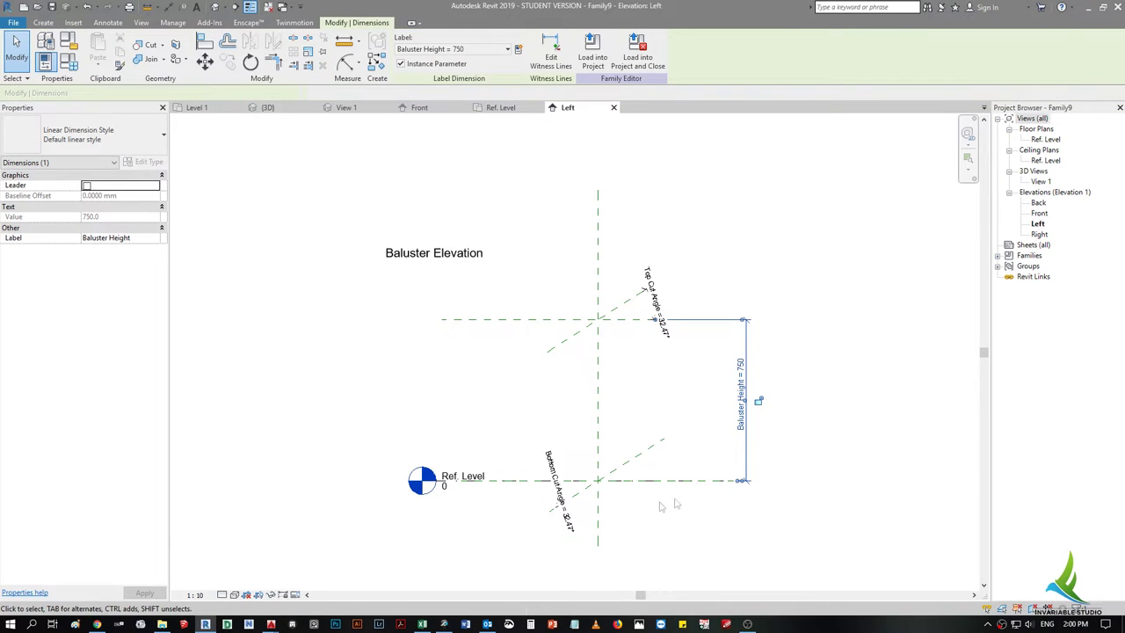
pyautogui.press('Escape')
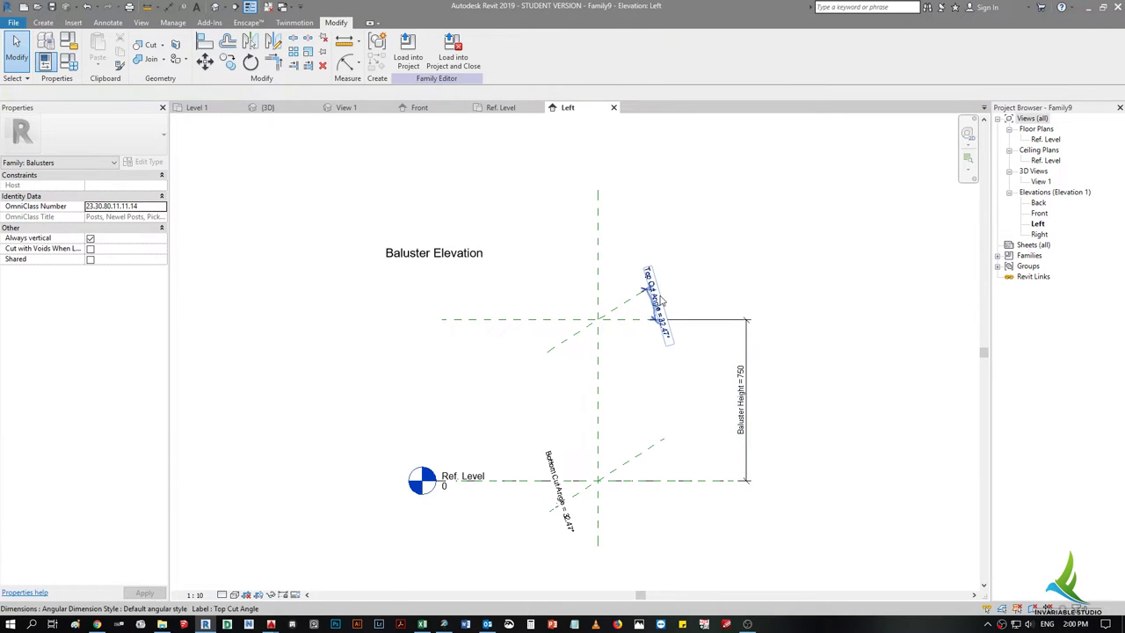
pyautogui.click(651, 304)
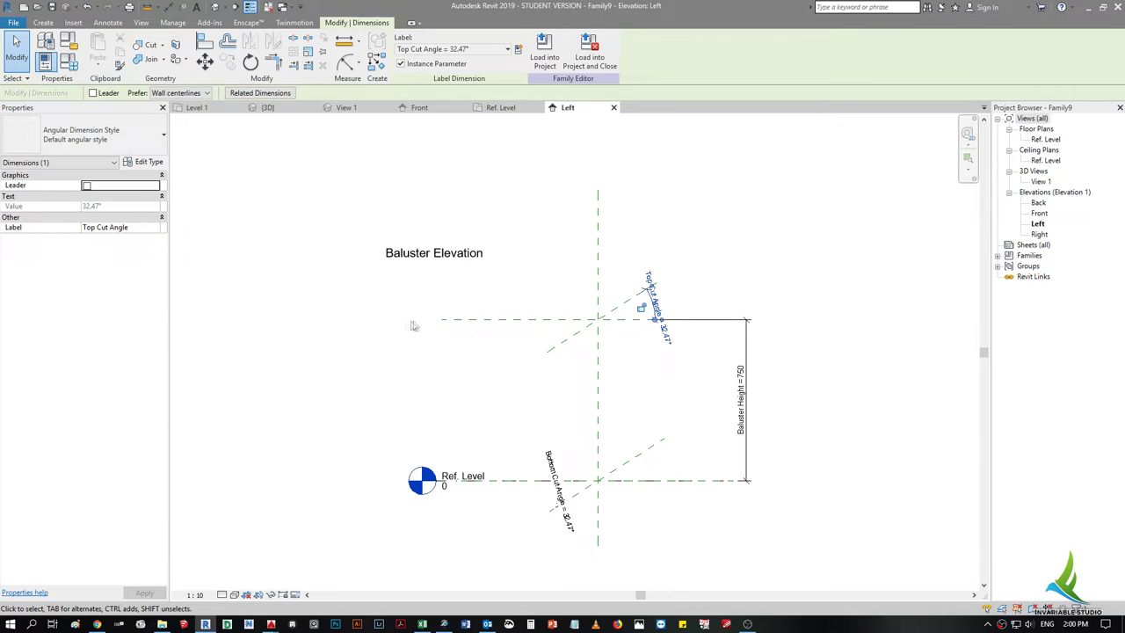
pyautogui.click(437, 370)
pyautogui.click(740, 371)
pyautogui.click(274, 174)
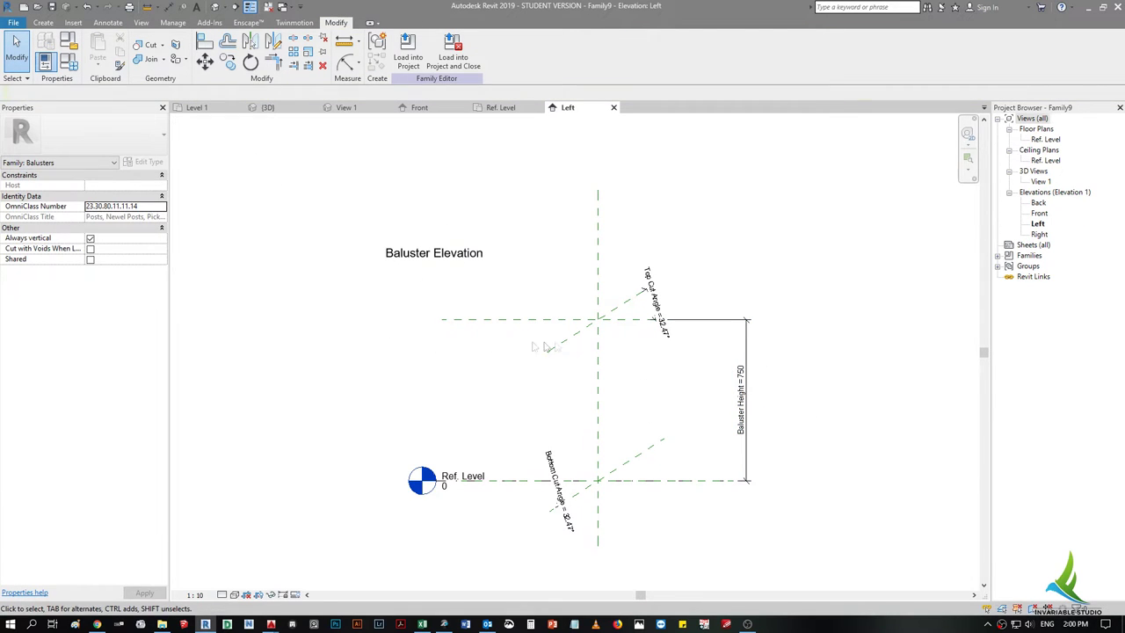
pyautogui.click(44, 23)
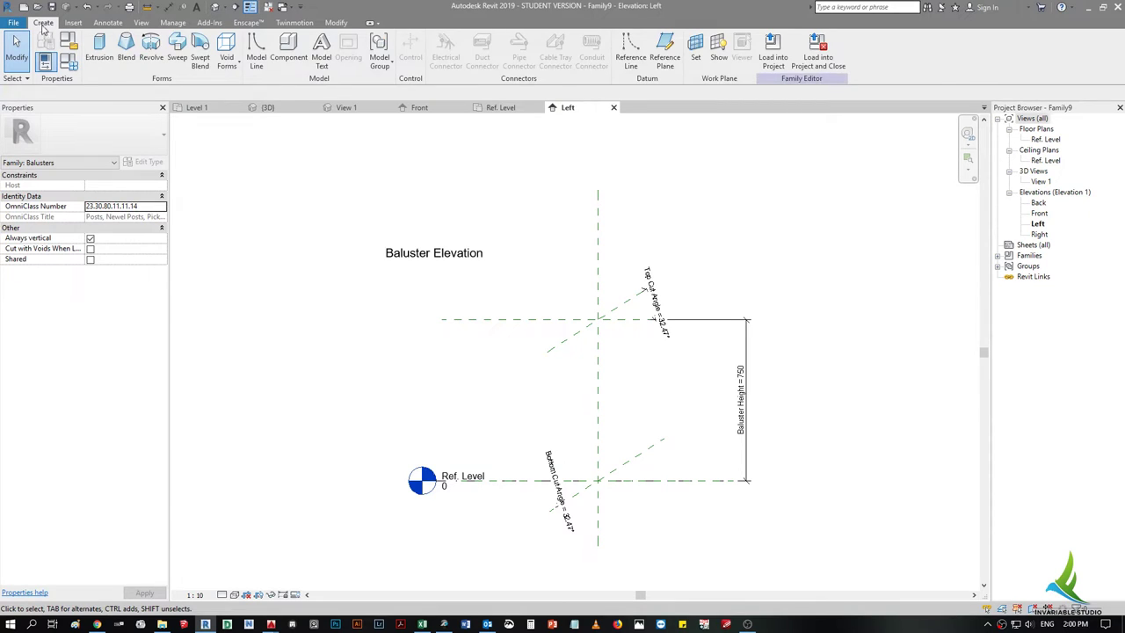
# - Start a baluster extrusion on the Center (Left/Right) work plane and sketch a rectangle
pyautogui.click(99, 57)
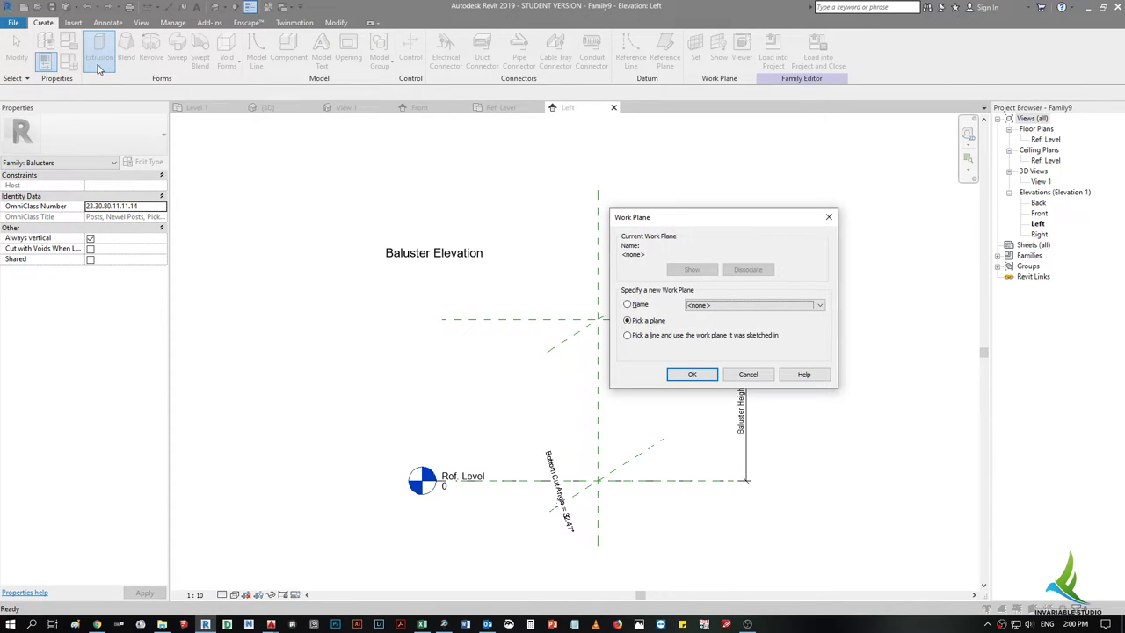
pyautogui.click(687, 306)
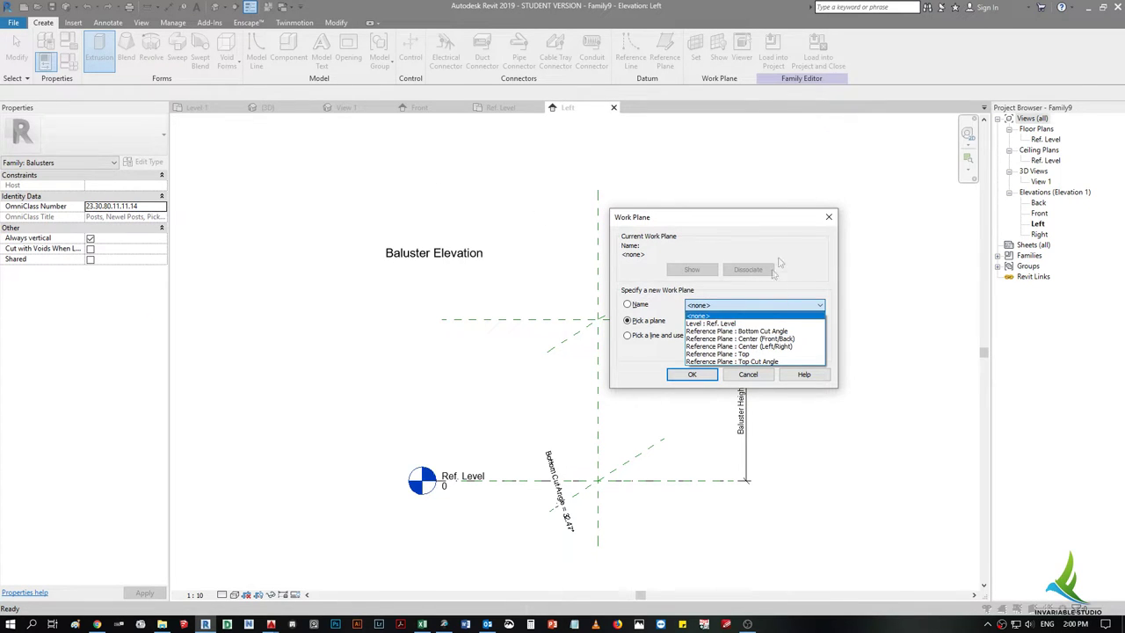
pyautogui.click(715, 211)
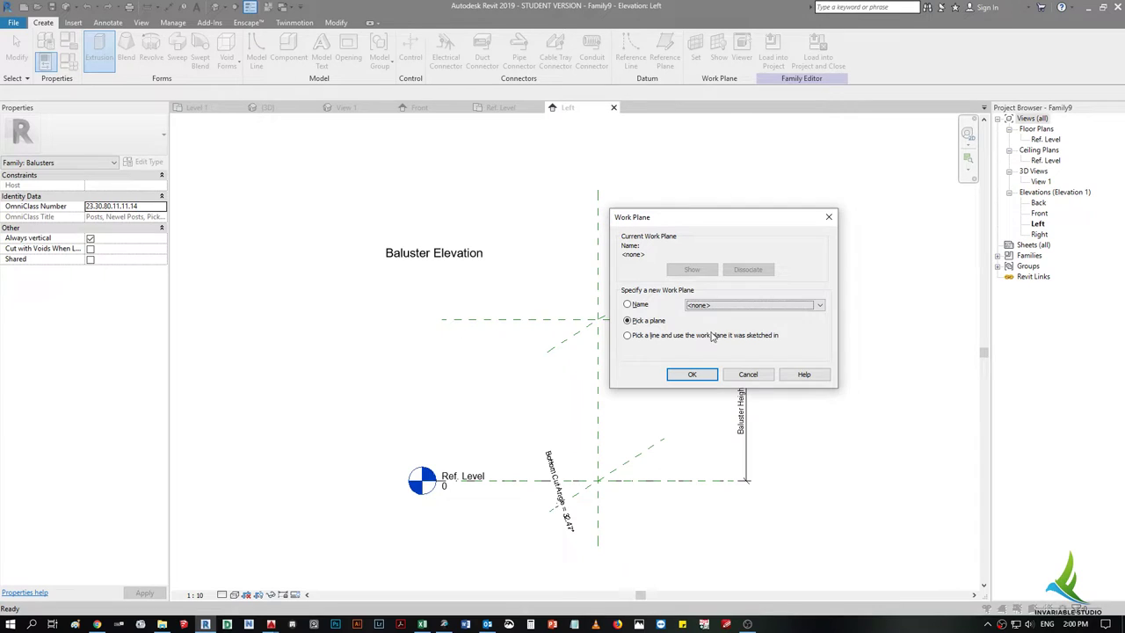
pyautogui.click(744, 306)
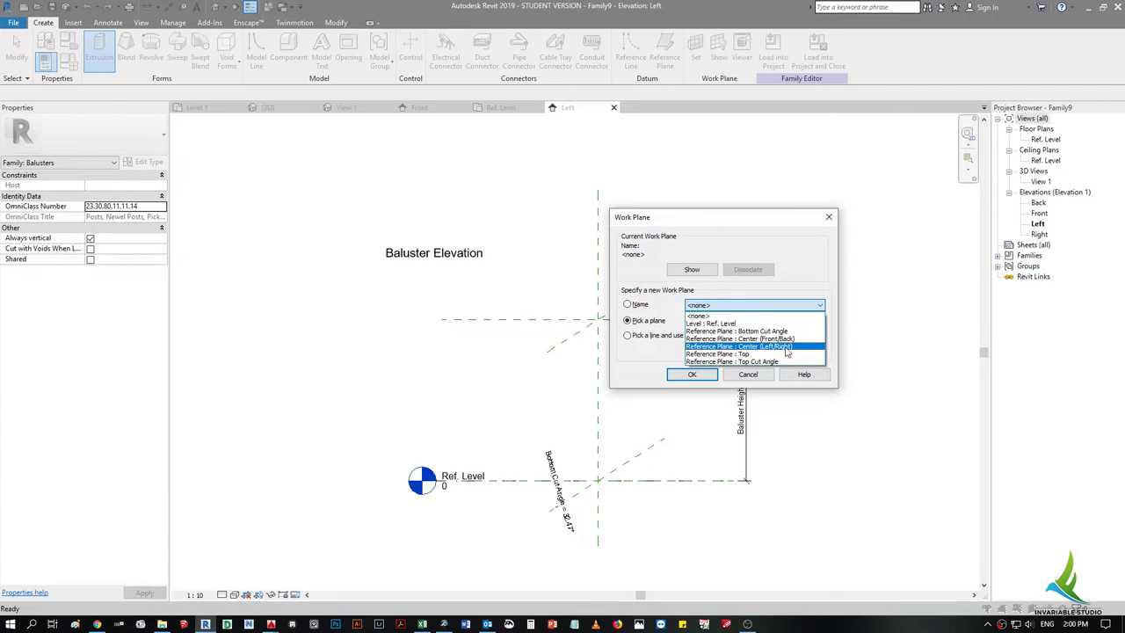
pyautogui.click(758, 347)
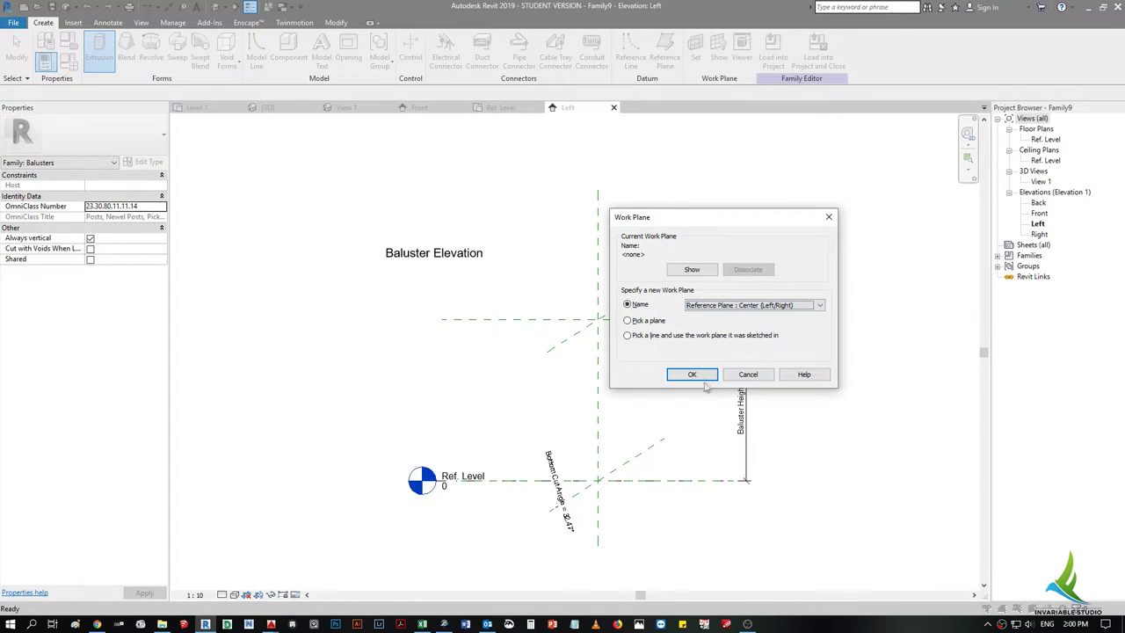
pyautogui.click(693, 374)
pyautogui.scroll(3, 516, 243)
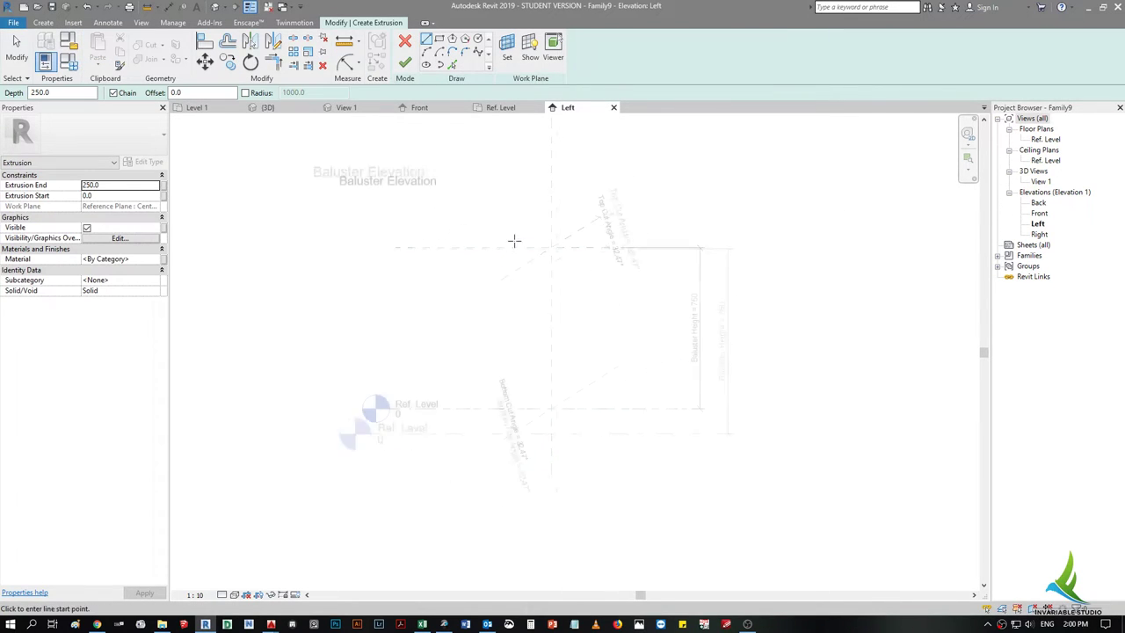
pyautogui.click(439, 39)
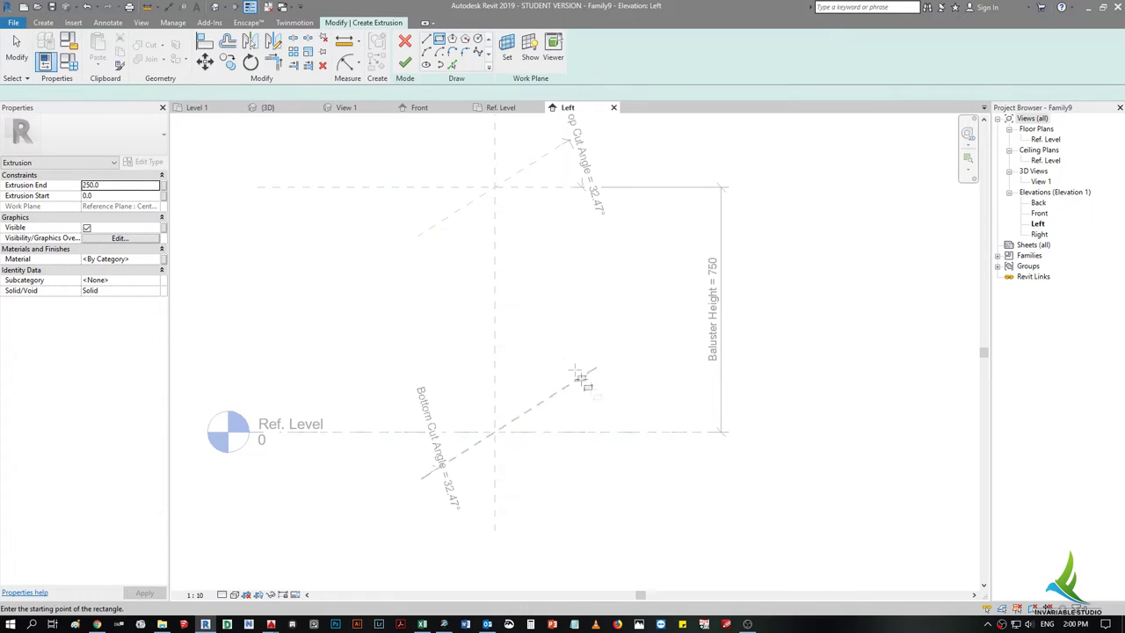
pyautogui.click(479, 231)
pyautogui.click(517, 332)
pyautogui.press('Escape')
pyautogui.scroll(2, 504, 282)
# - Move all four rectangle edges so the sketch sits centred on the vertical reference plane
pyautogui.click(518, 296)
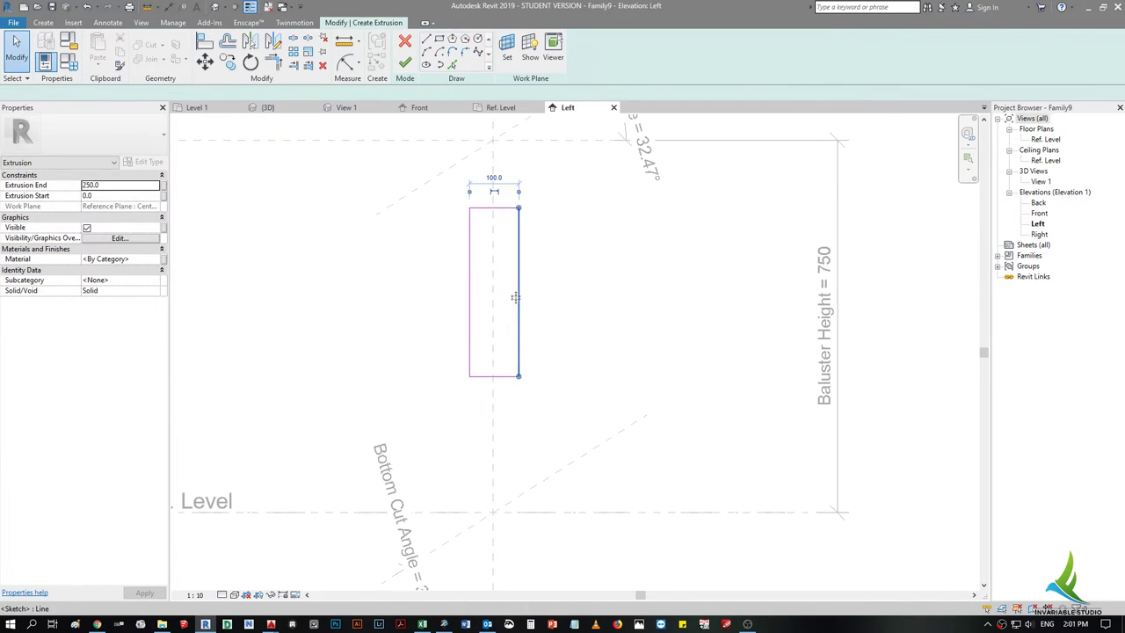
pyautogui.scroll(2, 494, 225)
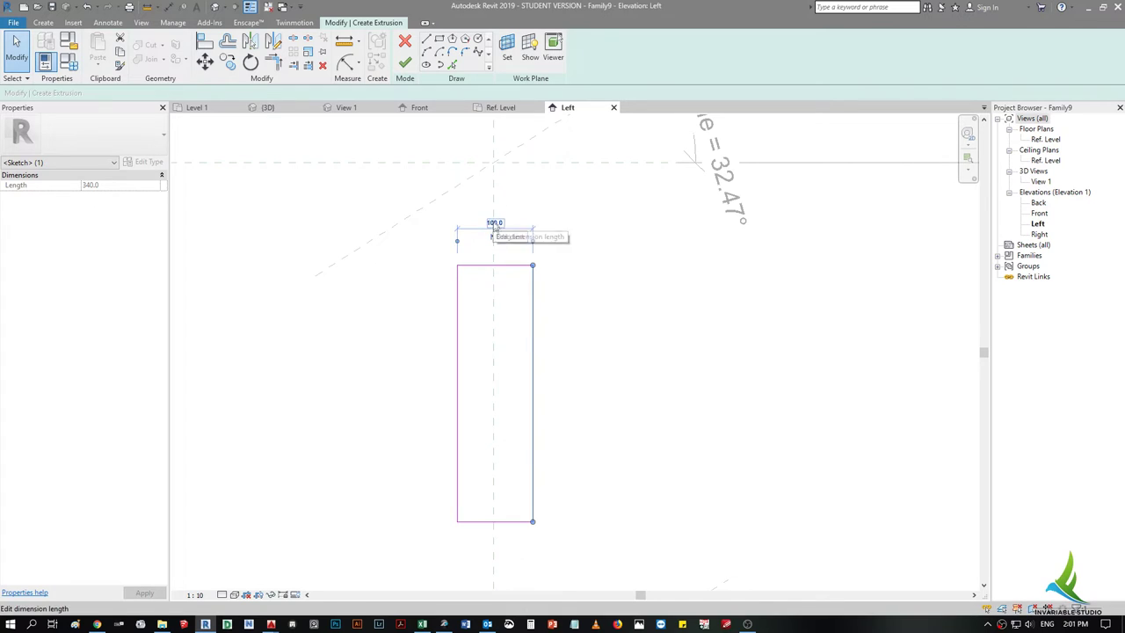
pyautogui.moveTo(435, 246)
pyautogui.mouseDown()
pyautogui.moveTo(582, 448)
pyautogui.moveTo(622, 547)
pyautogui.mouseUp()
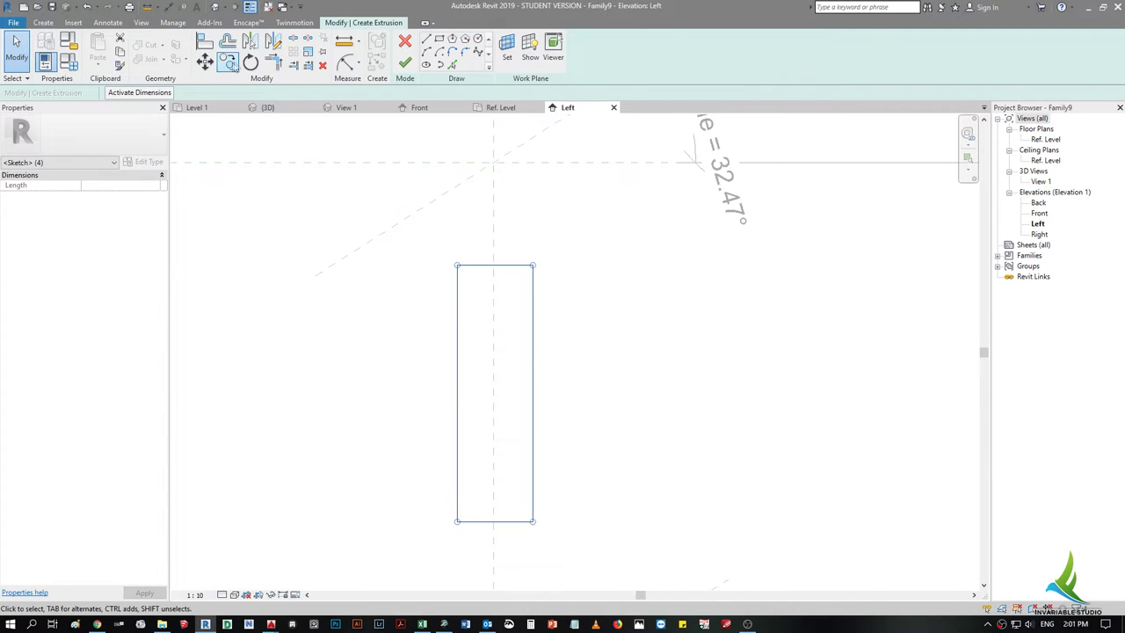
pyautogui.moveTo(496, 267)
pyautogui.mouseDown()
pyautogui.moveTo(624, 267)
pyautogui.moveTo(726, 526)
pyautogui.moveTo(716, 535)
pyautogui.mouseUp()
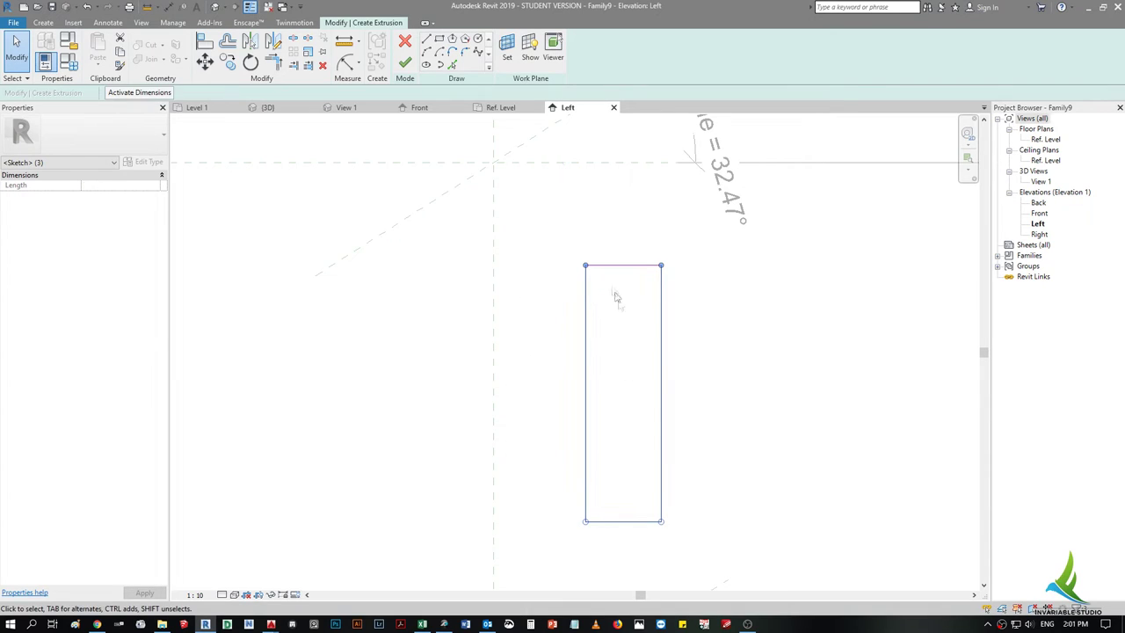
pyautogui.press('Tab')
pyautogui.click(663, 355)
pyautogui.click(204, 62)
pyautogui.click(623, 265)
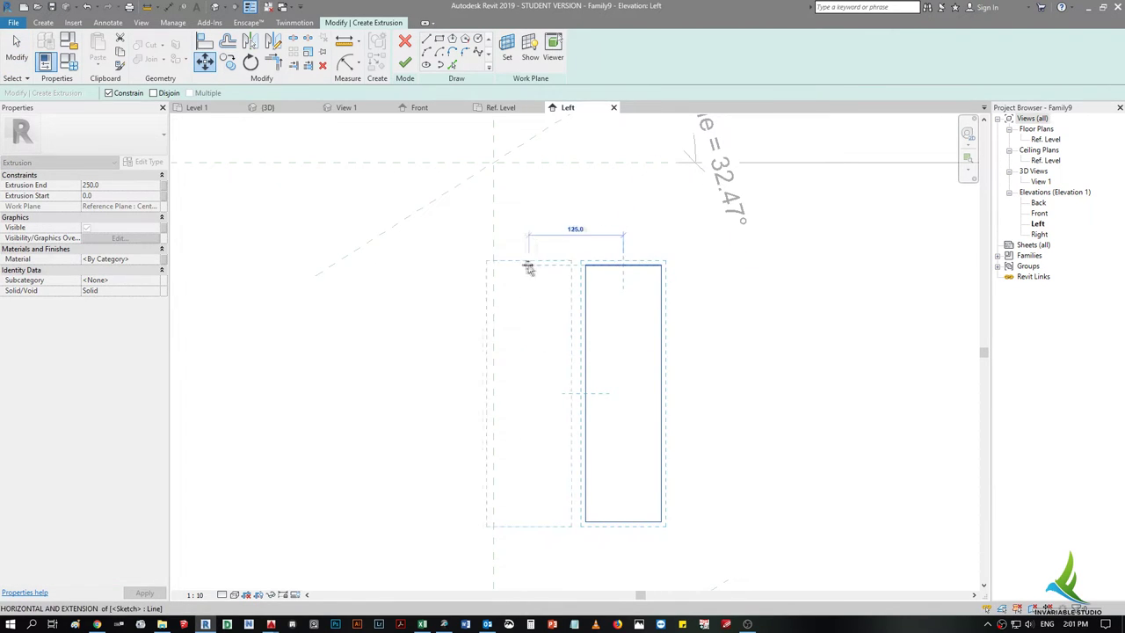
pyautogui.click(495, 270)
pyautogui.press('Escape')
pyautogui.scroll(-3, 527, 282)
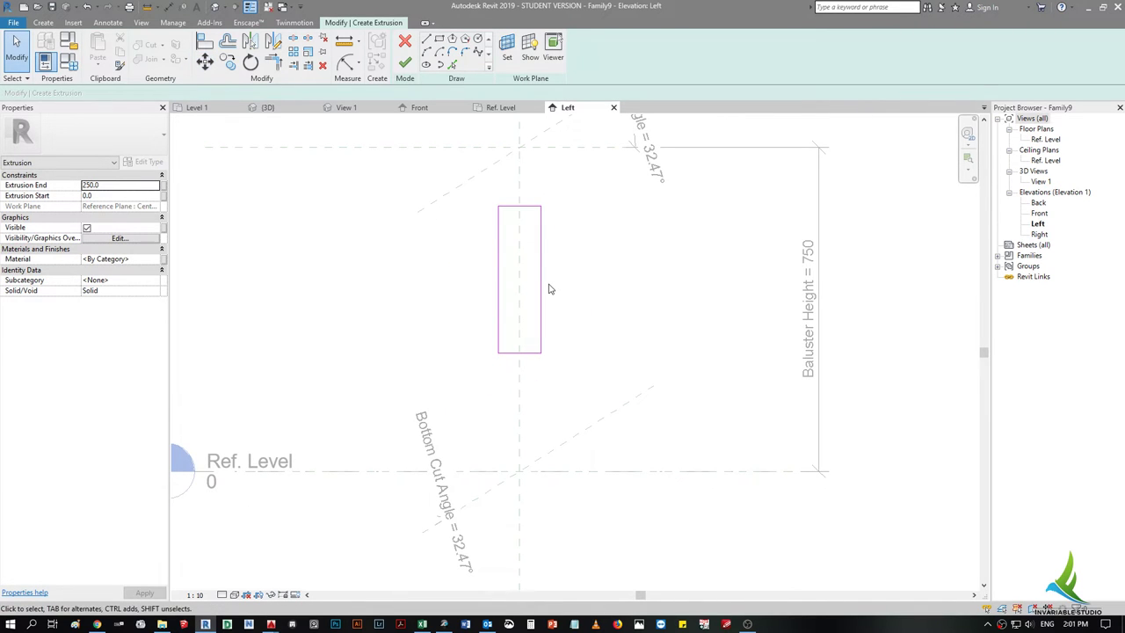
pyautogui.press('a')
pyautogui.press('l')
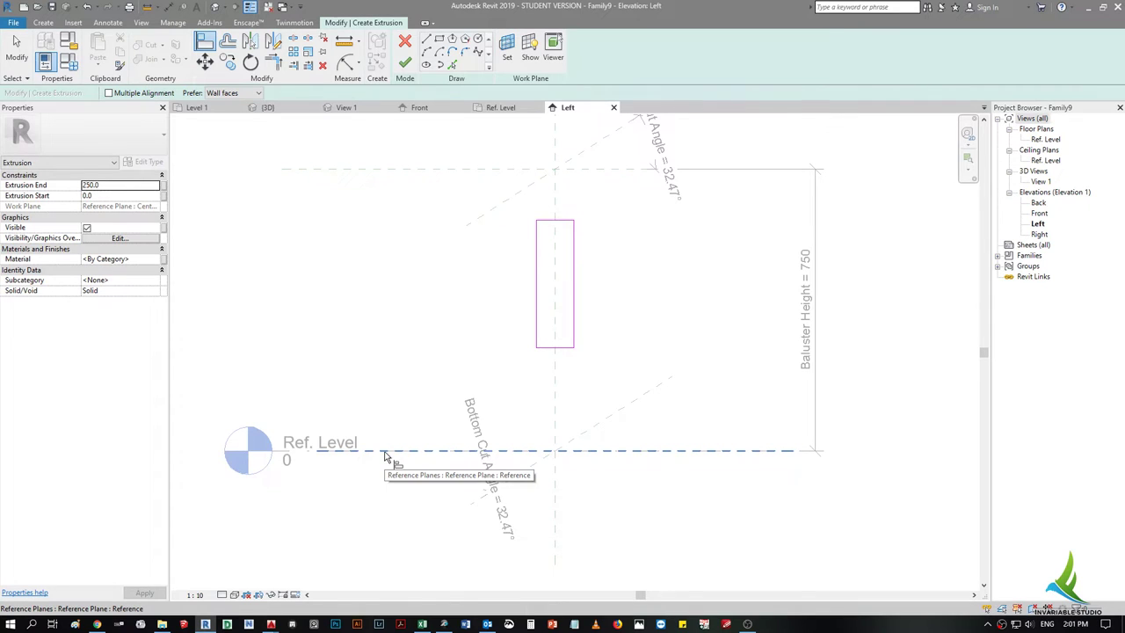
# - Align the rectangle's bottom edge to Ref. Level and delete its top edge
pyautogui.click(384, 453)
pyautogui.click(554, 349)
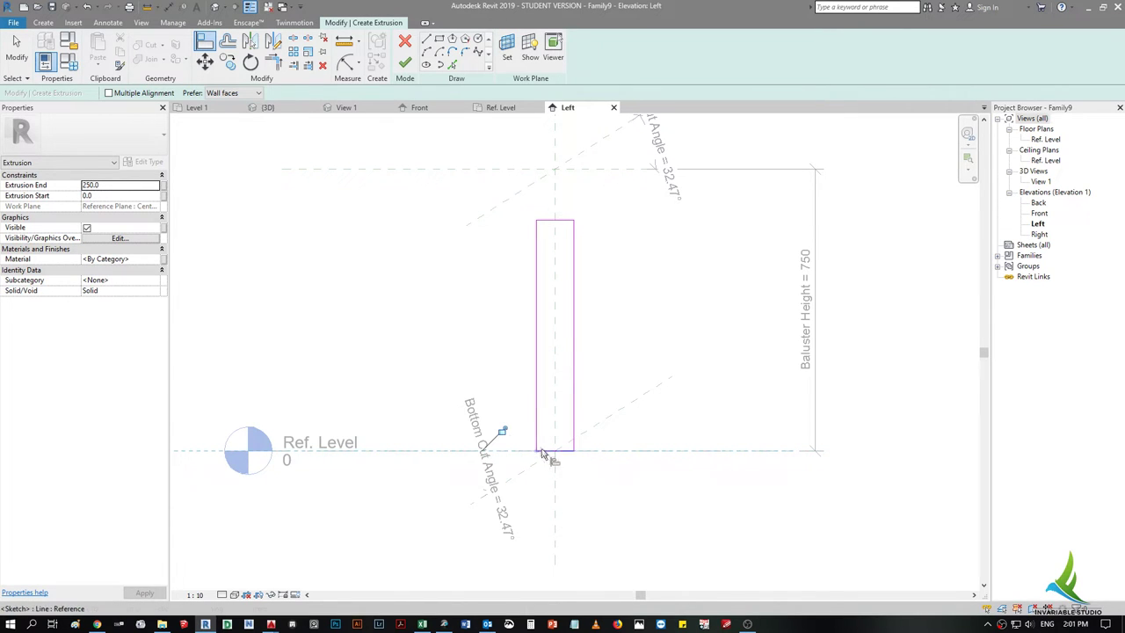
pyautogui.scroll(-2, 568, 339)
pyautogui.scroll(3, 490, 276)
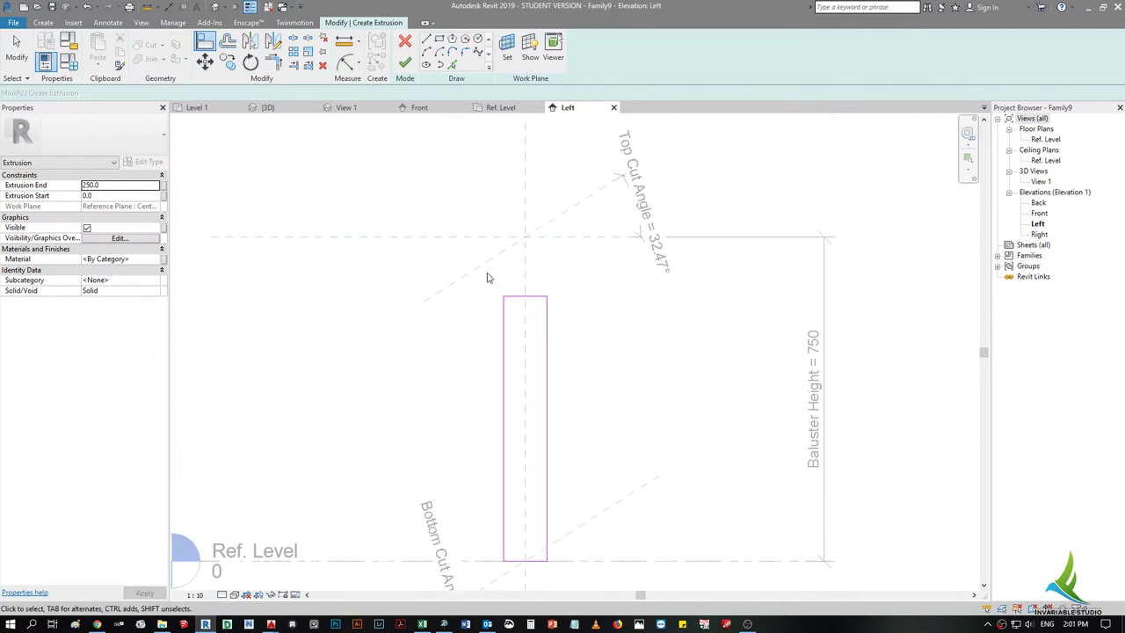
pyautogui.press('Escape')
pyautogui.moveTo(488, 280); pyautogui.dragTo(624, 346)
pyautogui.press('Delete')
pyautogui.scroll(-2, 555, 346)
pyautogui.scroll(2, 557, 311)
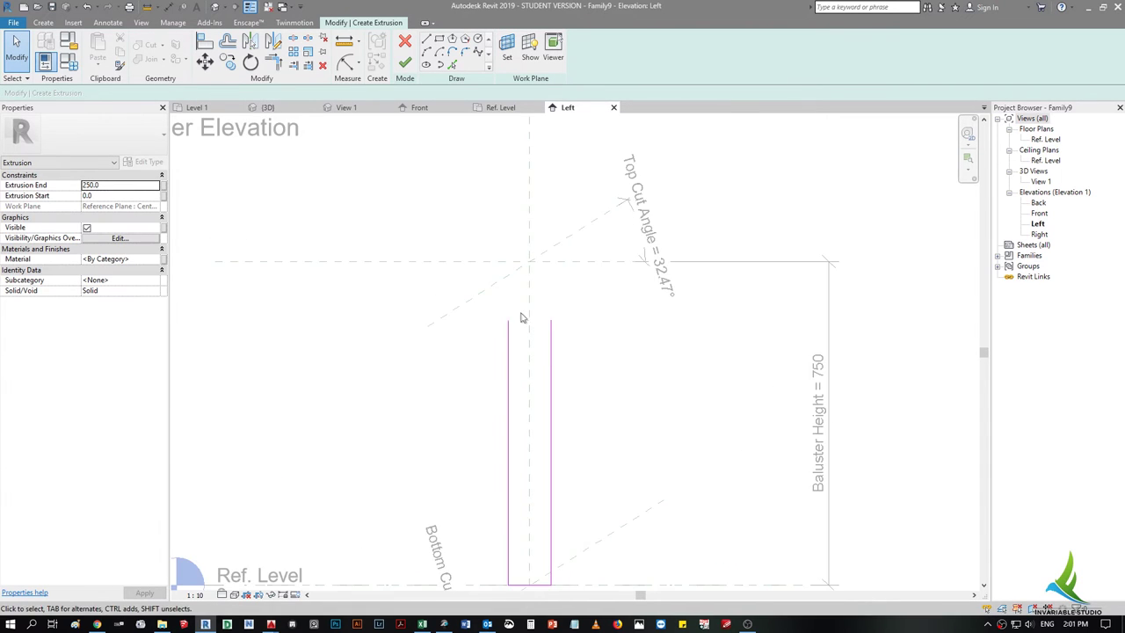
# - Align both side lines up to the top reference plane
pyautogui.press('a')
pyautogui.press('l')
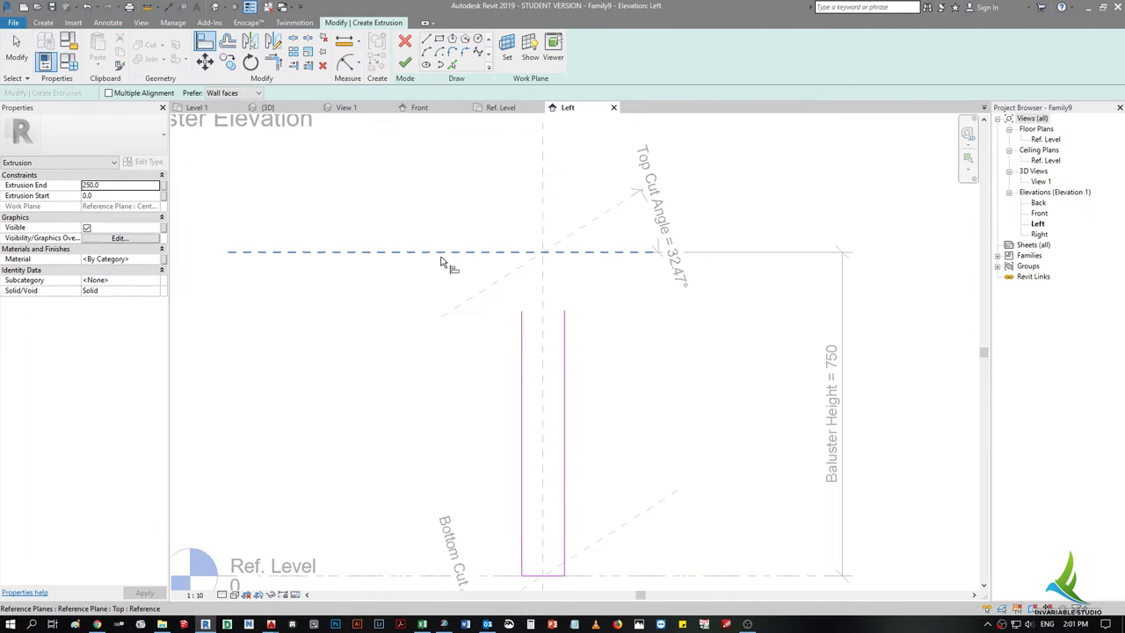
pyautogui.click(442, 253)
pyautogui.click(522, 322)
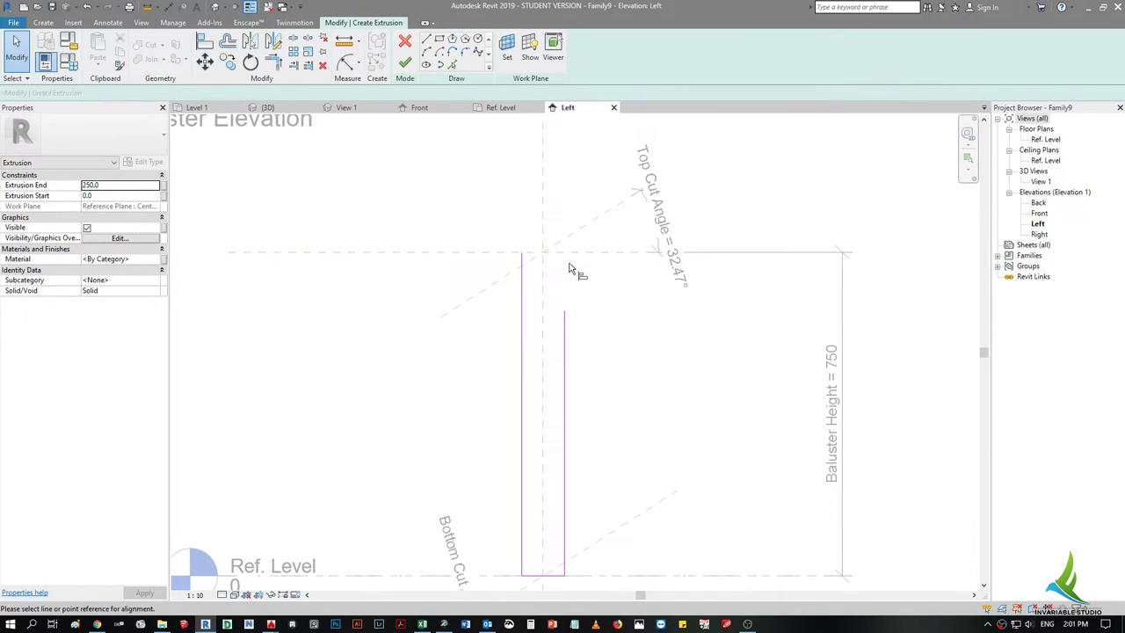
pyautogui.click(565, 313)
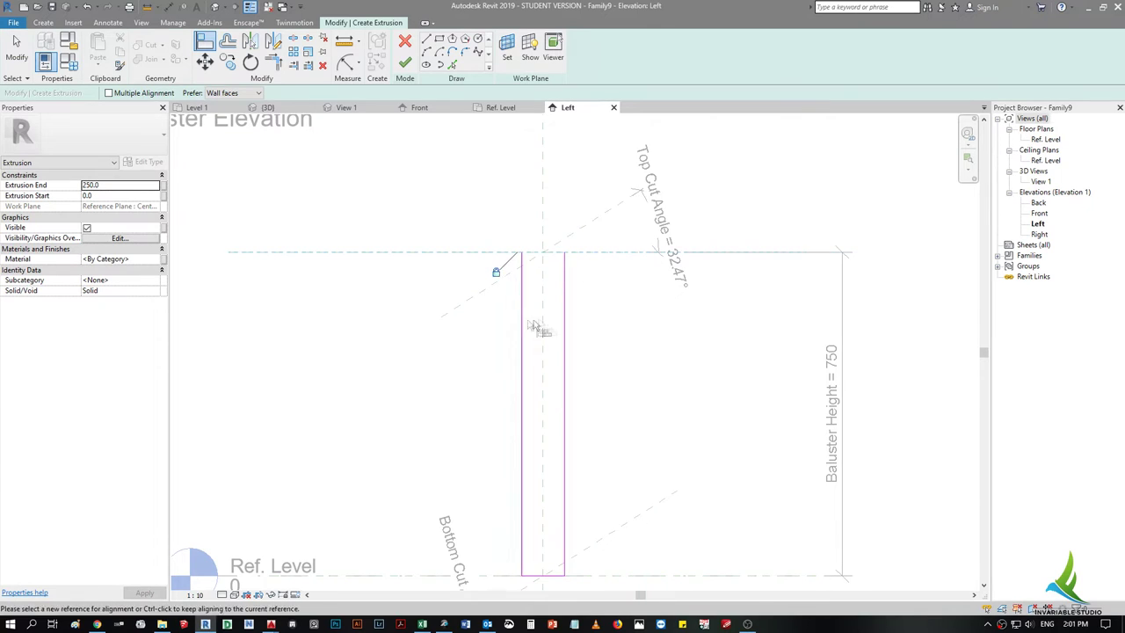
pyautogui.scroll(-2, 505, 259)
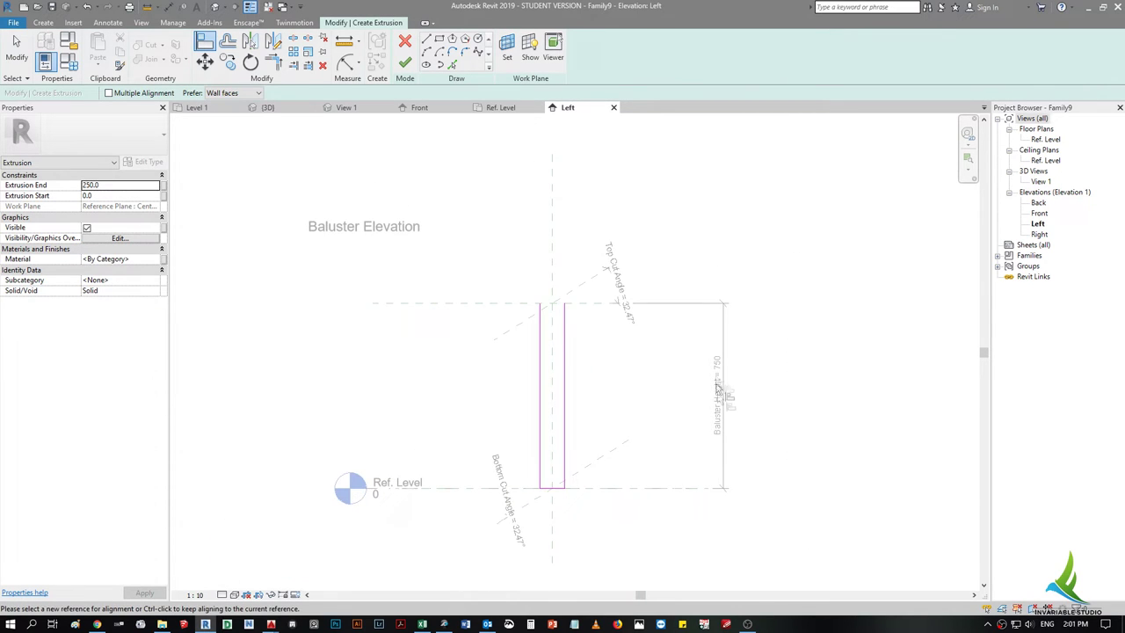
pyautogui.scroll(2, 720, 387)
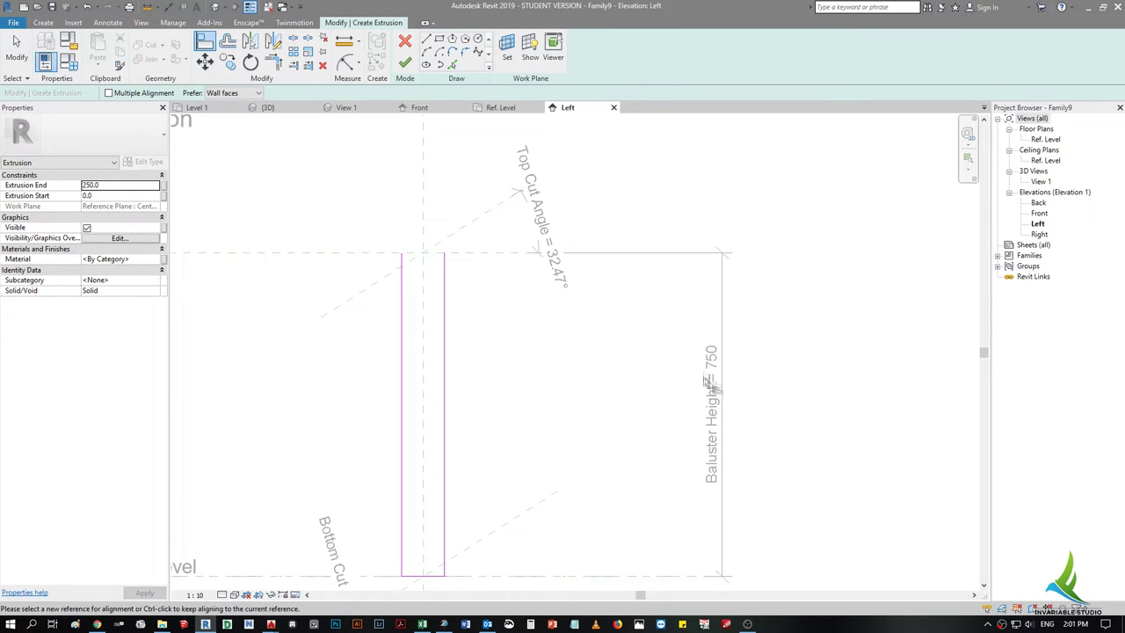
# - Flex Baluster Height at 900 and 300, reset it to 750, then view Level 1
pyautogui.click(68, 61)
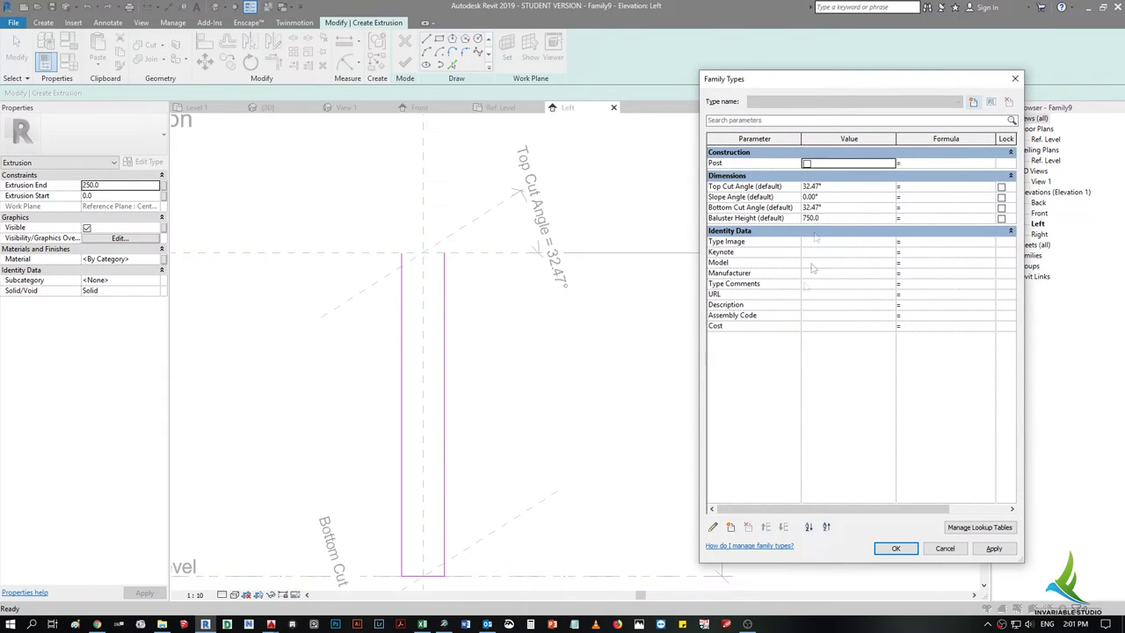
pyautogui.click(839, 219)
pyautogui.write('900')
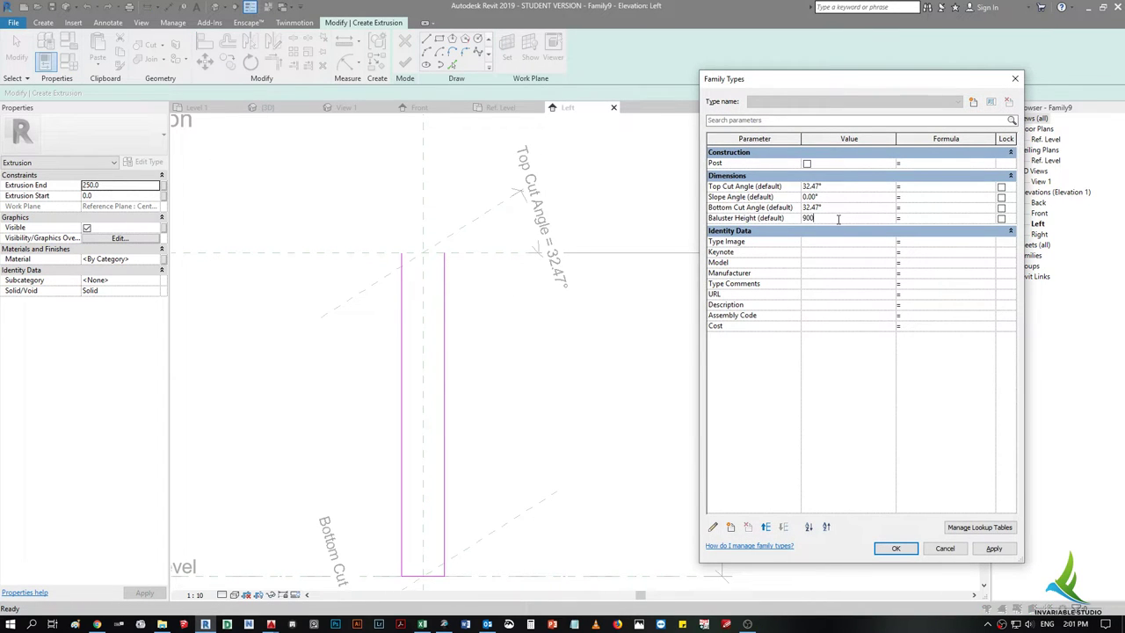
pyautogui.click(981, 550)
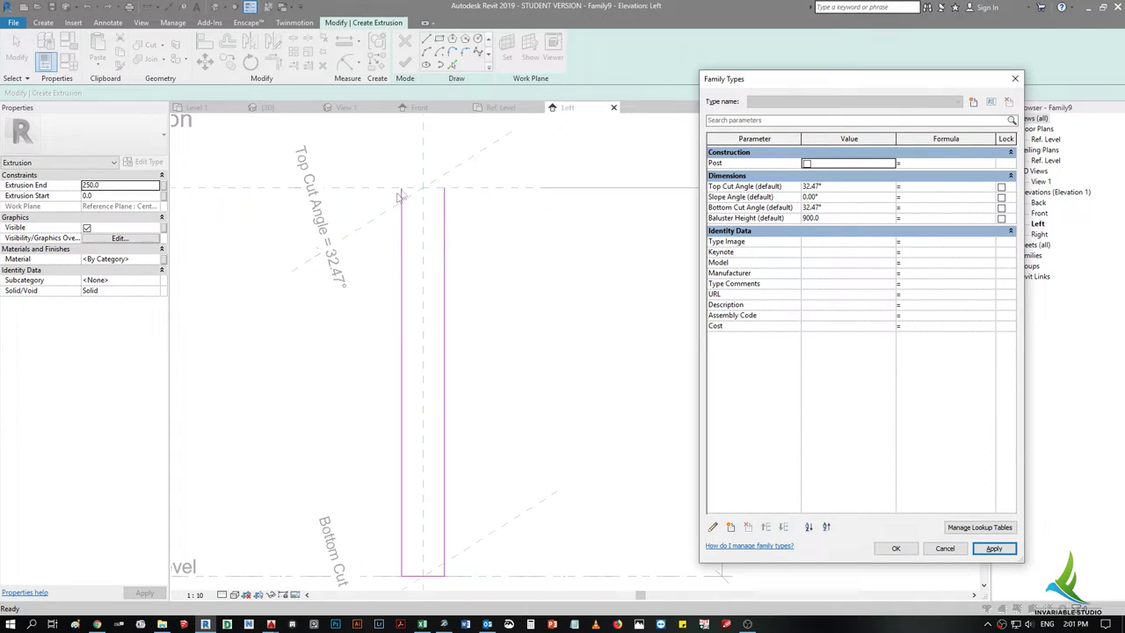
pyautogui.click(836, 217)
pyautogui.write('300')
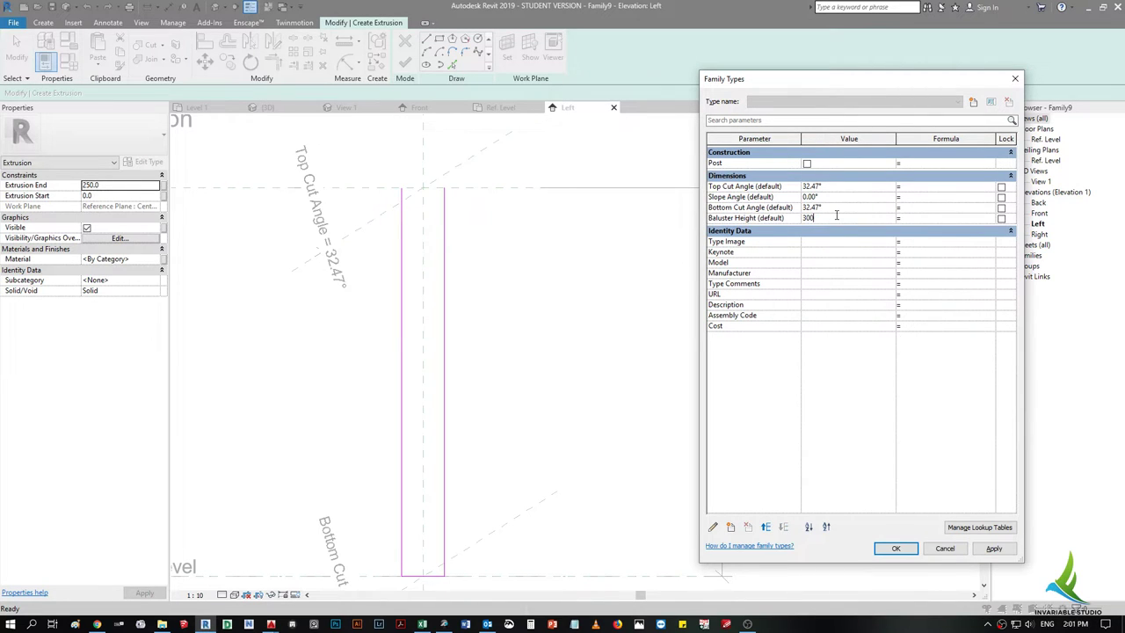
pyautogui.click(1001, 548)
pyautogui.click(855, 218)
pyautogui.write('750')
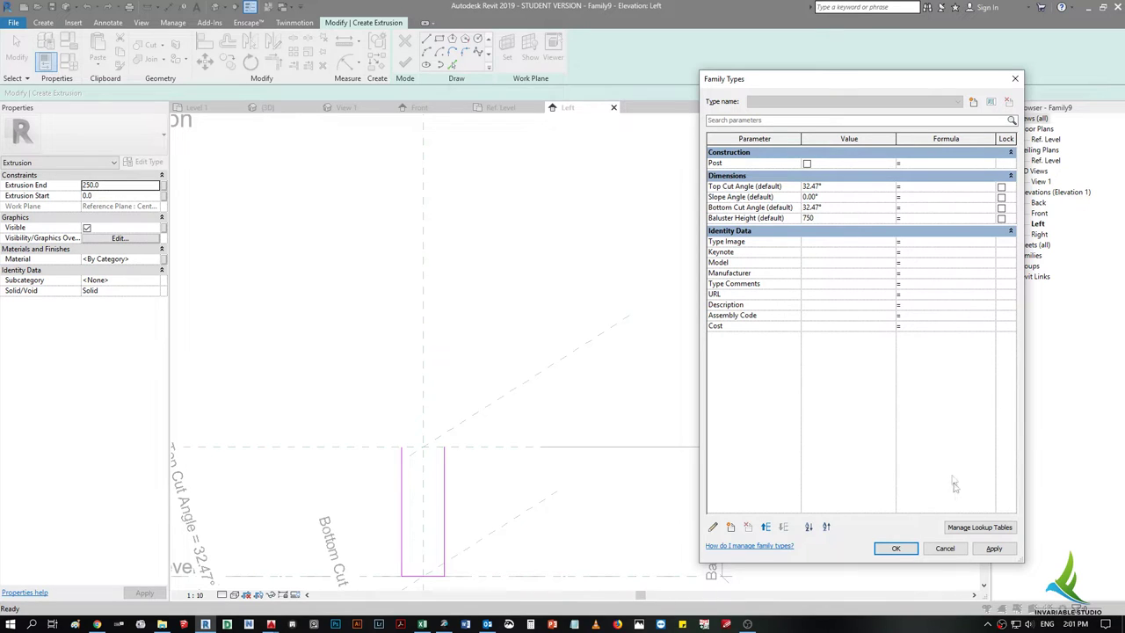
pyautogui.click(994, 552)
pyautogui.click(896, 547)
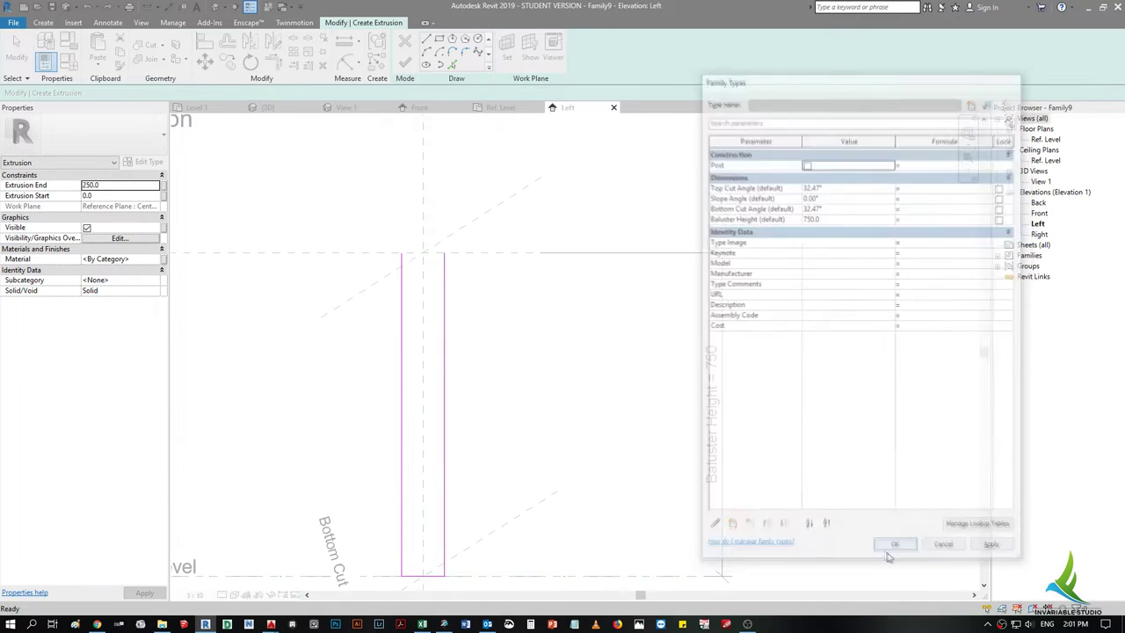
pyautogui.scroll(-2, 490, 349)
pyautogui.click(197, 108)
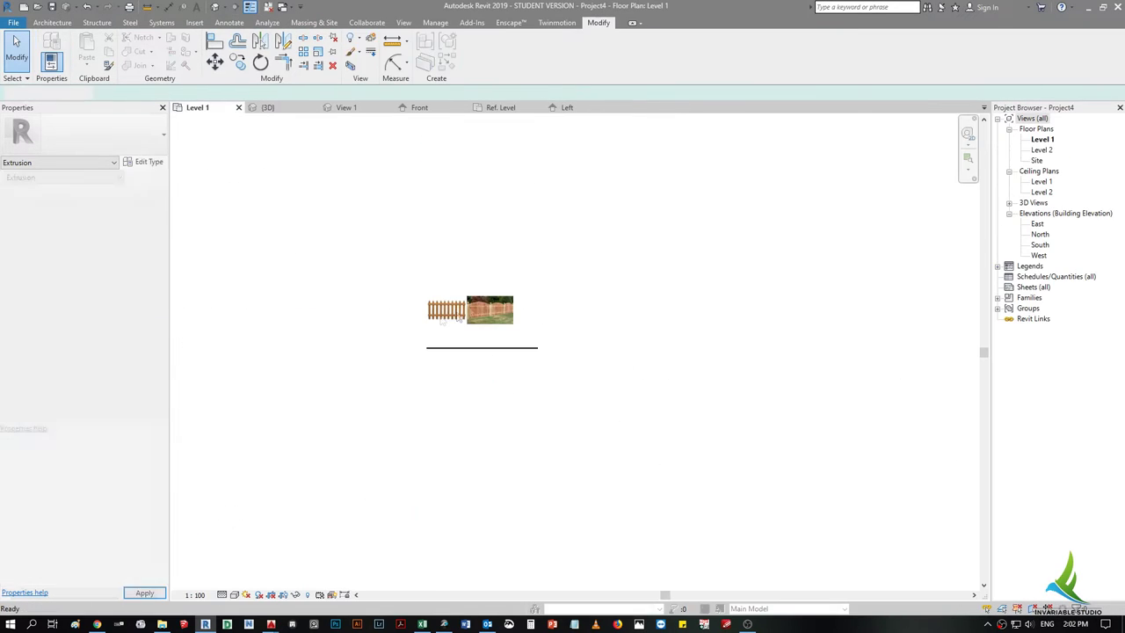
# - In the Left elevation, draw the slanted left side of the tip and a flat top line
pyautogui.scroll(2, 383, 300)
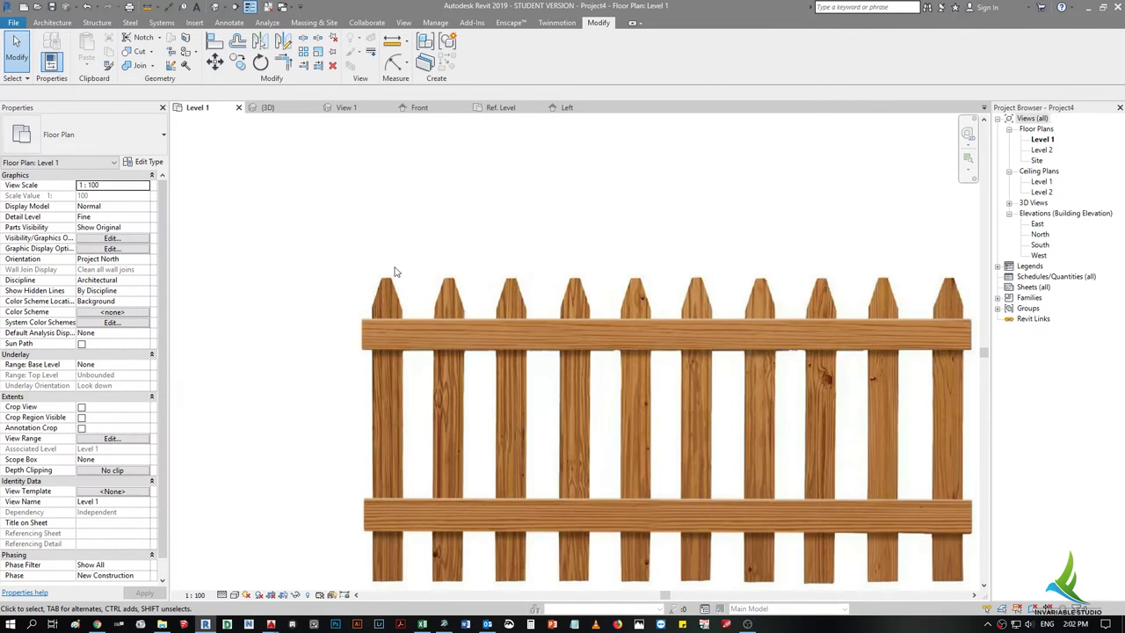
pyautogui.click(567, 107)
pyautogui.scroll(2, 401, 339)
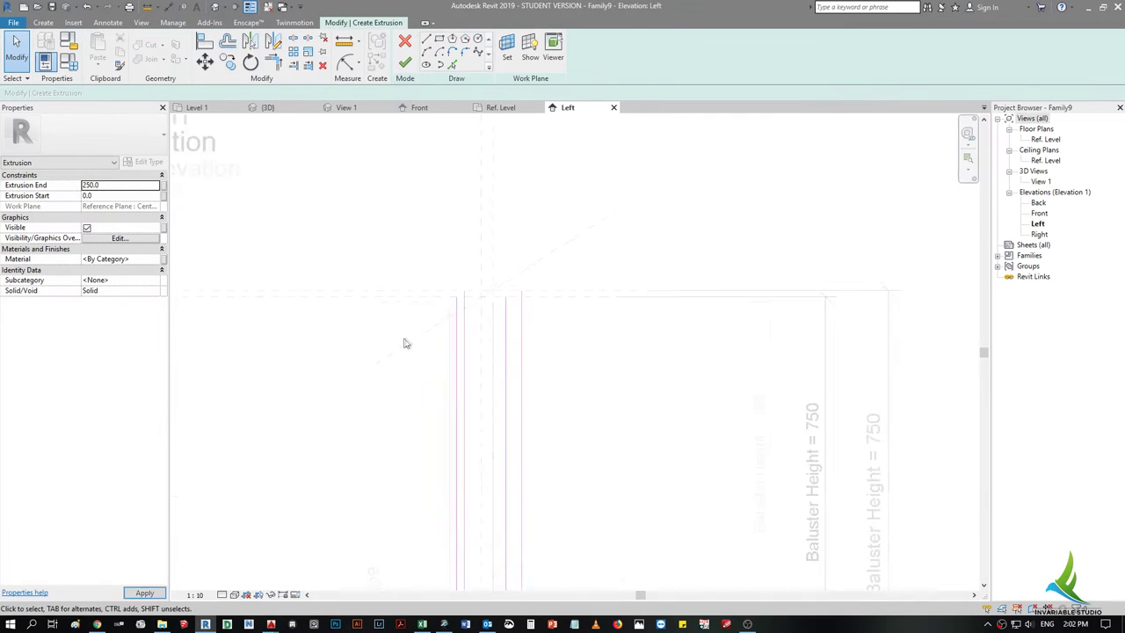
pyautogui.scroll(1, 494, 346)
pyautogui.scroll(2, 469, 293)
pyautogui.click(426, 38)
pyautogui.click(404, 375)
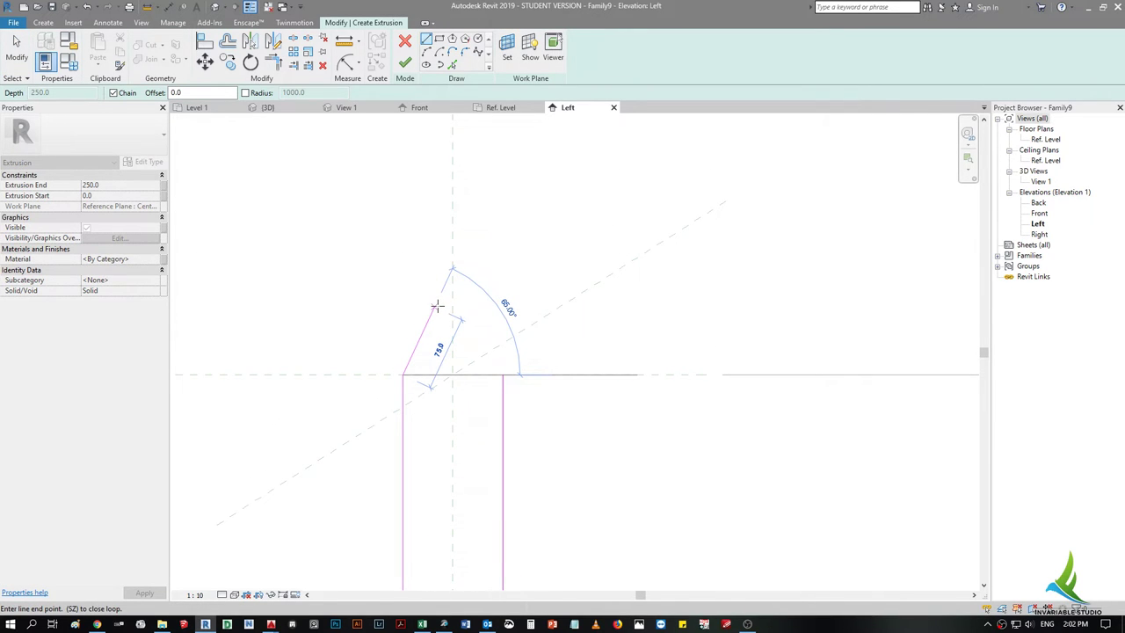
pyautogui.click(436, 305)
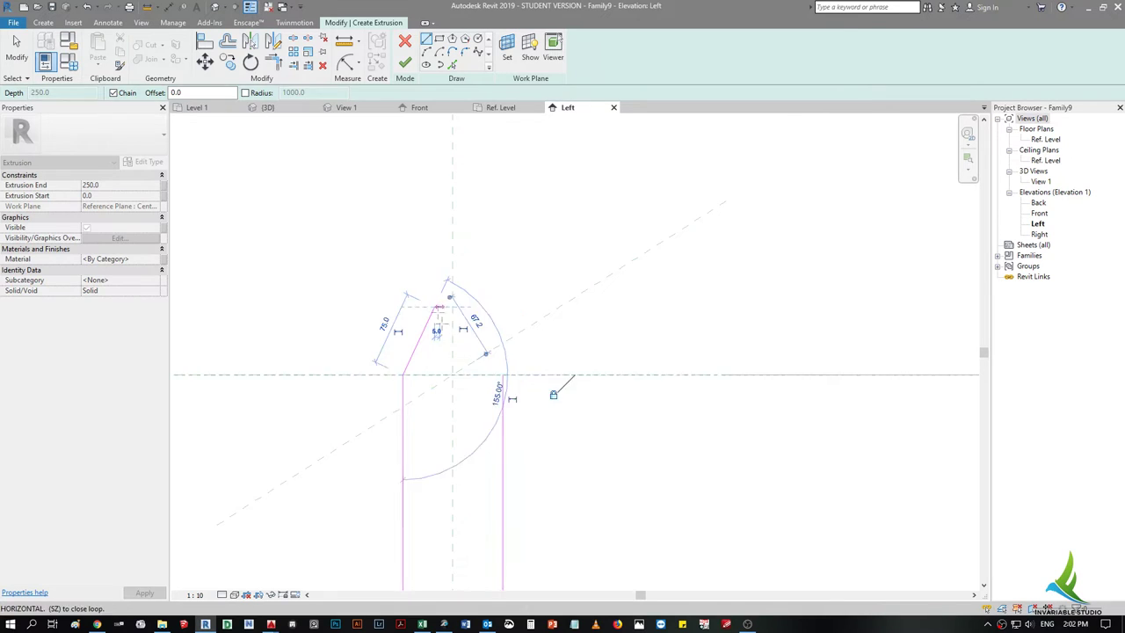
pyautogui.press('Escape')
pyautogui.press('Escape')
pyautogui.scroll(1, 433, 308)
pyautogui.click(425, 41)
pyautogui.click(435, 309)
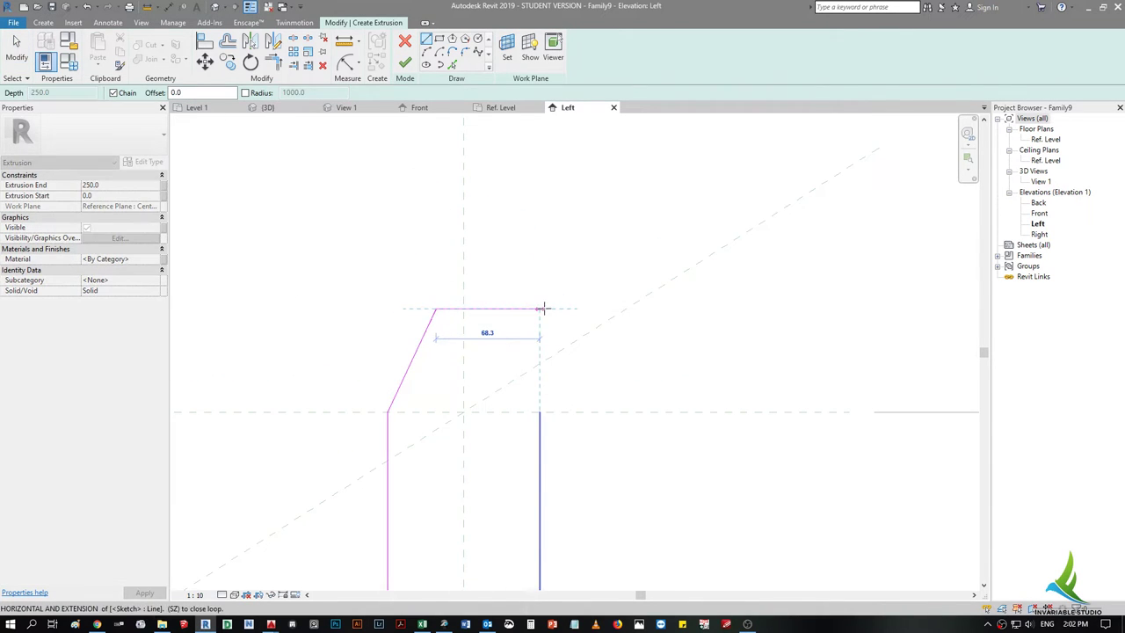
pyautogui.click(543, 308)
pyautogui.press('Escape')
pyautogui.press('Escape')
# - Mirror the slanted side across the centre plane and trim the flat top to meet it
pyautogui.click(429, 325)
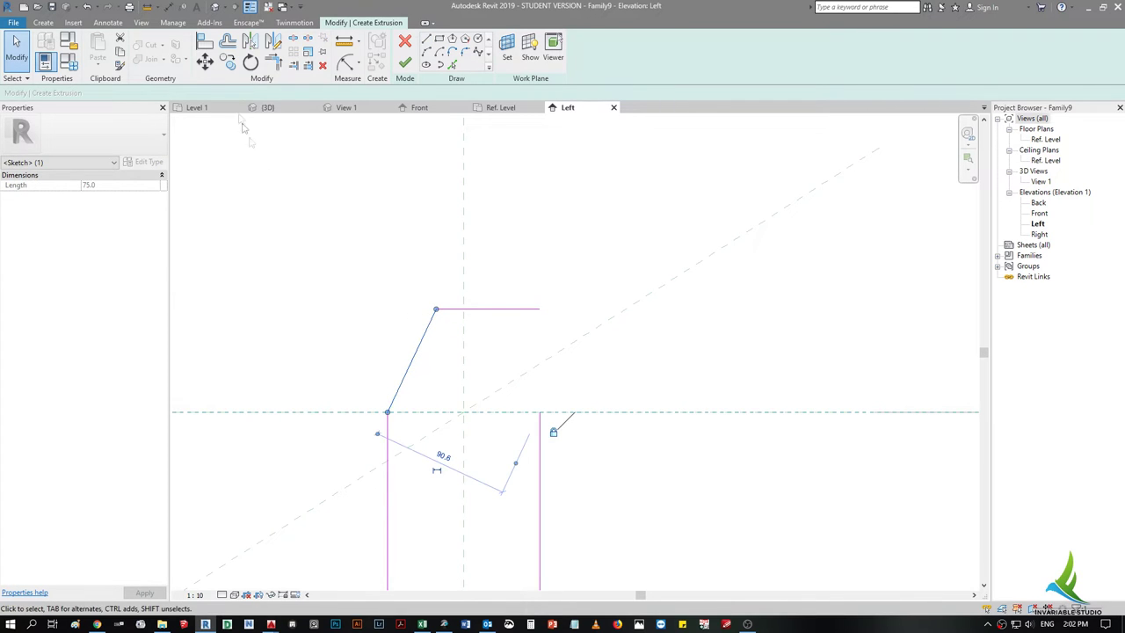
pyautogui.click(250, 42)
pyautogui.click(464, 322)
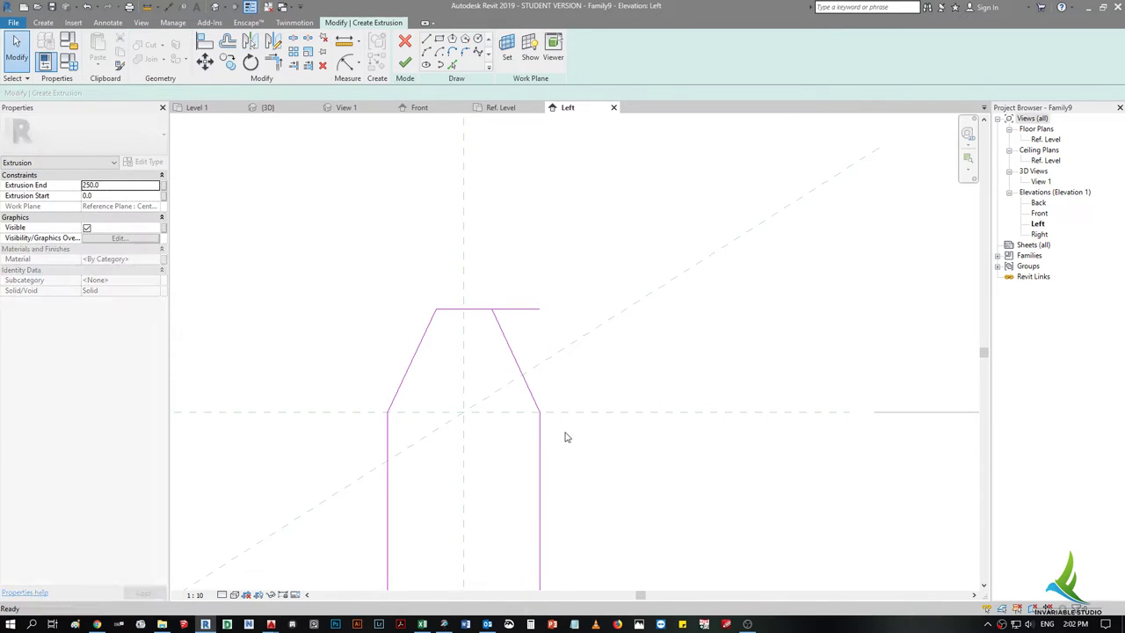
pyautogui.press('t')
pyautogui.press('r')
pyautogui.click(503, 336)
pyautogui.scroll(-2, 528, 356)
pyautogui.press('Escape')
# - Select a tip line to check its length, then clear the selection
pyautogui.click(446, 356)
pyautogui.scroll(-2, 450, 390)
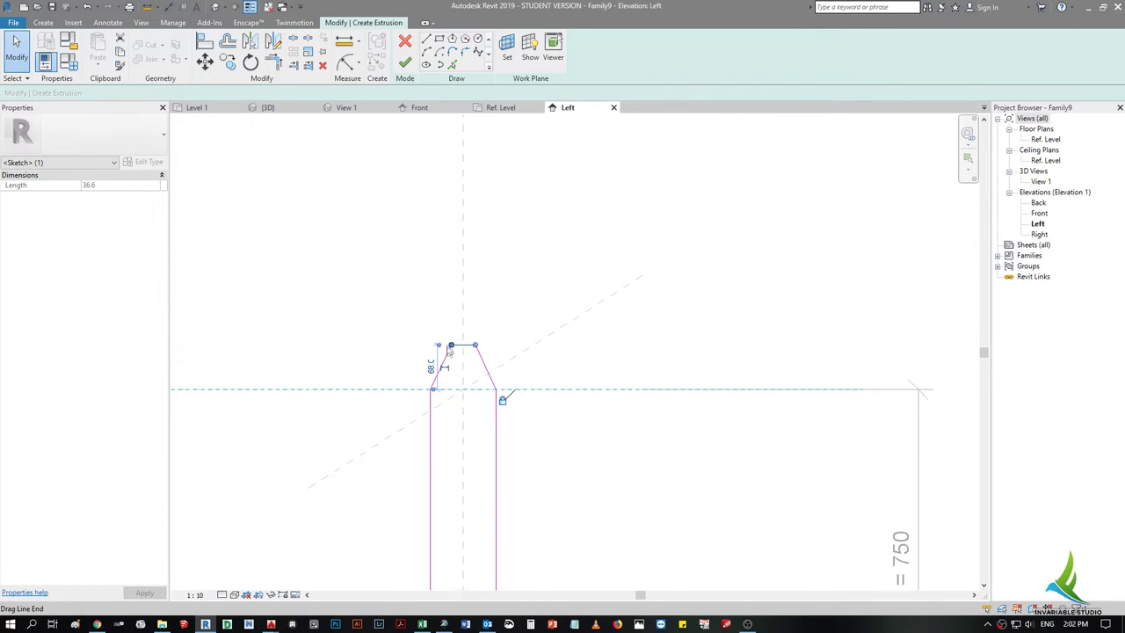
pyautogui.scroll(2, 454, 374)
pyautogui.click(454, 374)
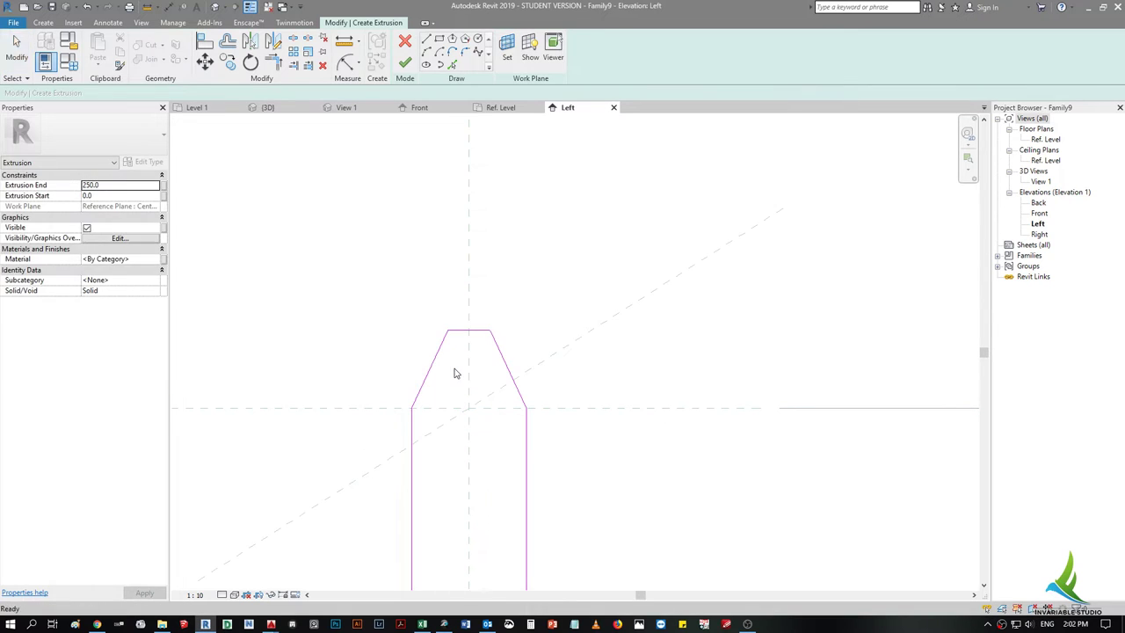
pyautogui.press('d')
pyautogui.press('i')
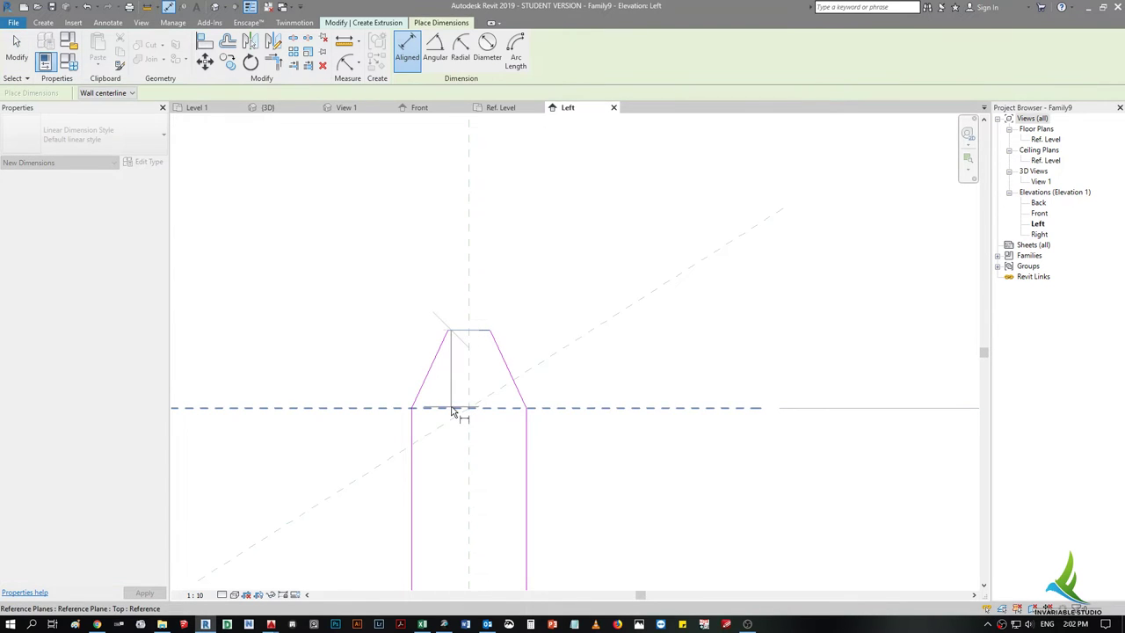
# - Dimension the tip's height (68) above the top reference plane
pyautogui.click(454, 412)
pyautogui.click(470, 331)
pyautogui.click(303, 377)
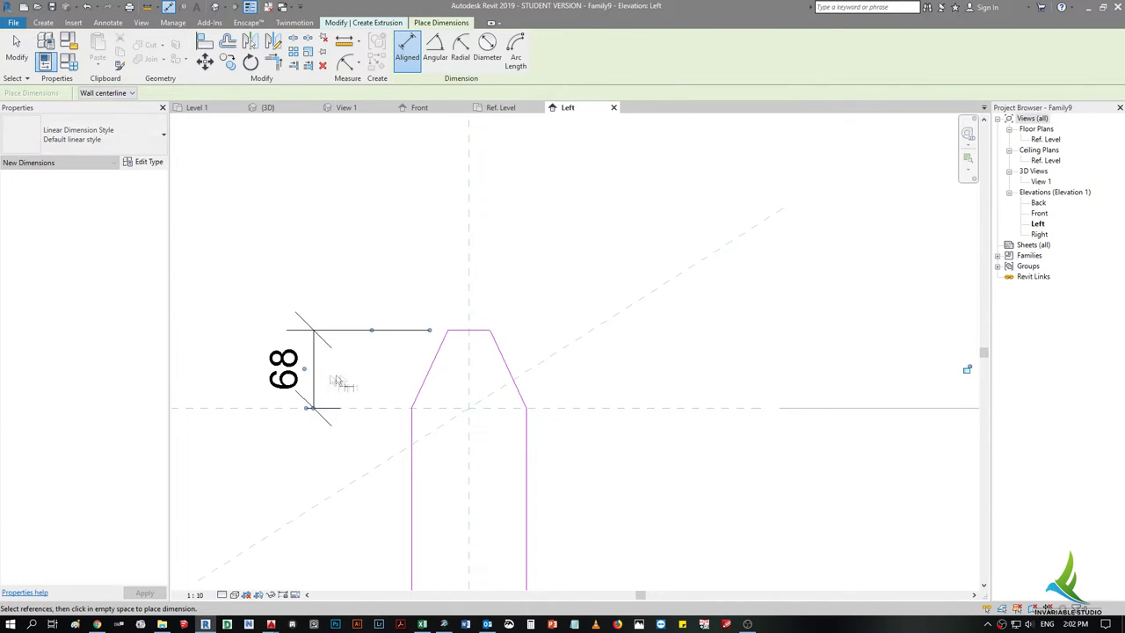
pyautogui.scroll(-2, 343, 382)
pyautogui.moveTo(344, 381); pyautogui.dragTo(503, 370, button='middle')
pyautogui.scroll(-1, 550, 361)
pyautogui.scroll(-2, 554, 369)
pyautogui.moveTo(599, 407); pyautogui.dragTo(500, 332, button='middle')
# - Apply a Baluster Height of 900 in Family Types and close the dialog
pyautogui.press('Escape')
pyautogui.press('f')
pyautogui.press('t')
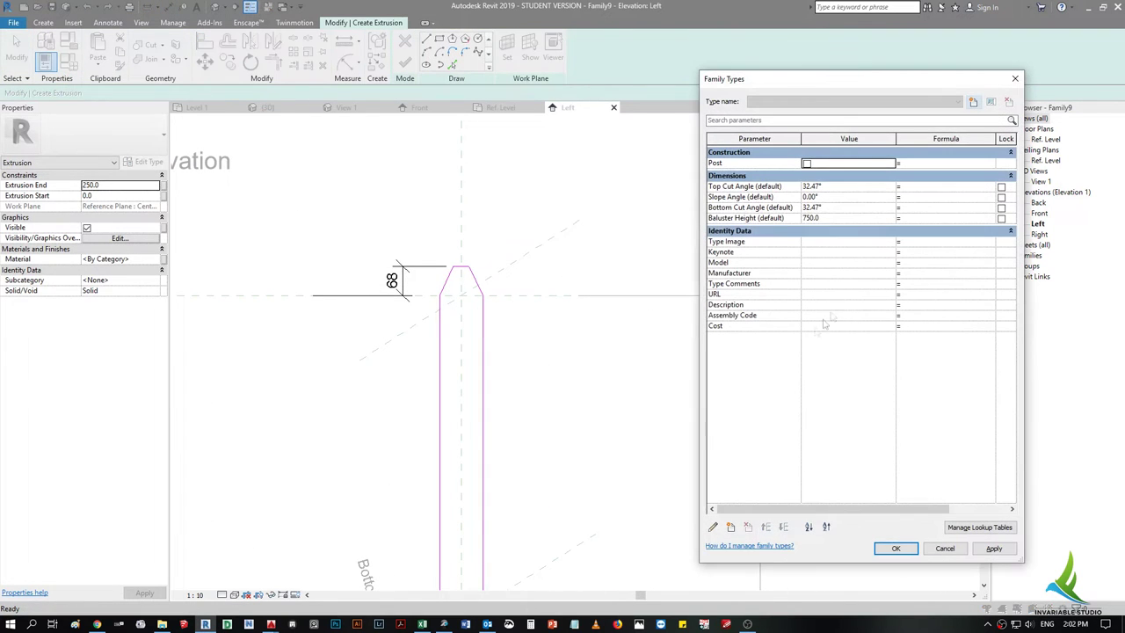
pyautogui.click(831, 219)
pyautogui.write('900')
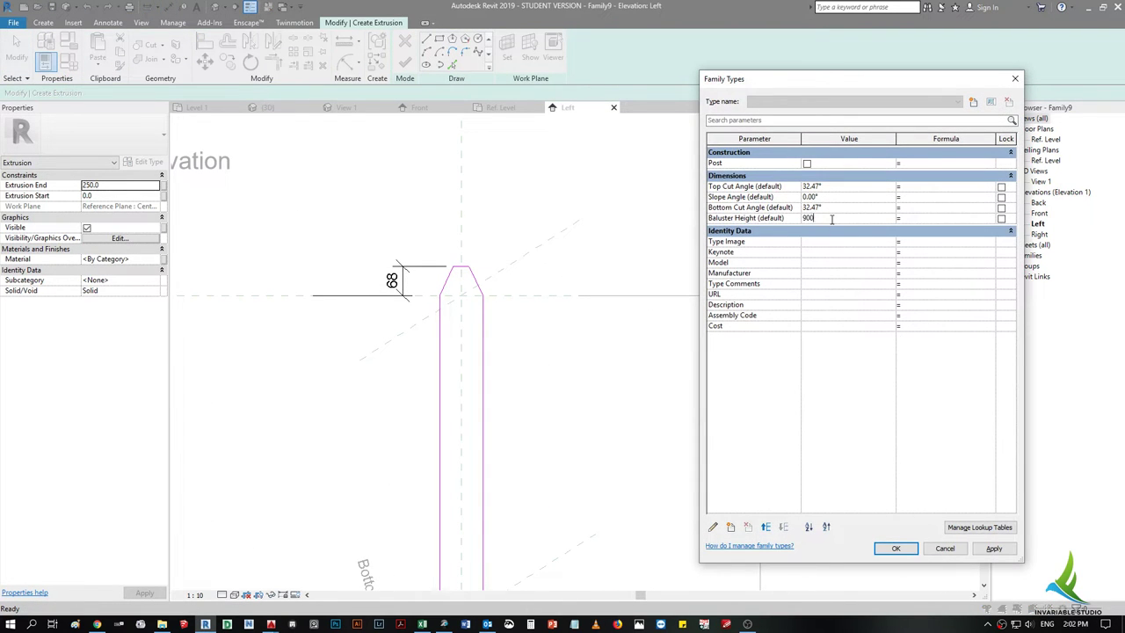
pyautogui.click(994, 549)
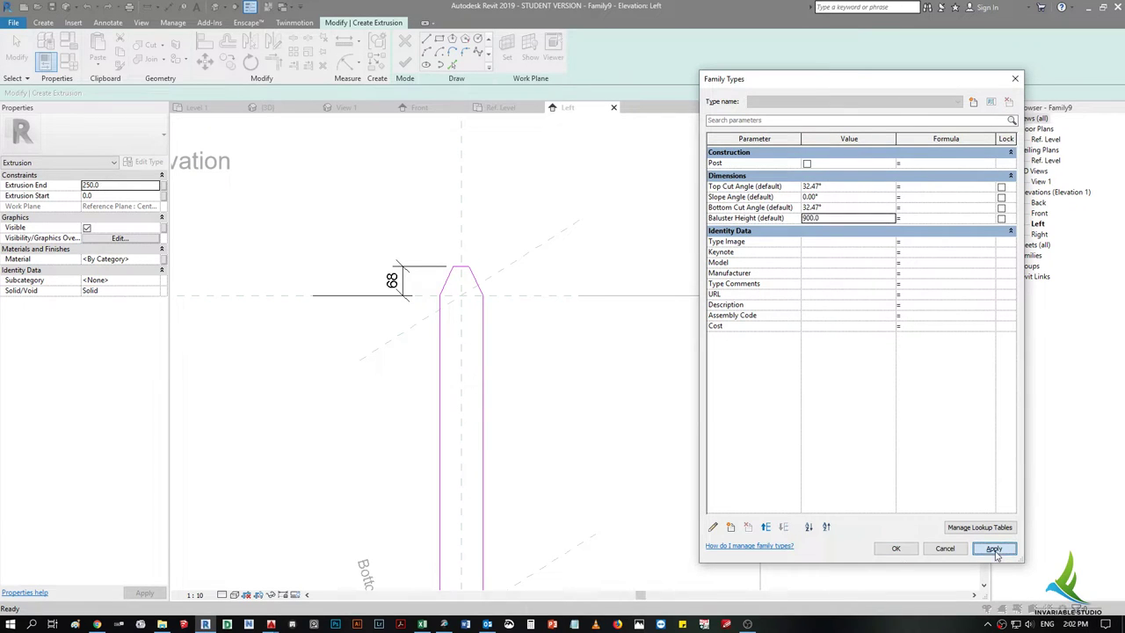
pyautogui.press('Return')
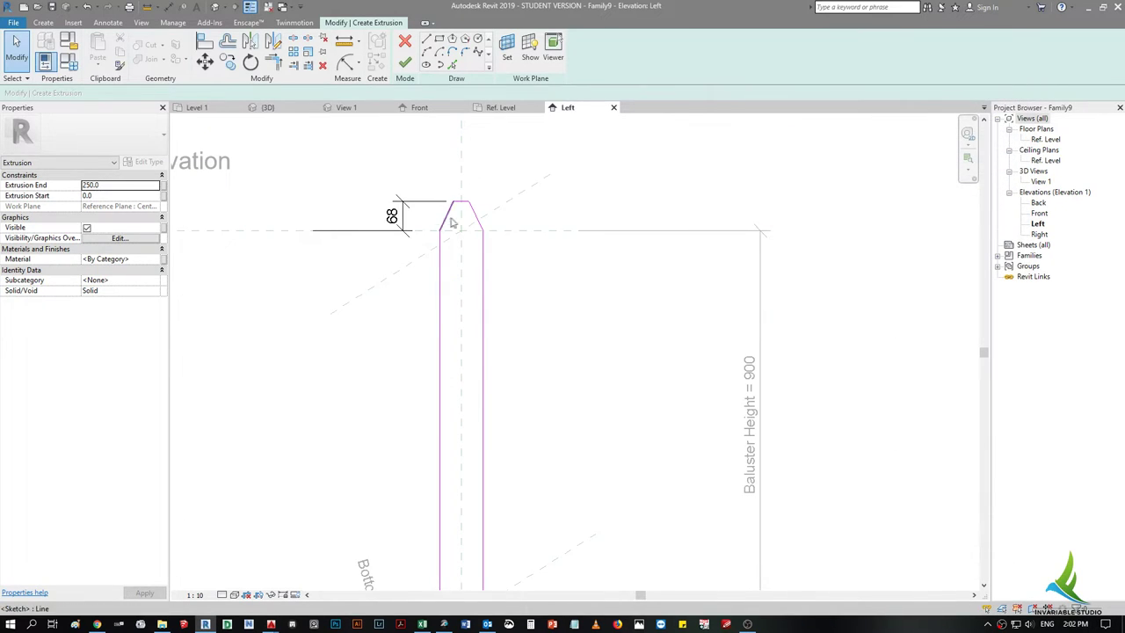
# - Nudge the tip's flat top edge upward to narrow it into a sharper point
pyautogui.scroll(3, 494, 194)
pyautogui.click(492, 186)
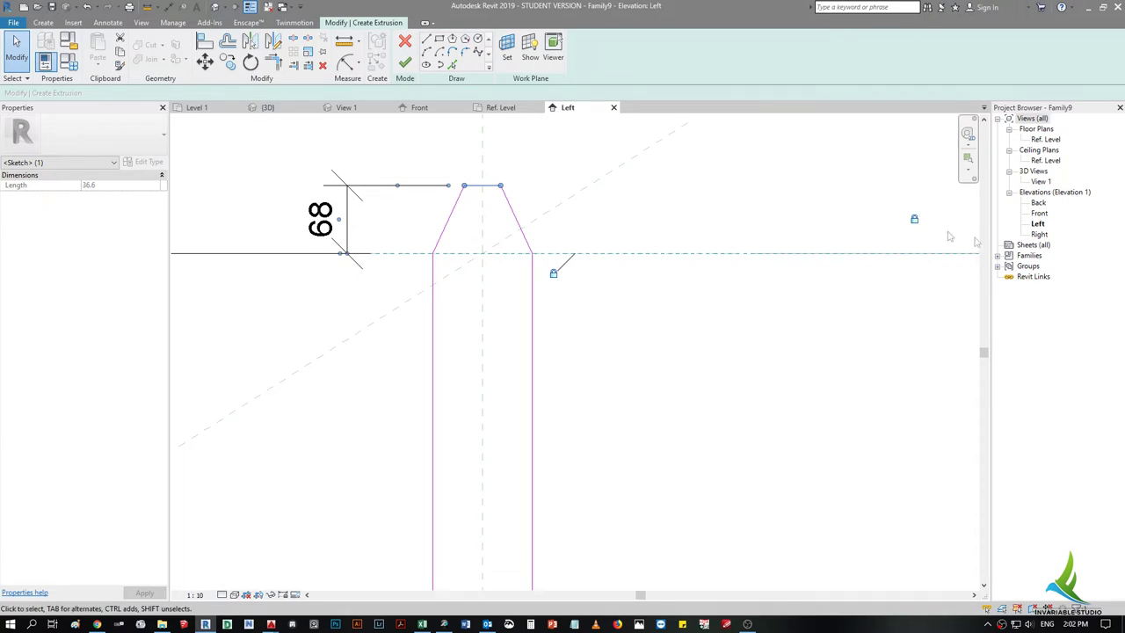
pyautogui.press('Up')
pyautogui.press('Up')
pyautogui.press('Up')
pyautogui.press('Up')
pyautogui.press('Up')
pyautogui.press('Down')
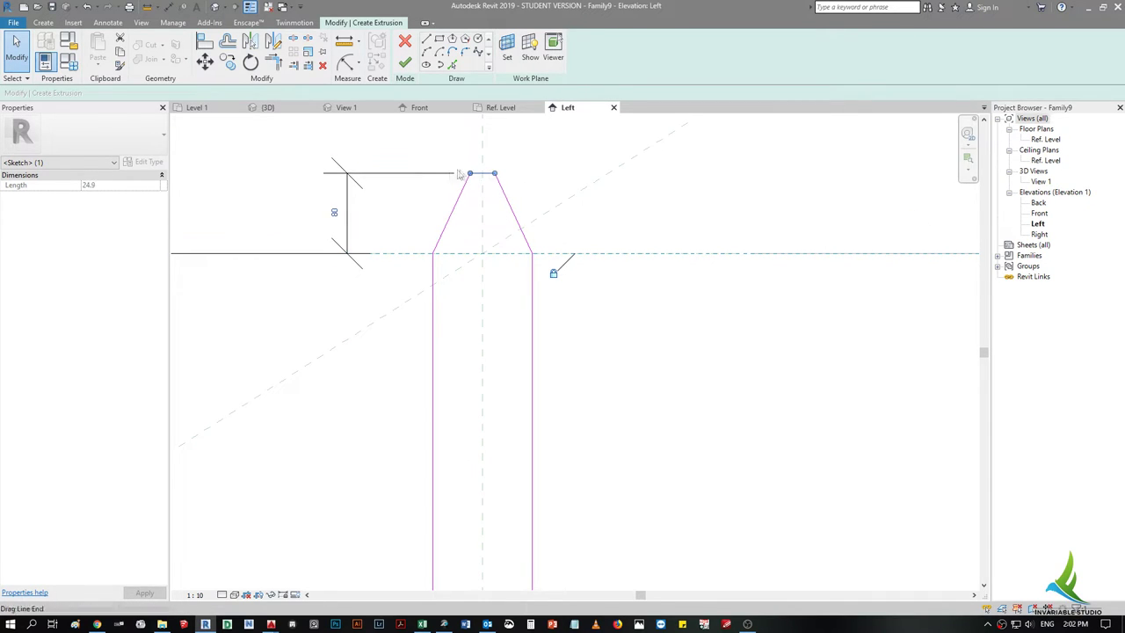
pyautogui.scroll(-5, 563, 255)
pyautogui.scroll(3, 563, 224)
pyautogui.press('Escape')
pyautogui.click(361, 258)
pyautogui.press('Escape')
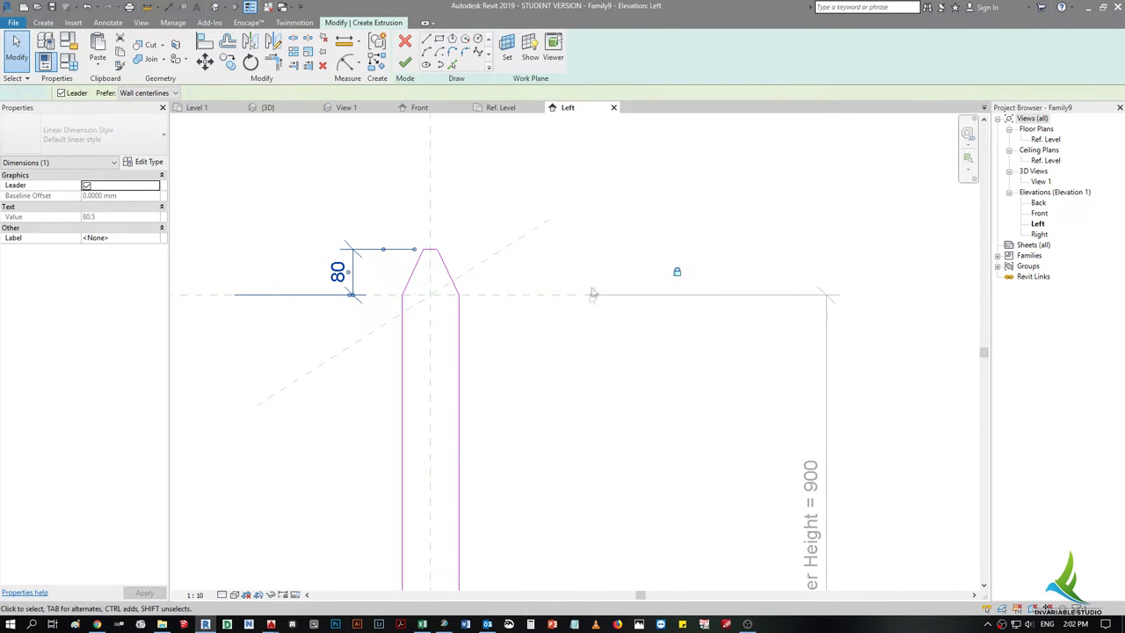
pyautogui.scroll(-2, 675, 269)
pyautogui.scroll(-2, 580, 256)
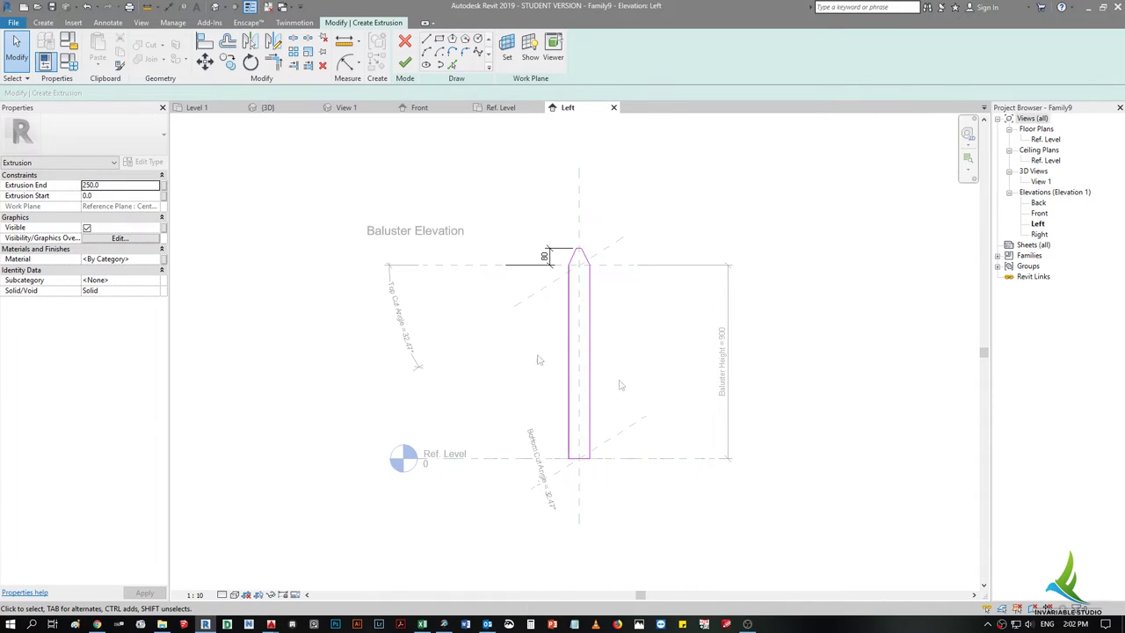
# - Set the extrusion end to 20 and finish the pointed baluster as a solid
pyautogui.click(111, 195)
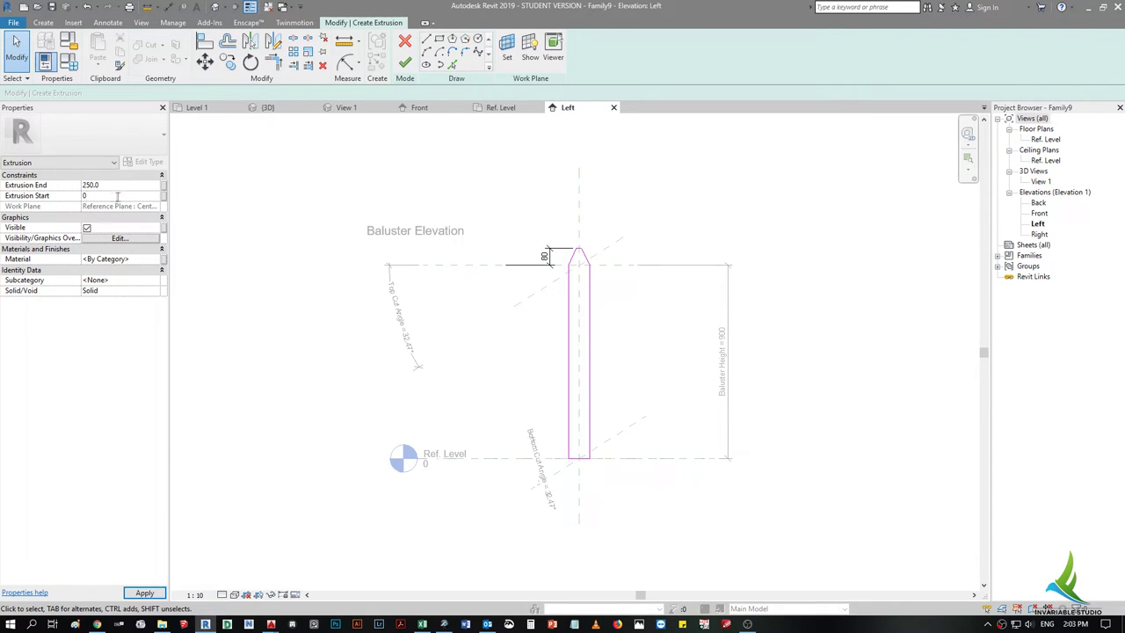
pyautogui.write('20')
pyautogui.press('Return')
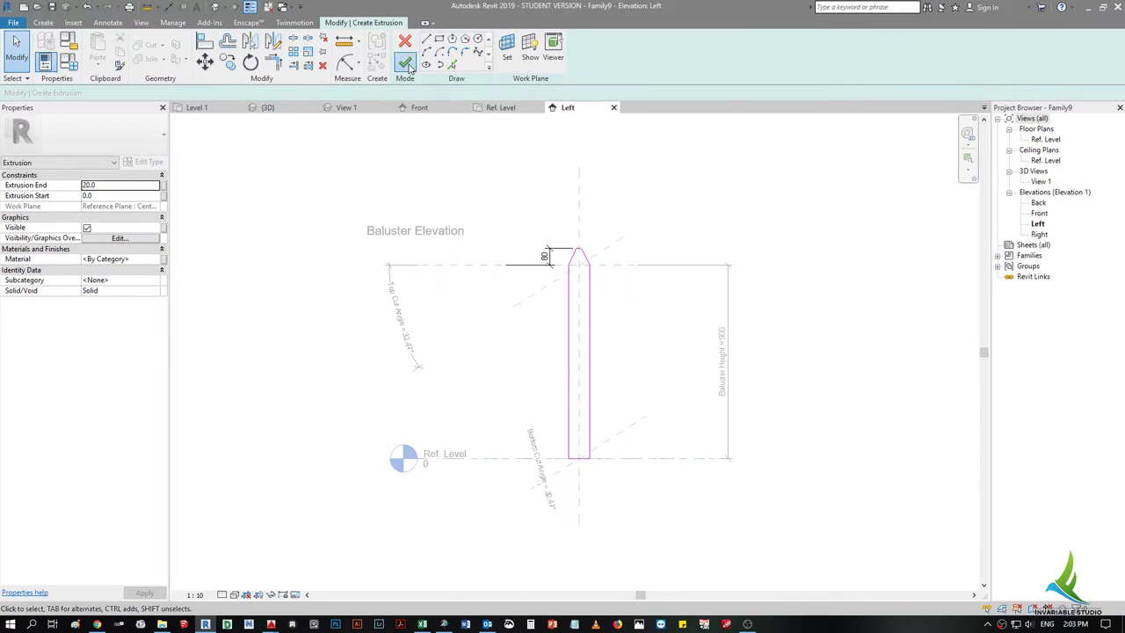
pyautogui.click(405, 63)
# - Inspect the baluster in 3D, then cancel the Material Browser without changes
pyautogui.click(224, 7)
pyautogui.moveTo(592, 384)
pyautogui.keyDown('shift'); pyautogui.mouseDown(button='middle')
pyautogui.moveTo(489, 369)
pyautogui.moveTo(559, 411)
pyautogui.moveTo(575, 381)
pyautogui.mouseUp(button='middle'); pyautogui.keyUp('shift')
pyautogui.click(567, 349)
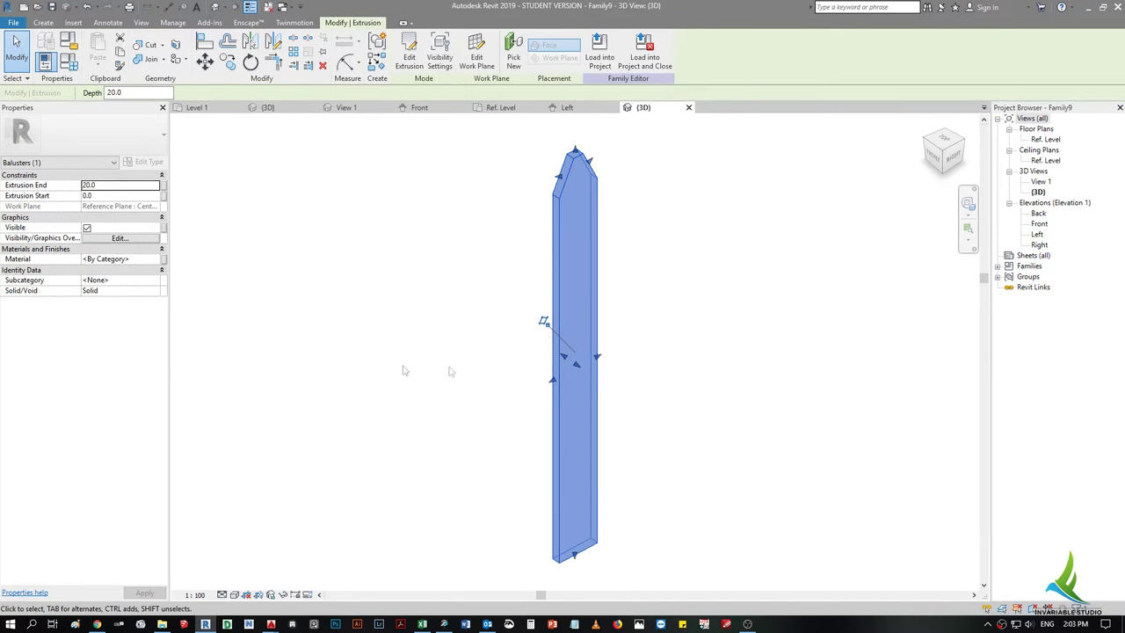
pyautogui.click(156, 260)
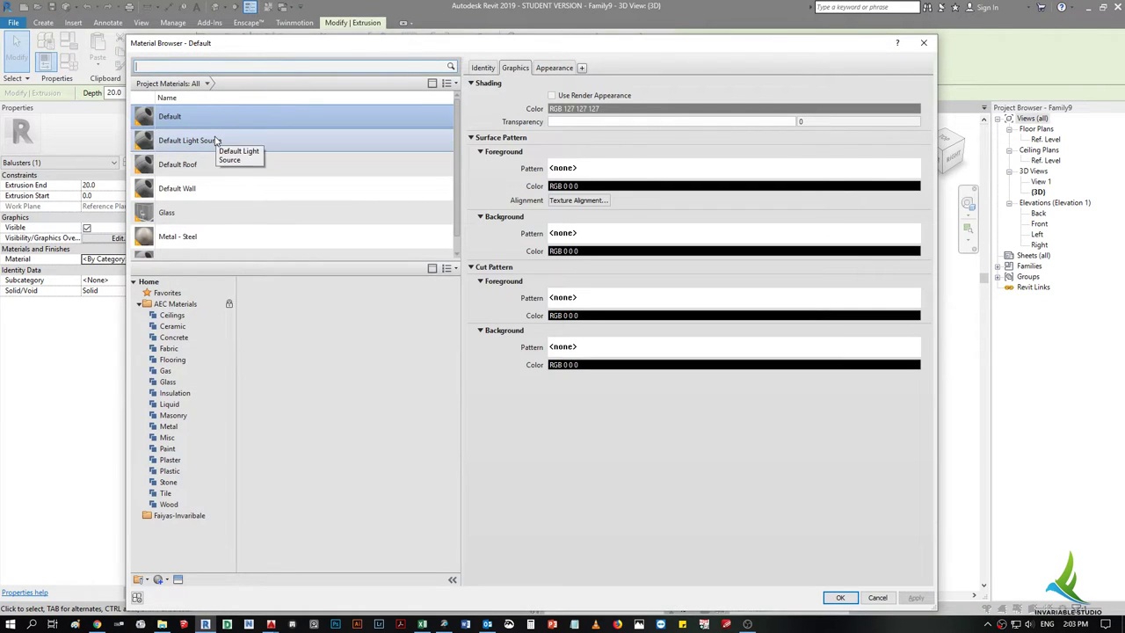
pyautogui.click(168, 69)
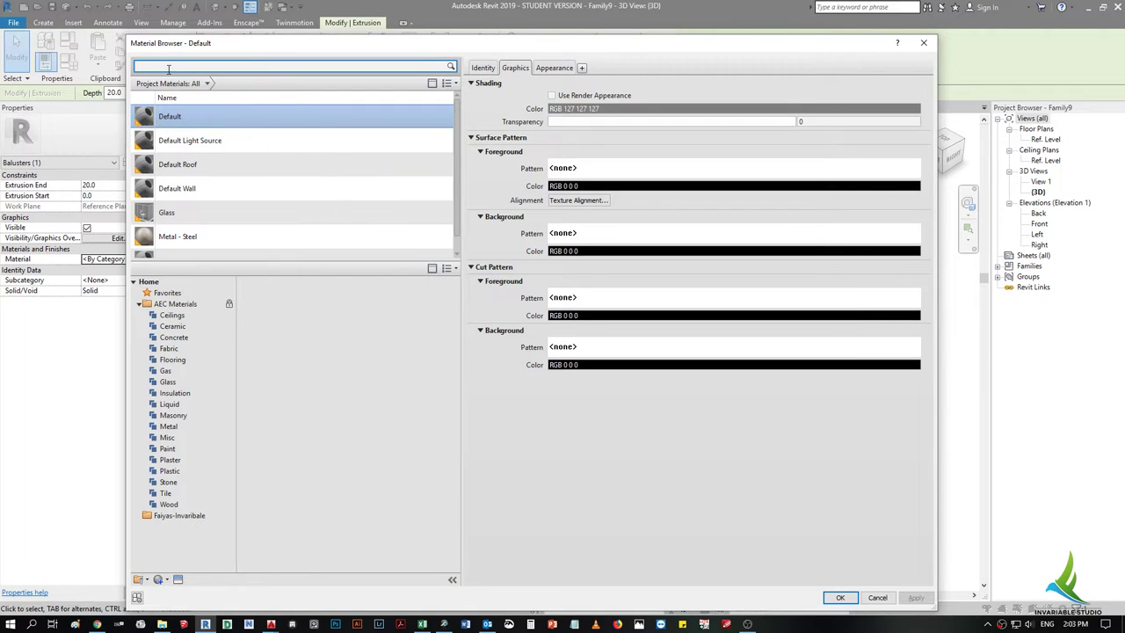
pyautogui.press('Escape')
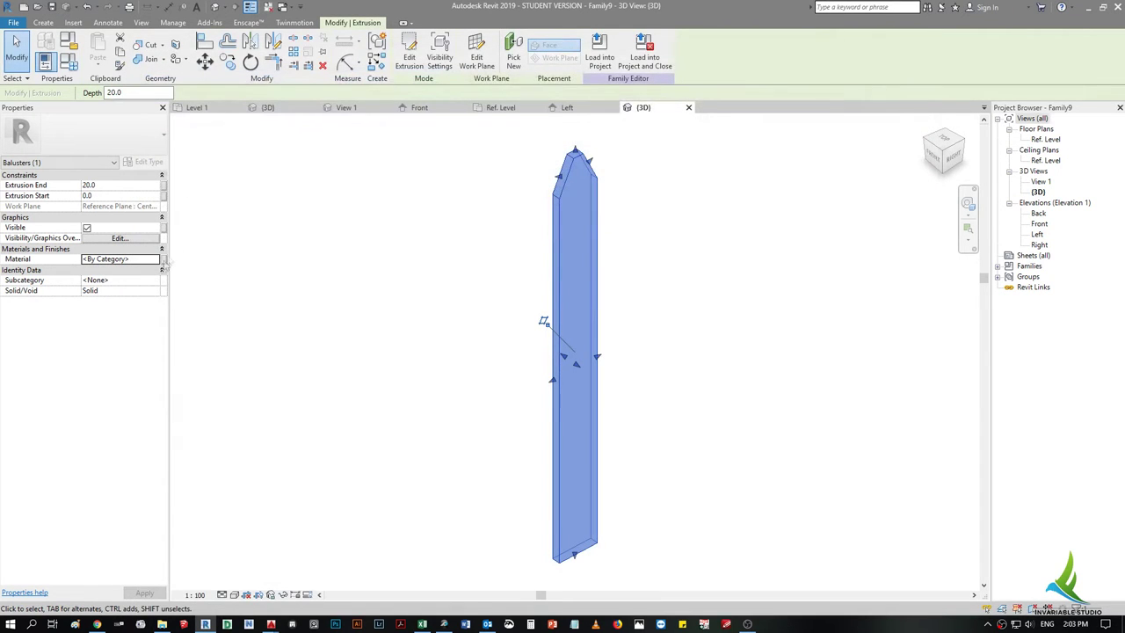
# - Close the 3D and Ref. Level views, leaving the Left elevation showing
pyautogui.click(648, 204)
pyautogui.click(567, 107)
pyautogui.click(643, 107)
pyautogui.click(689, 107)
pyautogui.click(514, 109)
pyautogui.click(537, 108)
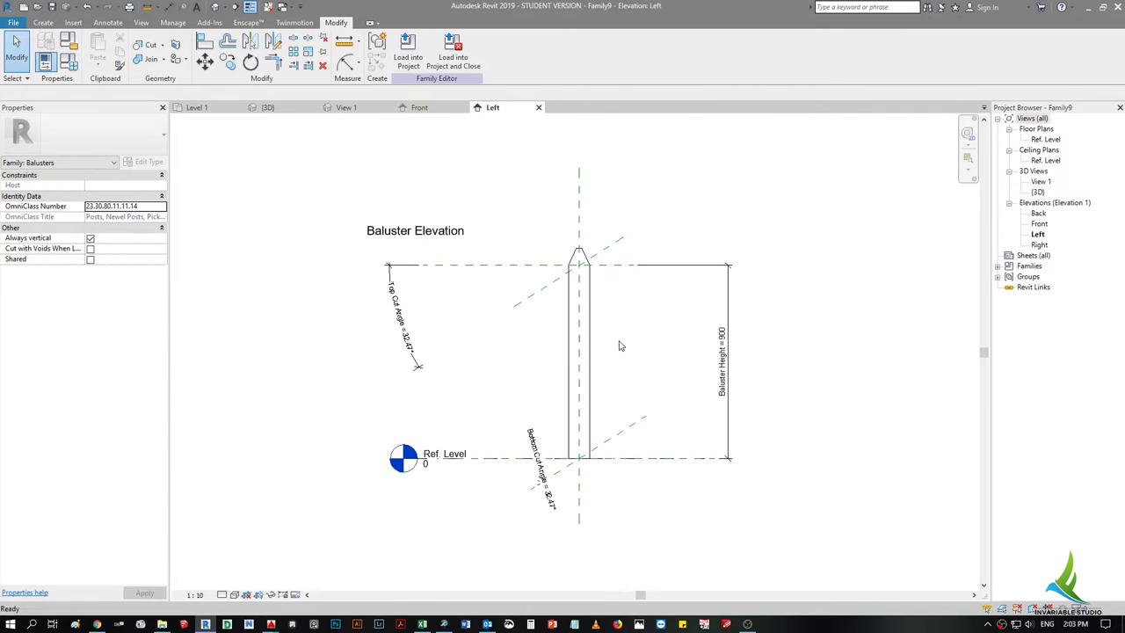
# - Start saving the family, browsing to Desktop > Invariable_Blocks_rvt > Fs_6_Misc > 04_Tutorials > T_11
pyautogui.hotkey('ctrl', 's')
pyautogui.click(375, 395)
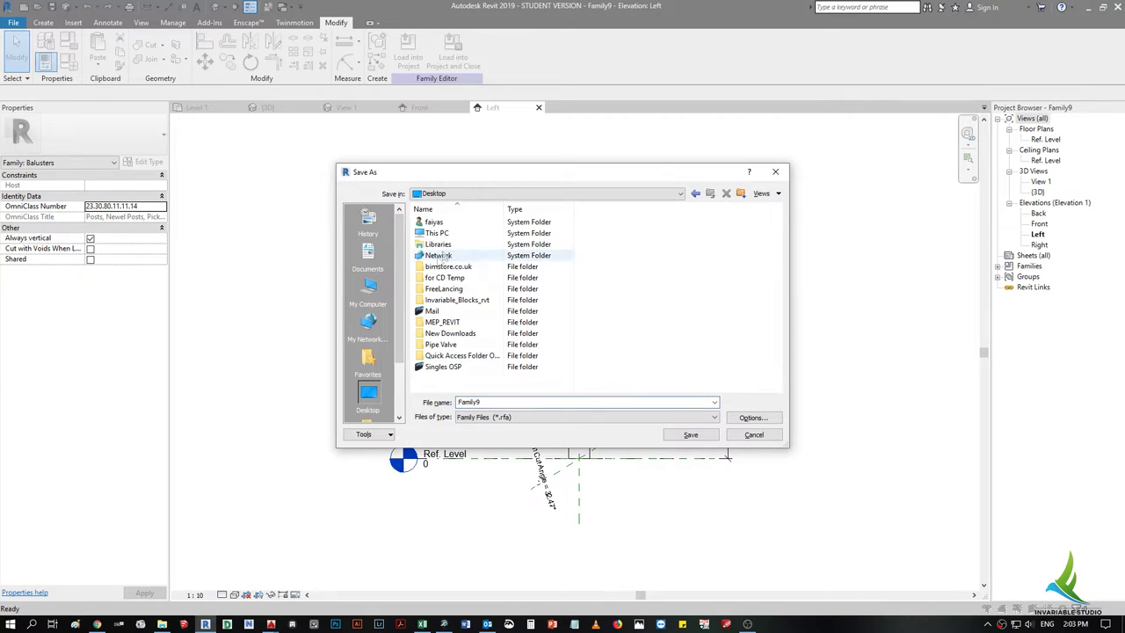
pyautogui.doubleClick(449, 301)
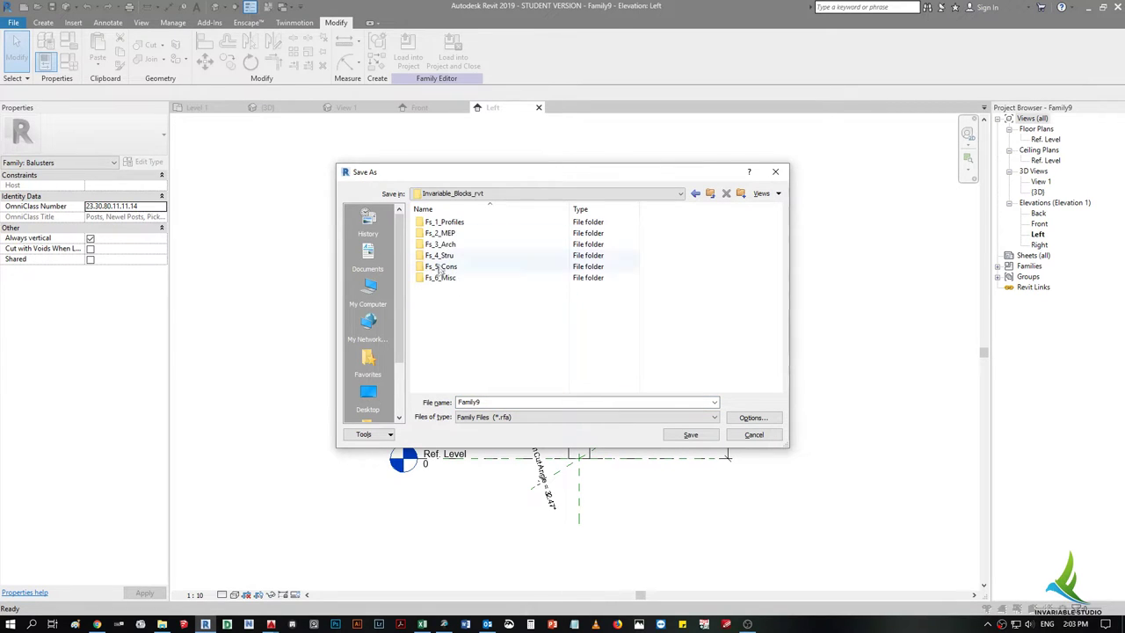
pyautogui.click(444, 278)
pyautogui.click(445, 278)
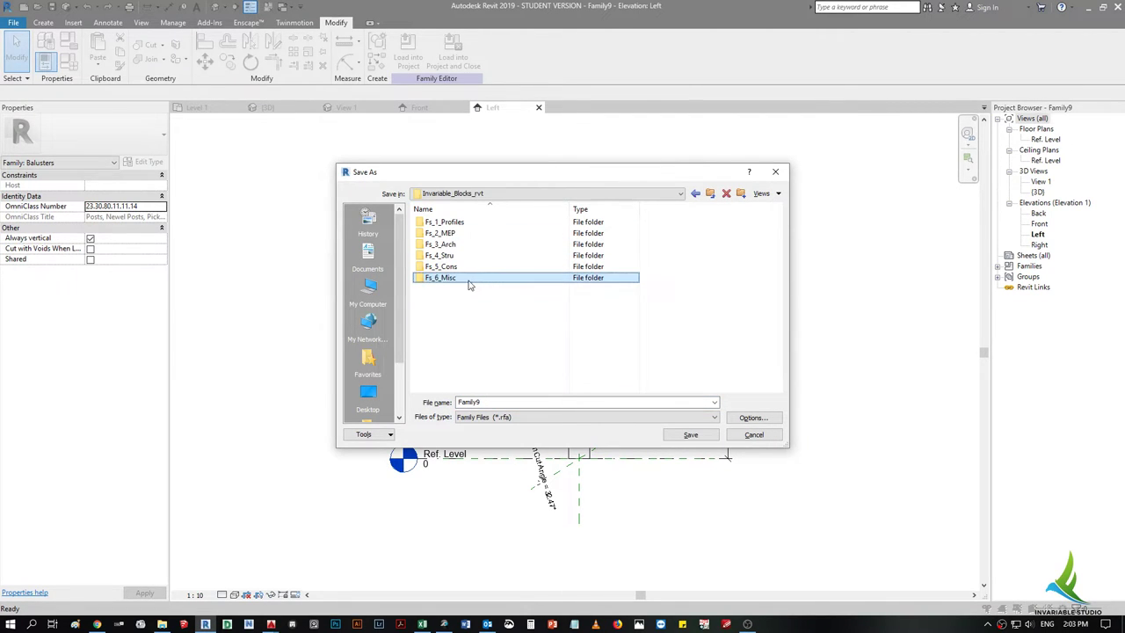
pyautogui.doubleClick(449, 278)
pyautogui.click(459, 277)
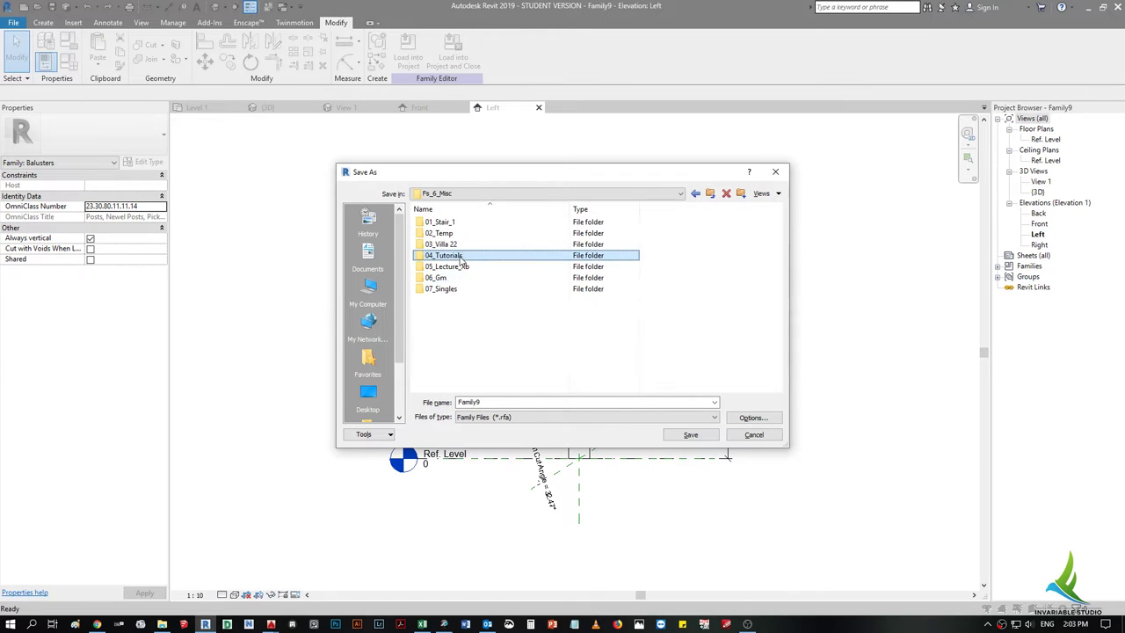
pyautogui.doubleClick(449, 255)
pyautogui.doubleClick(443, 290)
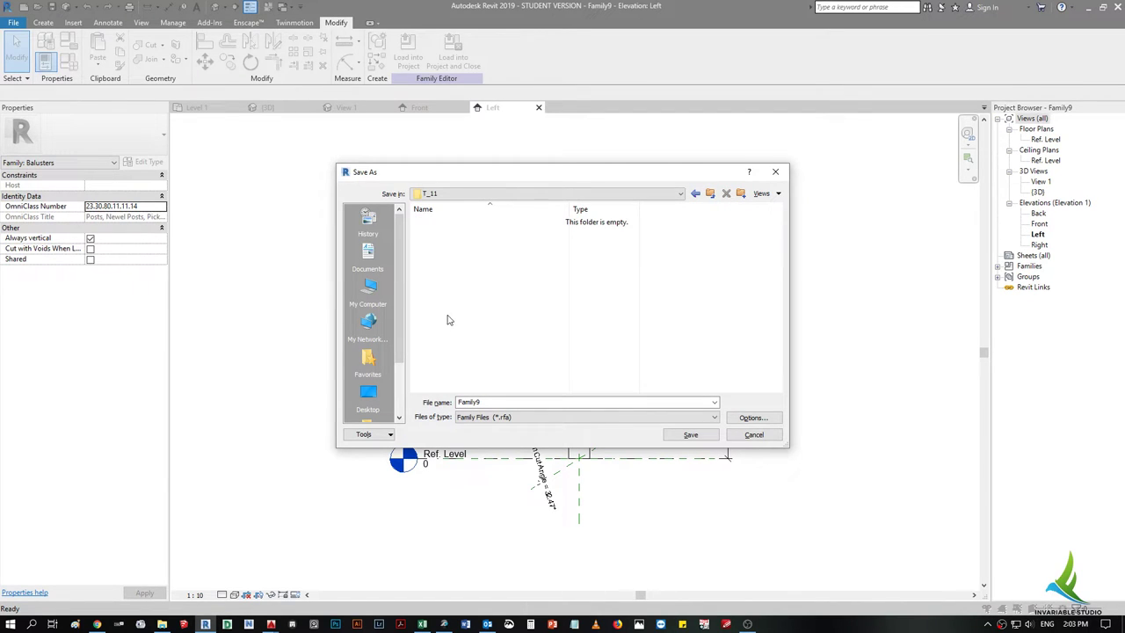
# - Check the save options, save the family as Bulstraor_Fance, and load it into the project
pyautogui.click(762, 419)
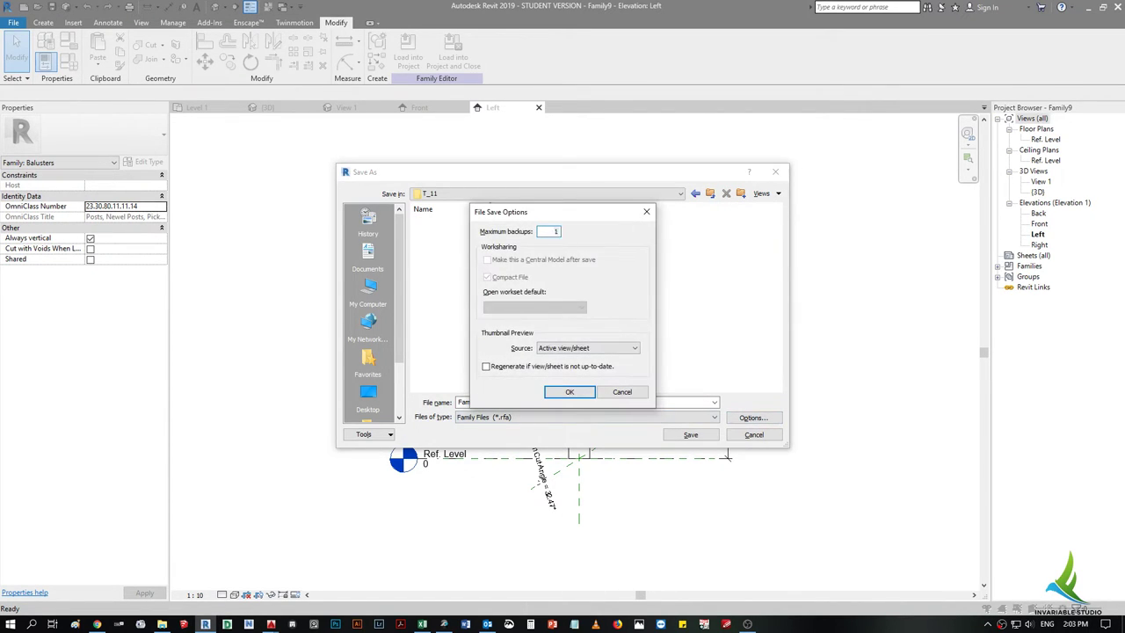
pyautogui.click(566, 395)
pyautogui.write('Bulstraor_Fance')
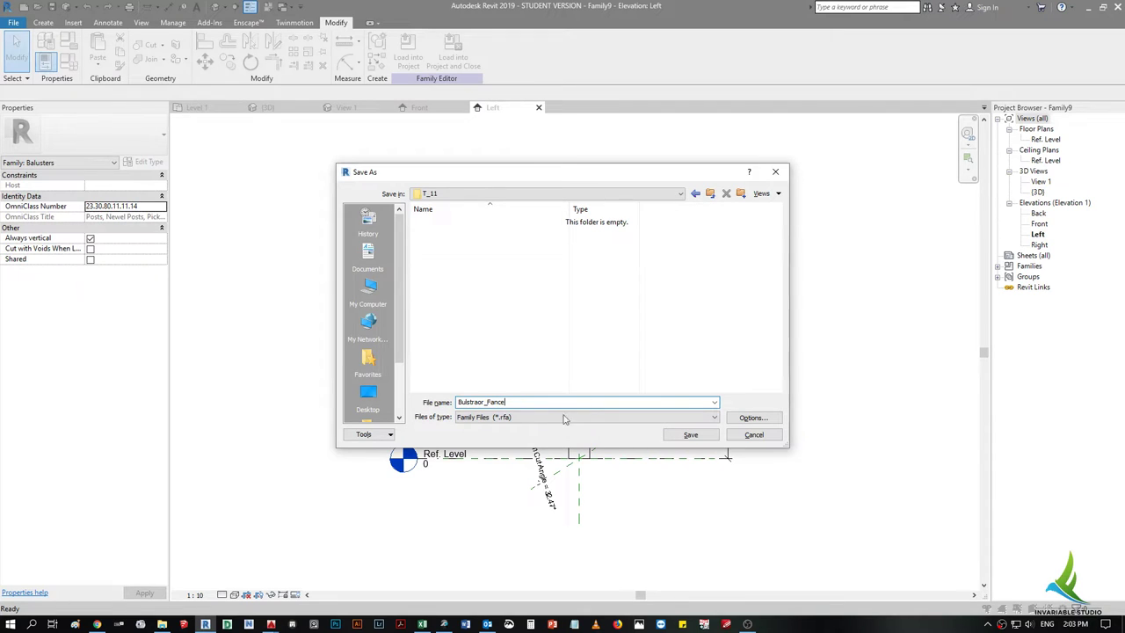
pyautogui.click(685, 434)
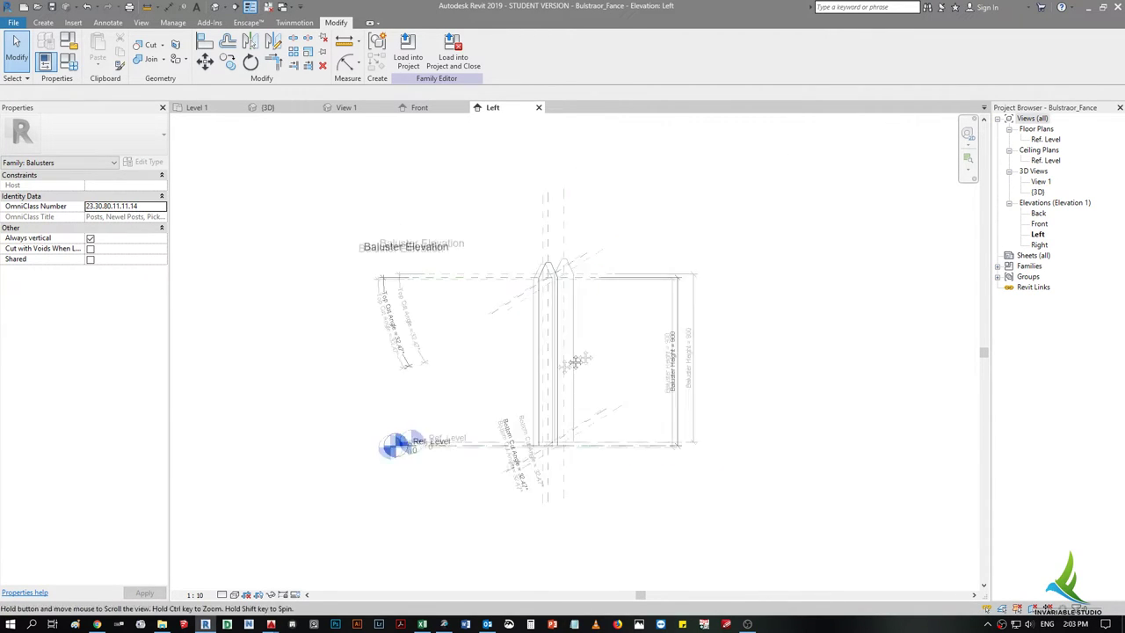
pyautogui.click(408, 53)
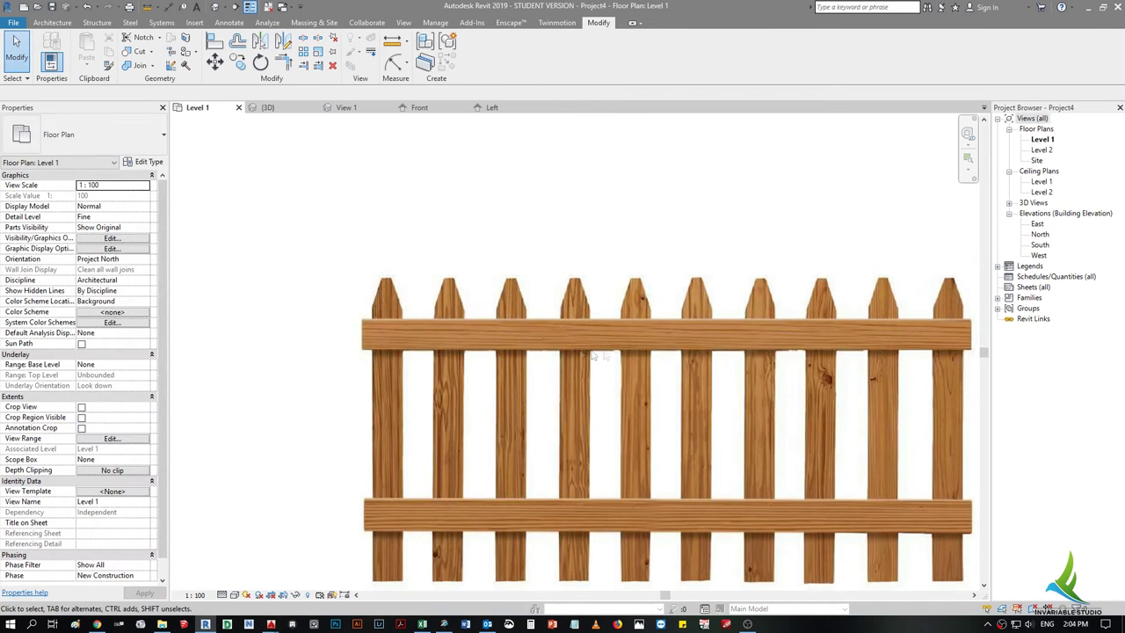
# - Switch to Project4's 3D view and close the View 1, Front and Left tabs
pyautogui.click(549, 376)
pyautogui.click(397, 421)
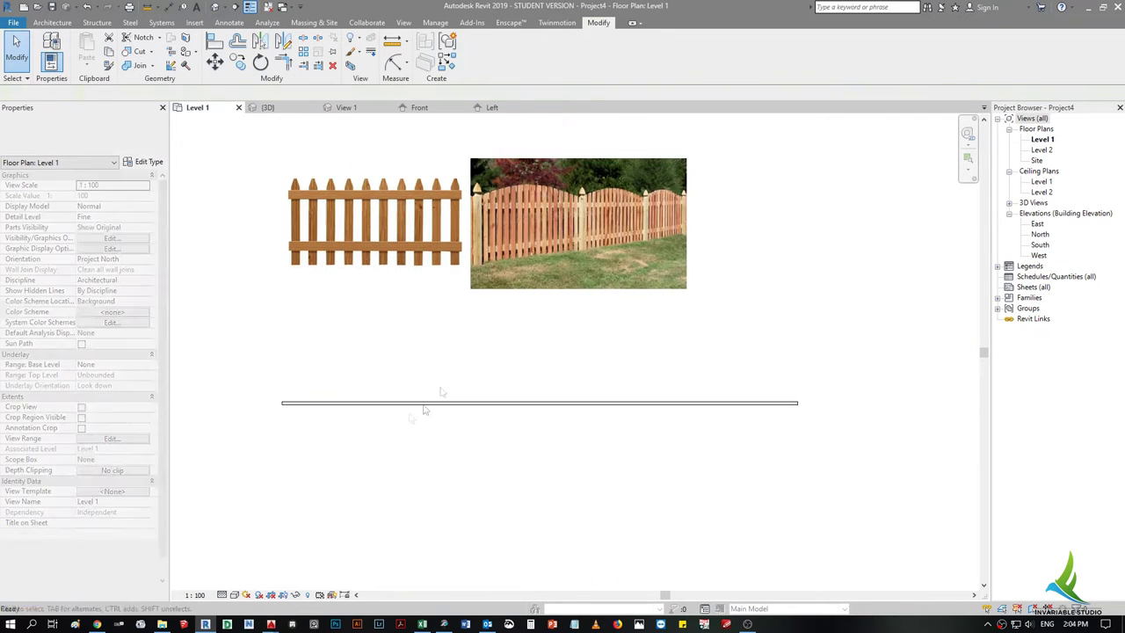
pyautogui.click(268, 109)
pyautogui.click(345, 108)
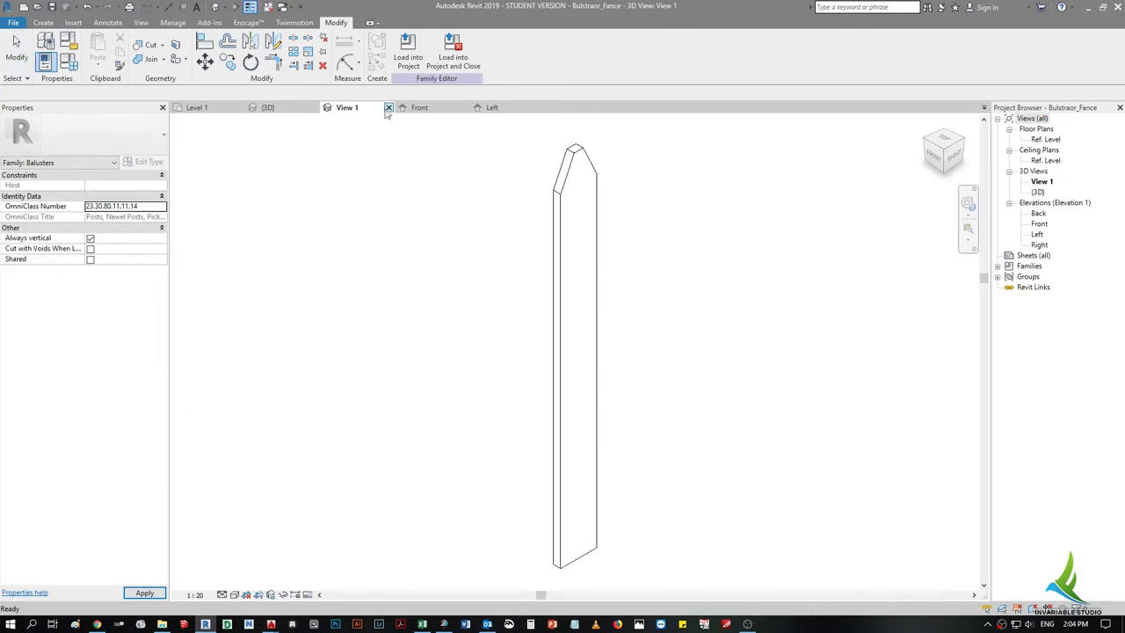
pyautogui.click(394, 108)
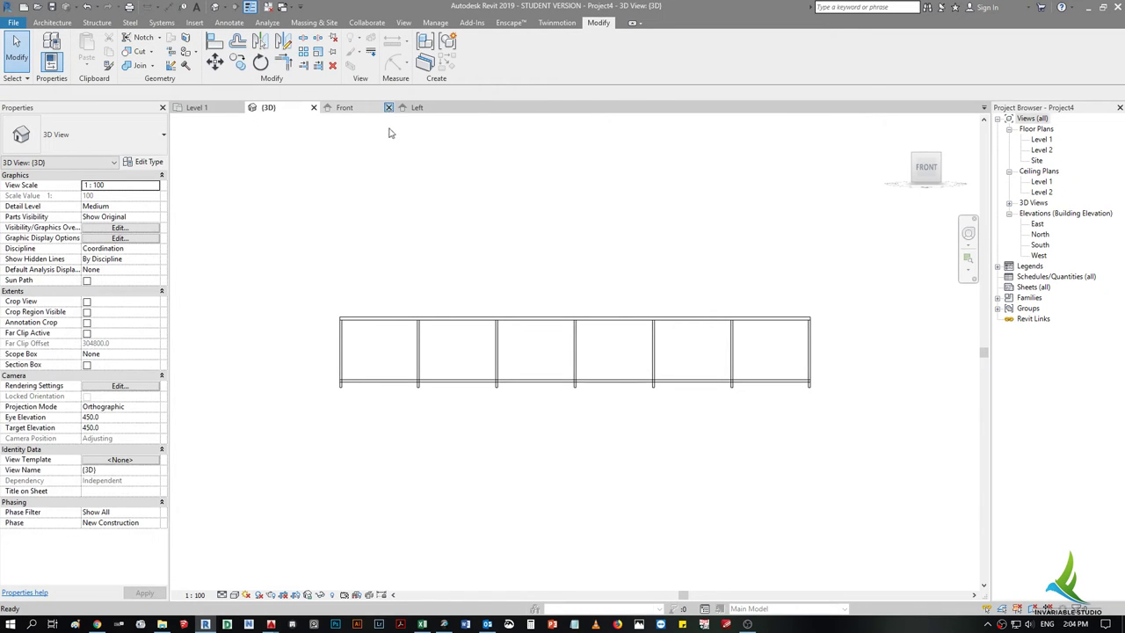
pyautogui.click(388, 107)
pyautogui.click(388, 107)
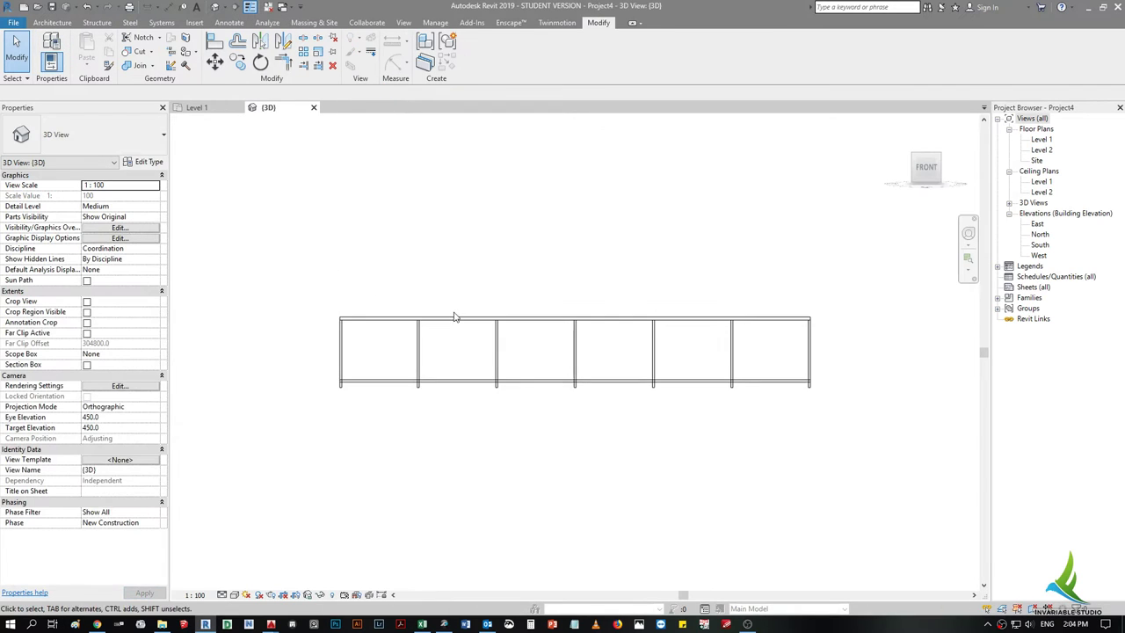
# - Select the 900mm Pipe railing and open its type properties
pyautogui.click(413, 327)
pyautogui.keyDown('shift'); pyautogui.moveTo(512, 427); pyautogui.dragTo(614, 357, button='middle'); pyautogui.keyUp('shift')
pyautogui.click(146, 162)
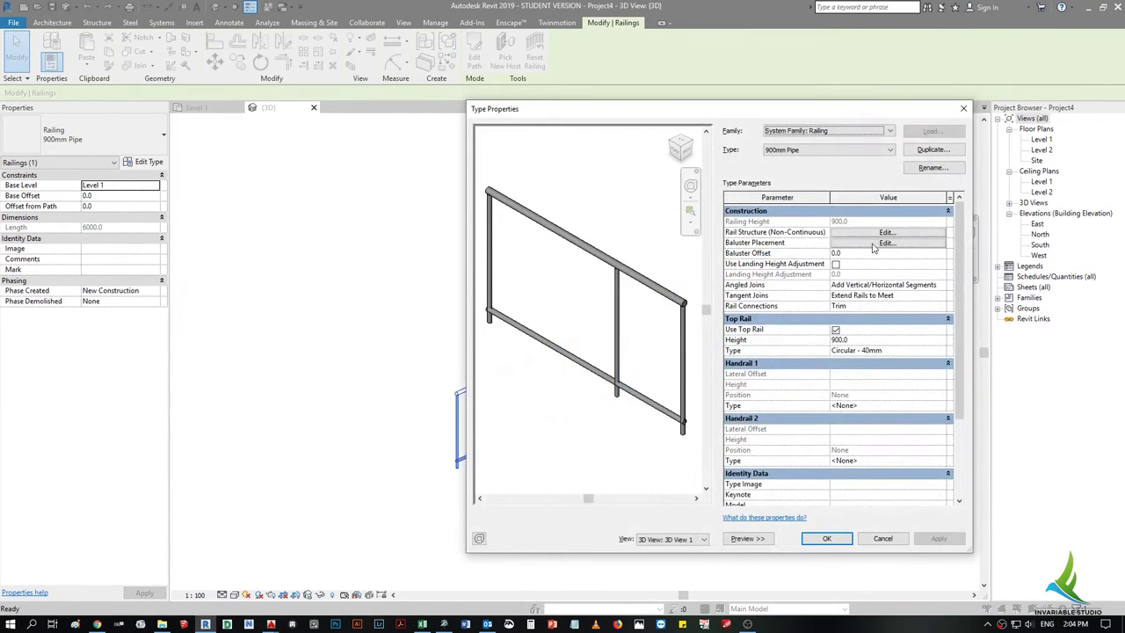
# - Set the regular baluster family to Bulstraor_Fance in Edit Baluster Placement and preview it
pyautogui.click(882, 243)
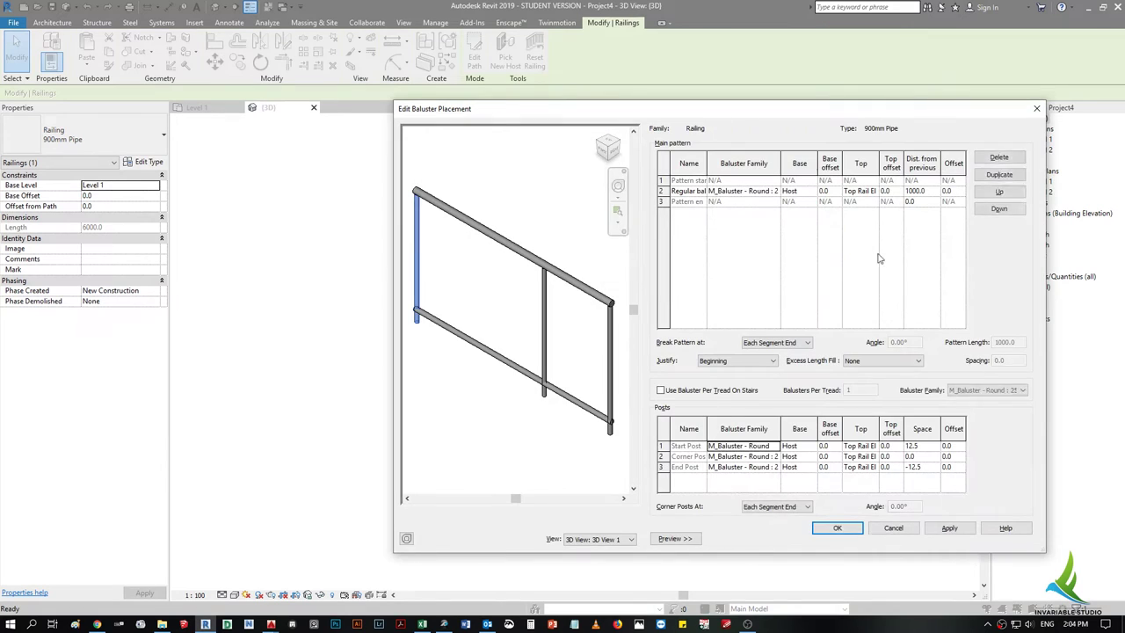
pyautogui.click(775, 192)
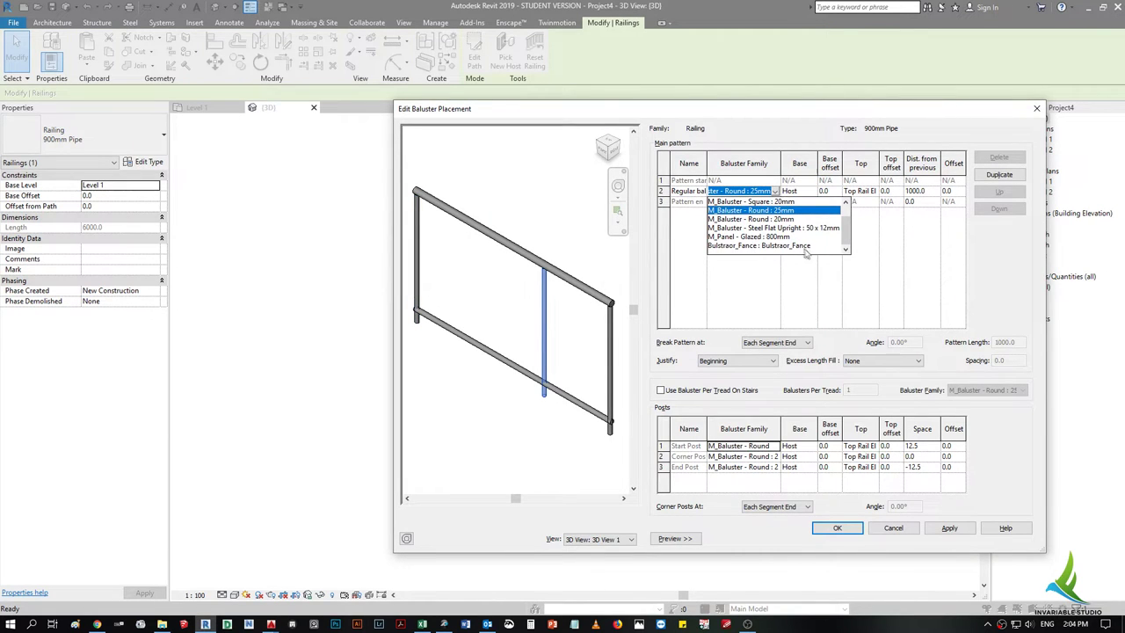
pyautogui.click(801, 246)
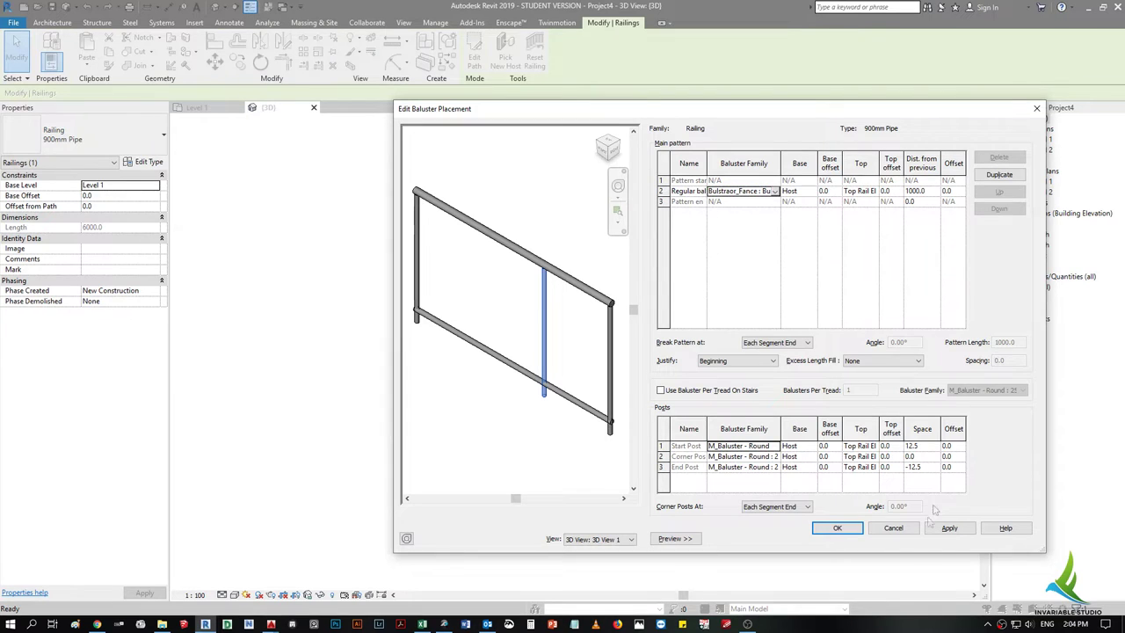
pyautogui.click(970, 533)
# - Keep the baluster base on Host and bring up the Top attachment choices
pyautogui.scroll(3, 545, 279)
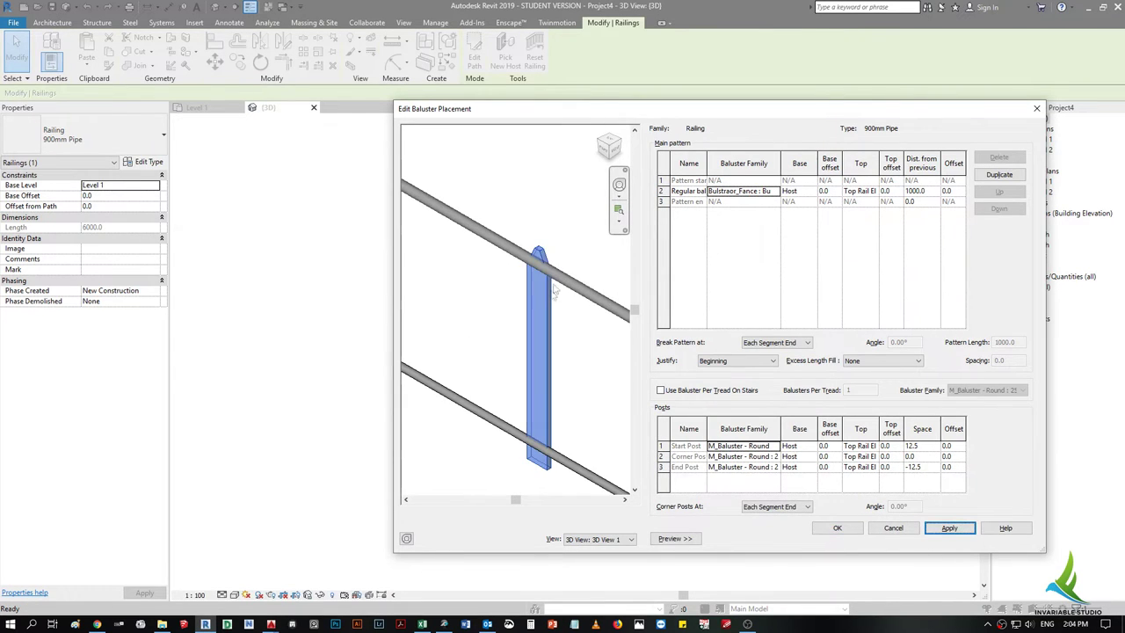
pyautogui.scroll(2, 545, 279)
pyautogui.scroll(-5, 545, 279)
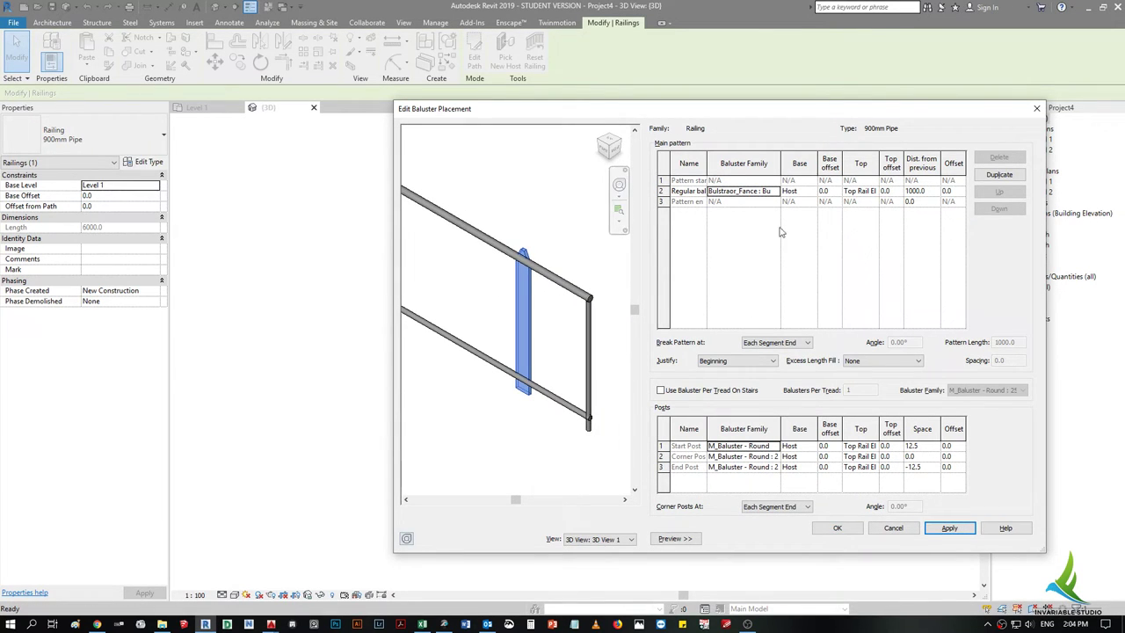
pyautogui.click(807, 190)
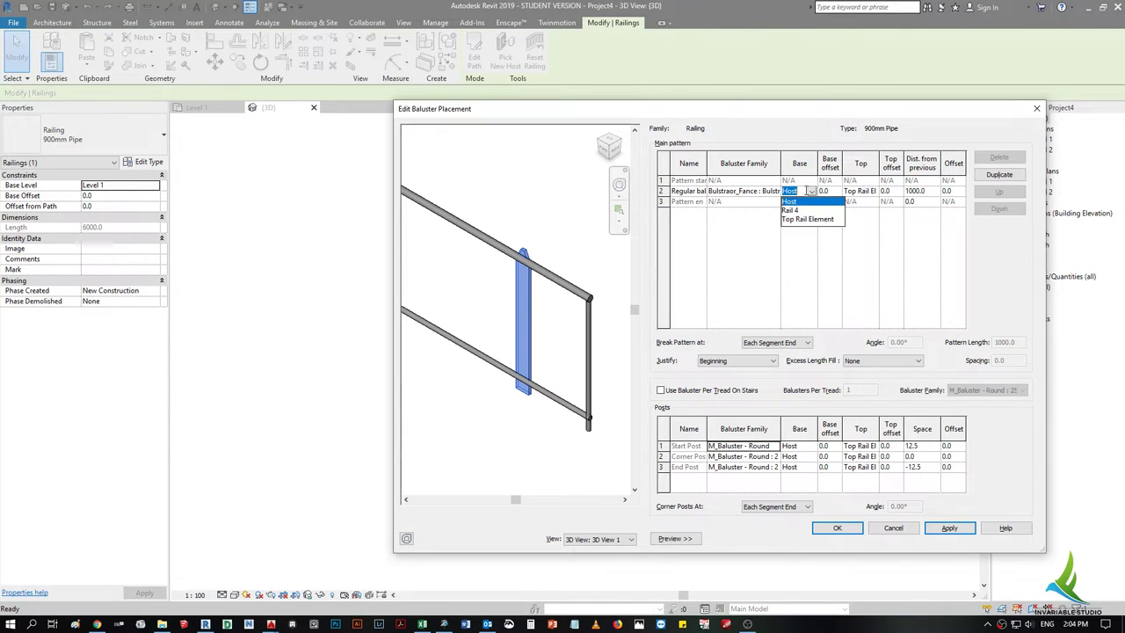
pyautogui.press('Escape')
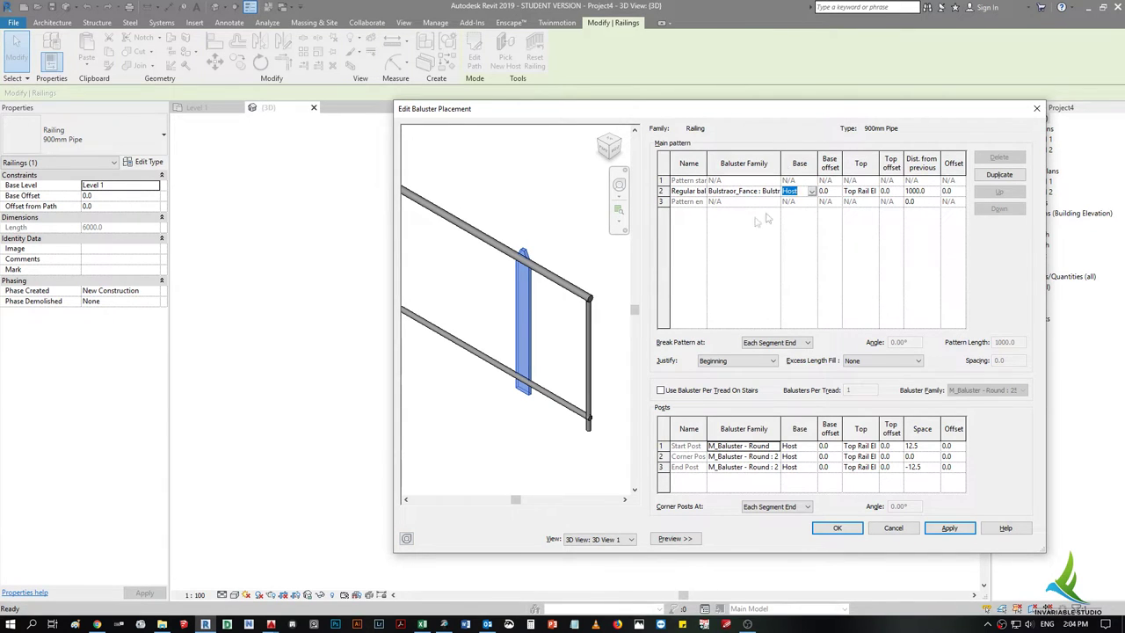
pyautogui.click(813, 192)
pyautogui.click(806, 208)
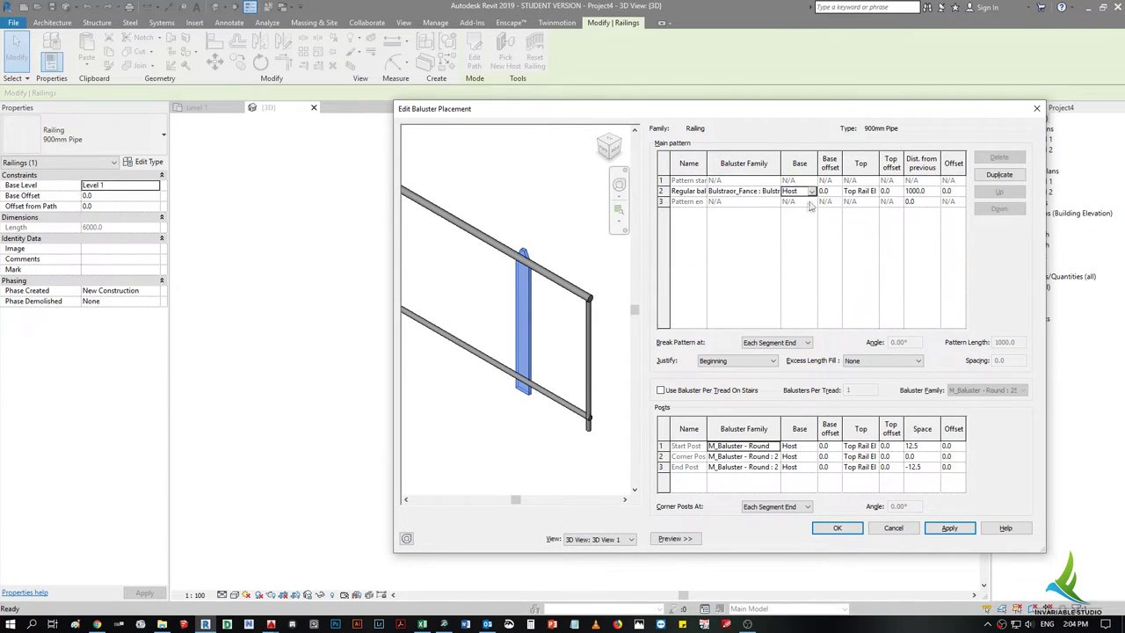
pyautogui.click(861, 191)
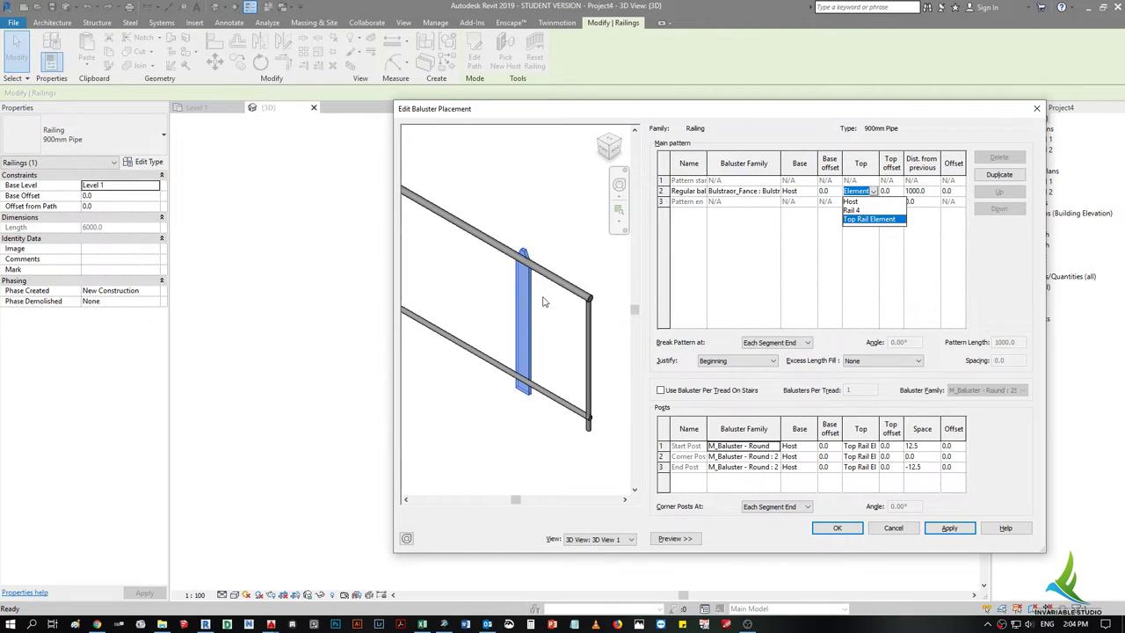
# - Set the start, corner and end posts to None
pyautogui.click(778, 445)
pyautogui.click(775, 445)
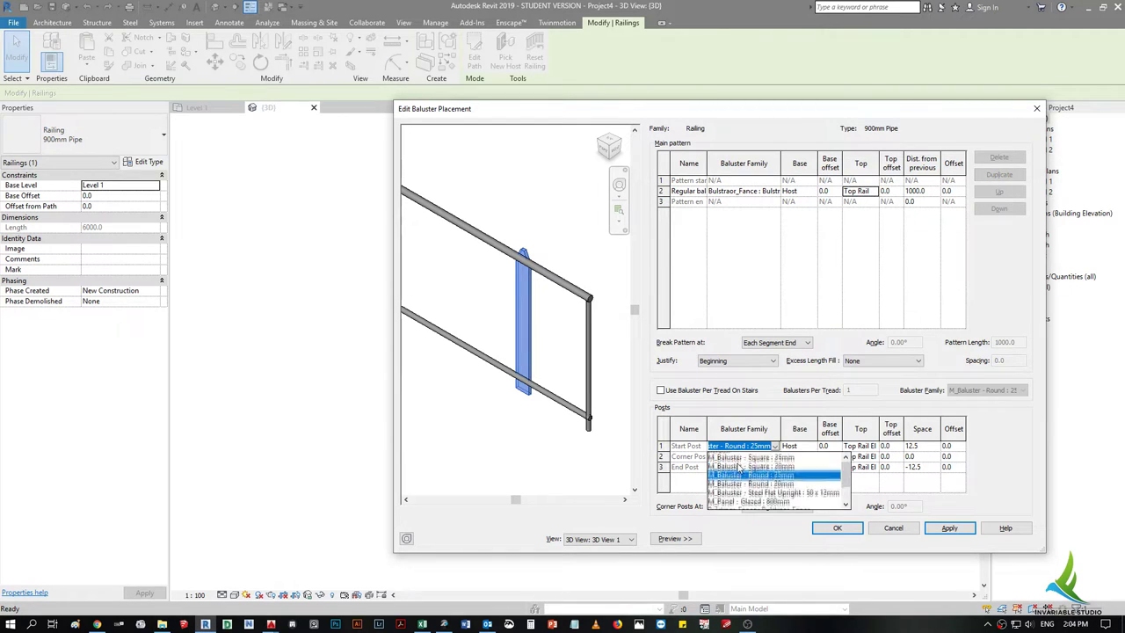
pyautogui.click(756, 456)
pyautogui.click(775, 456)
pyautogui.click(774, 456)
pyautogui.click(756, 467)
pyautogui.click(774, 467)
pyautogui.click(740, 478)
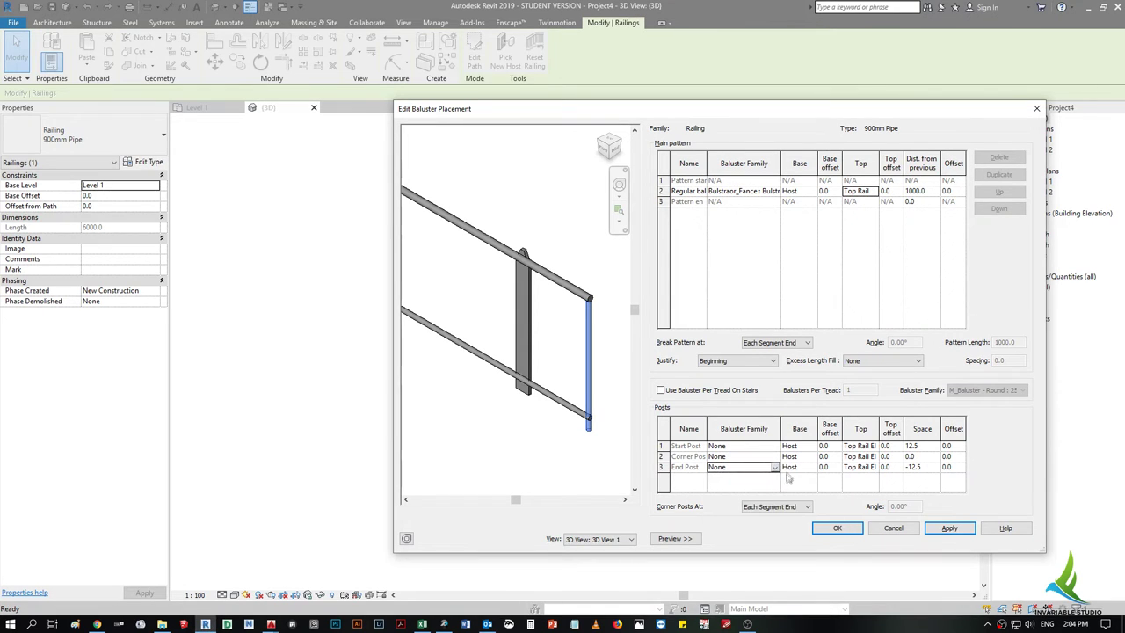
# - Attach the baluster top to Host with a 1200 top offset and 150 spacing
pyautogui.click(874, 193)
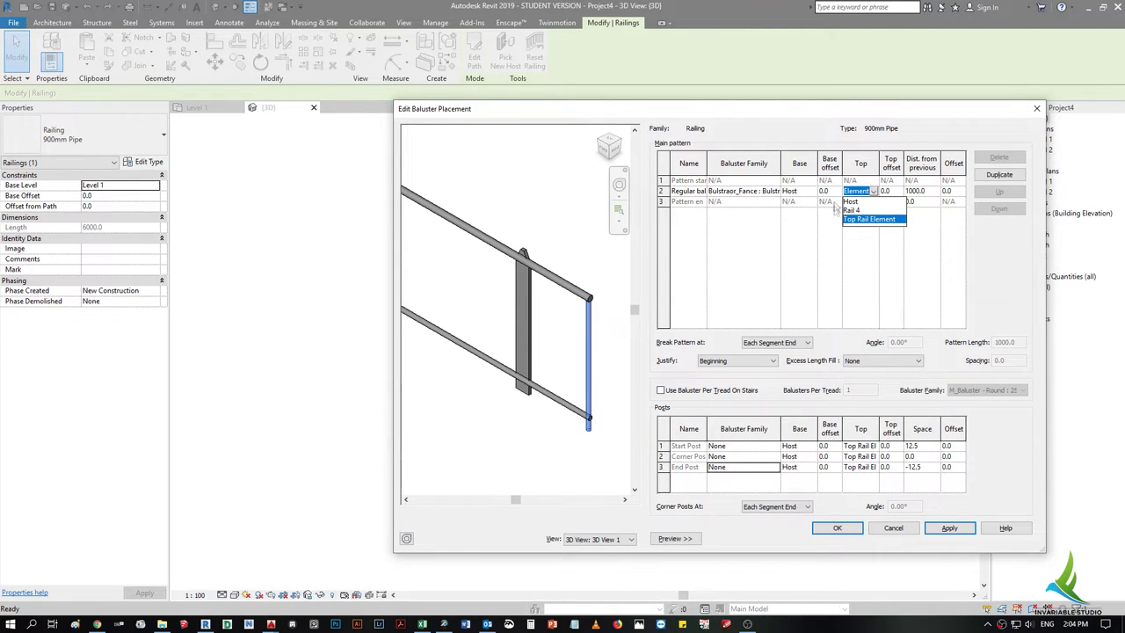
pyautogui.click(851, 203)
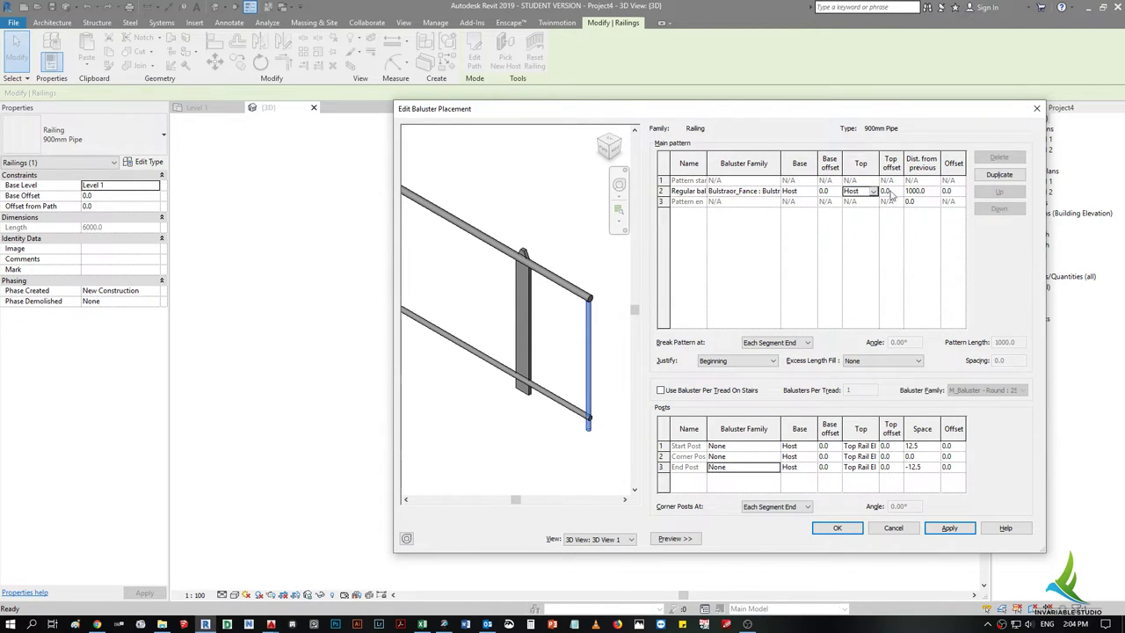
pyautogui.click(897, 191)
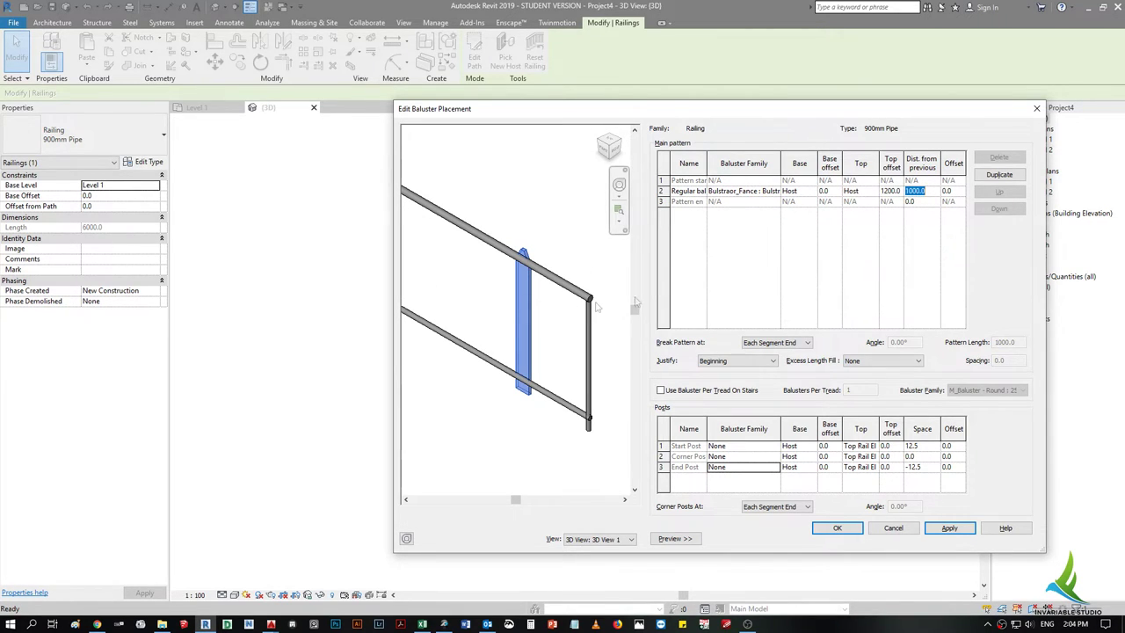
pyautogui.write('150')
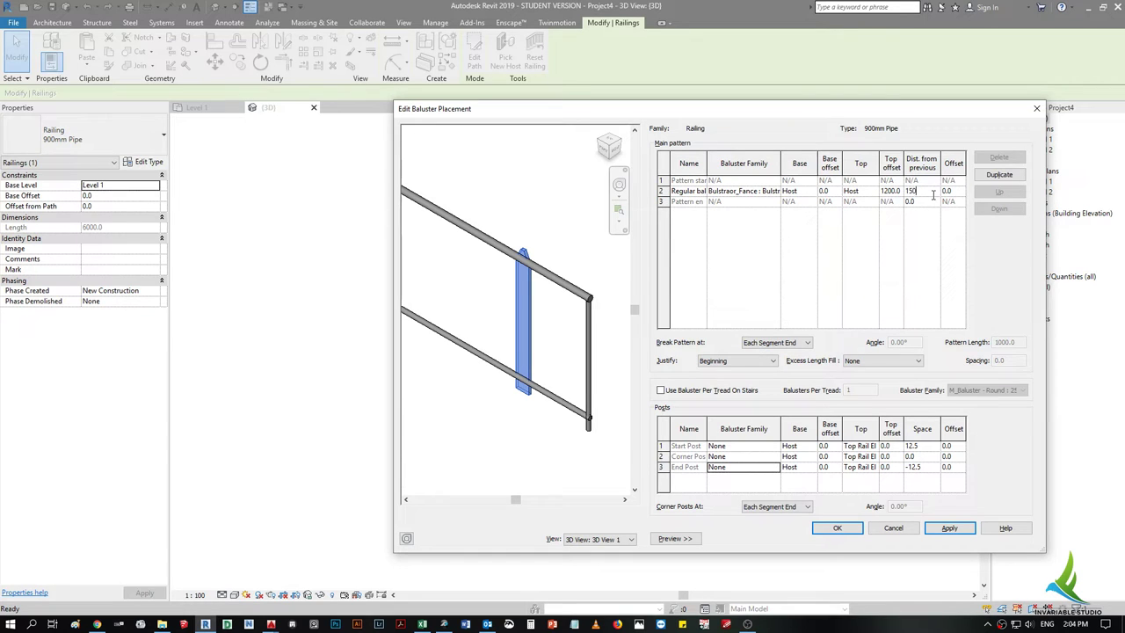
pyautogui.click(949, 528)
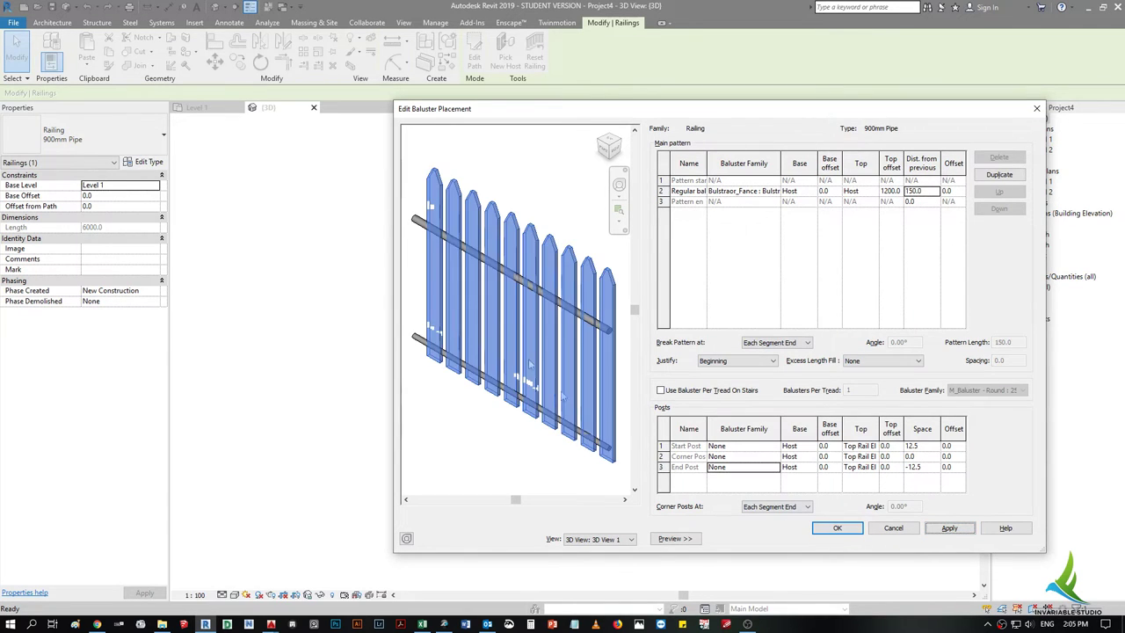
pyautogui.moveTo(537, 299)
pyautogui.keyDown('shift'); pyautogui.mouseDown(button='middle')
pyautogui.moveTo(591, 474)
pyautogui.moveTo(495, 312)
pyautogui.moveTo(554, 266)
pyautogui.mouseUp(button='middle'); pyautogui.keyUp('shift')
pyautogui.scroll(3, 590, 474)
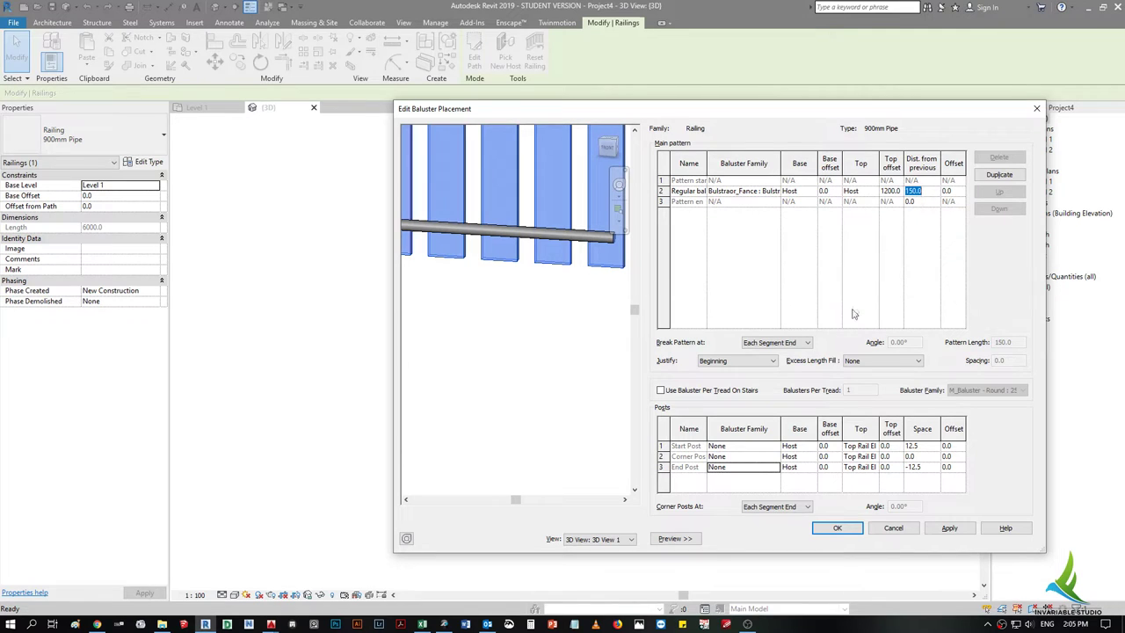
pyautogui.moveTo(514, 307)
pyautogui.keyDown('shift'); pyautogui.moveTo(592, 317); pyautogui.dragTo(615, 351, button='middle'); pyautogui.keyUp('shift')
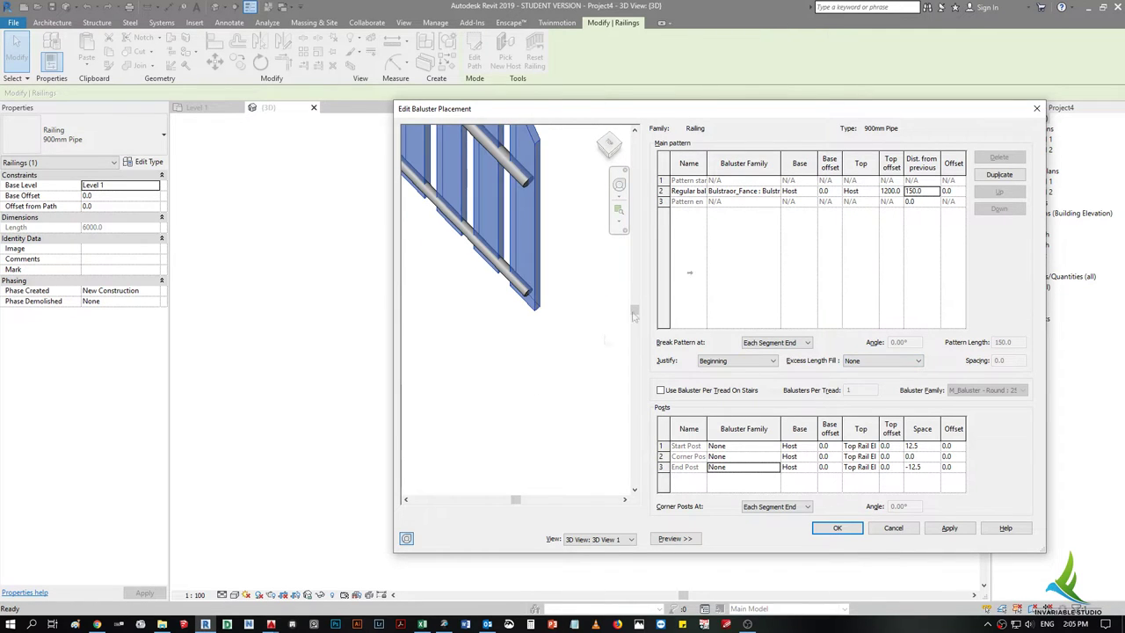
pyautogui.click(949, 528)
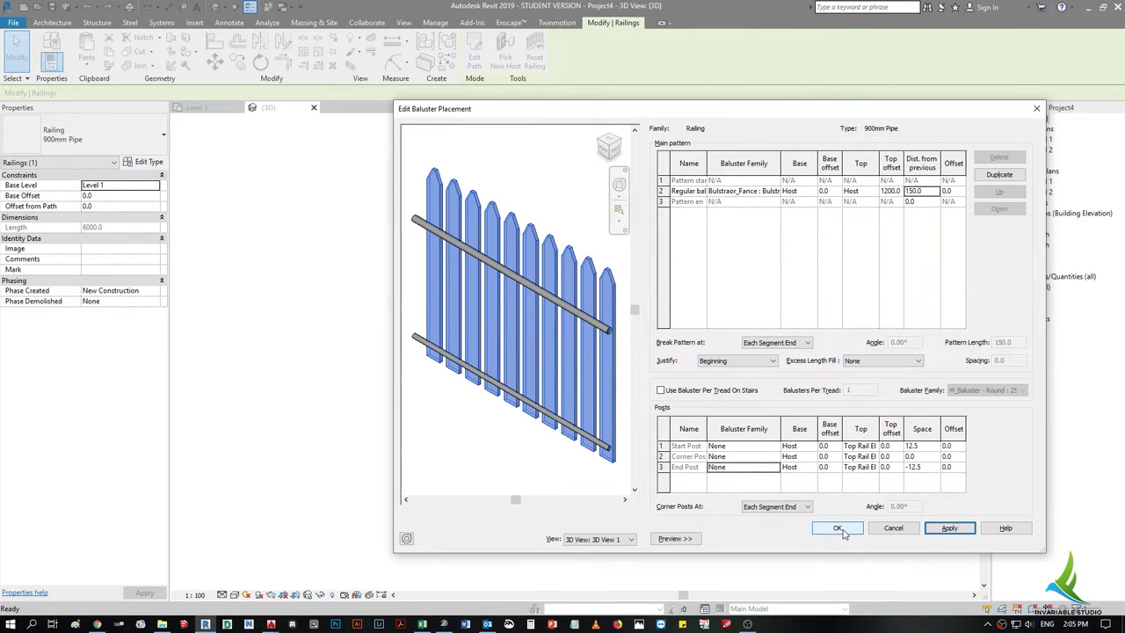
# - Accept the baluster placement and apply the railing type without a top rail
pyautogui.click(838, 528)
pyautogui.click(836, 330)
pyautogui.click(932, 541)
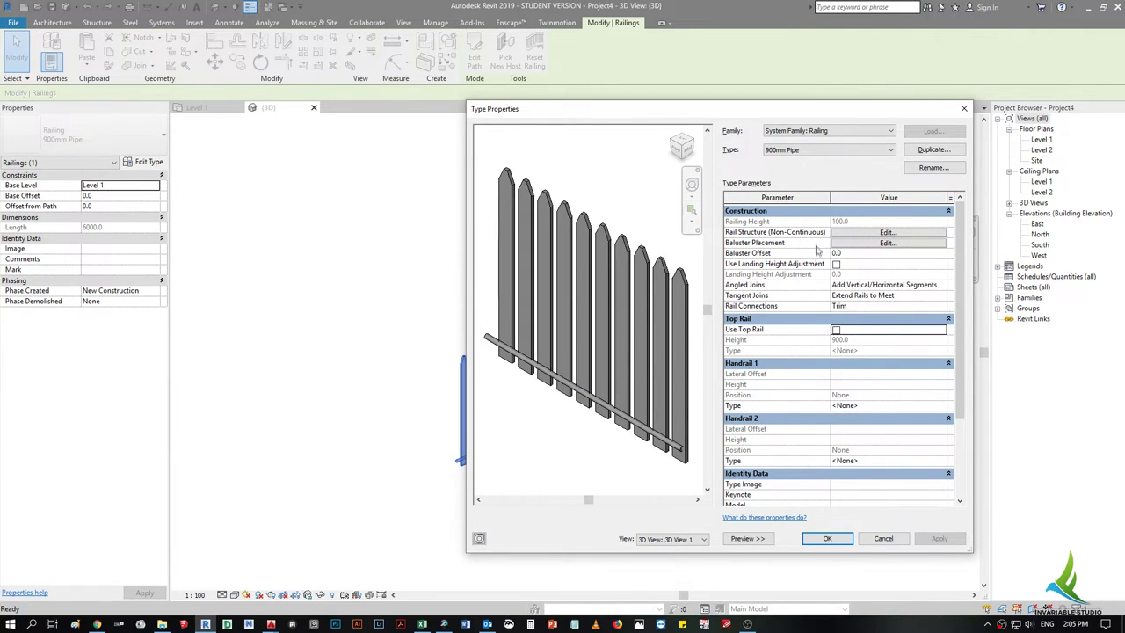
# - Review the baluster placement again and confirm the picket-fence railing type changes
pyautogui.click(839, 243)
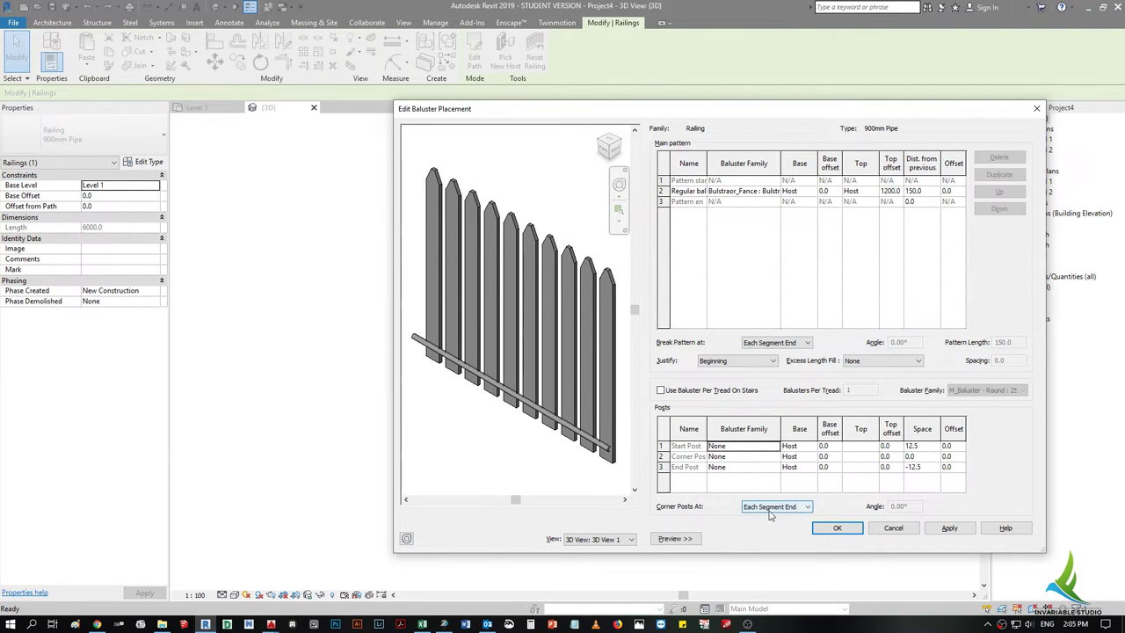
pyautogui.click(822, 527)
pyautogui.keyDown('shift'); pyautogui.moveTo(649, 384); pyautogui.dragTo(606, 387, button='middle'); pyautogui.keyUp('shift')
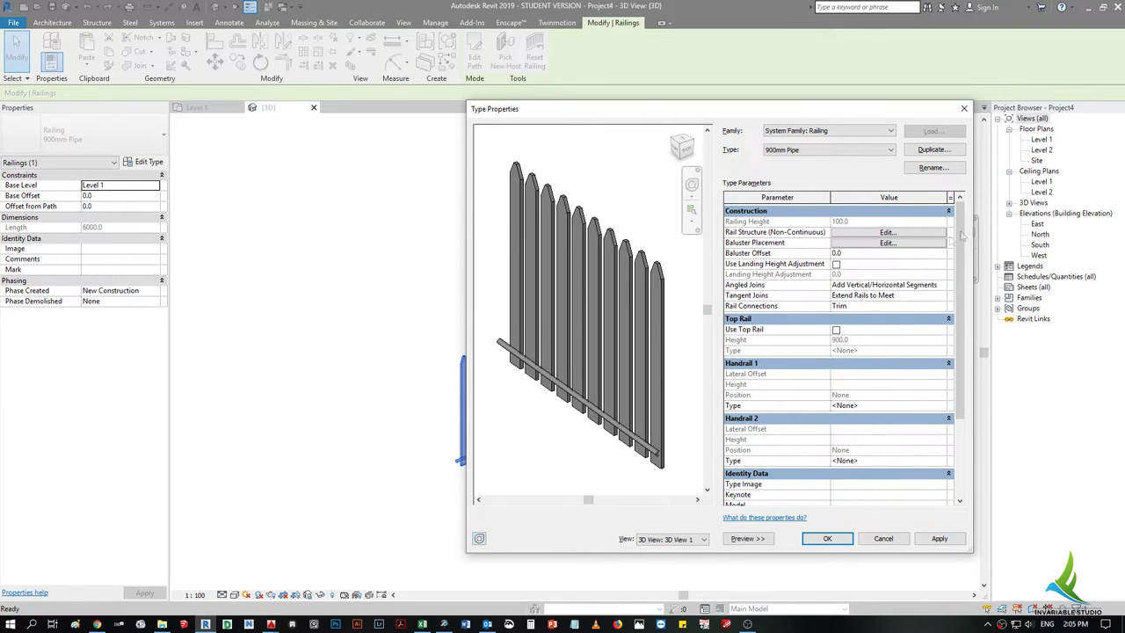
pyautogui.click(908, 244)
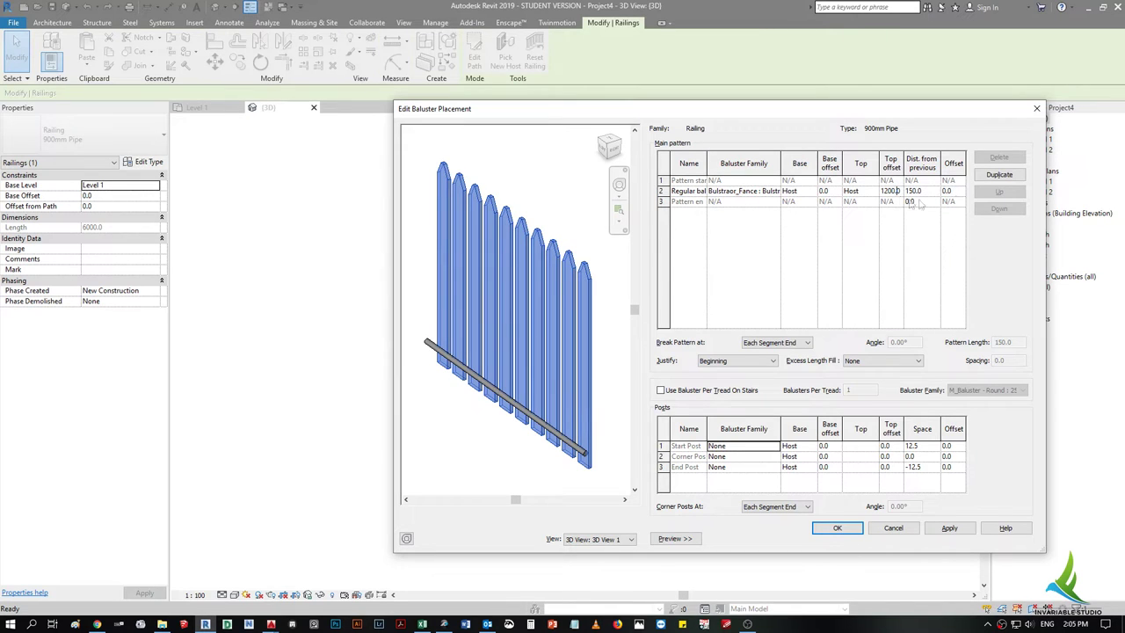
pyautogui.click(835, 529)
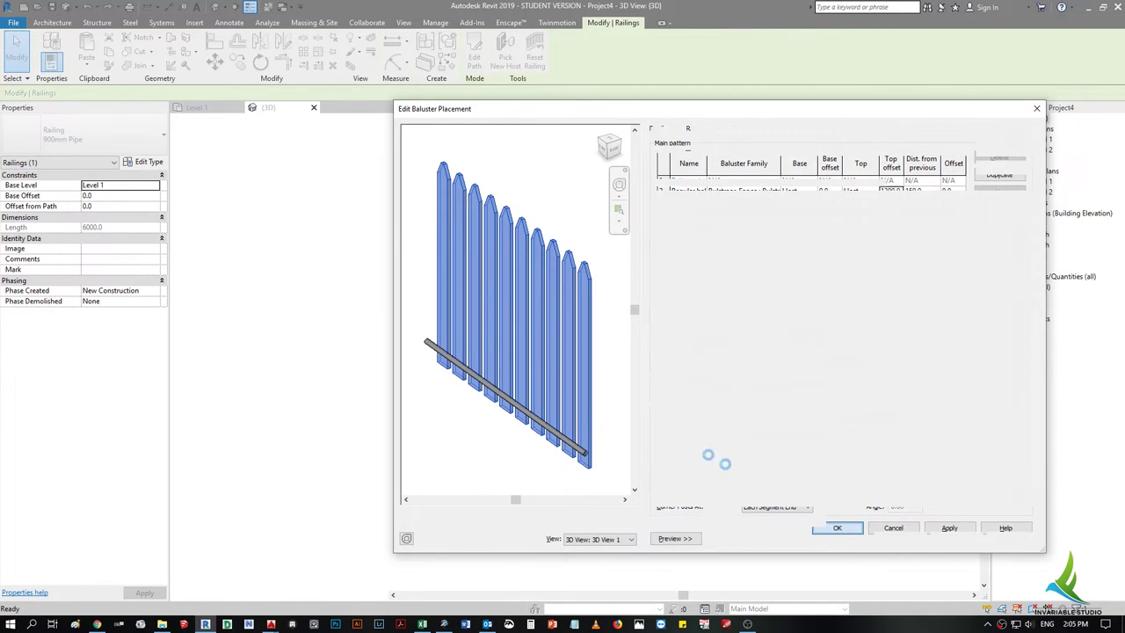
pyautogui.click(827, 538)
pyautogui.click(451, 199)
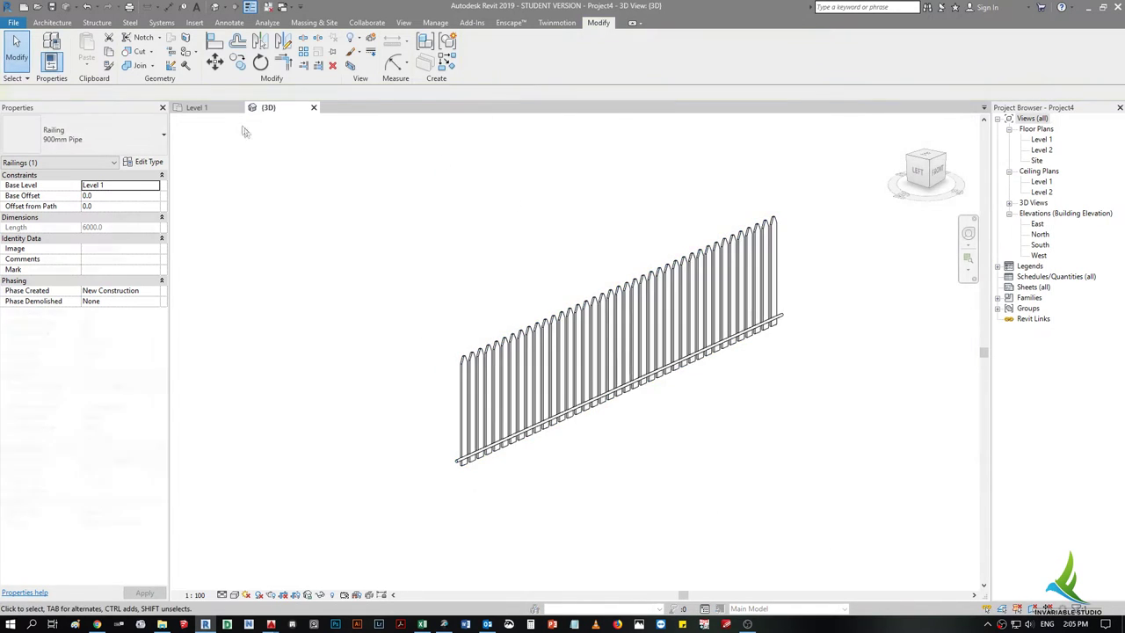
# - Orbit around the fence and expand the Families list in the Project Browser
pyautogui.click(539, 334)
pyautogui.moveTo(540, 334)
pyautogui.keyDown('shift'); pyautogui.mouseDown(button='middle')
pyautogui.moveTo(589, 413)
pyautogui.moveTo(798, 393)
pyautogui.mouseUp(button='middle'); pyautogui.keyUp('shift')
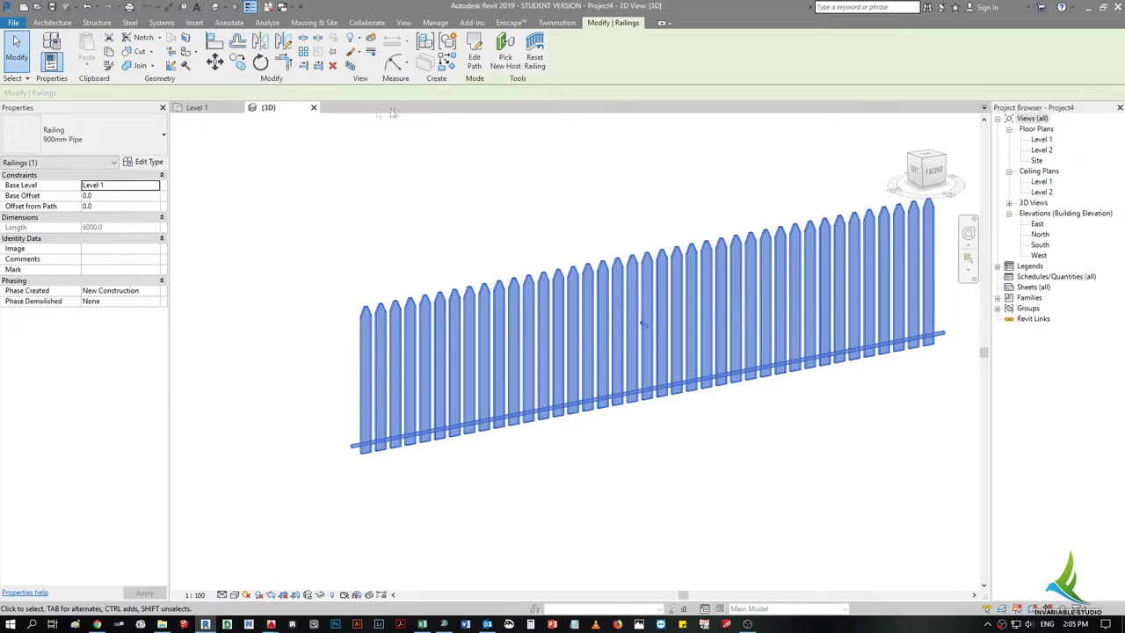
pyautogui.click(997, 297)
pyautogui.click(1022, 307)
pyautogui.scroll(1, 1055, 369)
pyautogui.scroll(-1, 1063, 441)
pyautogui.scroll(-2, 1063, 439)
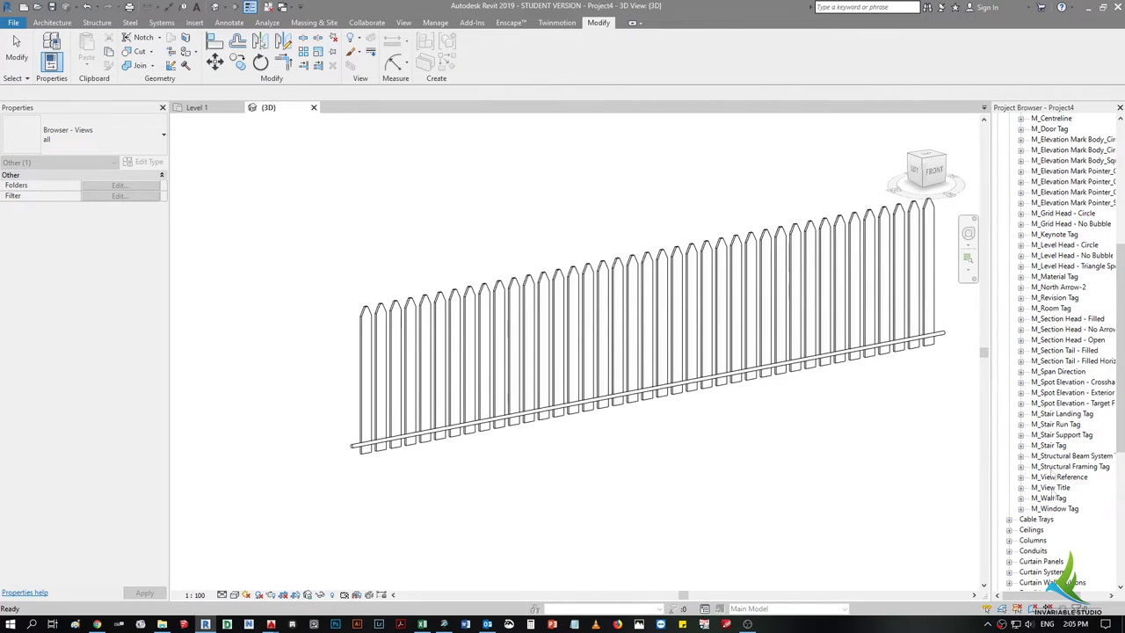
pyautogui.scroll(2, 1059, 264)
pyautogui.scroll(2, 1028, 210)
pyautogui.scroll(2, 1021, 192)
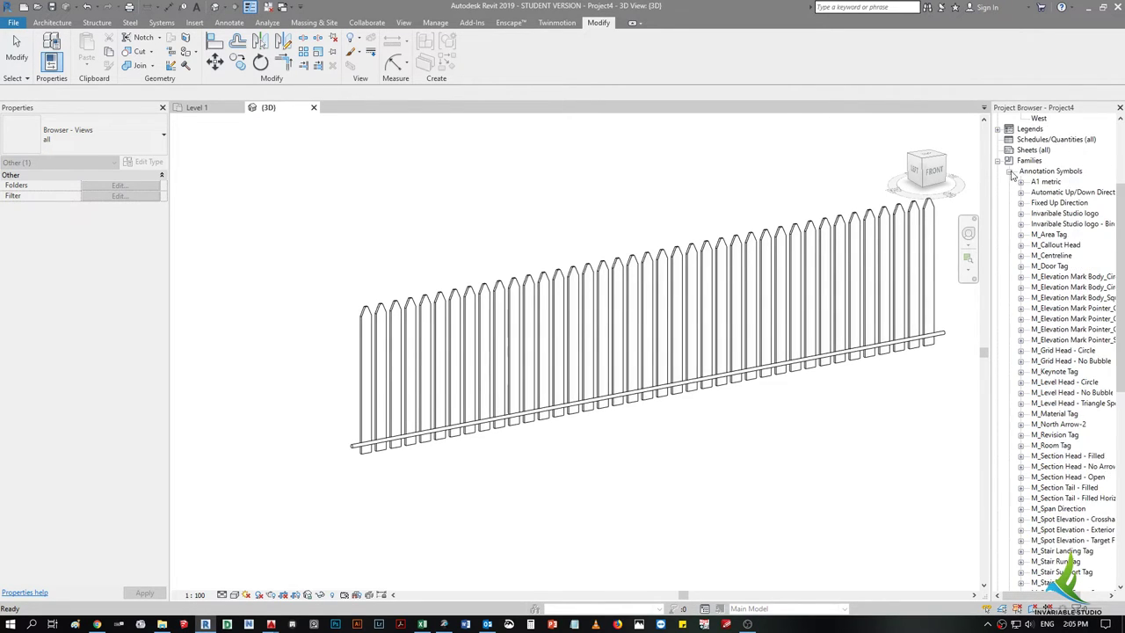
# - Collapse Annotation Symbols, expand Railings and open Bulstraor_Fance for editing
pyautogui.click(1011, 180)
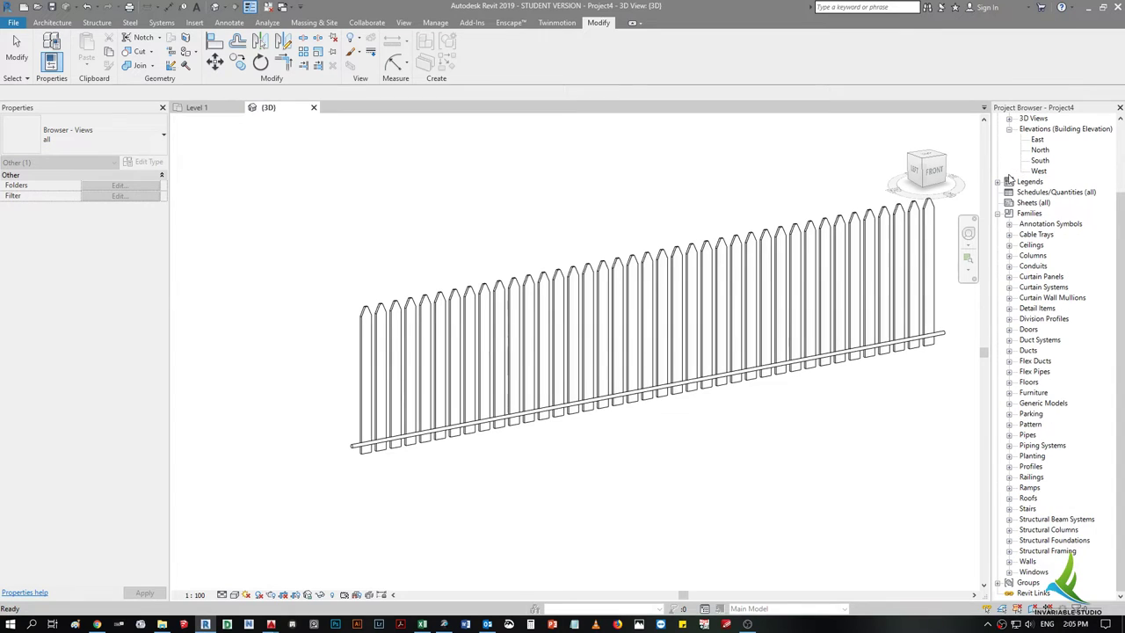
pyautogui.click(1009, 477)
pyautogui.scroll(-2, 1033, 466)
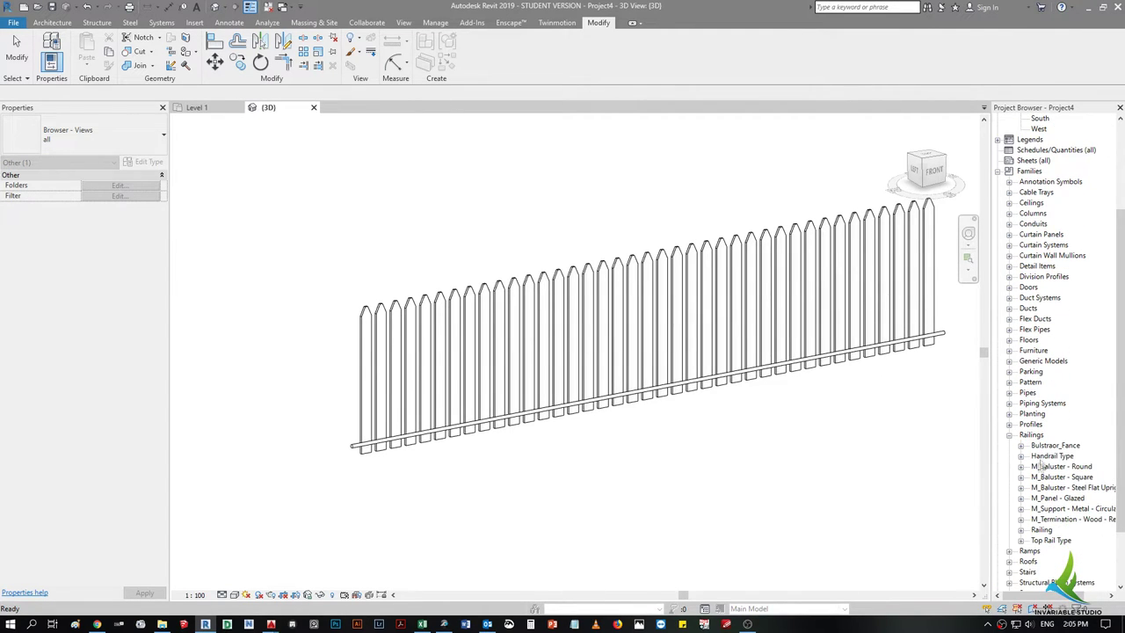
pyautogui.click(1054, 446)
pyautogui.click(1020, 445)
# - Assign the Walnut material from the library to the Bulstraor_Fance baluster extrusion
pyautogui.moveTo(1068, 455)
pyautogui.mouseDown()
pyautogui.moveTo(1049, 499)
pyautogui.moveTo(716, 330)
pyautogui.mouseUp()
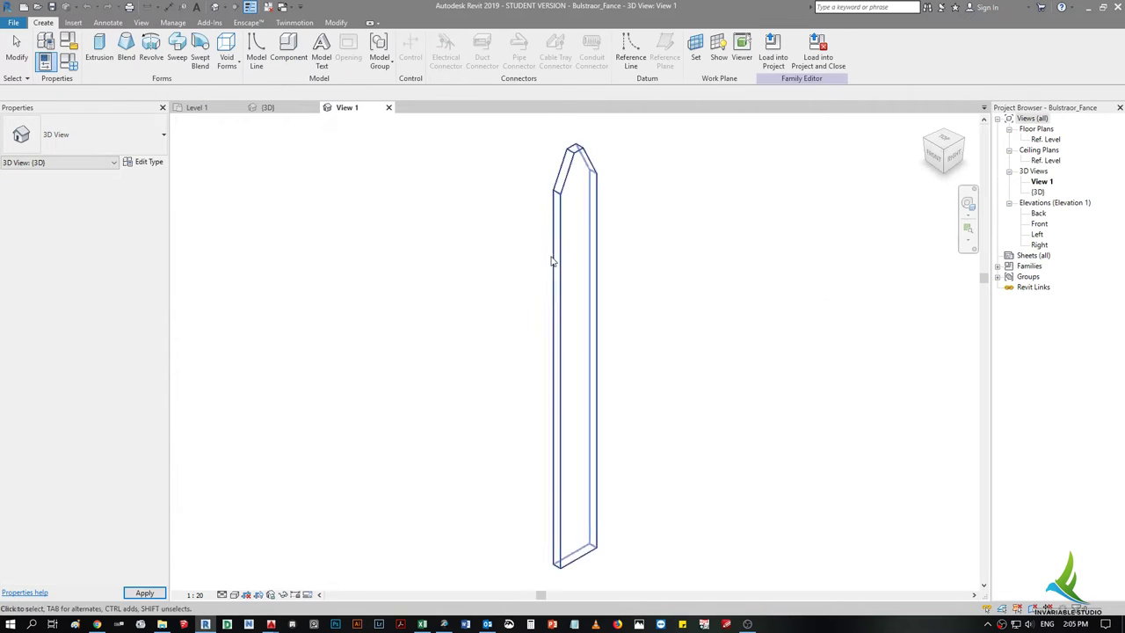
pyautogui.click(566, 272)
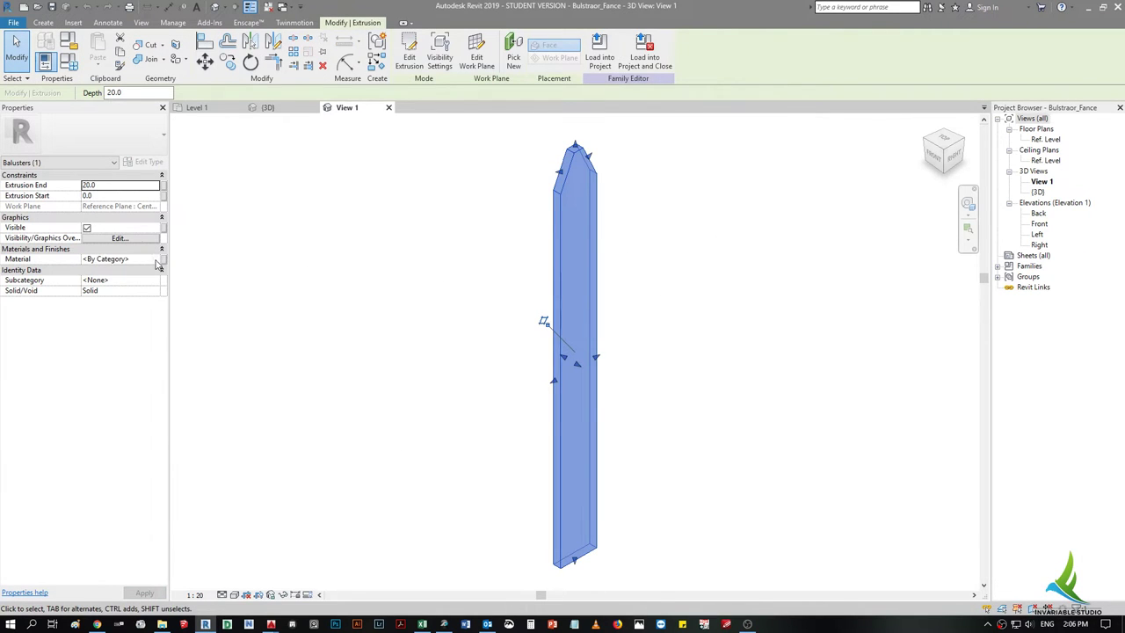
pyautogui.click(160, 259)
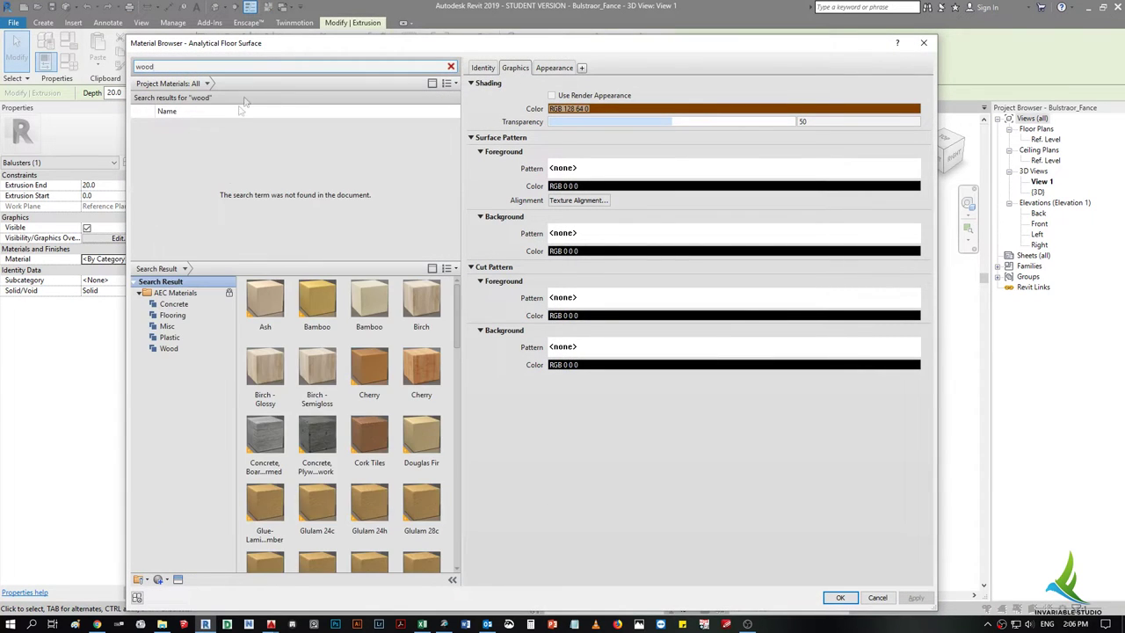
pyautogui.scroll(-5, 314, 528)
pyautogui.scroll(5, 370, 432)
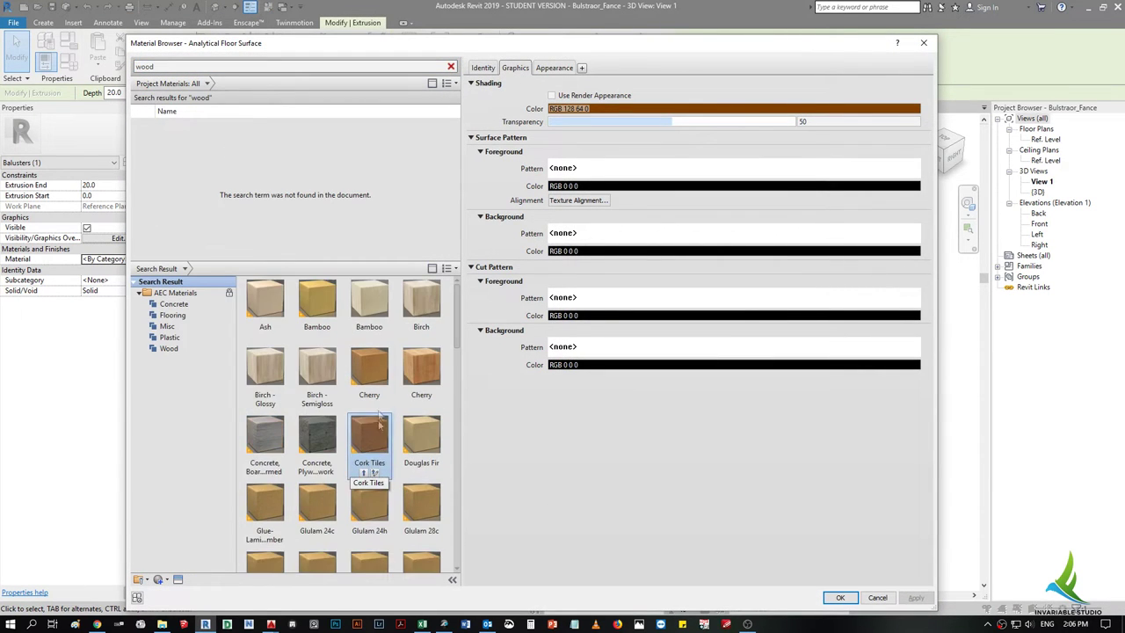
pyautogui.scroll(-5, 374, 431)
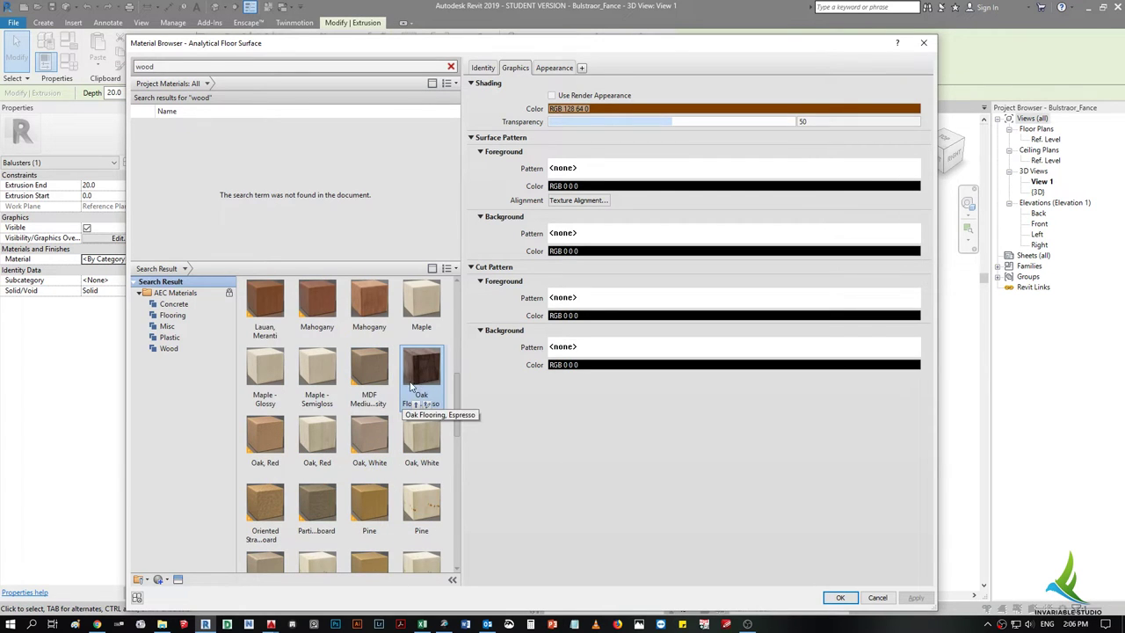
pyautogui.scroll(-3, 410, 387)
pyautogui.scroll(-3, 406, 404)
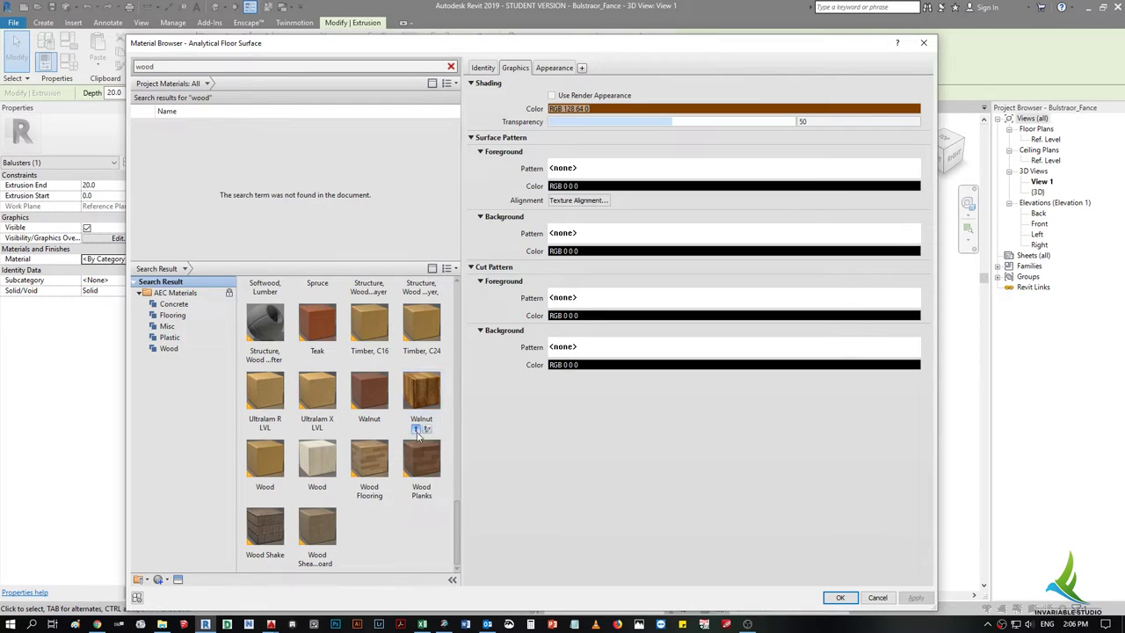
pyautogui.click(417, 430)
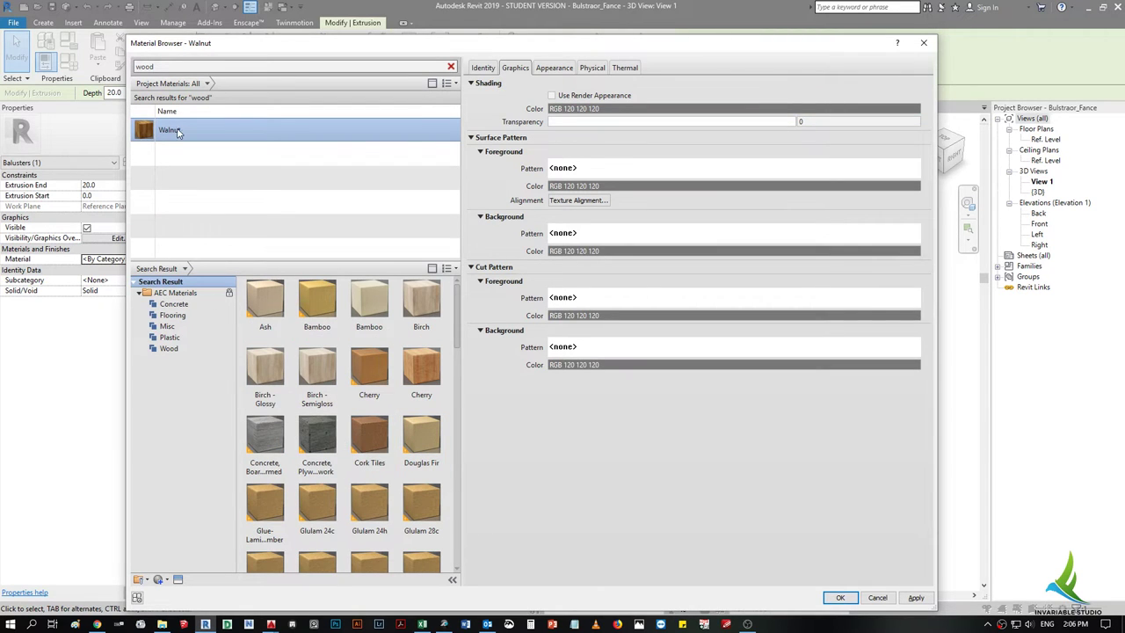
pyautogui.click(841, 600)
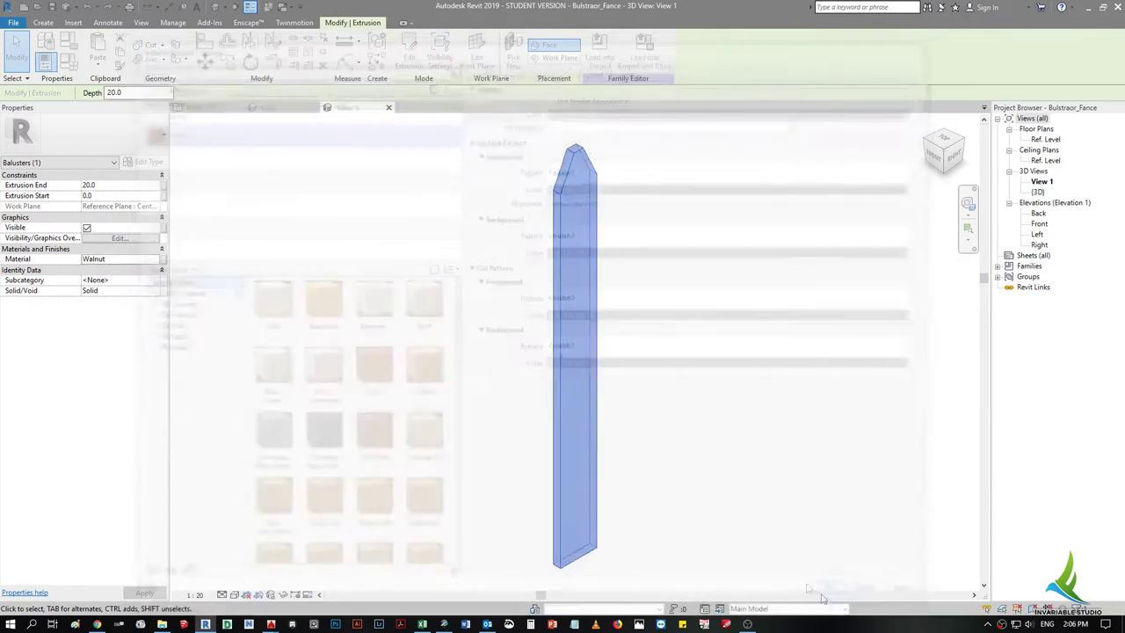
pyautogui.click(554, 51)
pyautogui.click(446, 55)
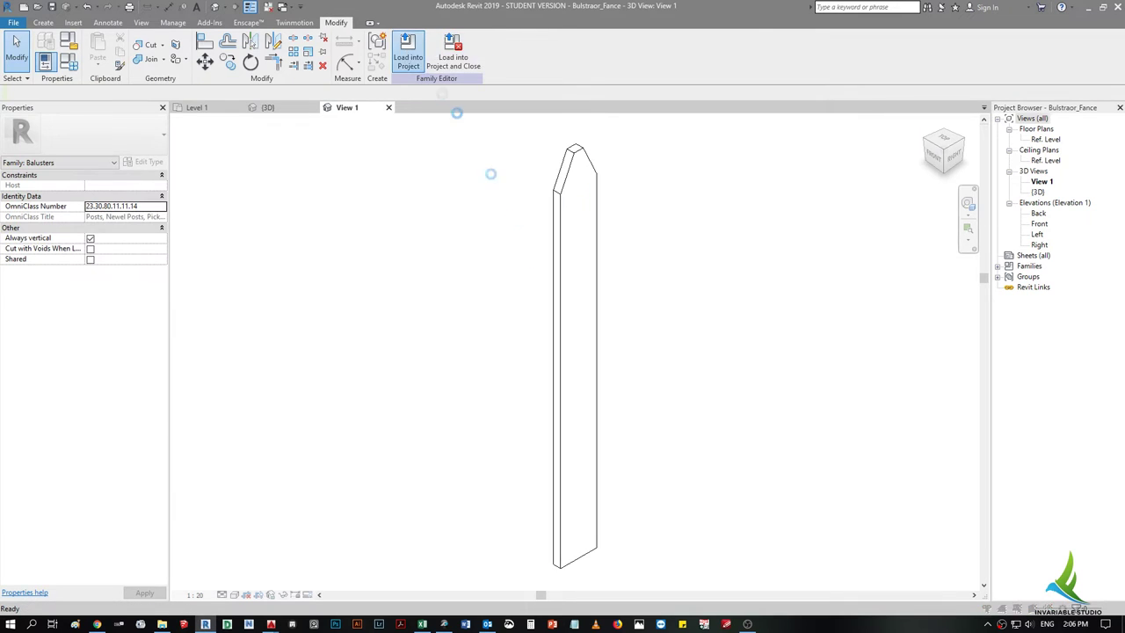
# - Overwrite the existing baluster family in the project and show the fence at Fine detail
pyautogui.click(520, 316)
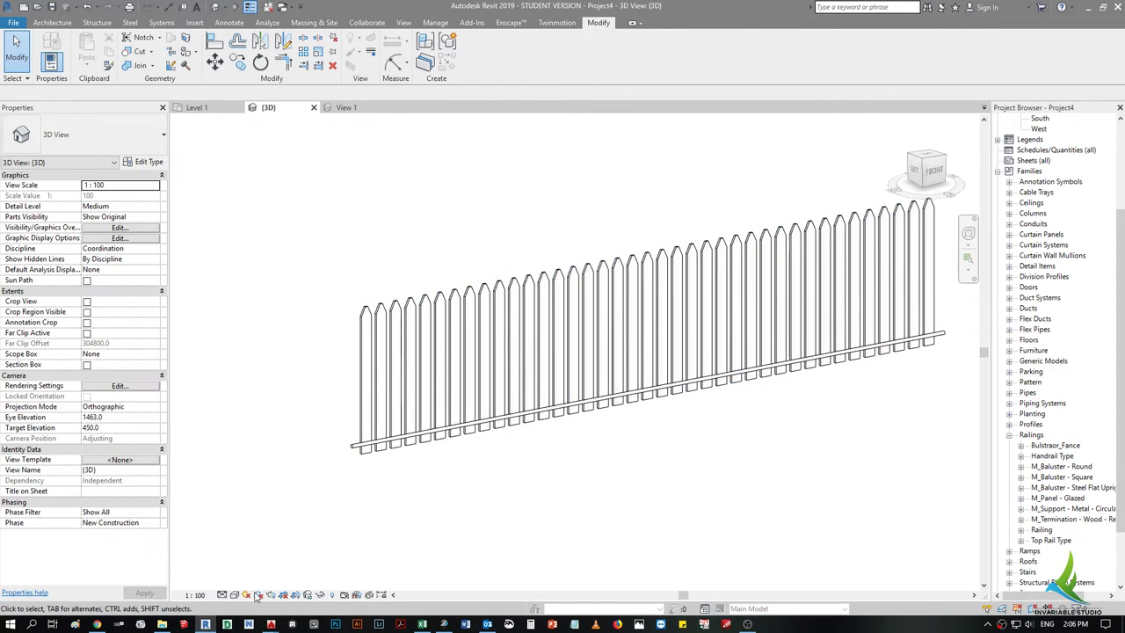
pyautogui.click(223, 595)
pyautogui.click(239, 589)
pyautogui.click(234, 595)
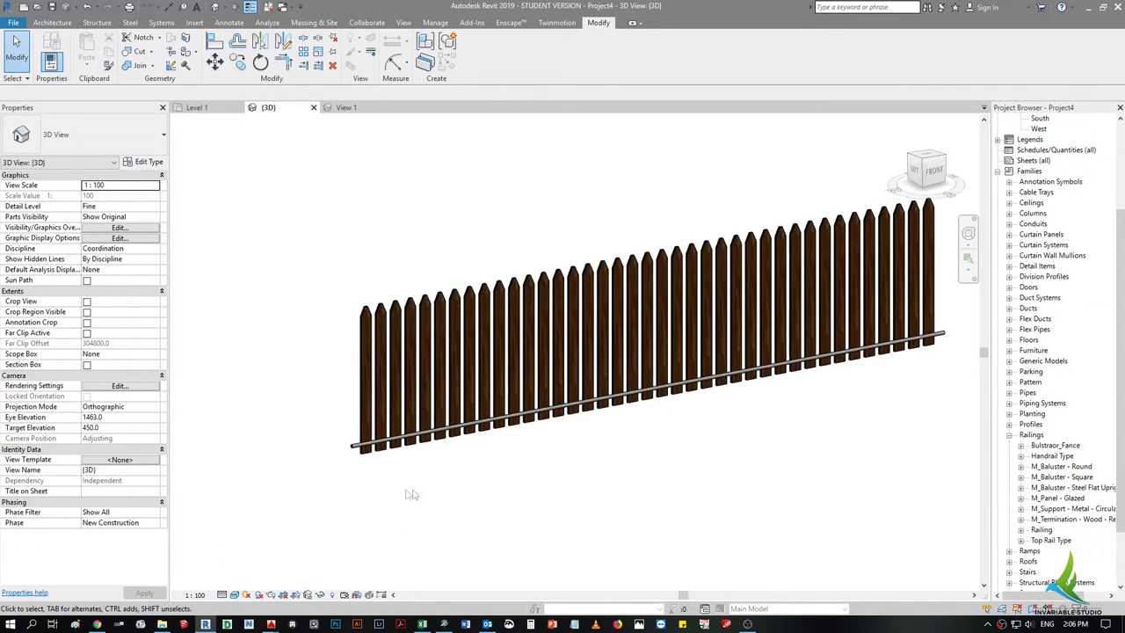
pyautogui.scroll(5, 414, 387)
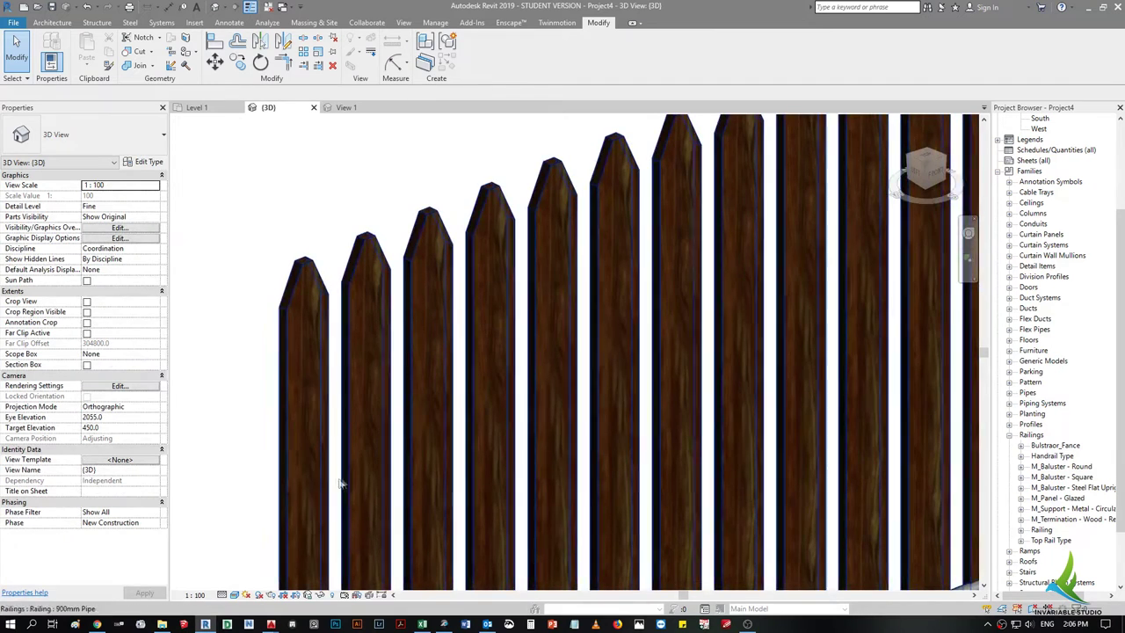
# - Show the fence in Realistic style with photographic exposure turned on
pyautogui.click(234, 595)
pyautogui.click(263, 503)
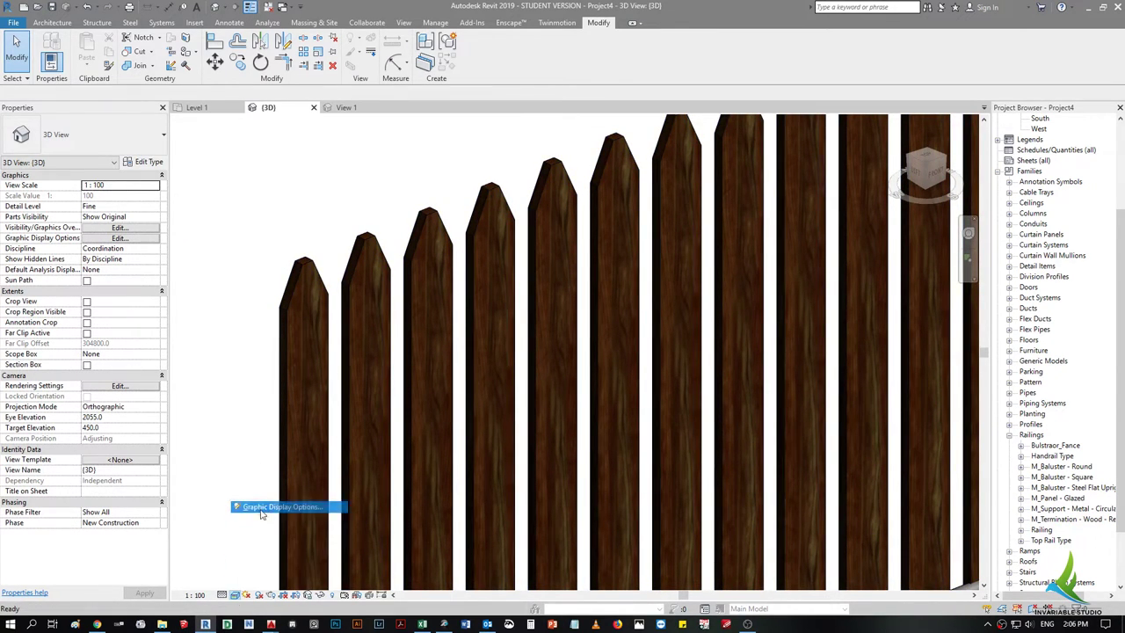
pyautogui.click(629, 219)
pyautogui.click(691, 232)
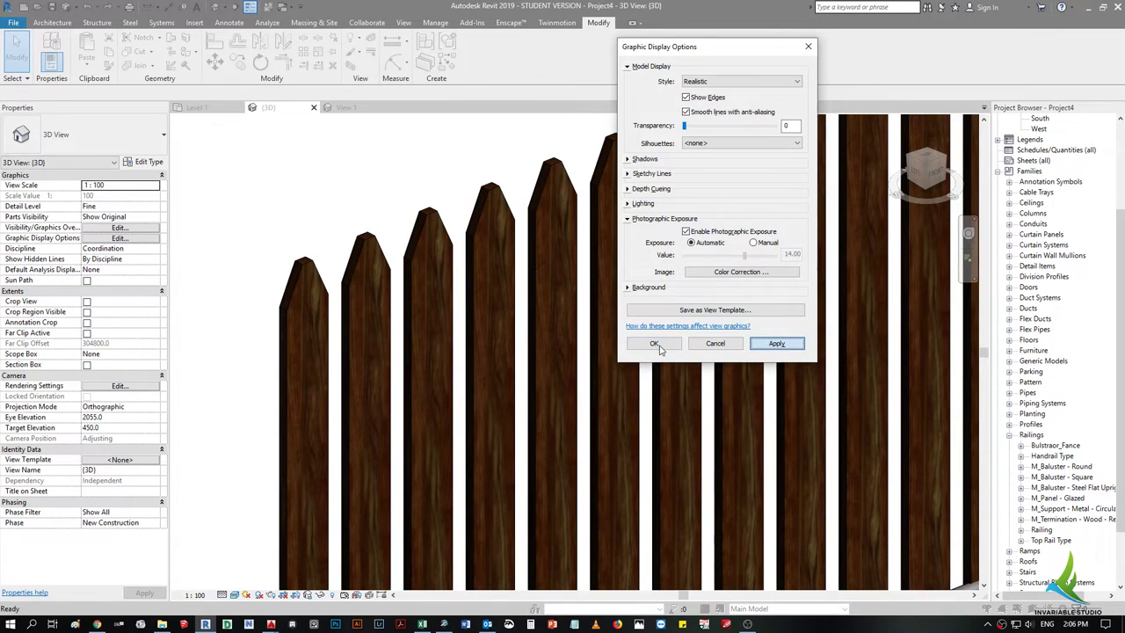
pyautogui.click(659, 347)
pyautogui.keyDown('shift'); pyautogui.moveTo(518, 352); pyautogui.dragTo(571, 361, button='middle'); pyautogui.keyUp('shift')
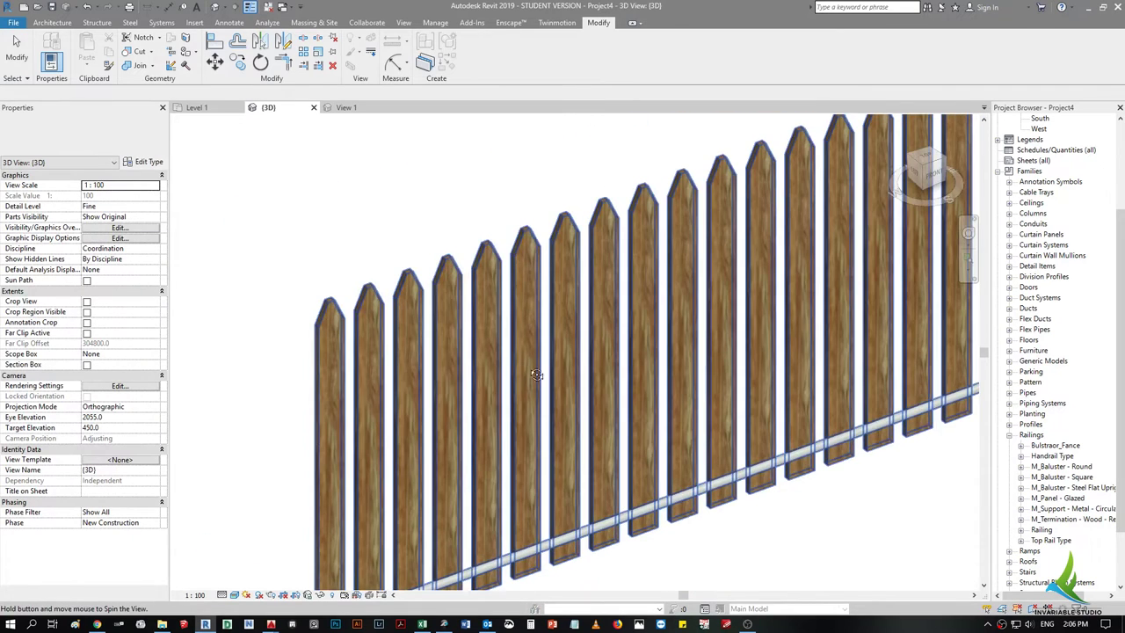
# - Switch the fence display to Shaded, then Hidden Line
pyautogui.click(234, 595)
pyautogui.click(262, 547)
pyautogui.click(233, 595)
pyautogui.click(263, 534)
pyautogui.keyDown('shift'); pyautogui.moveTo(374, 466); pyautogui.dragTo(395, 463, button='middle'); pyautogui.keyUp('shift')
pyautogui.scroll(2, 299, 554)
pyautogui.scroll(2, 299, 553)
pyautogui.scroll(2, 299, 554)
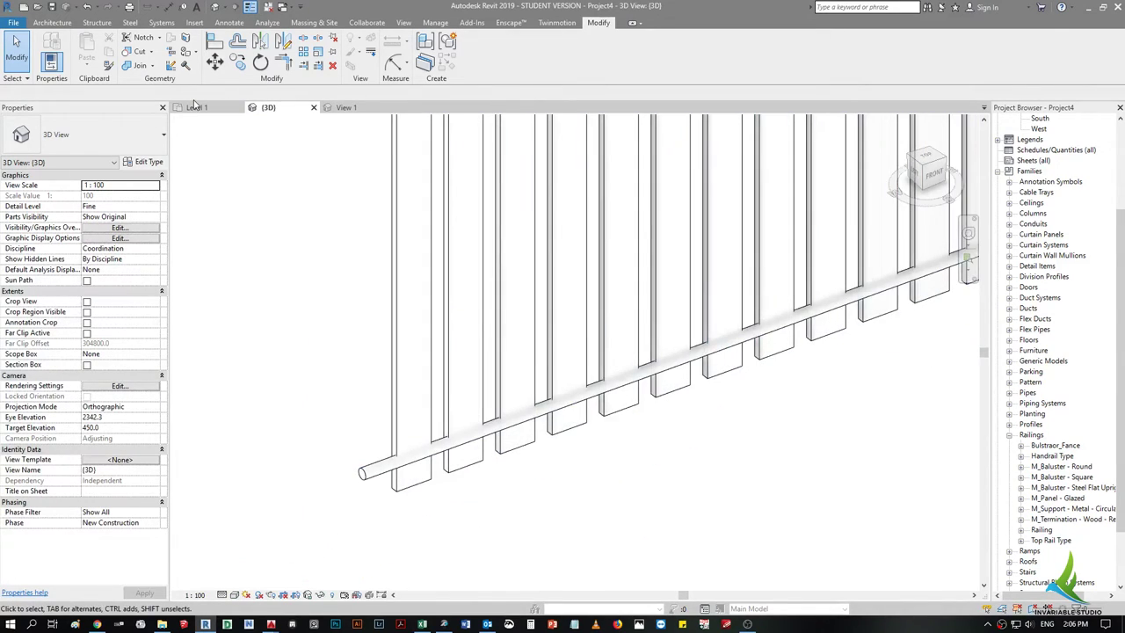
# - Close the baluster family's View 1, leaving Project4's 3D fence view showing
pyautogui.click(195, 107)
pyautogui.scroll(3, 273, 241)
pyautogui.scroll(2, 333, 329)
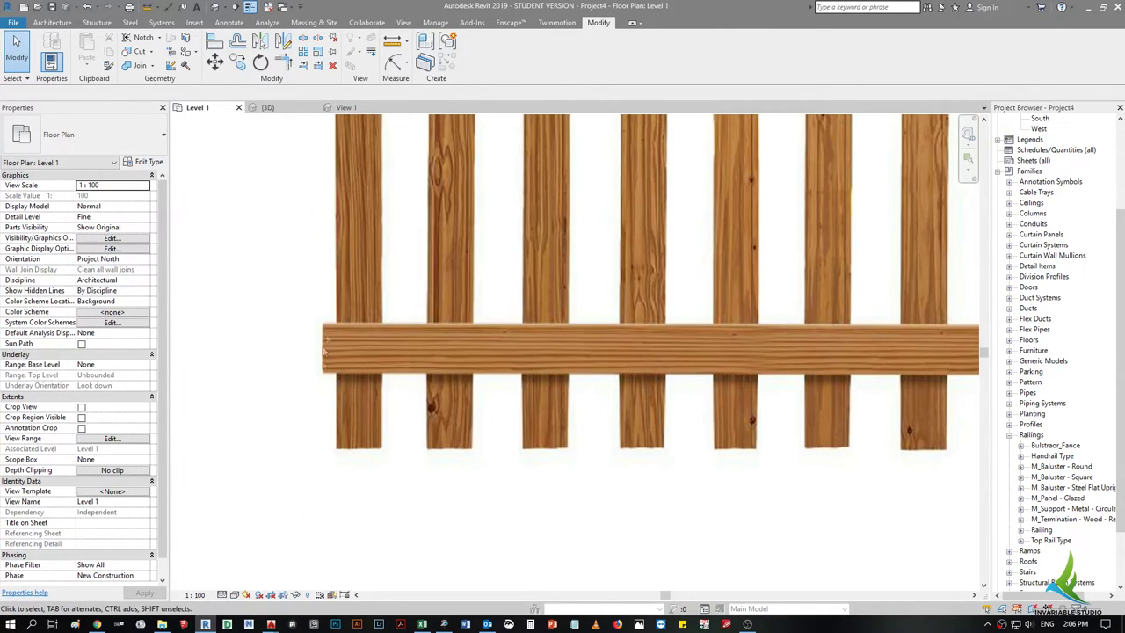
pyautogui.scroll(-3, 333, 330)
pyautogui.click(345, 107)
pyautogui.click(268, 107)
pyautogui.click(346, 108)
pyautogui.click(389, 107)
pyautogui.click(586, 319)
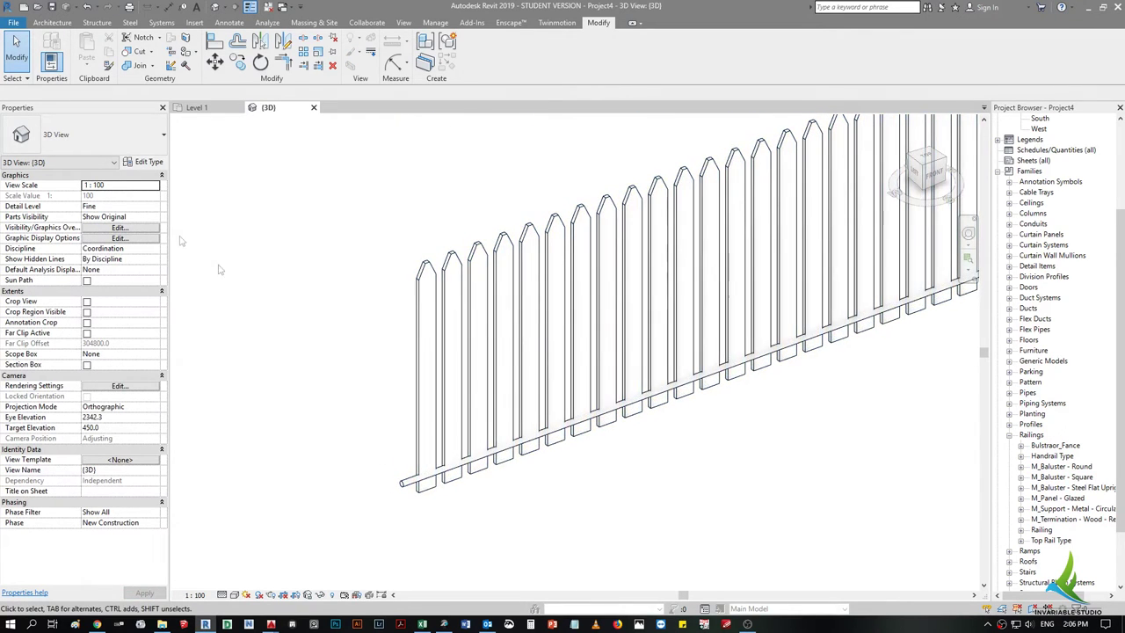
# - Check the fence railing's rail structure, keeping Trail 1 on the M_Circular Handrail : 30mm profile
pyautogui.click(421, 318)
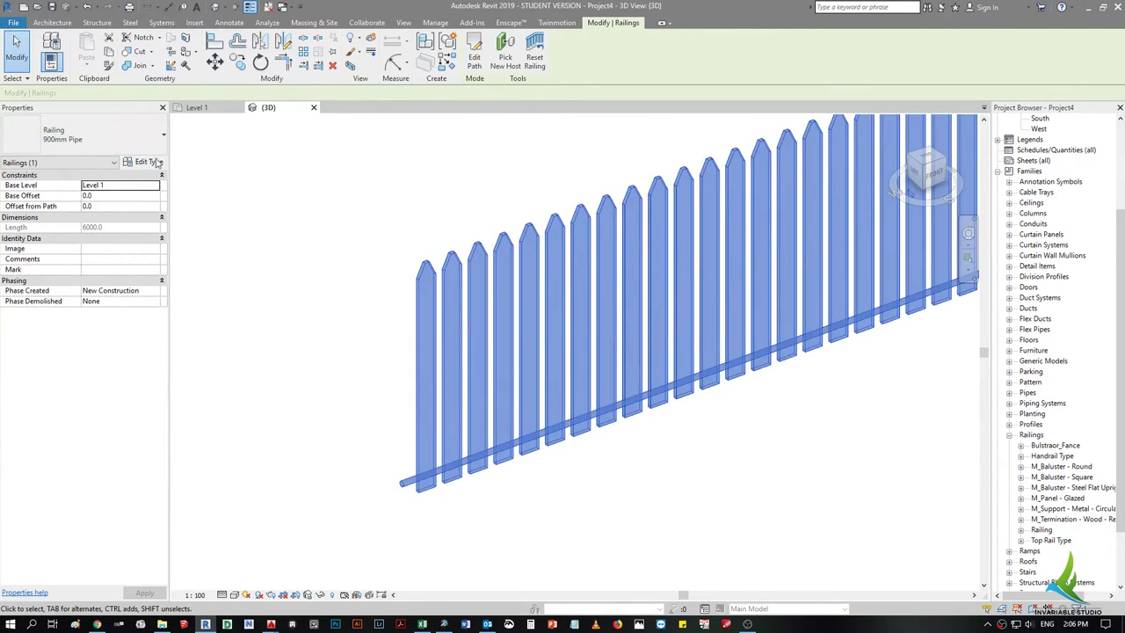
pyautogui.click(145, 163)
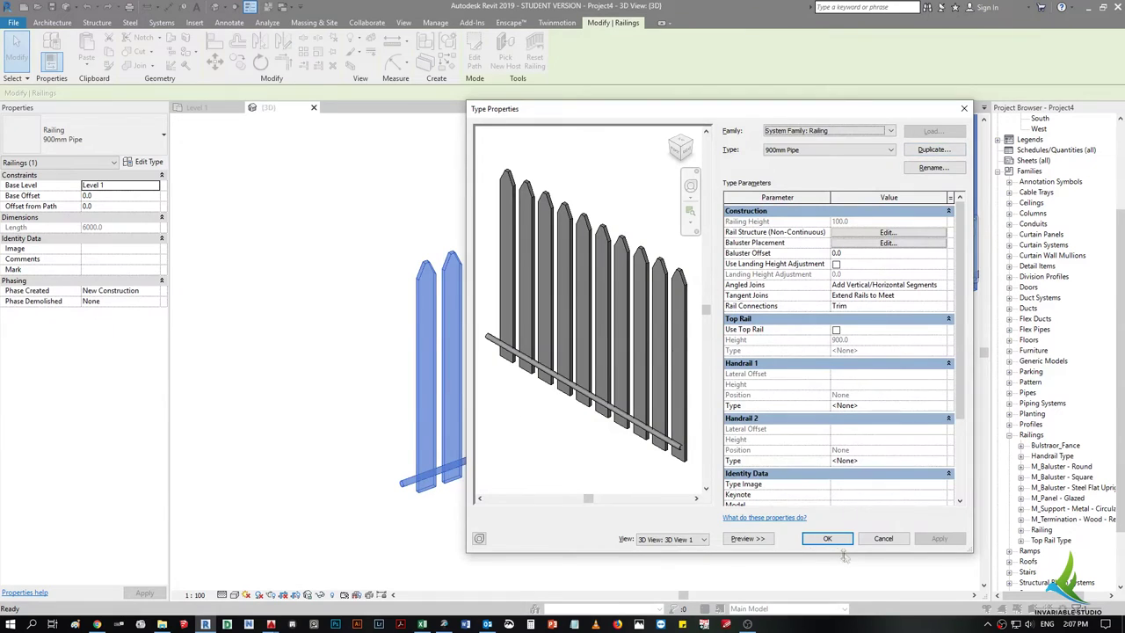
pyautogui.click(887, 232)
pyautogui.click(726, 188)
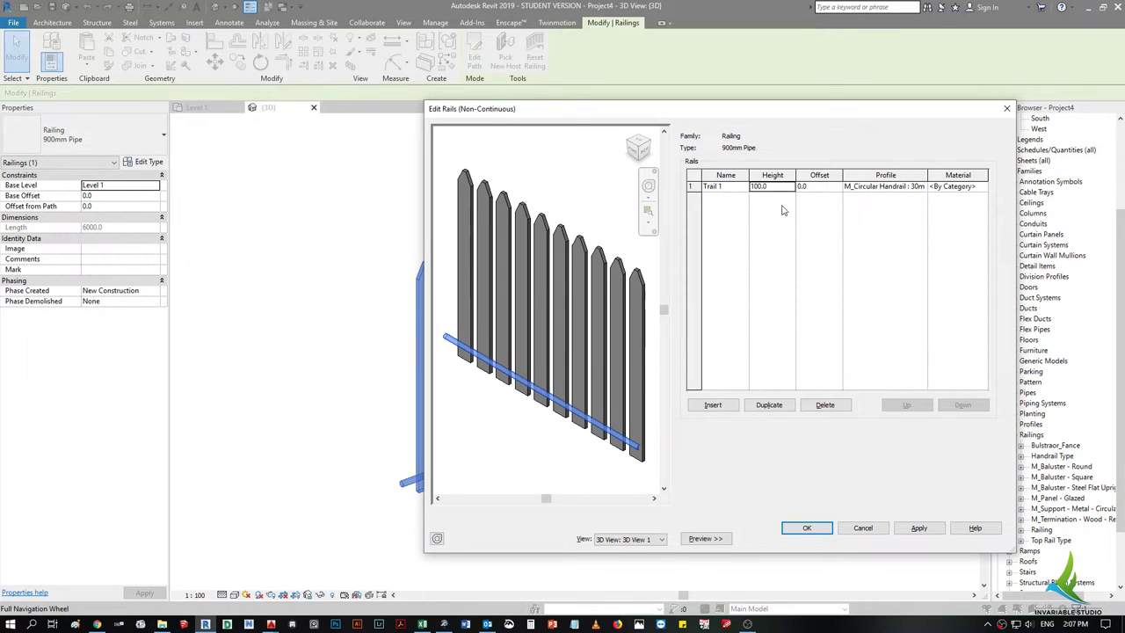
pyautogui.click(922, 187)
pyautogui.scroll(-1, 880, 227)
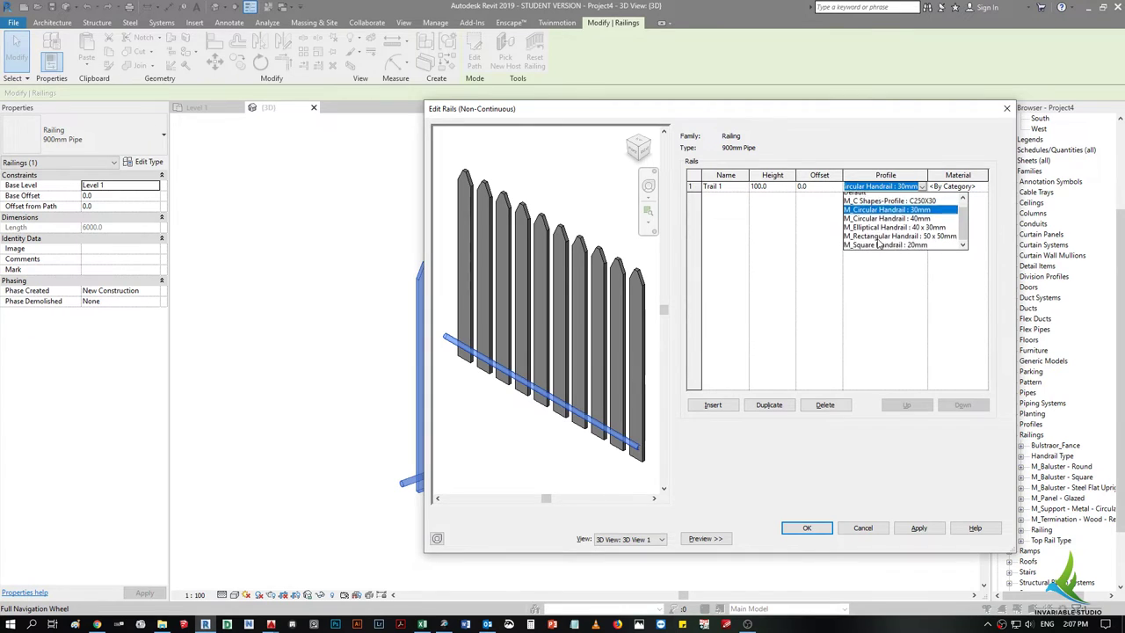
pyautogui.click(860, 233)
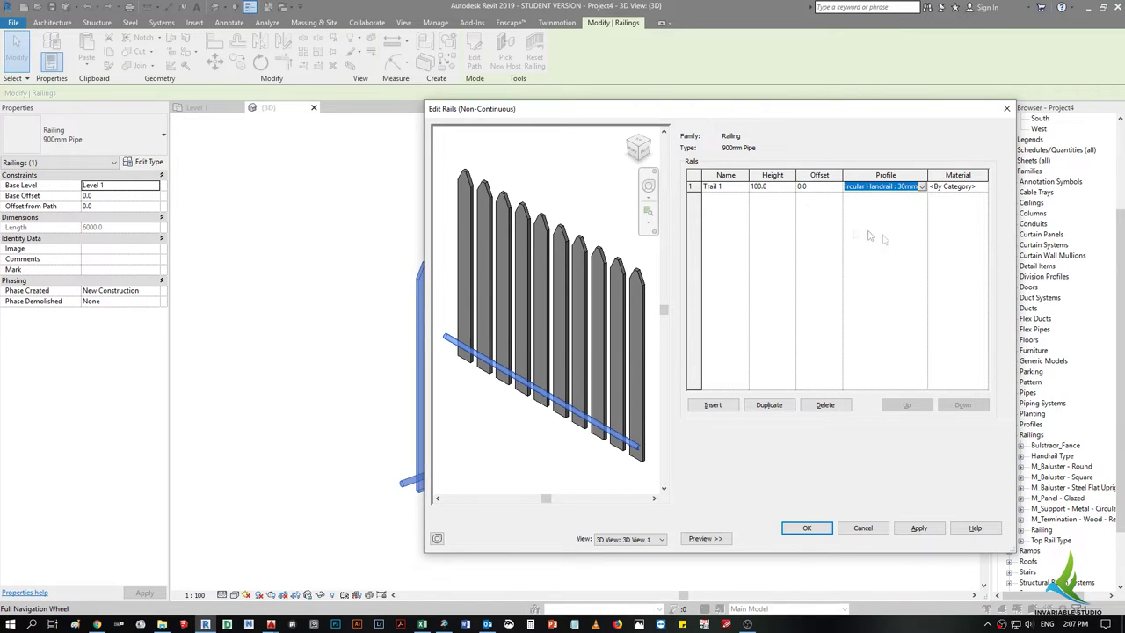
pyautogui.click(806, 529)
pyautogui.click(820, 535)
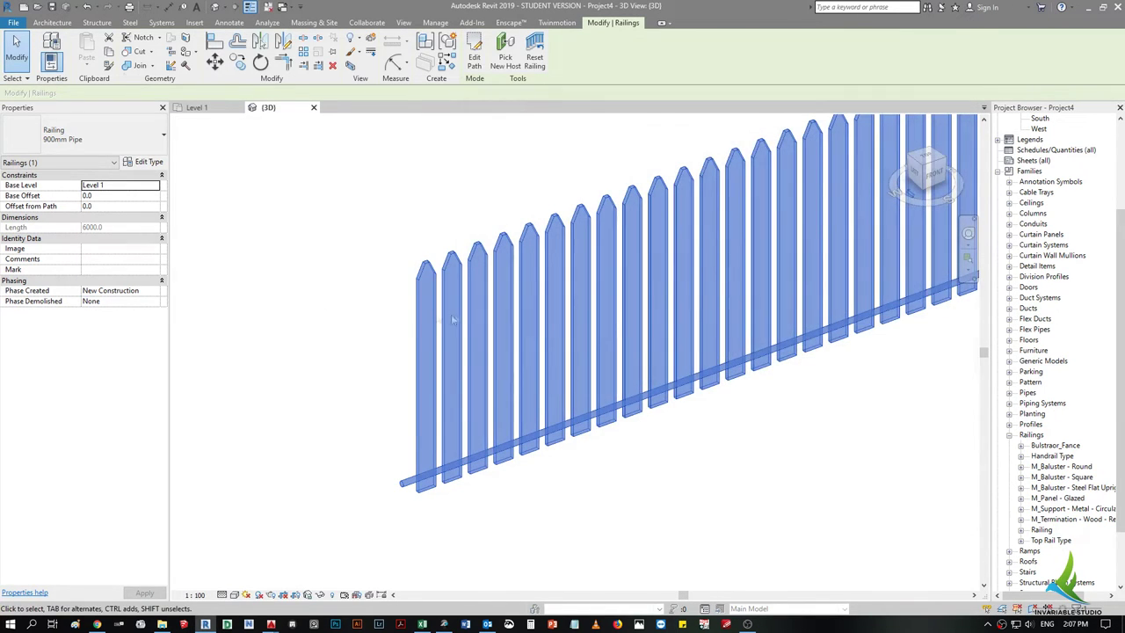
pyautogui.click(14, 23)
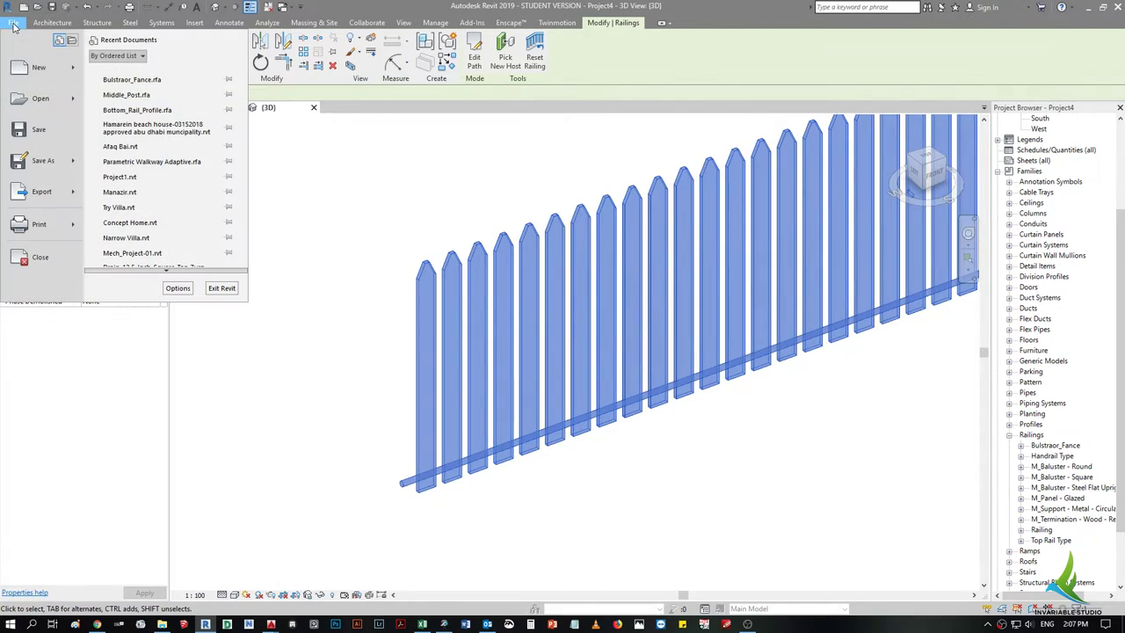
# - Start a new family from the Metric Profile template
pyautogui.click(14, 24)
pyautogui.click(14, 24)
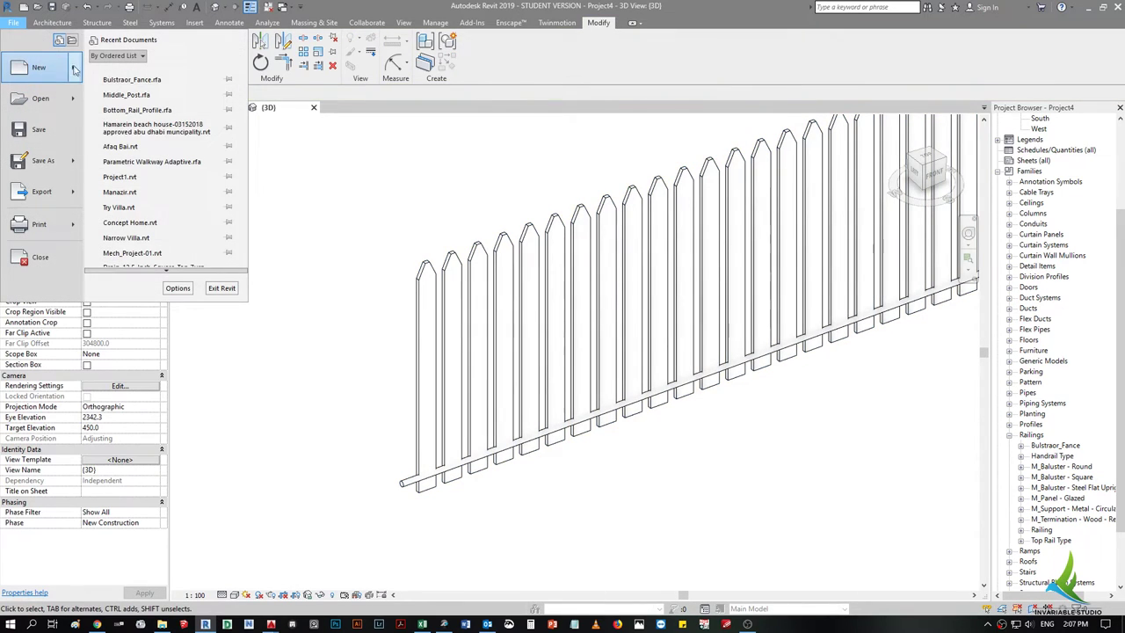
pyautogui.moveTo(39, 68)
pyautogui.click(189, 101)
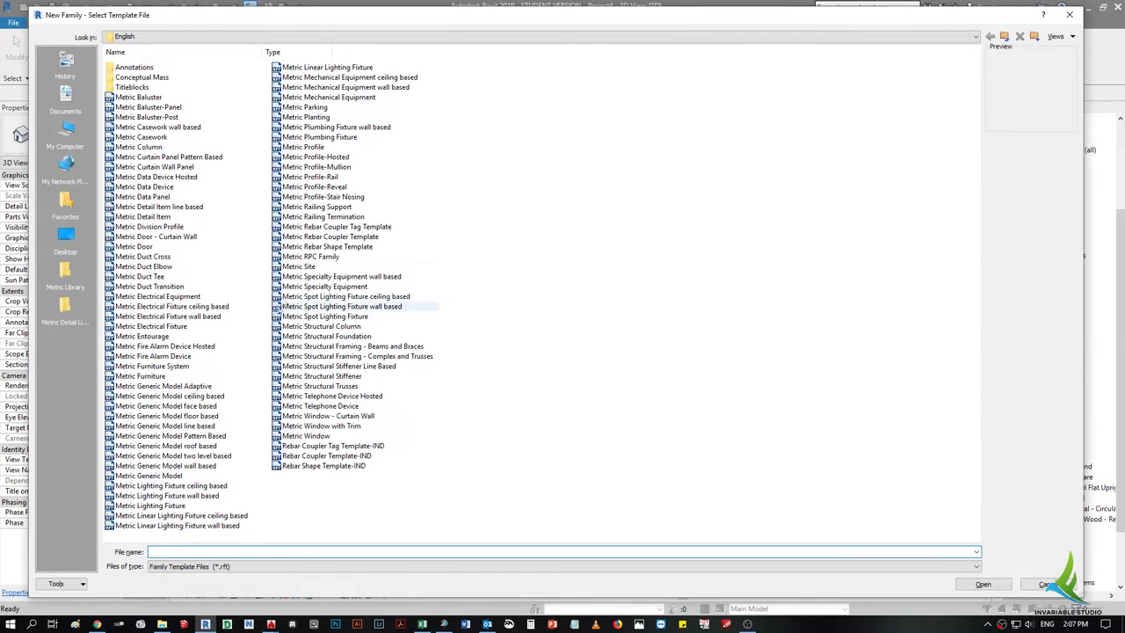
pyautogui.doubleClick(304, 146)
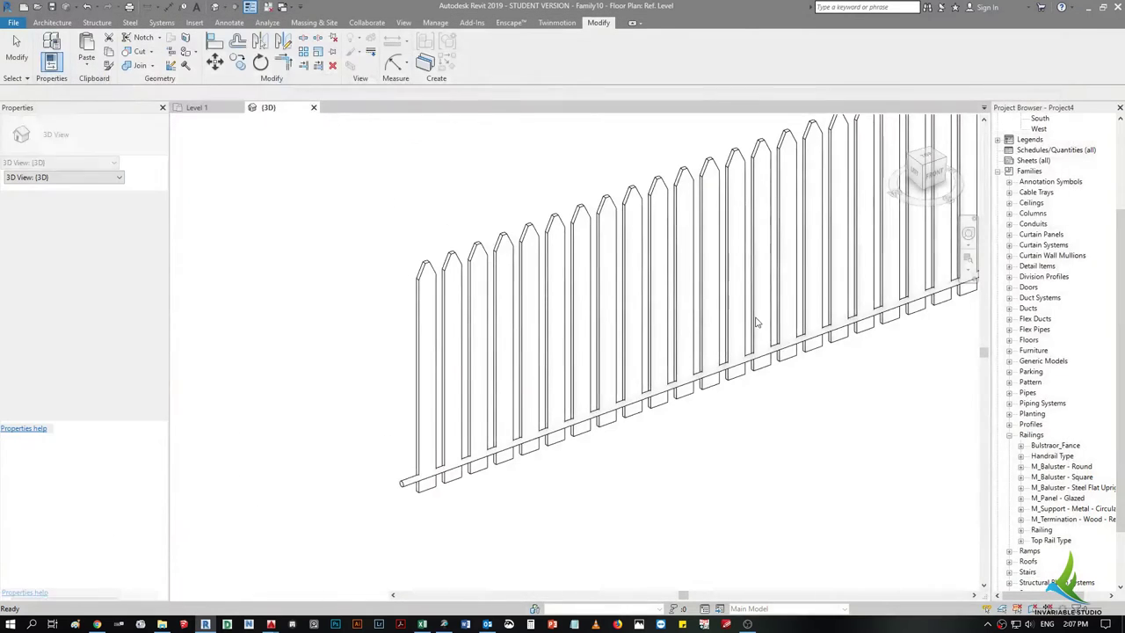
# - Draw a rectangle with profile lines
pyautogui.scroll(2, 572, 338)
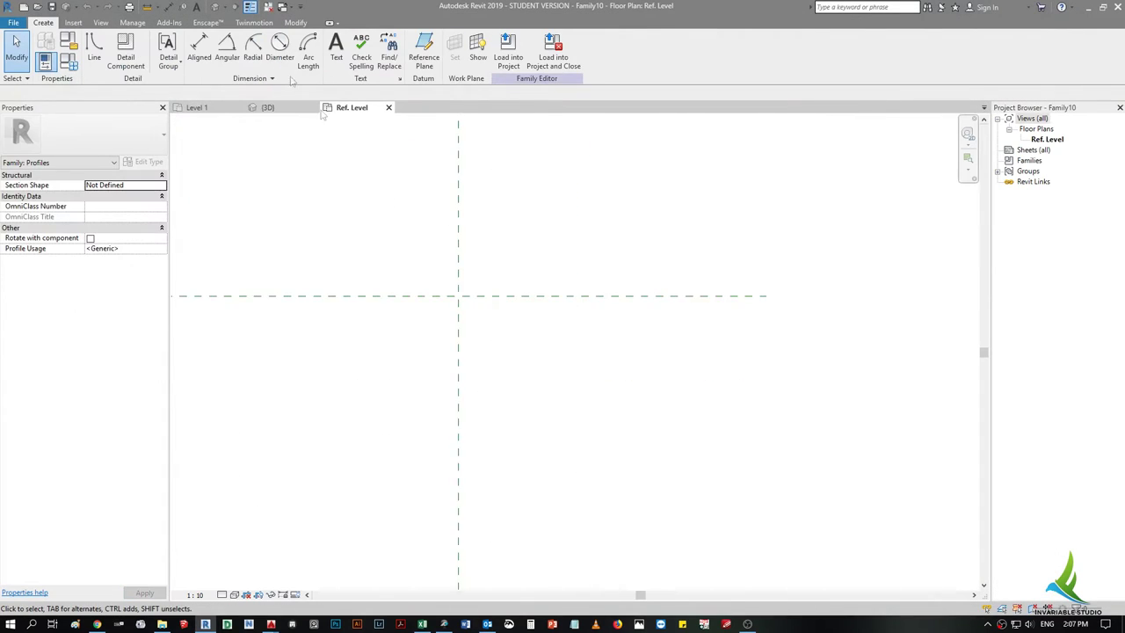
pyautogui.click(94, 49)
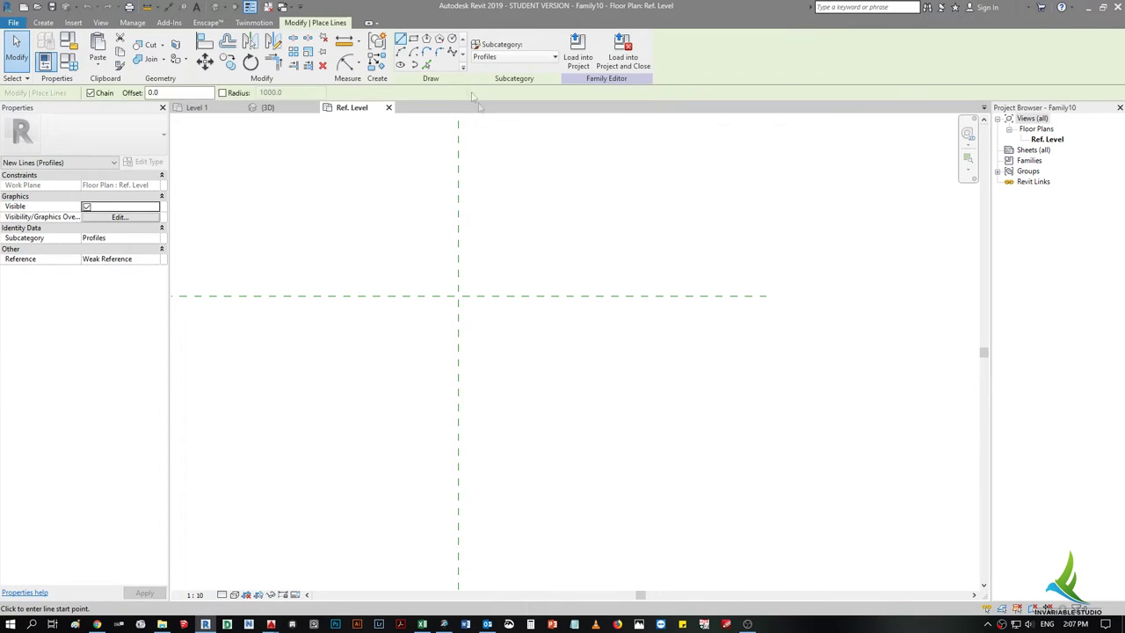
pyautogui.click(489, 270)
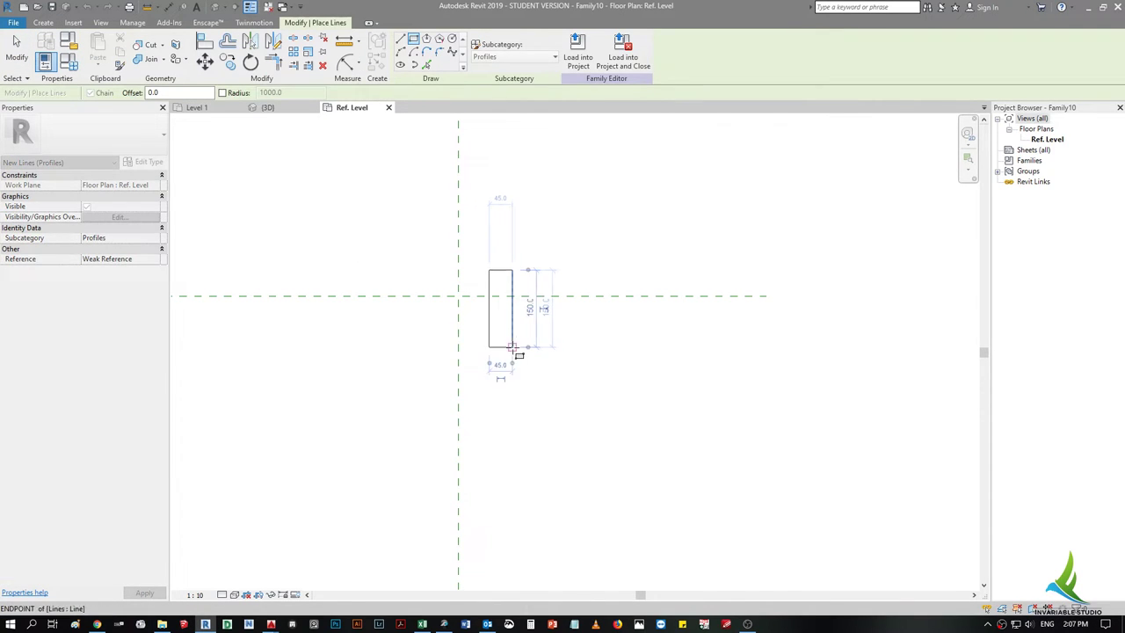
pyautogui.click(512, 348)
pyautogui.press('Escape')
pyautogui.press('Escape')
# - Change the rectangle's 45.0 width dimension to 20
pyautogui.scroll(2, 506, 311)
pyautogui.click(527, 352)
pyautogui.click(507, 420)
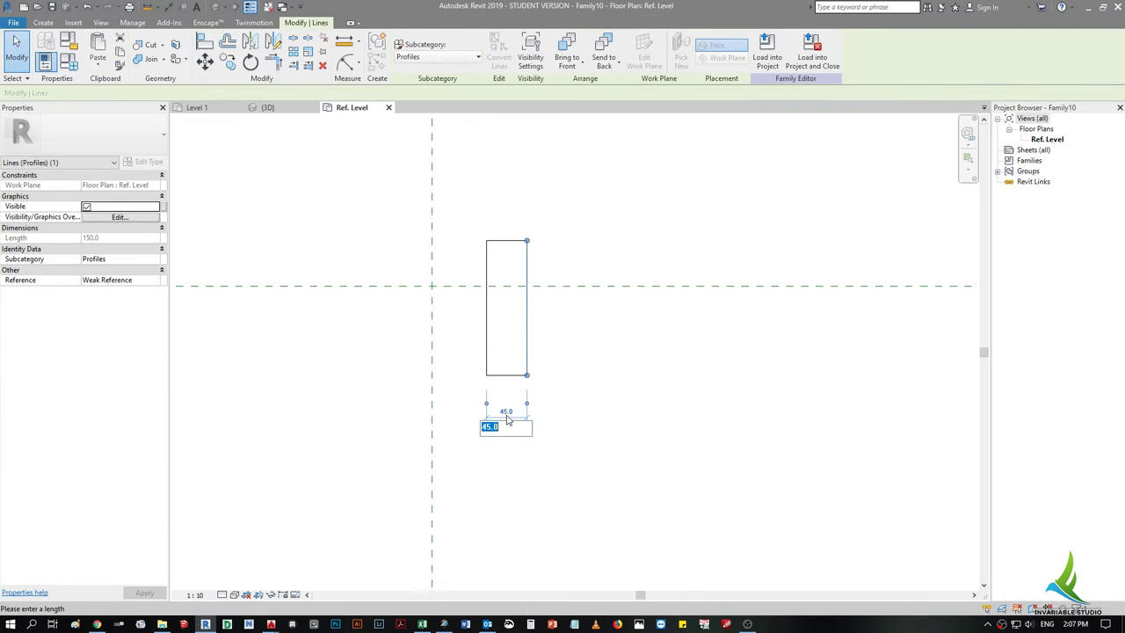
pyautogui.write('0')
pyautogui.press('Return')
pyautogui.click(496, 387)
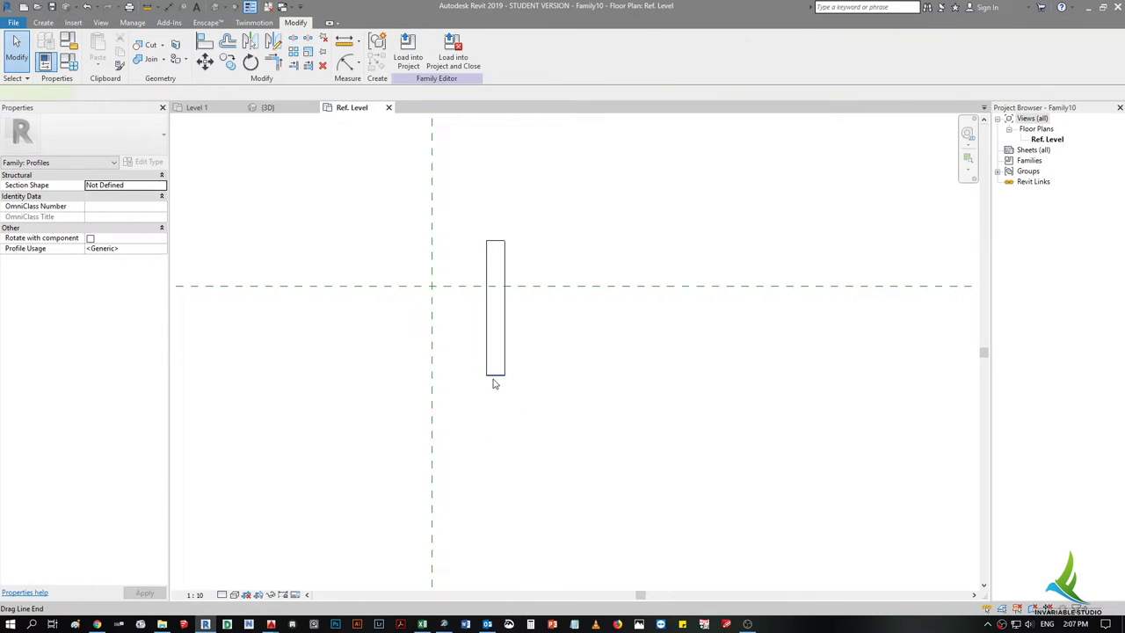
# - Change the rectangle's 150.0 length dimension to 100
pyautogui.scroll(2, 494, 376)
pyautogui.click(494, 375)
pyautogui.moveTo(494, 375); pyautogui.dragTo(497, 441, button='middle')
pyautogui.click(440, 338)
pyautogui.write('00')
pyautogui.press('Return')
pyautogui.click(492, 206)
# - Move all four rectangle lines toward the reference planes
pyautogui.moveTo(452, 183); pyautogui.dragTo(655, 547)
pyautogui.click(204, 60)
pyautogui.click(484, 304)
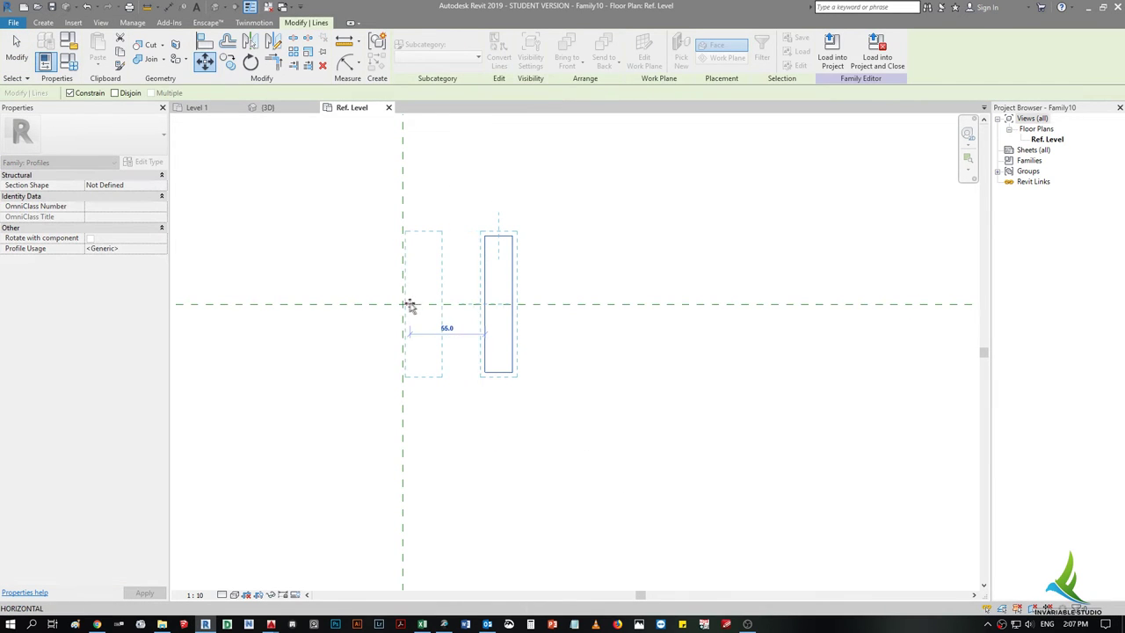
pyautogui.scroll(2, 401, 305)
pyautogui.scroll(2, 402, 305)
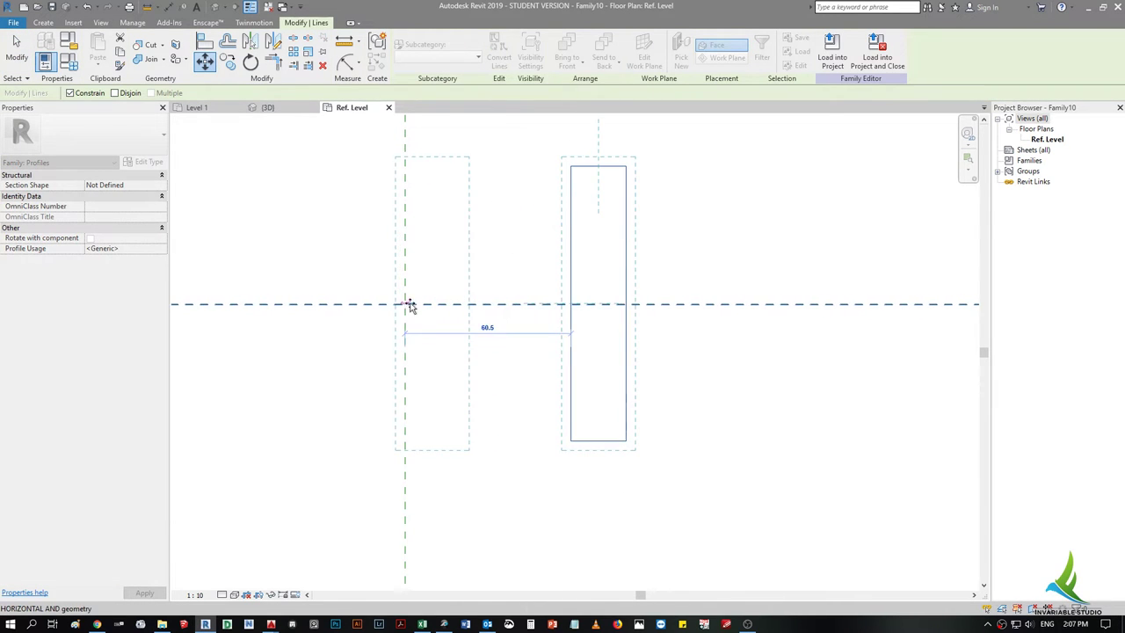
pyautogui.click(524, 258)
pyautogui.scroll(-2, 551, 267)
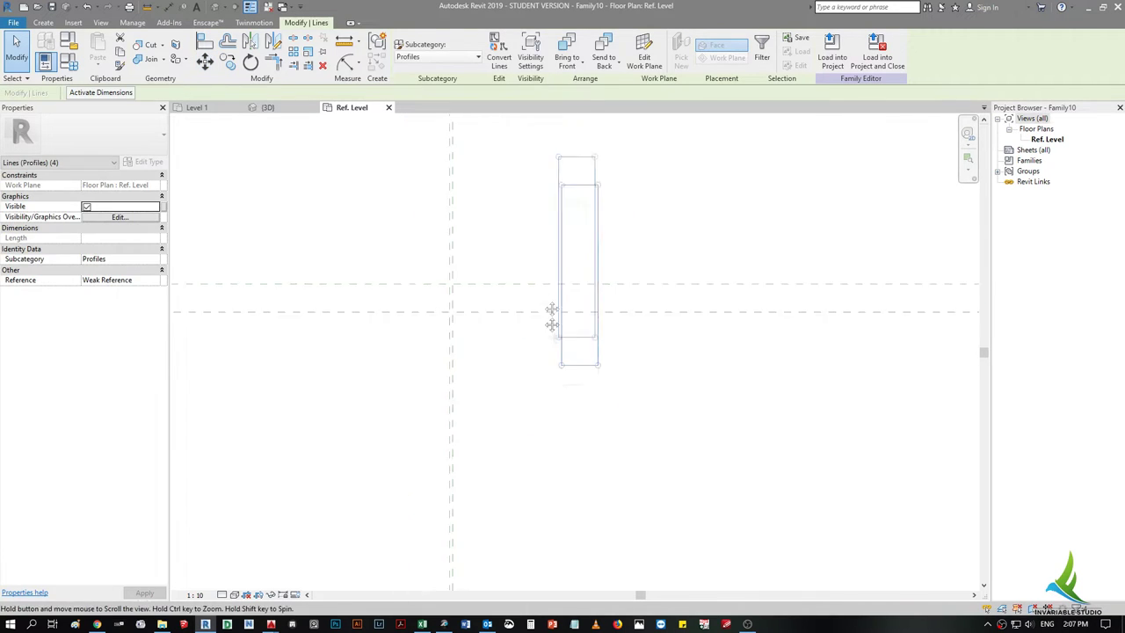
# - Reposition the rectangle so it sits centred on the reference-plane crossing
pyautogui.click(205, 62)
pyautogui.click(567, 326)
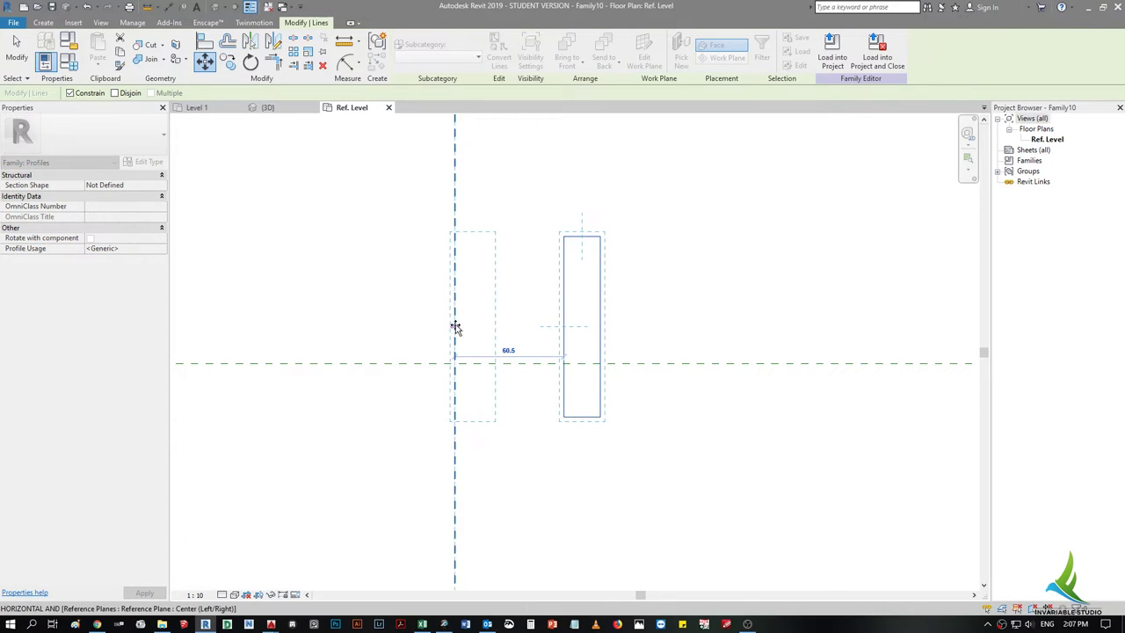
pyautogui.click(456, 327)
pyautogui.moveTo(419, 210); pyautogui.dragTo(573, 486)
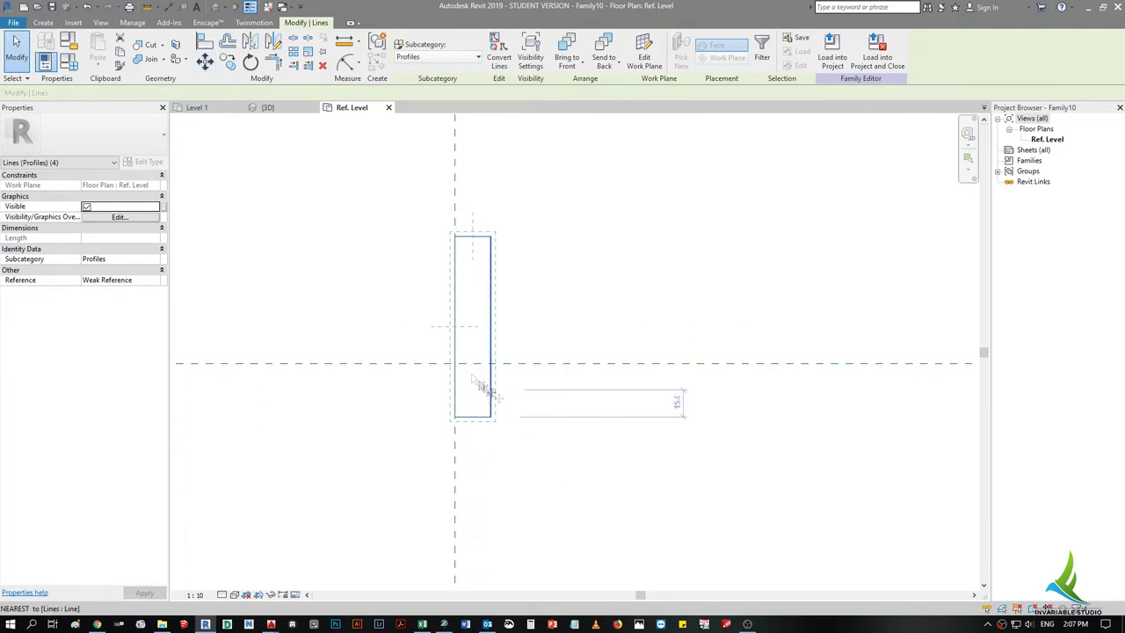
pyautogui.press('m')
pyautogui.press('v')
pyautogui.click(455, 326)
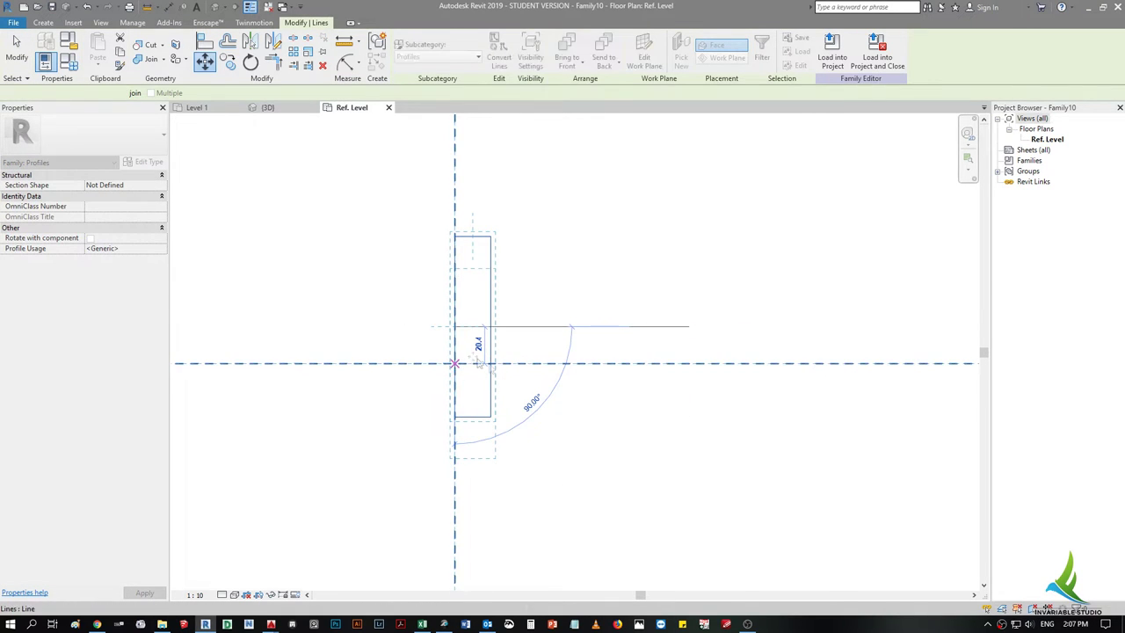
pyautogui.click(473, 356)
pyautogui.scroll(-2, 492, 421)
pyautogui.scroll(1, 572, 319)
pyautogui.scroll(1, 515, 346)
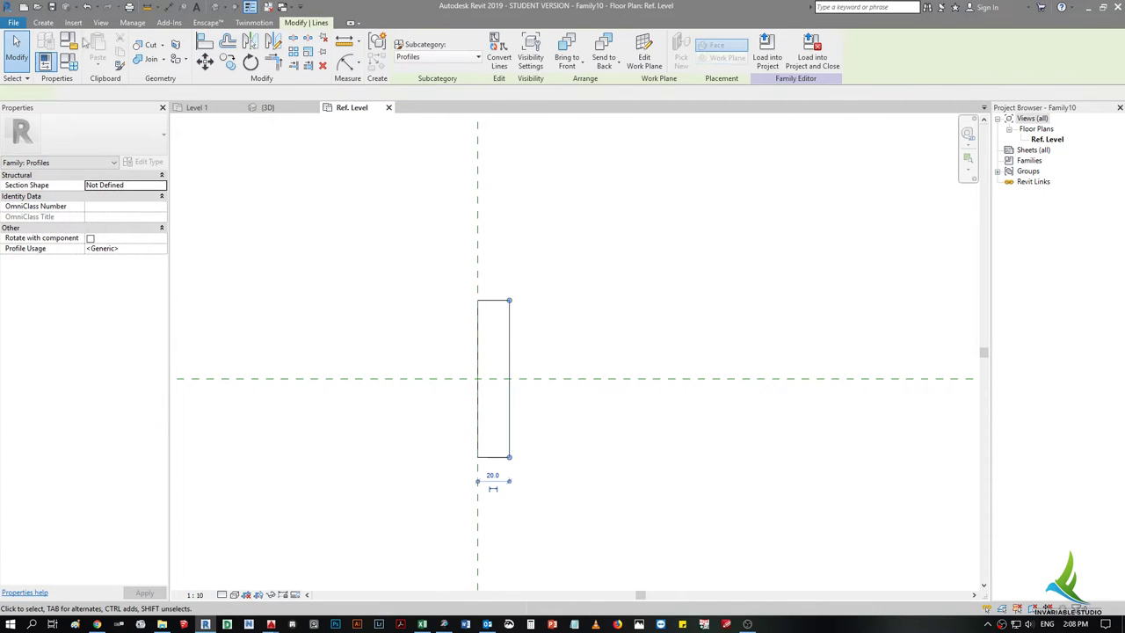
# - Set up the Fillet Arc line tool with a 5.0 radius
pyautogui.click(509, 309)
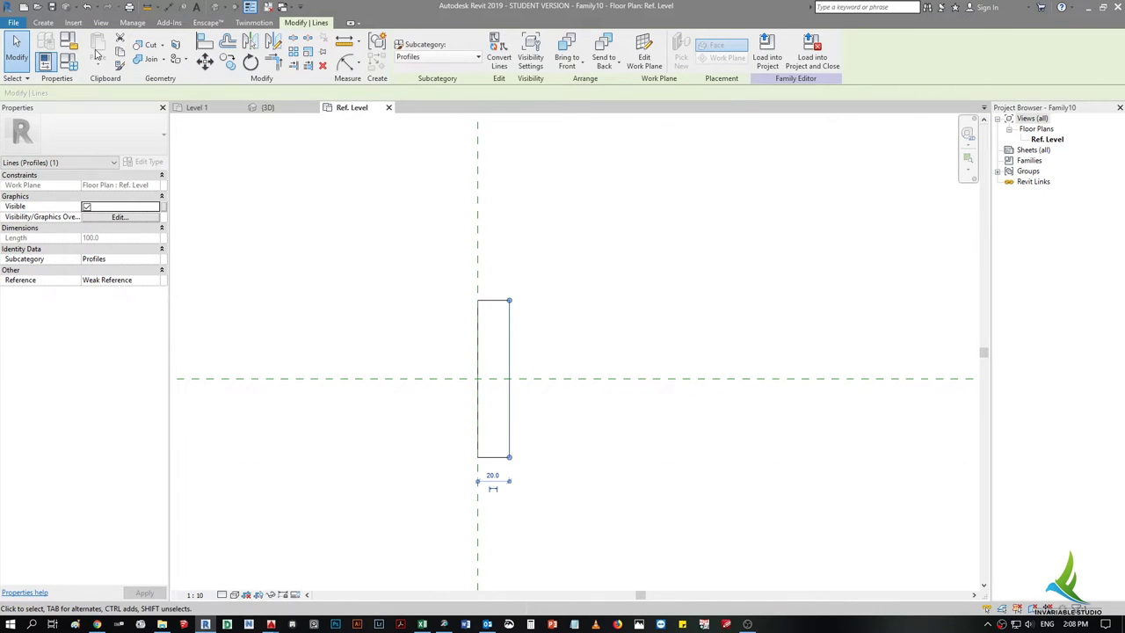
pyautogui.click(43, 22)
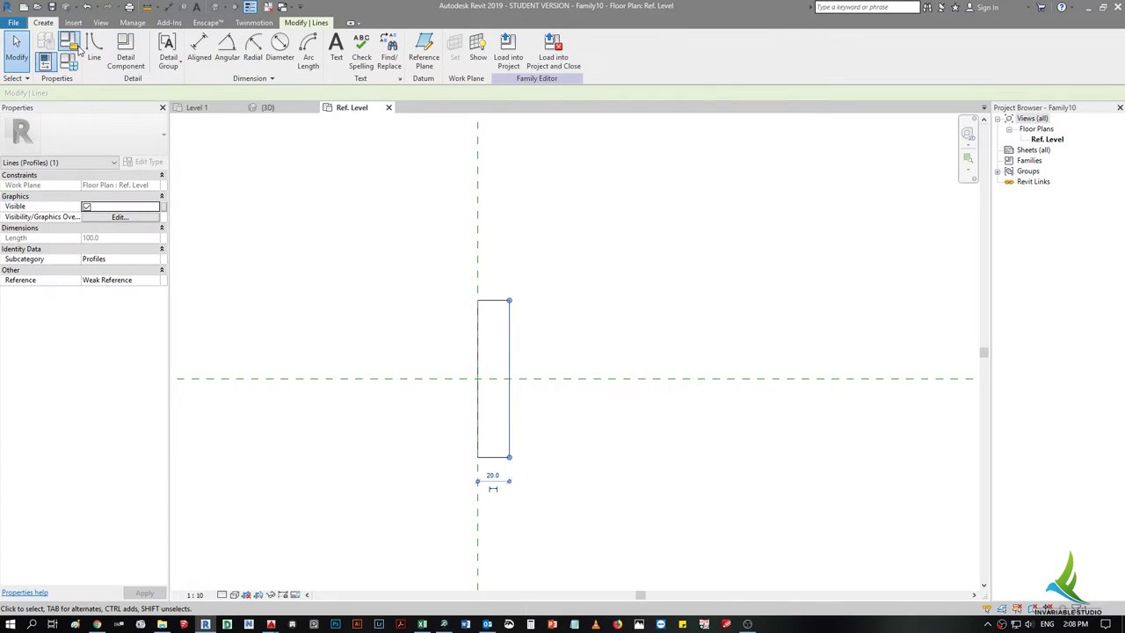
pyautogui.click(70, 40)
pyautogui.click(97, 53)
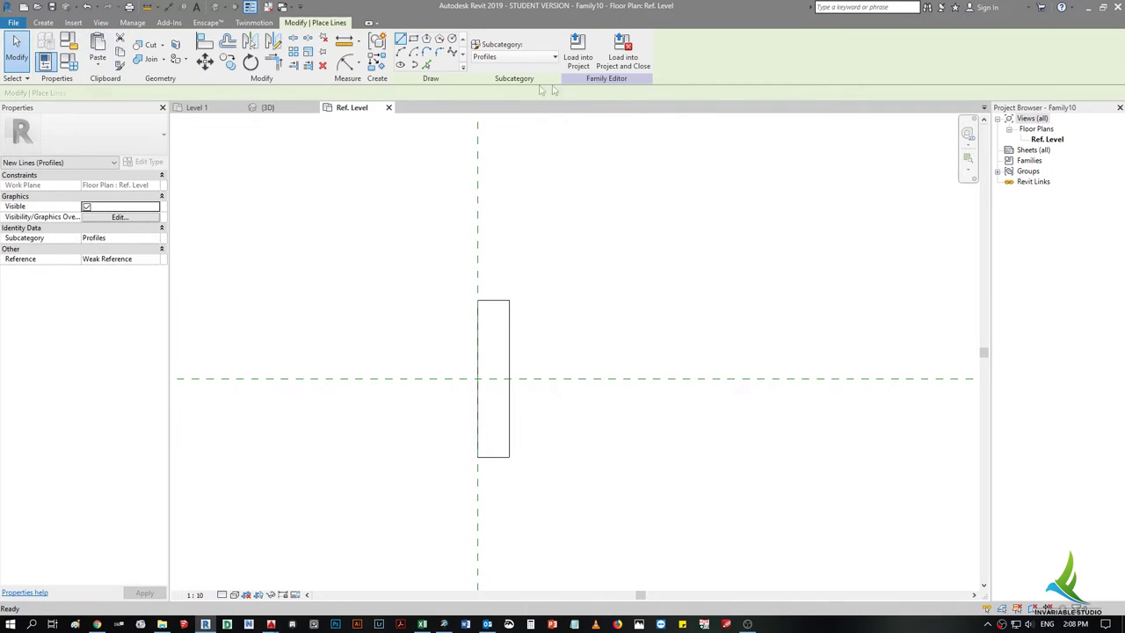
pyautogui.click(440, 52)
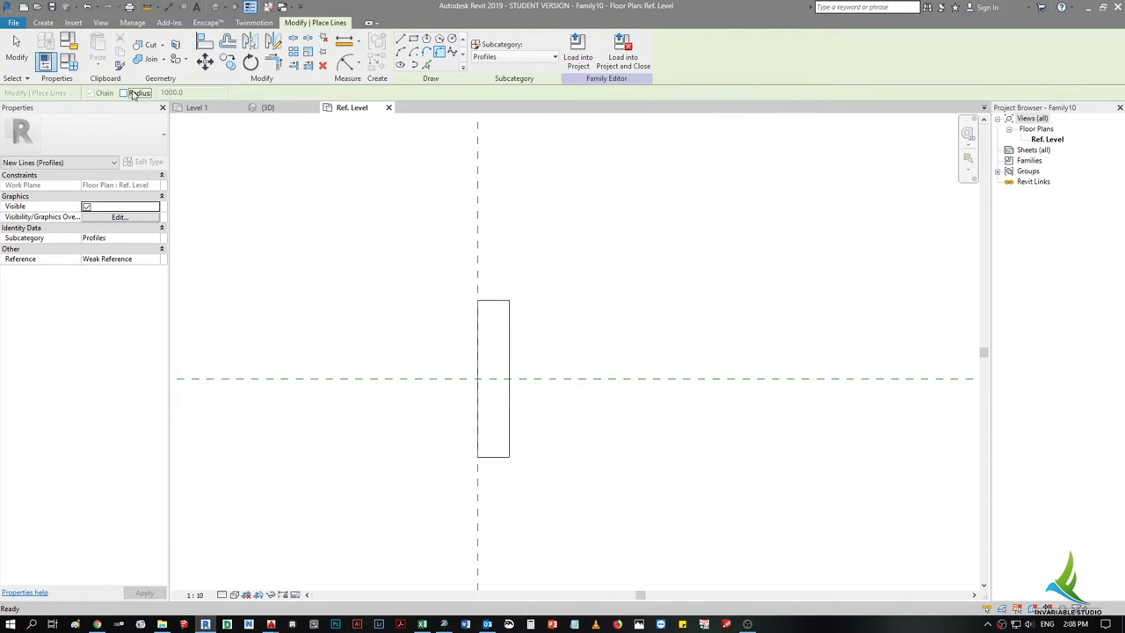
# - Fillet the right edge with the top and bottom edges, rounding both right corners
pyautogui.scroll(2, 500, 326)
pyautogui.click(516, 290)
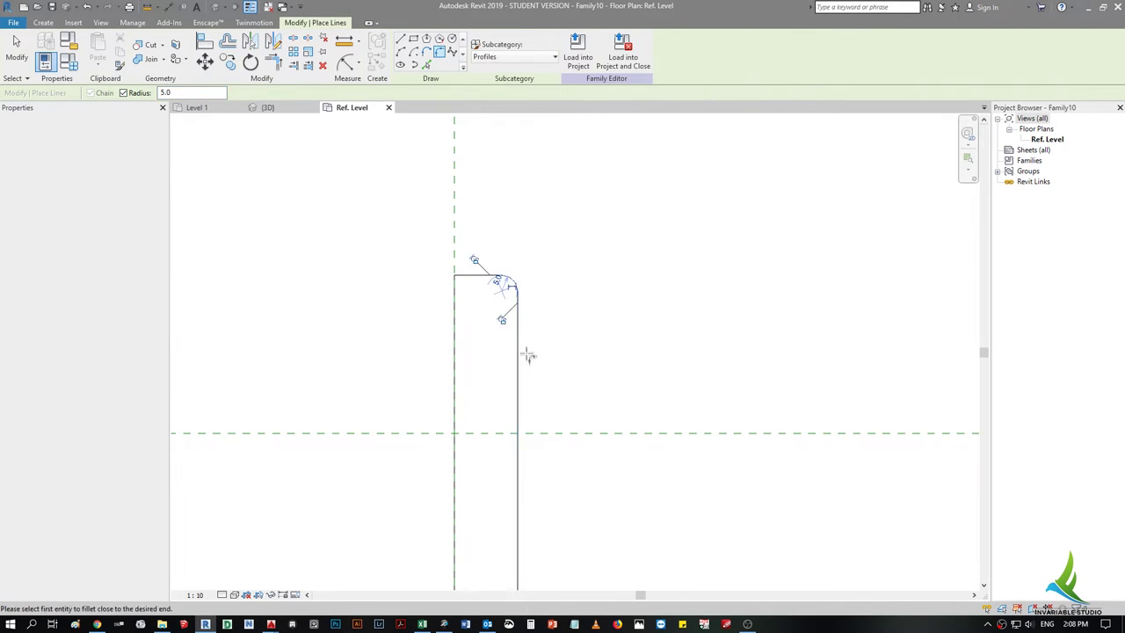
pyautogui.scroll(-2, 527, 351)
pyautogui.click(516, 439)
pyautogui.click(507, 339)
pyautogui.press('Escape')
pyautogui.scroll(-1, 527, 325)
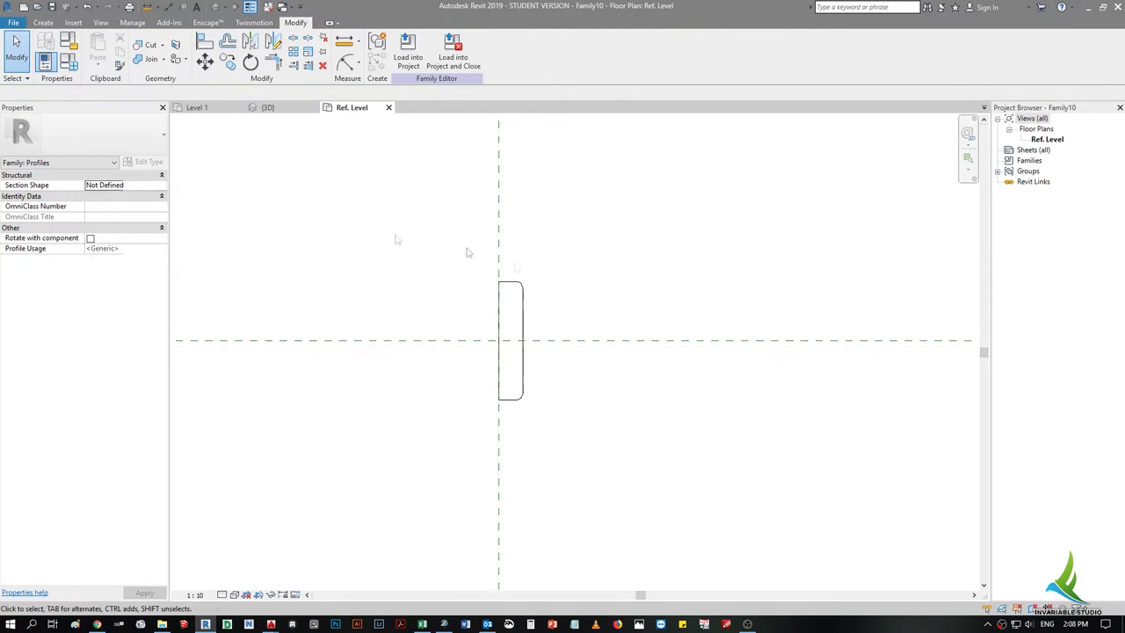
pyautogui.click(523, 300)
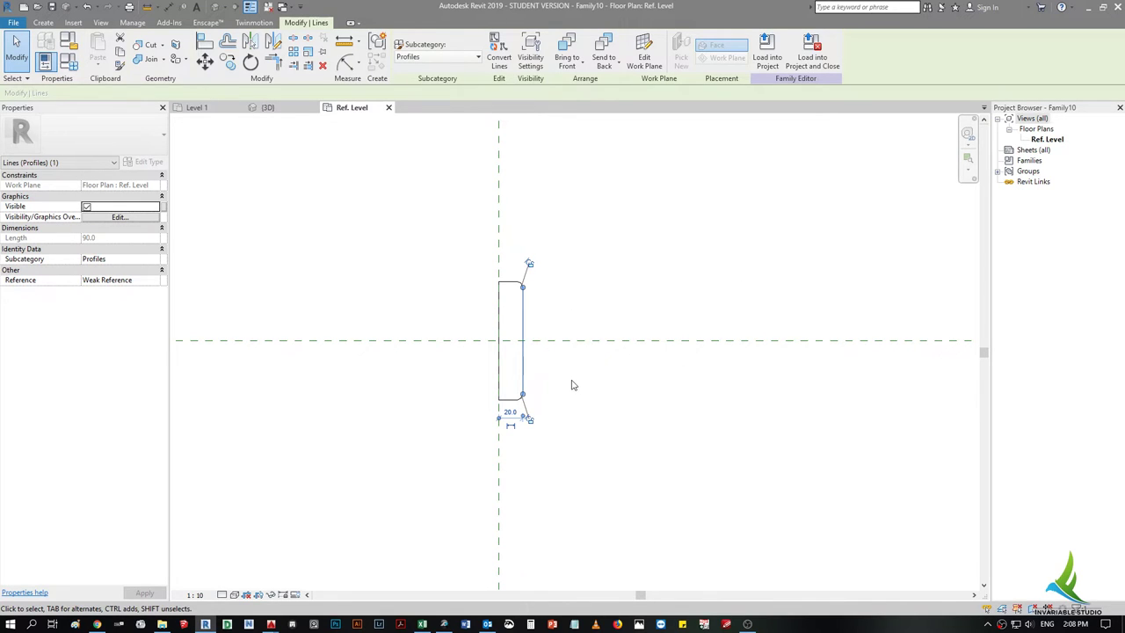
pyautogui.click(638, 320)
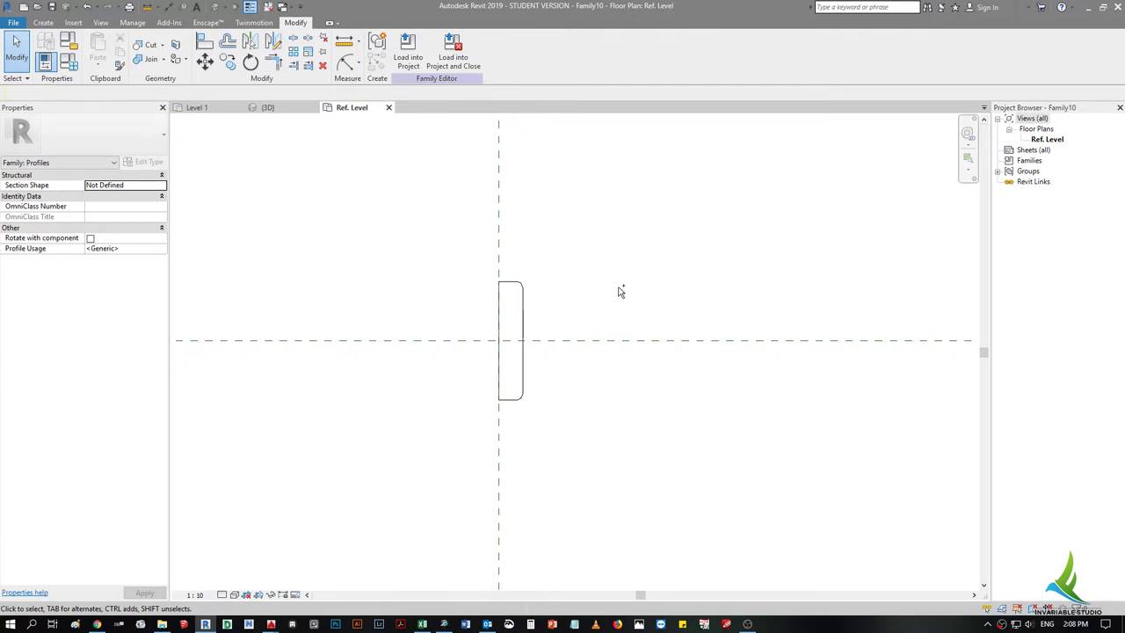
# - Save the profile as Trail Custimm 1 in Fs_1_Profiles and load it into Project4
pyautogui.hotkey('ctrl', 's')
pyautogui.press('BackSpace')
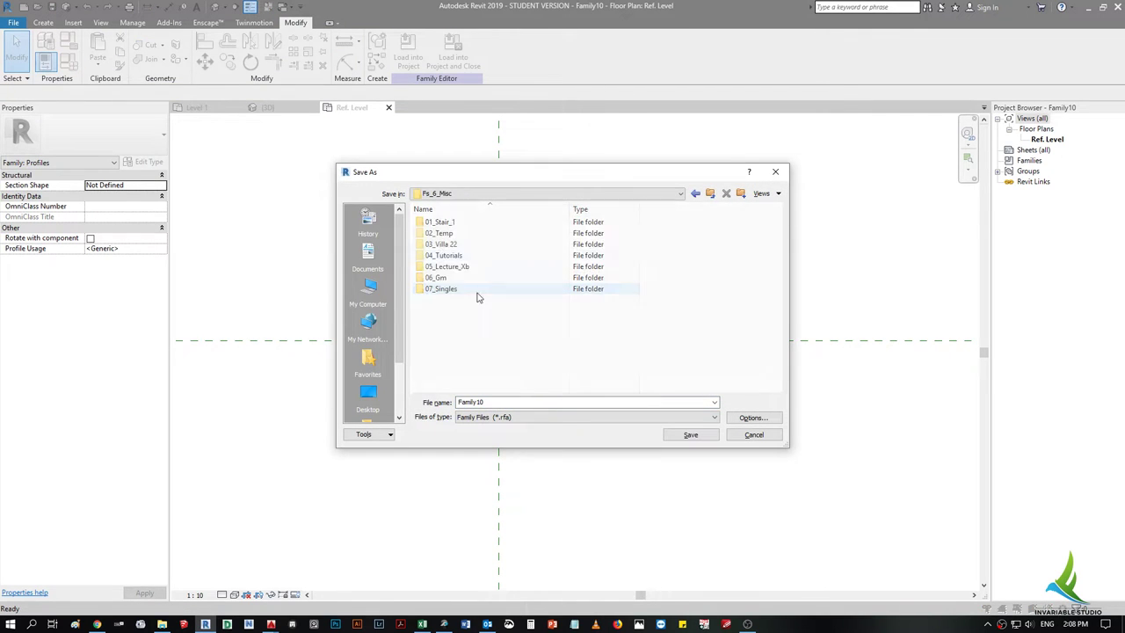
pyautogui.press('BackSpace')
pyautogui.doubleClick(457, 225)
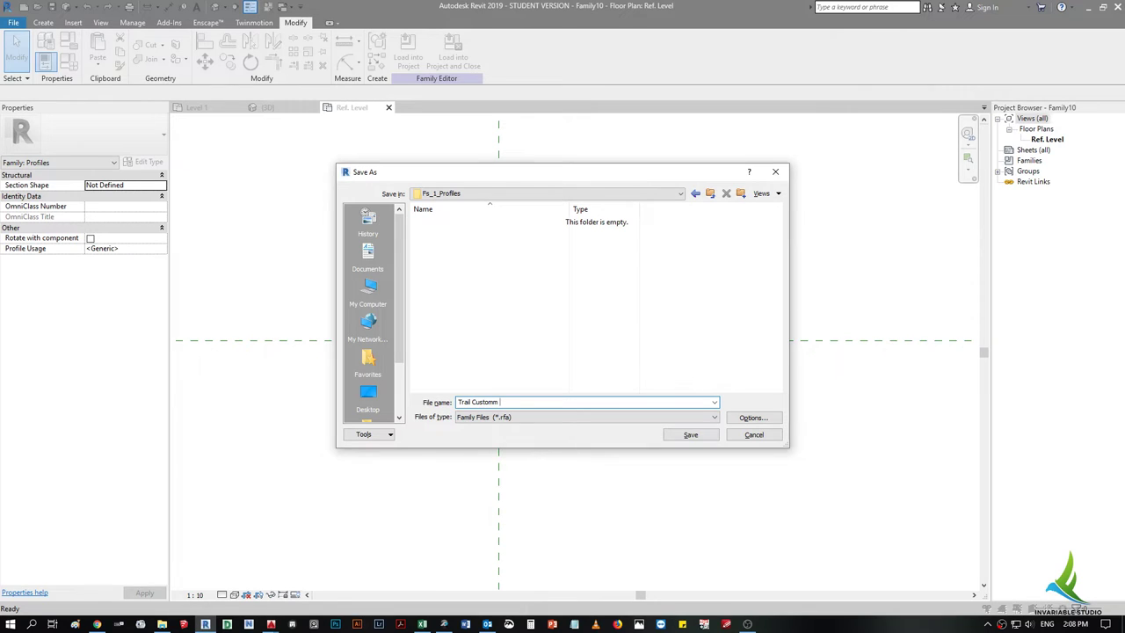
pyautogui.click(753, 417)
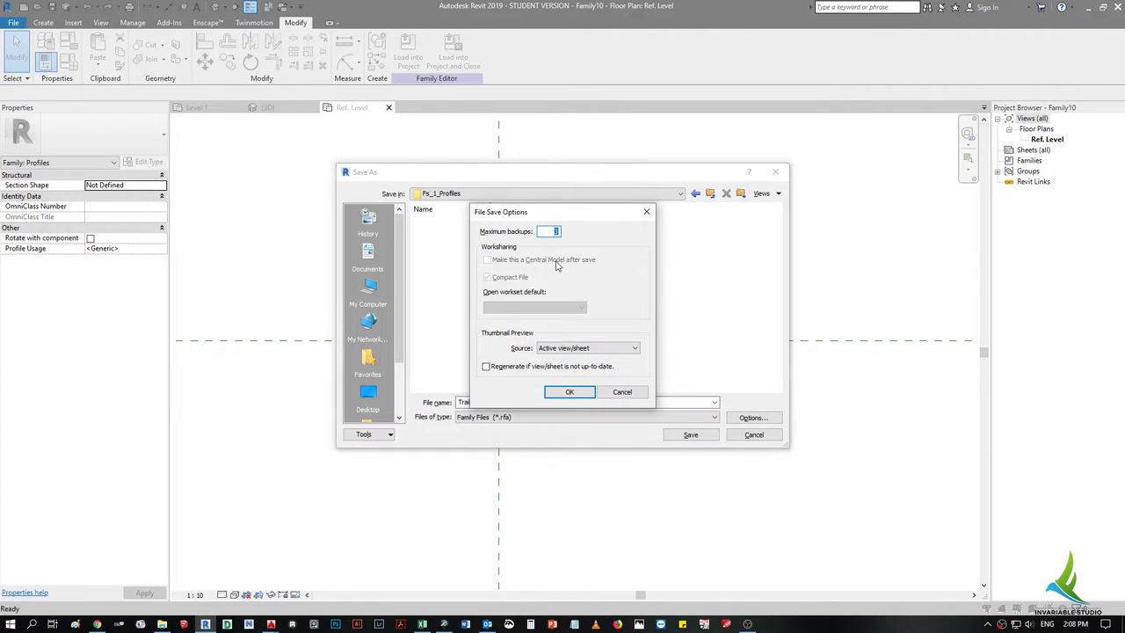
pyautogui.press('Return')
pyautogui.click(691, 434)
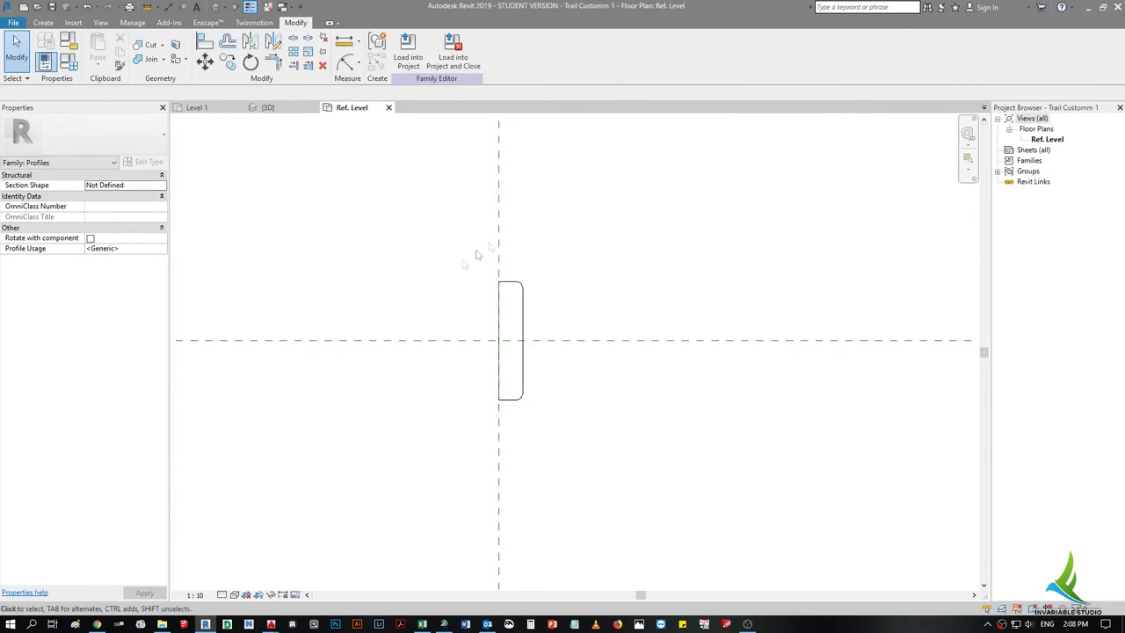
pyautogui.click(408, 53)
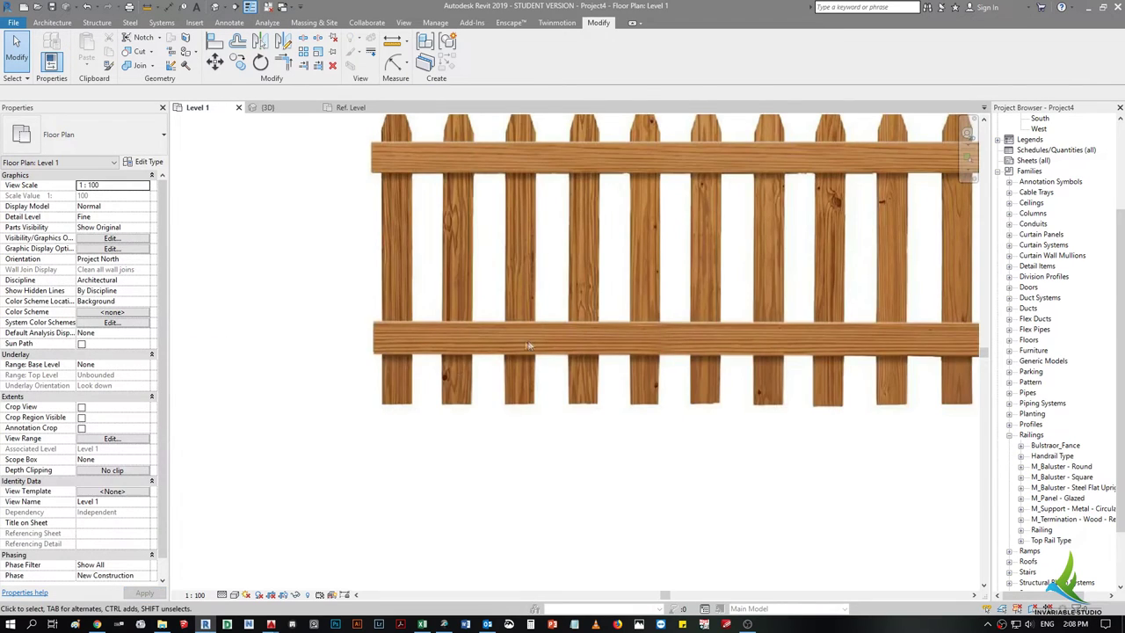
# - Switch to the 3D view and open the fence railing's type properties
pyautogui.scroll(-2, 567, 415)
pyautogui.scroll(-2, 567, 415)
pyautogui.click(567, 415)
pyautogui.click(268, 107)
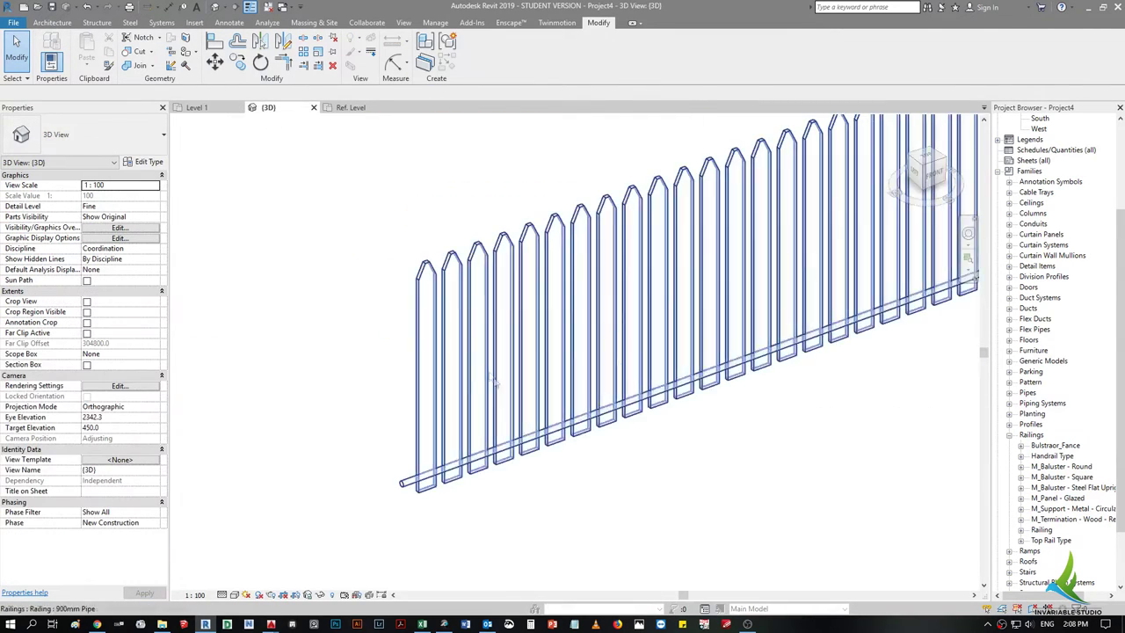
pyautogui.scroll(2, 491, 458)
pyautogui.click(490, 459)
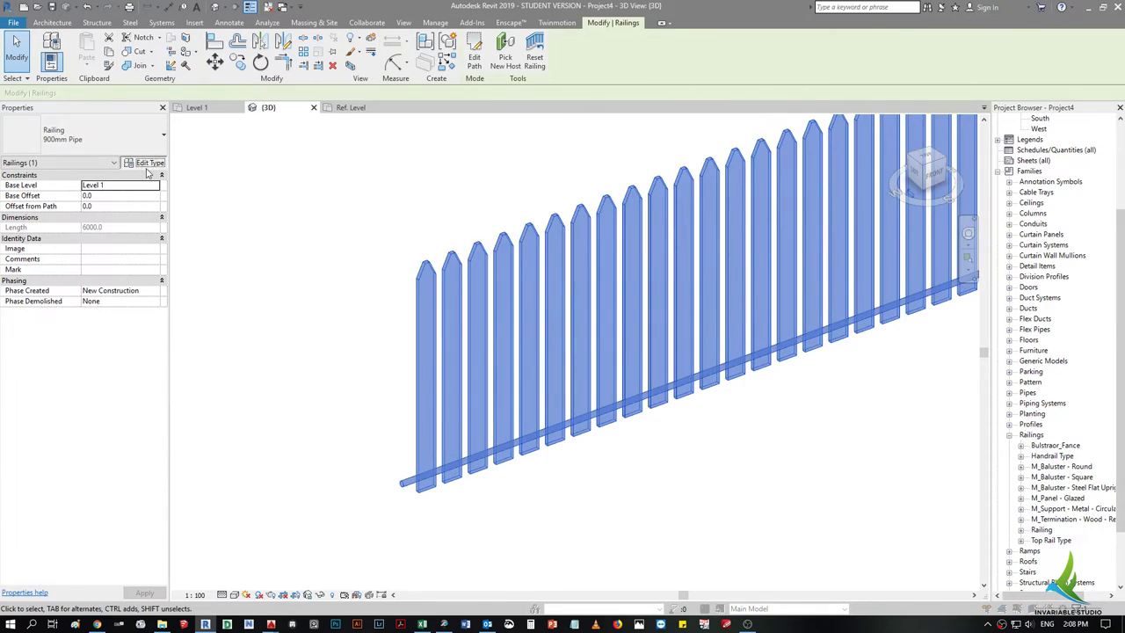
pyautogui.click(149, 162)
pyautogui.moveTo(816, 102)
pyautogui.mouseDown()
pyautogui.moveTo(695, 114)
pyautogui.moveTo(813, 113)
pyautogui.mouseUp()
# - Try the Trail Custimm 1 profile, Walnut material and a duplicated rail, then discard the changes
pyautogui.click(875, 235)
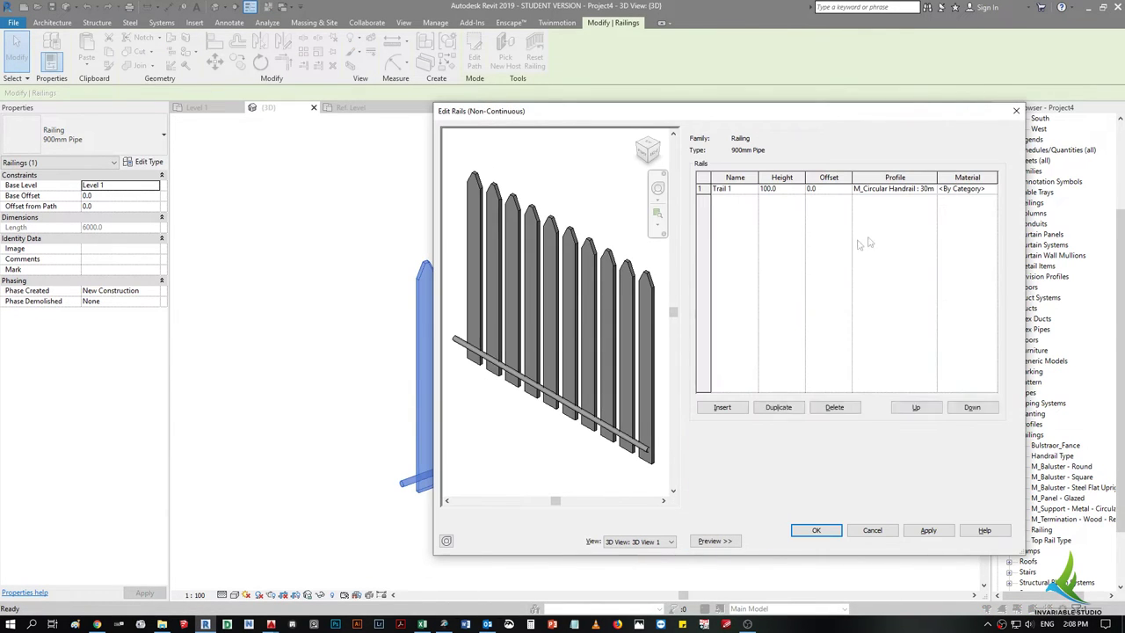
pyautogui.click(930, 192)
pyautogui.click(931, 190)
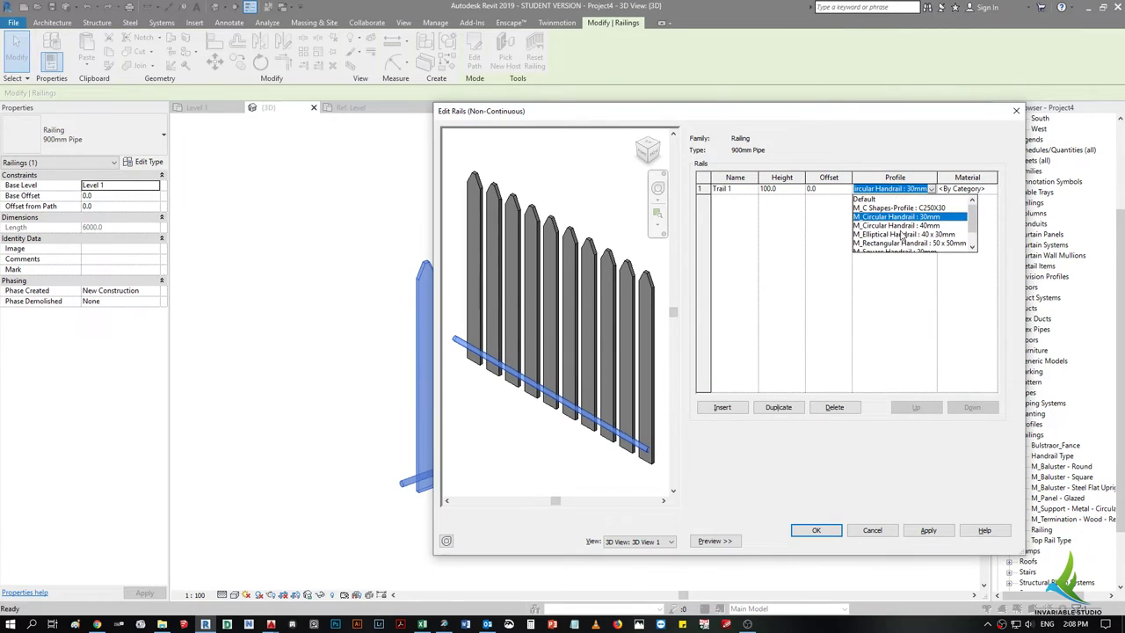
pyautogui.click(914, 243)
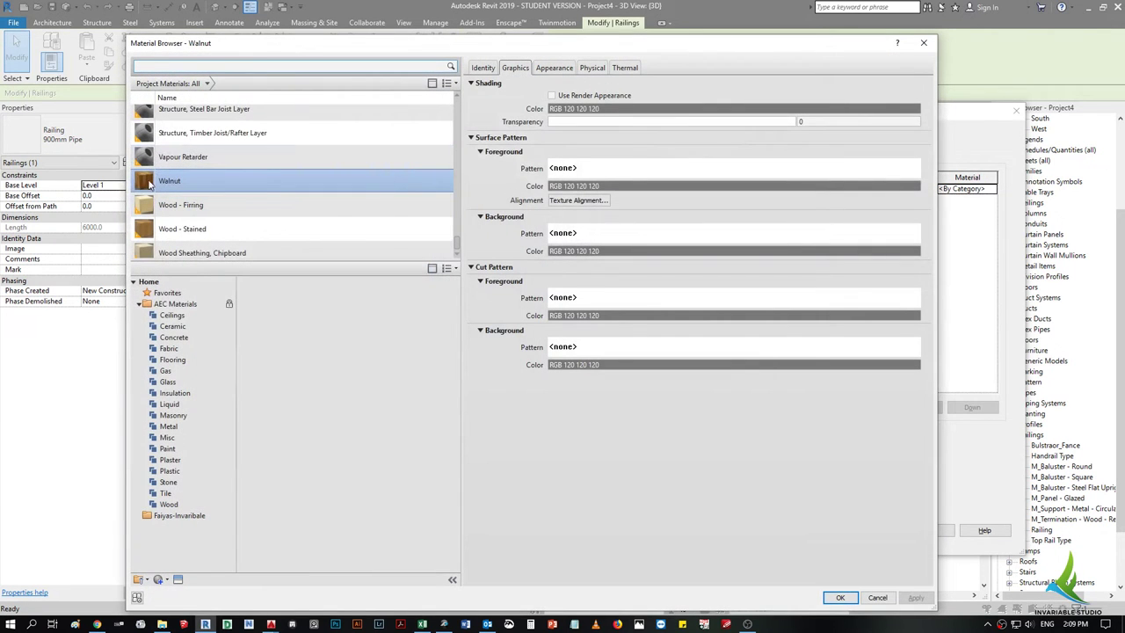
pyautogui.click(840, 600)
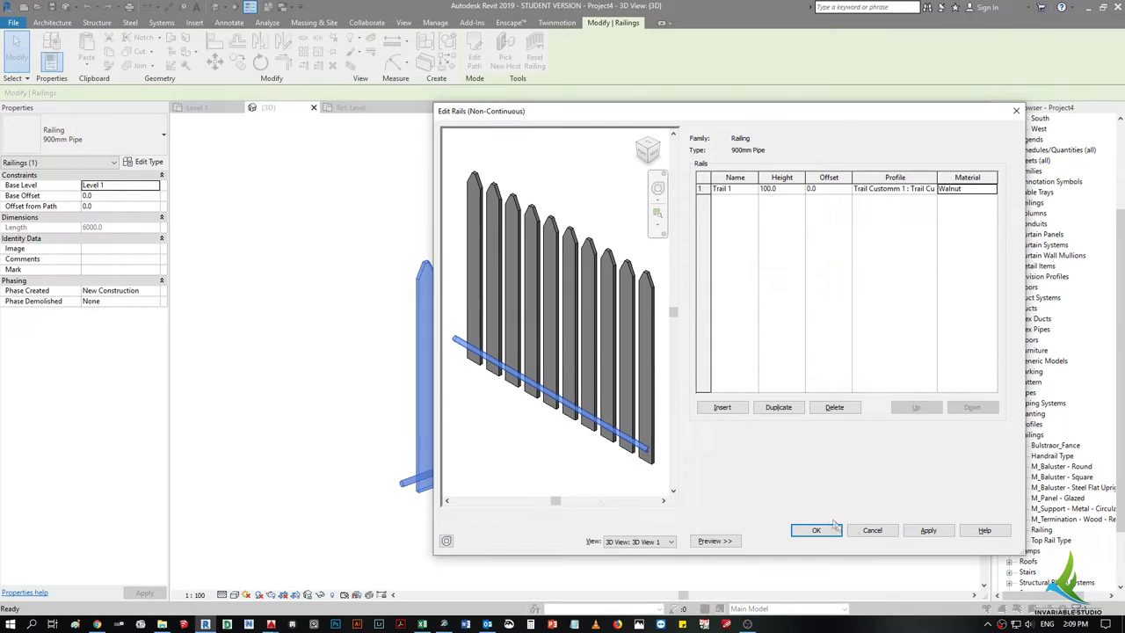
pyautogui.click(704, 189)
pyautogui.click(771, 409)
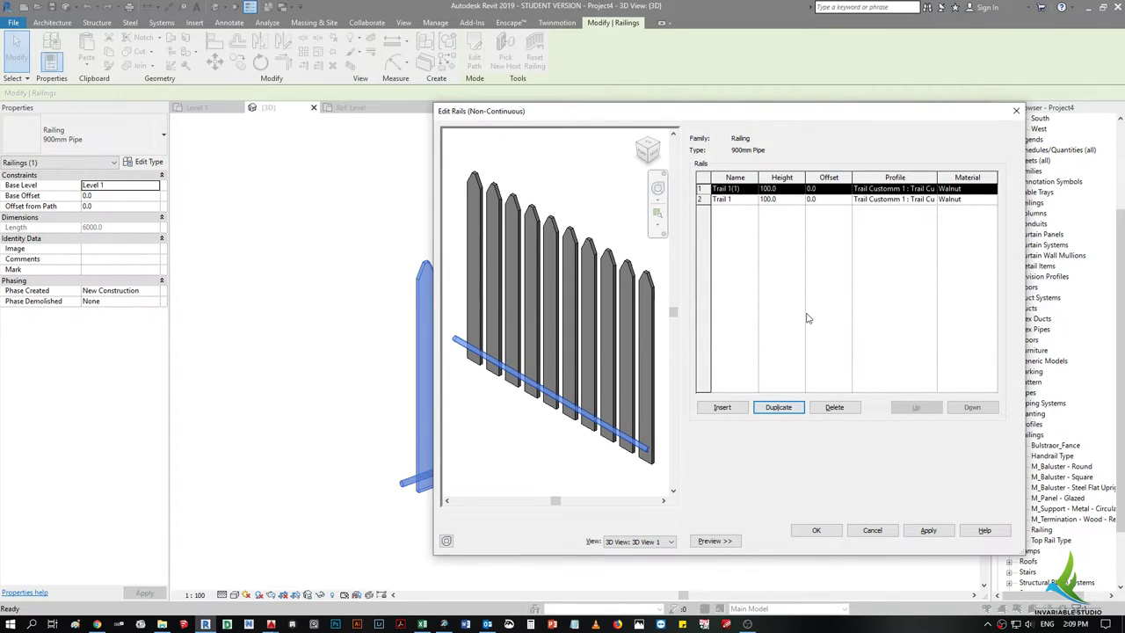
pyautogui.click(928, 530)
pyautogui.click(769, 198)
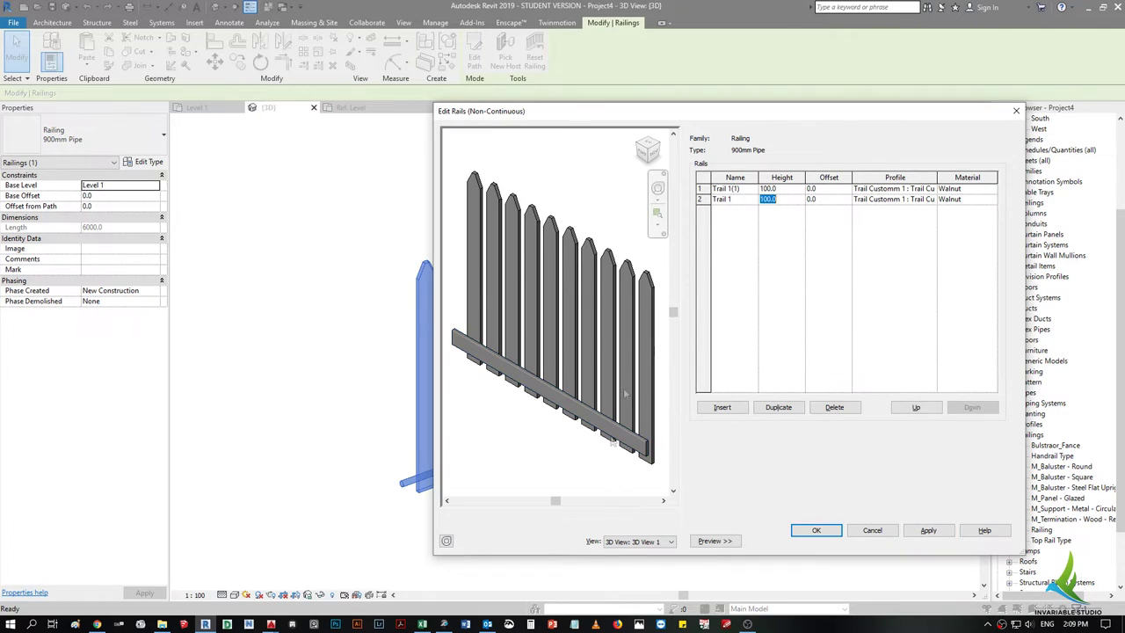
pyautogui.moveTo(648, 457)
pyautogui.keyDown('shift'); pyautogui.mouseDown(button='middle')
pyautogui.moveTo(552, 454)
pyautogui.moveTo(507, 395)
pyautogui.moveTo(549, 420)
pyautogui.moveTo(606, 413)
pyautogui.mouseUp(button='middle'); pyautogui.keyUp('shift')
pyautogui.press('Return')
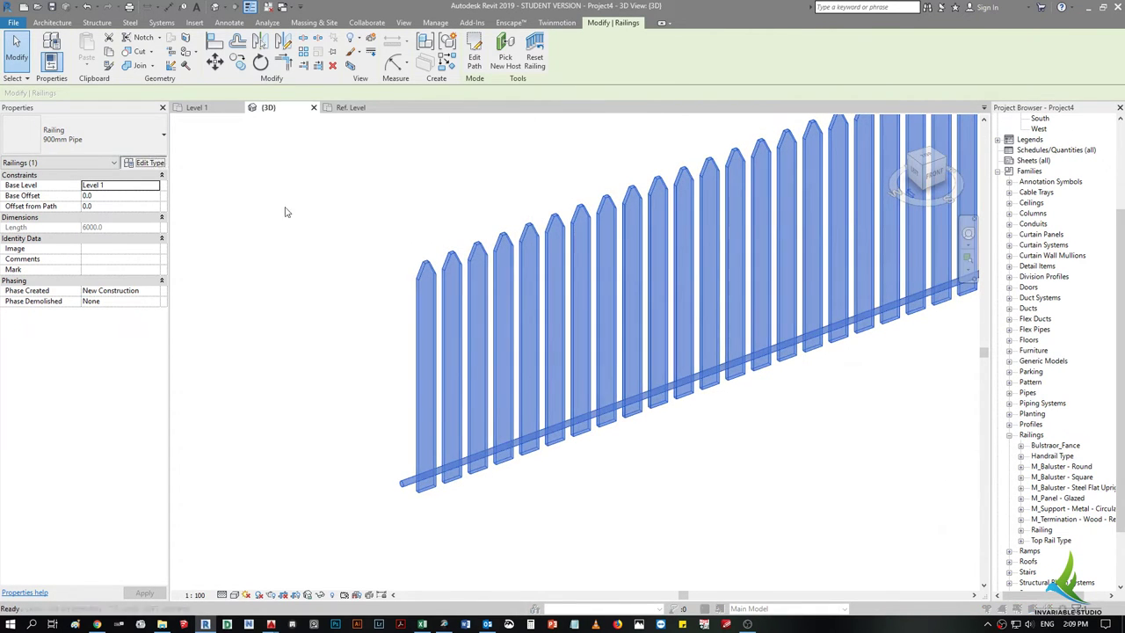
# - Set the Trail 1 rail to the Trail Custimm 1 profile with Walnut material
pyautogui.click(144, 162)
pyautogui.click(895, 235)
pyautogui.click(905, 189)
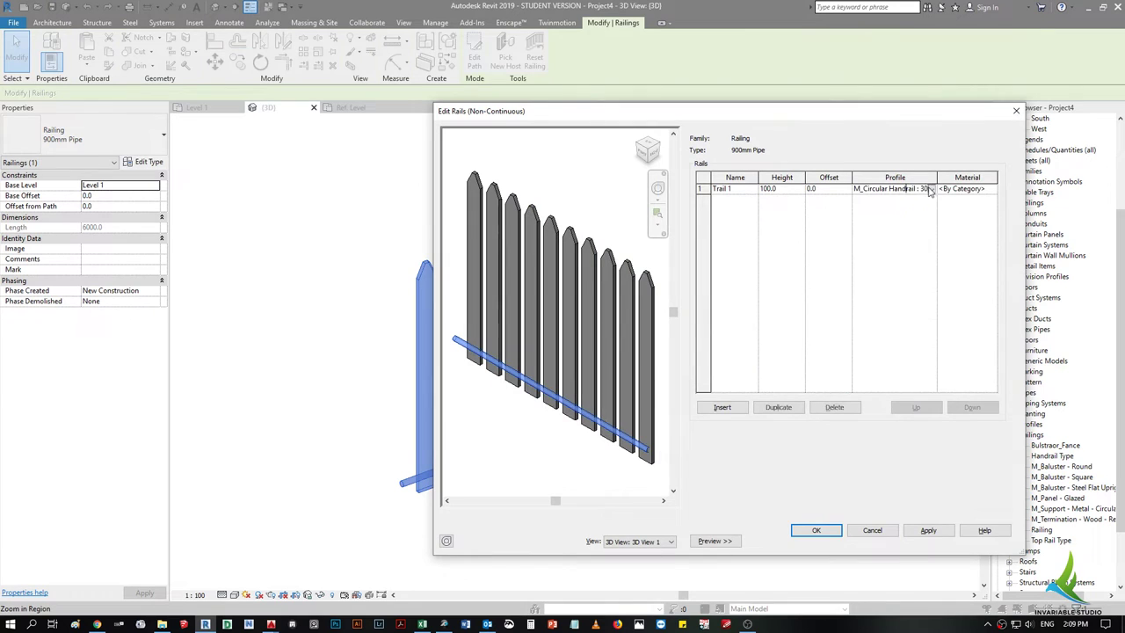
pyautogui.click(930, 189)
pyautogui.click(919, 244)
pyautogui.click(992, 190)
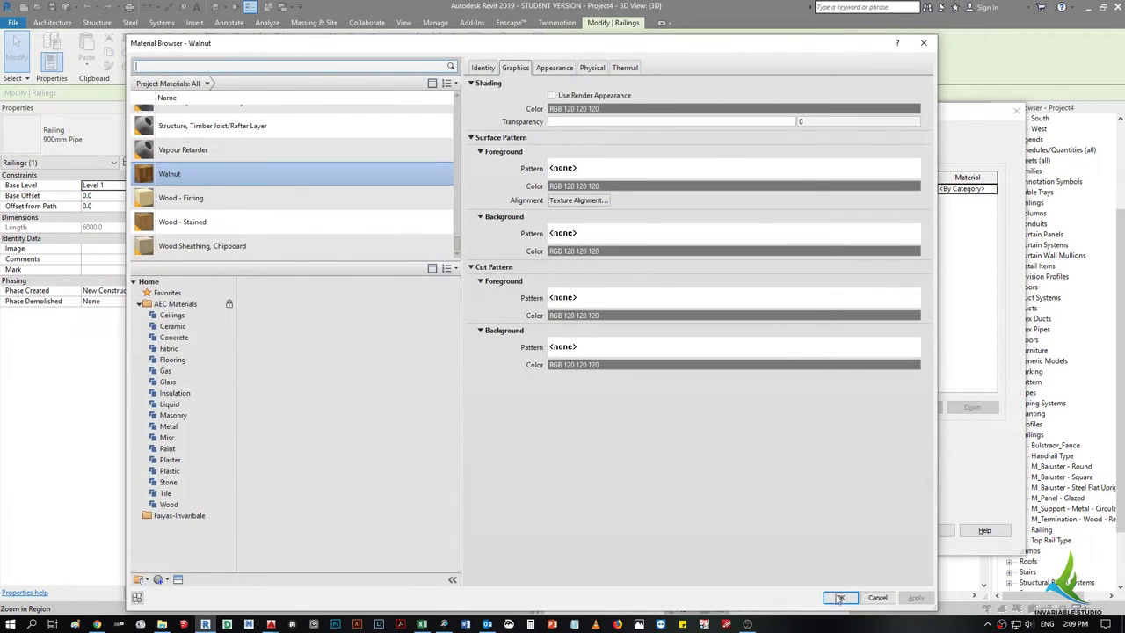
pyautogui.click(839, 597)
# - Duplicate Trail 1 as Trail 2 at height 1000 and apply the railing type
pyautogui.click(747, 189)
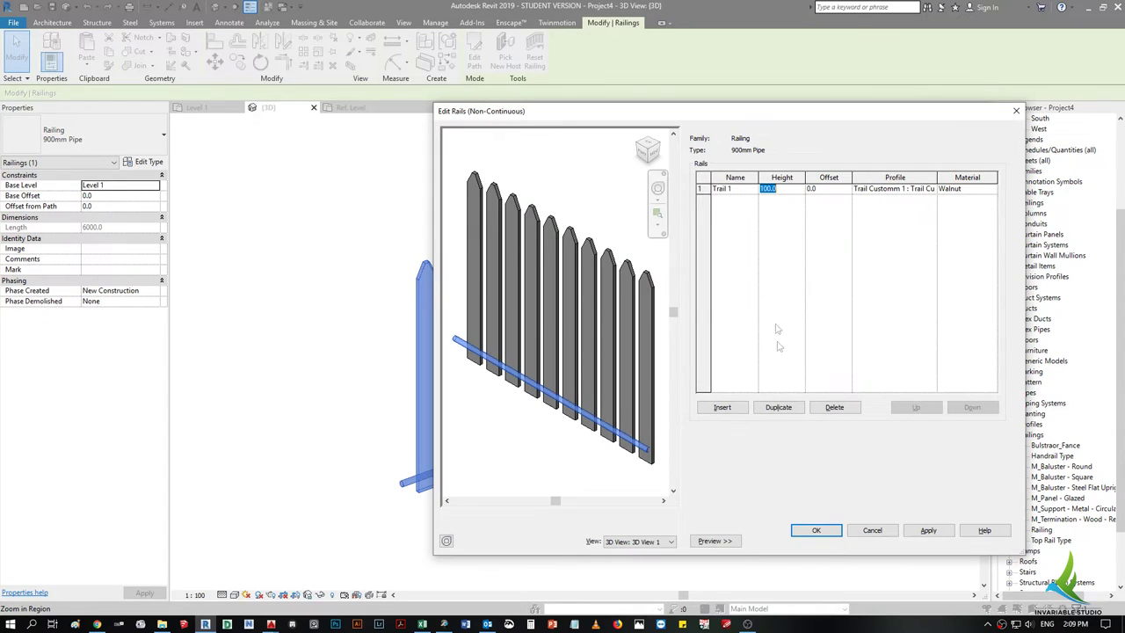
pyautogui.click(763, 408)
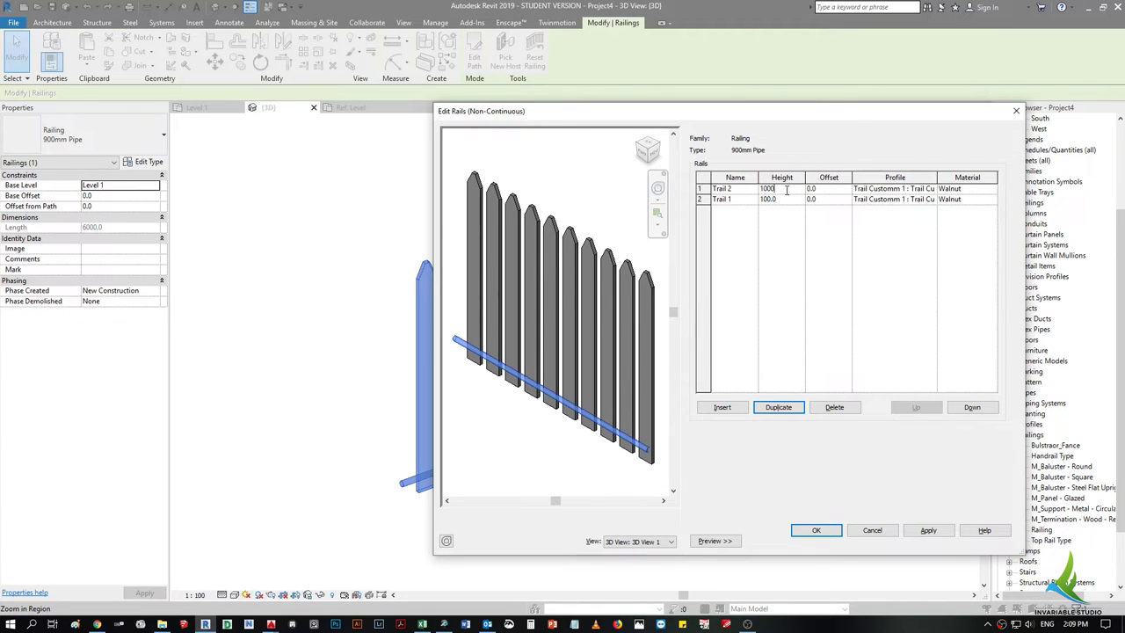
pyautogui.click(940, 533)
pyautogui.moveTo(601, 371)
pyautogui.keyDown('shift'); pyautogui.mouseDown(button='middle')
pyautogui.moveTo(585, 353)
pyautogui.moveTo(597, 361)
pyautogui.mouseUp(button='middle'); pyautogui.keyUp('shift')
pyautogui.click(819, 530)
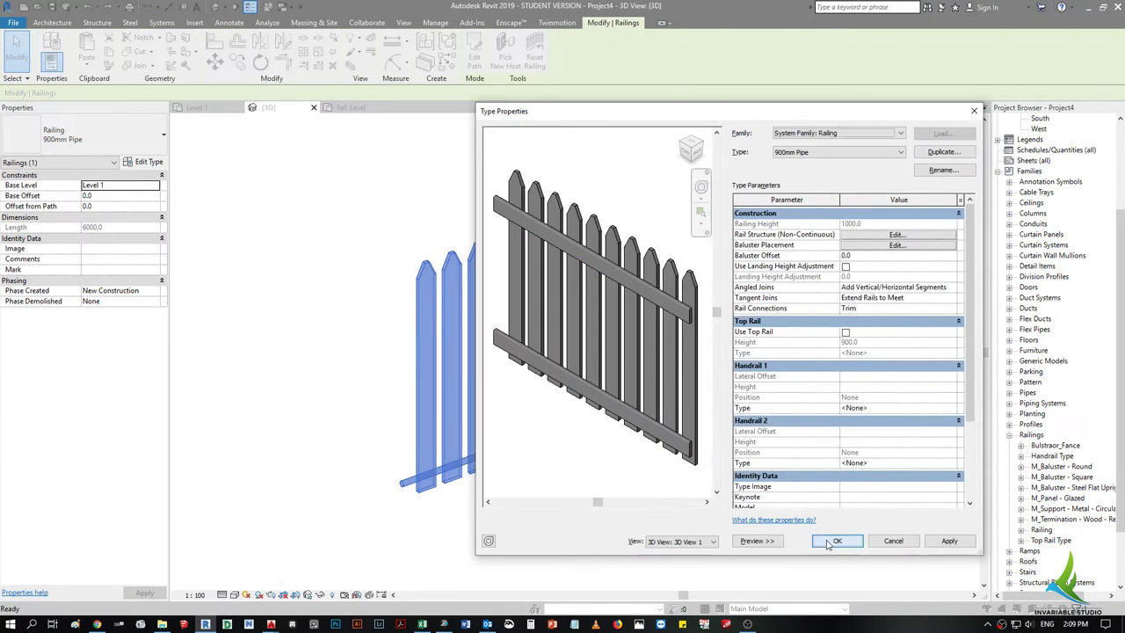
pyautogui.click(829, 535)
pyautogui.press('Escape')
# - Show the fence in the Realistic visual style and orbit it level
pyautogui.scroll(-3, 572, 398)
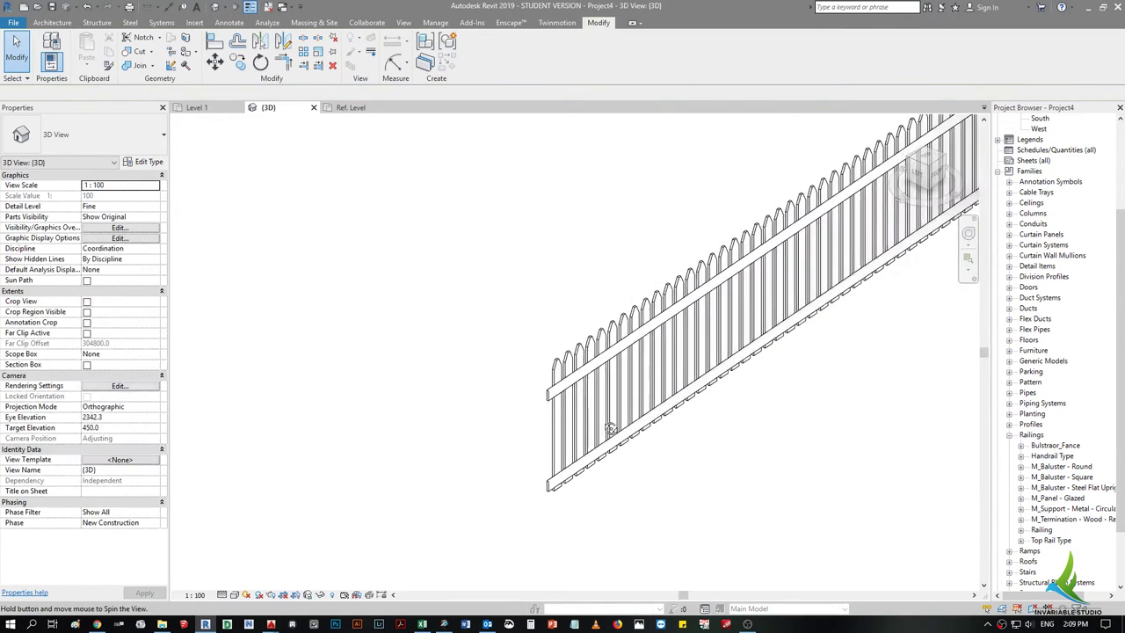
pyautogui.click(235, 596)
pyautogui.click(269, 576)
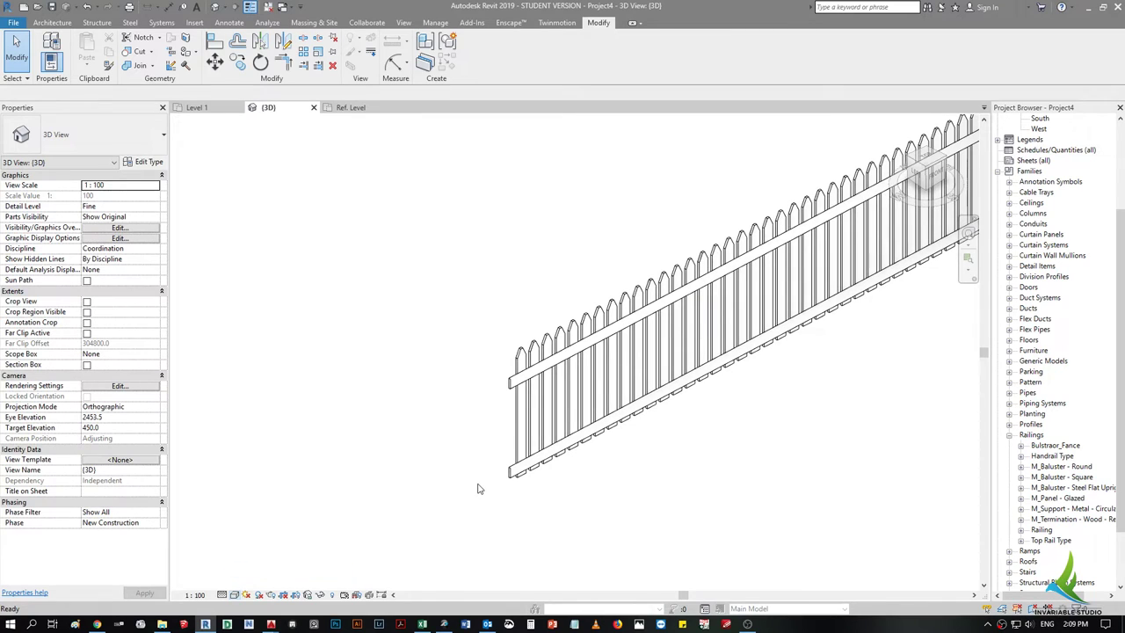
pyautogui.keyDown('shift'); pyautogui.moveTo(610, 502); pyautogui.dragTo(620, 439, button='middle'); pyautogui.keyUp('shift')
# - Return to the Level 1 plan and enter the railing's path editing
pyautogui.click(493, 343)
pyautogui.click(193, 107)
pyautogui.click(479, 337)
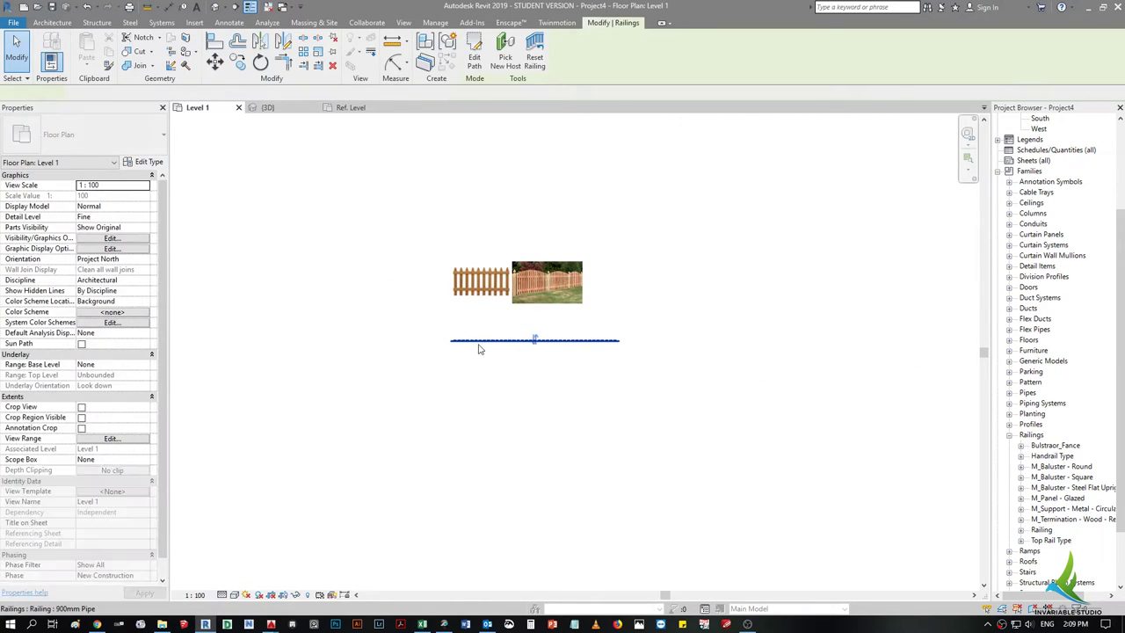
pyautogui.scroll(2, 340, 349)
pyautogui.press('Escape')
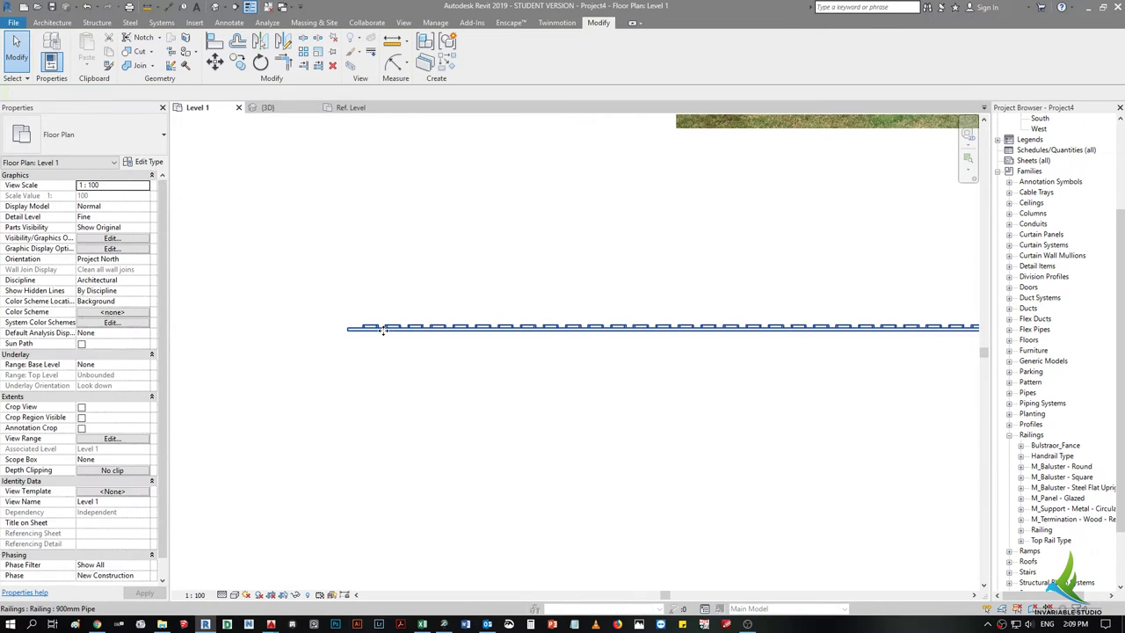
pyautogui.doubleClick(390, 331)
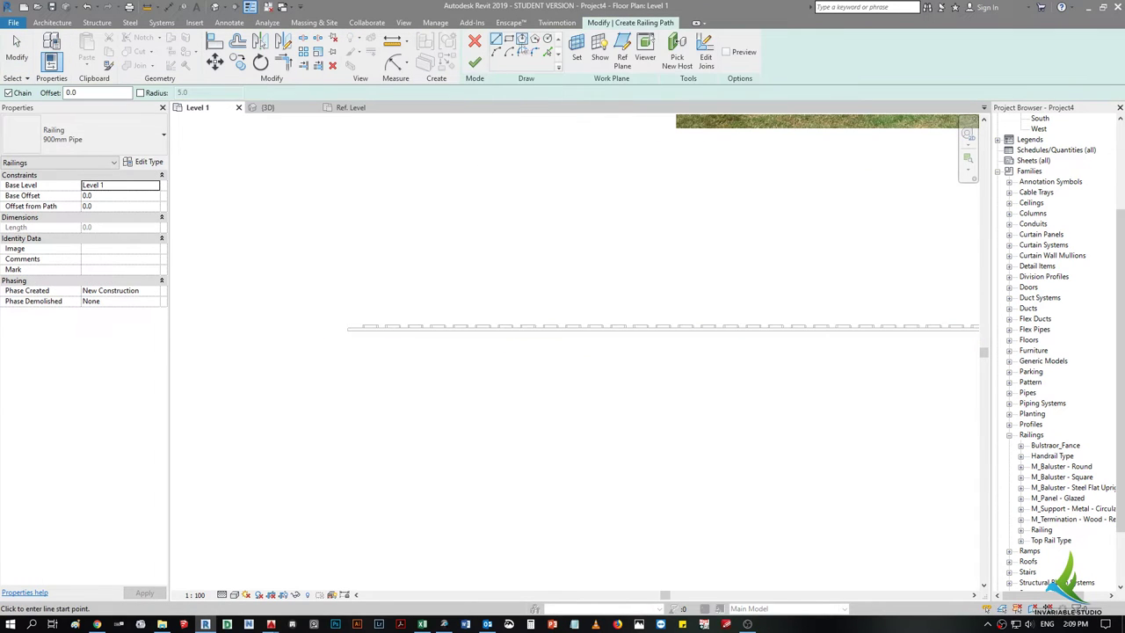
# - Draw the arched path by its end and apex points, finish it, and view it in 3D
pyautogui.click(498, 51)
pyautogui.scroll(-2, 479, 326)
pyautogui.click(461, 435)
pyautogui.click(865, 435)
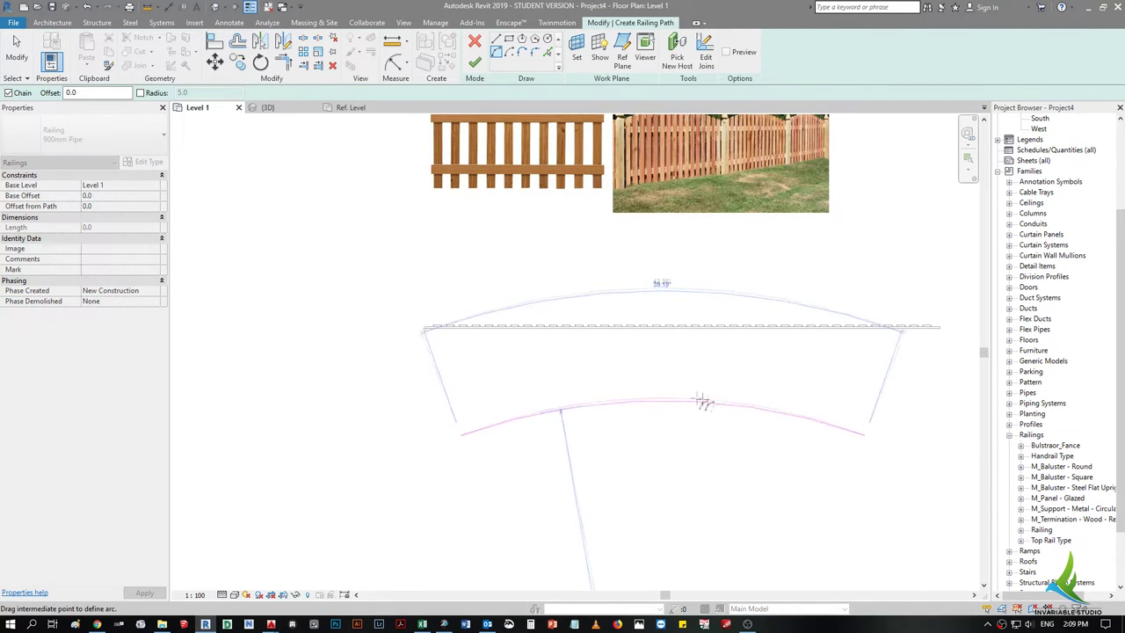
pyautogui.click(661, 351)
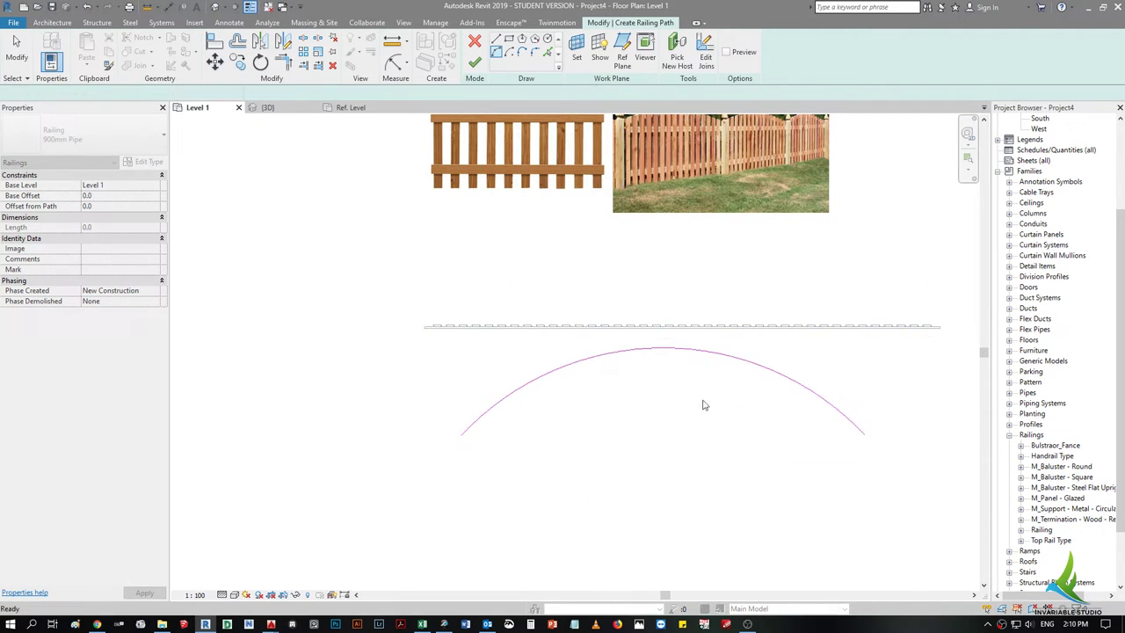
pyautogui.scroll(-2, 695, 396)
pyautogui.click(474, 66)
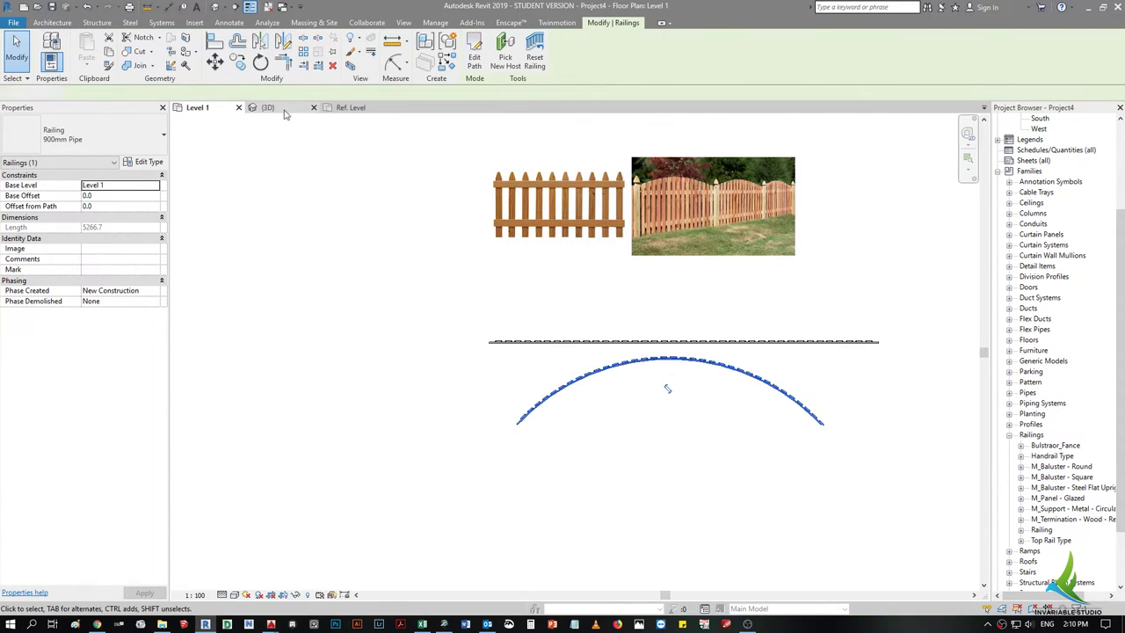
pyautogui.click(268, 107)
pyautogui.moveTo(601, 455)
pyautogui.keyDown('shift'); pyautogui.mouseDown(button='middle')
pyautogui.moveTo(648, 460)
pyautogui.moveTo(341, 466)
pyautogui.moveTo(585, 410)
pyautogui.moveTo(580, 434)
pyautogui.moveTo(623, 408)
pyautogui.mouseUp(button='middle'); pyautogui.keyUp('shift')
# - Orbit around both fences, inspecting the curved railing, then go back to the Level 1 plan
pyautogui.keyDown('shift'); pyautogui.moveTo(652, 473); pyautogui.dragTo(935, 405, button='middle'); pyautogui.keyUp('shift')
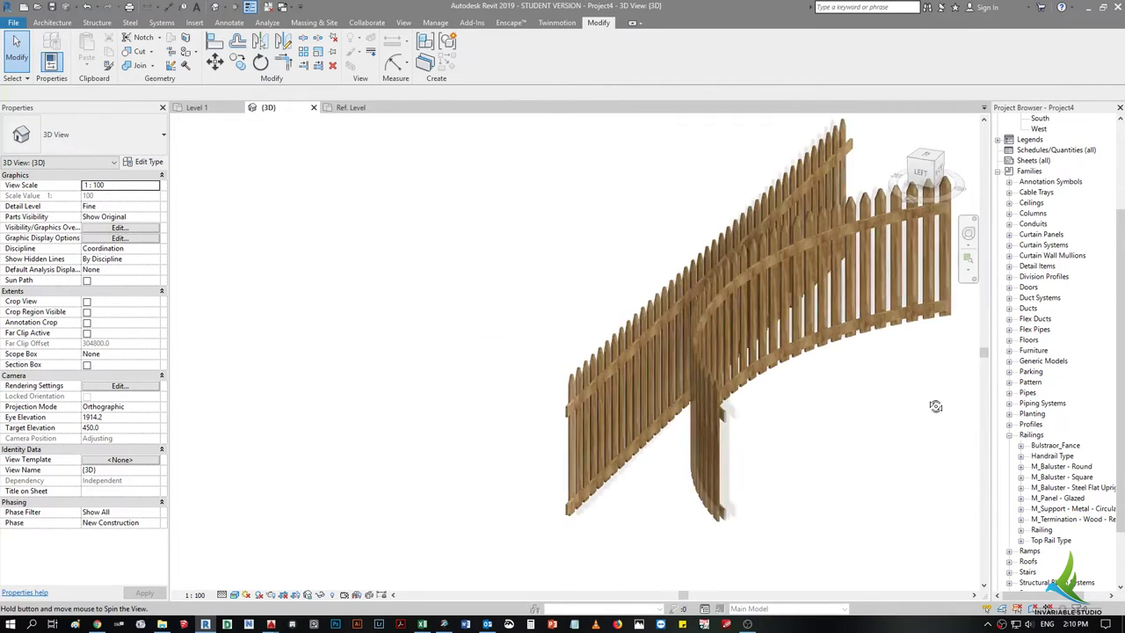
pyautogui.keyDown('shift'); pyautogui.moveTo(904, 454); pyautogui.dragTo(818, 442, button='middle'); pyautogui.keyUp('shift')
pyautogui.click(821, 339)
pyautogui.moveTo(821, 339)
pyautogui.keyDown('shift'); pyautogui.mouseDown(button='middle')
pyautogui.moveTo(428, 391)
pyautogui.moveTo(342, 340)
pyautogui.moveTo(393, 378)
pyautogui.mouseUp(button='middle'); pyautogui.keyUp('shift')
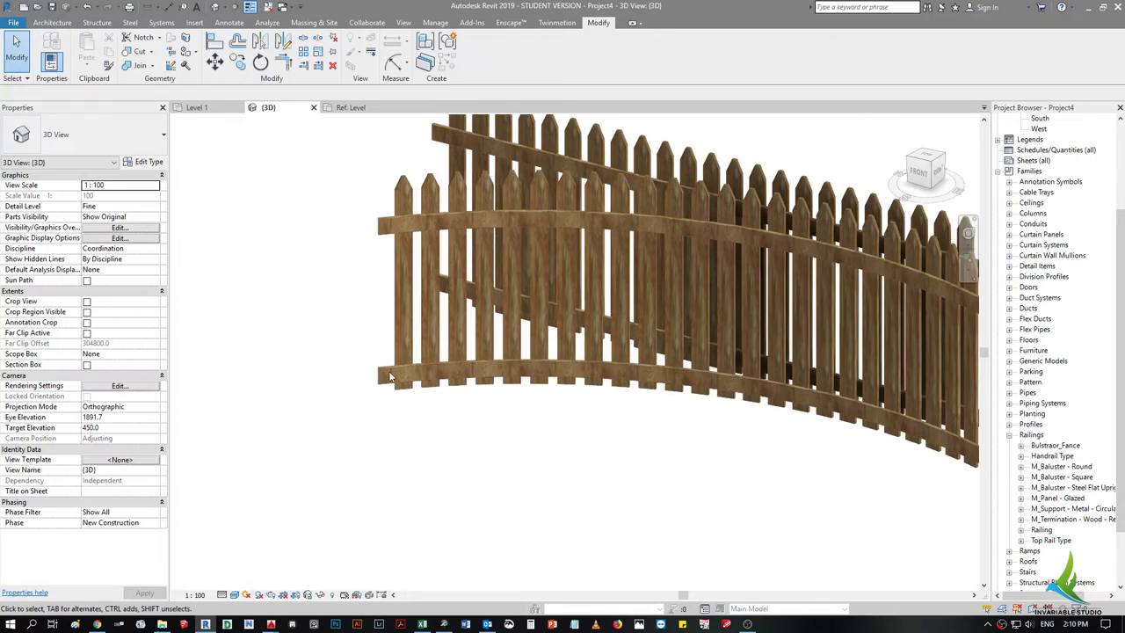
pyautogui.click(381, 378)
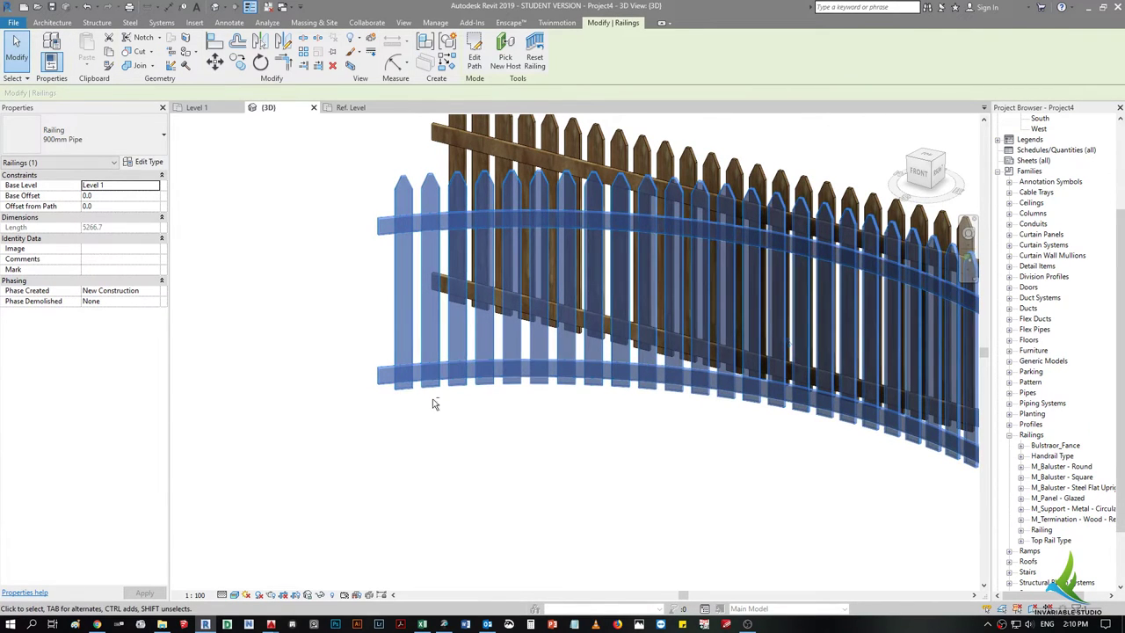
pyautogui.moveTo(505, 423)
pyautogui.keyDown('shift'); pyautogui.mouseDown(button='middle')
pyautogui.moveTo(659, 444)
pyautogui.moveTo(529, 359)
pyautogui.mouseUp(button='middle'); pyautogui.keyUp('shift')
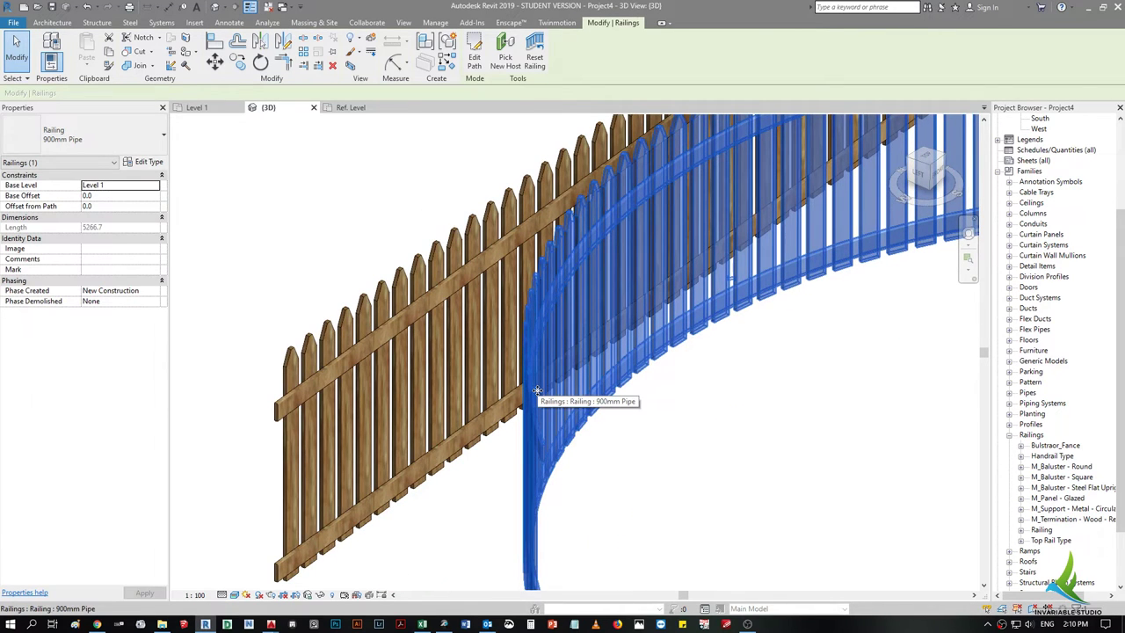
pyautogui.keyDown('shift'); pyautogui.moveTo(537, 390); pyautogui.dragTo(484, 384, button='middle'); pyautogui.keyUp('shift')
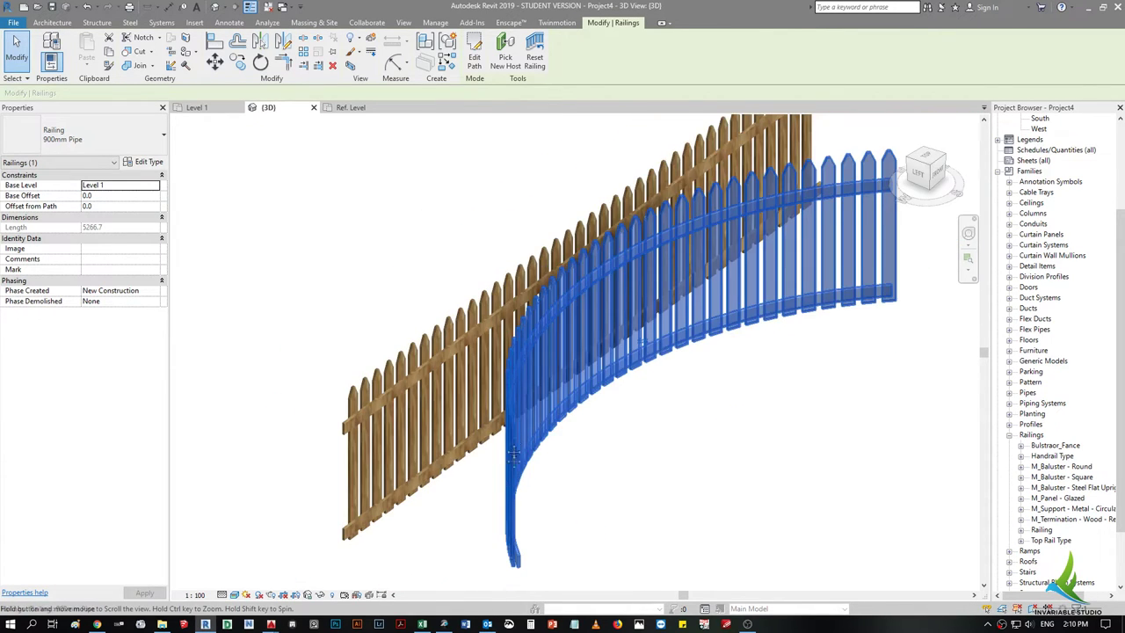
pyautogui.click(423, 490)
pyautogui.moveTo(632, 357)
pyautogui.keyDown('shift'); pyautogui.mouseDown(button='middle')
pyautogui.moveTo(446, 310)
pyautogui.moveTo(454, 321)
pyautogui.mouseUp(button='middle'); pyautogui.keyUp('shift')
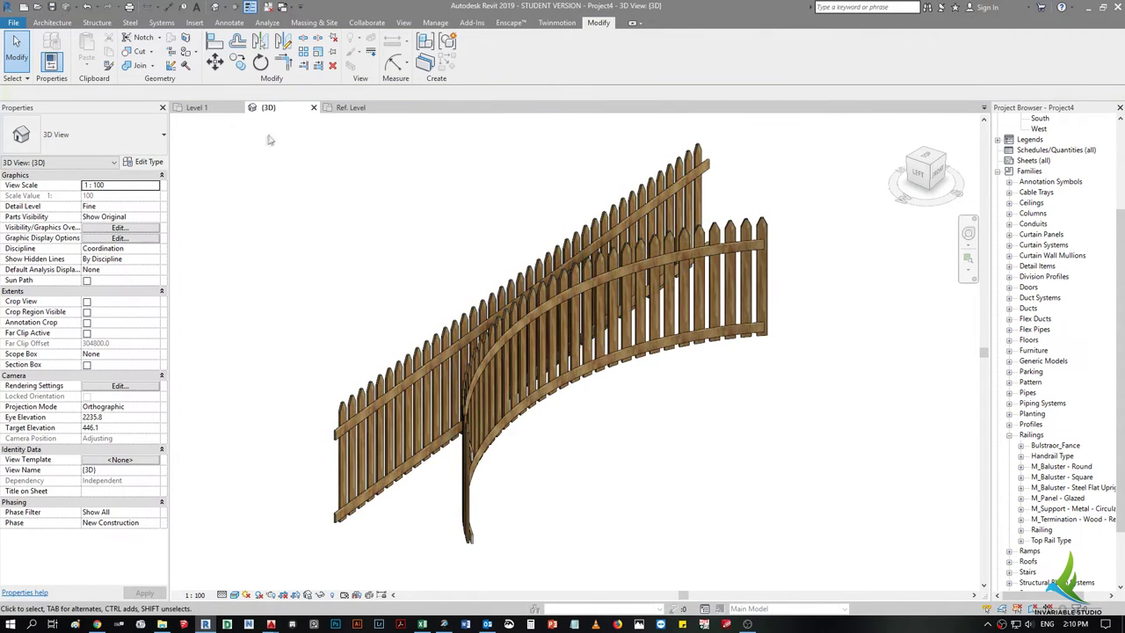
pyautogui.hotkey('ctrl', 'Tab')
pyautogui.scroll(-2, 457, 381)
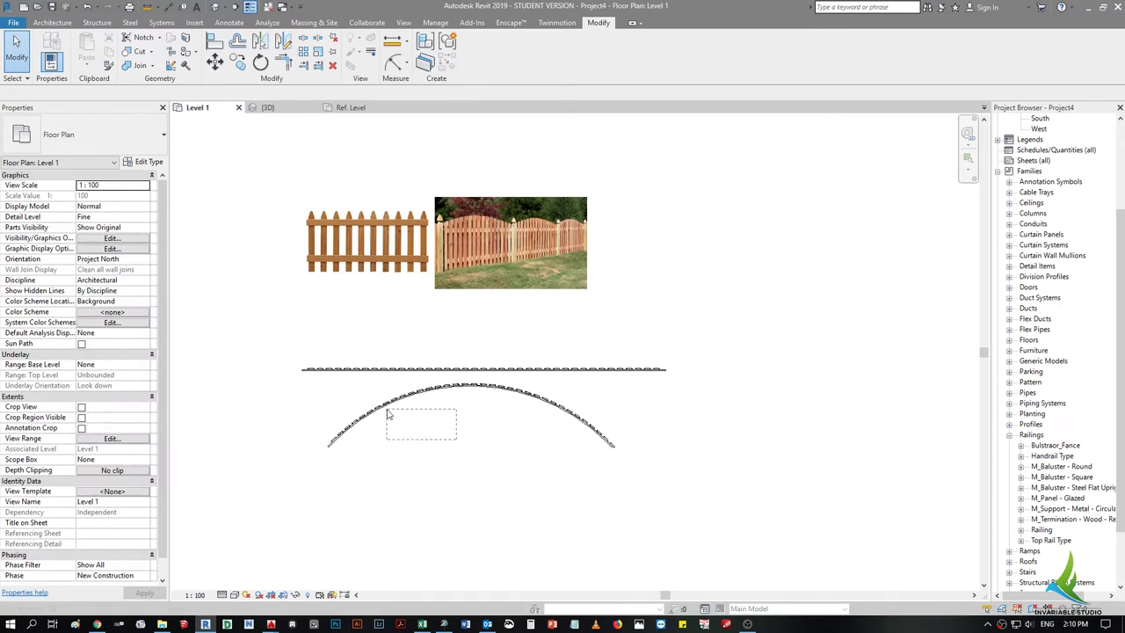
# - Delete both existing fence railings, the arched one and the straight one
pyautogui.click(452, 401)
pyautogui.keyDown('ctrl'); pyautogui.click(457, 369); pyautogui.keyUp('ctrl')
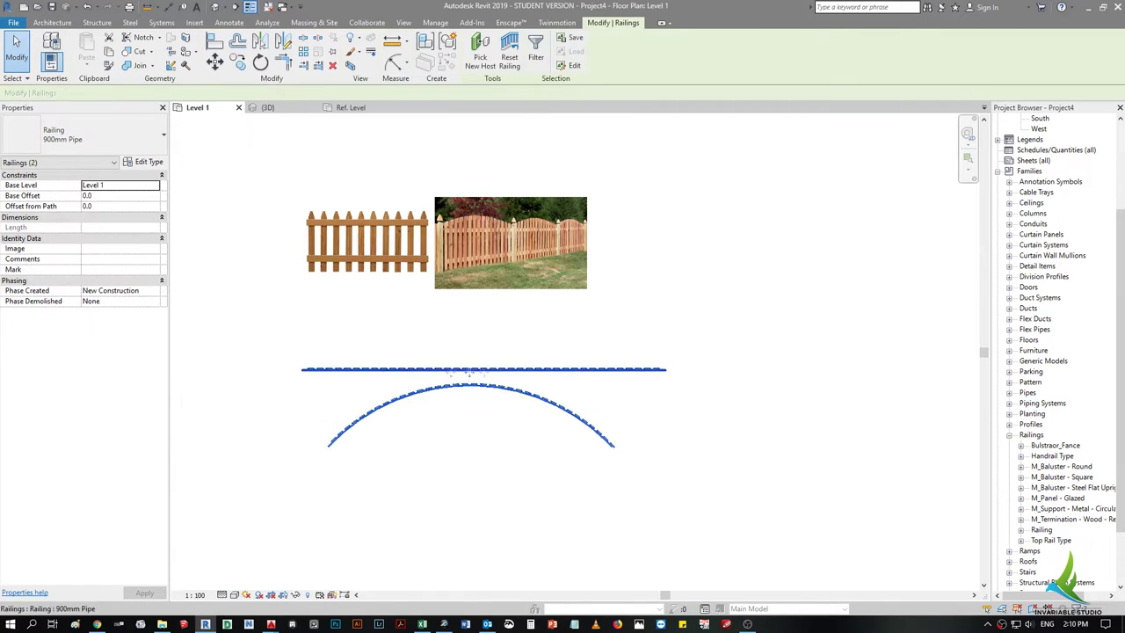
pyautogui.moveTo(457, 369); pyautogui.dragTo(294, 370)
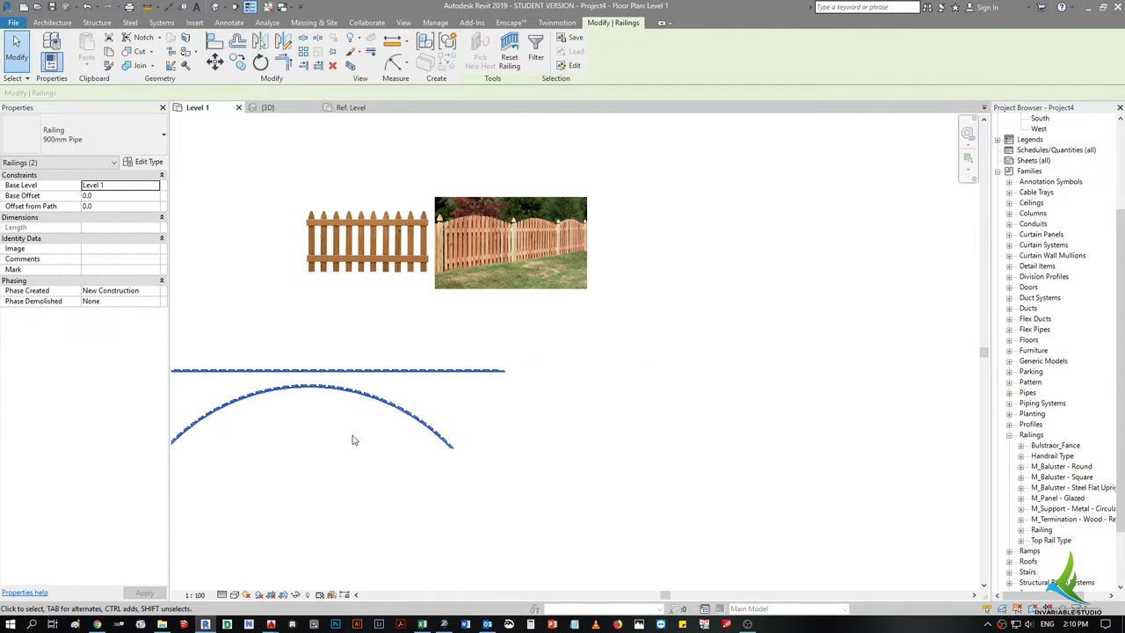
pyautogui.press('Delete')
pyautogui.hotkey('ctrl', 'z')
pyautogui.moveTo(389, 407); pyautogui.dragTo(261, 314)
pyautogui.press('Delete')
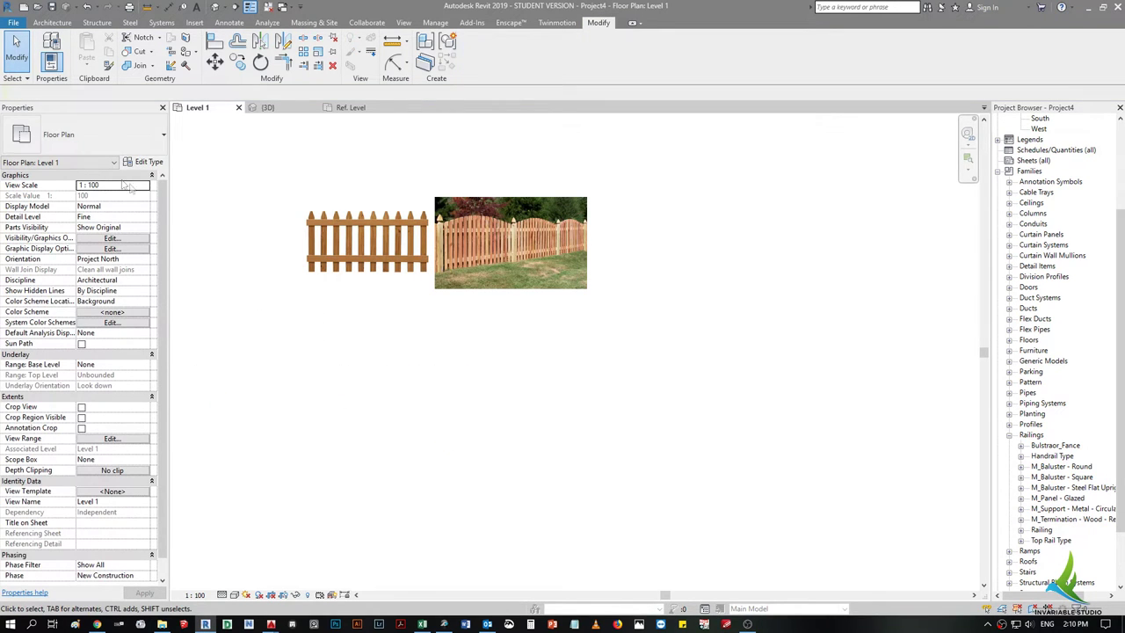
# - Sketch a single straight 12000 mm railing path and finish the railing
pyautogui.click(52, 22)
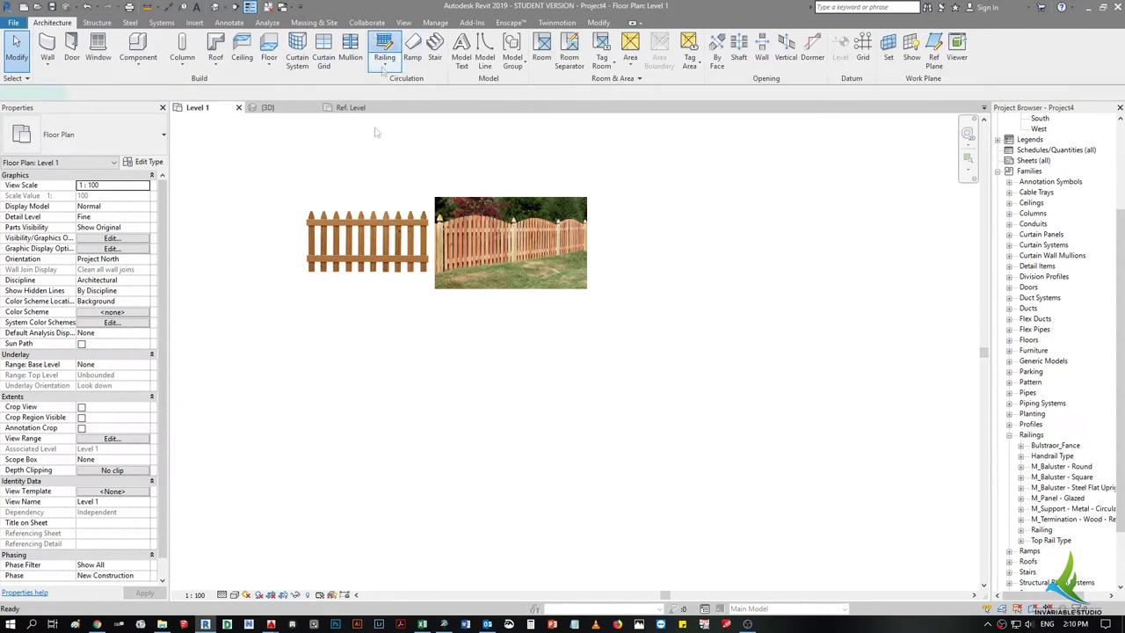
pyautogui.click(384, 49)
pyautogui.click(297, 394)
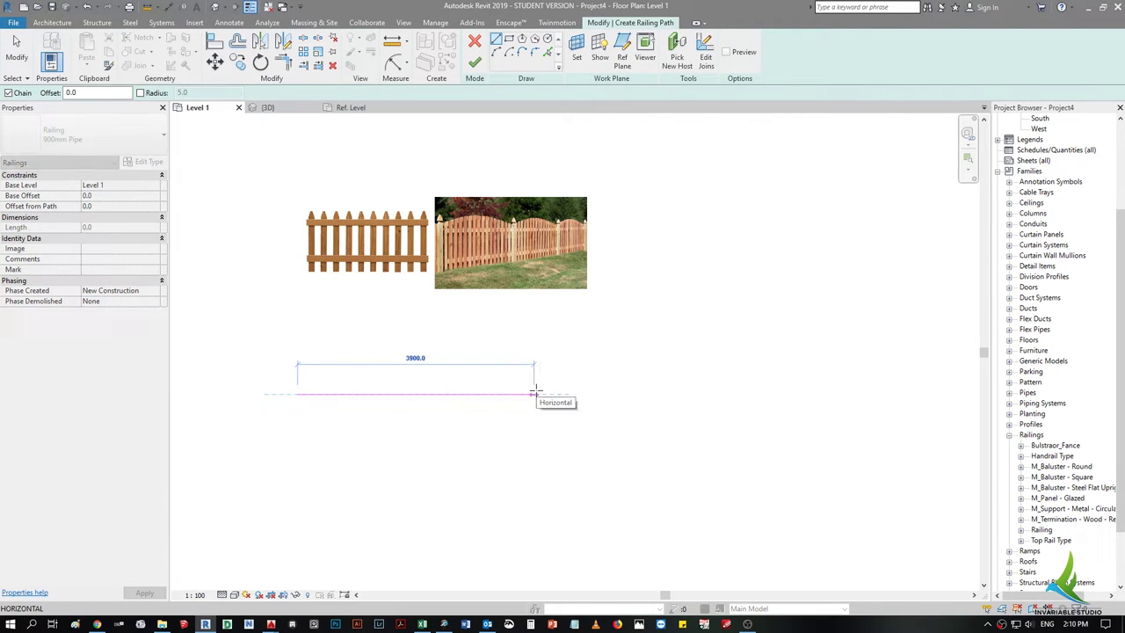
pyautogui.write('12000')
pyautogui.press('Return')
pyautogui.press('Escape')
pyautogui.scroll(-3, 534, 395)
pyautogui.click(475, 62)
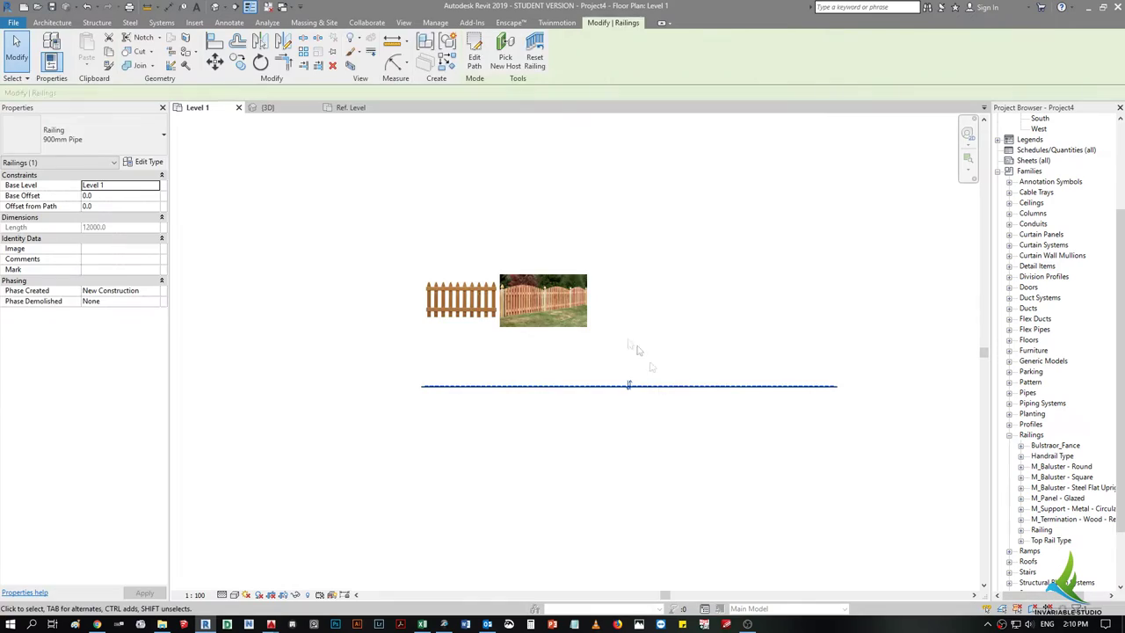
# - Select the new straight railing and view it in the {3D} view
pyautogui.press('Escape')
pyautogui.scroll(2, 527, 317)
pyautogui.scroll(2, 527, 316)
pyautogui.scroll(2, 618, 333)
pyautogui.scroll(-2, 618, 332)
pyautogui.scroll(-2, 515, 281)
pyautogui.click(643, 393)
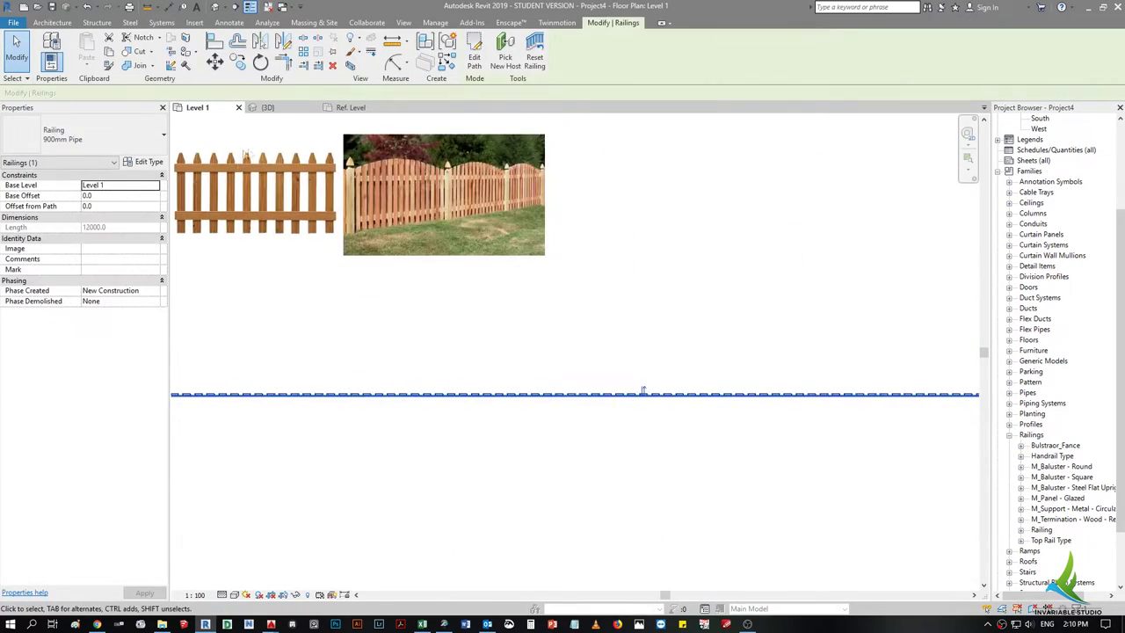
pyautogui.click(268, 107)
pyautogui.press('Escape')
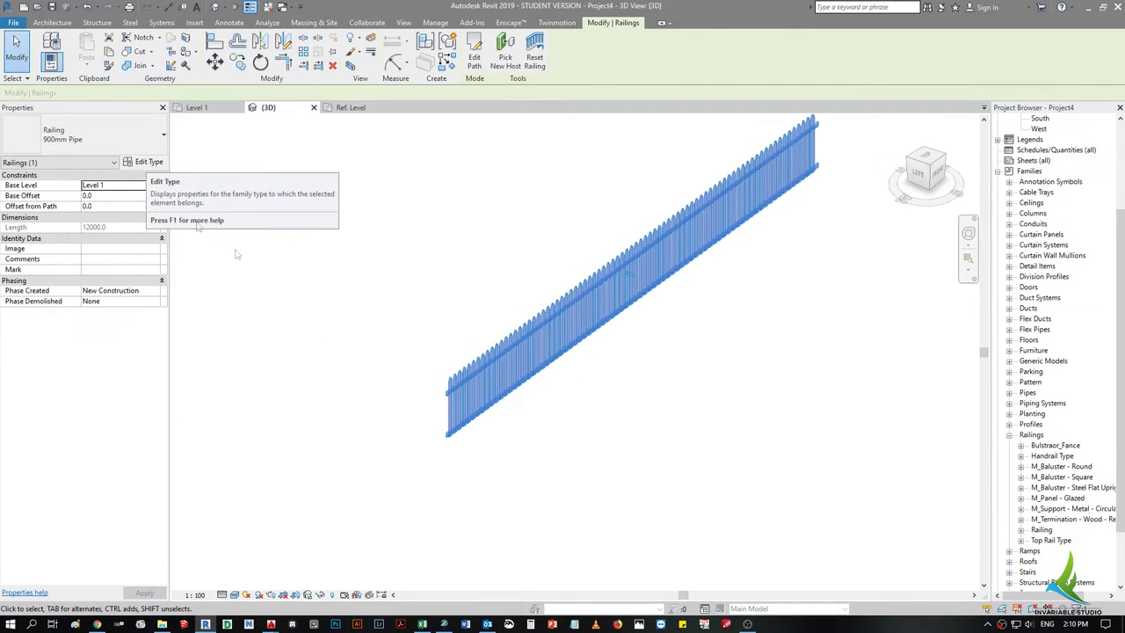
# - Go back to the Level 1 plan and zoom and pan over the curved-top fence photo
pyautogui.click(196, 107)
pyautogui.scroll(3, 384, 264)
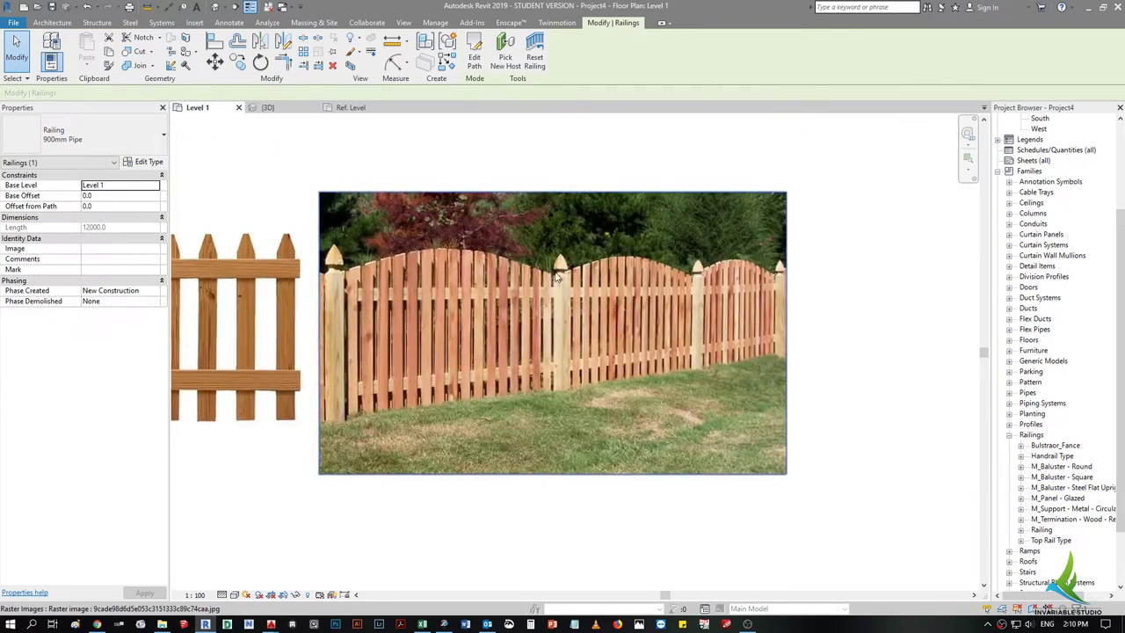
pyautogui.scroll(3, 556, 277)
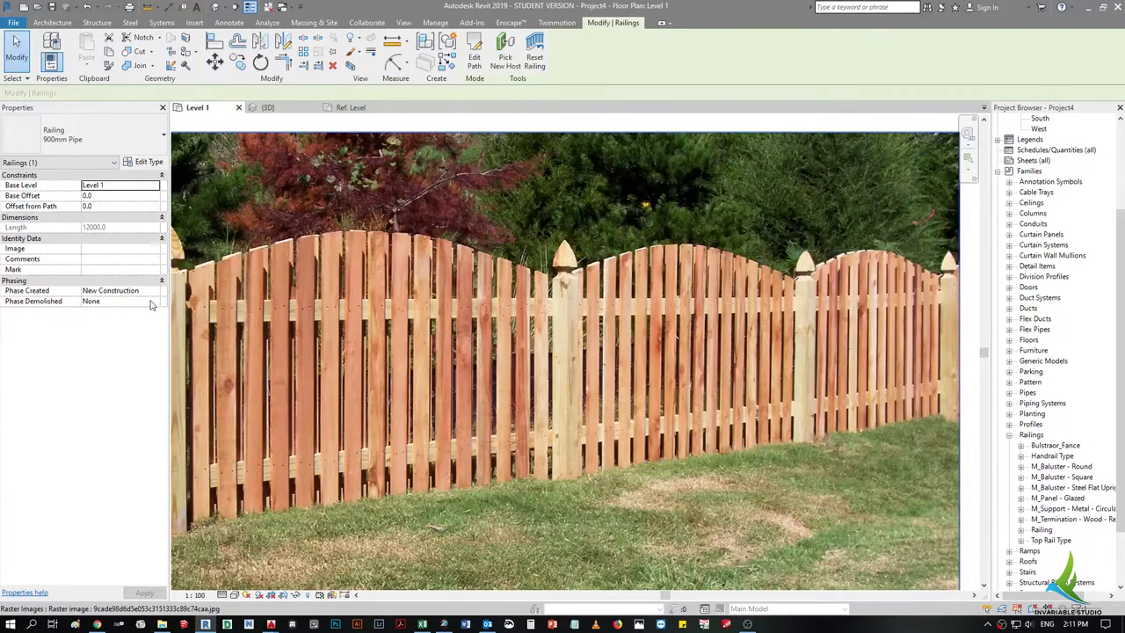
pyautogui.moveTo(309, 420); pyautogui.dragTo(377, 408, button='middle')
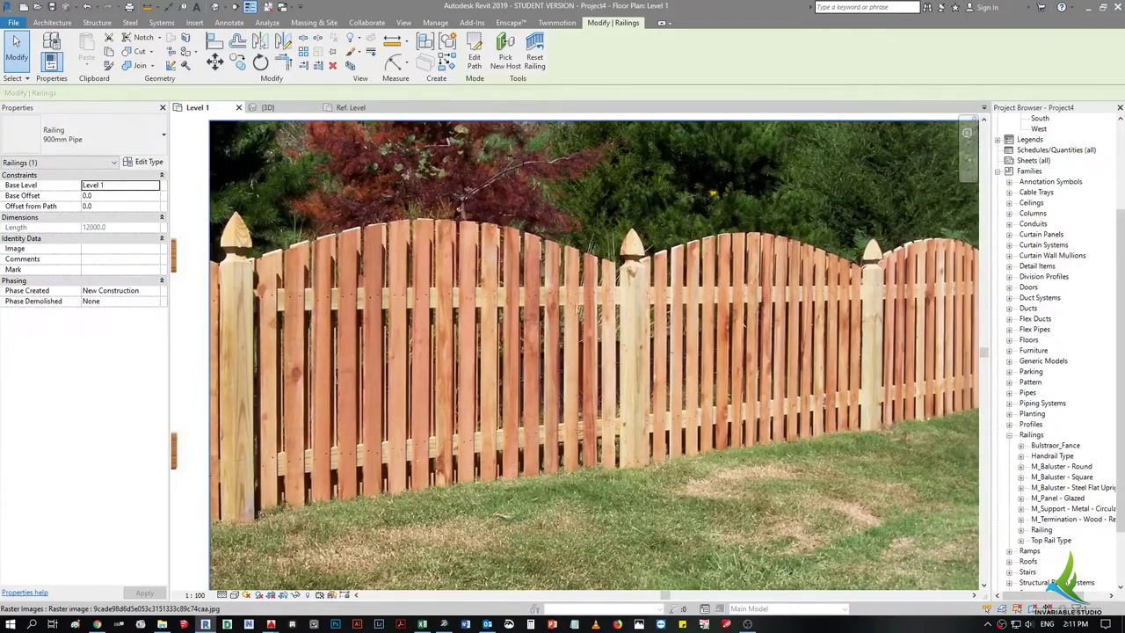
pyautogui.scroll(-5, 553, 323)
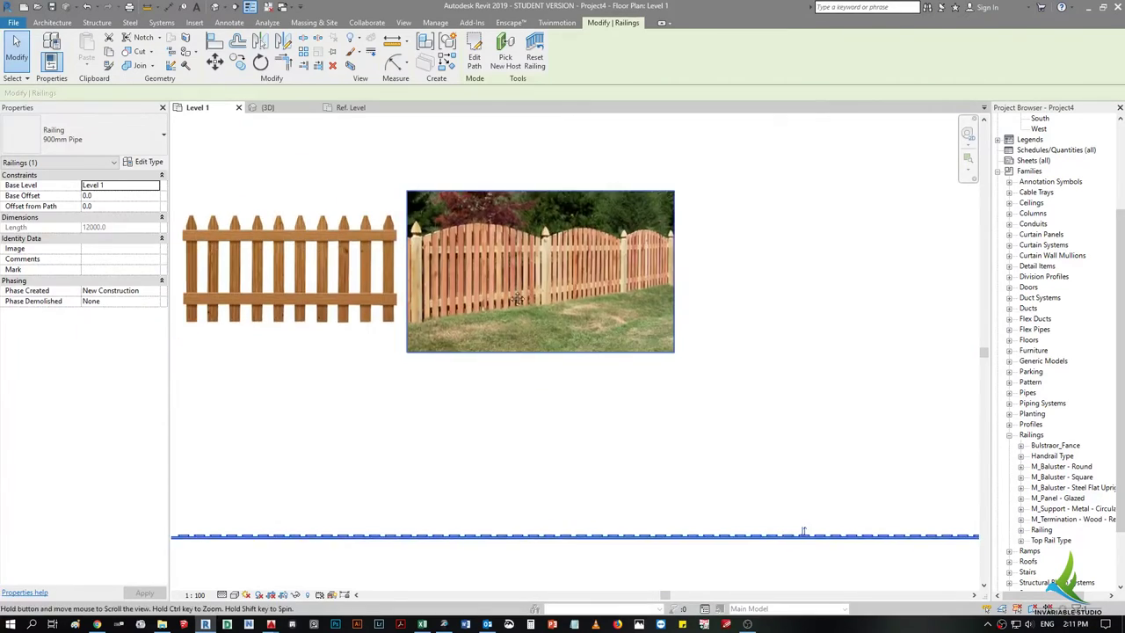
pyautogui.scroll(2, 457, 363)
# - Select the straight 900mm Pipe railing and open its type properties
pyautogui.click(523, 351)
pyautogui.scroll(-3, 522, 351)
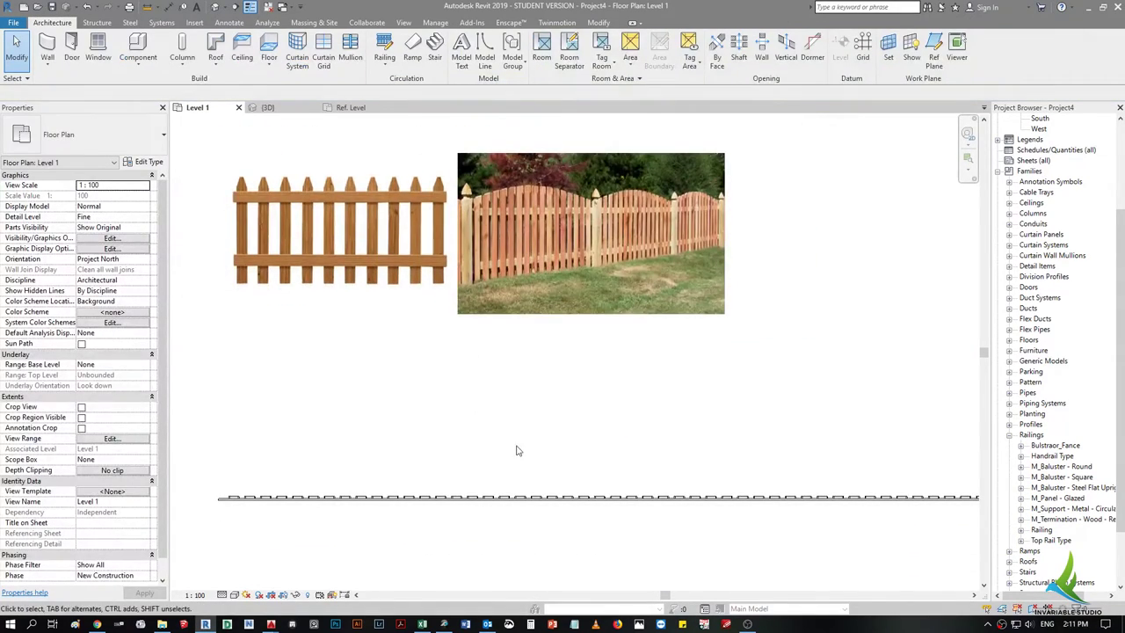
pyautogui.moveTo(515, 448); pyautogui.dragTo(382, 343, button='middle')
pyautogui.scroll(-2, 464, 440)
pyautogui.click(465, 446)
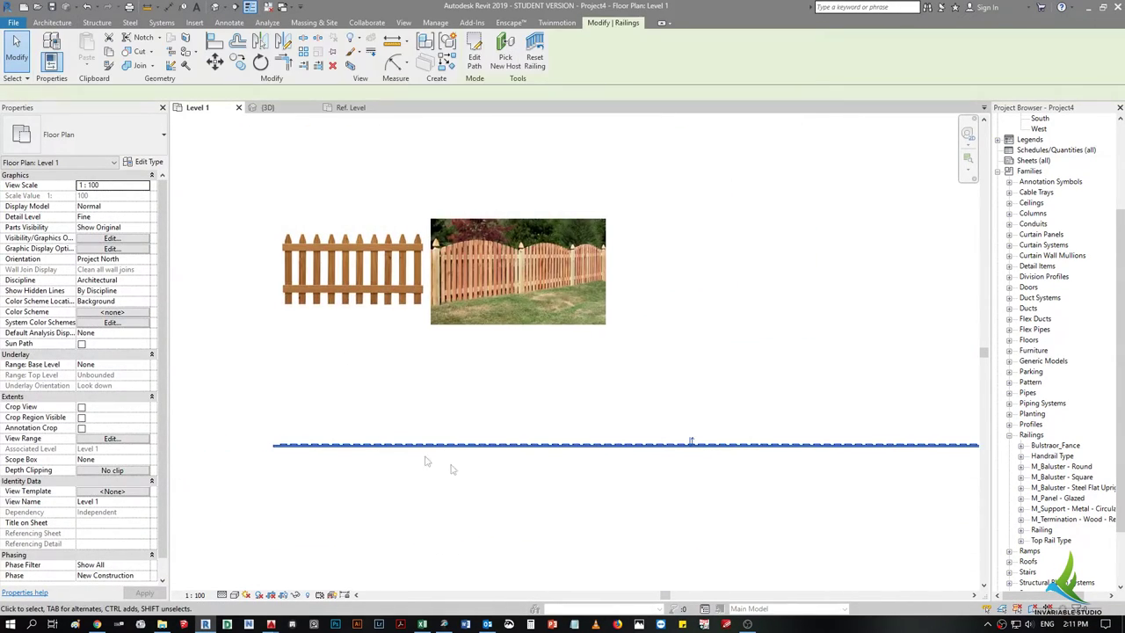
pyautogui.click(155, 165)
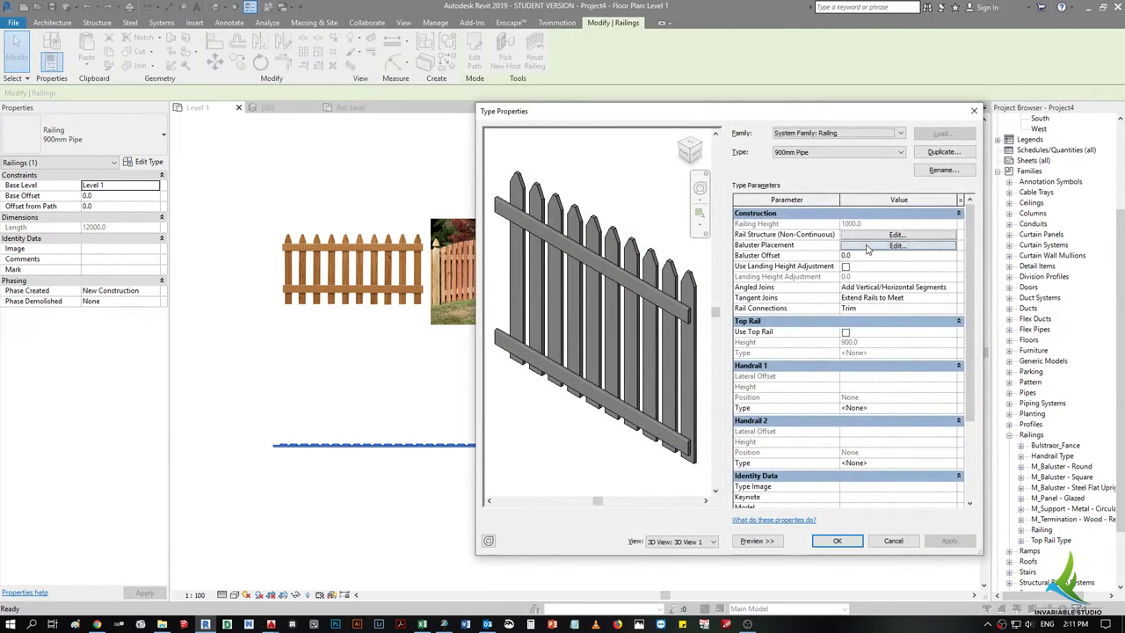
# - Review the regular baluster family options in the current type's baluster placement
pyautogui.click(866, 252)
pyautogui.click(753, 194)
pyautogui.click(785, 193)
pyautogui.click(754, 200)
pyautogui.press('Return')
# - Duplicate the railing type, rename it 'Type 2', and open its baluster placement
pyautogui.click(932, 154)
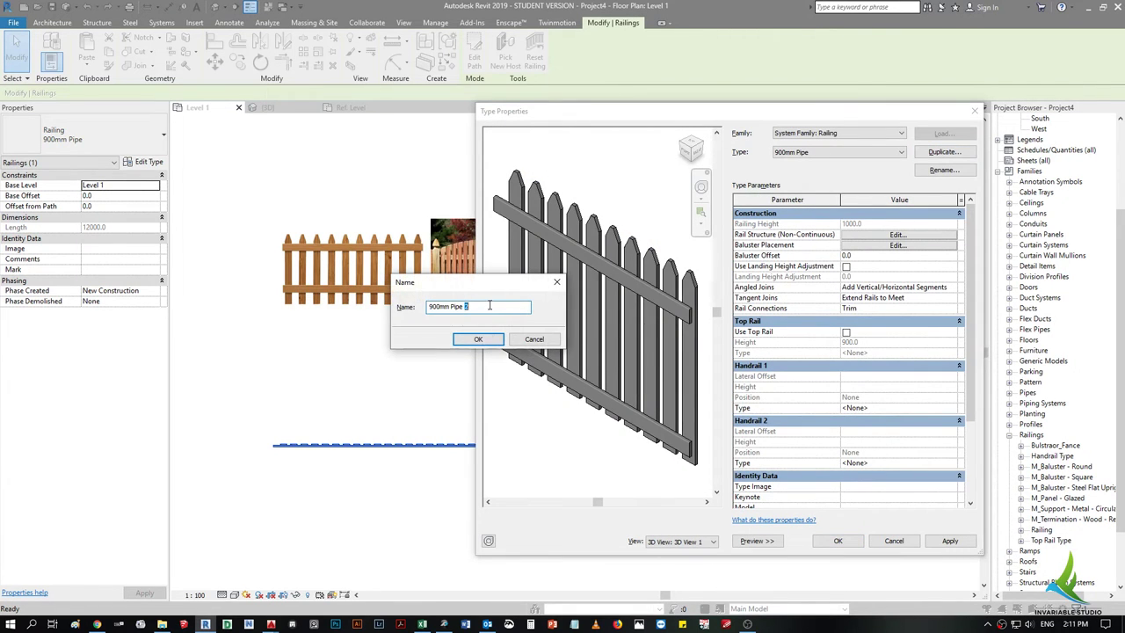
pyautogui.press('Return')
pyautogui.click(943, 170)
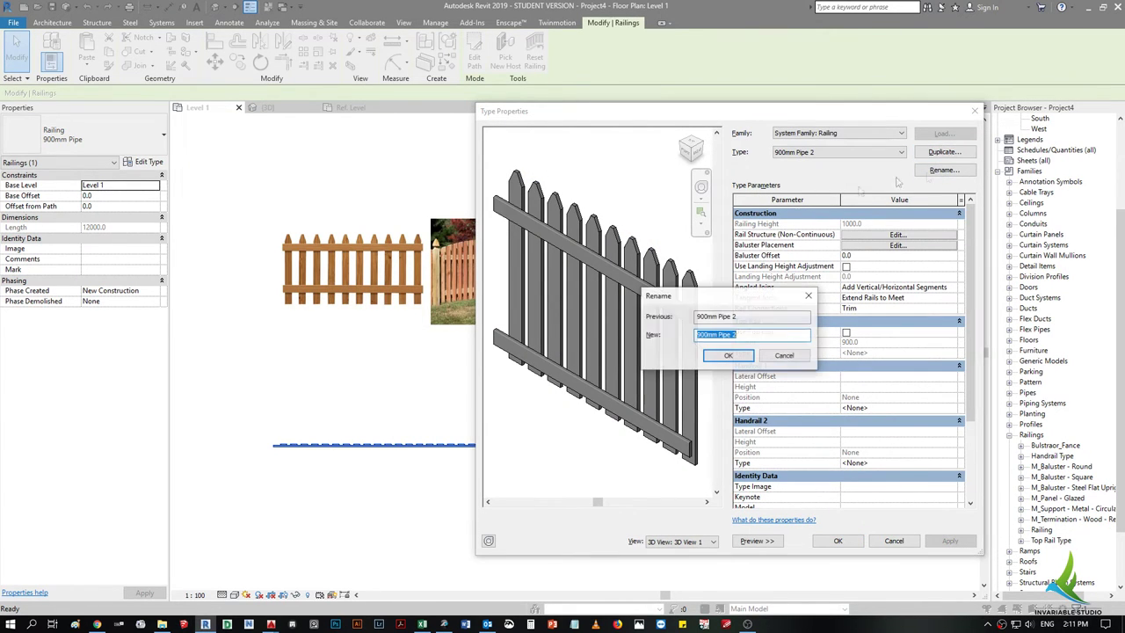
pyautogui.doubleClick(734, 335)
pyautogui.write('Ty')
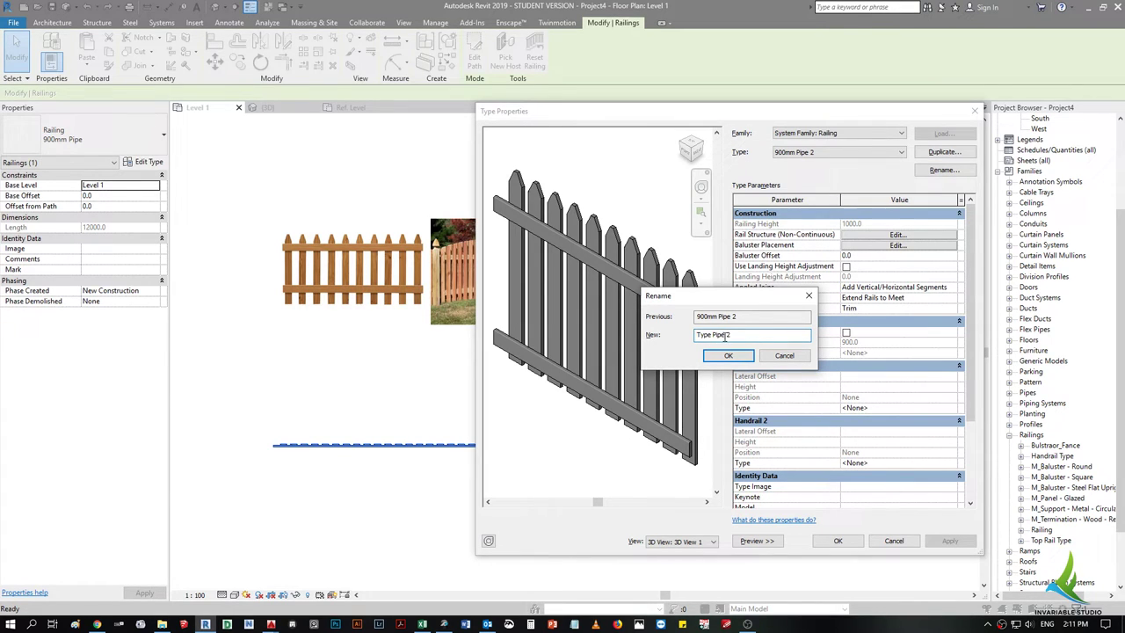
pyautogui.click(727, 354)
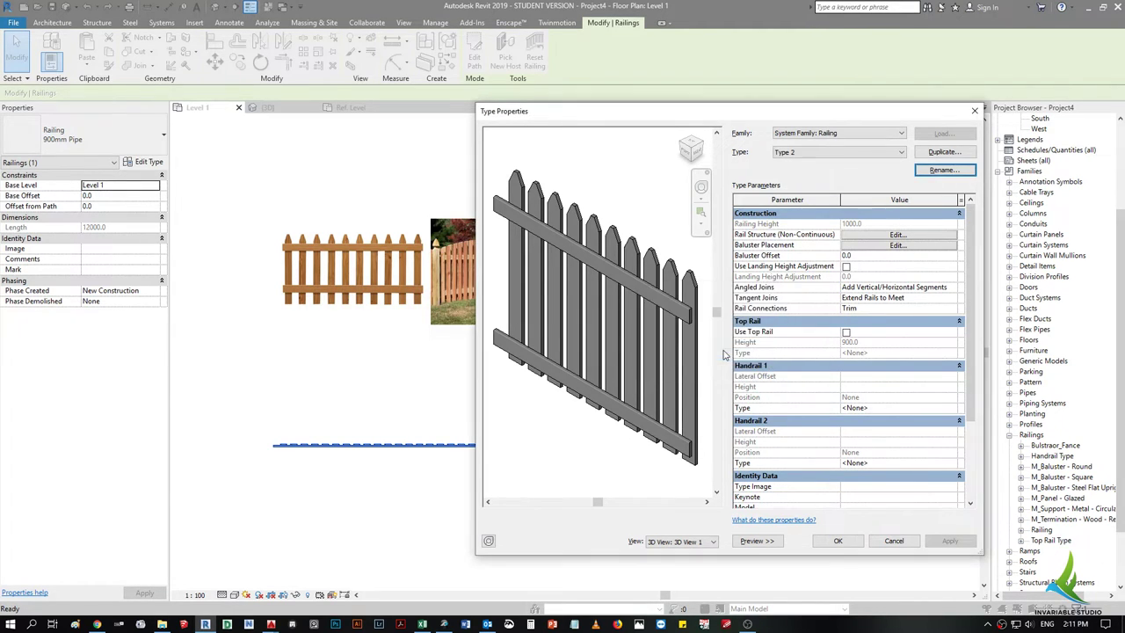
pyautogui.click(896, 246)
pyautogui.click(752, 193)
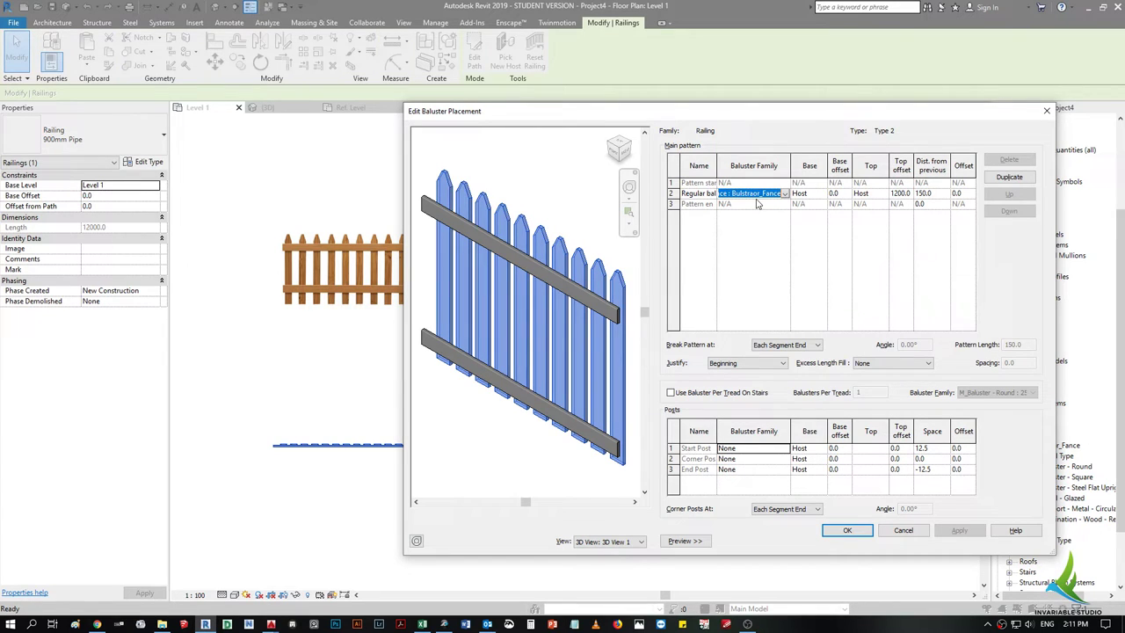
# - Set the regular baluster to M_Baluster - Steel Flat with 1500 top offset and 1000 spacing
pyautogui.click(755, 196)
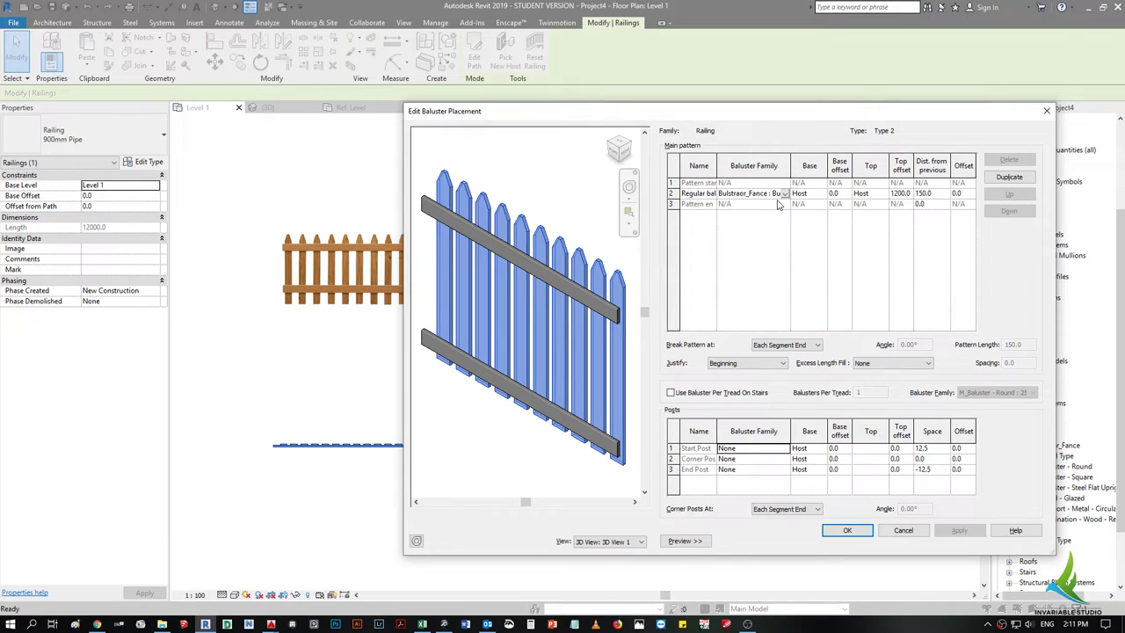
pyautogui.click(785, 193)
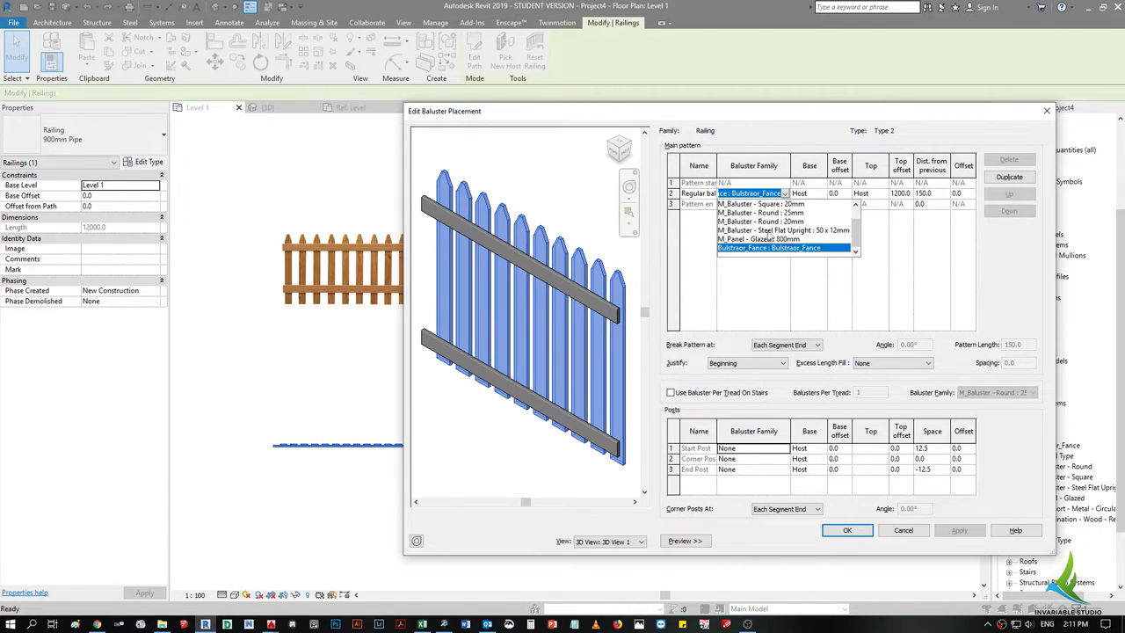
pyautogui.click(787, 235)
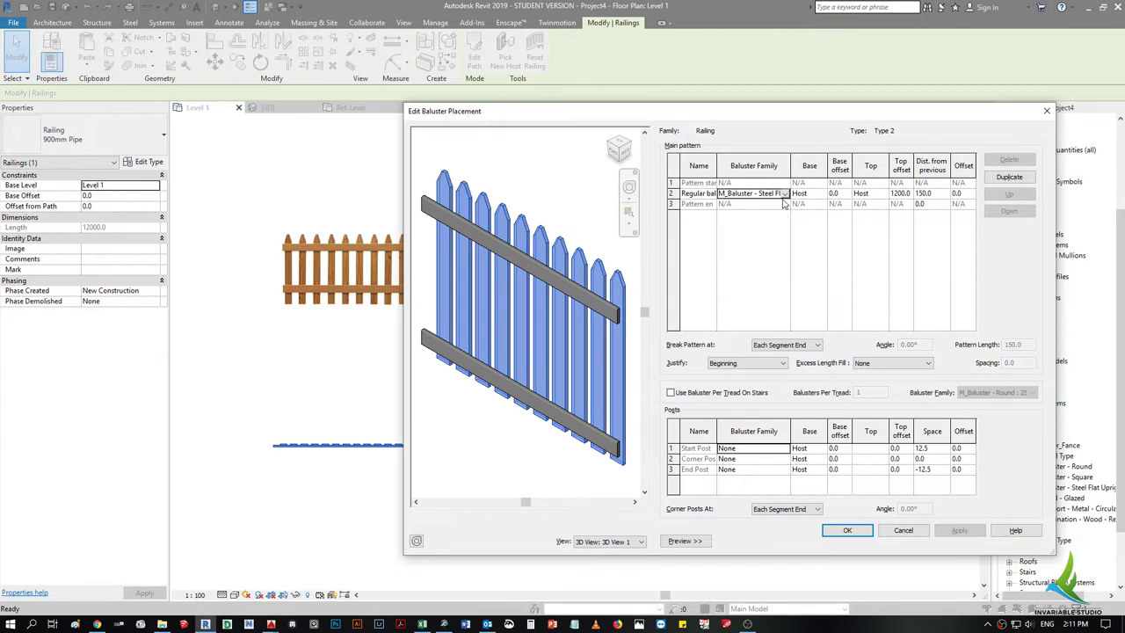
pyautogui.click(904, 196)
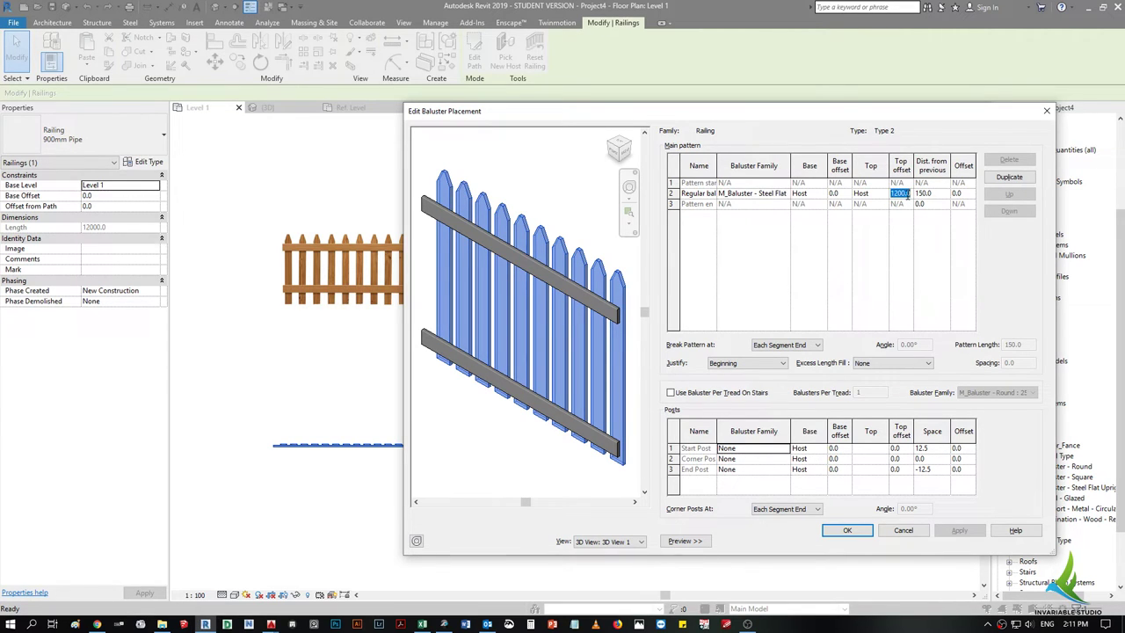
pyautogui.write('15')
pyautogui.click(923, 194)
pyautogui.write('1000')
pyautogui.press('Tab')
# - Duplicate the regular baluster row and set the copy to M_Baluster - Round : 25mm
pyautogui.click(686, 193)
pyautogui.click(1009, 176)
pyautogui.click(756, 193)
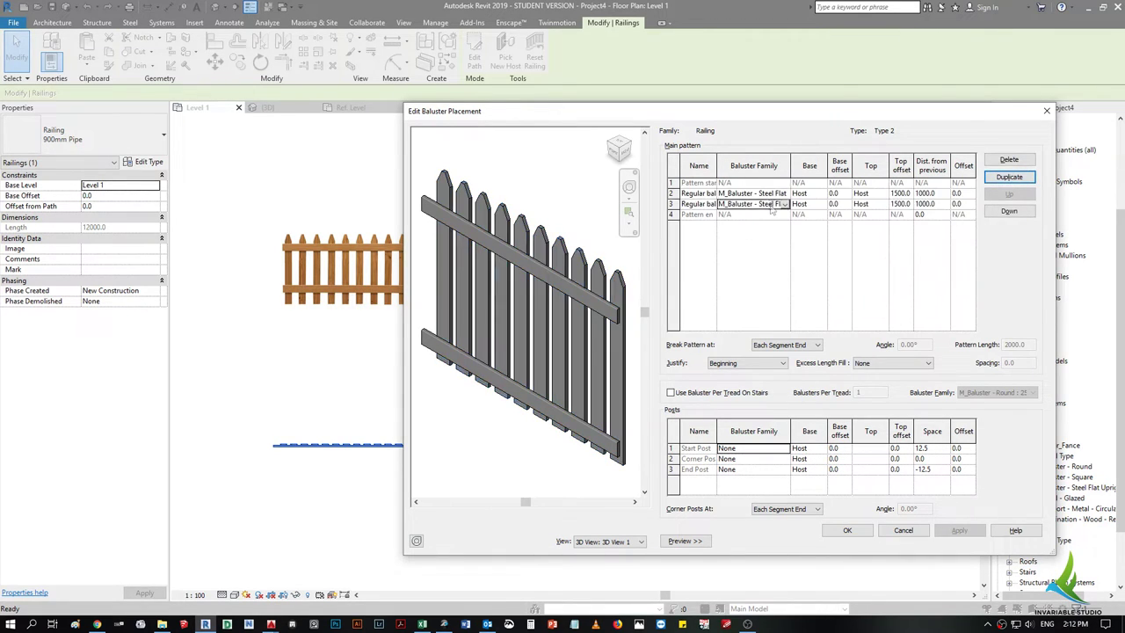
pyautogui.click(768, 204)
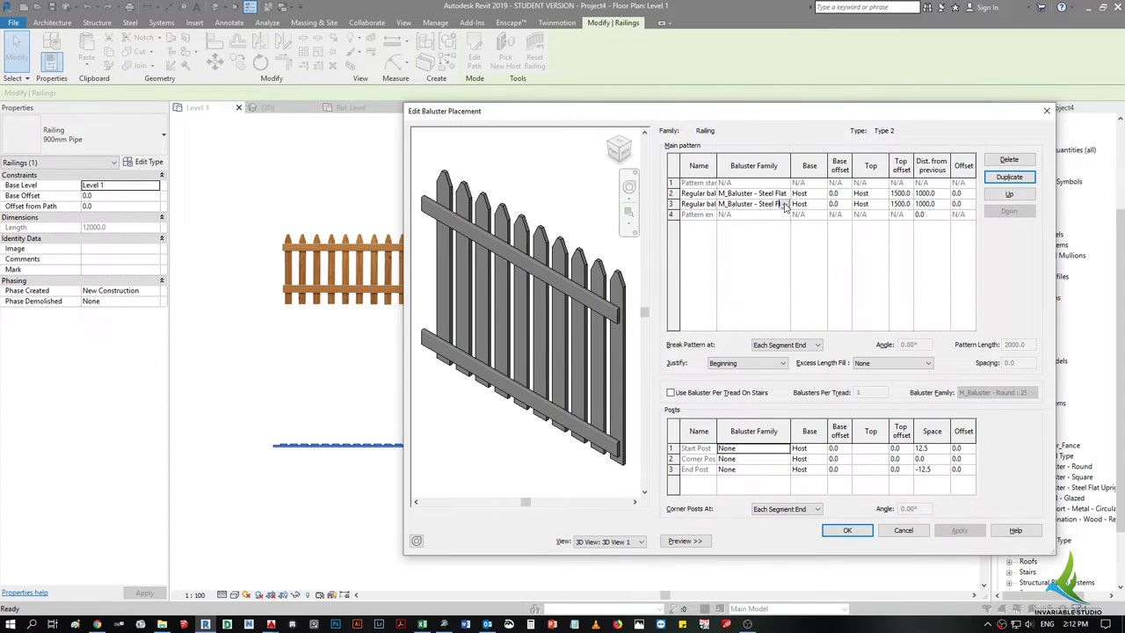
pyautogui.click(767, 204)
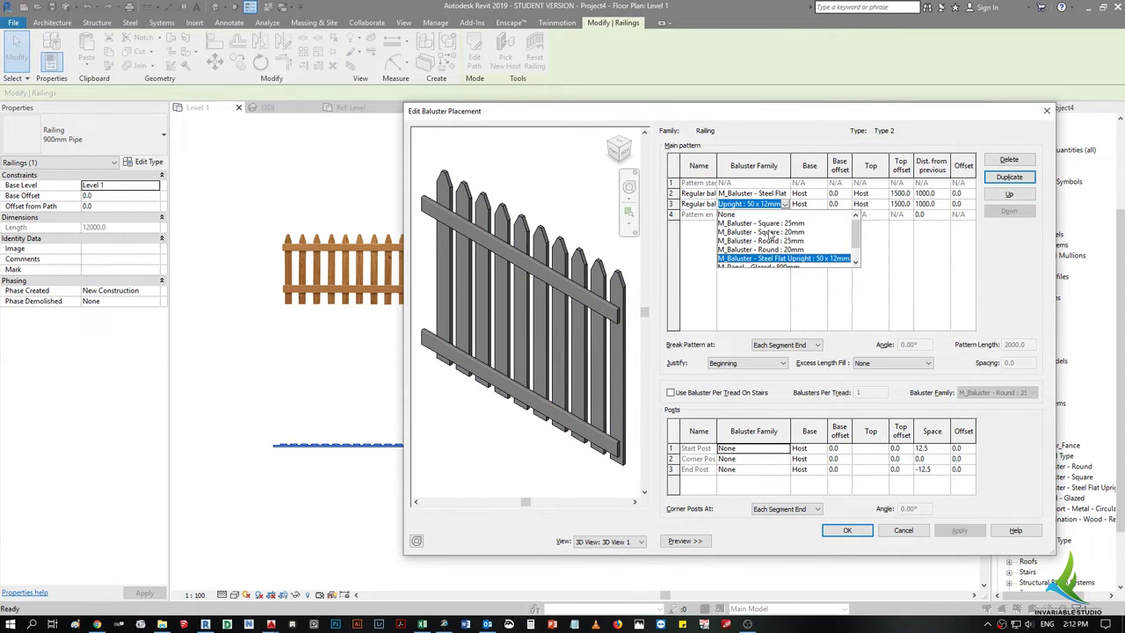
pyautogui.click(770, 242)
pyautogui.click(784, 204)
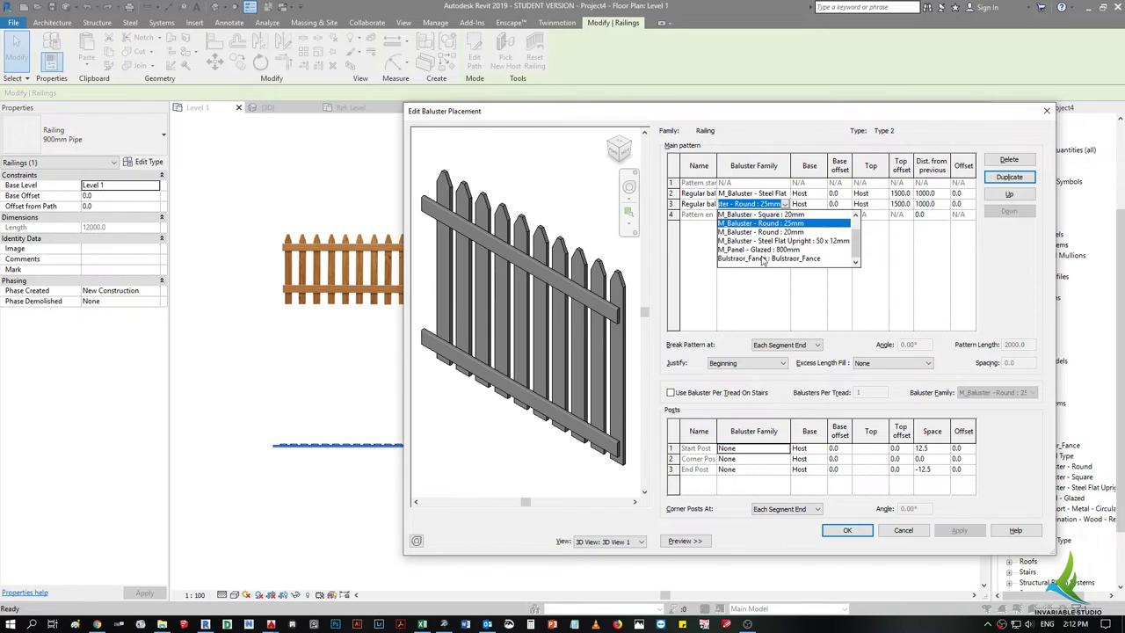
pyautogui.click(778, 233)
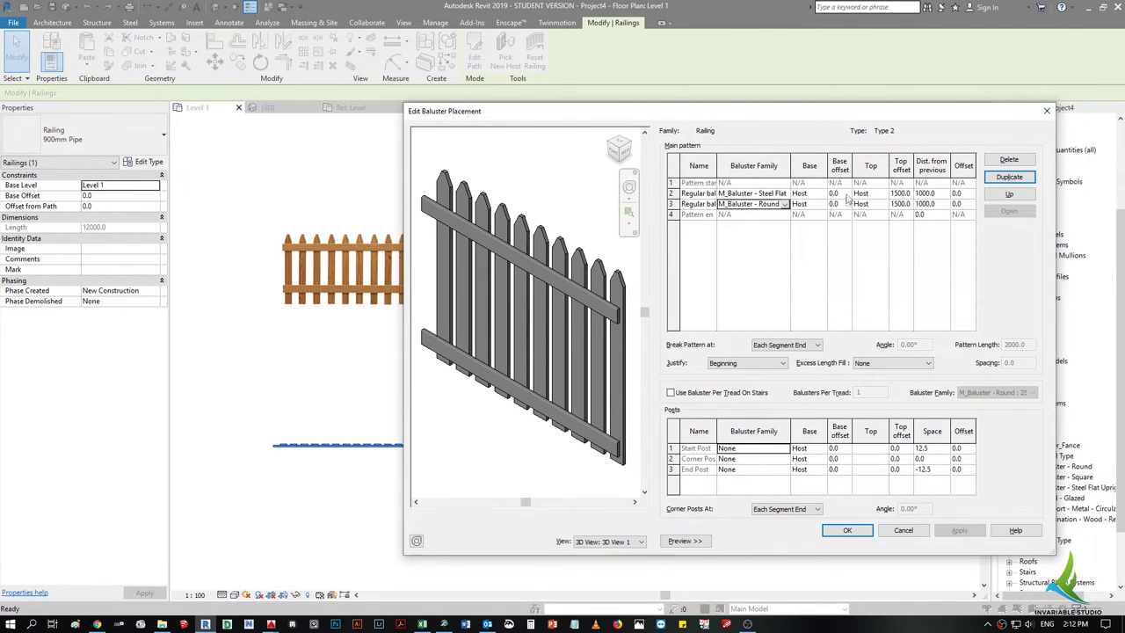
# - Review the new row's top, offset and spacing, then accept the baluster placement
pyautogui.click(850, 203)
pyautogui.click(882, 203)
pyautogui.click(906, 203)
pyautogui.click(942, 204)
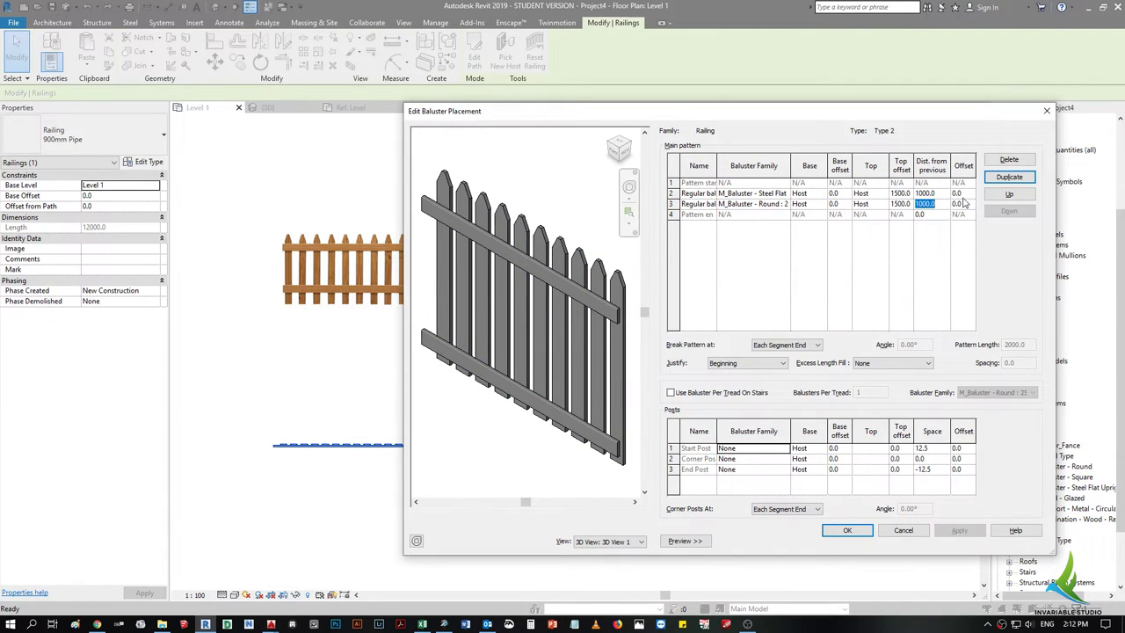
pyautogui.click(846, 531)
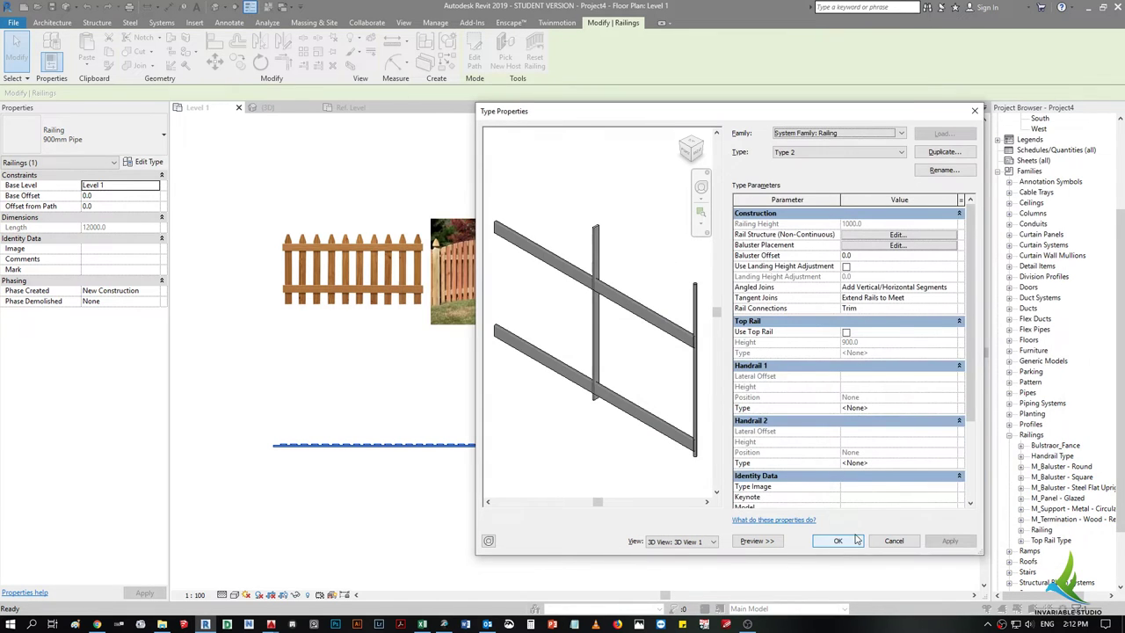
# - Accept the revised railing type properties and switch to the {3D} view
pyautogui.scroll(2, 626, 355)
pyautogui.scroll(2, 640, 321)
pyautogui.click(840, 541)
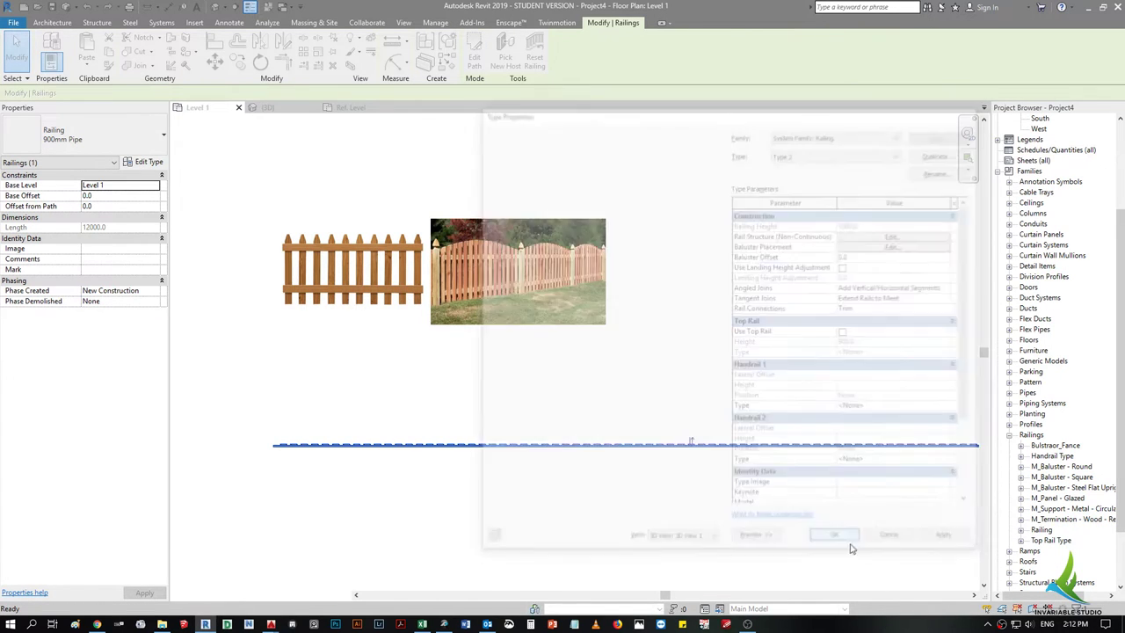
pyautogui.click(712, 500)
pyautogui.click(266, 107)
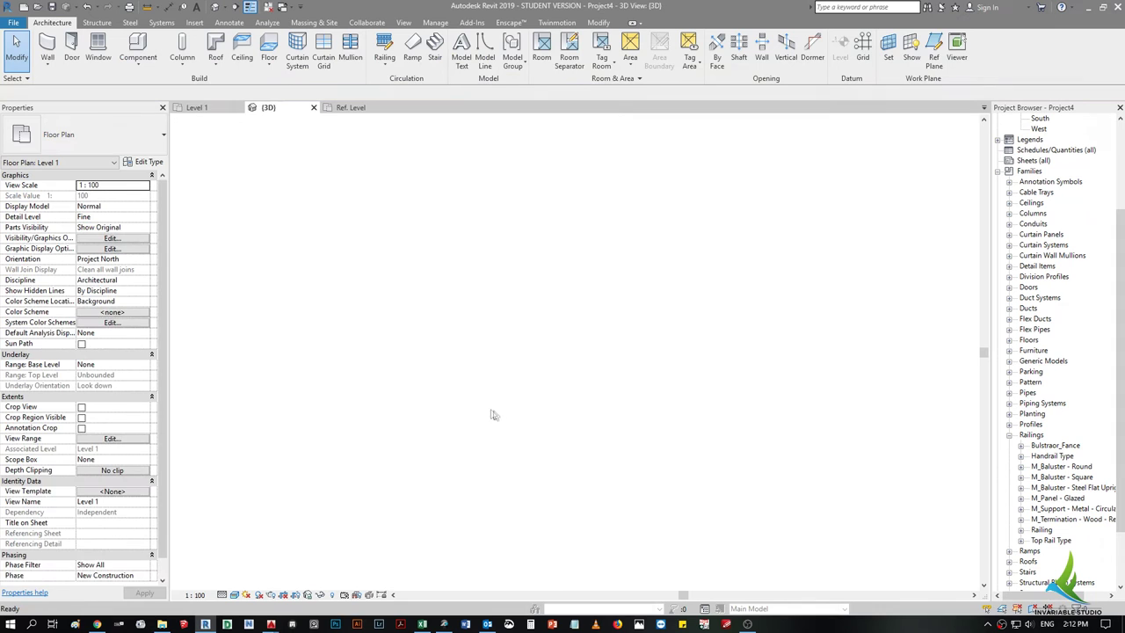
# - Zoom in on the railing and compare it with the Level 1 plan reference photo
pyautogui.scroll(1, 496, 391)
pyautogui.scroll(4, 491, 425)
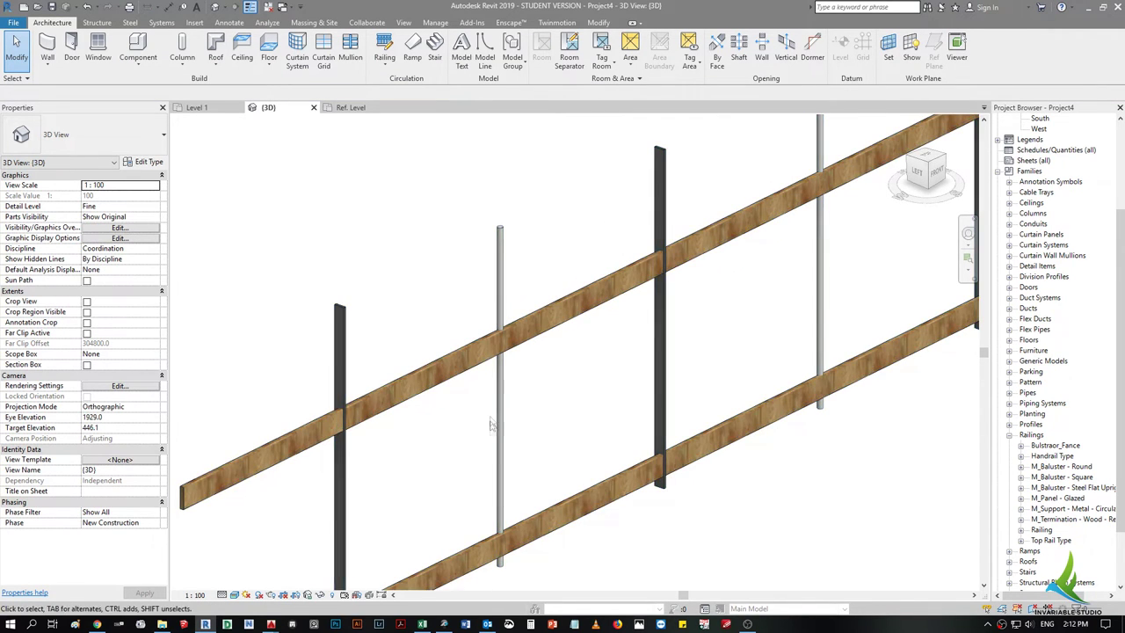
pyautogui.scroll(-3, 492, 425)
pyautogui.scroll(-2, 557, 430)
pyautogui.scroll(2, 495, 430)
pyautogui.scroll(1, 535, 404)
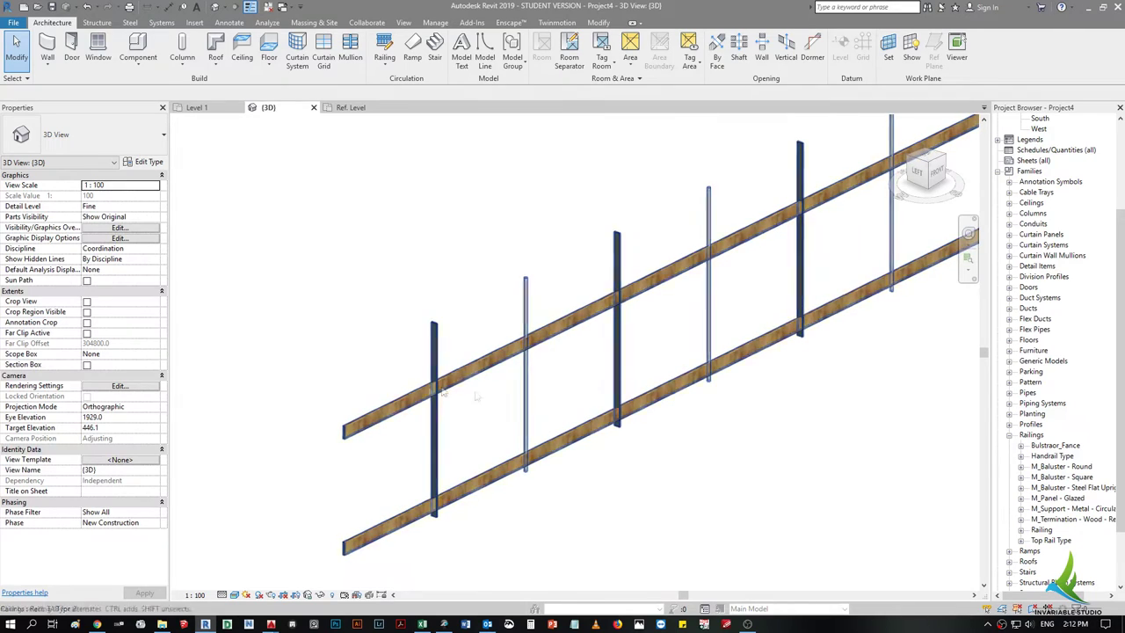
pyautogui.click(435, 336)
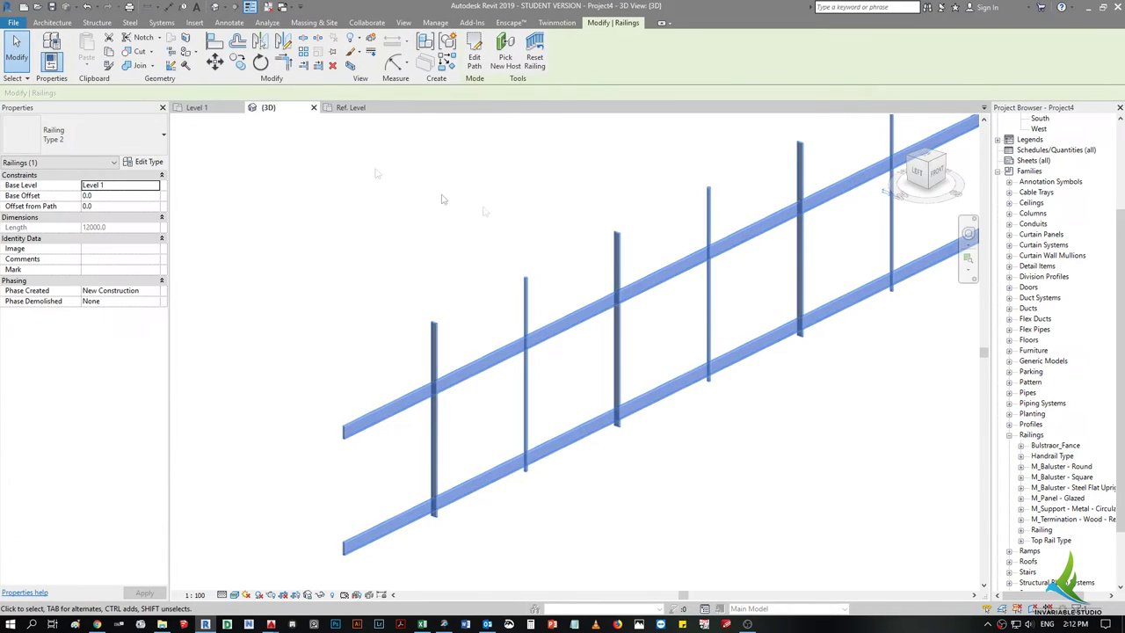
pyautogui.click(211, 108)
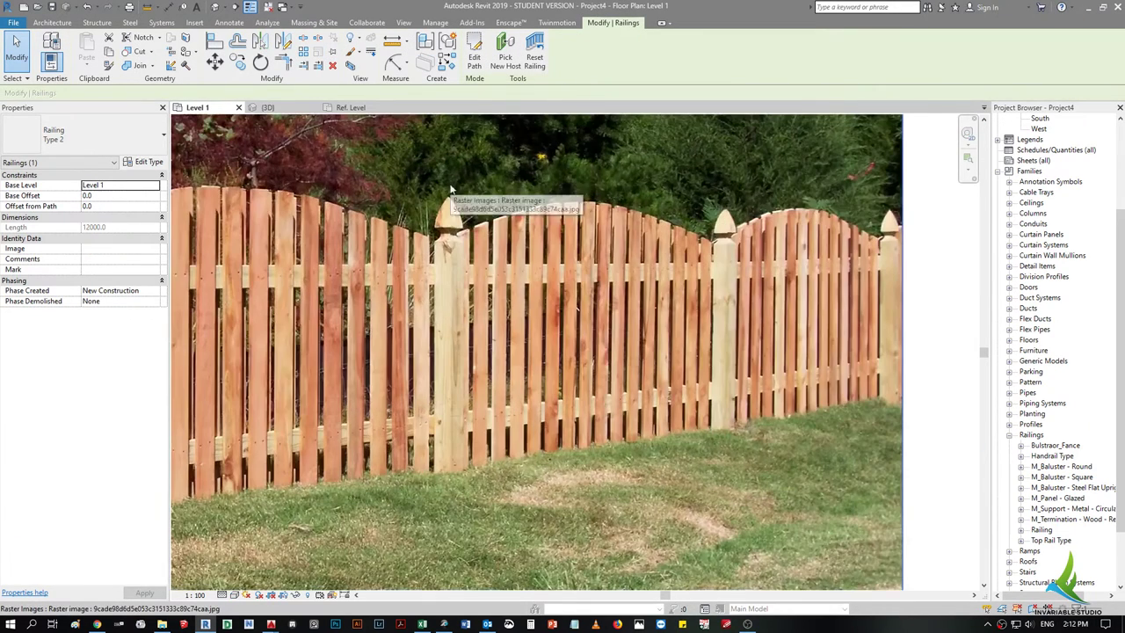
pyautogui.click(264, 108)
# - Orbit around the alternating flat and round balusters, then reopen the railing's Type Properties
pyautogui.scroll(3, 384, 296)
pyautogui.scroll(3, 460, 328)
pyautogui.moveTo(509, 404)
pyautogui.keyDown('shift'); pyautogui.mouseDown(button='middle')
pyautogui.moveTo(568, 246)
pyautogui.moveTo(591, 220)
pyautogui.moveTo(629, 296)
pyautogui.mouseUp(button='middle'); pyautogui.keyUp('shift')
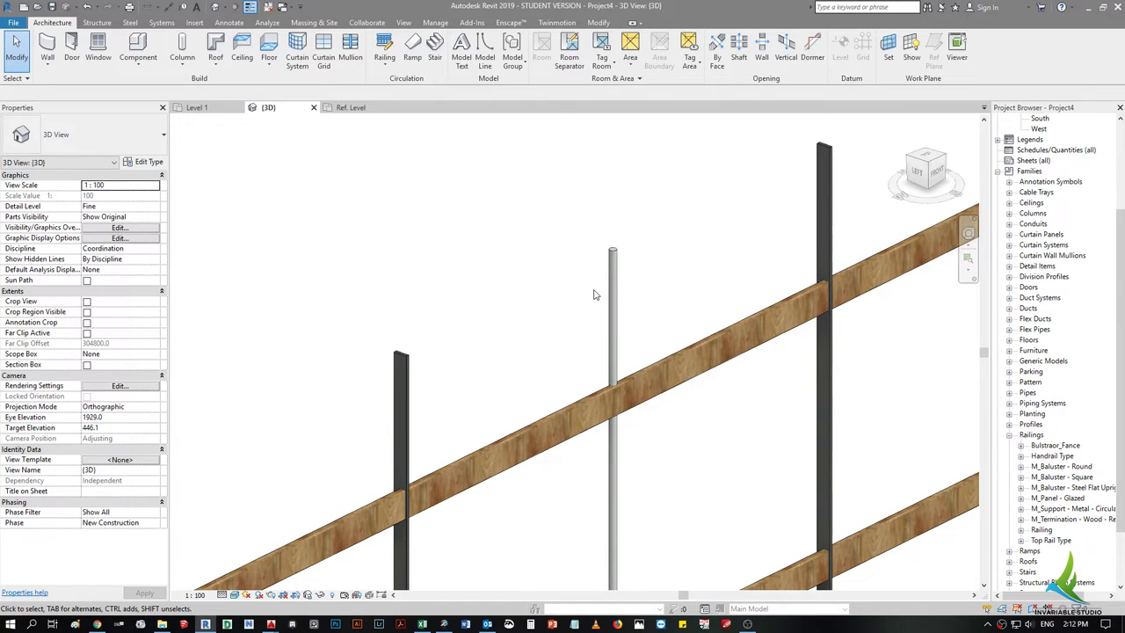
pyautogui.scroll(-2, 591, 313)
pyautogui.keyDown('shift'); pyautogui.moveTo(592, 314); pyautogui.dragTo(604, 288, button='middle'); pyautogui.keyUp('shift')
pyautogui.scroll(2, 605, 289)
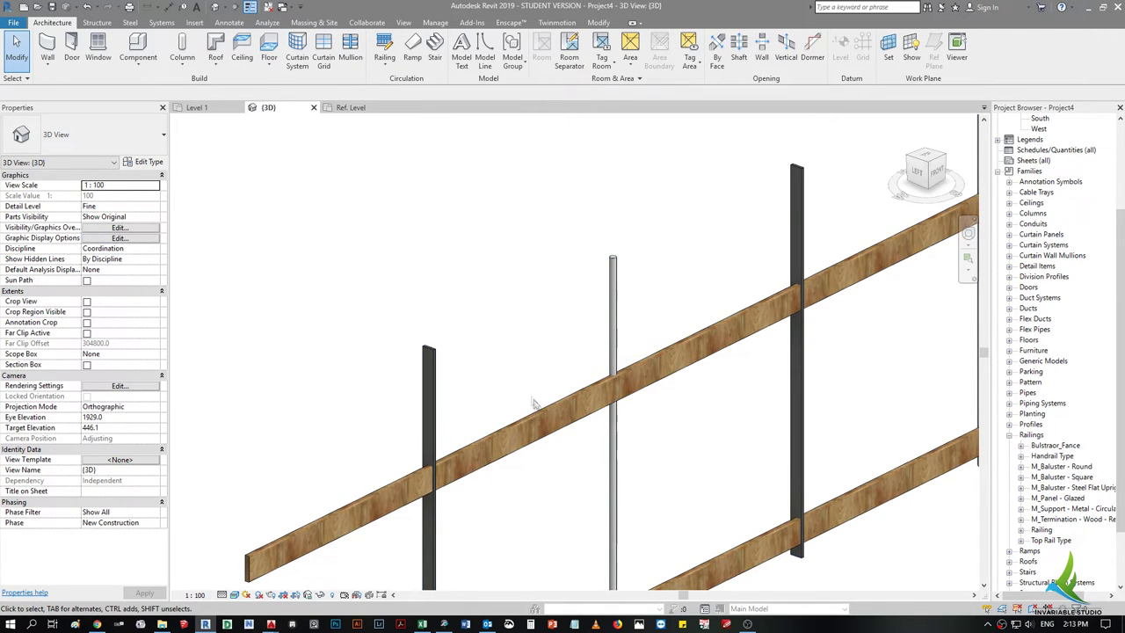
pyautogui.click(535, 423)
pyautogui.click(144, 162)
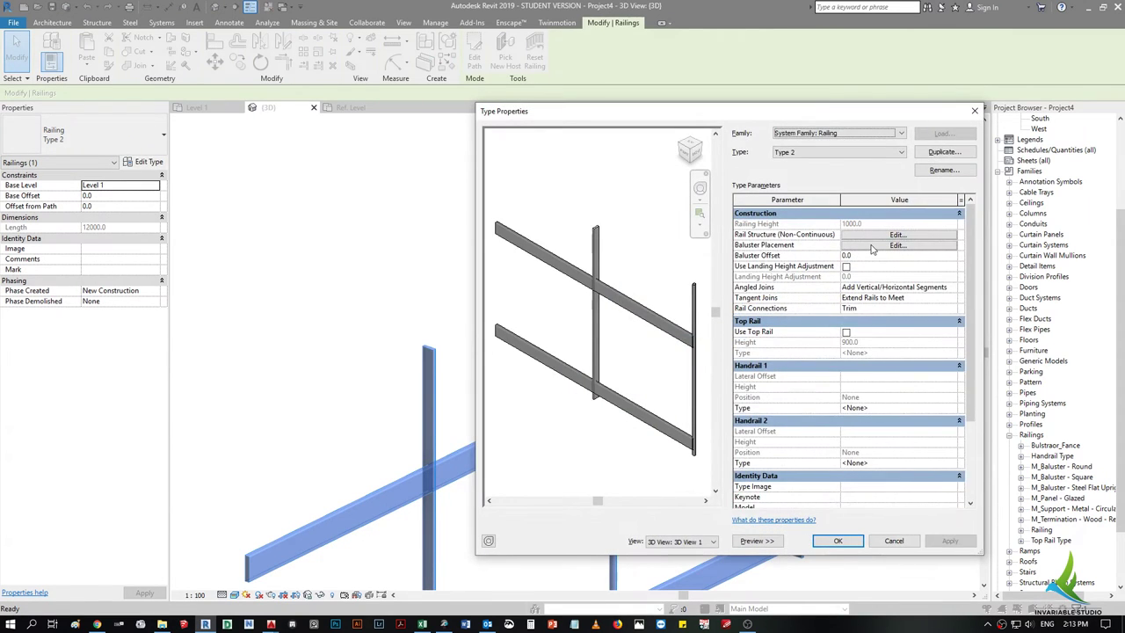
pyautogui.click(896, 245)
pyautogui.click(775, 205)
pyautogui.click(784, 203)
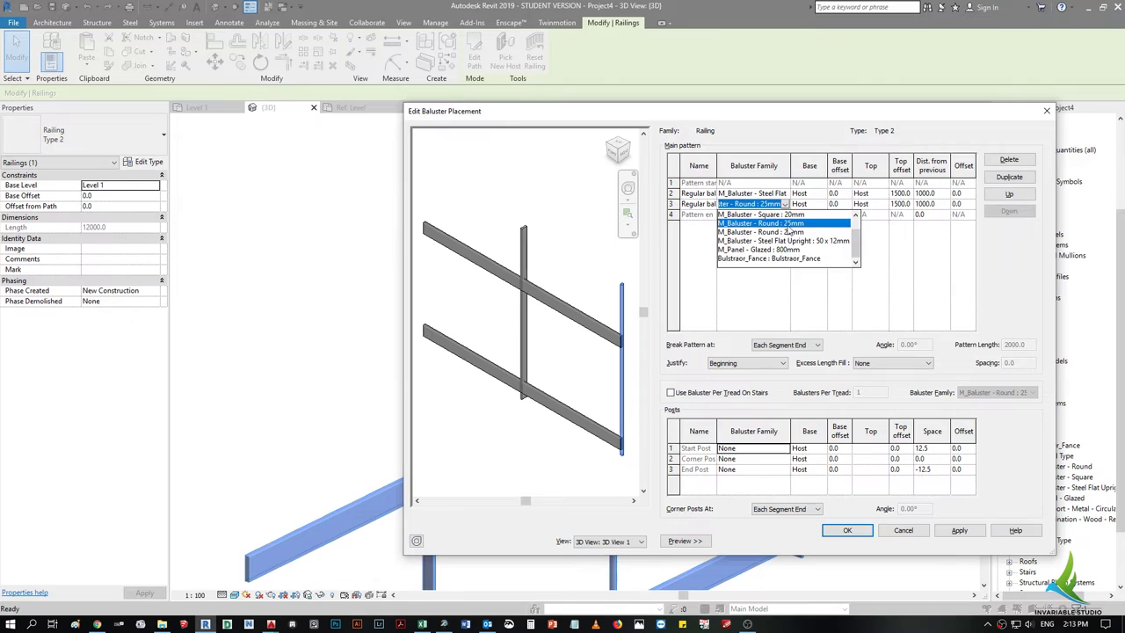
pyautogui.click(790, 224)
pyautogui.scroll(2, 471, 259)
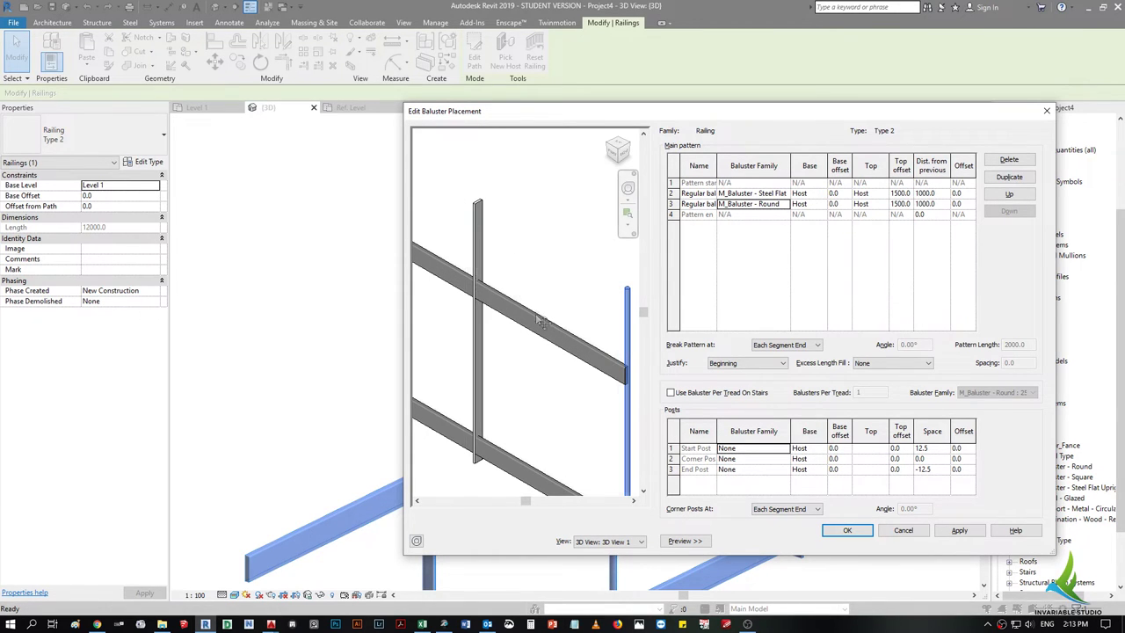
pyautogui.moveTo(543, 324); pyautogui.dragTo(475, 260, button='middle')
pyautogui.click(844, 533)
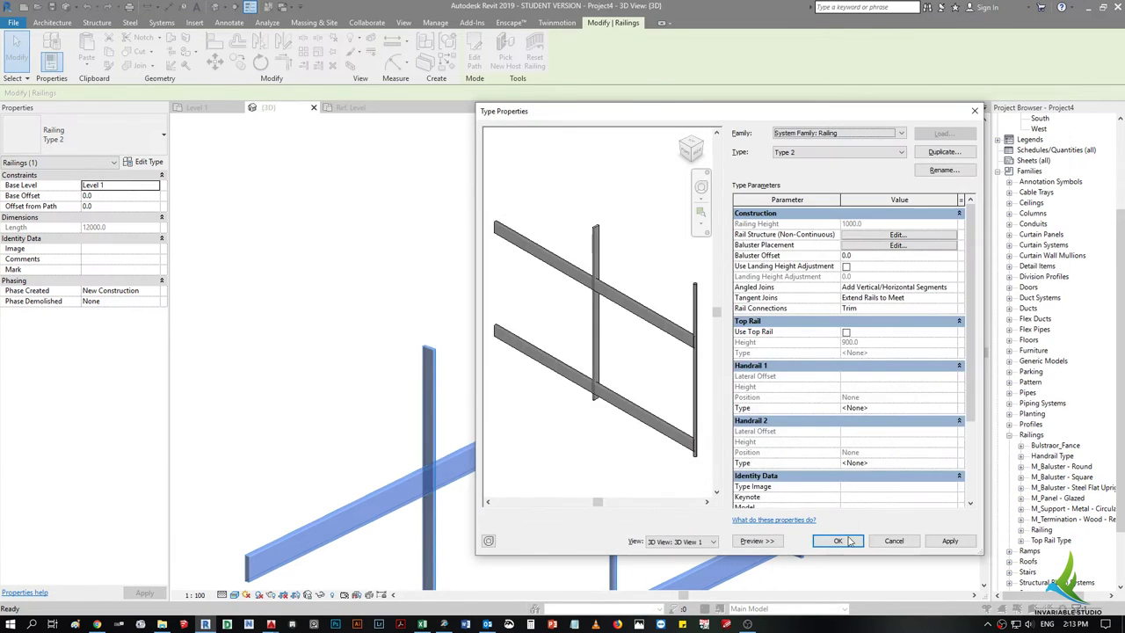
pyautogui.click(830, 607)
pyautogui.click(583, 325)
pyautogui.scroll(-3, 510, 297)
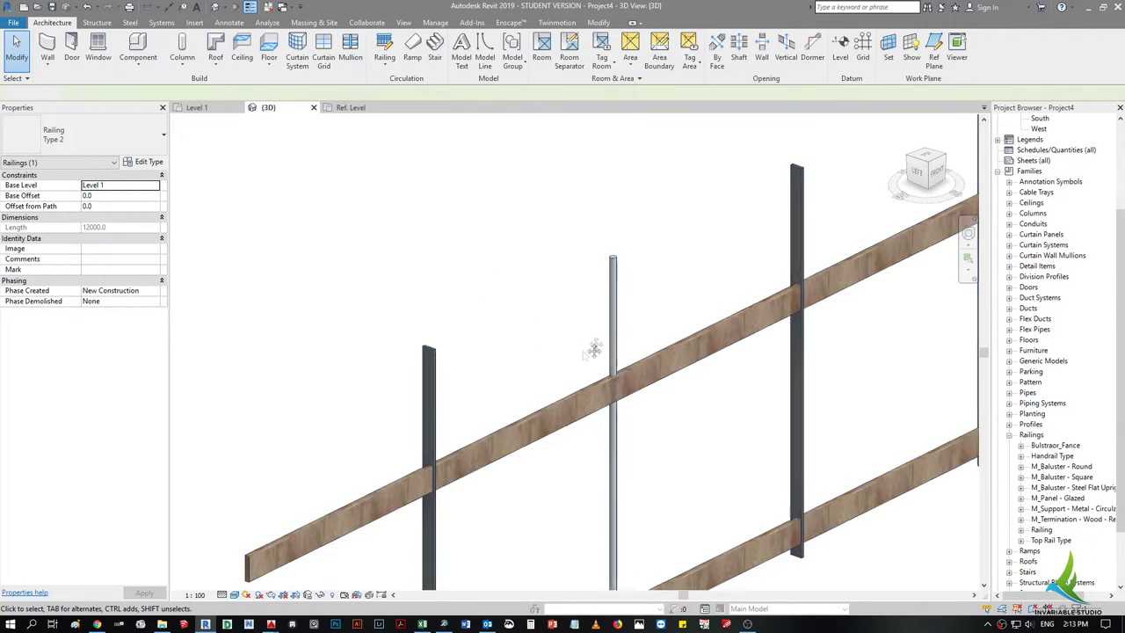
pyautogui.click(434, 270)
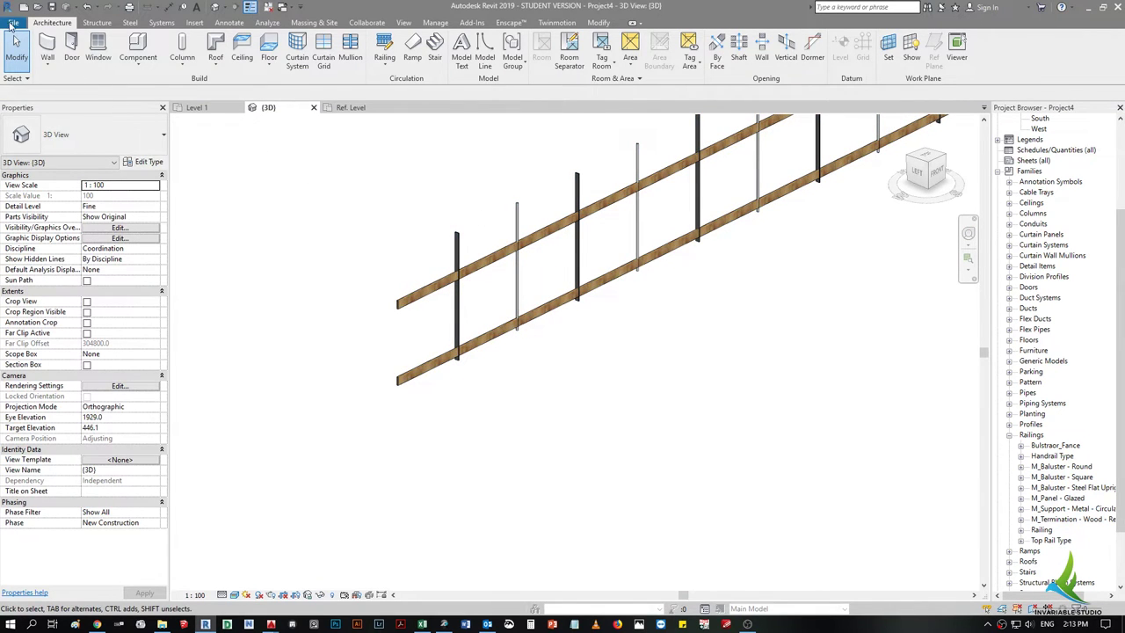
# - Create a new family from Metric Baluster-Post.rft and open its Ref. Level floor plan
pyautogui.click(13, 23)
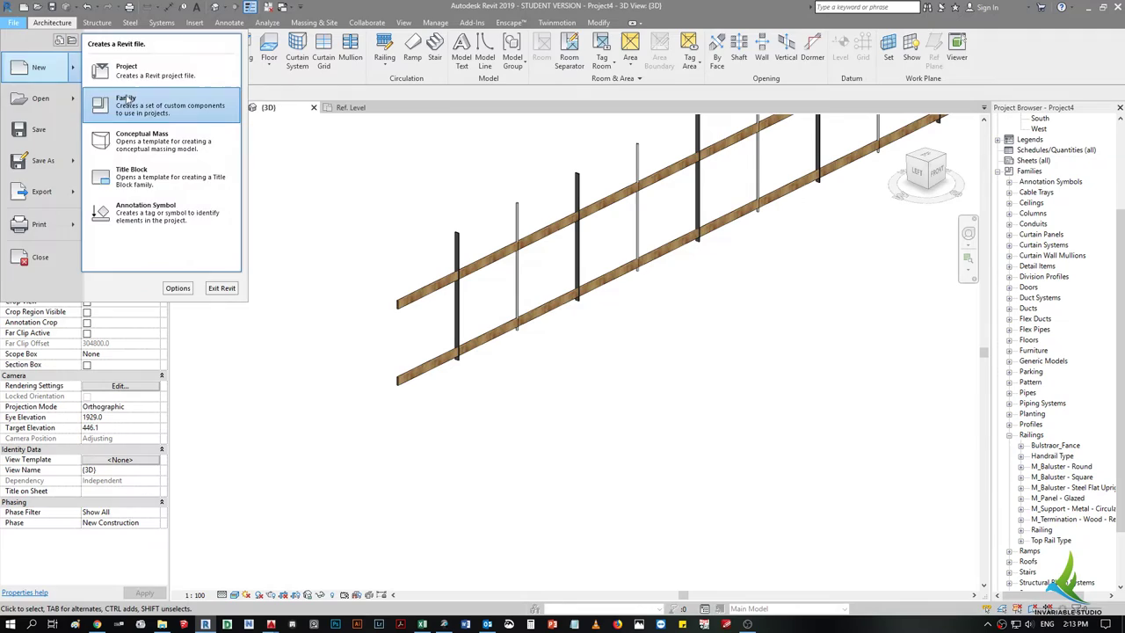
pyautogui.moveTo(39, 67)
pyautogui.click(123, 103)
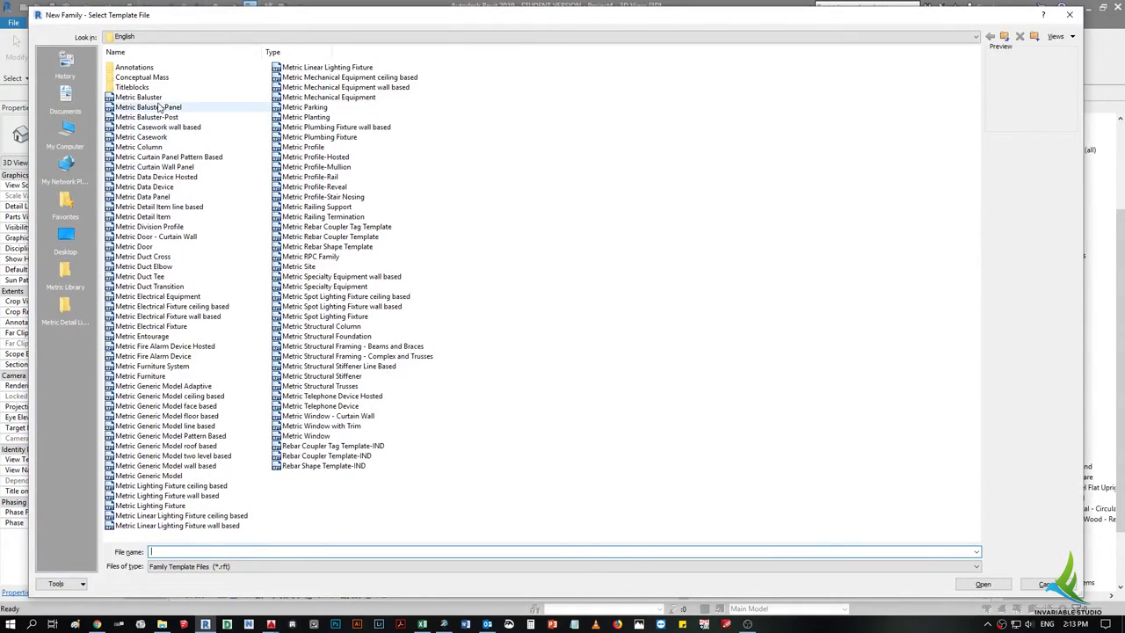
pyautogui.click(160, 106)
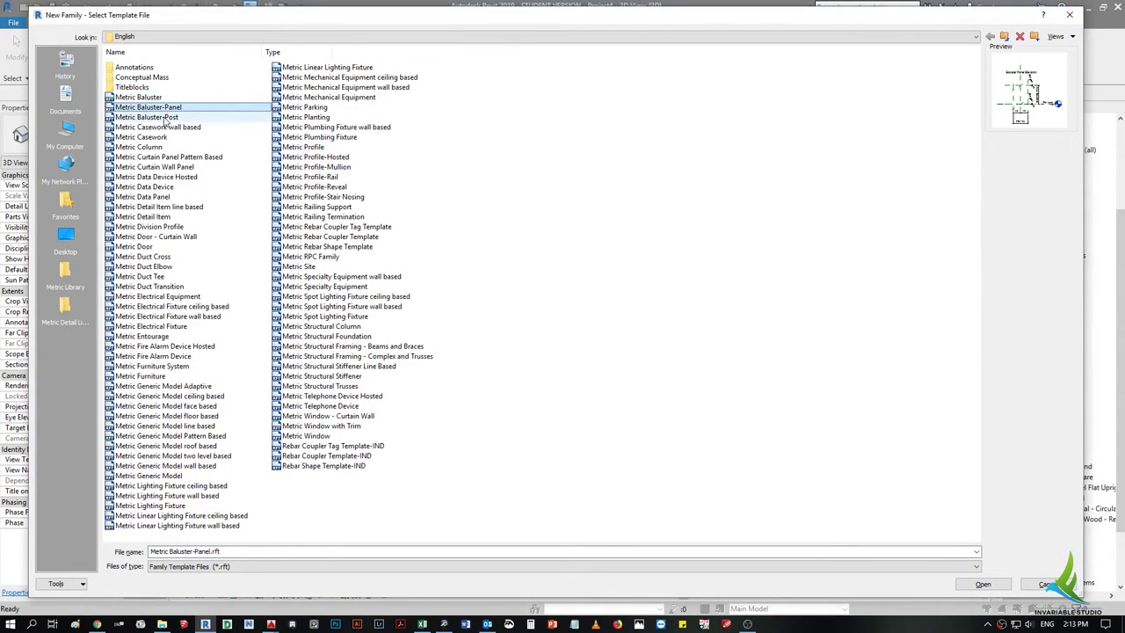
pyautogui.click(165, 119)
pyautogui.doubleClick(164, 119)
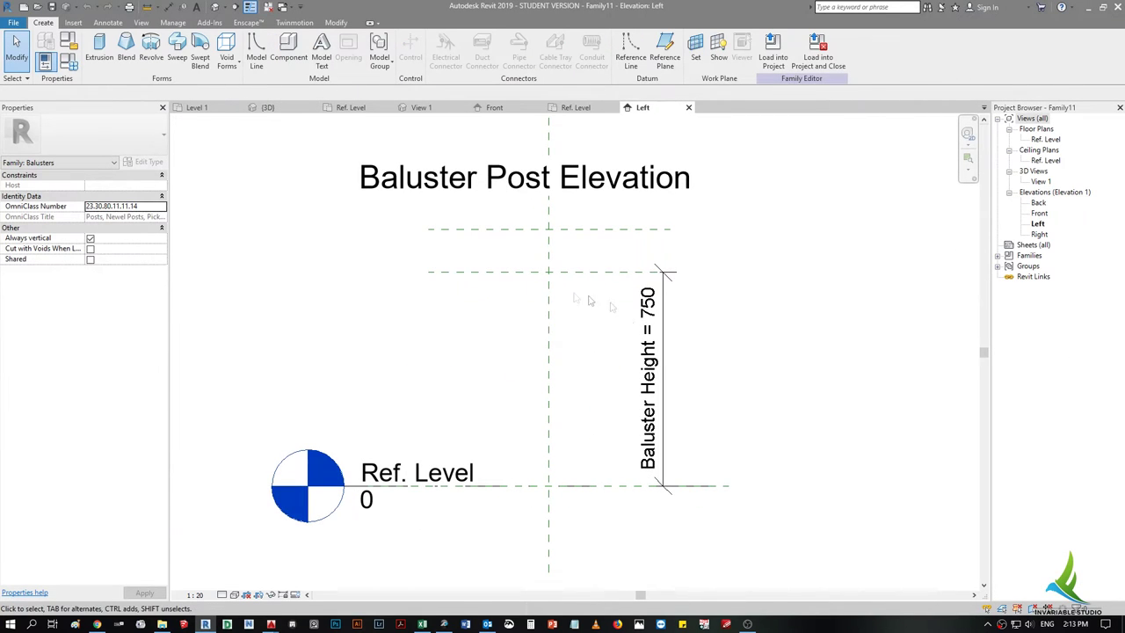
pyautogui.click(1038, 223)
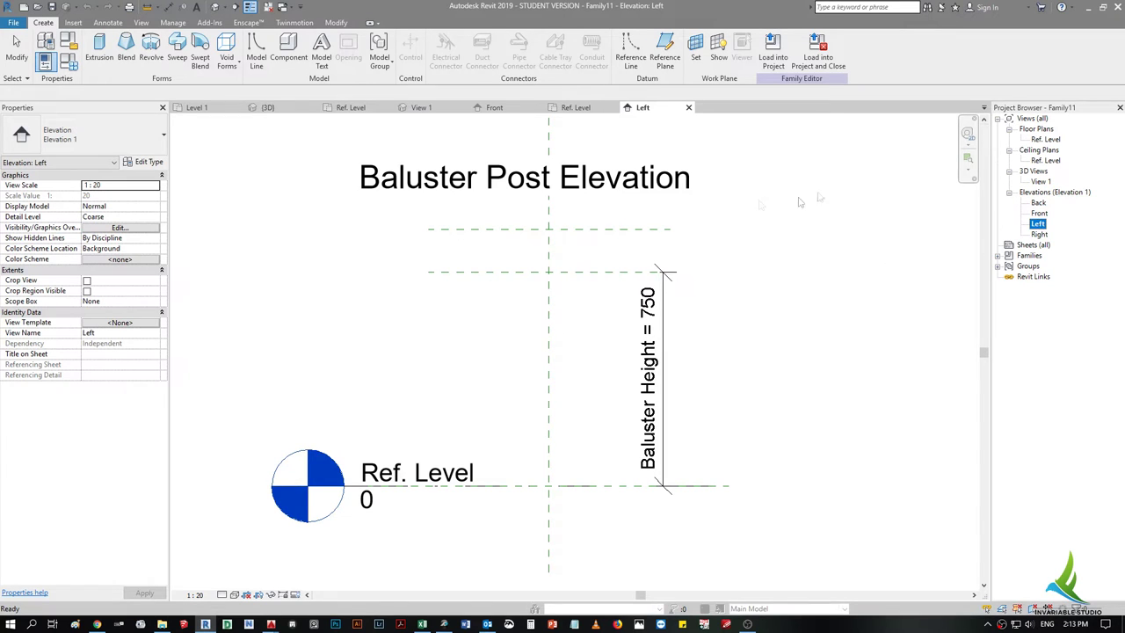
pyautogui.doubleClick(1044, 140)
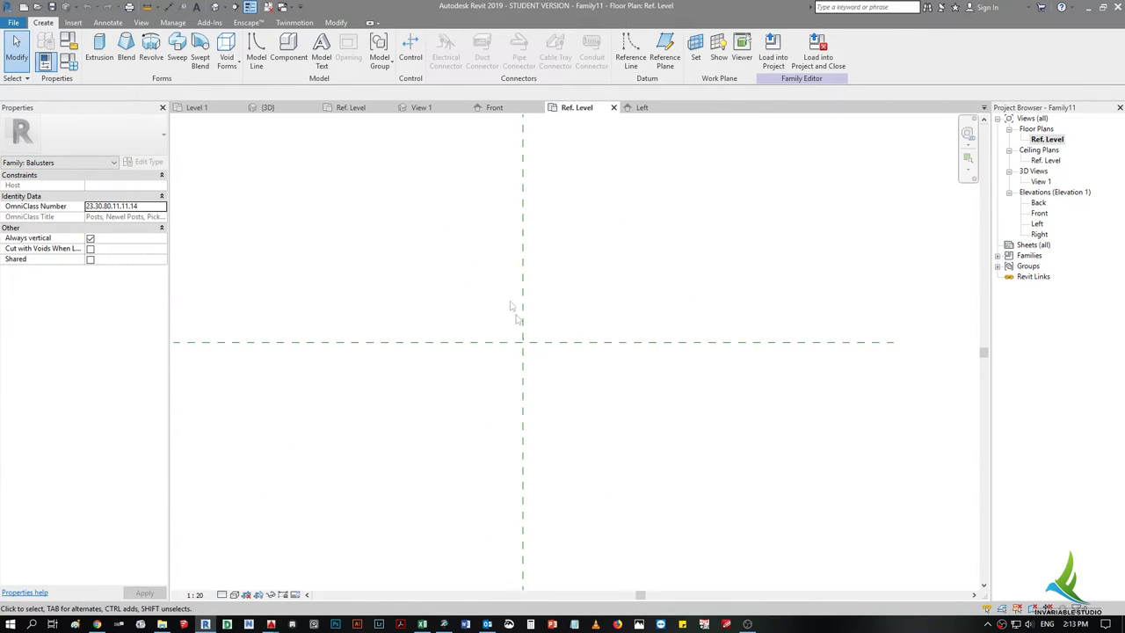
# - Sketch an extrusion rectangle and resize its sides to 400 by 400
pyautogui.click(99, 48)
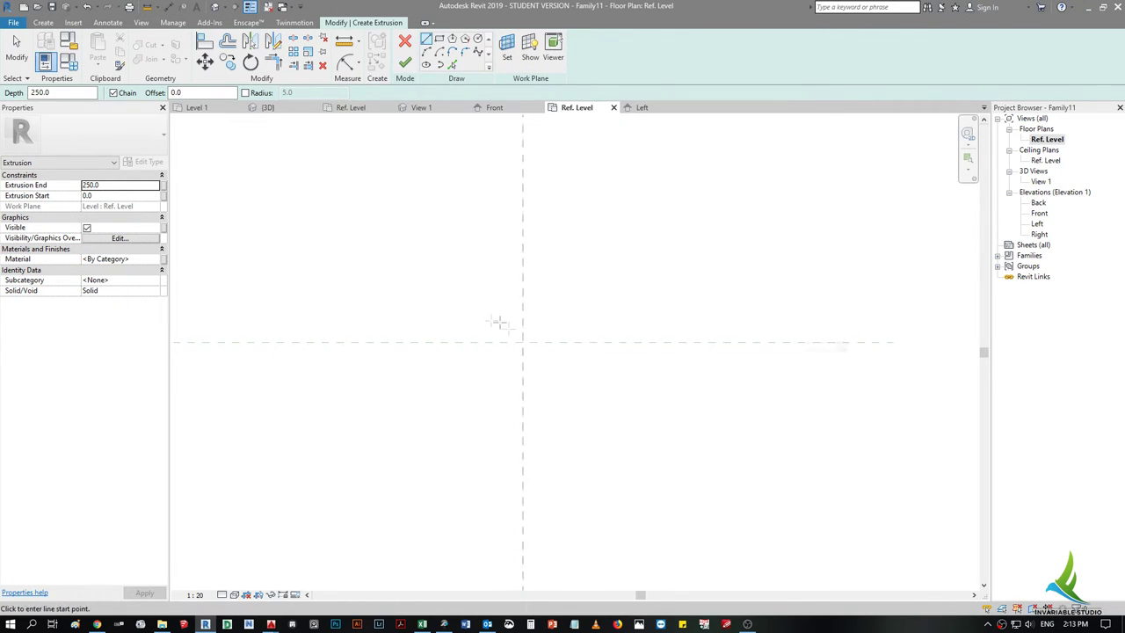
pyautogui.click(446, 39)
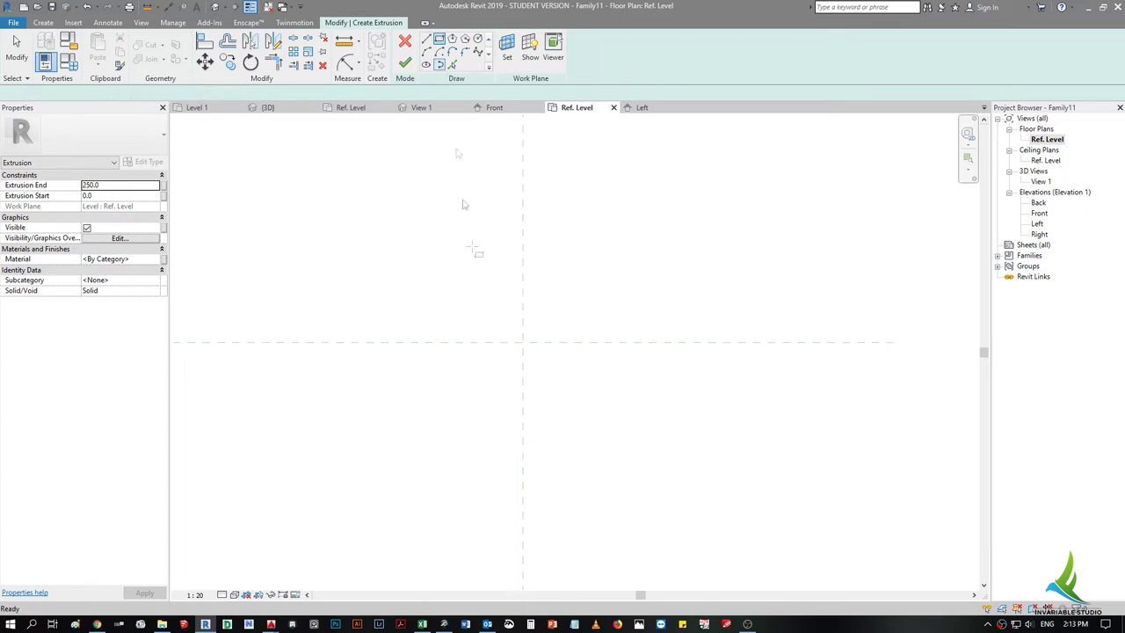
pyautogui.click(493, 306)
pyautogui.click(570, 397)
pyautogui.press('Escape')
pyautogui.press('Escape')
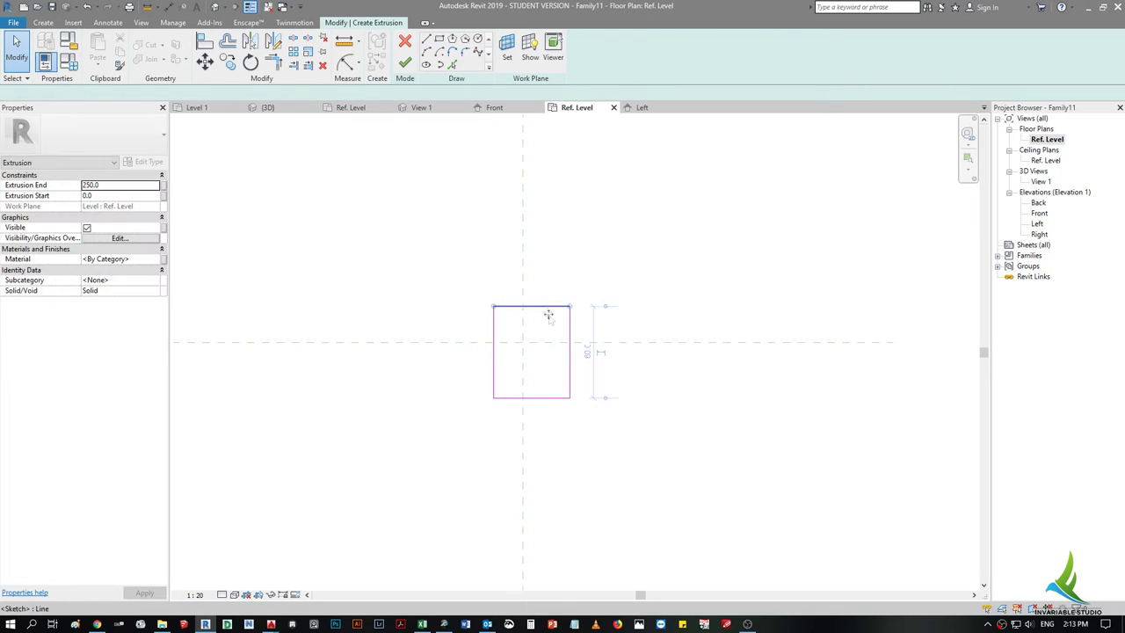
pyautogui.scroll(-1, 550, 309)
pyautogui.click(551, 307)
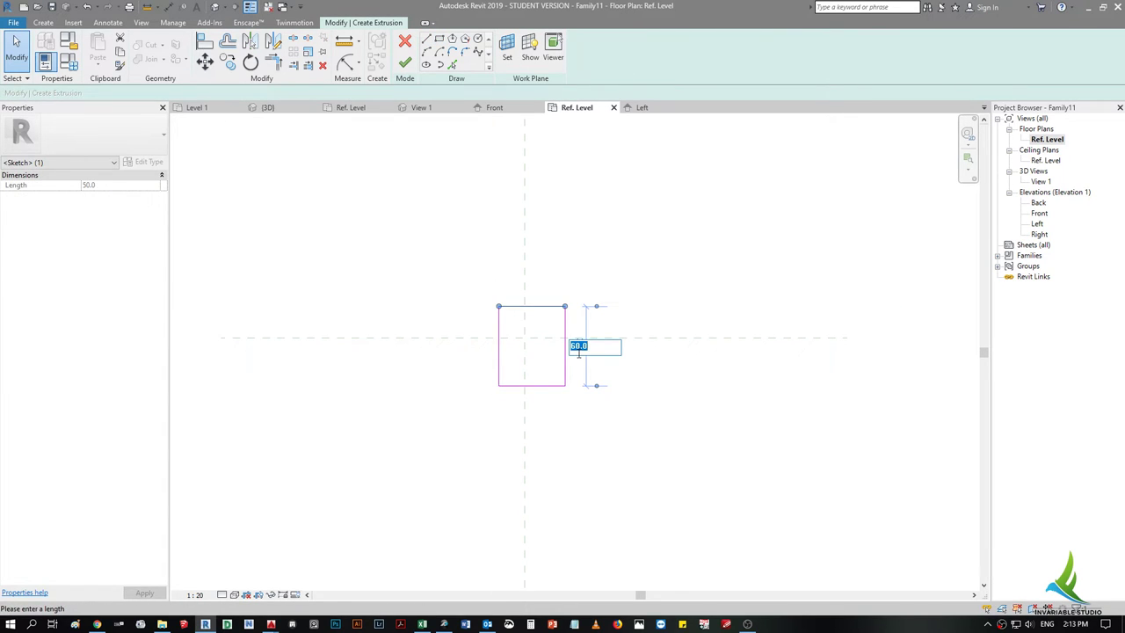
pyautogui.write('400')
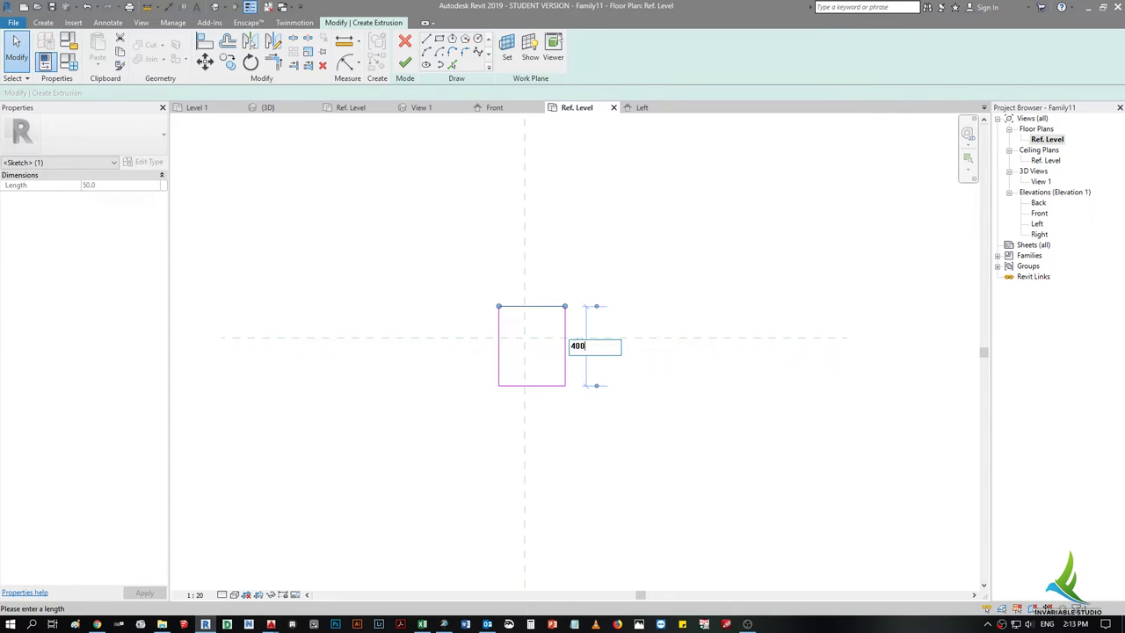
pyautogui.press('Return')
pyautogui.scroll(-2, 549, 384)
pyautogui.click(572, 369)
pyautogui.scroll(-1, 572, 370)
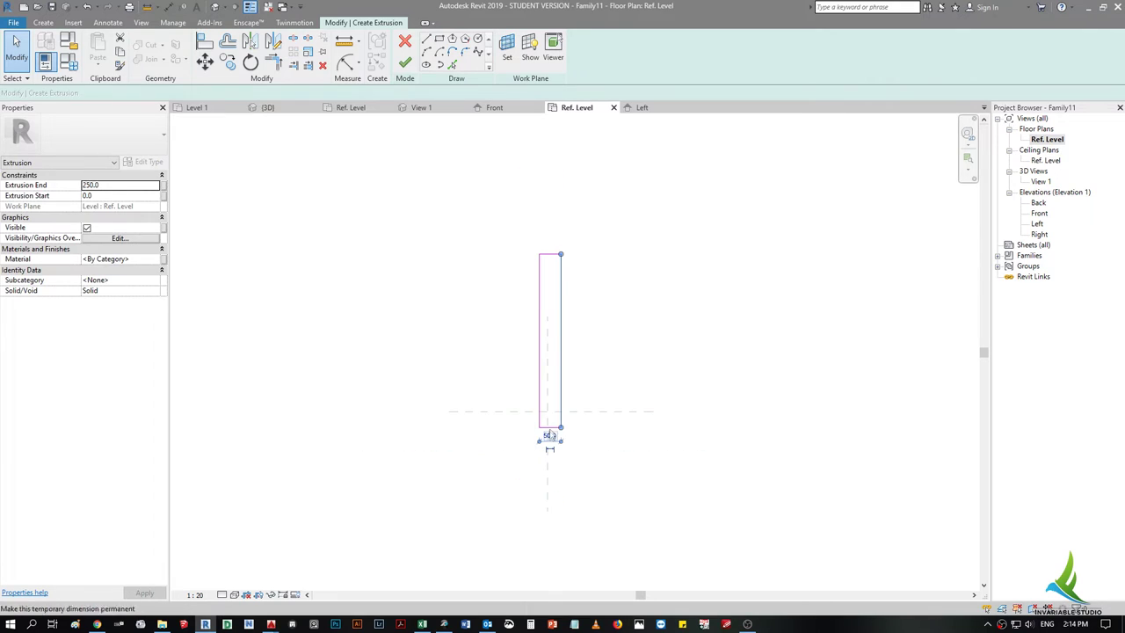
pyautogui.write('400')
pyautogui.press('Return')
# - Move the square sketch so it is centred on the reference-plane intersection
pyautogui.click(492, 287)
pyautogui.scroll(-2, 492, 286)
pyautogui.moveTo(492, 283); pyautogui.dragTo(729, 596)
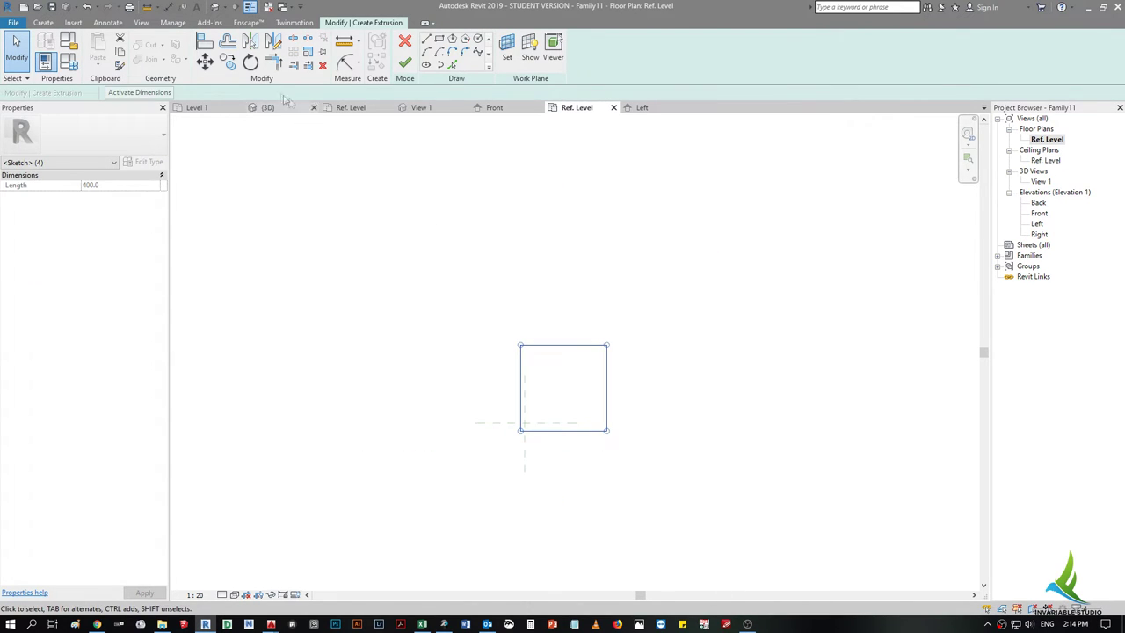
pyautogui.click(548, 407)
pyautogui.scroll(2, 573, 359)
pyautogui.moveTo(309, 138); pyautogui.dragTo(668, 492)
pyautogui.click(204, 62)
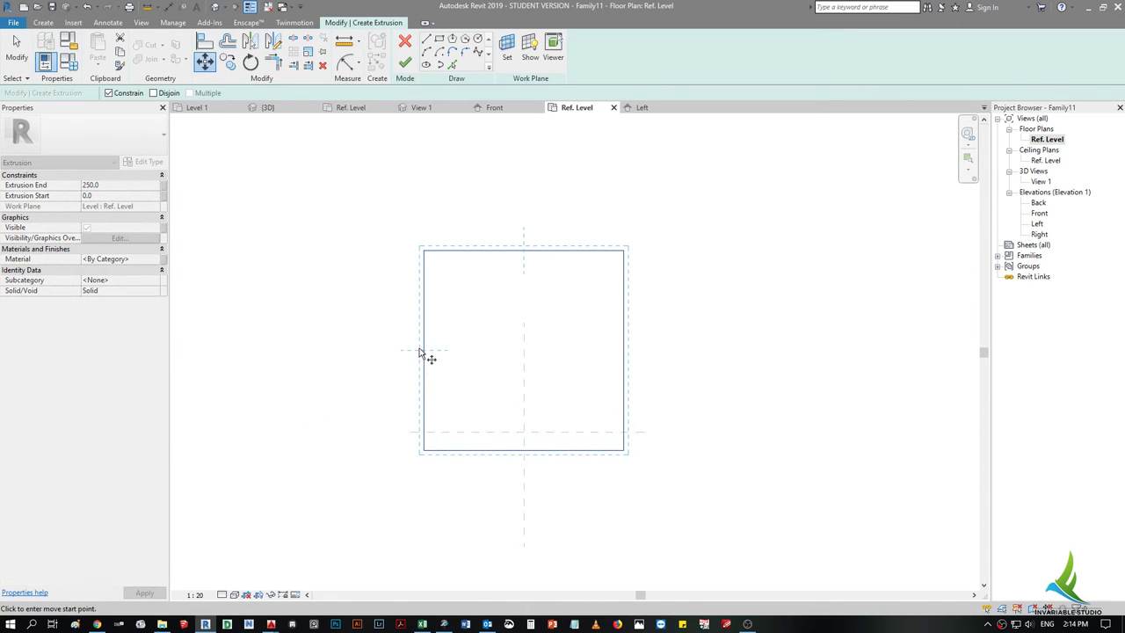
pyautogui.click(420, 350)
pyautogui.click(422, 432)
pyautogui.scroll(-2, 539, 497)
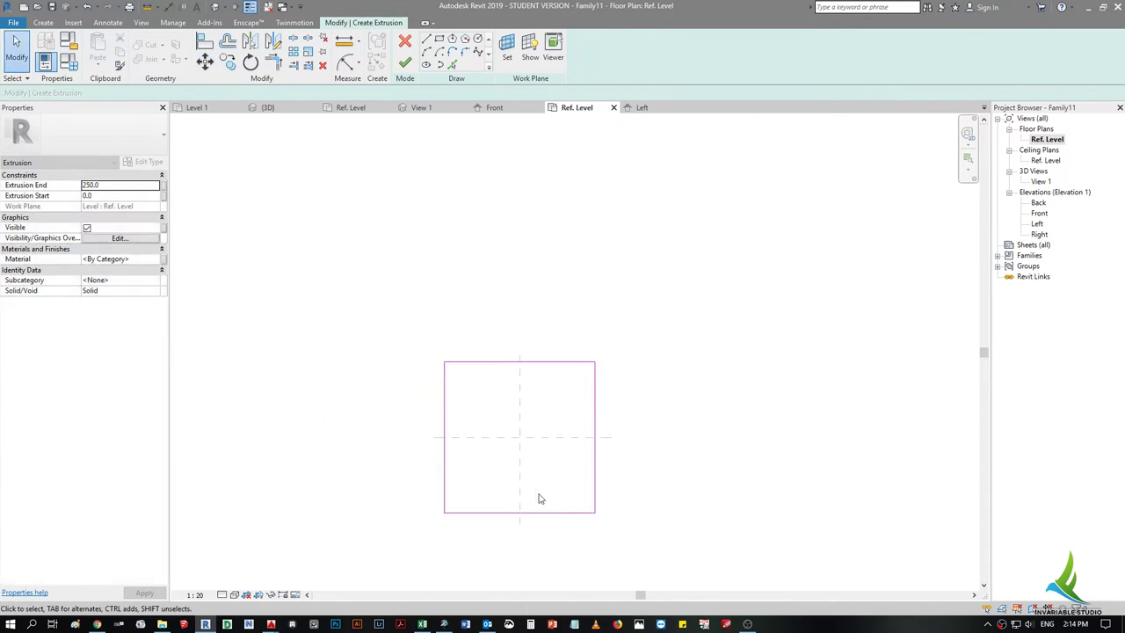
pyautogui.scroll(2, 442, 316)
# - Finish the 250-deep extrusion and view it in the Left elevation
pyautogui.click(404, 61)
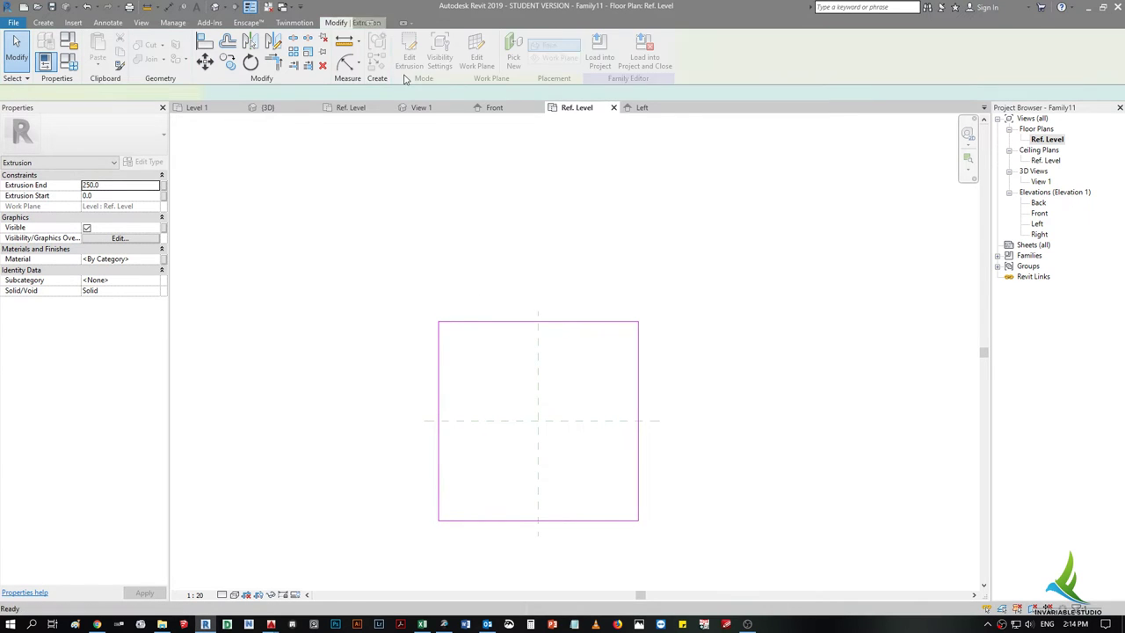
pyautogui.scroll(-2, 495, 334)
pyautogui.click(641, 107)
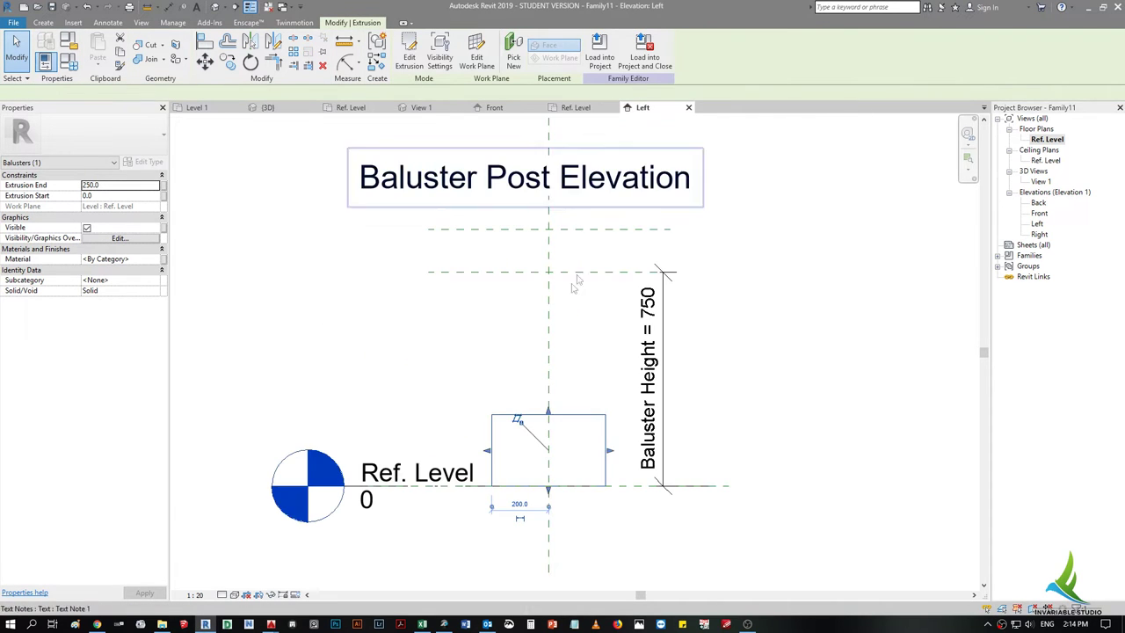
# - Inspect the Top and Top of Post reference planes in the Left elevation
pyautogui.moveTo(599, 436); pyautogui.dragTo(616, 398, button='middle')
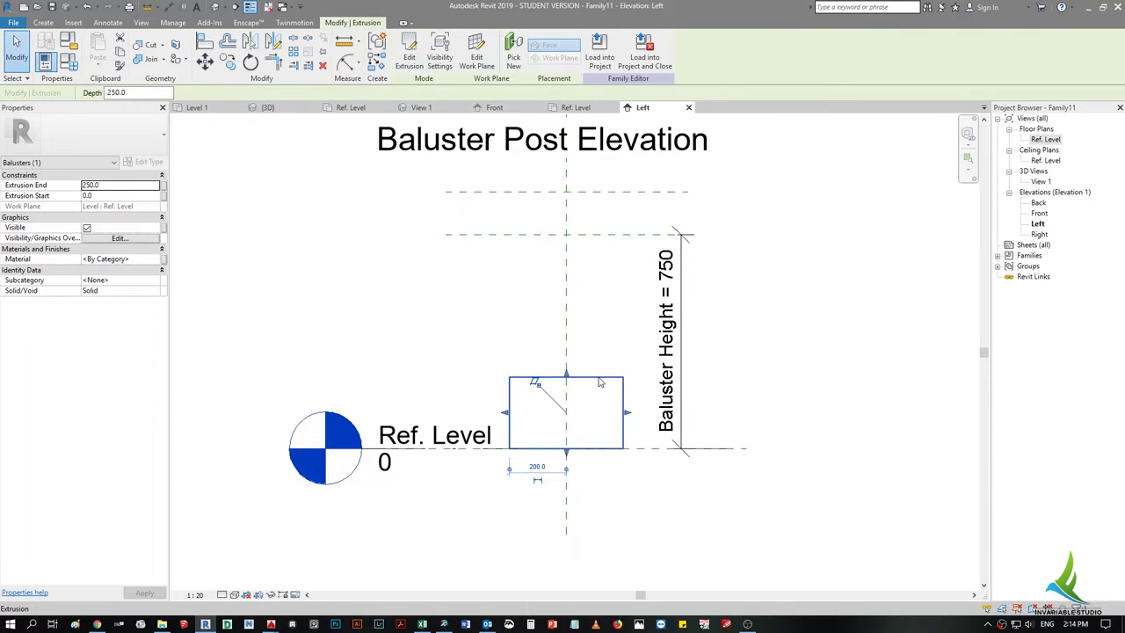
pyautogui.press('l')
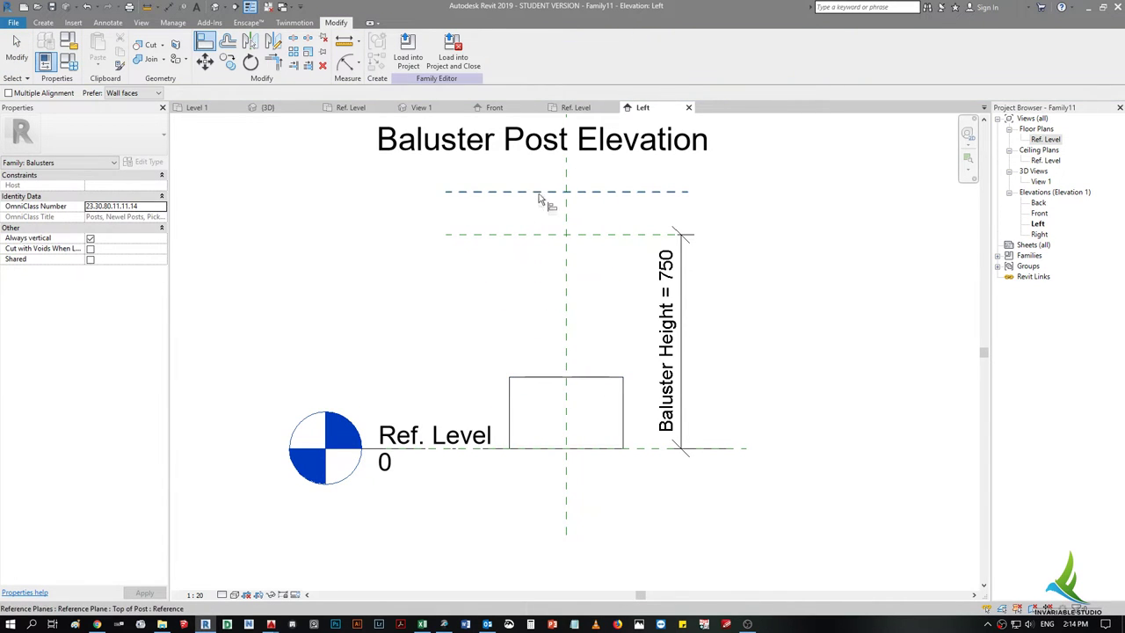
pyautogui.press('Escape')
pyautogui.click(540, 234)
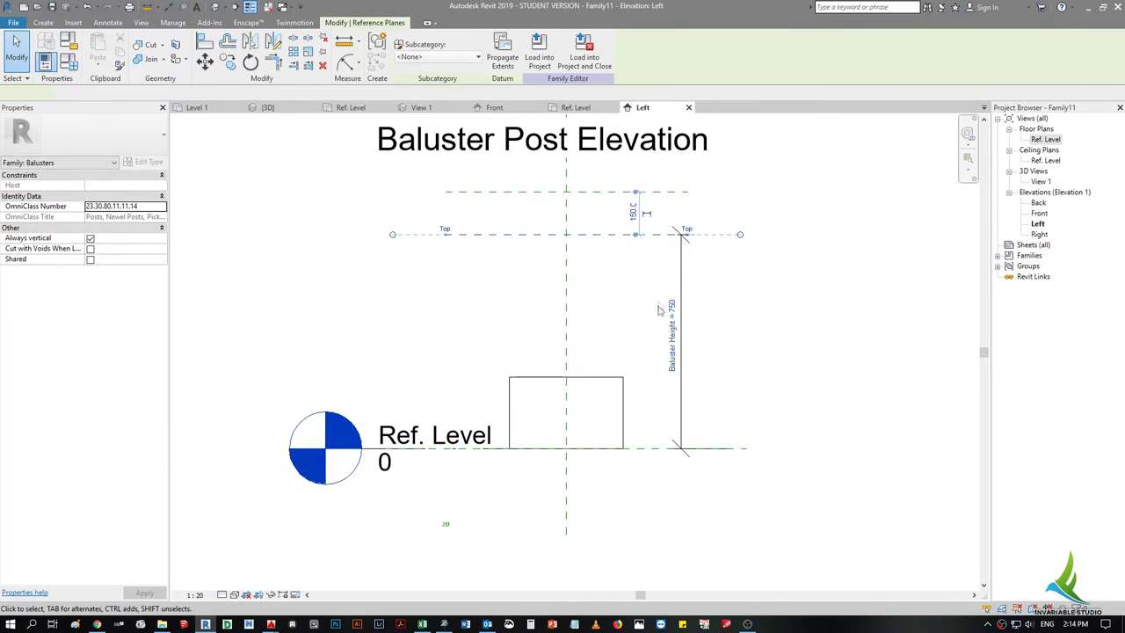
pyautogui.click(707, 350)
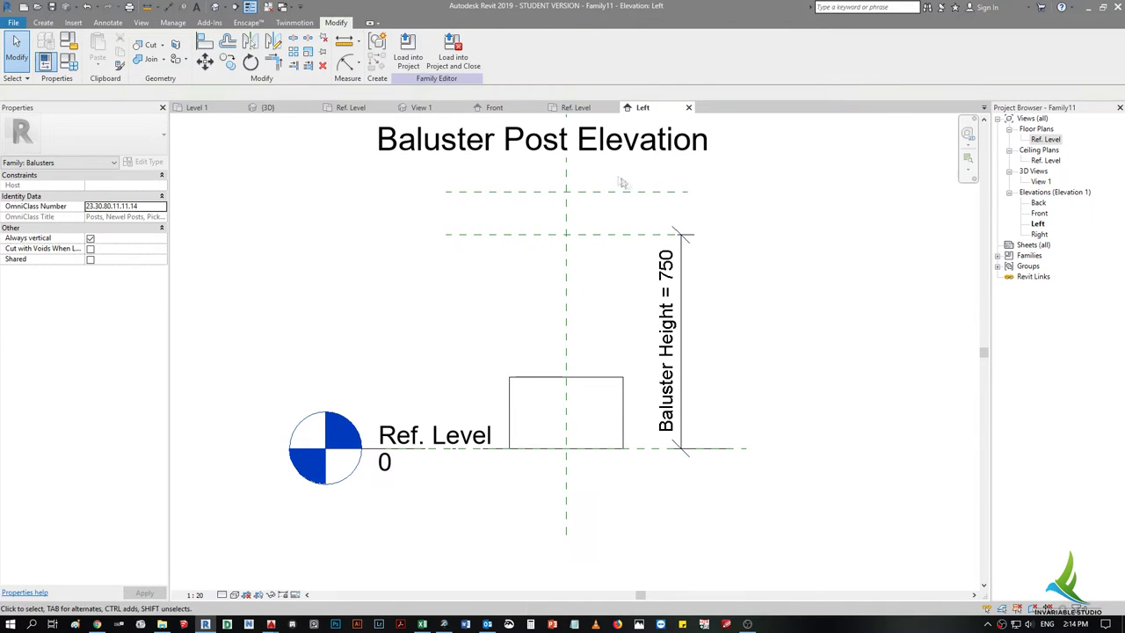
pyautogui.click(613, 192)
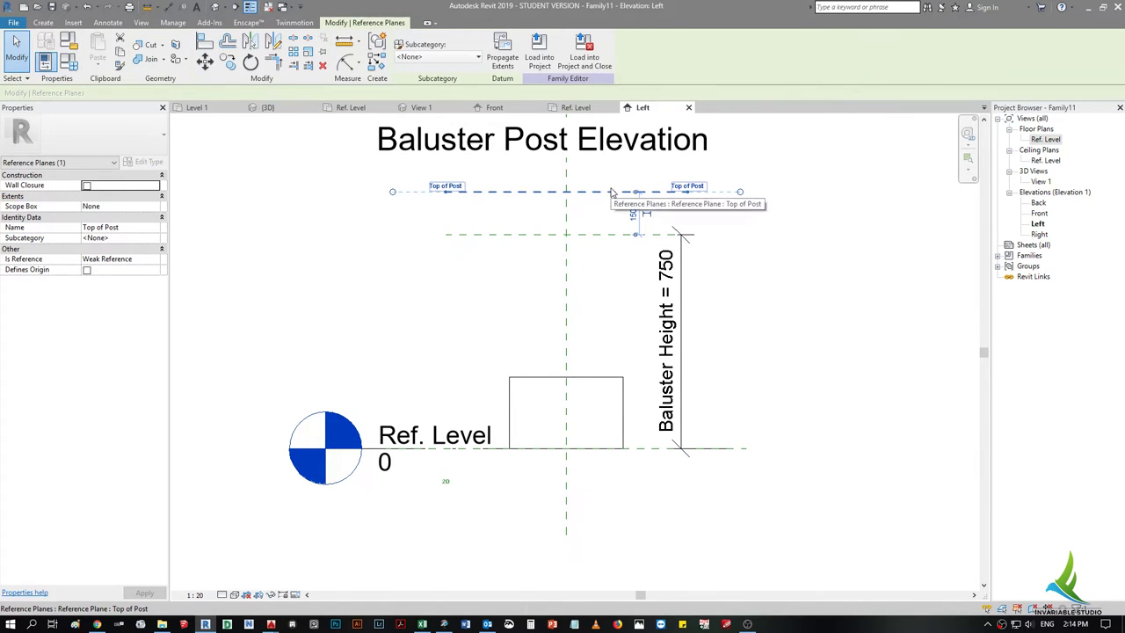
pyautogui.click(640, 331)
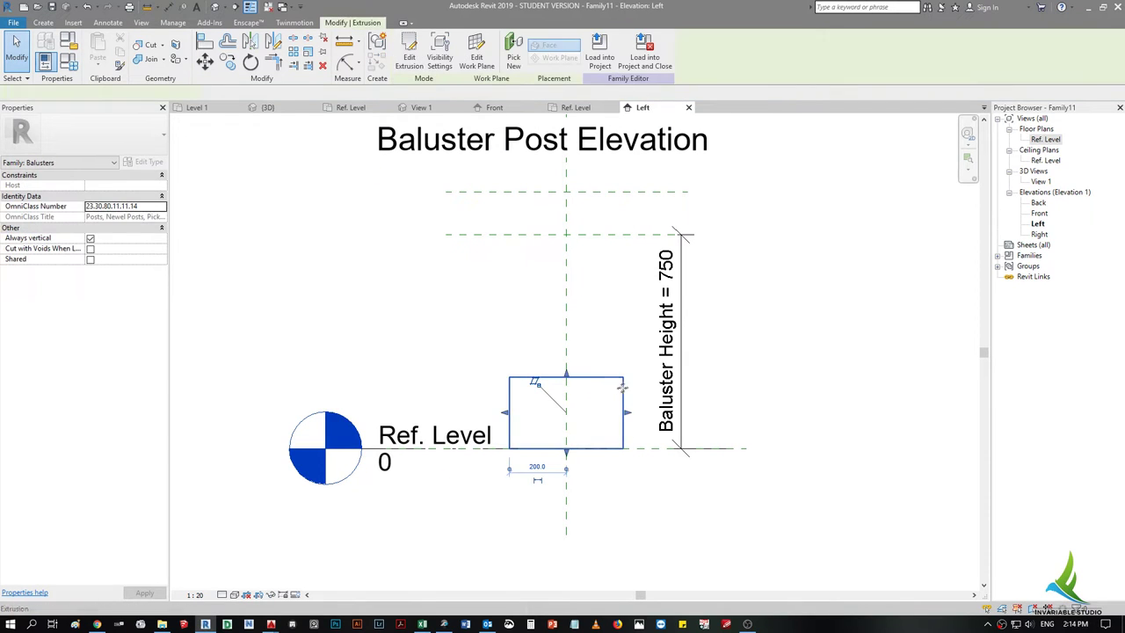
pyautogui.click(580, 391)
pyautogui.press('Escape')
# - Align the post's top edge to the 750 Top plane and view the post in 3D
pyautogui.press('l')
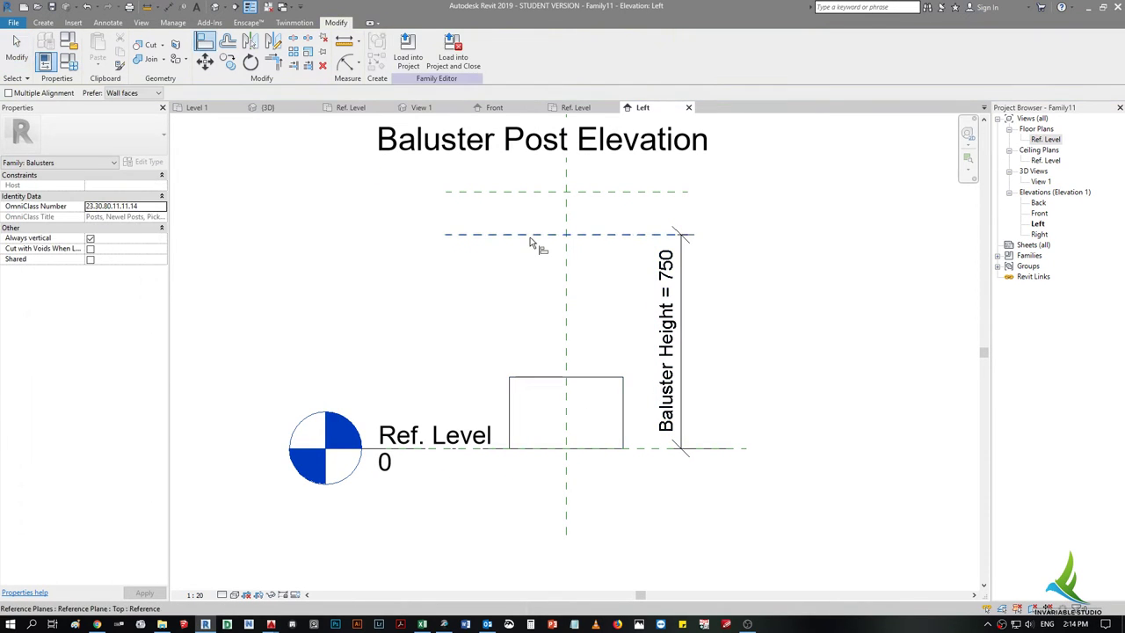
pyautogui.click(519, 378)
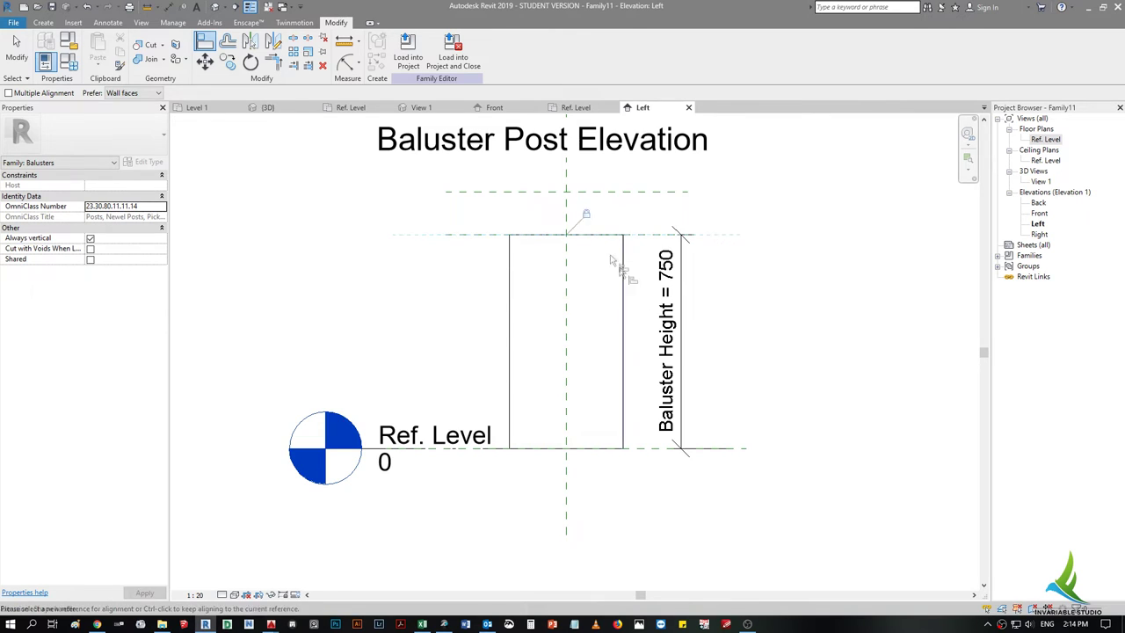
pyautogui.scroll(2, 629, 283)
pyautogui.press('Escape')
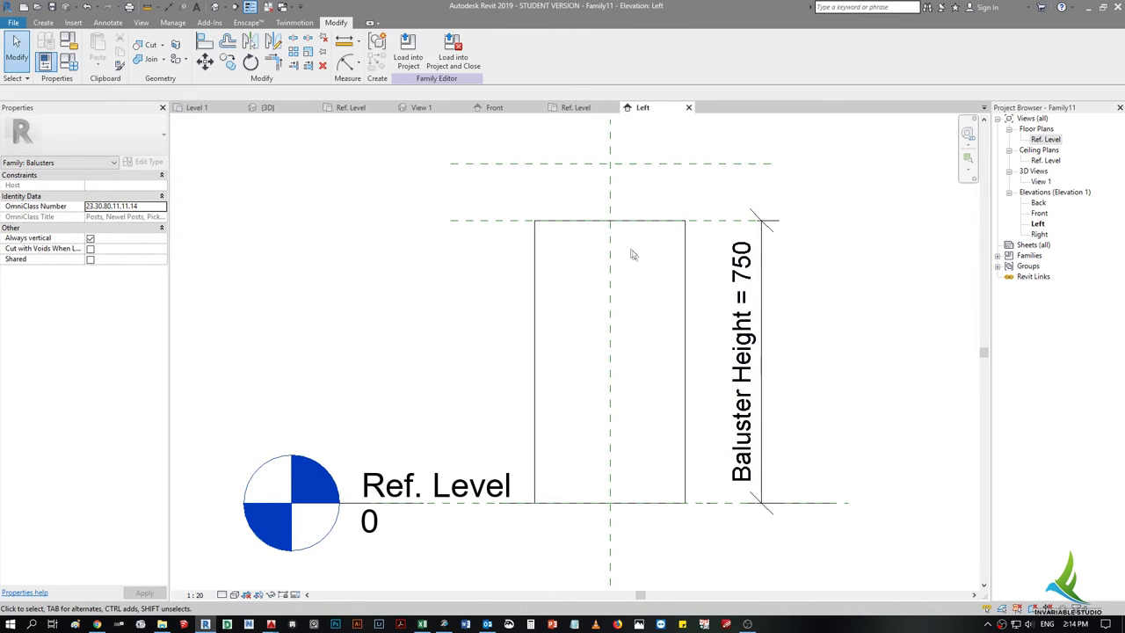
pyautogui.scroll(-2, 624, 271)
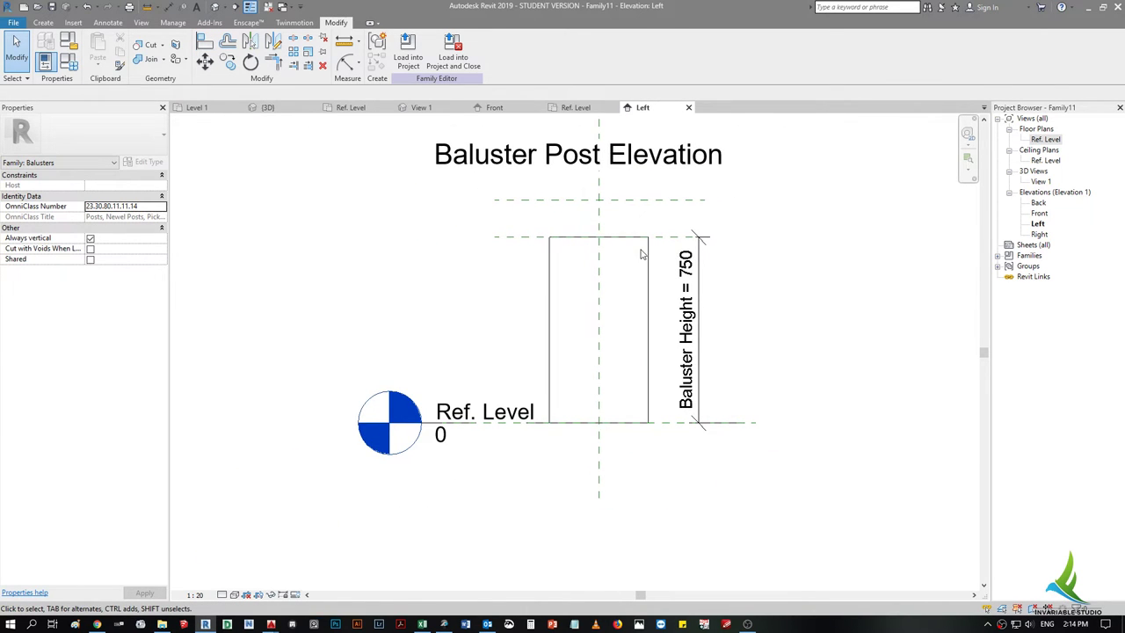
pyautogui.click(216, 7)
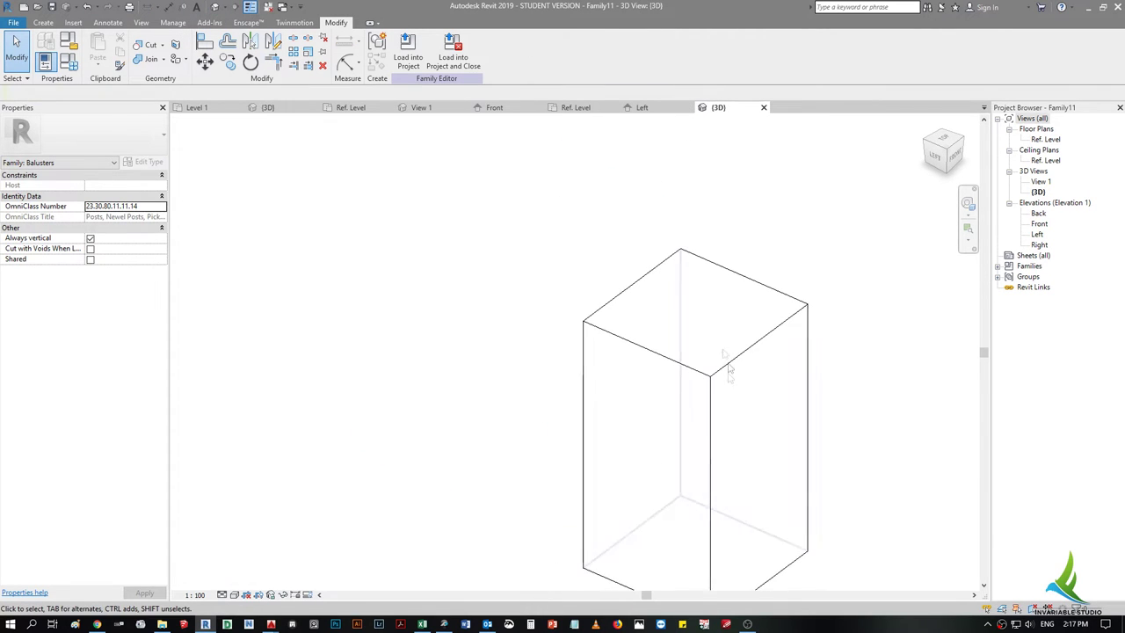
# - Start a new extrusion using the post's top face as the sketch plane
pyautogui.moveTo(729, 369)
pyautogui.keyDown('shift'); pyautogui.mouseDown(button='middle')
pyautogui.moveTo(668, 354)
pyautogui.moveTo(754, 359)
pyautogui.moveTo(726, 329)
pyautogui.mouseUp(button='middle'); pyautogui.keyUp('shift')
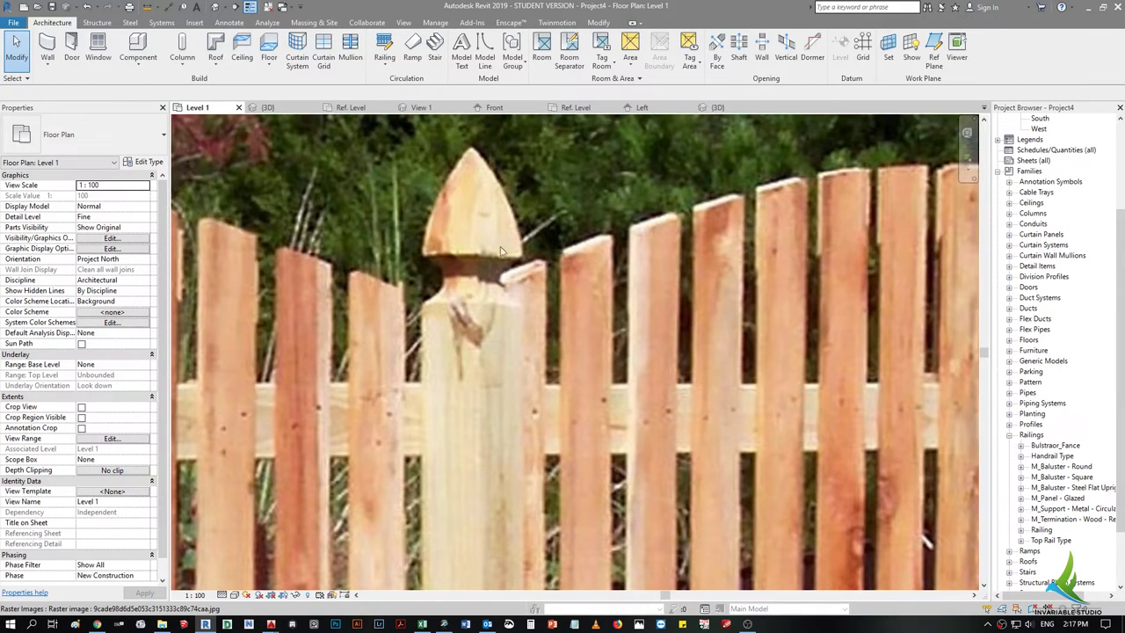
pyautogui.click(717, 107)
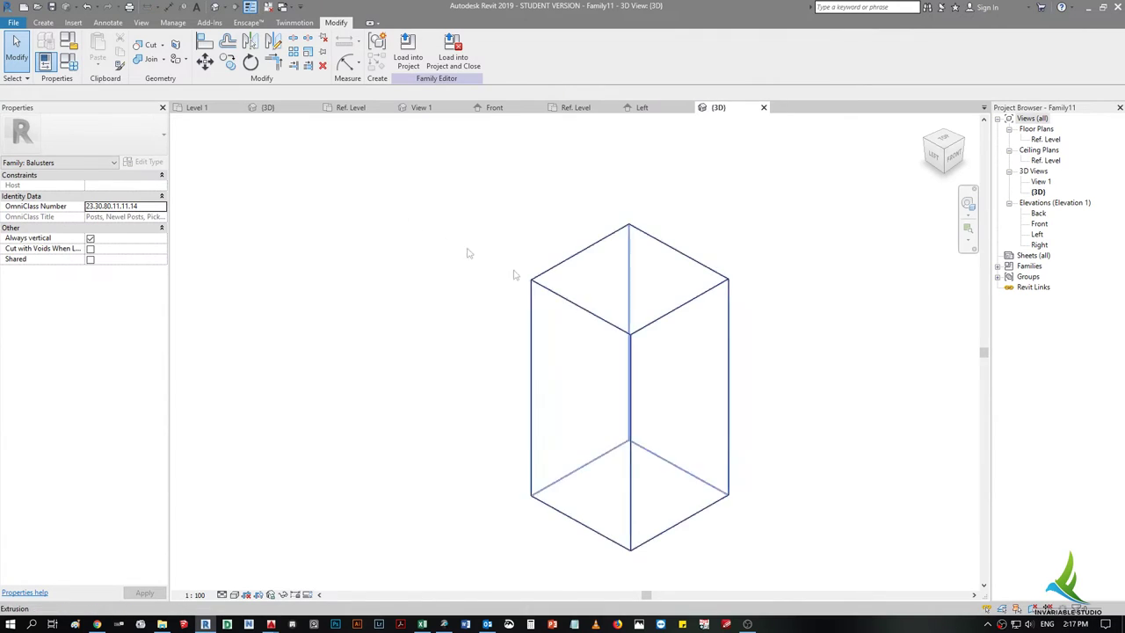
pyautogui.click(43, 22)
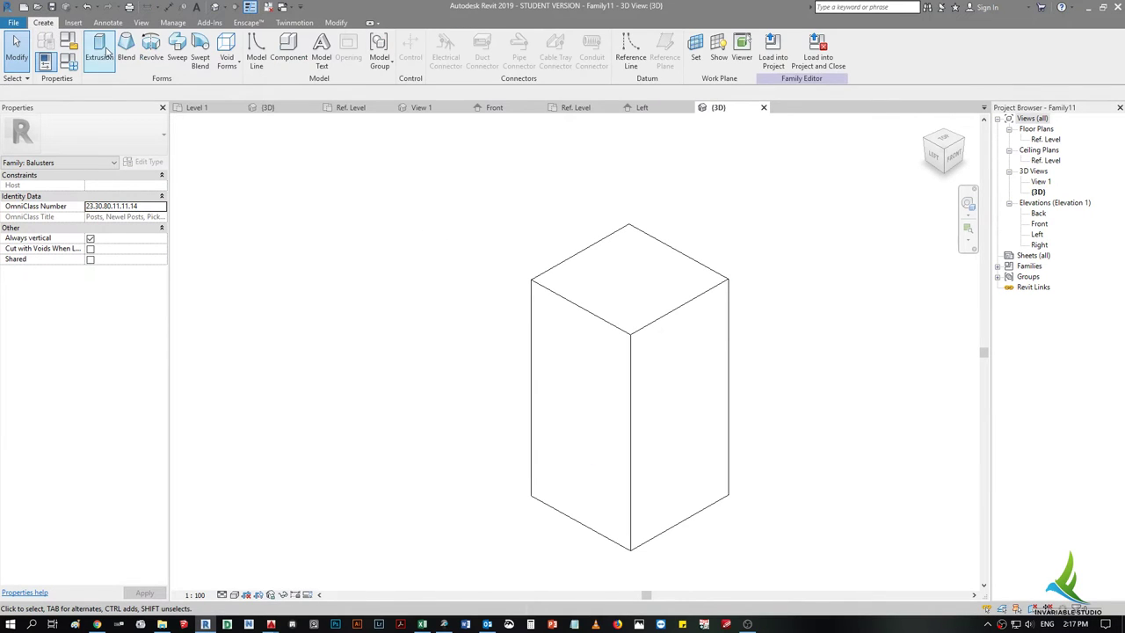
pyautogui.click(89, 60)
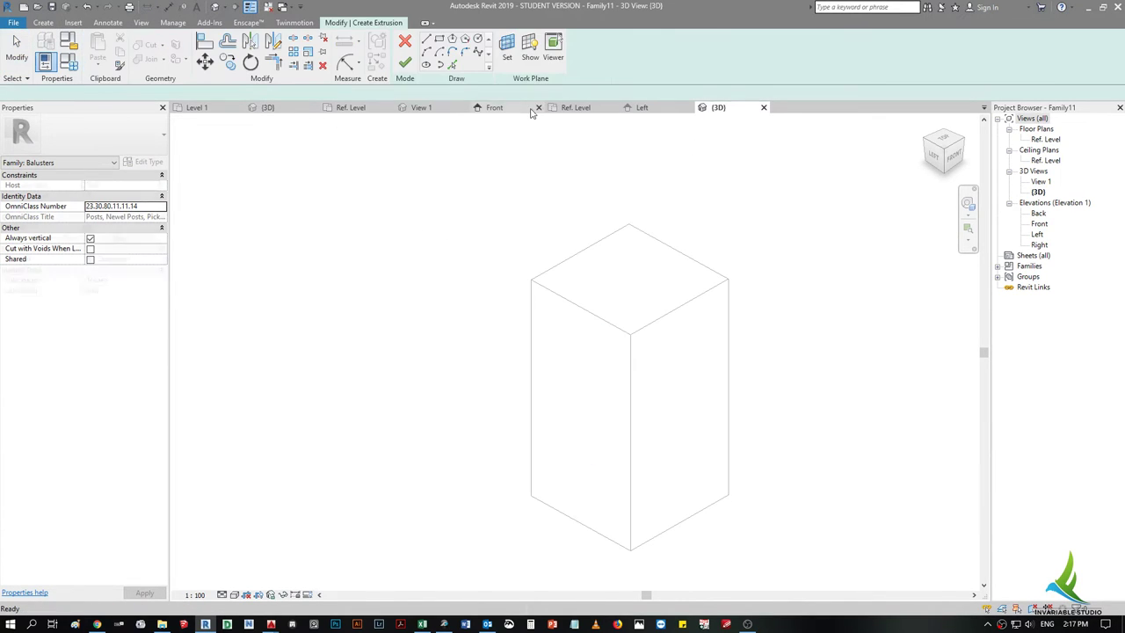
pyautogui.click(507, 48)
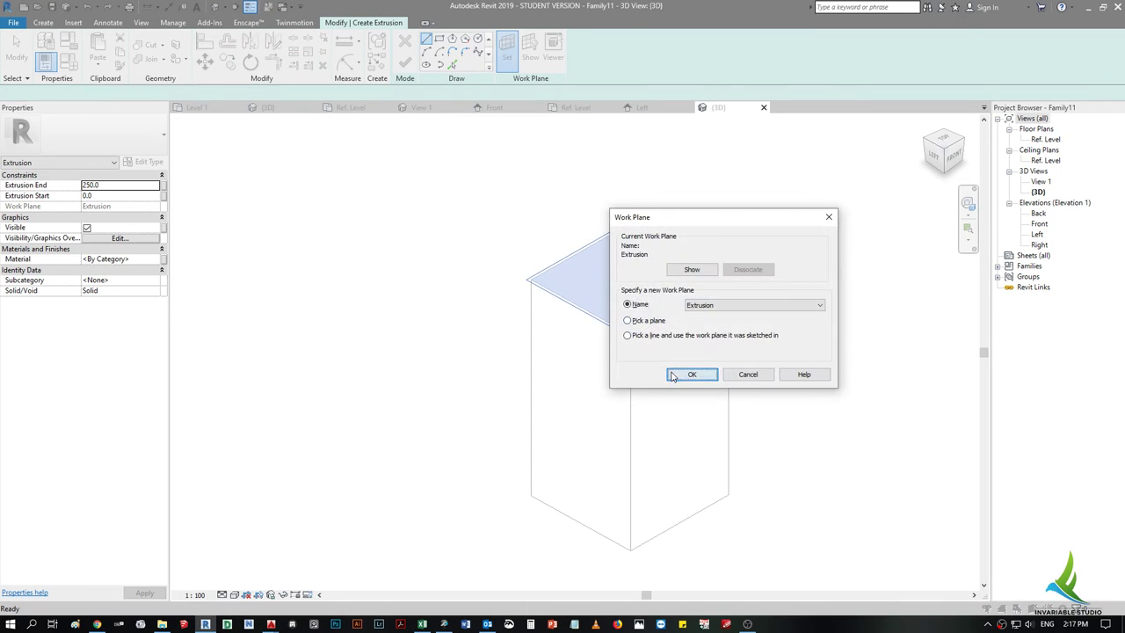
pyautogui.click(673, 377)
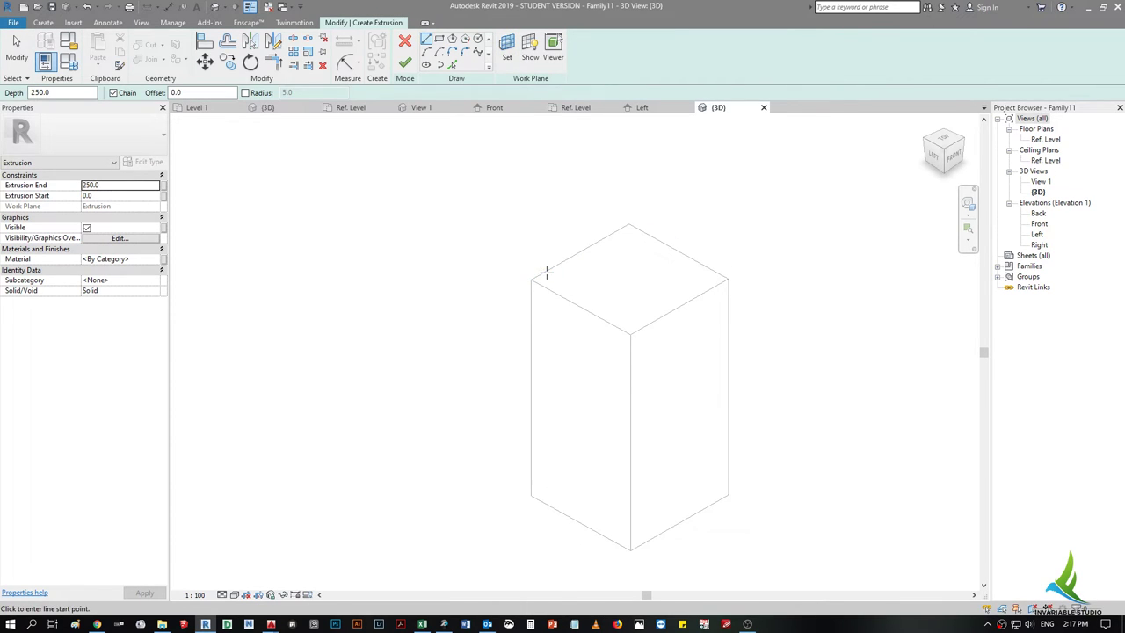
pyautogui.click(510, 43)
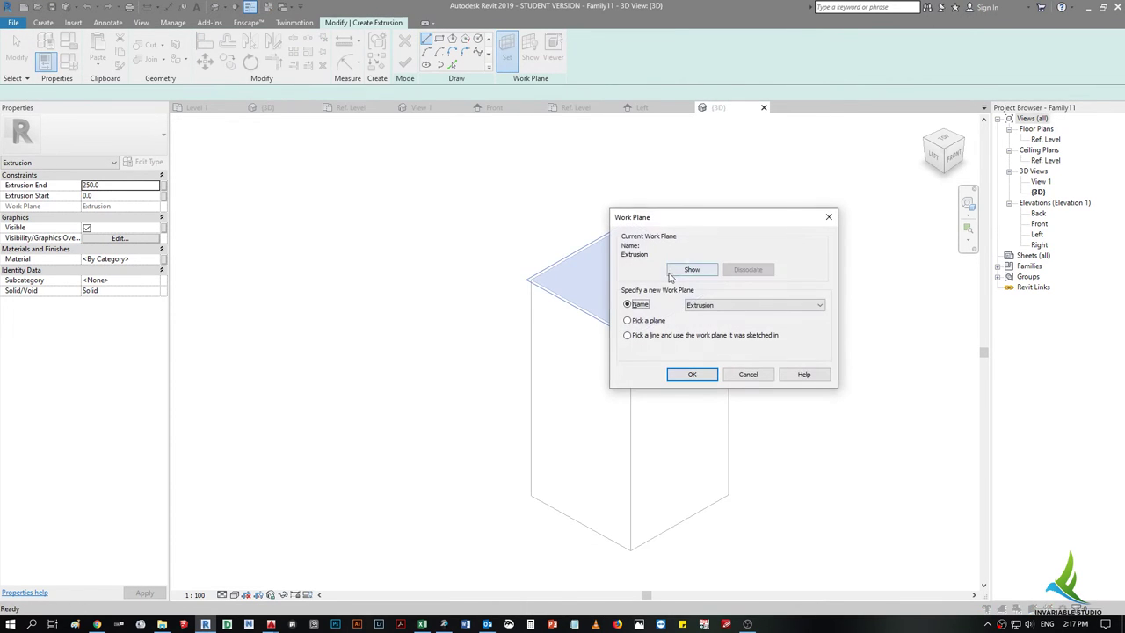
pyautogui.click(684, 376)
pyautogui.click(550, 274)
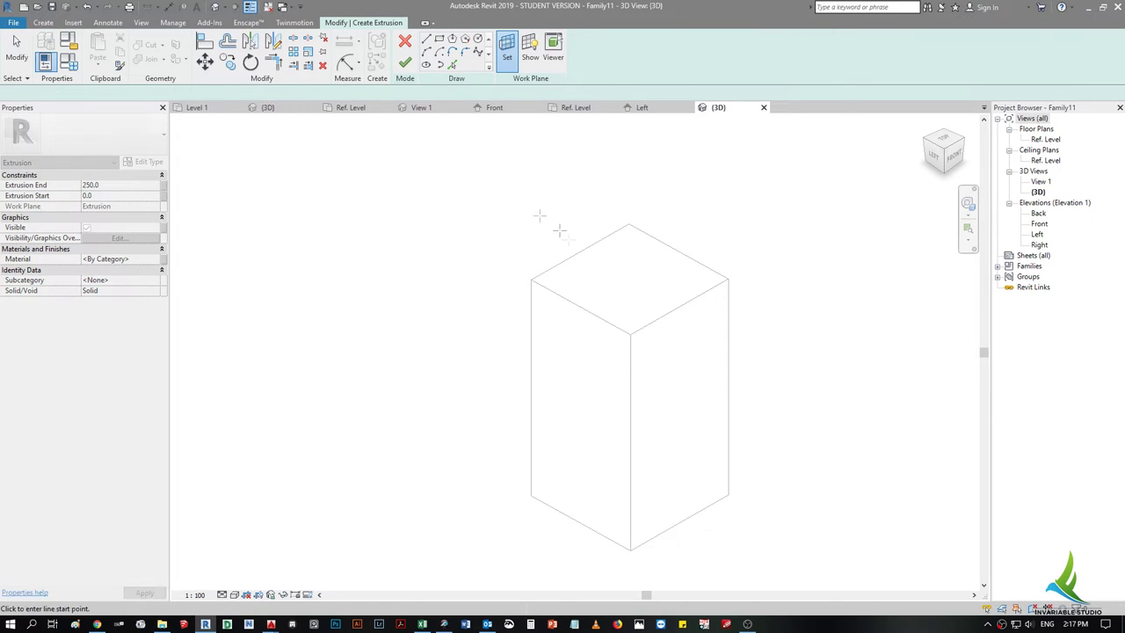
# - Sketch the cap rectangle with a 30 offset and finish the extrusion
pyautogui.click(441, 41)
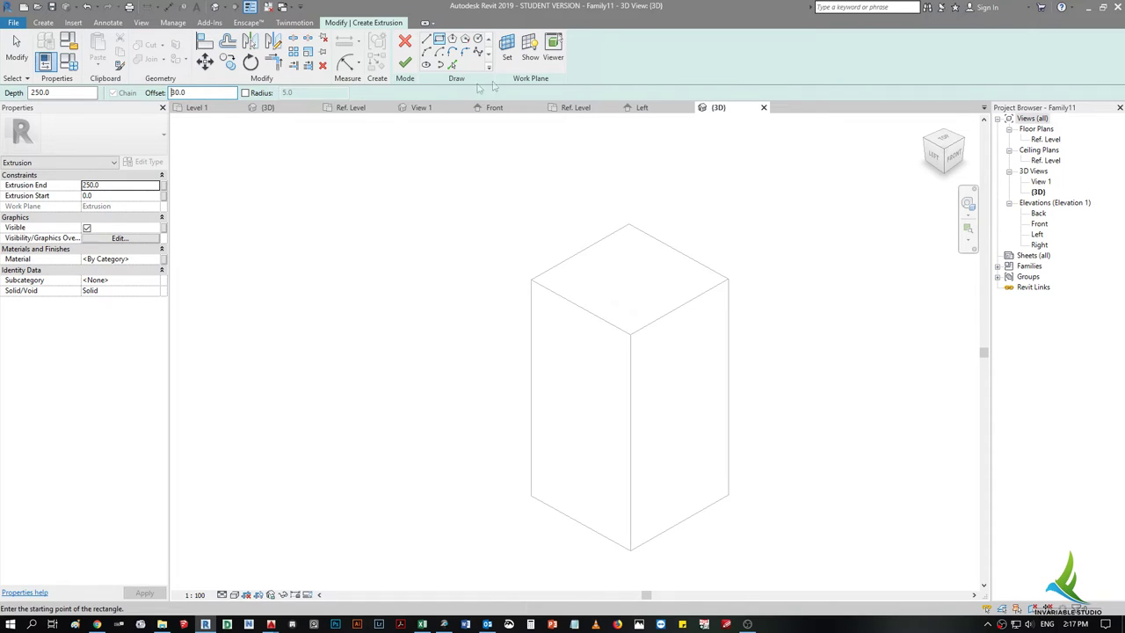
pyautogui.click(532, 279)
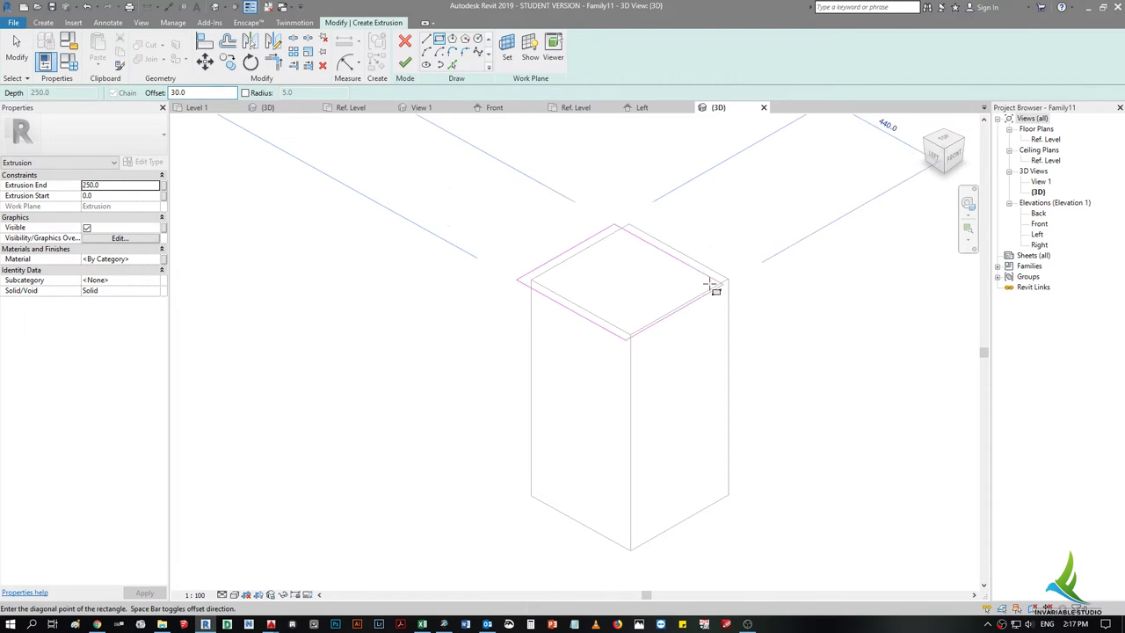
pyautogui.click(730, 280)
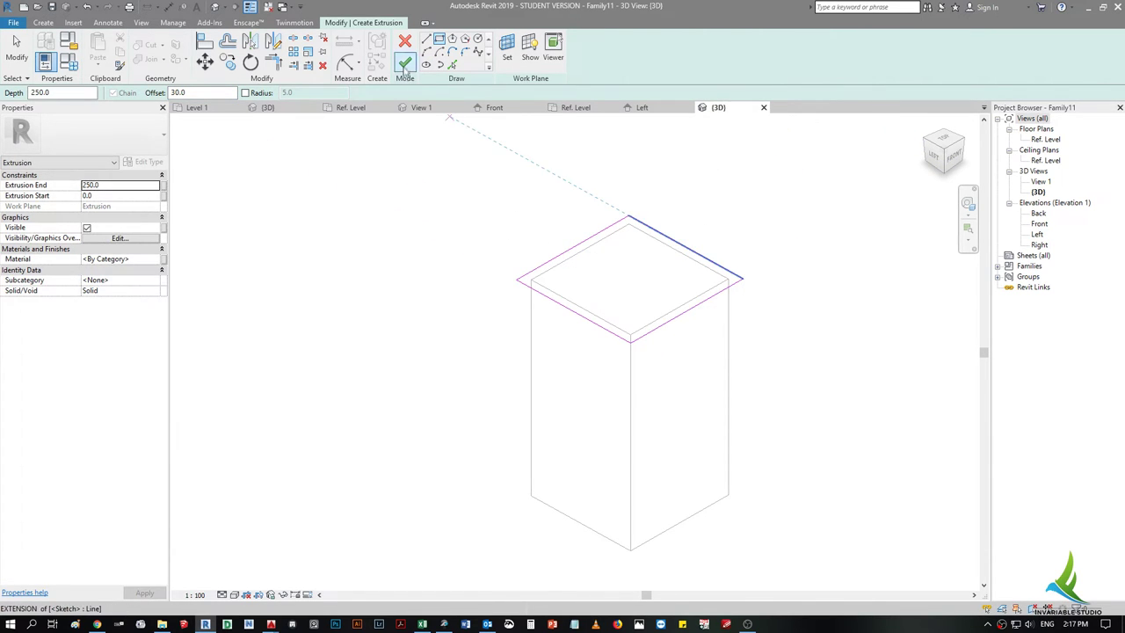
pyautogui.click(404, 63)
pyautogui.click(361, 176)
pyautogui.click(575, 107)
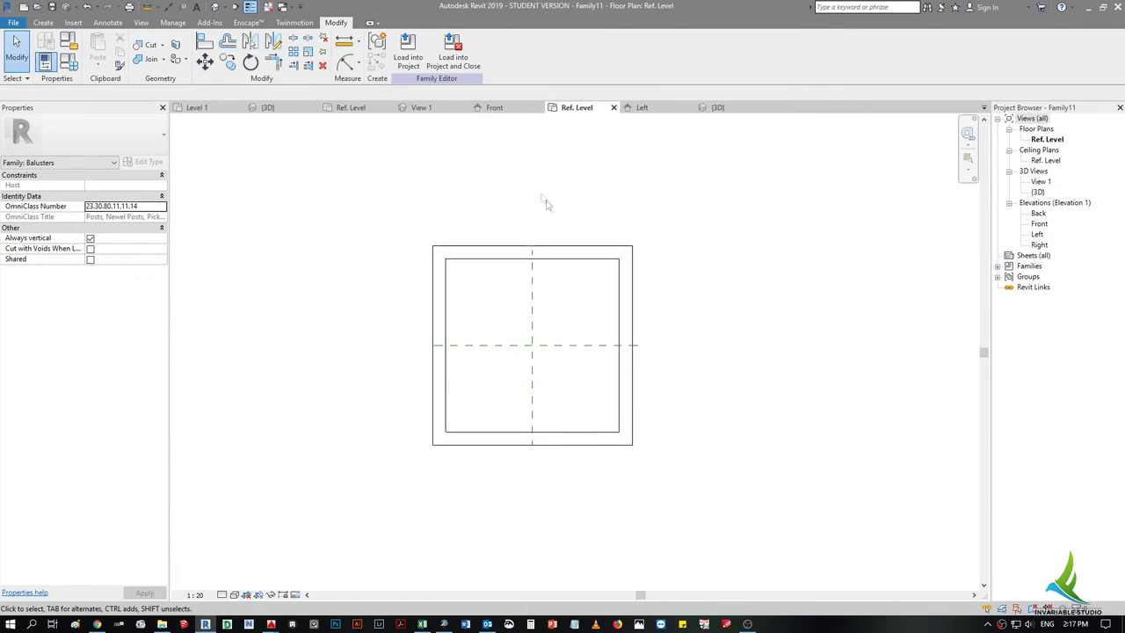
# - In the Front elevation, drag the cap's top face down to thin it, then undo
pyautogui.click(494, 107)
pyautogui.moveTo(610, 269); pyautogui.dragTo(685, 238, button='middle')
pyautogui.scroll(3, 598, 395)
pyautogui.click(508, 293)
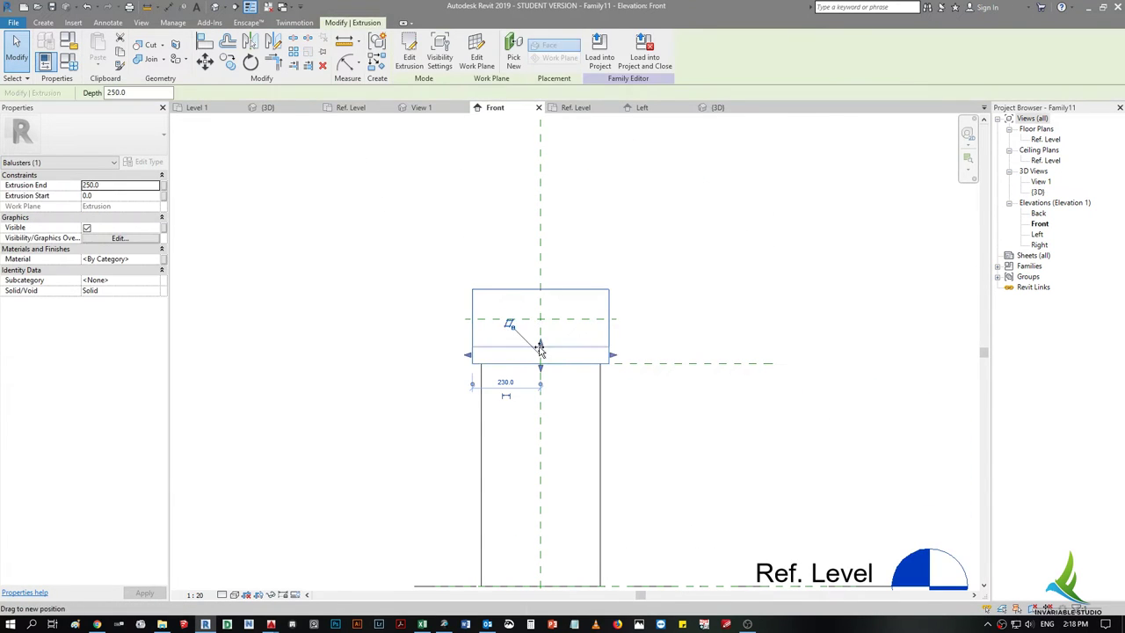
pyautogui.moveTo(540, 288); pyautogui.dragTo(547, 354)
pyautogui.scroll(5, 547, 354)
pyautogui.moveTo(578, 381); pyautogui.dragTo(639, 335, button='middle')
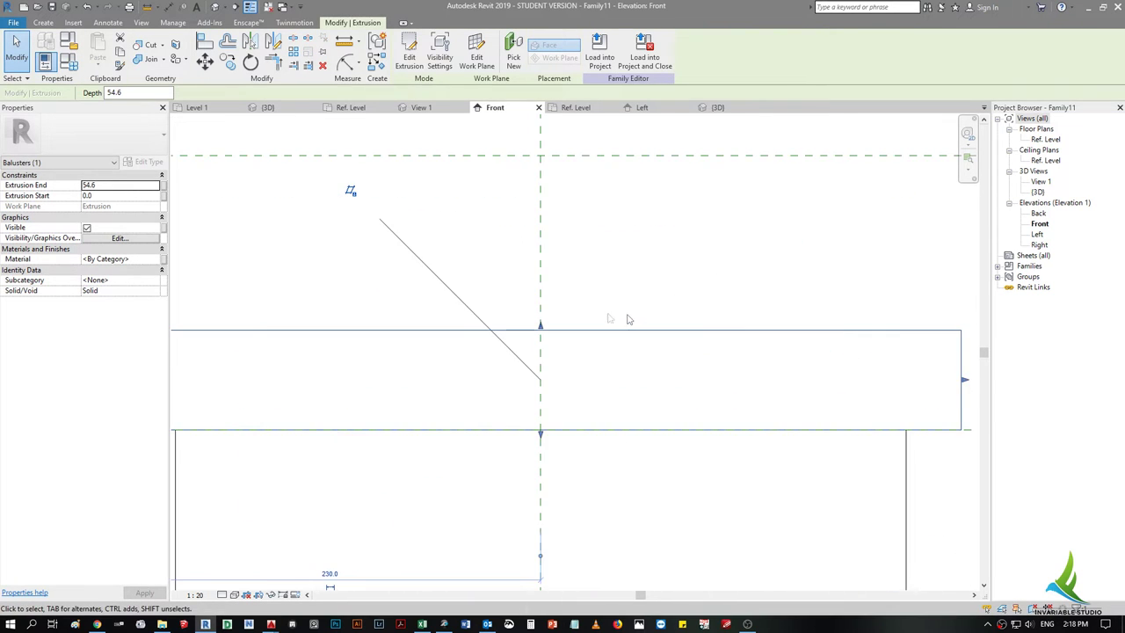
pyautogui.scroll(-2, 624, 330)
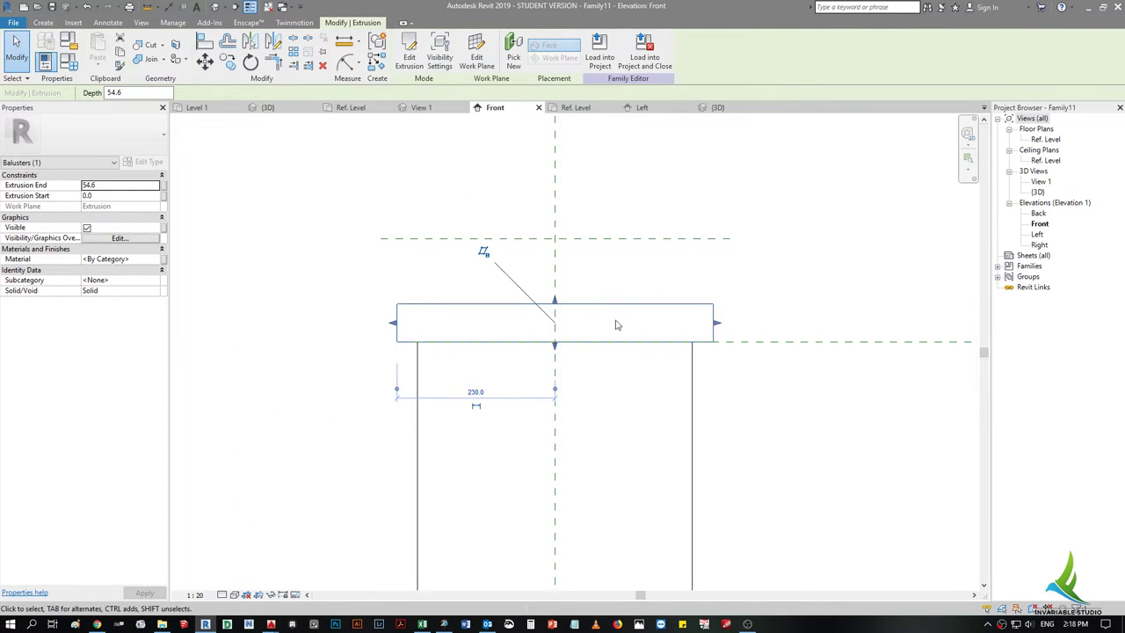
pyautogui.press('Escape')
pyautogui.click(612, 310)
pyautogui.hotkey('ctrl', 'z')
pyautogui.press('Escape')
# - Add an aligned dimension across the cap slab's thickness
pyautogui.press('d')
pyautogui.press('i')
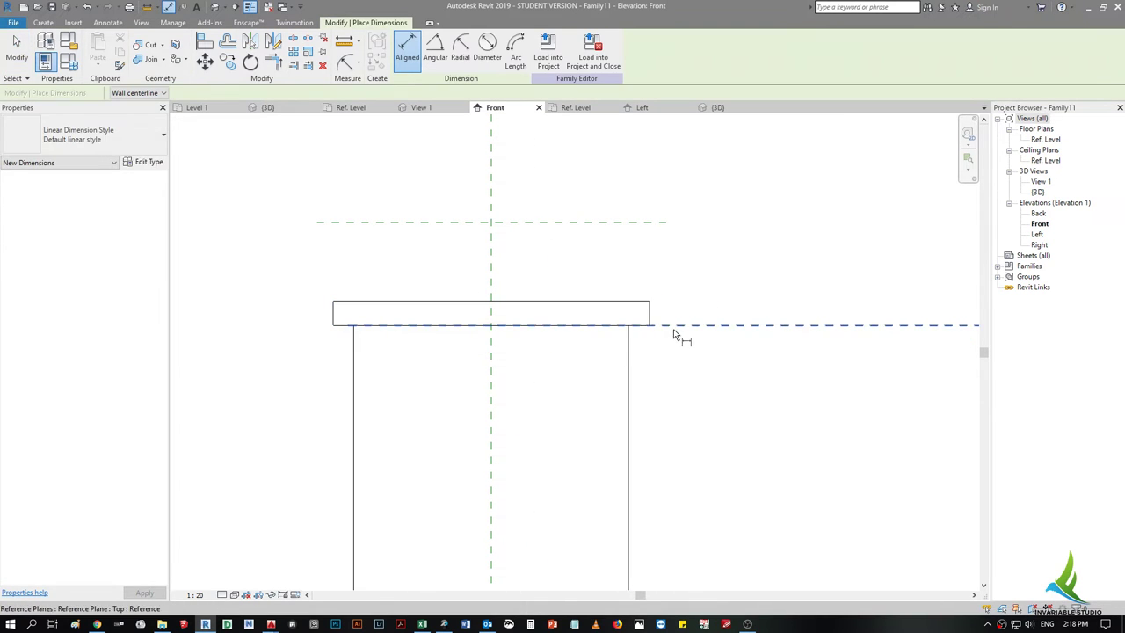
pyautogui.click(620, 306)
pyautogui.click(700, 319)
pyautogui.press('Escape')
pyautogui.click(567, 299)
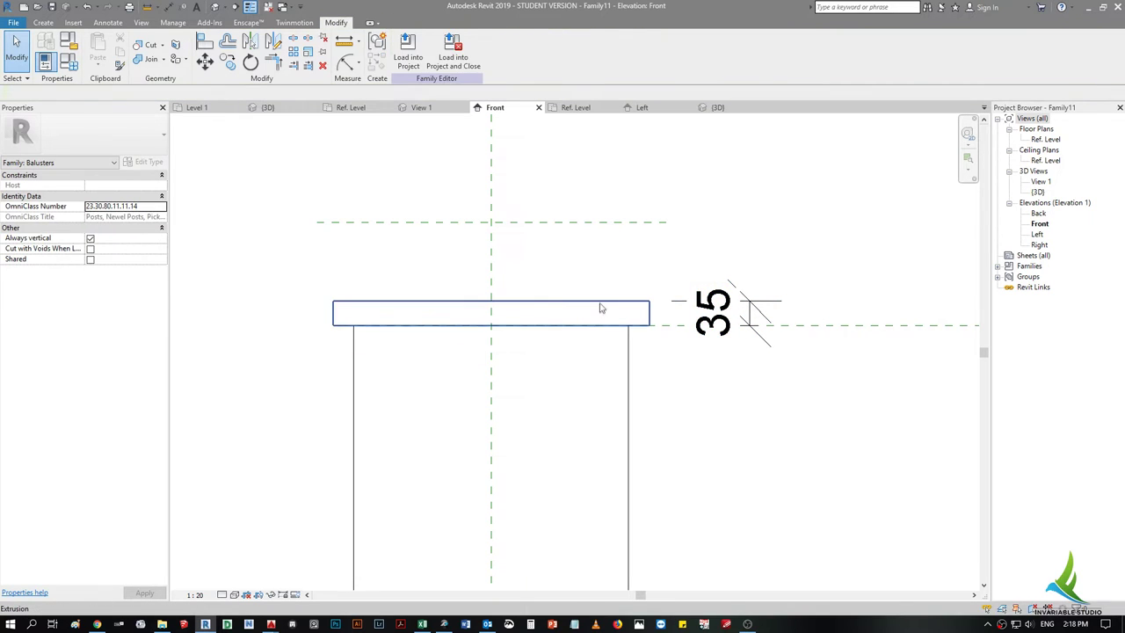
# - Set the cap's Extrusion End to 50 and show the Left elevation
pyautogui.click(498, 303)
pyautogui.click(129, 187)
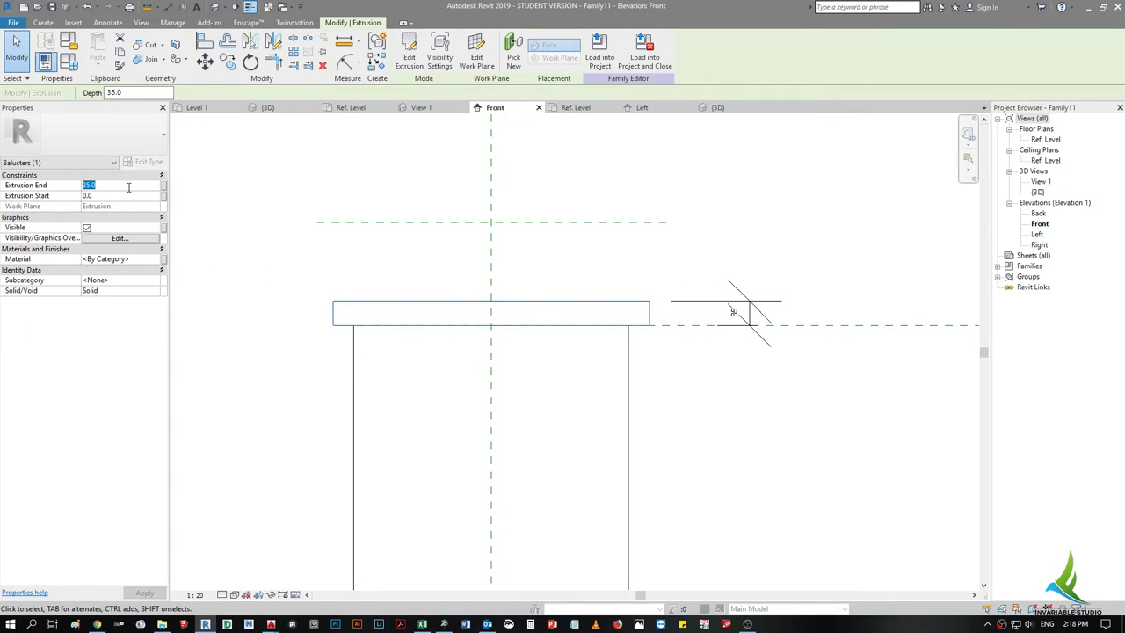
pyautogui.click(752, 313)
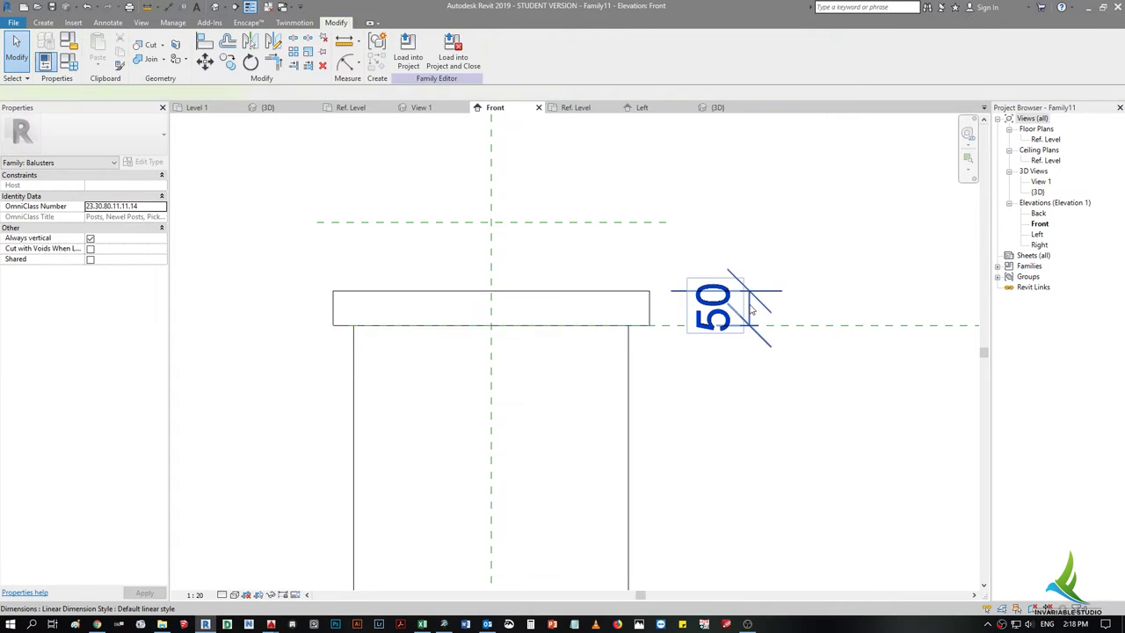
pyautogui.press('Escape')
pyautogui.scroll(-3, 827, 314)
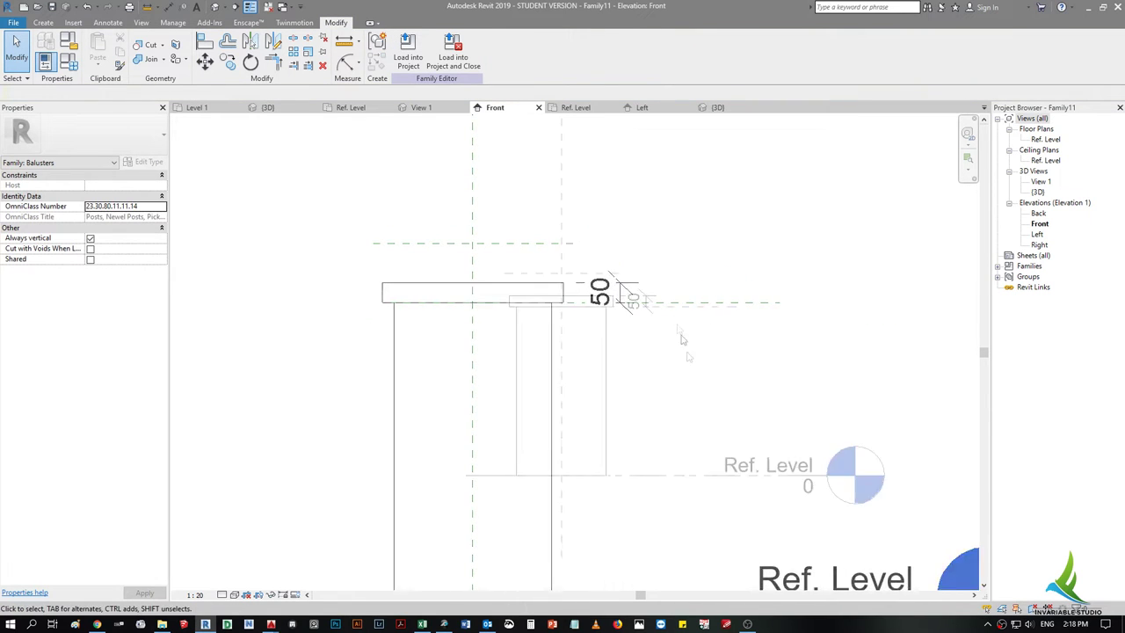
pyautogui.scroll(-2, 587, 324)
pyautogui.click(576, 108)
pyautogui.click(641, 107)
pyautogui.scroll(-2, 507, 285)
pyautogui.scroll(-1, 507, 285)
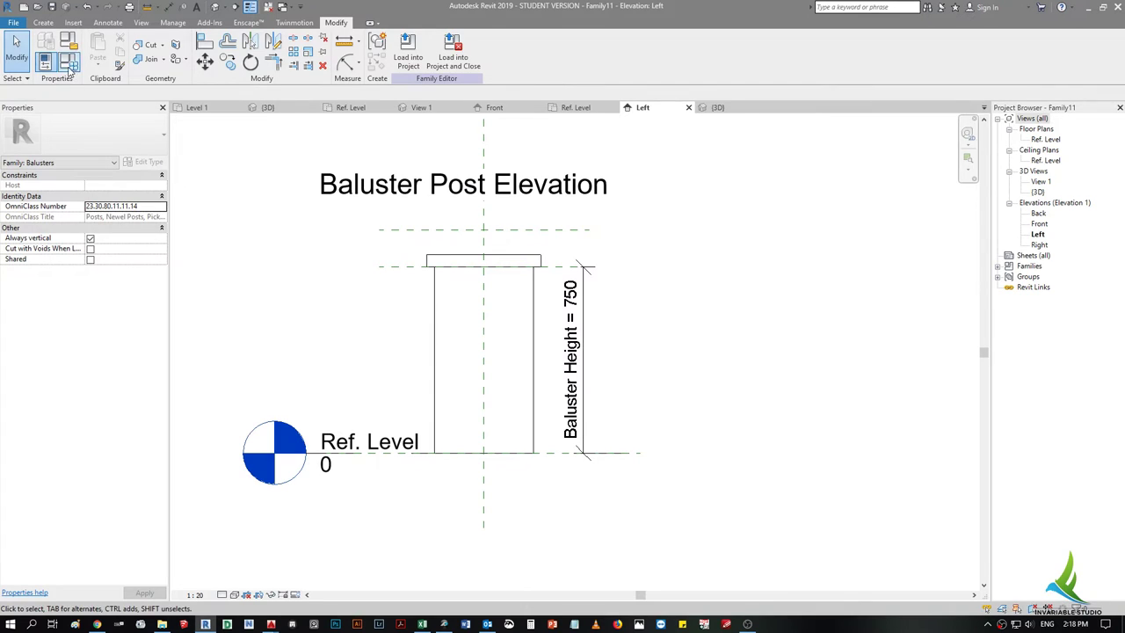
# - Change Baluster Height to 900 in Family Types and view the taller post in 3D
pyautogui.click(68, 68)
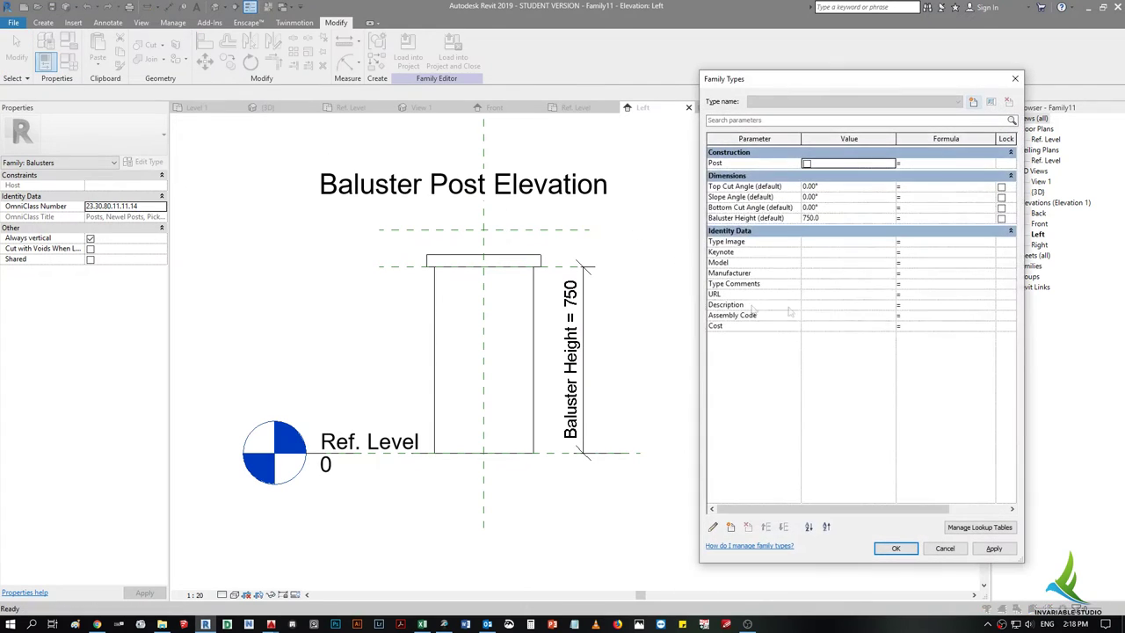
pyautogui.click(829, 217)
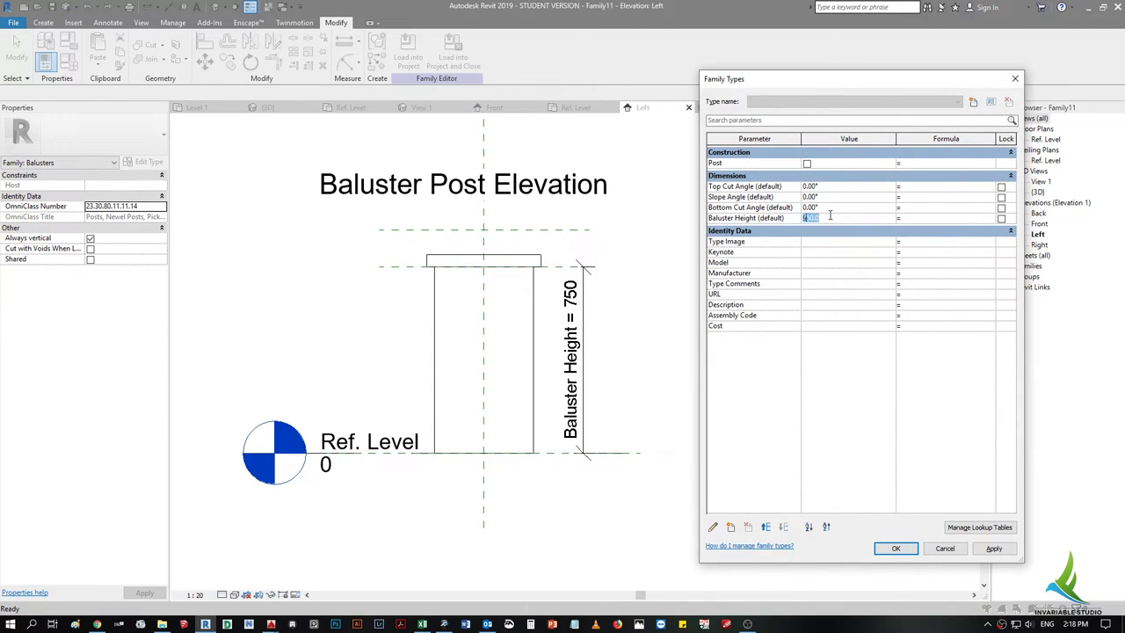
pyautogui.write('900')
pyautogui.click(994, 548)
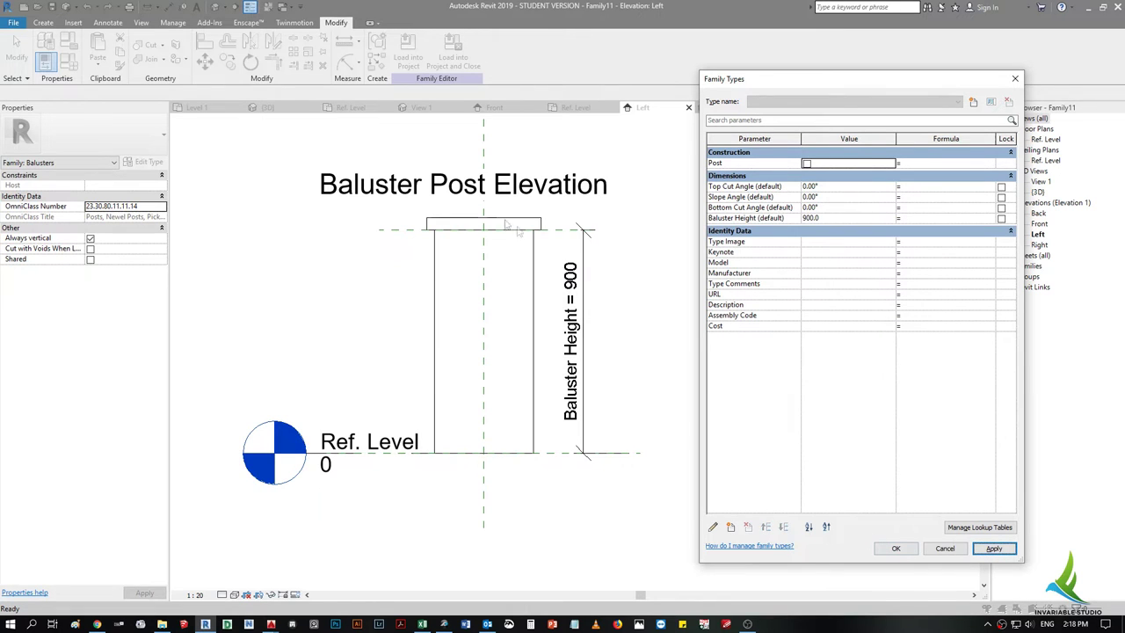
pyautogui.click(917, 550)
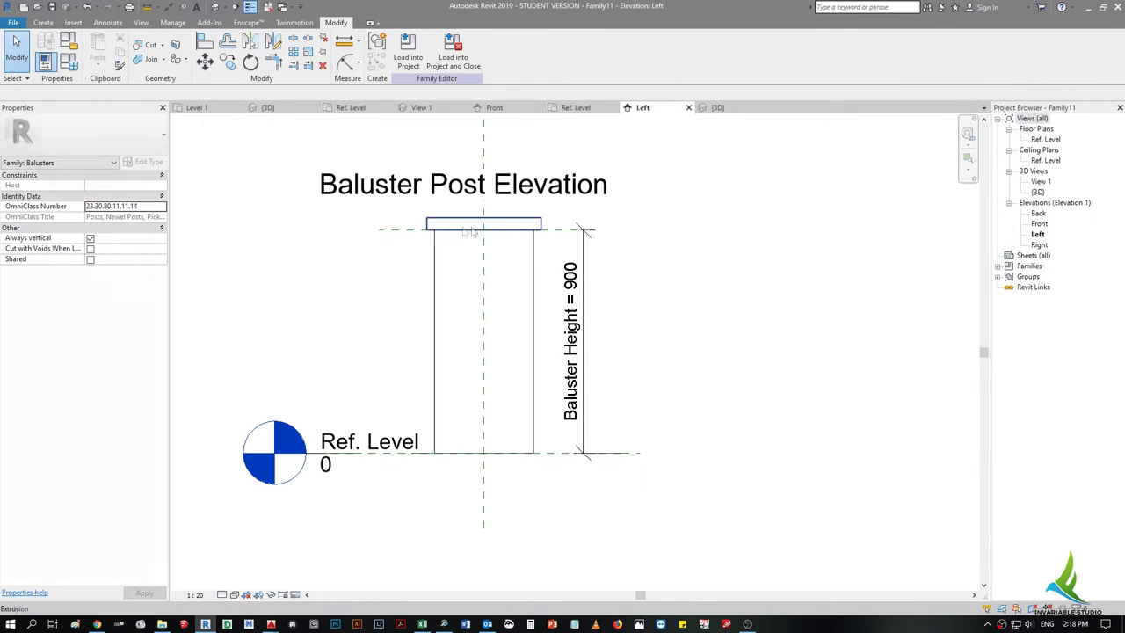
pyautogui.click(728, 107)
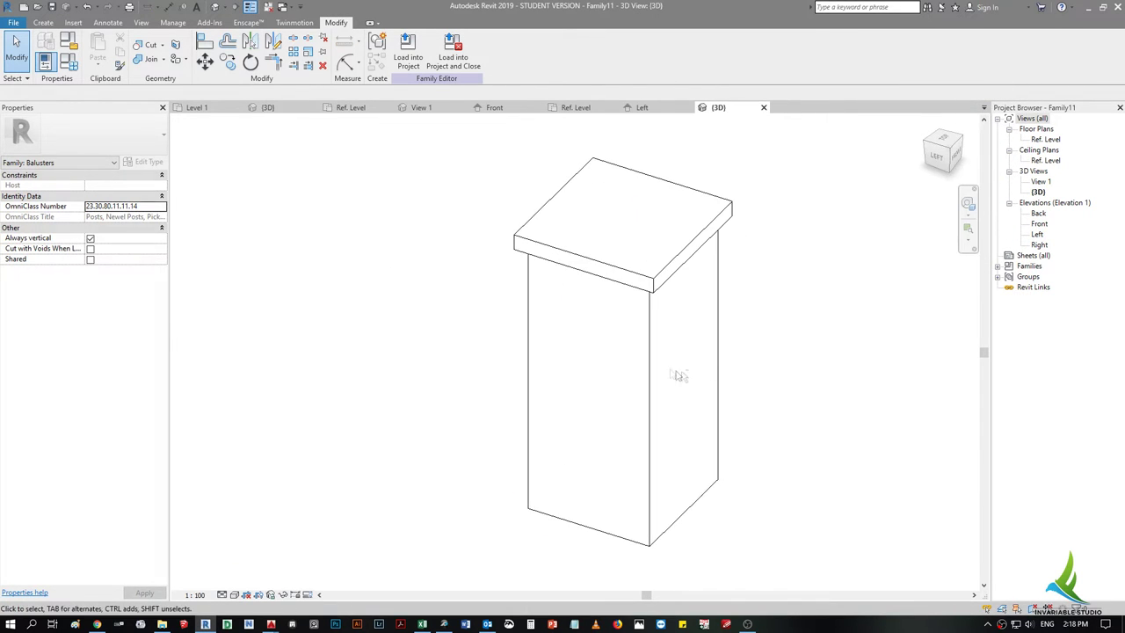
pyautogui.click(689, 260)
# - With the post and cap extrusions selected, add Cork Tiles from the wood materials to the document
pyautogui.keyDown('ctrl'); pyautogui.click(690, 260); pyautogui.keyUp('ctrl')
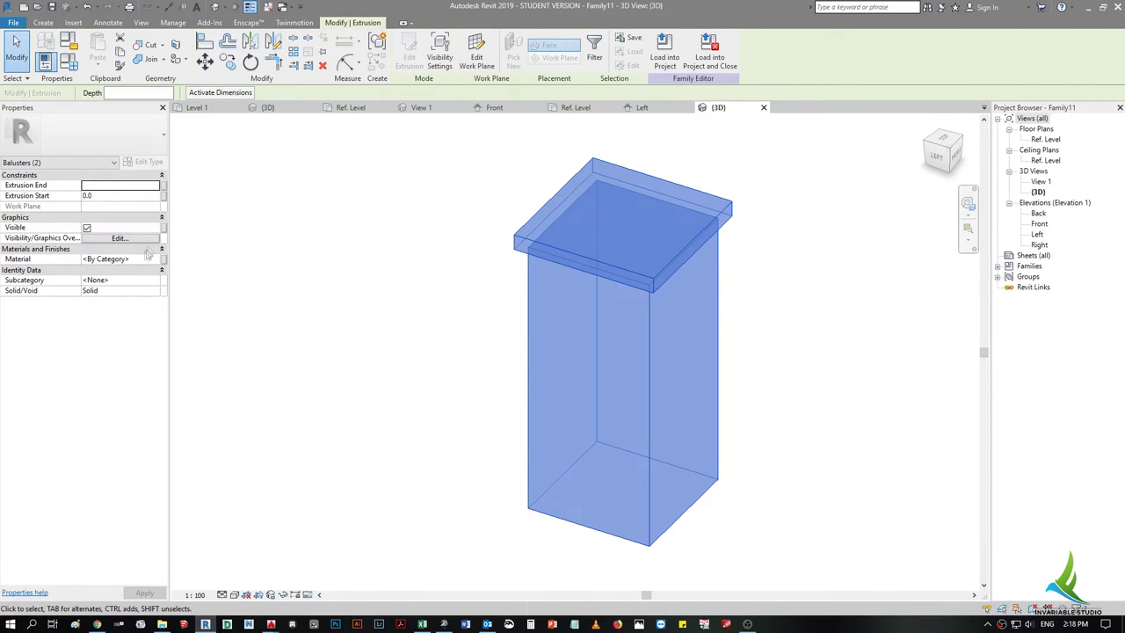
pyautogui.click(156, 259)
pyautogui.write('WOOD')
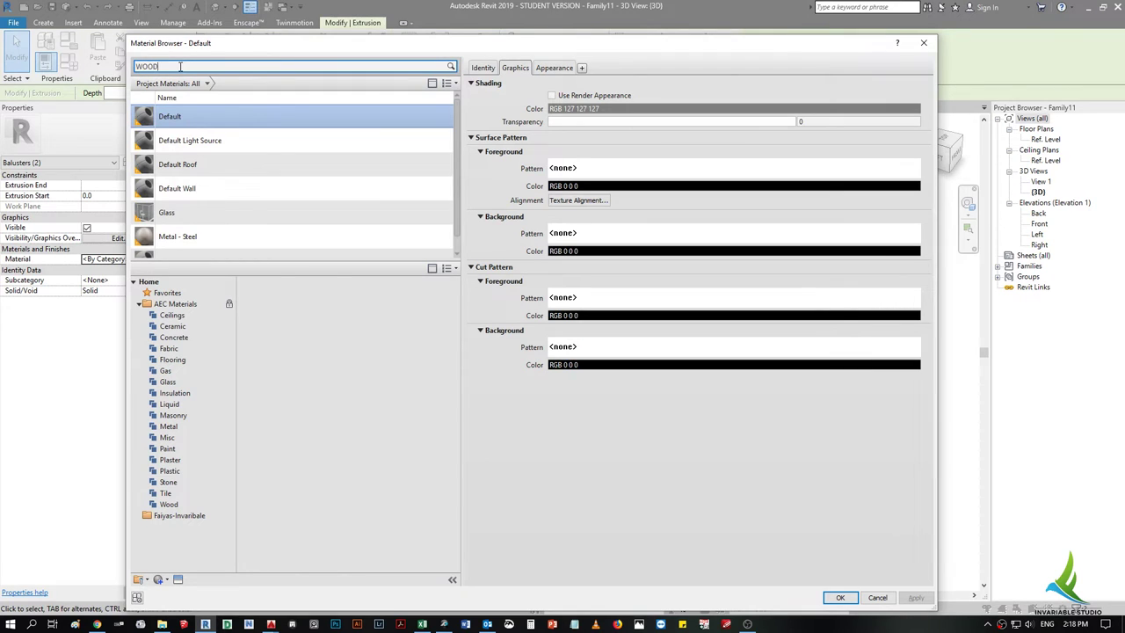
pyautogui.press('Return')
pyautogui.moveTo(369, 437)
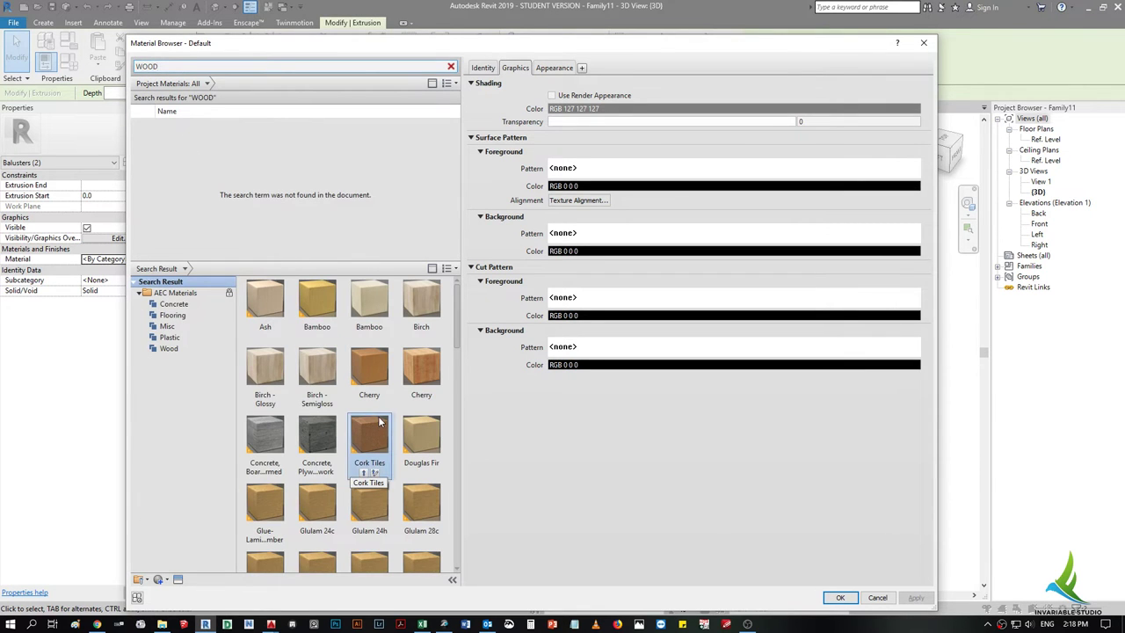
pyautogui.scroll(-3, 365, 445)
pyautogui.scroll(-3, 370, 448)
pyautogui.scroll(10, 367, 457)
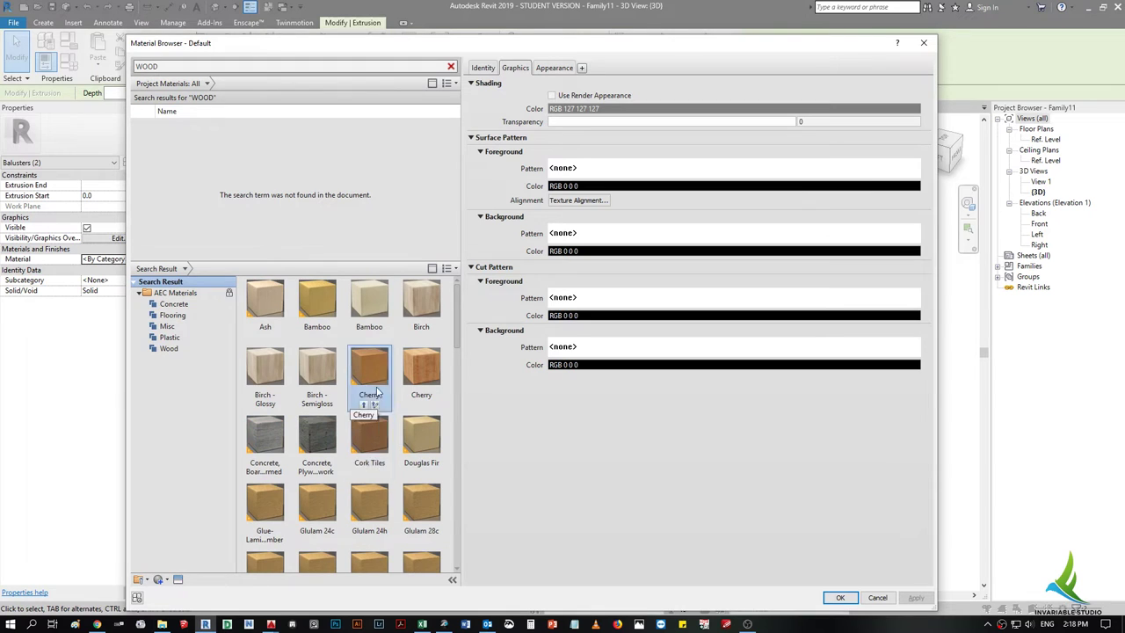
pyautogui.click(361, 471)
pyautogui.click(839, 597)
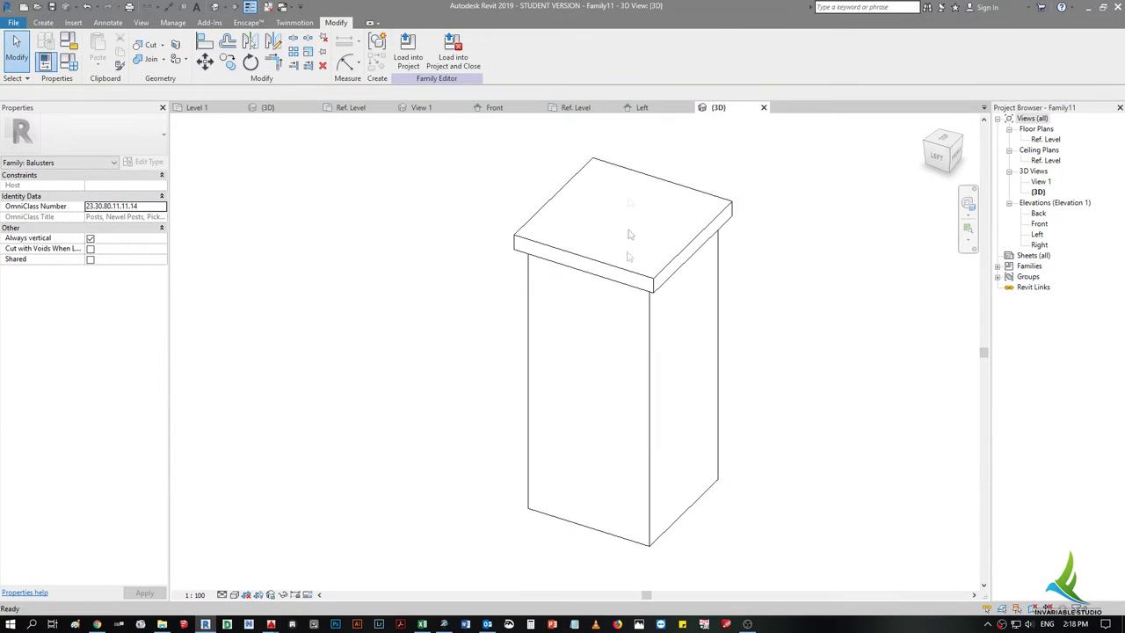
# - Save the family as Post in the 04_Tutorials T_11 folder
pyautogui.hotkey('ctrl', 's')
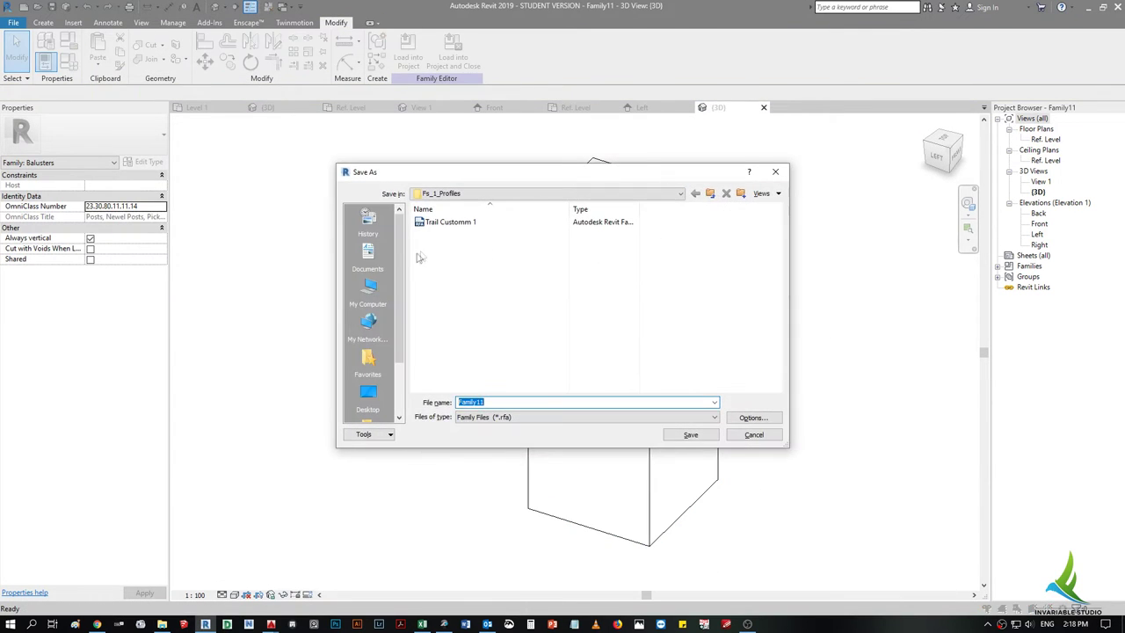
pyautogui.moveTo(435, 223); pyautogui.dragTo(516, 304)
pyautogui.press('BackSpace')
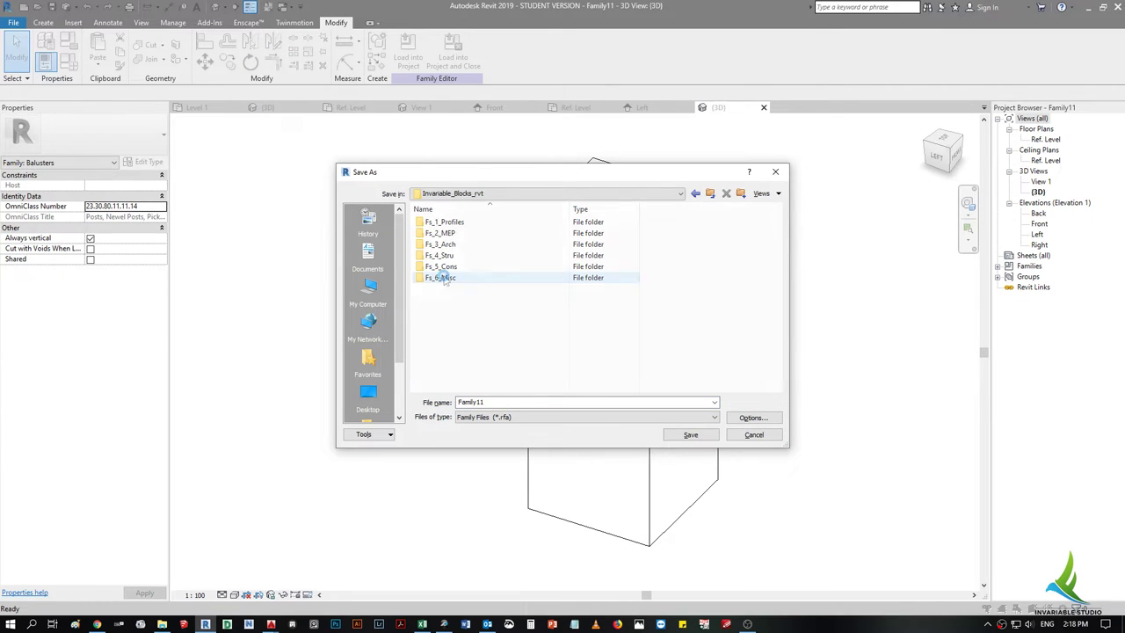
pyautogui.press('BackSpace')
pyautogui.doubleClick(453, 255)
pyautogui.doubleClick(437, 277)
pyautogui.doubleClick(444, 255)
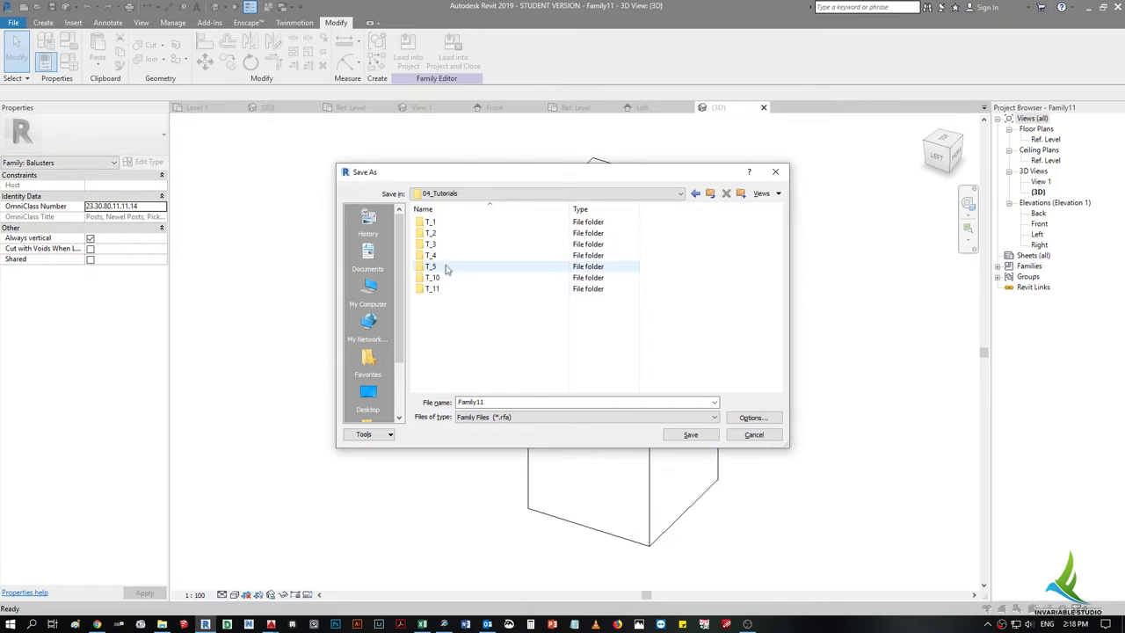
pyautogui.doubleClick(436, 290)
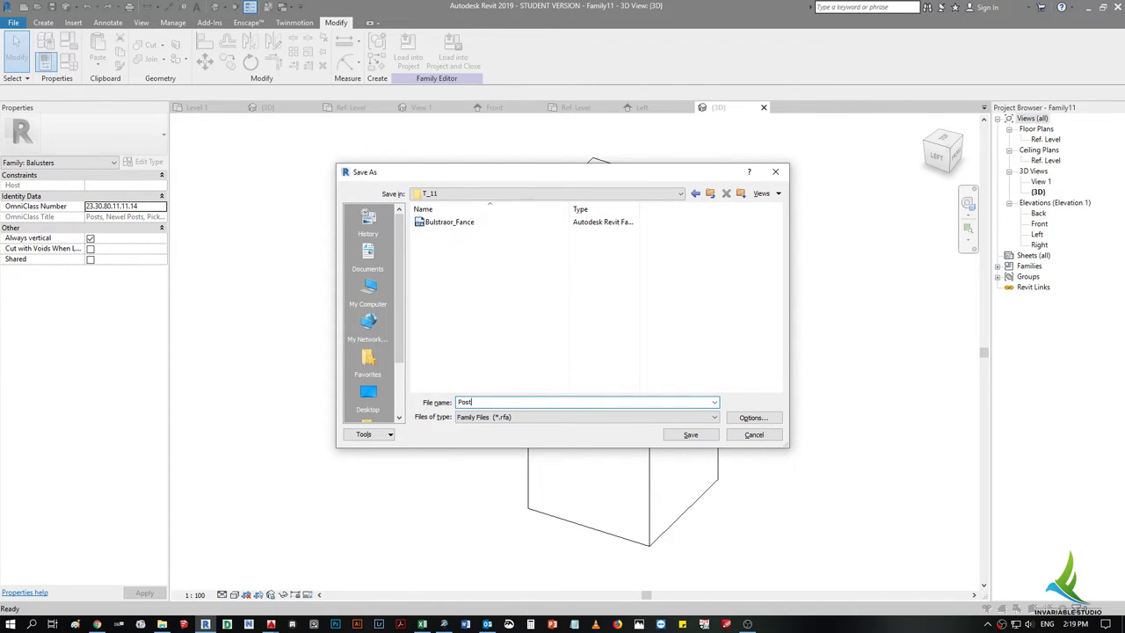
pyautogui.click(756, 418)
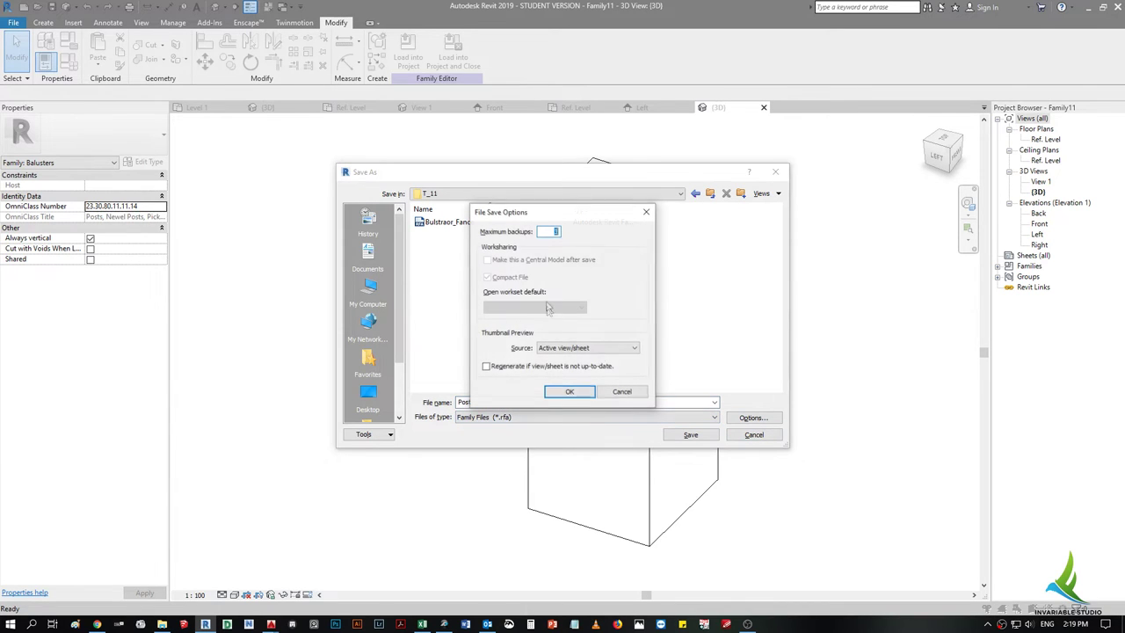
pyautogui.click(570, 392)
pyautogui.click(689, 434)
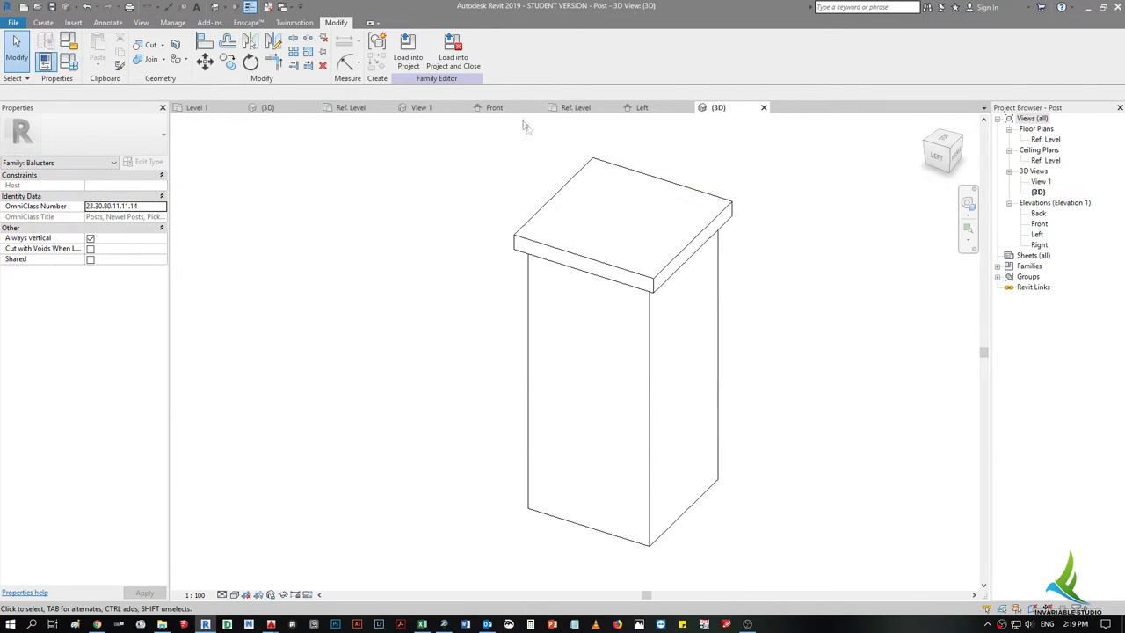
# - Load the Post family into Project4 and close the family's unused views
pyautogui.click(416, 60)
pyautogui.click(532, 401)
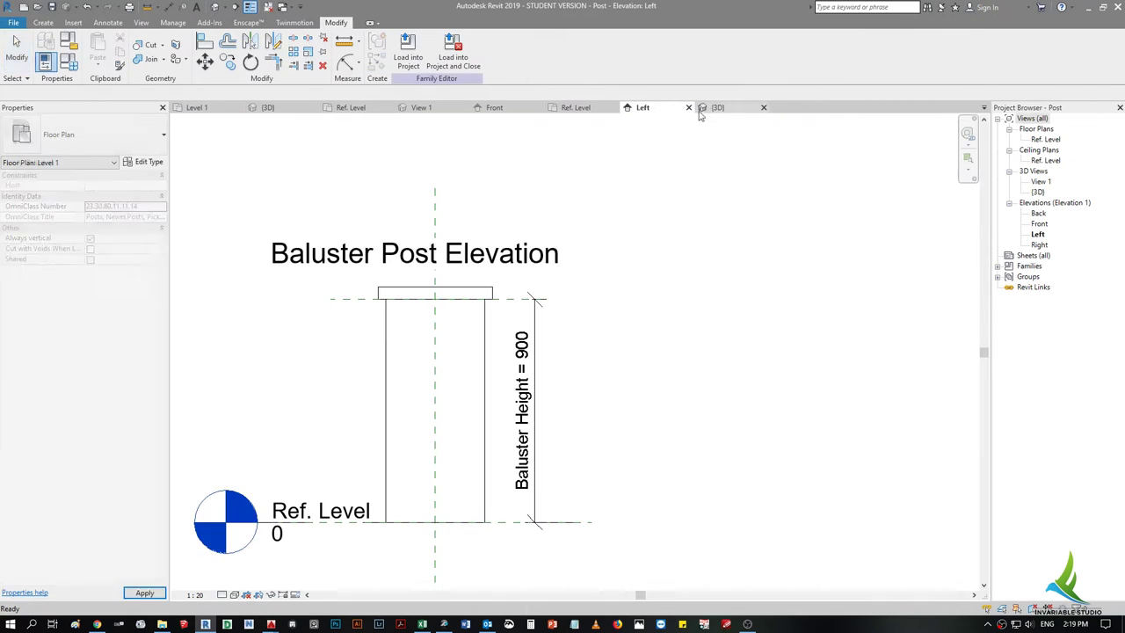
pyautogui.click(718, 108)
pyautogui.click(689, 107)
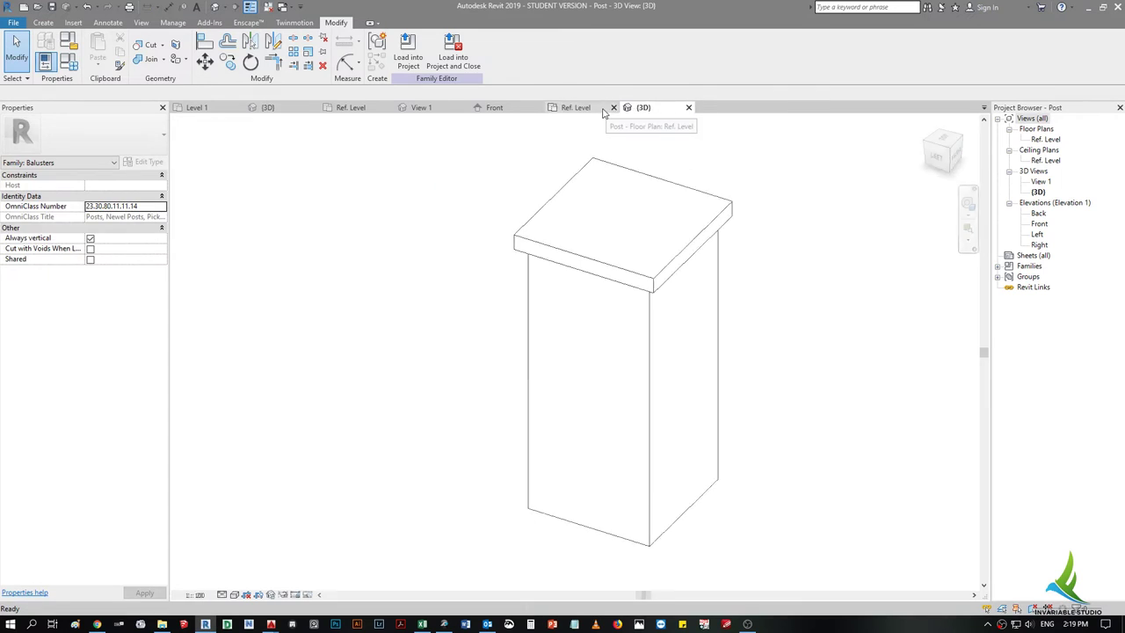
pyautogui.click(576, 107)
pyautogui.click(613, 107)
pyautogui.click(267, 8)
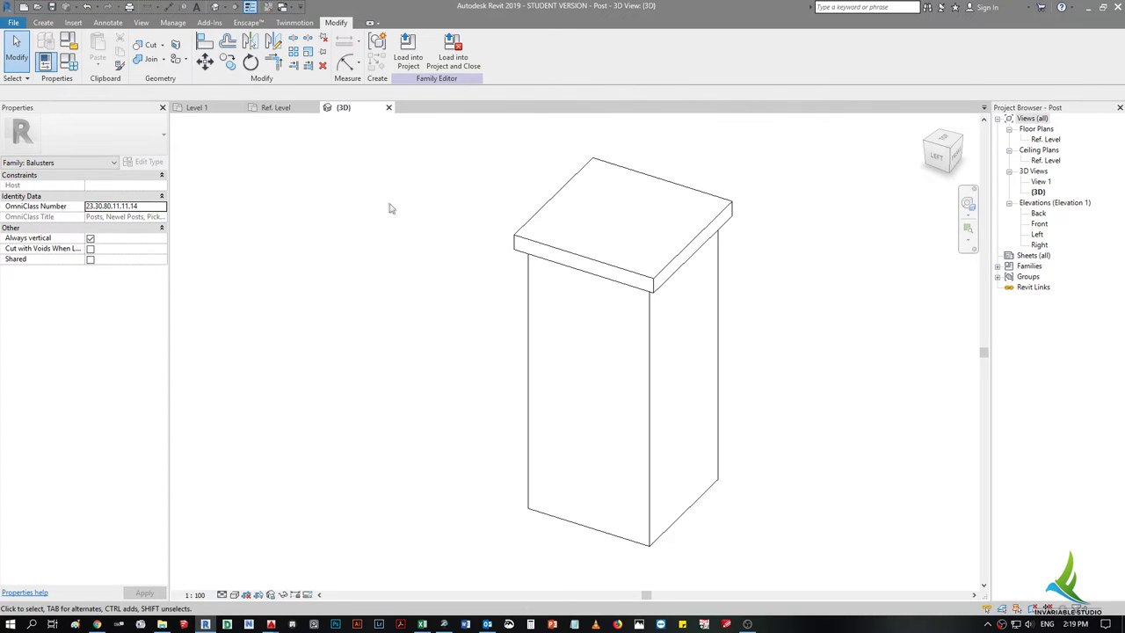
# - Cycle windows back to Project4's Level 1 floor plan with the fence photo
pyautogui.click(276, 109)
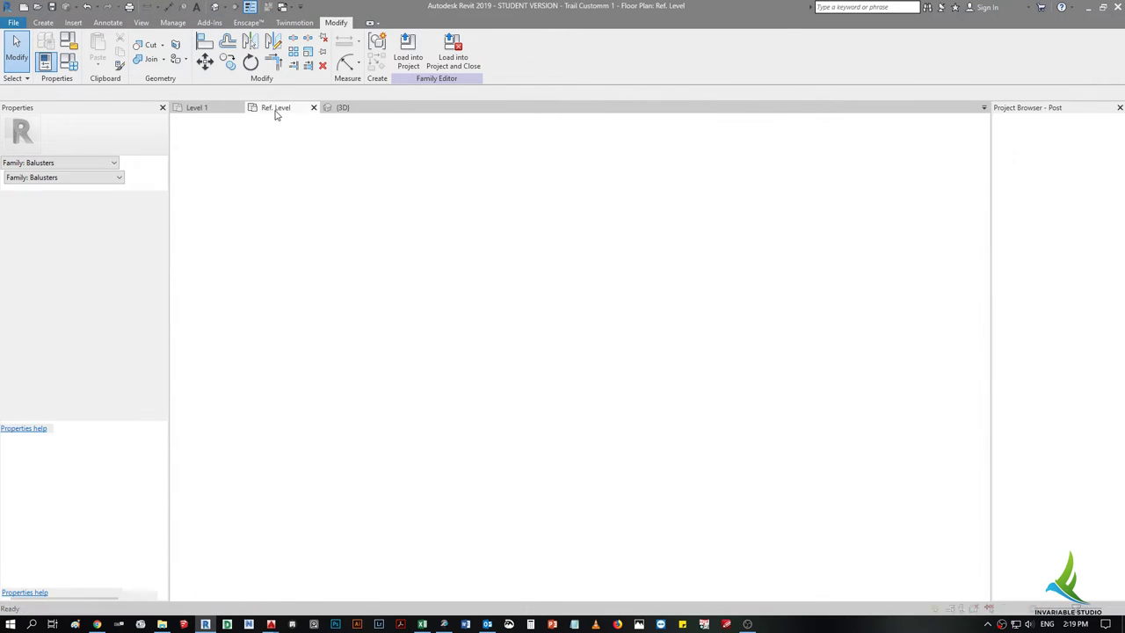
pyautogui.hotkey('ctrl', 'Tab')
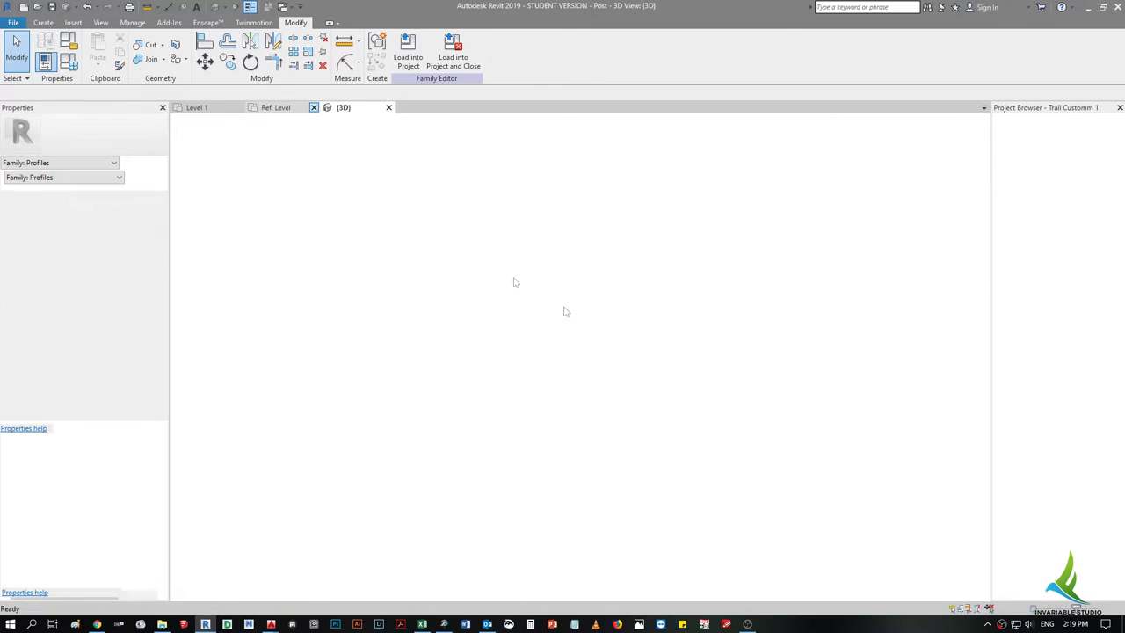
pyautogui.hotkey('ctrl', 'Tab')
pyautogui.hotkey('ctrl', 'Tab')
pyautogui.scroll(-5, 499, 346)
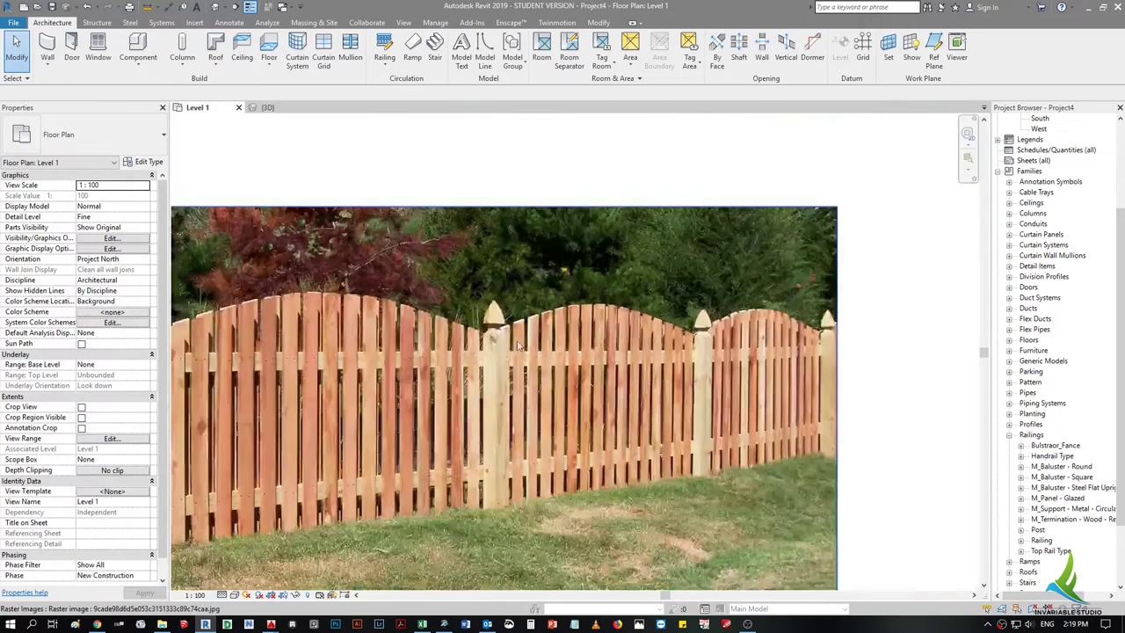
# - Select the fence railing in Project4's default 3D view and open its type properties
pyautogui.scroll(-3, 499, 347)
pyautogui.click(428, 545)
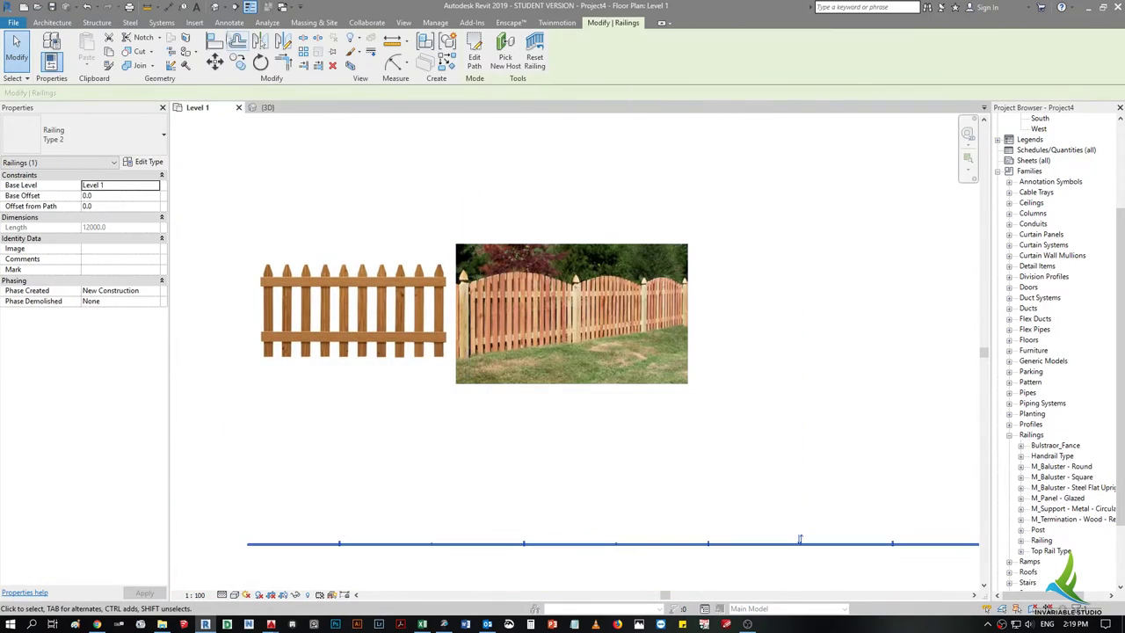
pyautogui.click(264, 107)
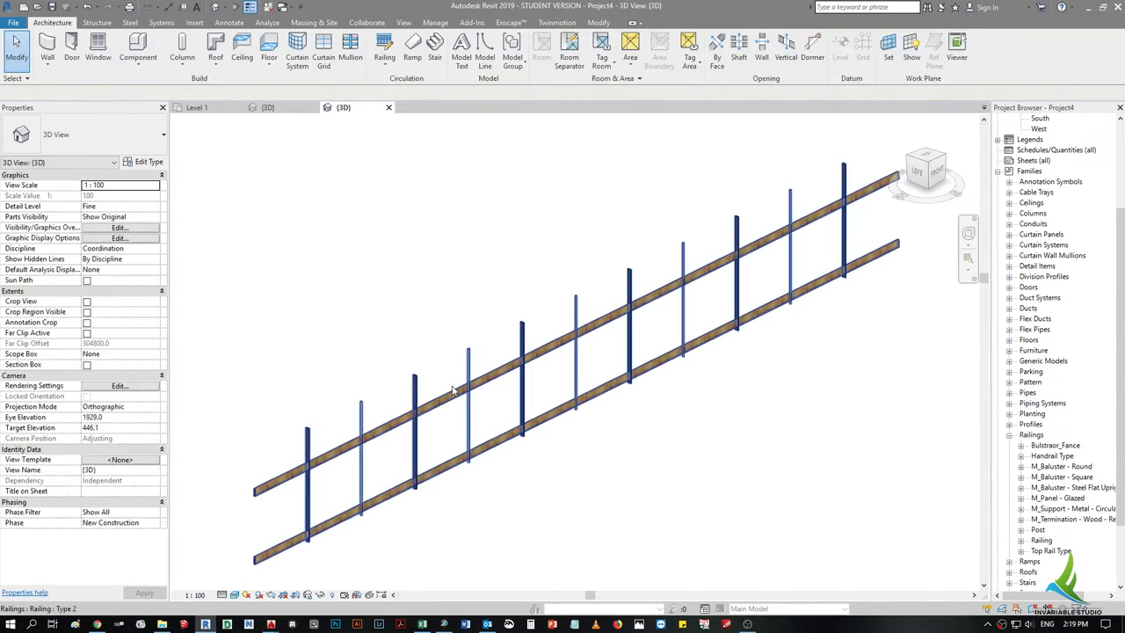
pyautogui.scroll(3, 443, 447)
pyautogui.press('Escape')
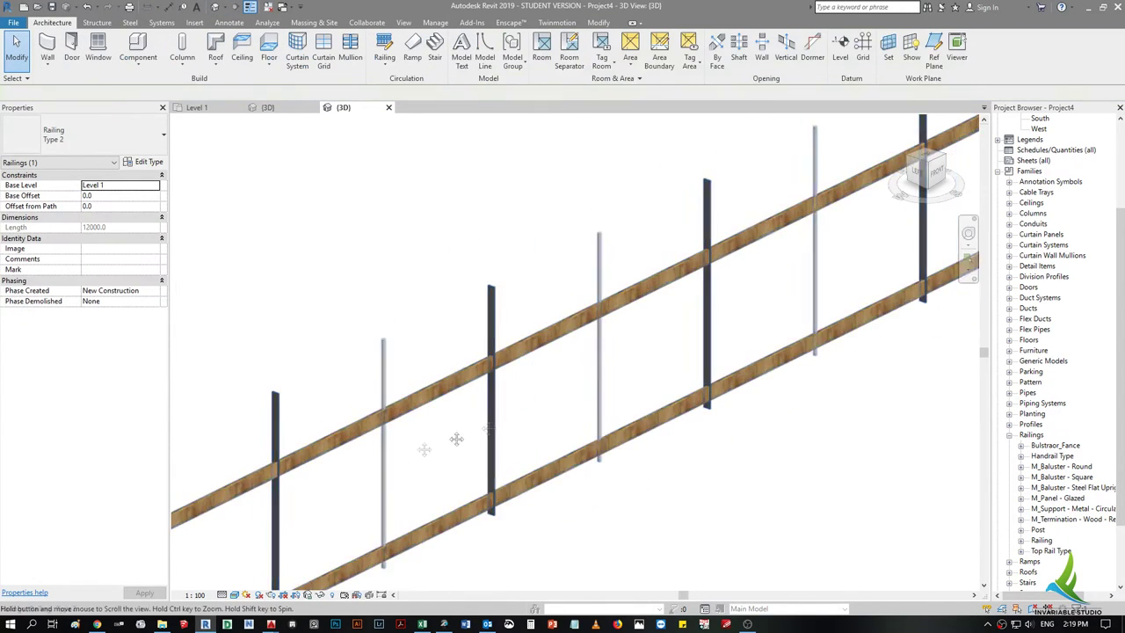
pyautogui.scroll(4, 516, 332)
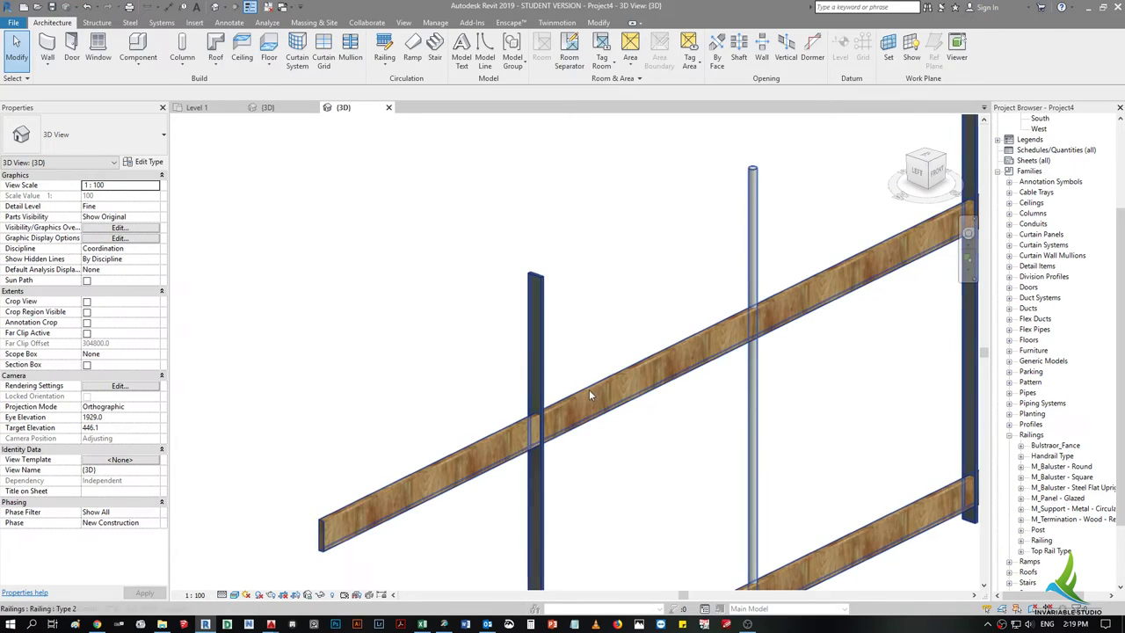
pyautogui.click(589, 390)
pyautogui.click(117, 163)
pyautogui.click(116, 163)
pyautogui.click(145, 162)
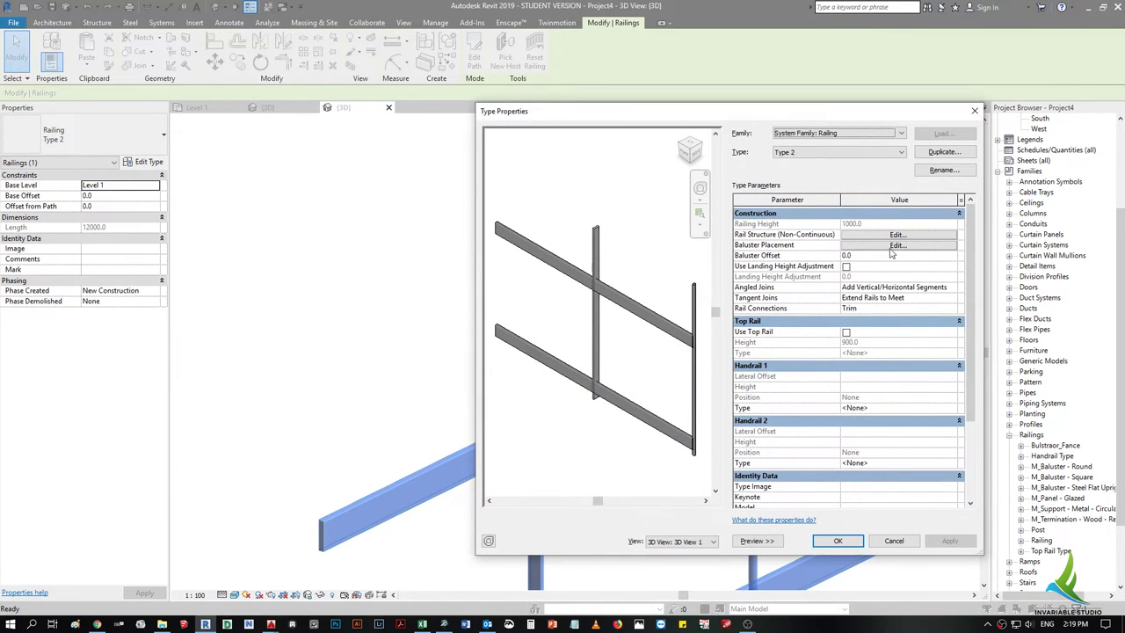
# - Set the baluster placement's row 2 family to Post : Post and confirm both dialogs
pyautogui.click(894, 245)
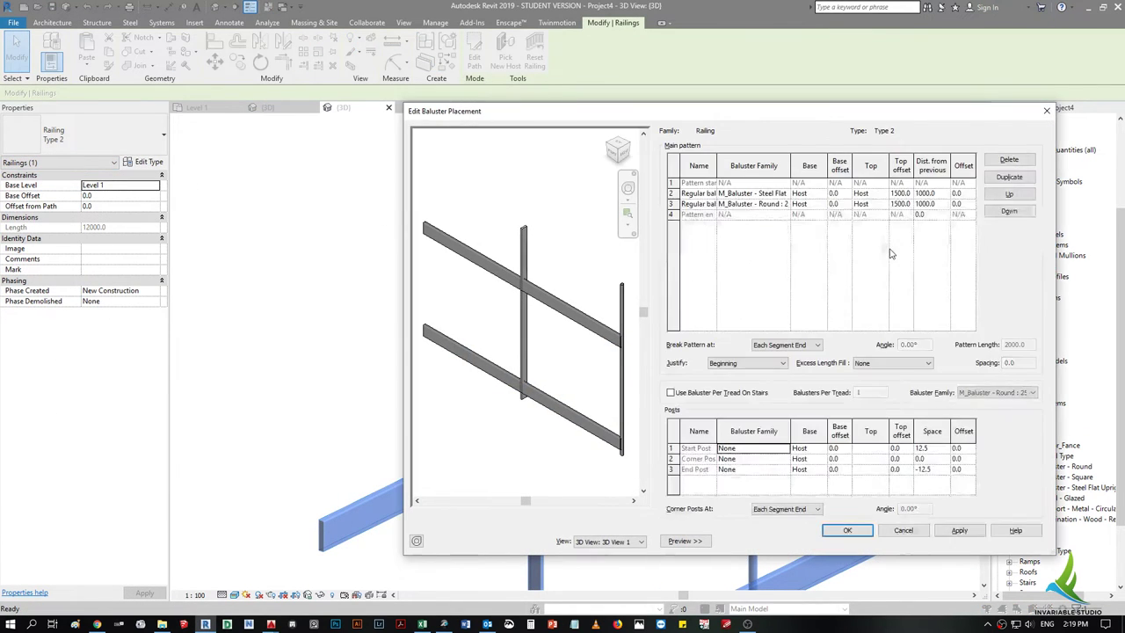
pyautogui.click(788, 195)
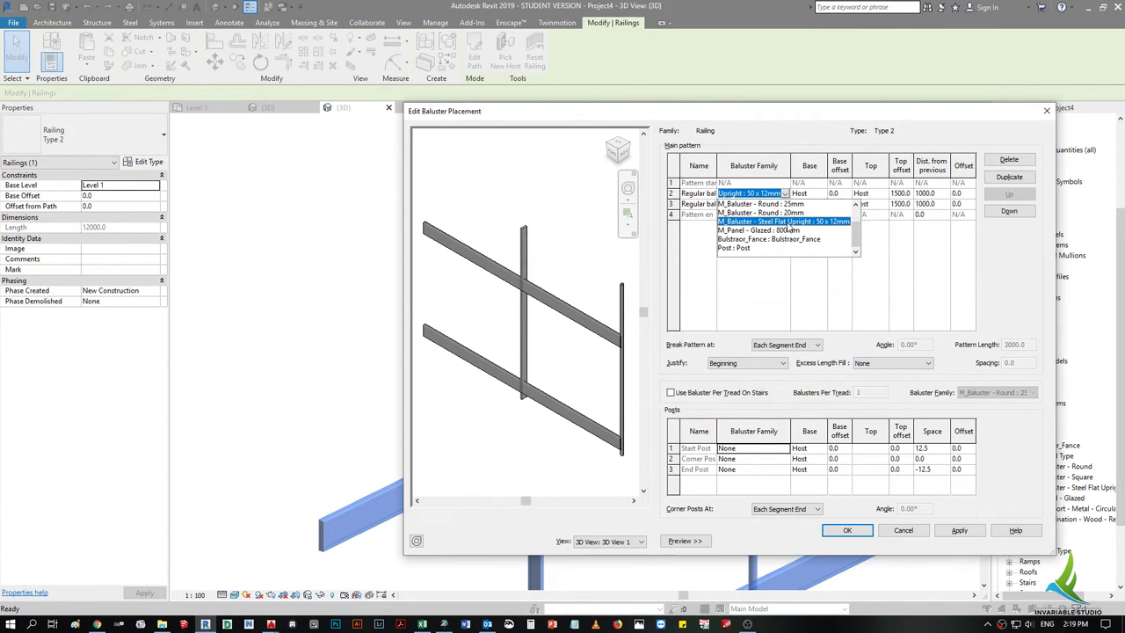
pyautogui.click(788, 225)
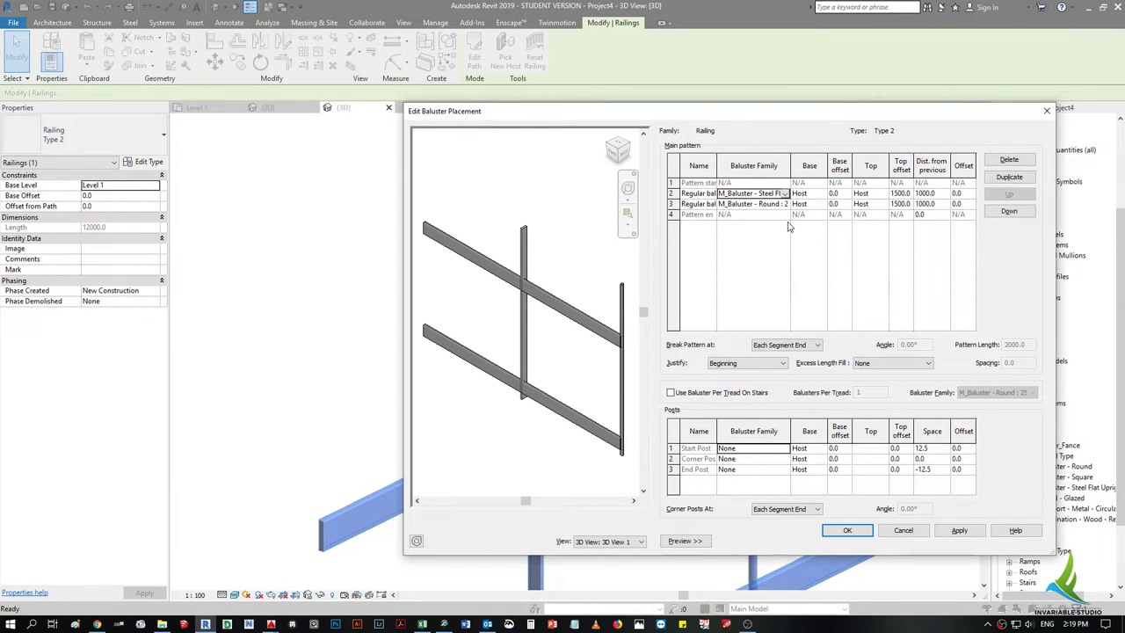
pyautogui.click(785, 194)
pyautogui.scroll(-2, 761, 237)
pyautogui.scroll(-2, 762, 242)
pyautogui.click(757, 249)
pyautogui.click(957, 531)
pyautogui.moveTo(675, 119)
pyautogui.mouseDown()
pyautogui.moveTo(885, 110)
pyautogui.moveTo(843, 88)
pyautogui.mouseUp()
pyautogui.click(1002, 497)
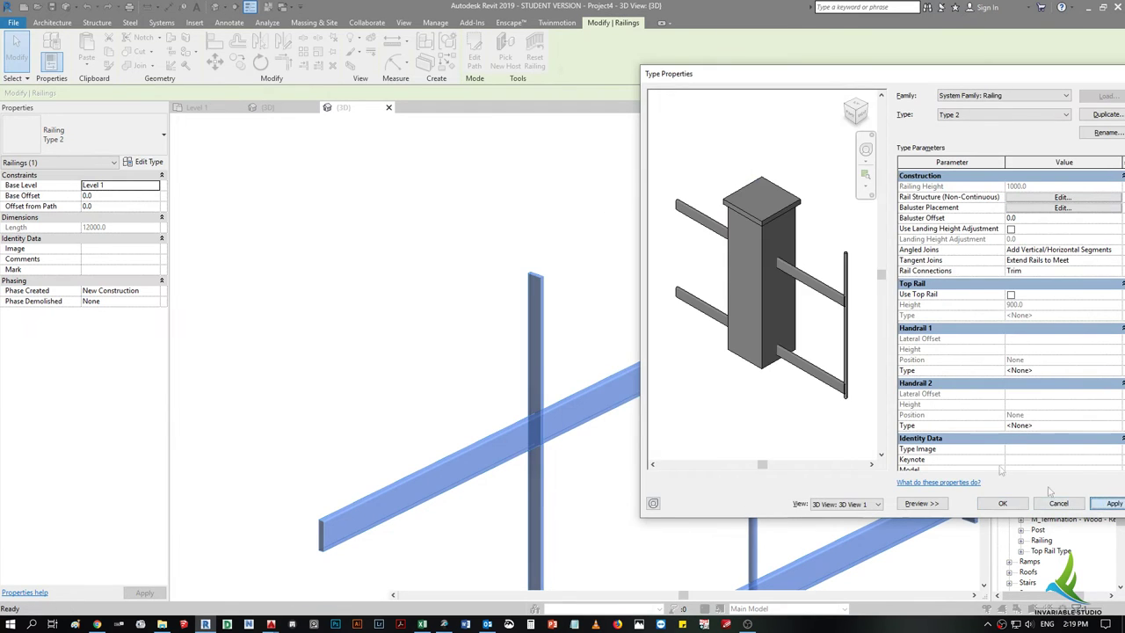
pyautogui.click(995, 506)
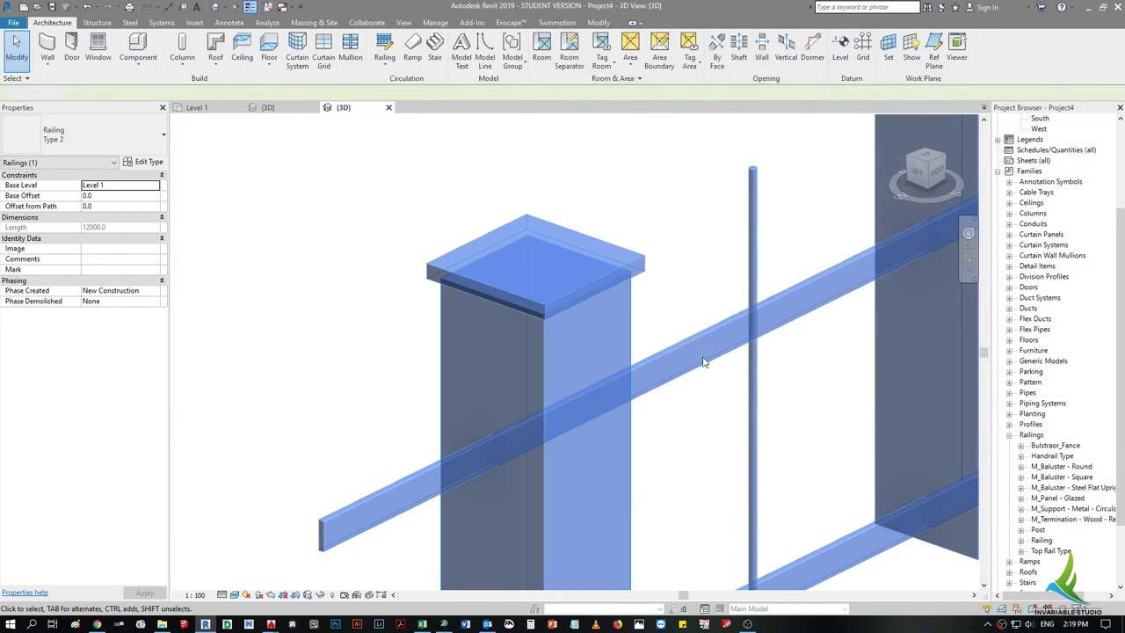
# - Inspect the new posts, then select the cap extrusion in the Post family's 3D view
pyautogui.click(732, 408)
pyautogui.scroll(-3, 731, 407)
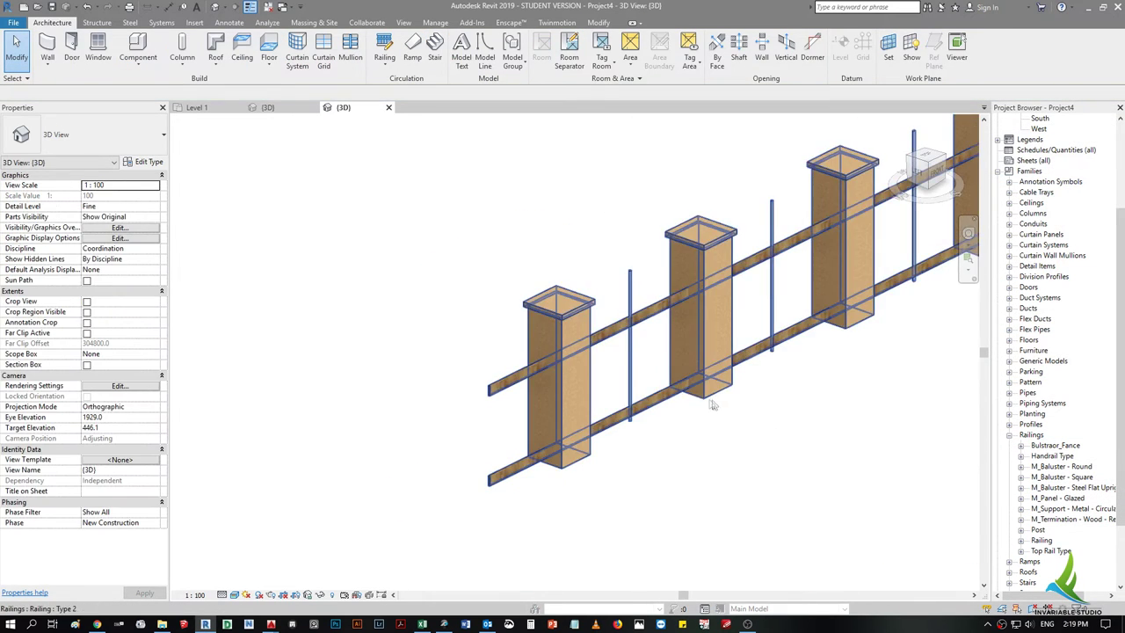
pyautogui.scroll(2, 581, 337)
pyautogui.moveTo(498, 269); pyautogui.dragTo(623, 280, button='middle')
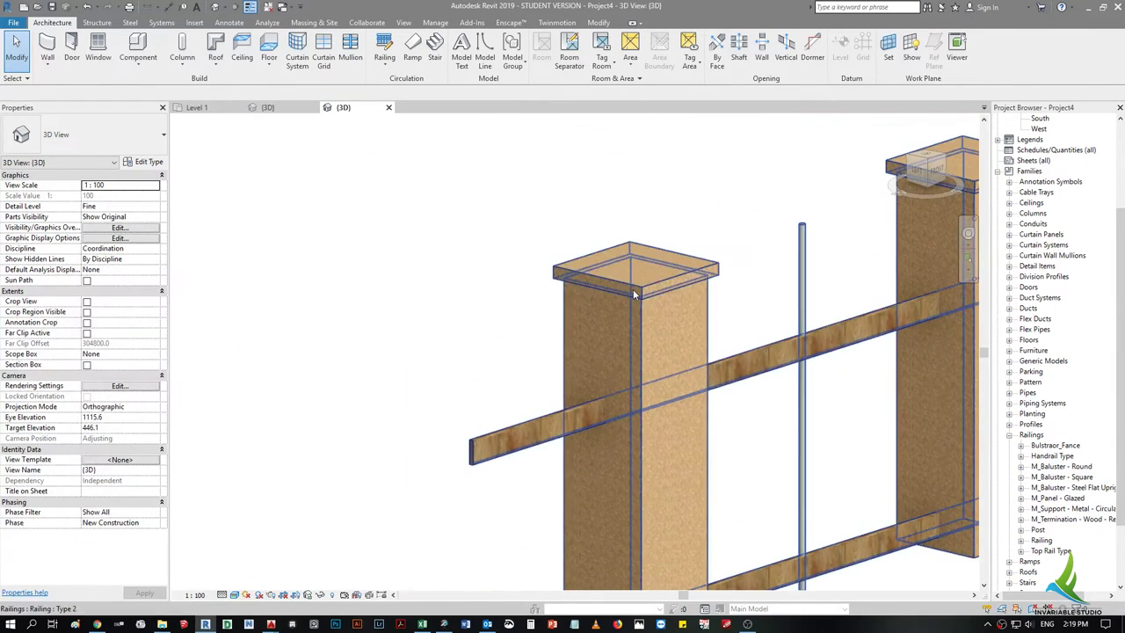
pyautogui.click(623, 281)
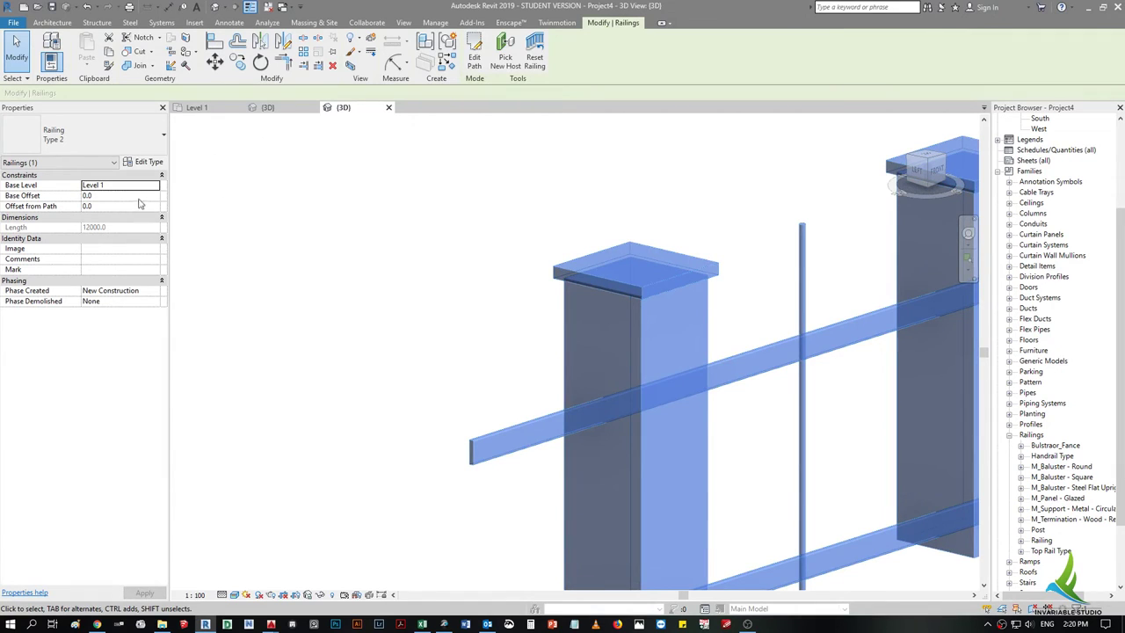
pyautogui.click(287, 112)
pyautogui.click(548, 244)
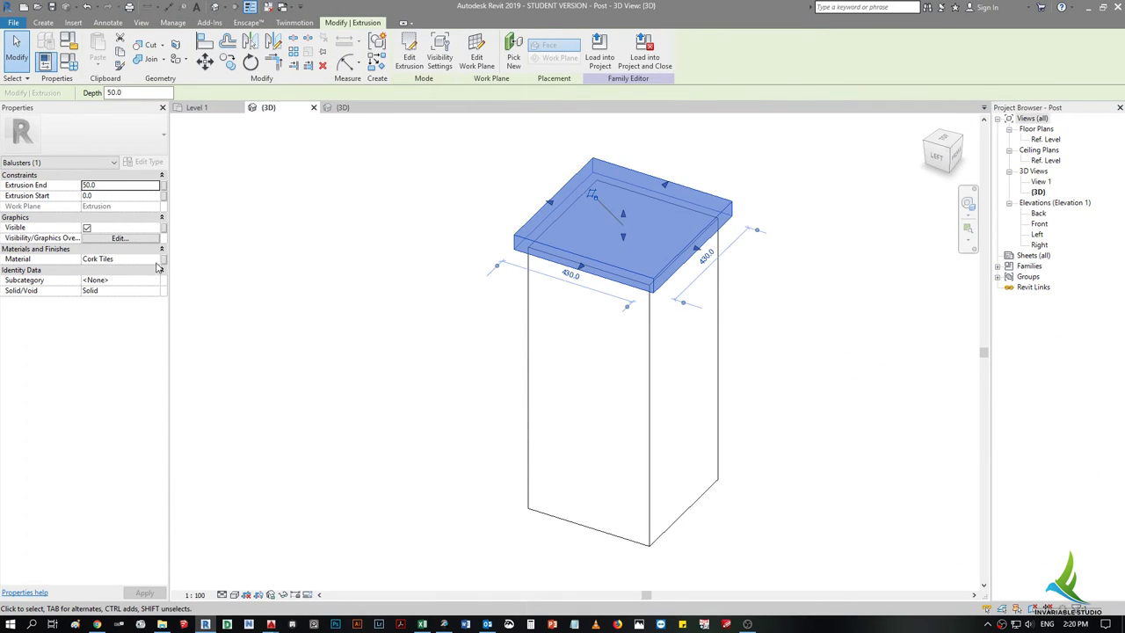
# - Replace the cap extrusion's Cork Tiles material with Teak and reload Post into Project4
pyautogui.click(159, 260)
pyautogui.click(157, 260)
pyautogui.click(194, 66)
pyautogui.write('d')
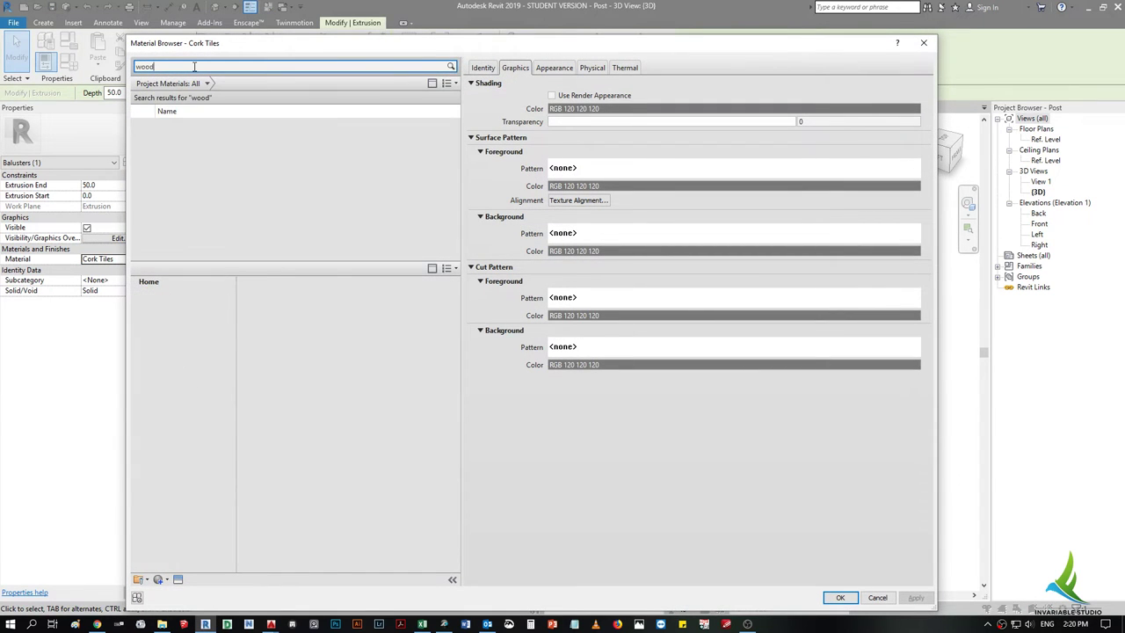
pyautogui.scroll(-5, 317, 352)
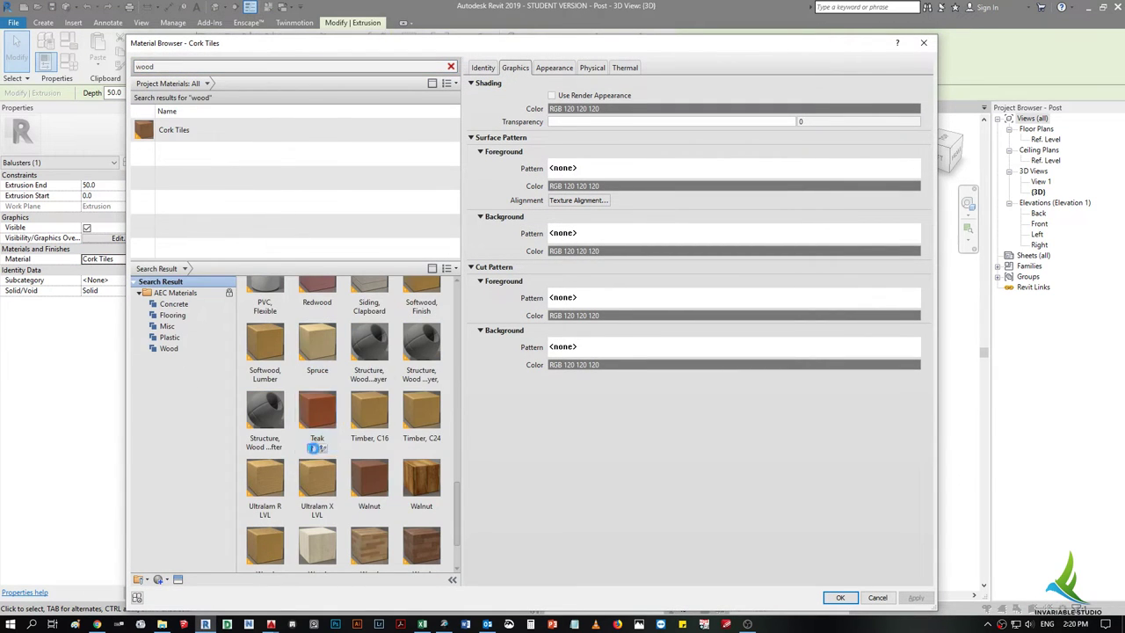
pyautogui.click(313, 448)
pyautogui.click(844, 599)
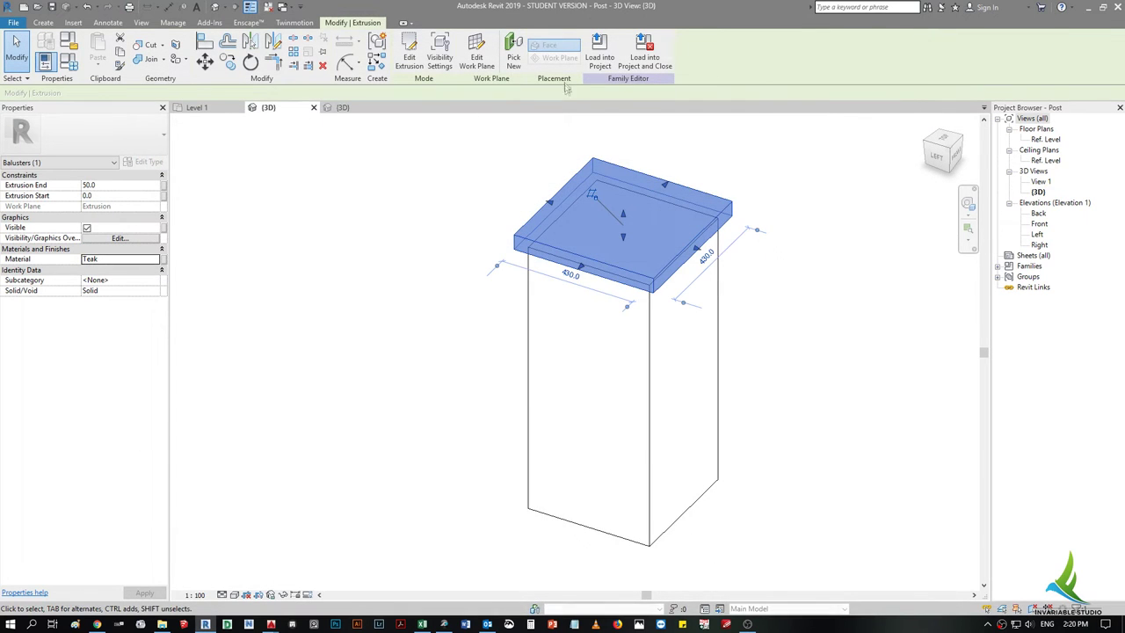
pyautogui.click(600, 53)
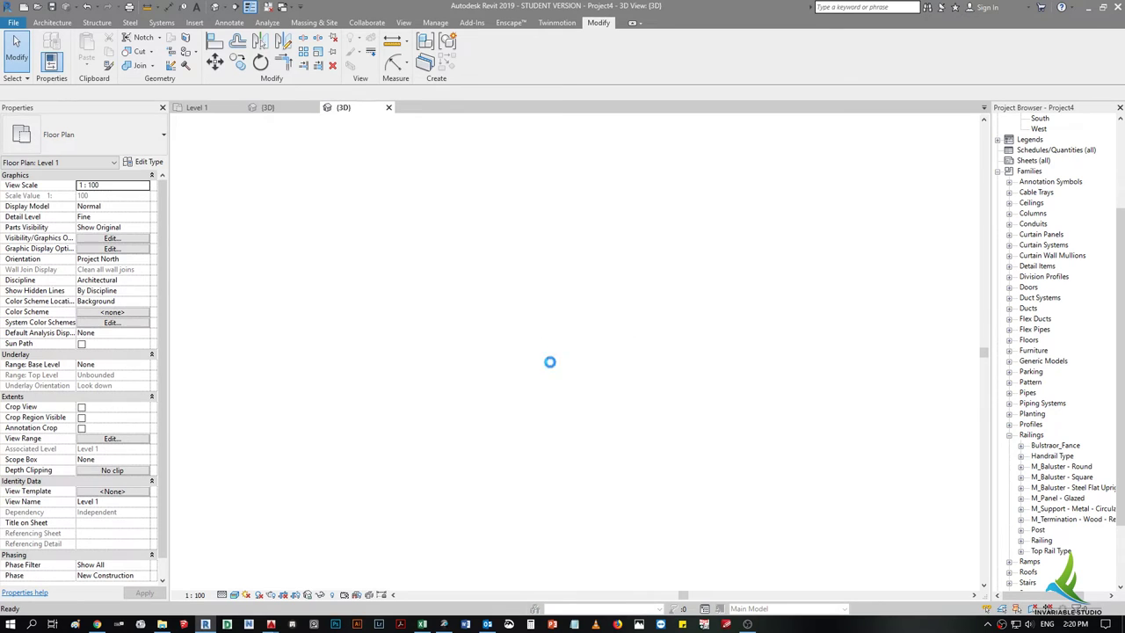
# - Review the Photographic Exposure settings in Graphic Display Options and confirm them
pyautogui.scroll(2, 549, 361)
pyautogui.moveTo(547, 357); pyautogui.dragTo(513, 355, button='middle')
pyautogui.scroll(-4, 521, 353)
pyautogui.click(234, 595)
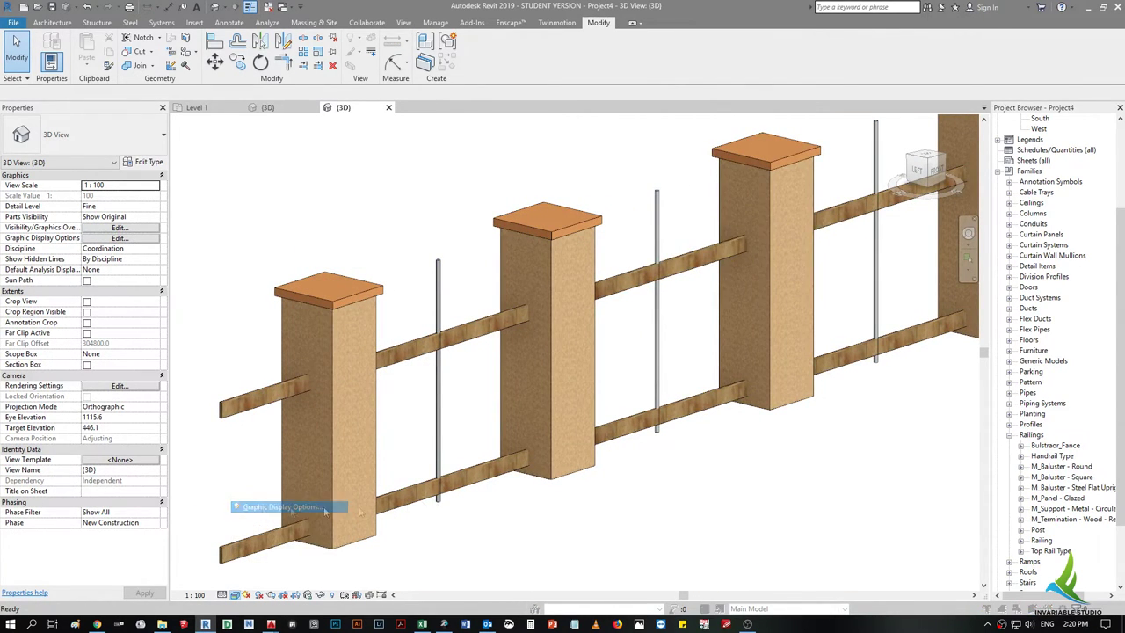
pyautogui.click(264, 508)
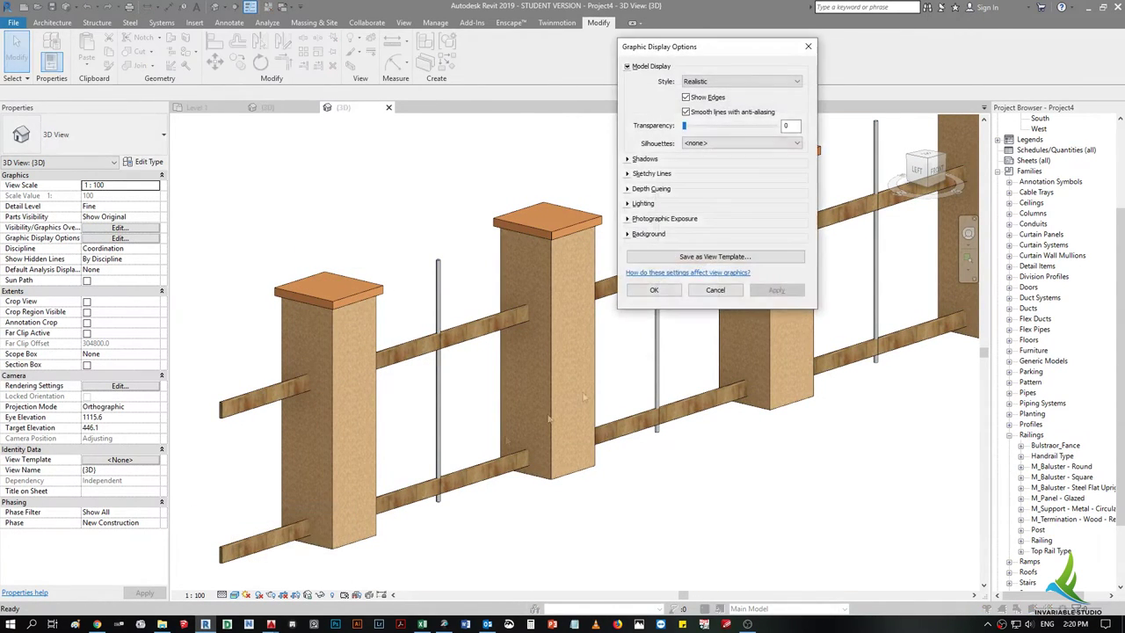
pyautogui.click(627, 218)
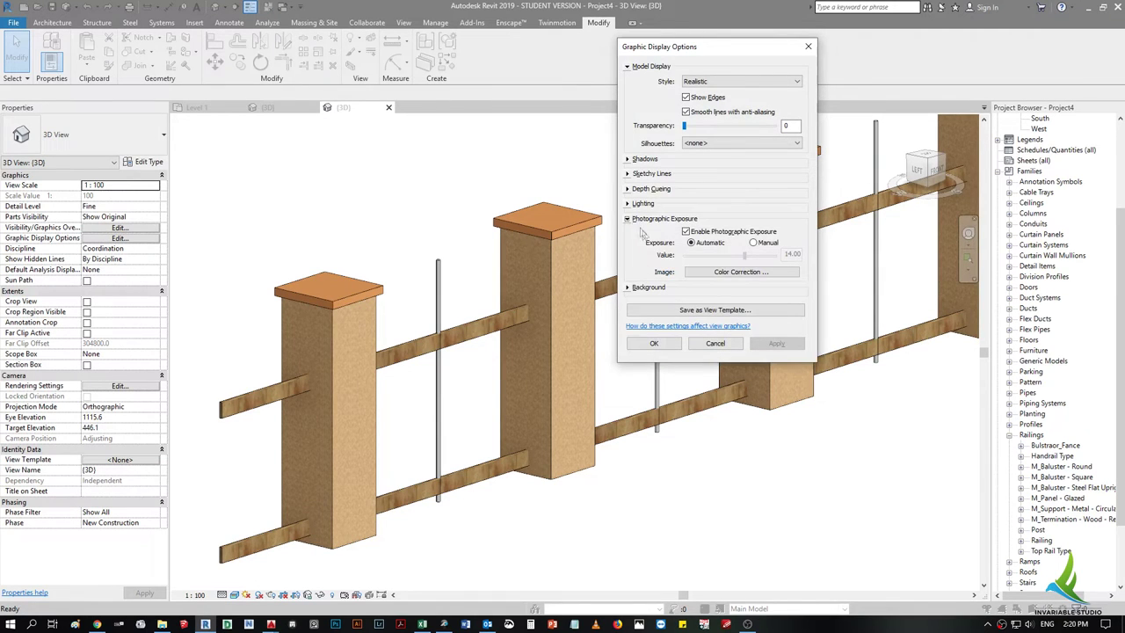
pyautogui.click(654, 344)
# - Orbit around the railing, then open the South elevation from the Project Browser
pyautogui.keyDown('shift'); pyautogui.moveTo(531, 361); pyautogui.dragTo(494, 382, button='middle'); pyautogui.keyUp('shift')
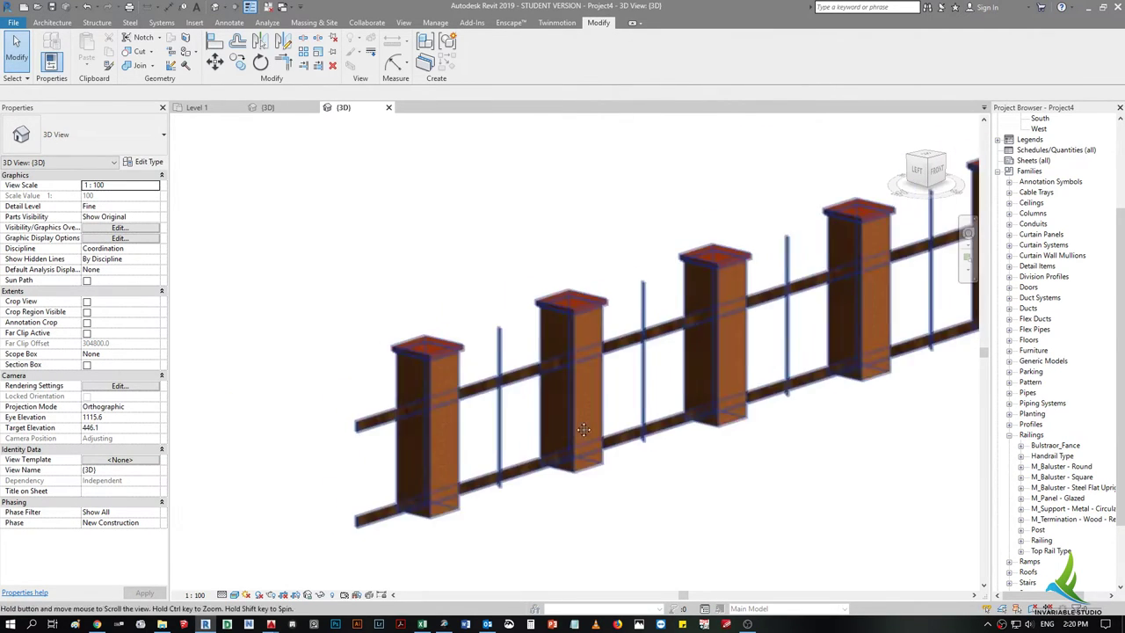
pyautogui.click(492, 299)
pyautogui.keyDown('shift'); pyautogui.moveTo(492, 298); pyautogui.dragTo(445, 304, button='middle'); pyautogui.keyUp('shift')
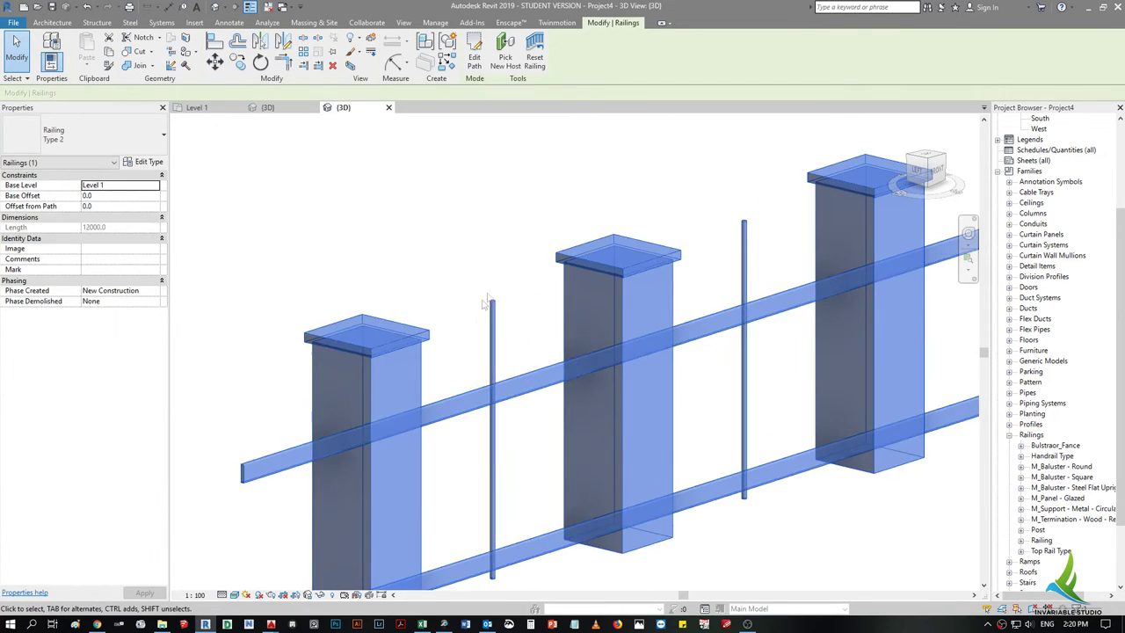
pyautogui.scroll(5, 1015, 206)
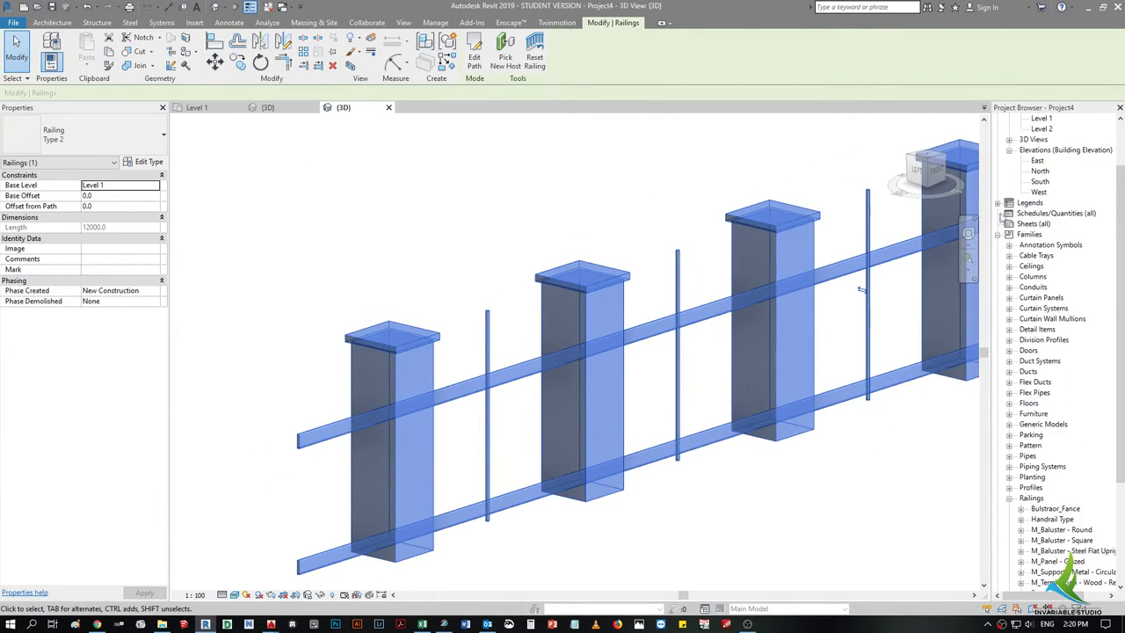
pyautogui.click(1000, 239)
pyautogui.doubleClick(1040, 244)
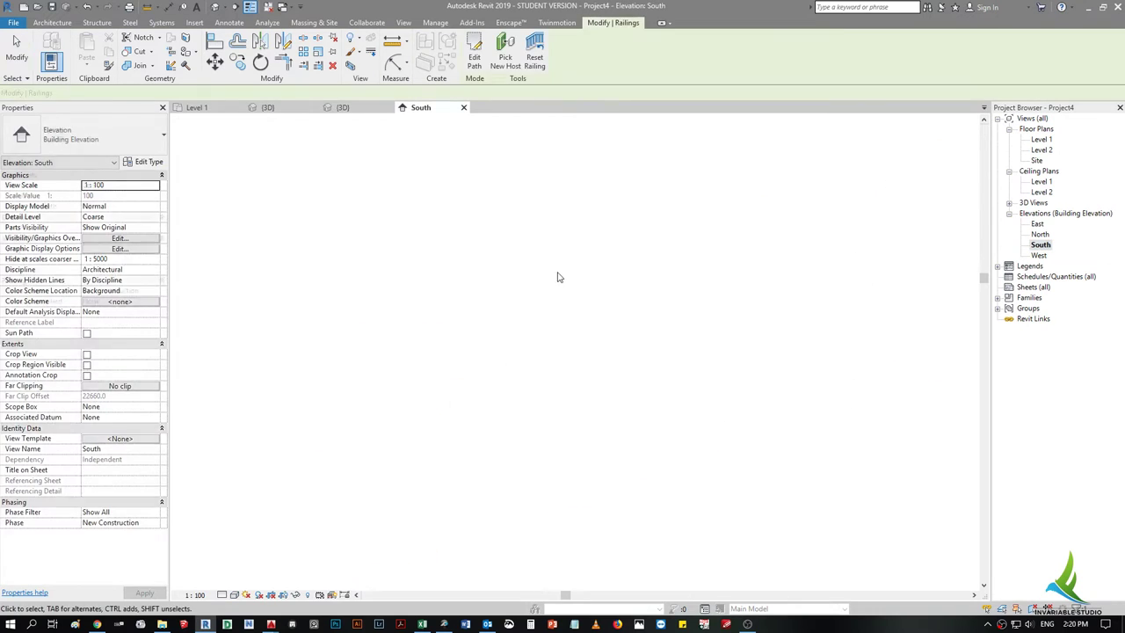
# - Delete the existing 4000 dimension from the South elevation
pyautogui.scroll(3, 422, 352)
pyautogui.click(420, 319)
pyautogui.click(419, 303)
pyautogui.press('Delete')
pyautogui.scroll(-3, 464, 326)
pyautogui.scroll(2, 464, 327)
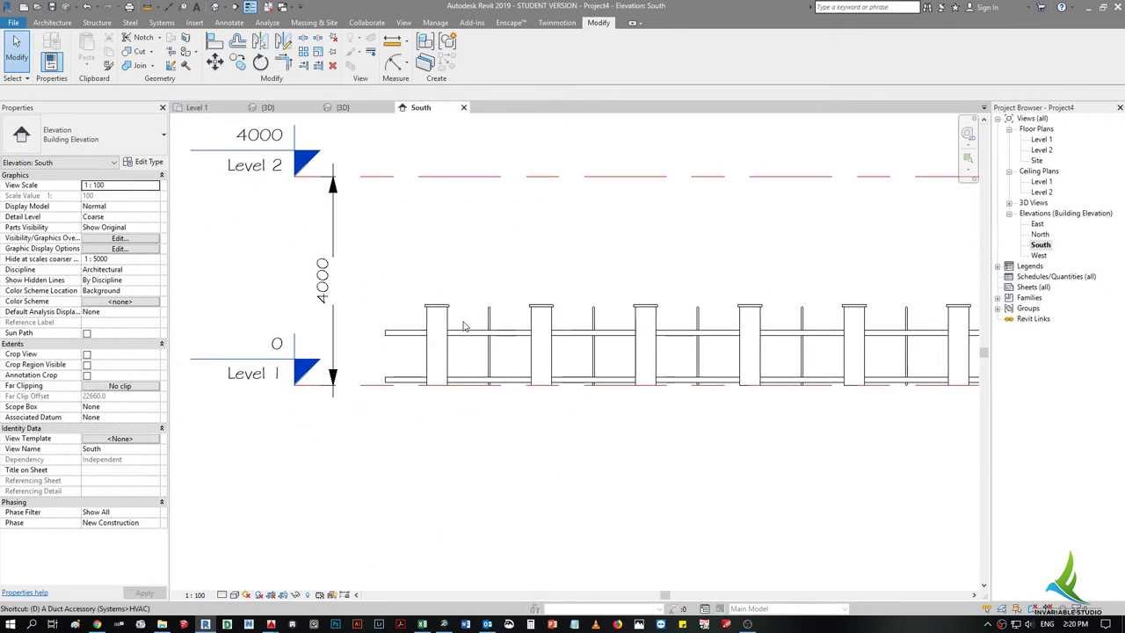
# - Place aligned dimensions: 2000 between post centres and 1600 clear between post faces
pyautogui.press('d')
pyautogui.press('i')
pyautogui.scroll(2, 432, 351)
pyautogui.press('Escape')
pyautogui.press('d')
pyautogui.press('i')
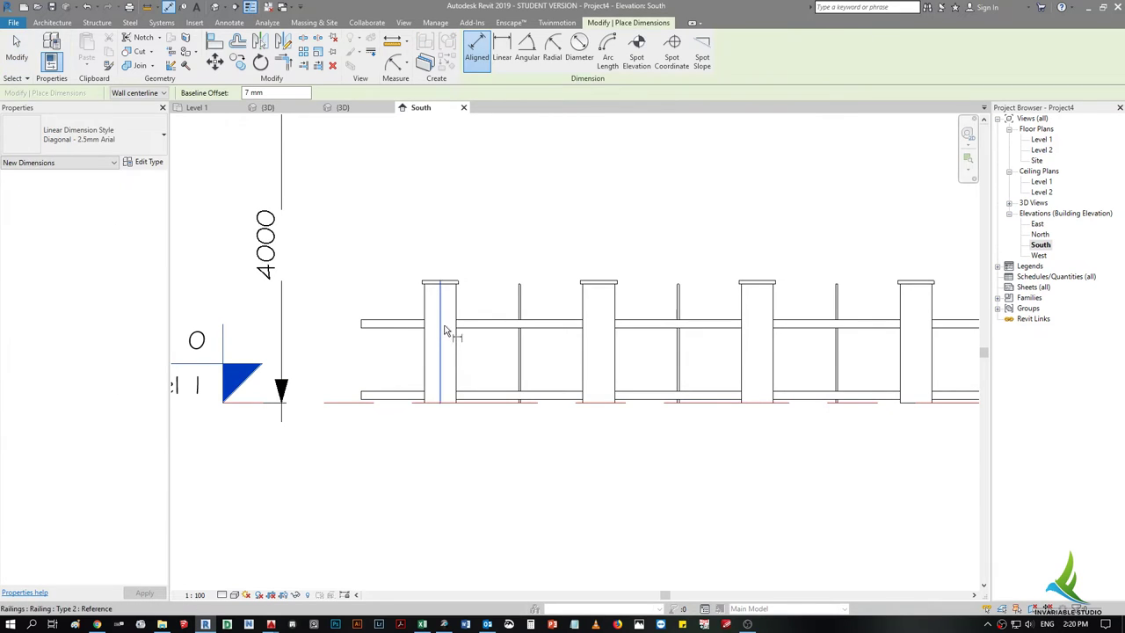
pyautogui.click(442, 327)
pyautogui.click(599, 327)
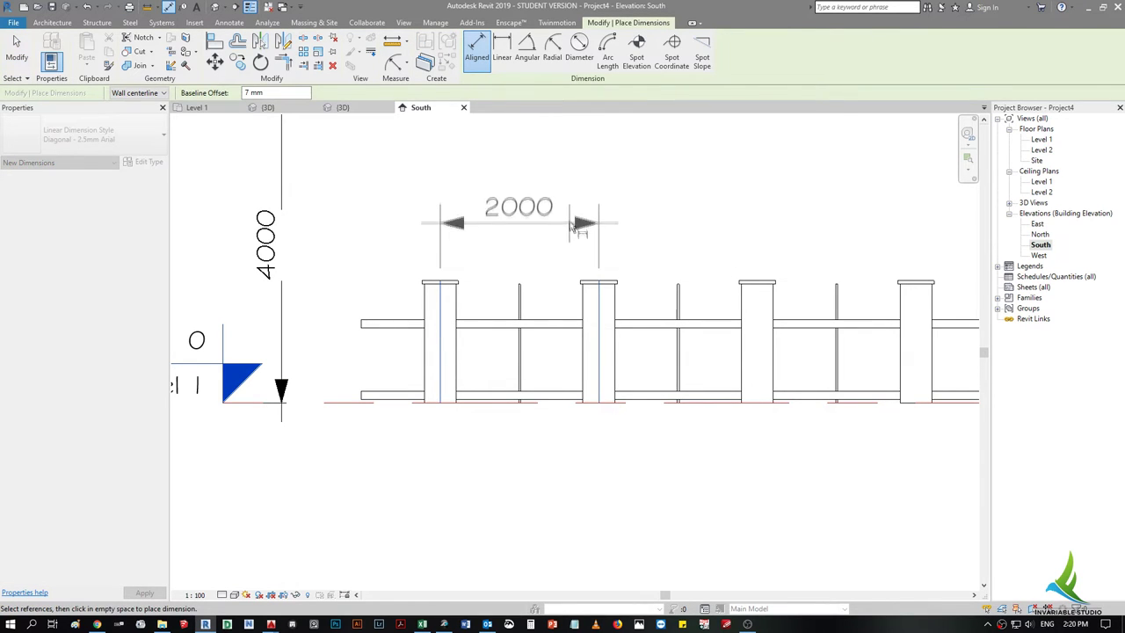
pyautogui.click(568, 210)
pyautogui.click(457, 308)
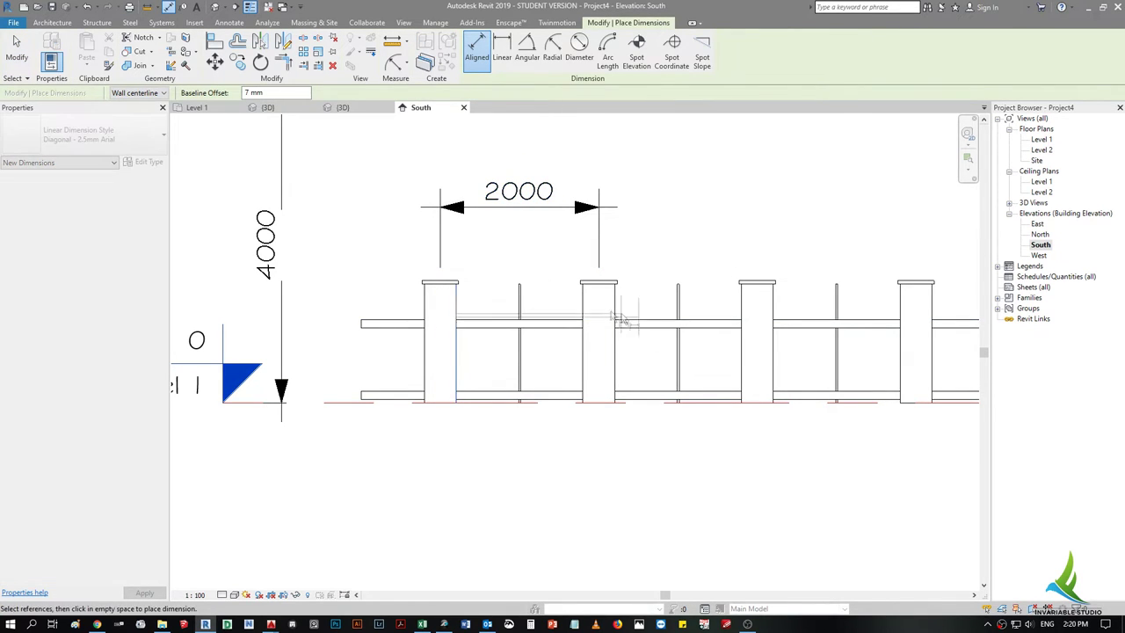
pyautogui.click(581, 312)
pyautogui.scroll(2, 559, 261)
pyautogui.click(527, 254)
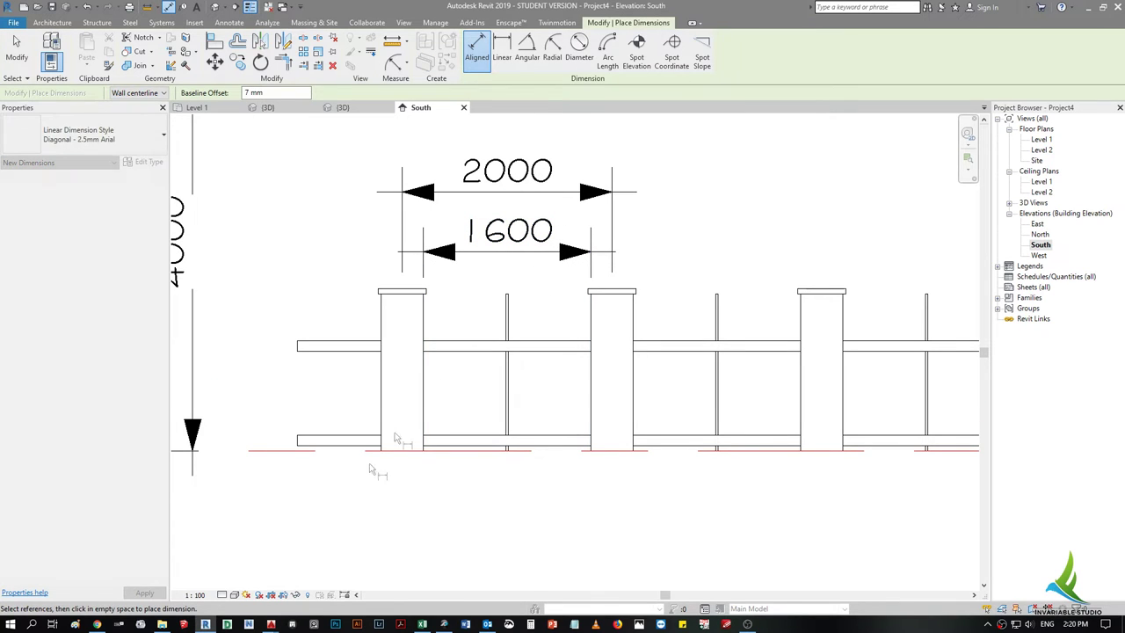
pyautogui.press('Escape')
pyautogui.press('Escape')
# - Set the elevation scale to 1:50 and check the 1600 dimension and railing
pyautogui.click(197, 596)
pyautogui.click(206, 507)
pyautogui.scroll(2, 507, 294)
pyautogui.click(510, 251)
pyautogui.scroll(-1, 532, 293)
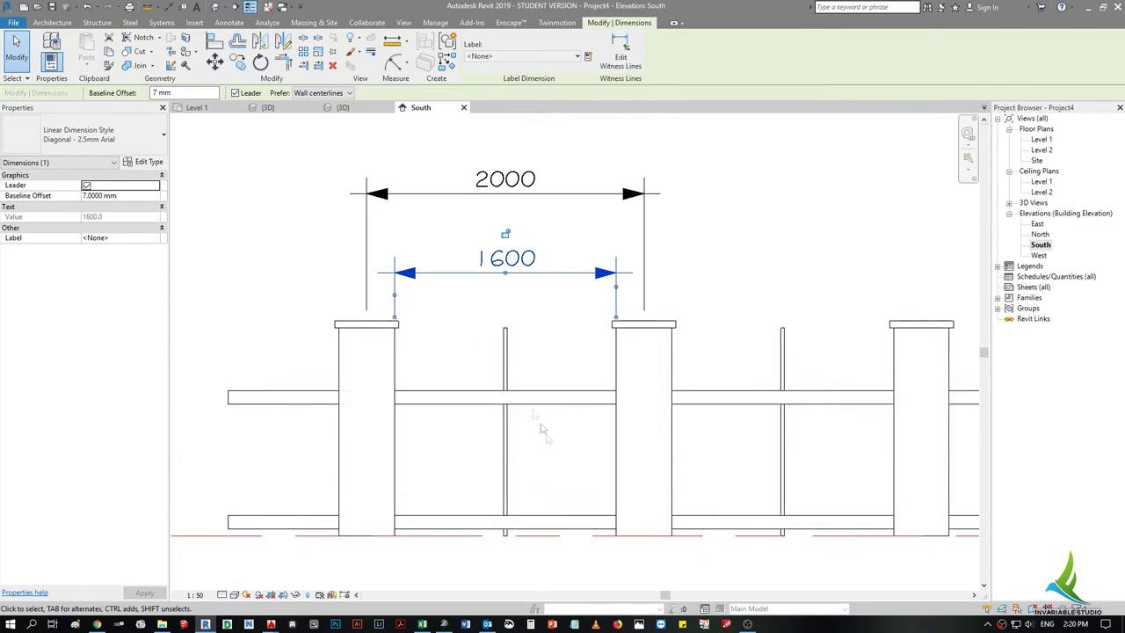
pyautogui.click(501, 340)
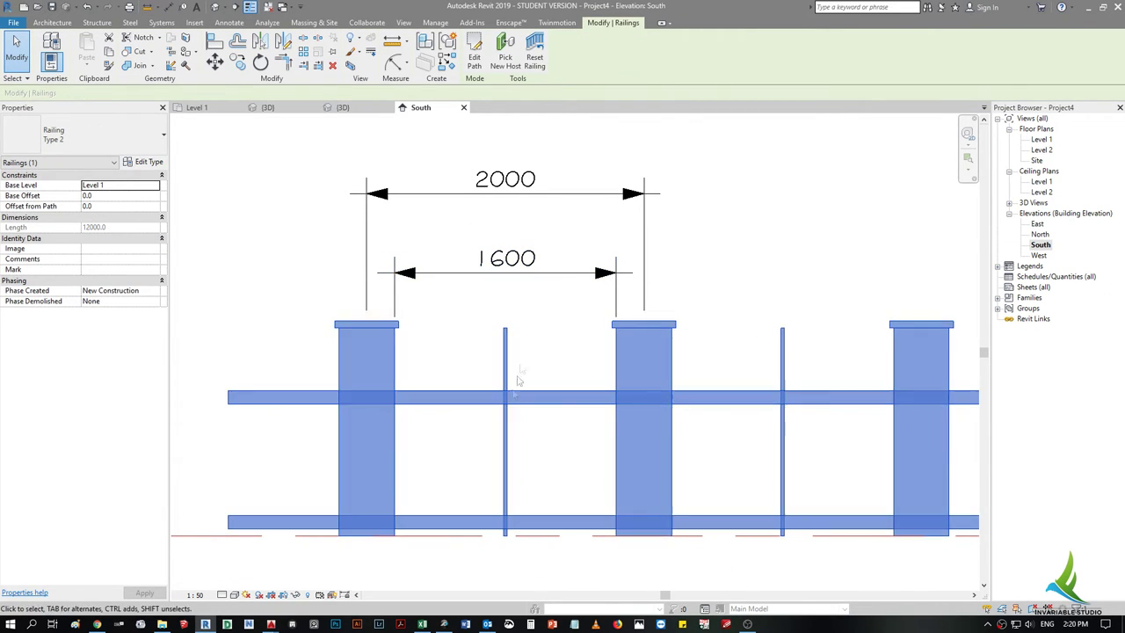
pyautogui.click(475, 454)
pyautogui.scroll(-3, 475, 454)
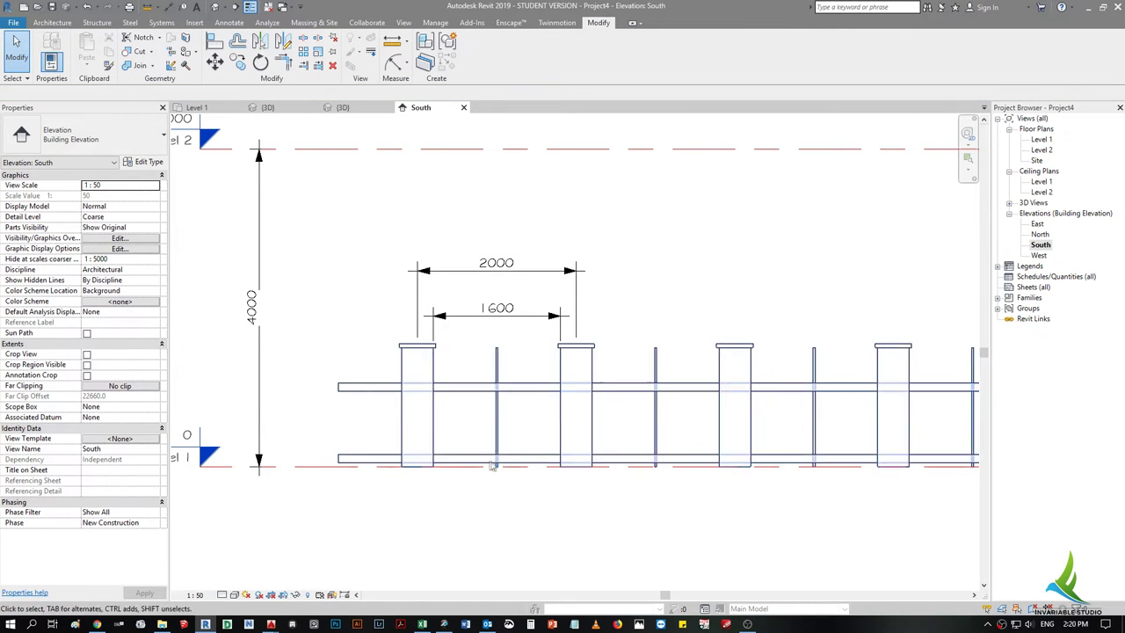
pyautogui.scroll(3, 492, 414)
pyautogui.click(535, 406)
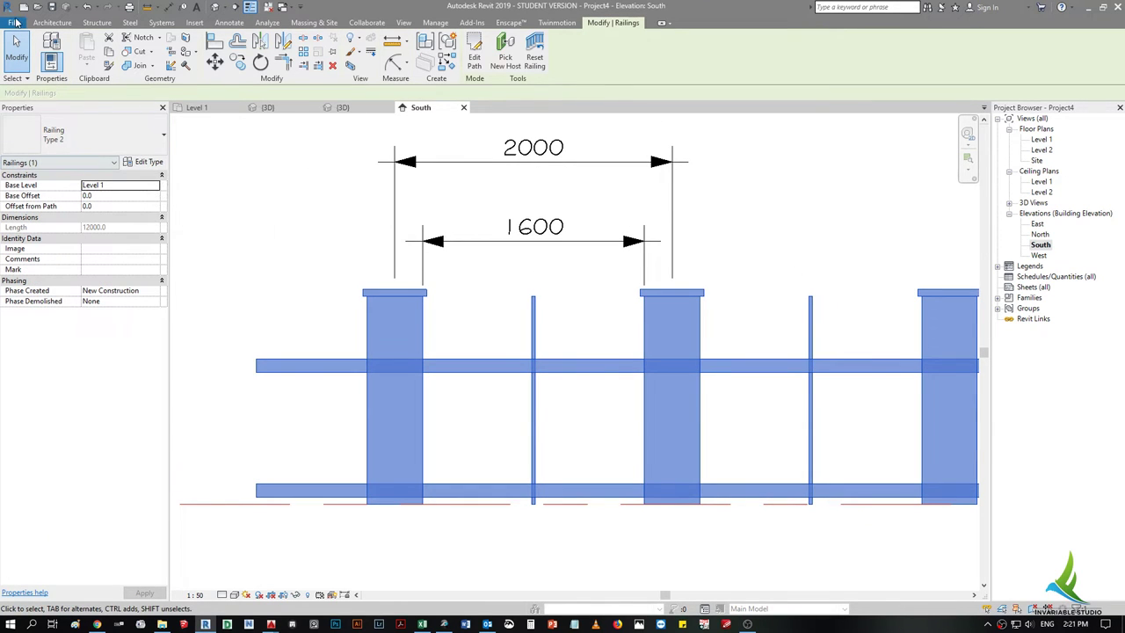
pyautogui.click(14, 22)
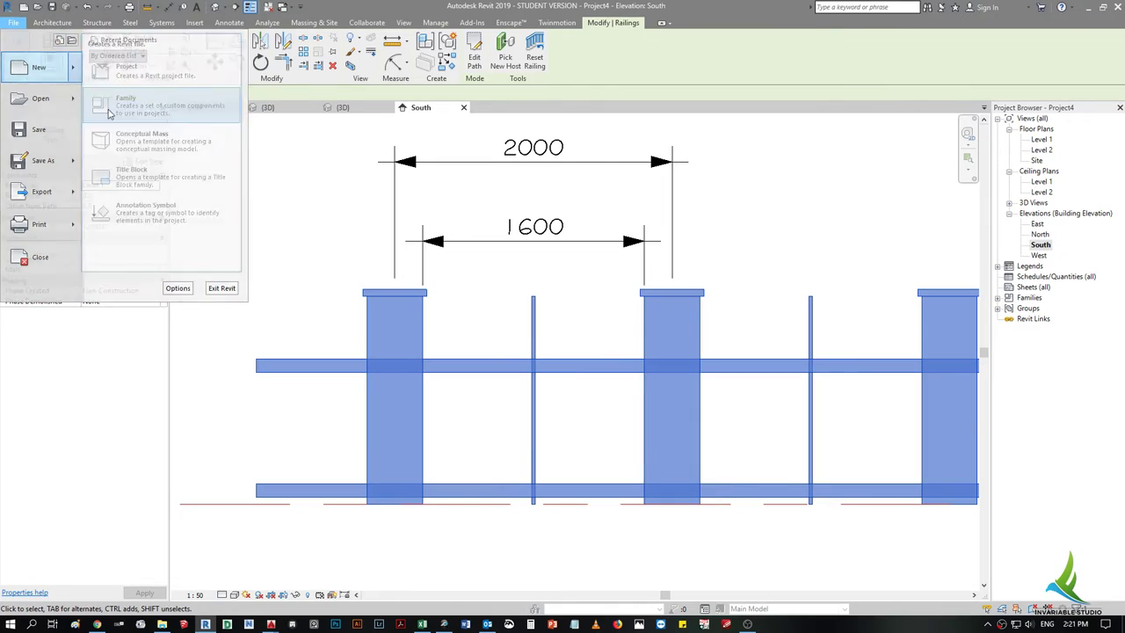
pyautogui.moveTo(39, 67)
pyautogui.click(124, 101)
pyautogui.click(141, 96)
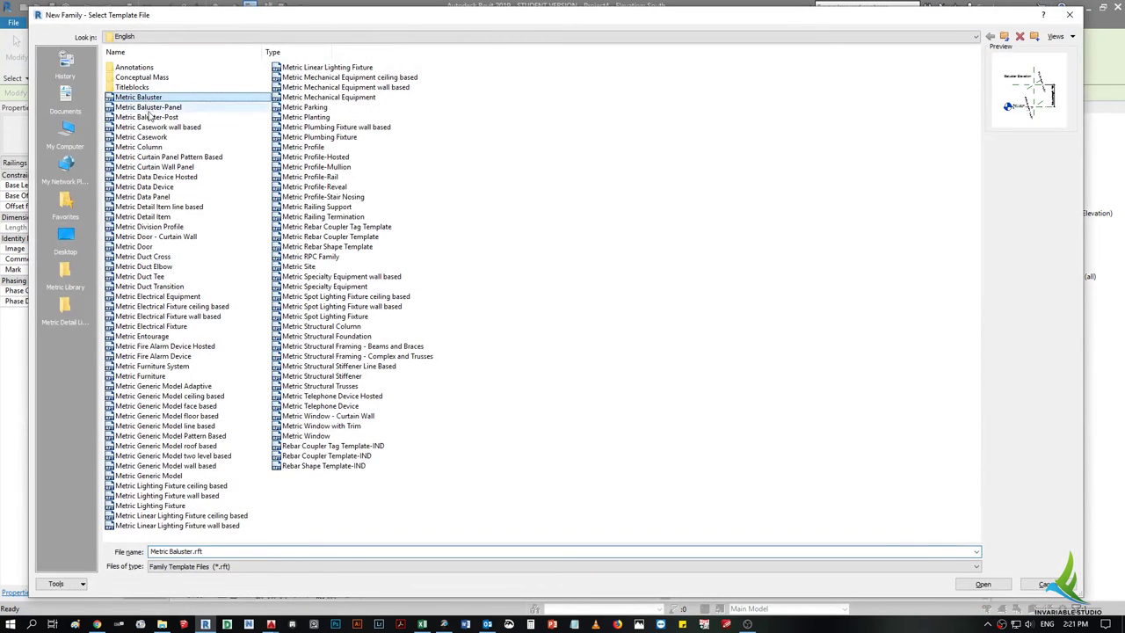
pyautogui.click(154, 107)
pyautogui.doubleClick(155, 109)
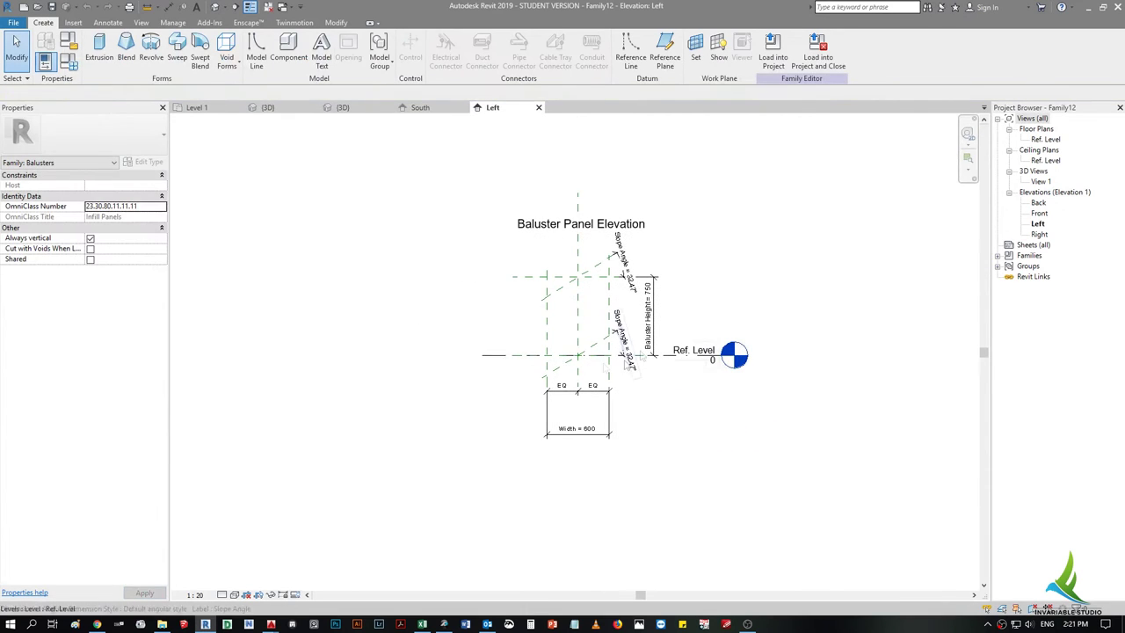
pyautogui.click(1037, 225)
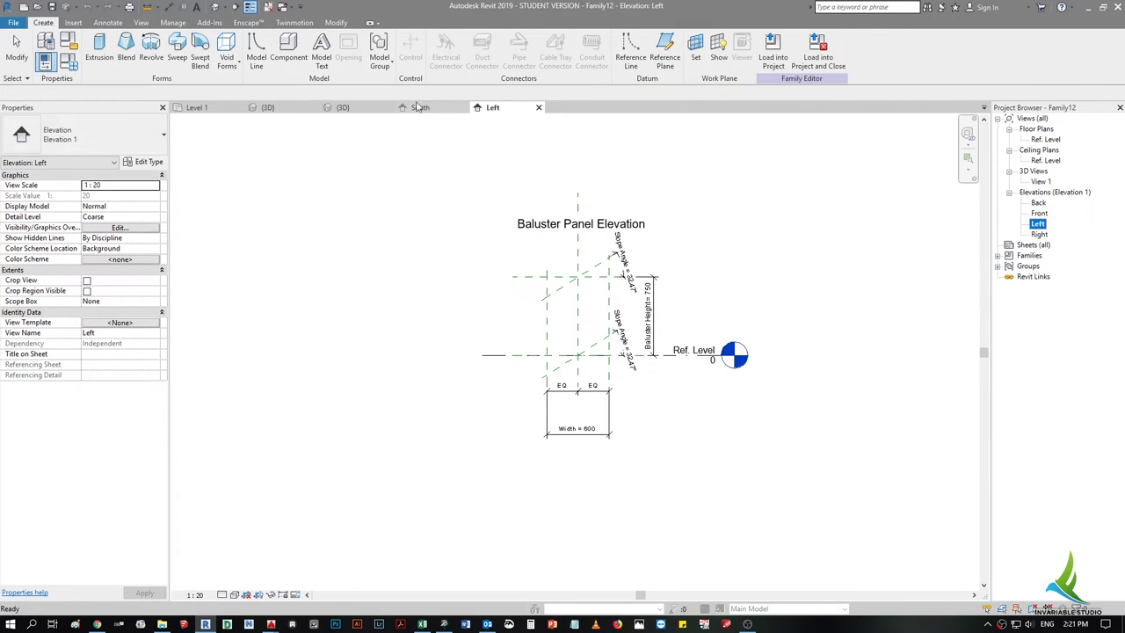
pyautogui.click(420, 107)
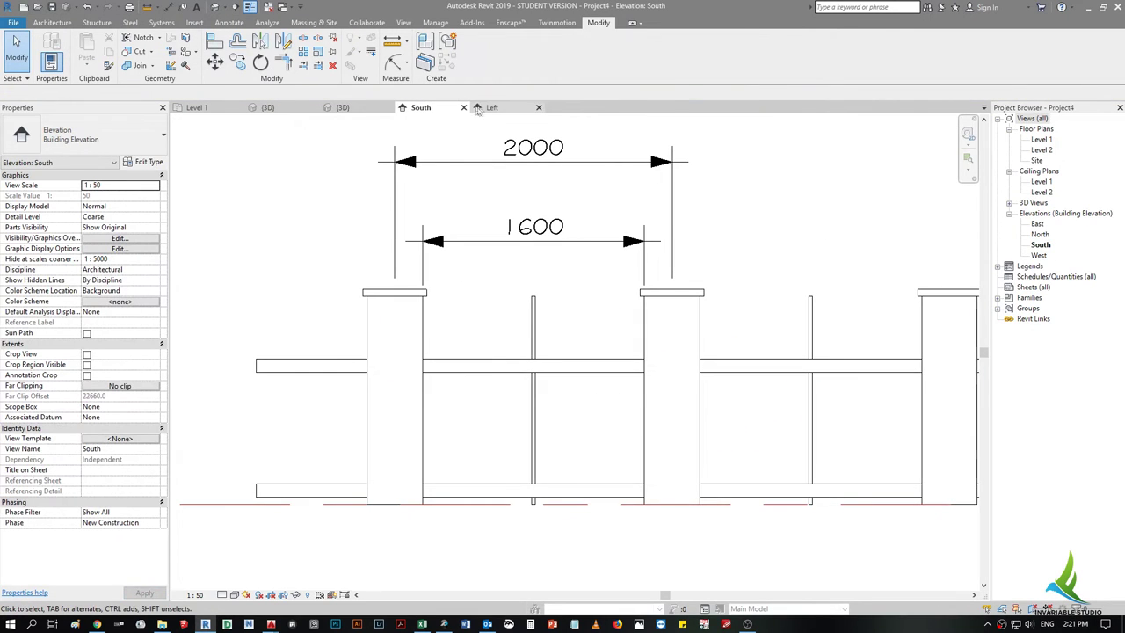
pyautogui.click(486, 108)
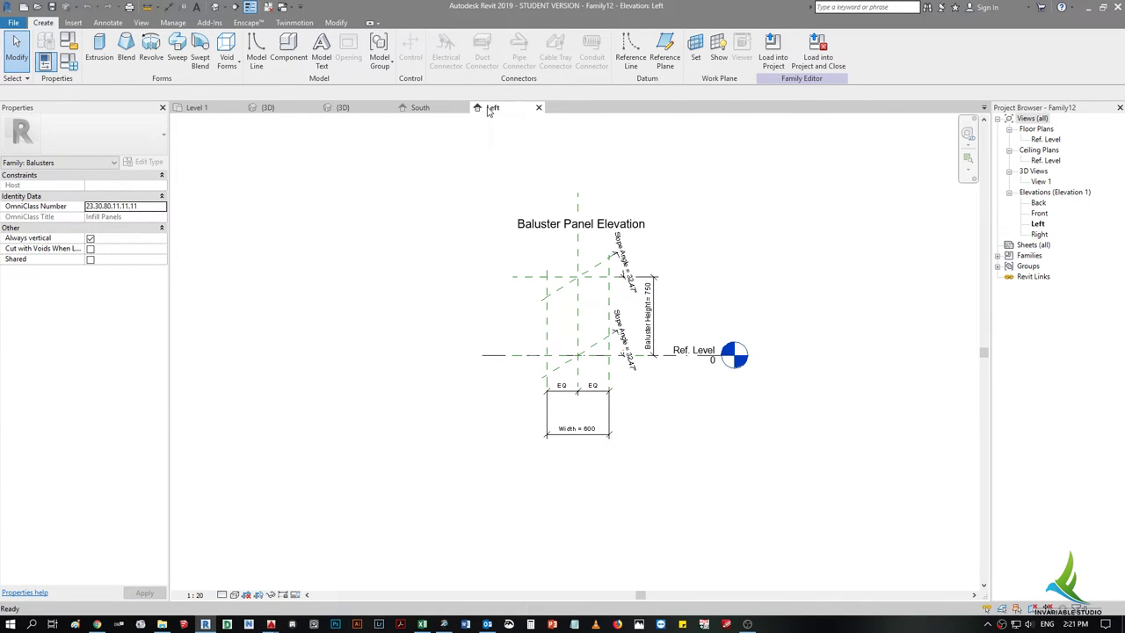
pyautogui.click(420, 108)
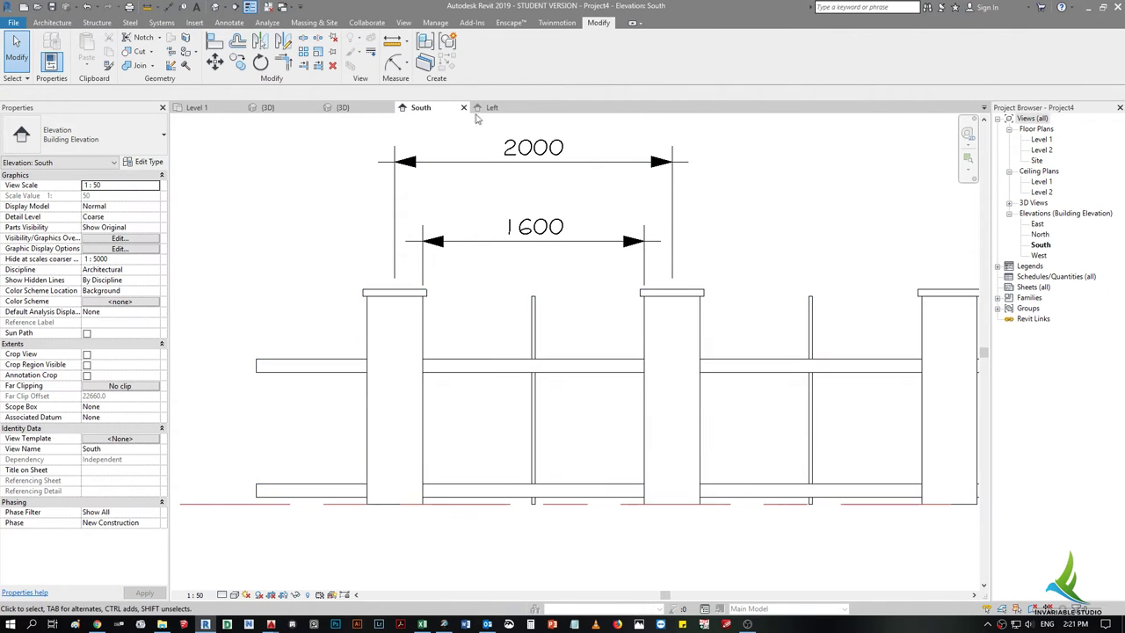
pyautogui.hotkey('ctrl', 'Tab')
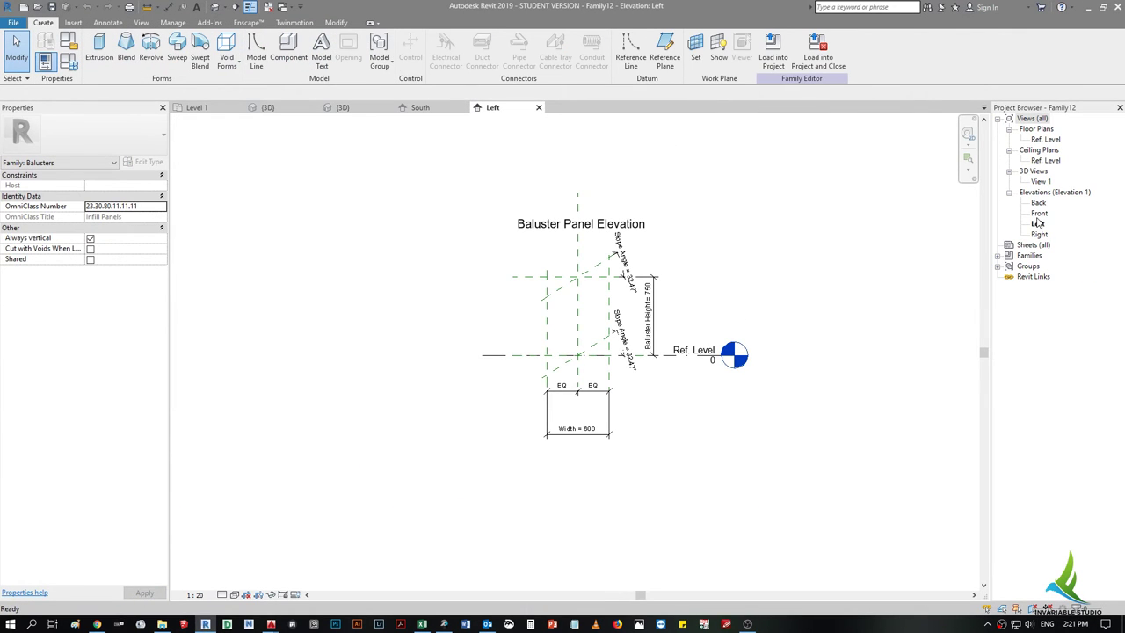
pyautogui.click(438, 109)
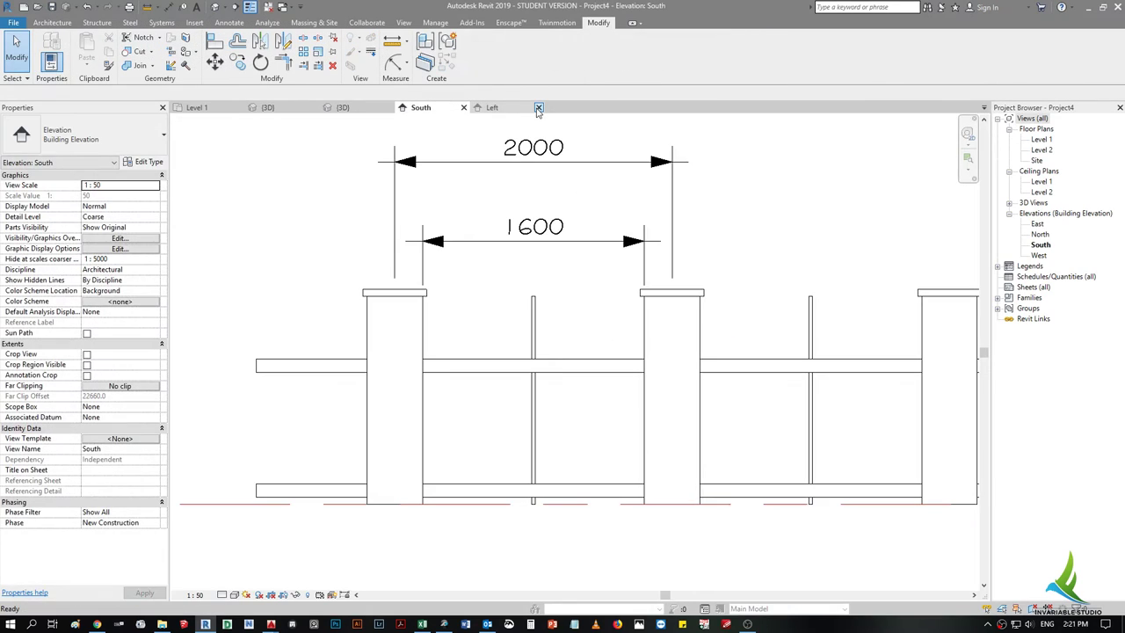
pyautogui.click(539, 107)
pyautogui.scroll(1, 567, 255)
pyautogui.scroll(-2, 573, 260)
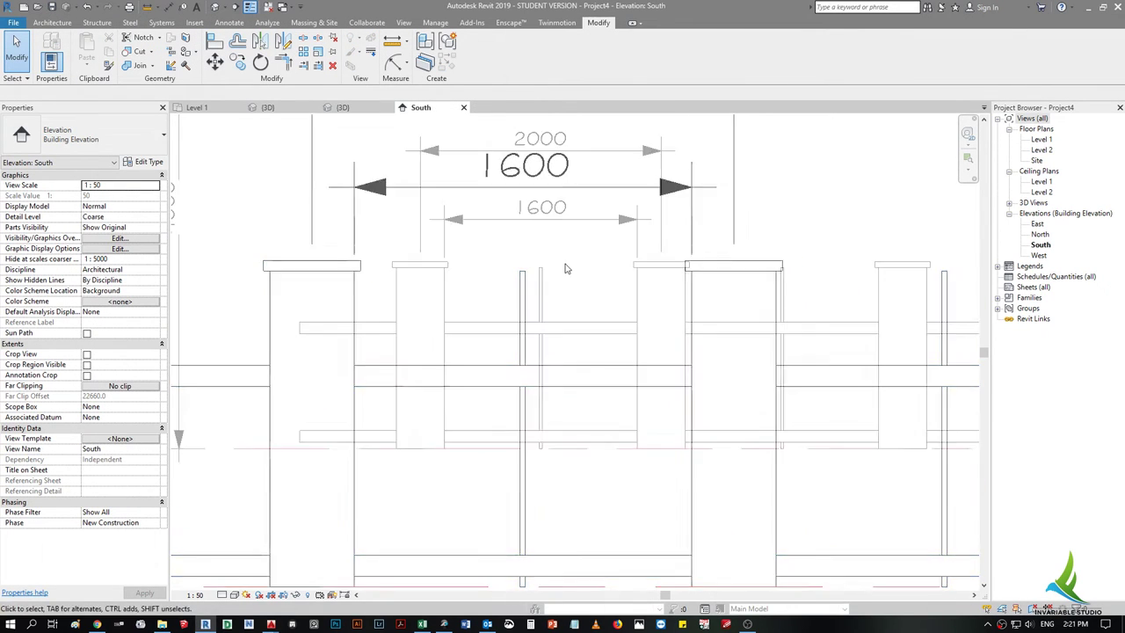
pyautogui.hotkey('ctrl', 'Tab')
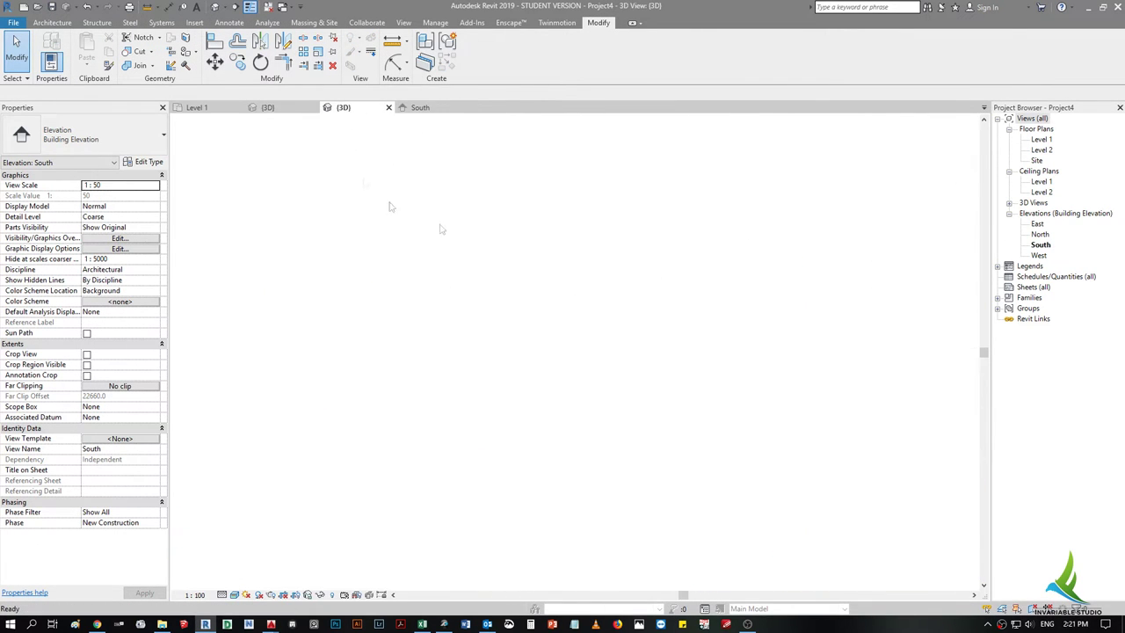
pyautogui.click(419, 106)
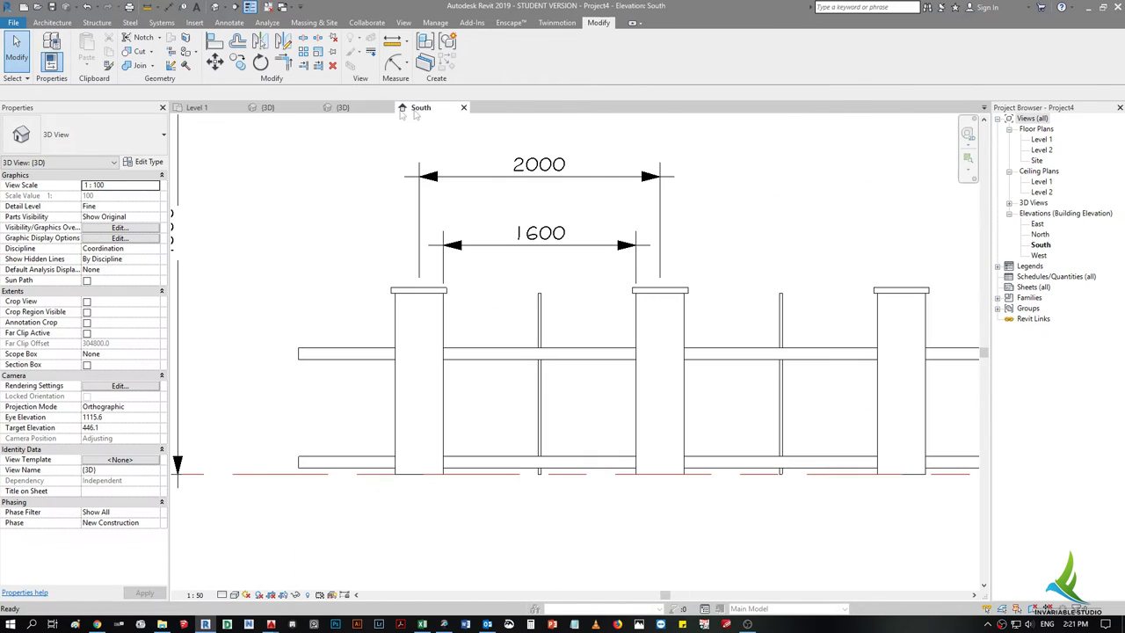
pyautogui.click(27, 24)
pyautogui.moveTo(38, 67)
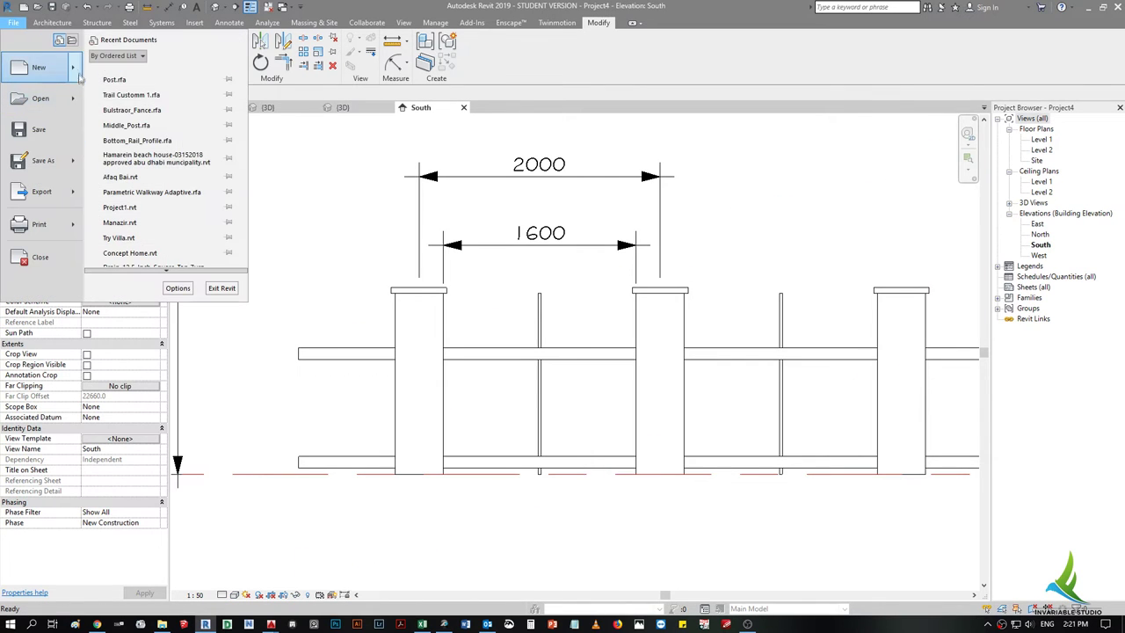
# - Create a new family from Metric Baluster-Panel.rft and pan to its Width = 600 dimension
pyautogui.click(126, 103)
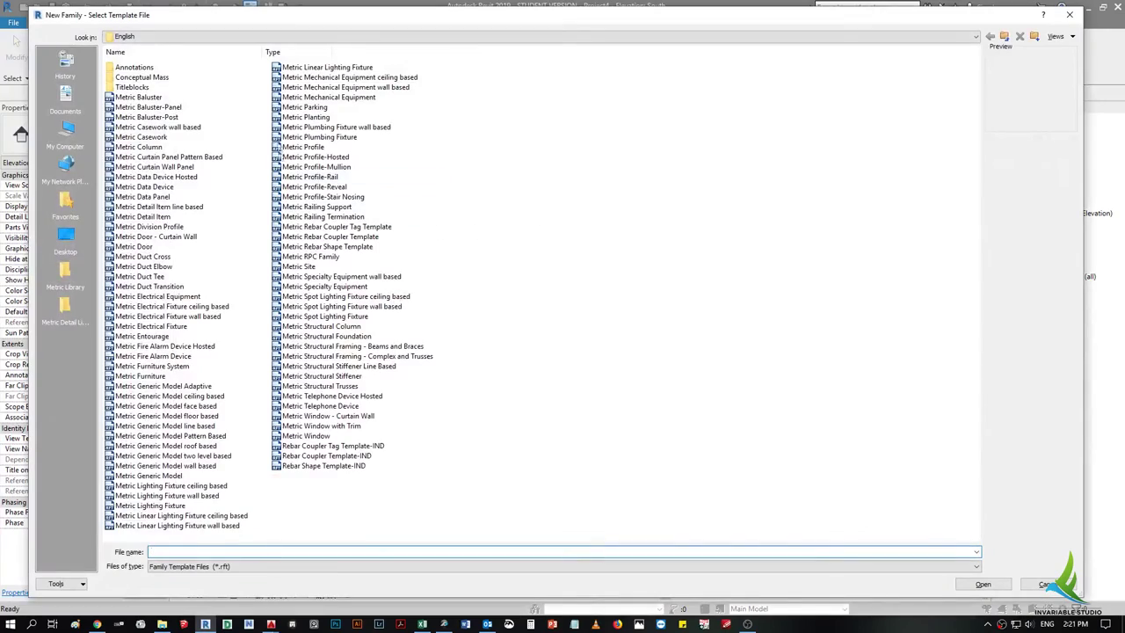
pyautogui.doubleClick(152, 107)
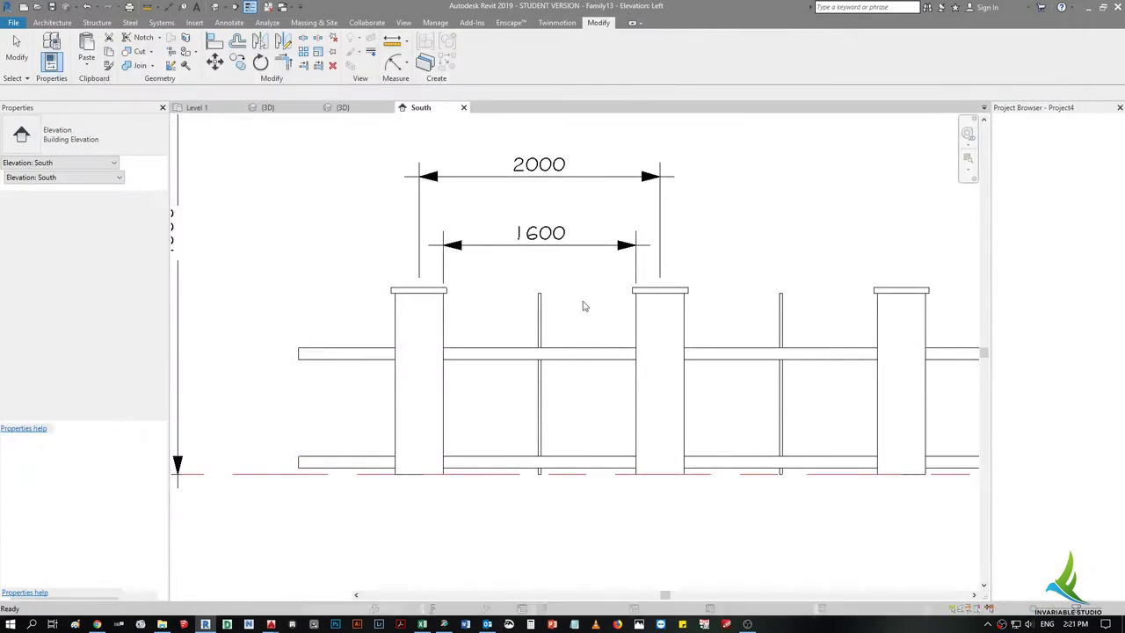
pyautogui.scroll(4, 518, 378)
pyautogui.scroll(-1, 545, 413)
pyautogui.scroll(-1, 550, 425)
pyautogui.moveTo(550, 426); pyautogui.dragTo(569, 350, button='middle')
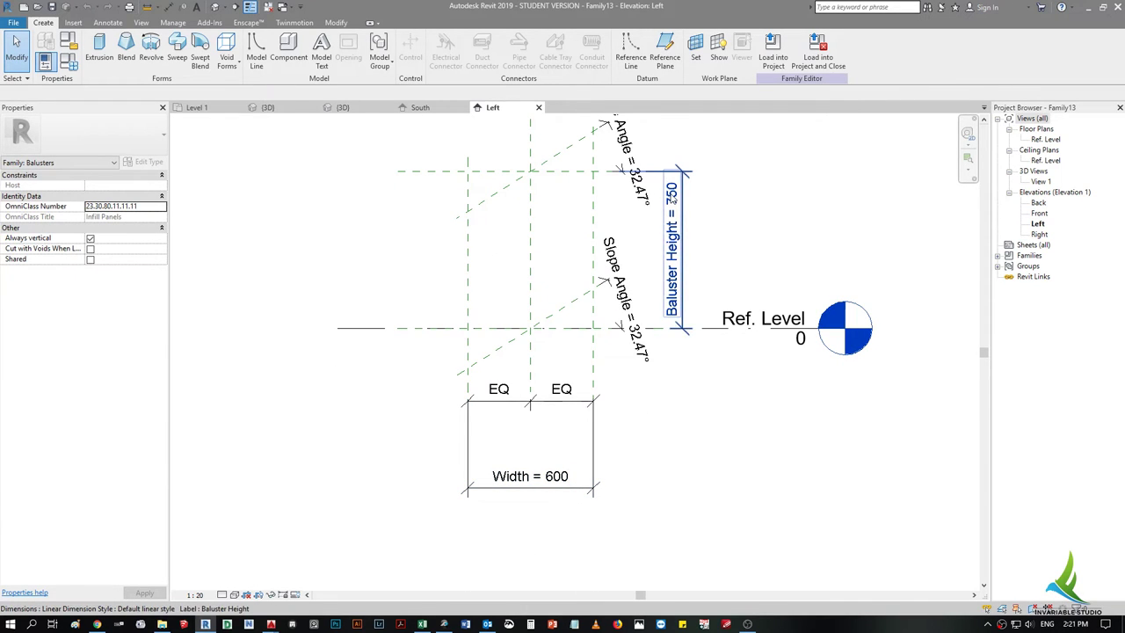
# - Measure the 1350 rail height on the project's South elevation, then return to Left
pyautogui.click(420, 107)
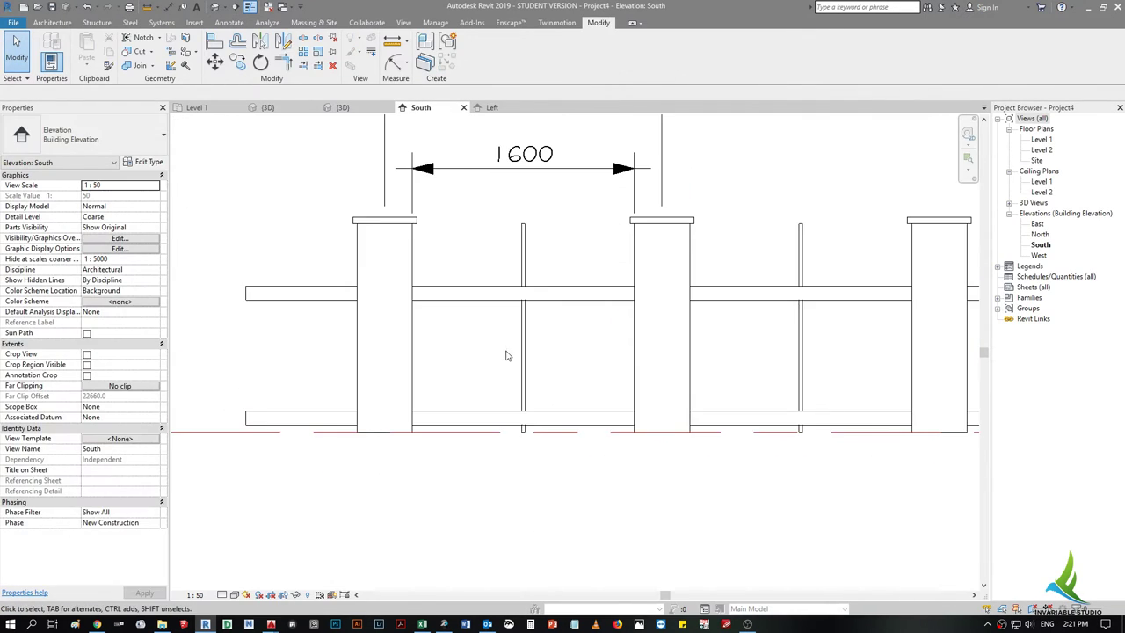
pyautogui.press('i')
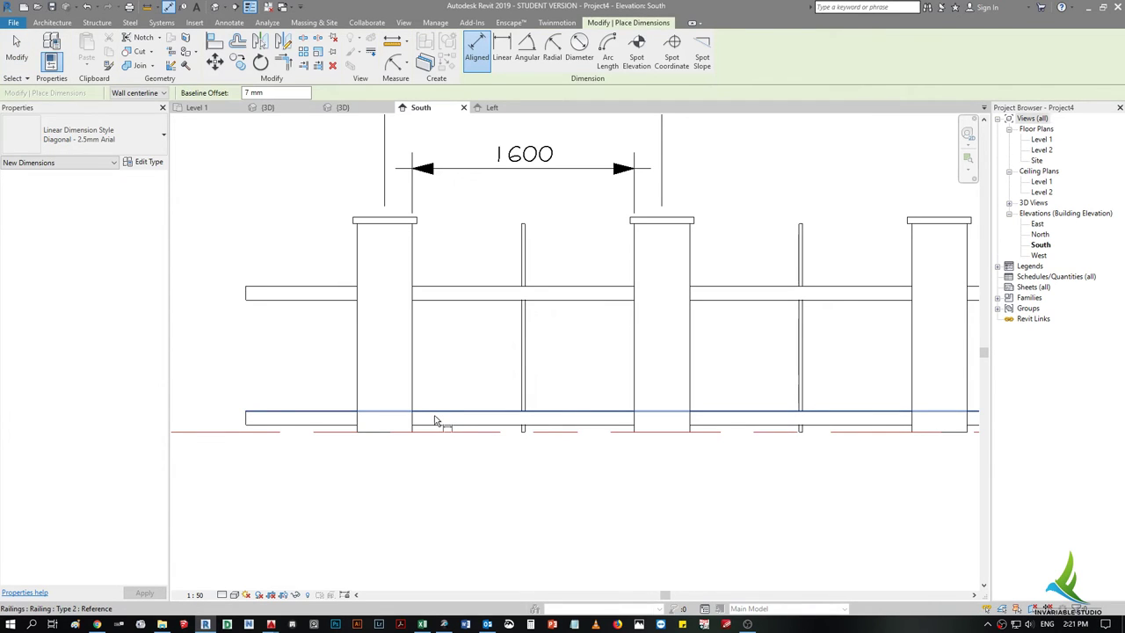
pyautogui.click(430, 416)
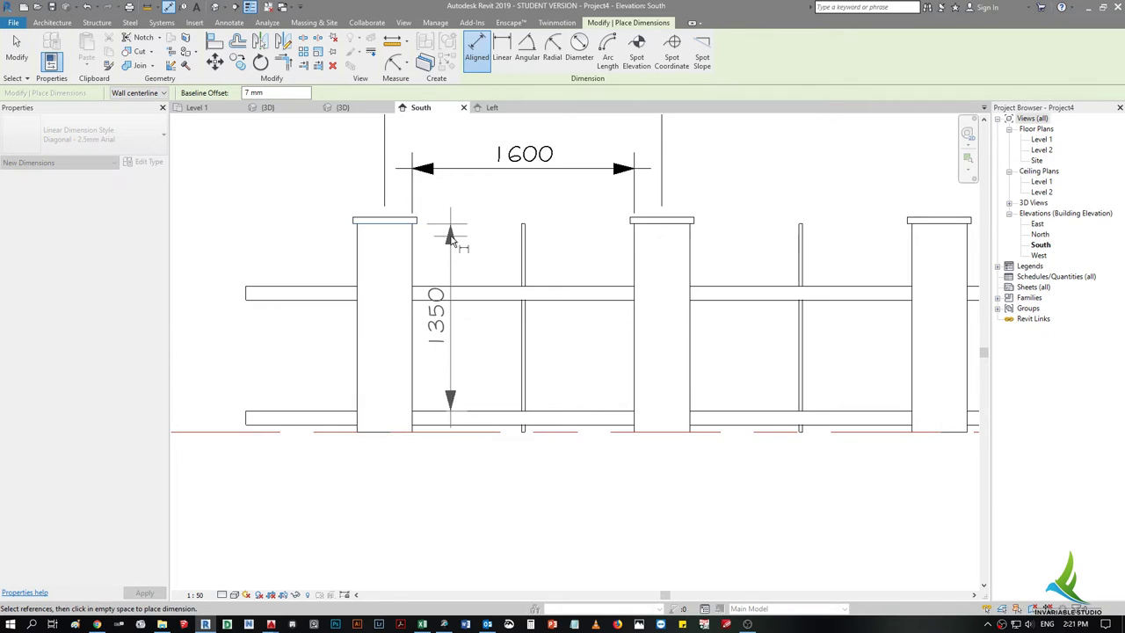
pyautogui.press('Escape')
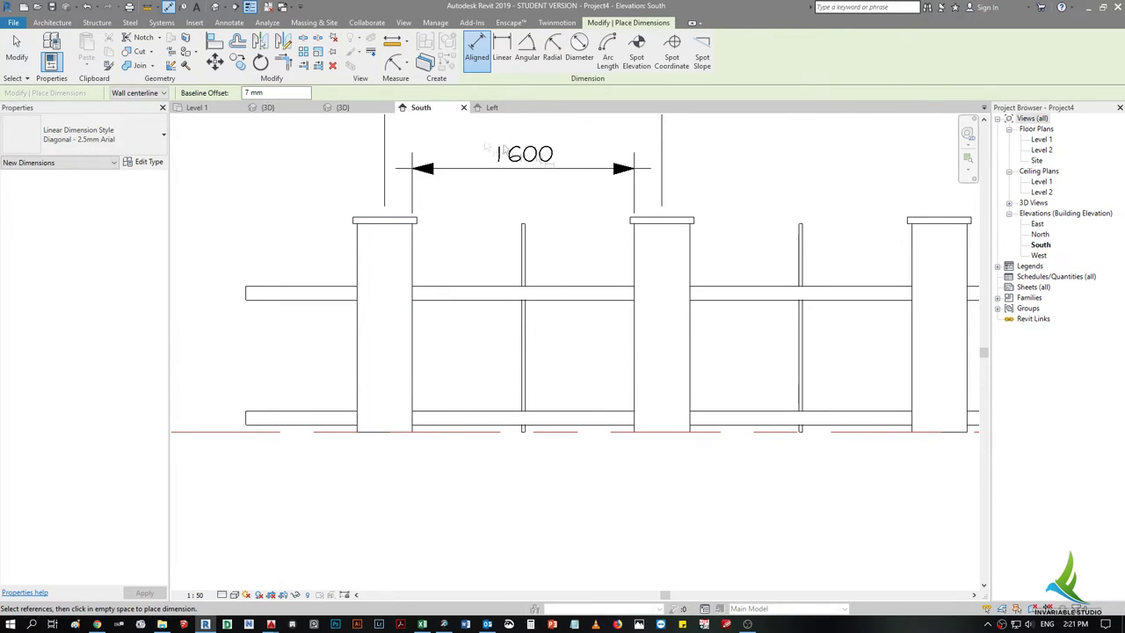
pyautogui.click(491, 108)
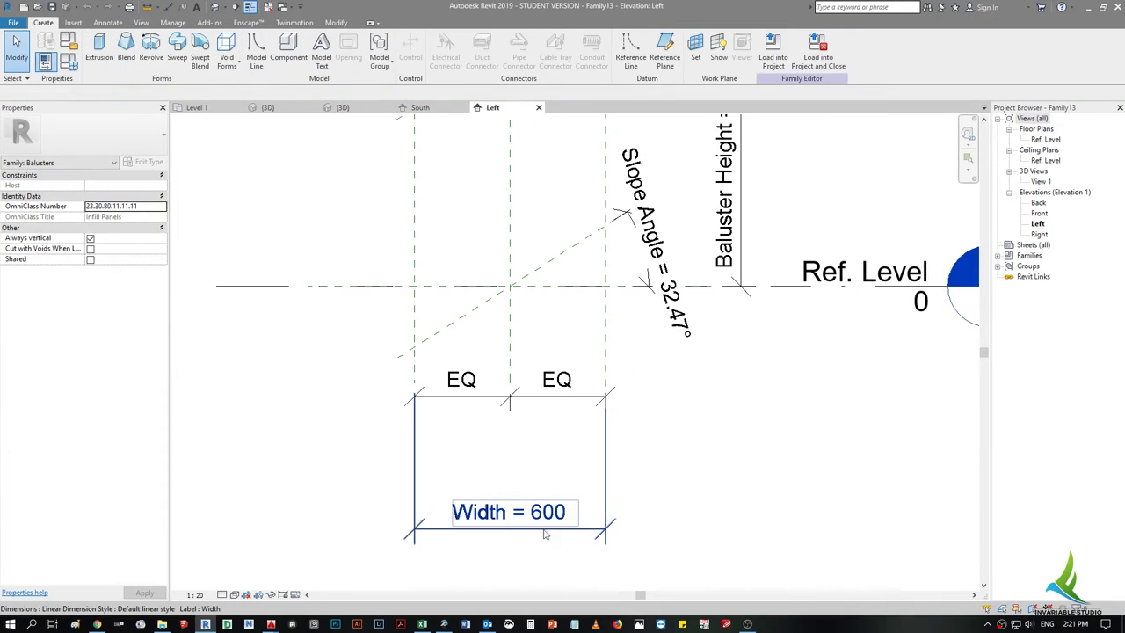
# - Change the panel's Width type parameter to 1600 in Family Types
pyautogui.click(251, 321)
pyautogui.click(70, 63)
pyautogui.click(849, 242)
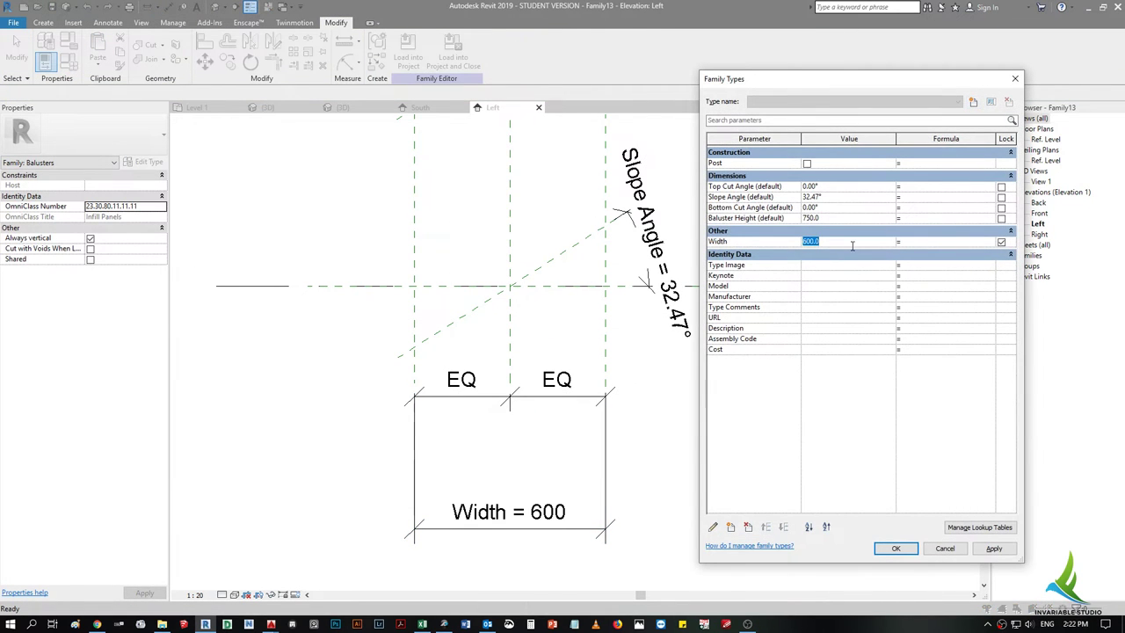
pyautogui.write('1600')
pyautogui.click(994, 548)
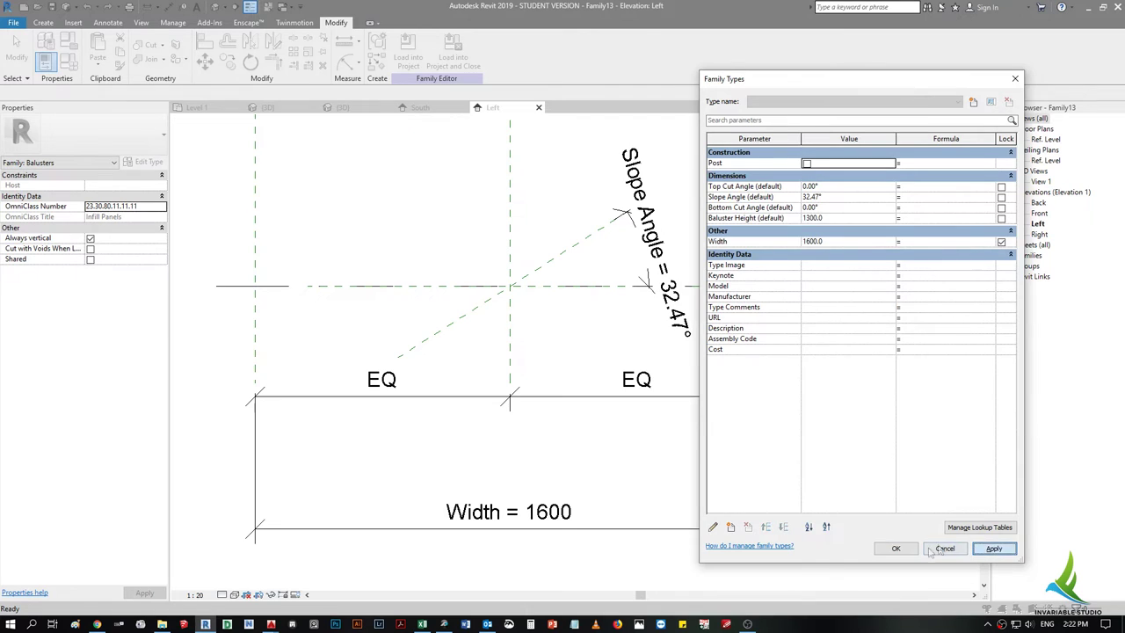
pyautogui.click(877, 552)
pyautogui.scroll(-3, 563, 449)
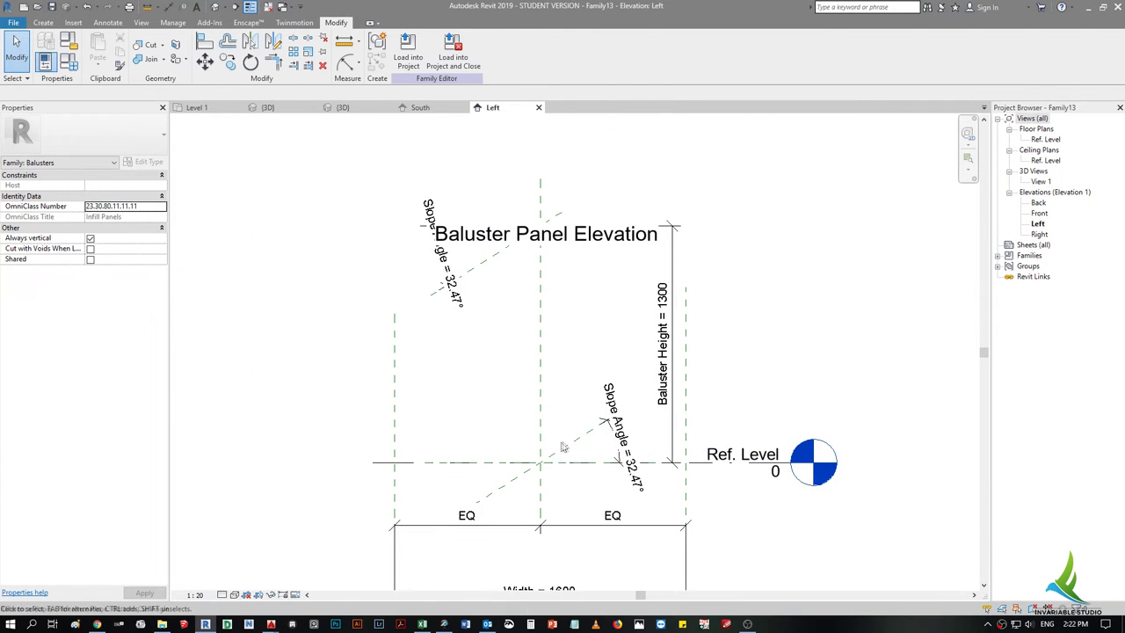
# - Select the Bottom Cut Angle reference planes and set the view scale to 1:10
pyautogui.click(474, 271)
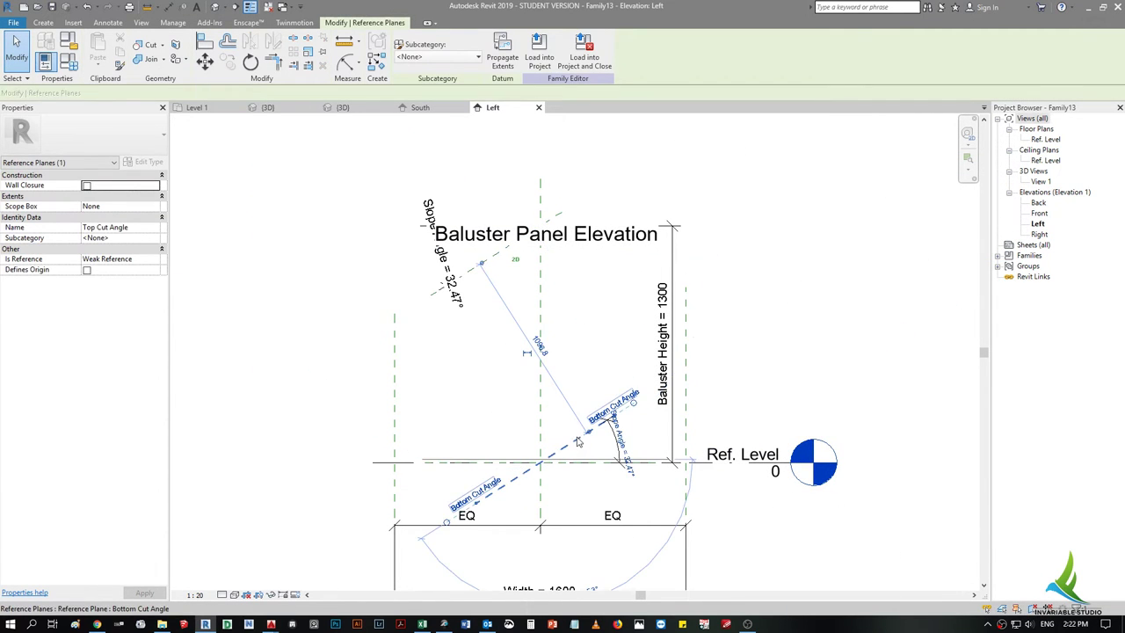
pyautogui.keyDown('ctrl'); pyautogui.click(489, 266); pyautogui.keyUp('ctrl')
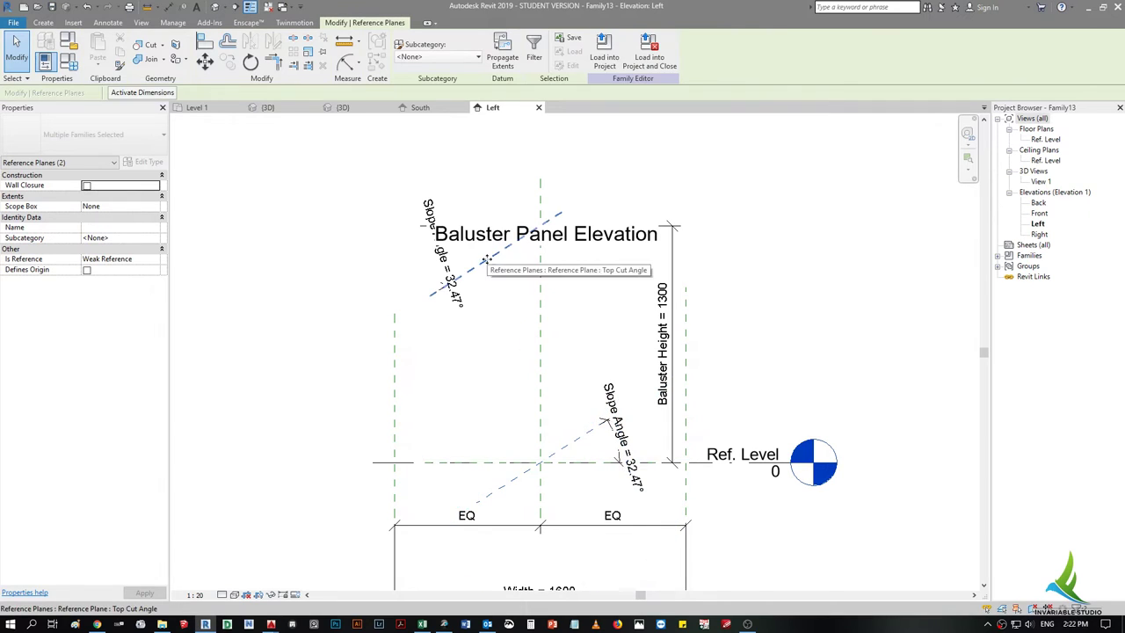
pyautogui.scroll(-2, 517, 264)
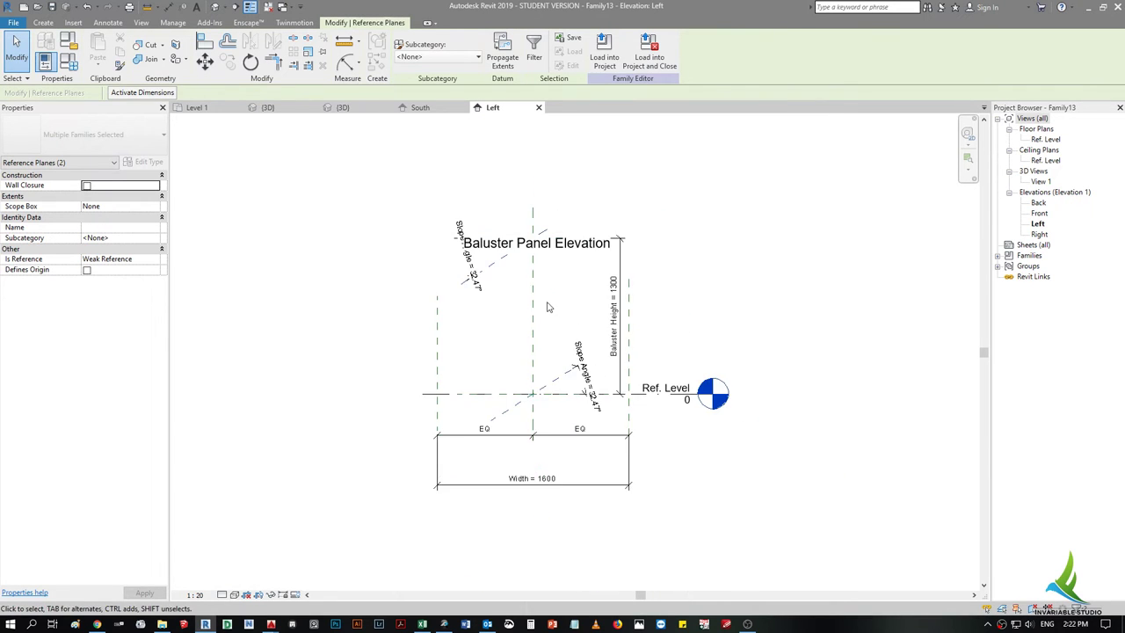
pyautogui.click(195, 595)
pyautogui.click(218, 466)
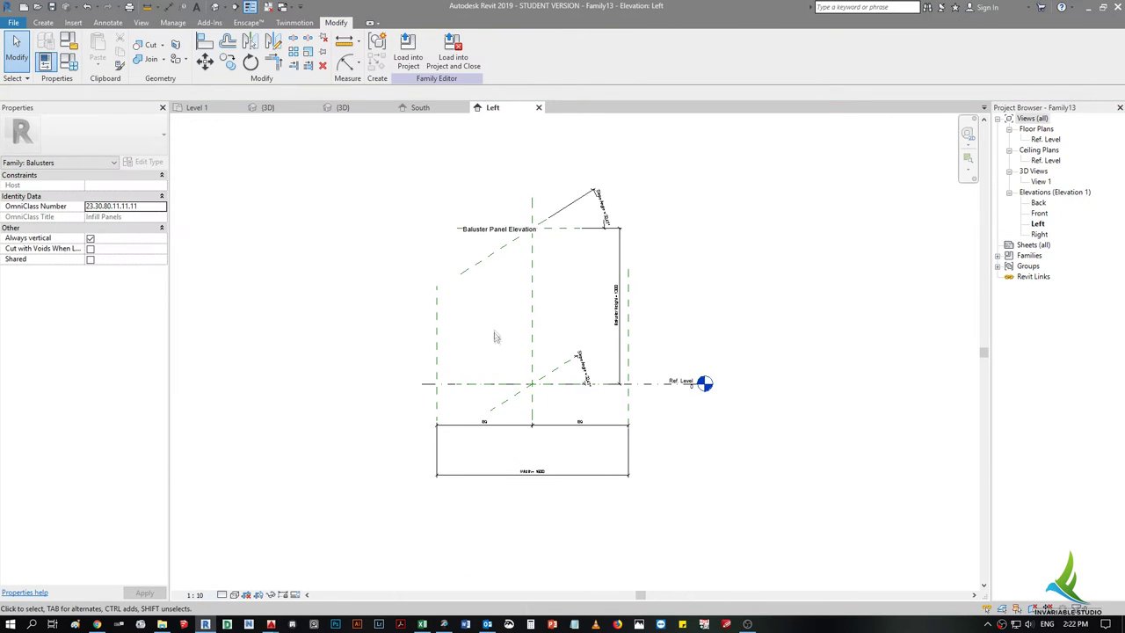
pyautogui.scroll(-1, 495, 341)
pyautogui.scroll(2, 510, 369)
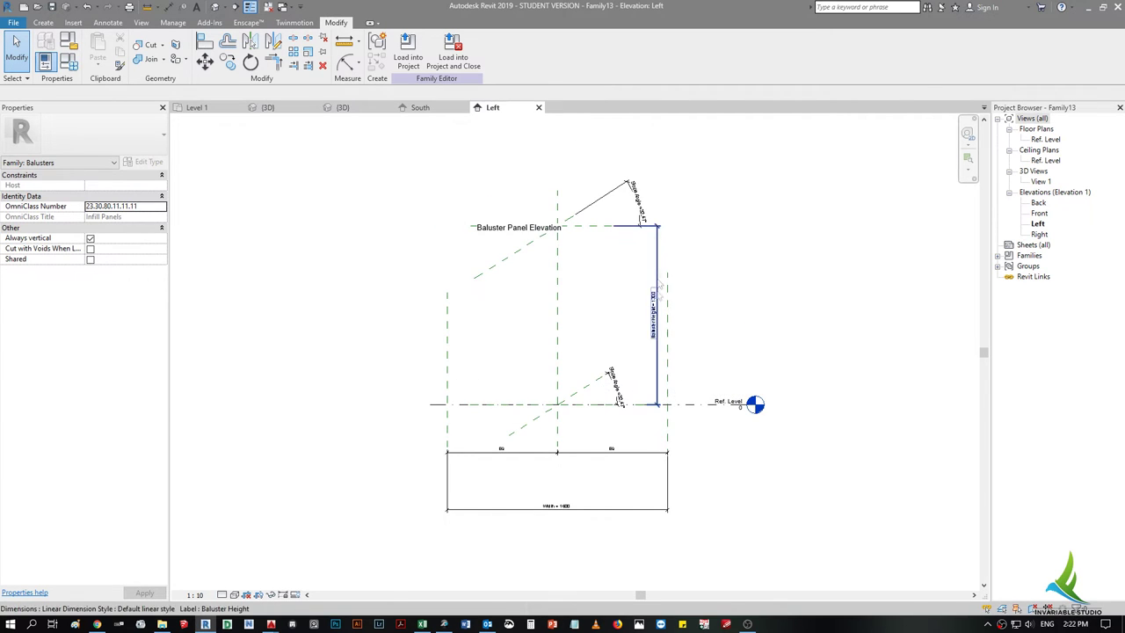
pyautogui.scroll(1, 545, 400)
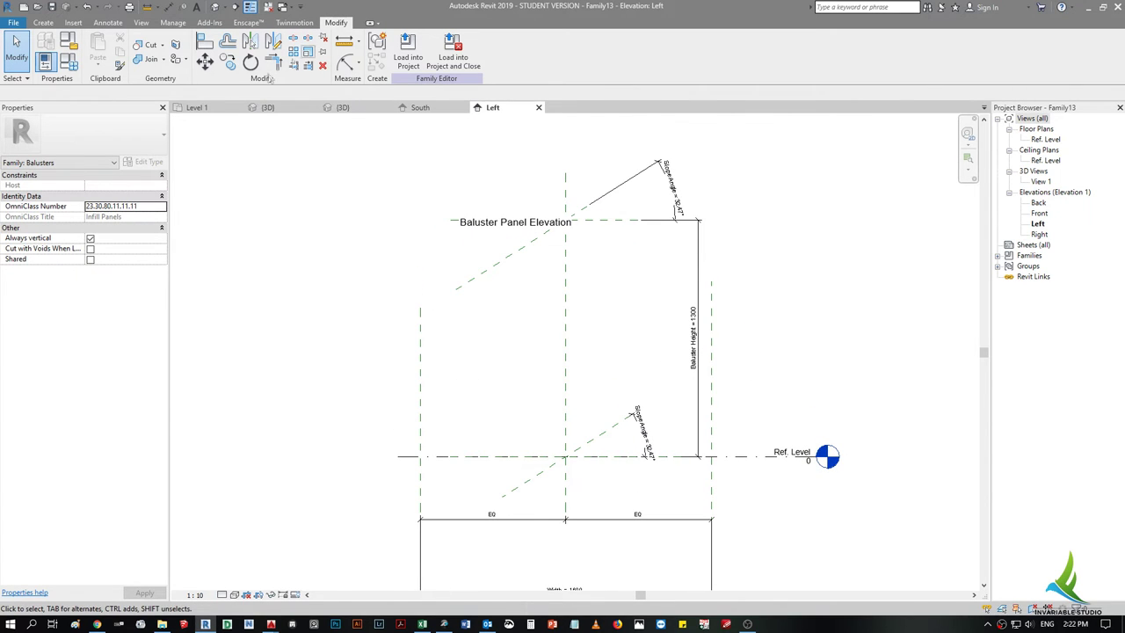
pyautogui.click(43, 22)
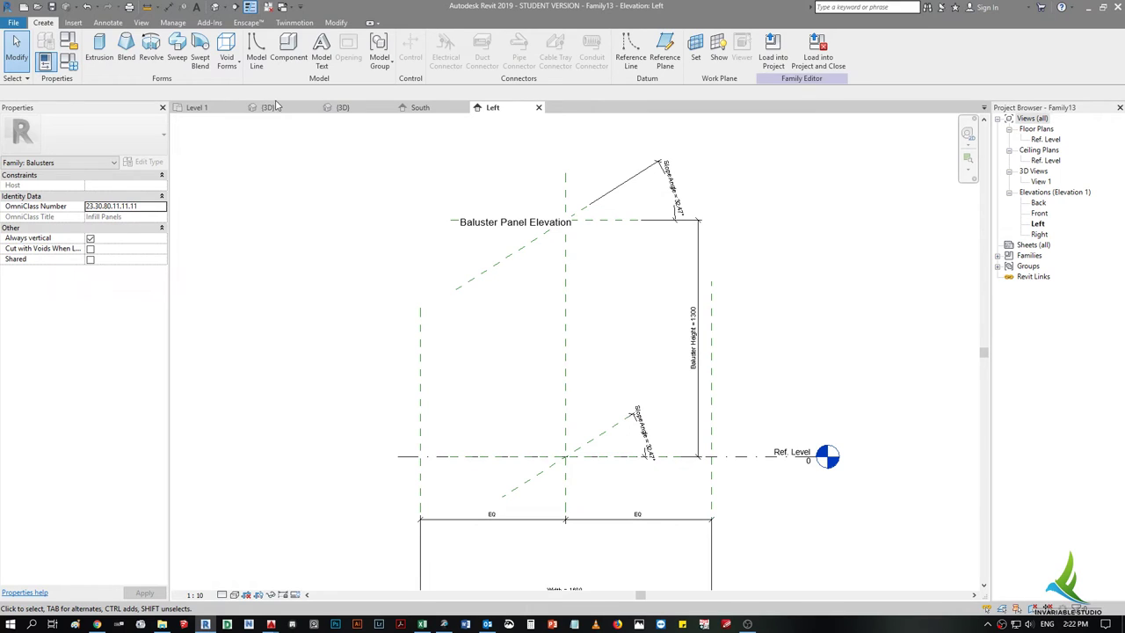
# - Start a solid extrusion with Center (Left/Right) as the work plane
pyautogui.click(99, 53)
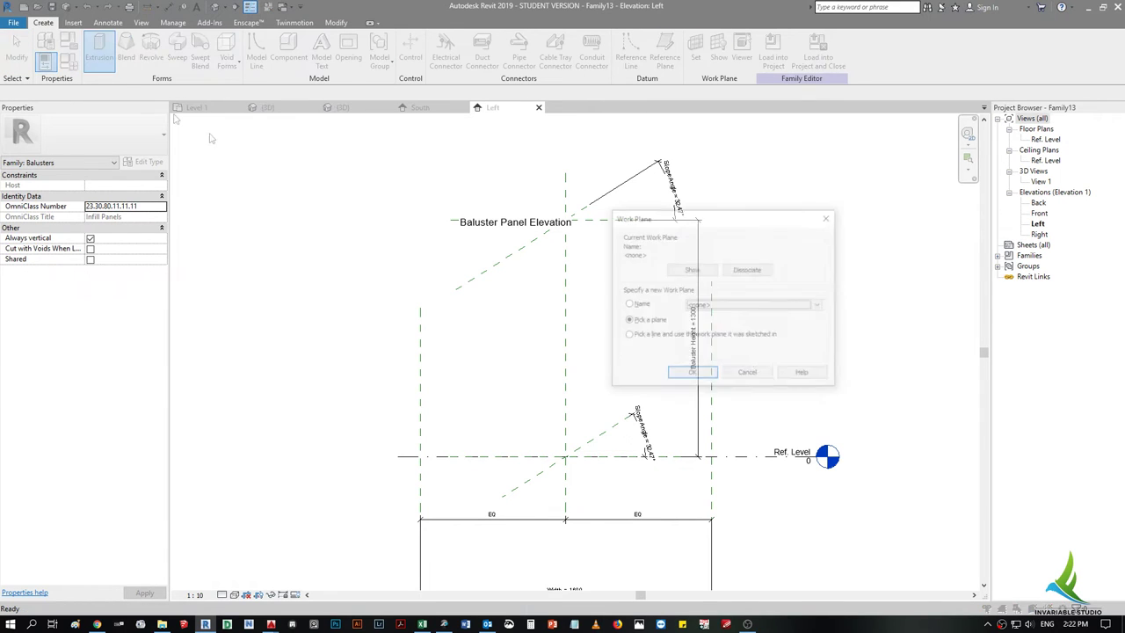
pyautogui.click(709, 307)
pyautogui.click(780, 354)
pyautogui.click(692, 374)
# - Sketch a tall rectangle and set its width to 100
pyautogui.scroll(4, 585, 331)
pyautogui.click(440, 38)
pyautogui.click(562, 172)
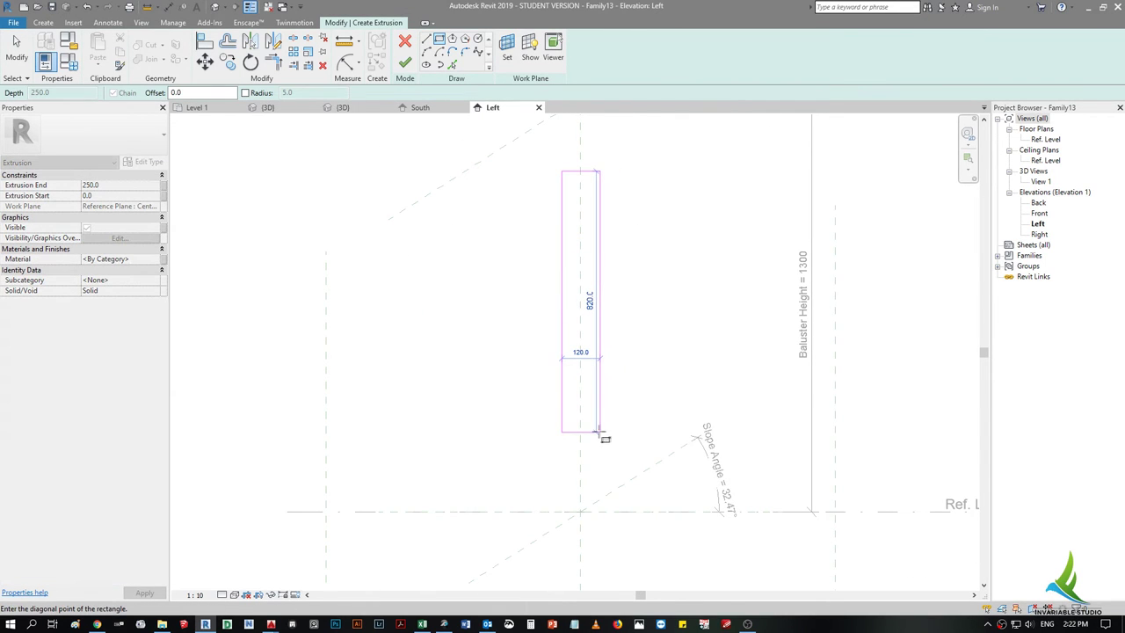
pyautogui.click(542, 426)
pyautogui.press('Escape')
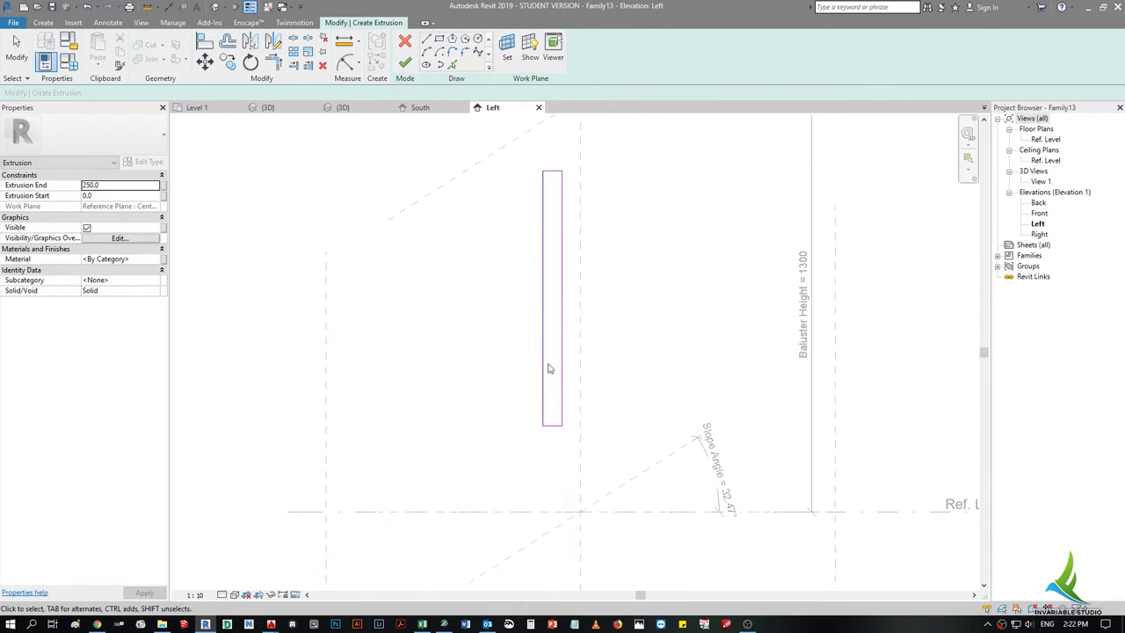
pyautogui.click(549, 368)
pyautogui.scroll(2, 548, 369)
pyautogui.moveTo(563, 270); pyautogui.dragTo(568, 419, button='middle')
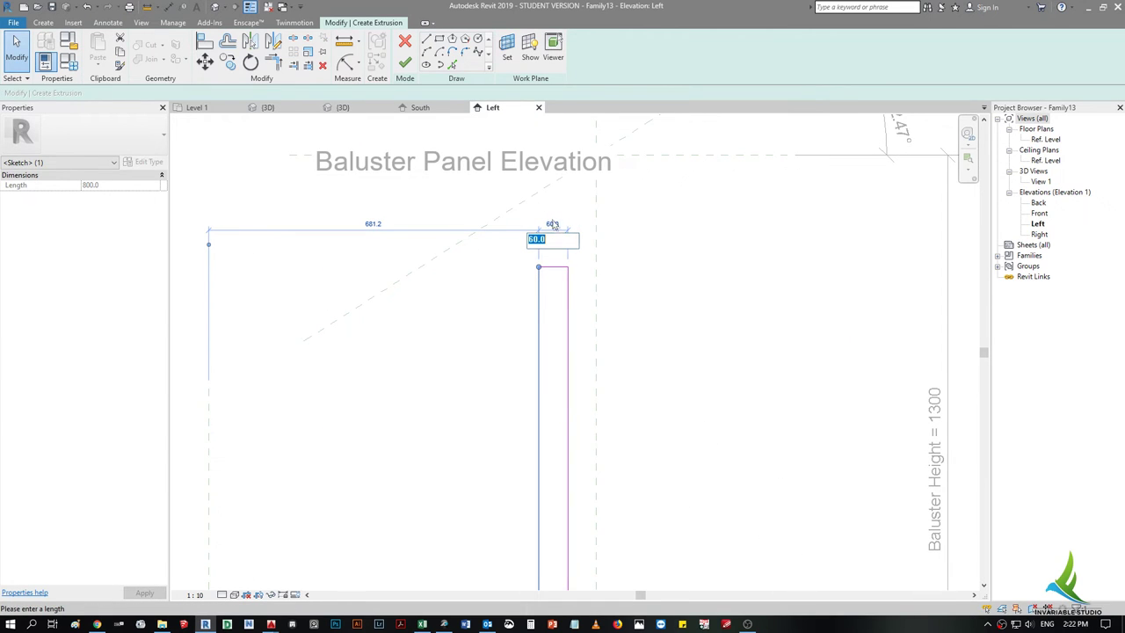
pyautogui.press('Return')
pyautogui.press('Escape')
pyautogui.scroll(-2, 542, 461)
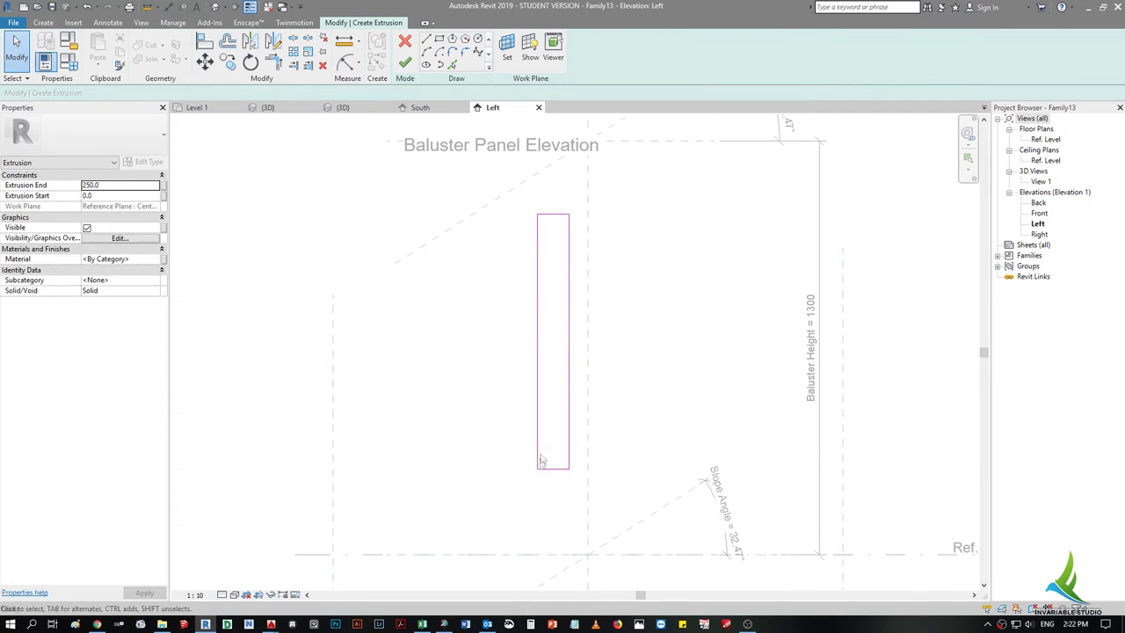
# - Align the rectangle's bottom to Ref. Level and its top to the Top plane
pyautogui.press('l')
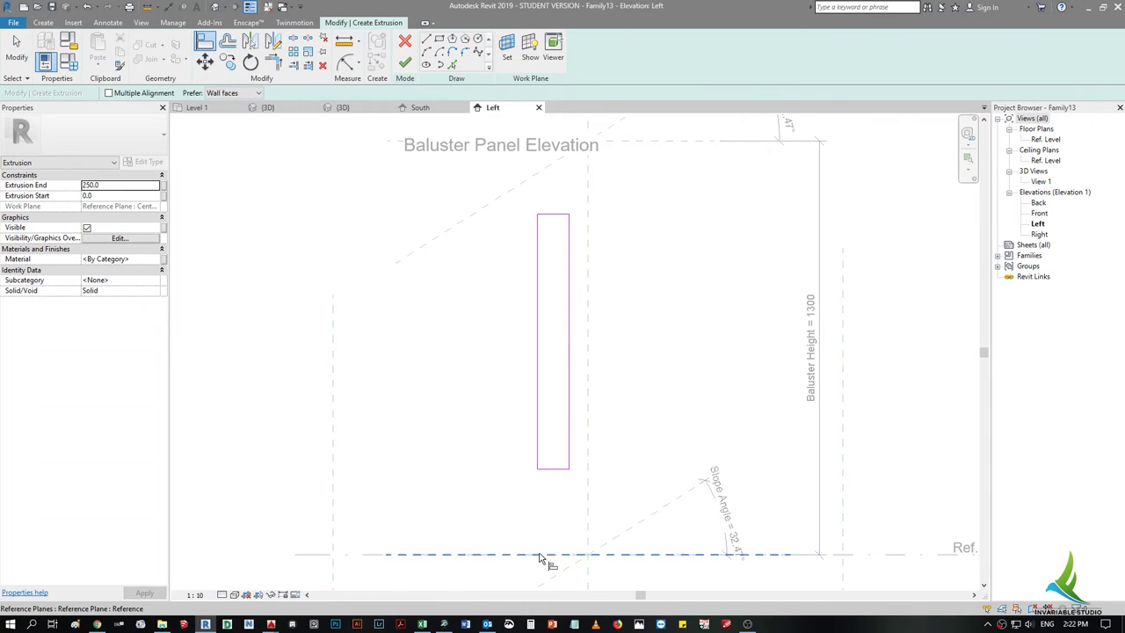
pyautogui.click(544, 473)
pyautogui.scroll(1, 460, 576)
pyautogui.scroll(-2, 548, 351)
pyautogui.scroll(1, 613, 238)
pyautogui.click(613, 237)
pyautogui.click(531, 311)
pyautogui.scroll(-2, 479, 149)
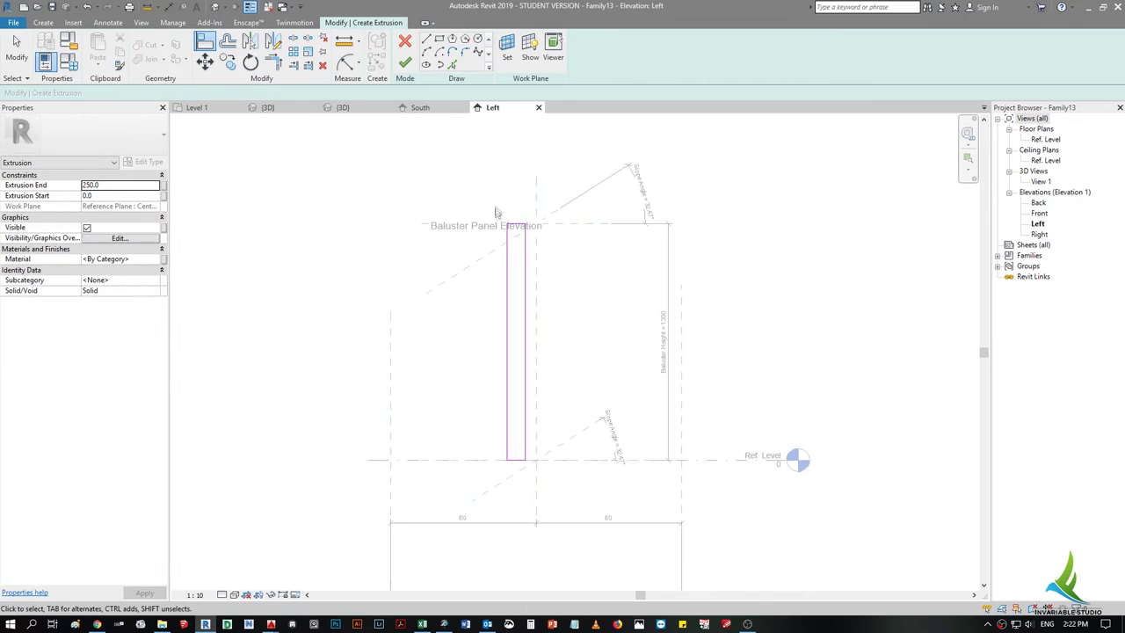
pyautogui.press('Escape')
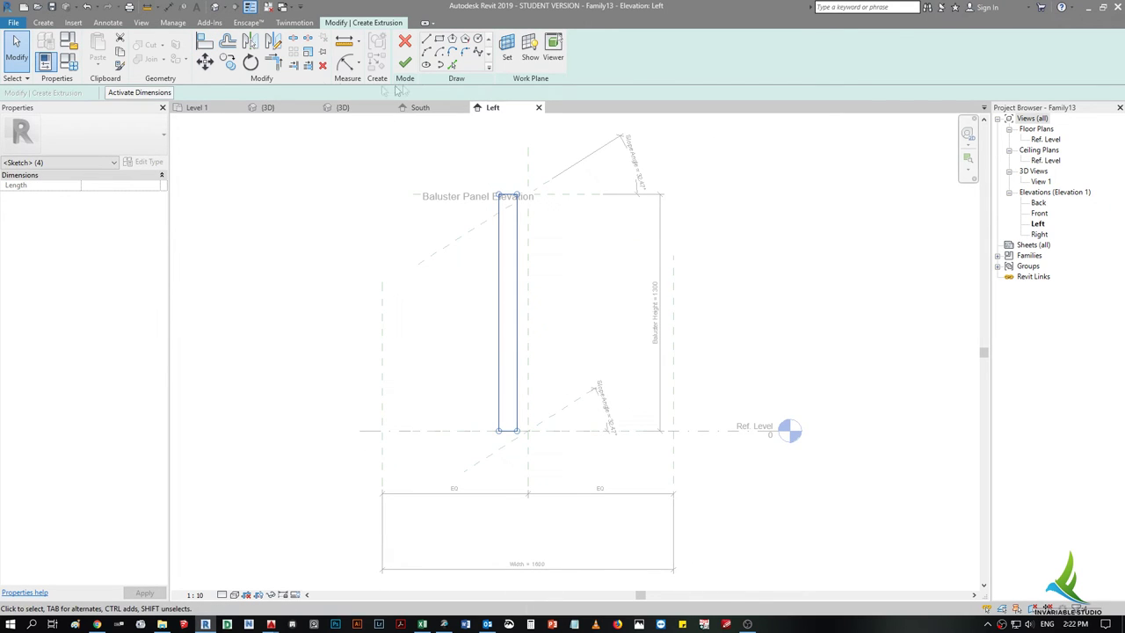
# - Begin moving the rectangle sketch, then cancel and clear the selection
pyautogui.click(204, 60)
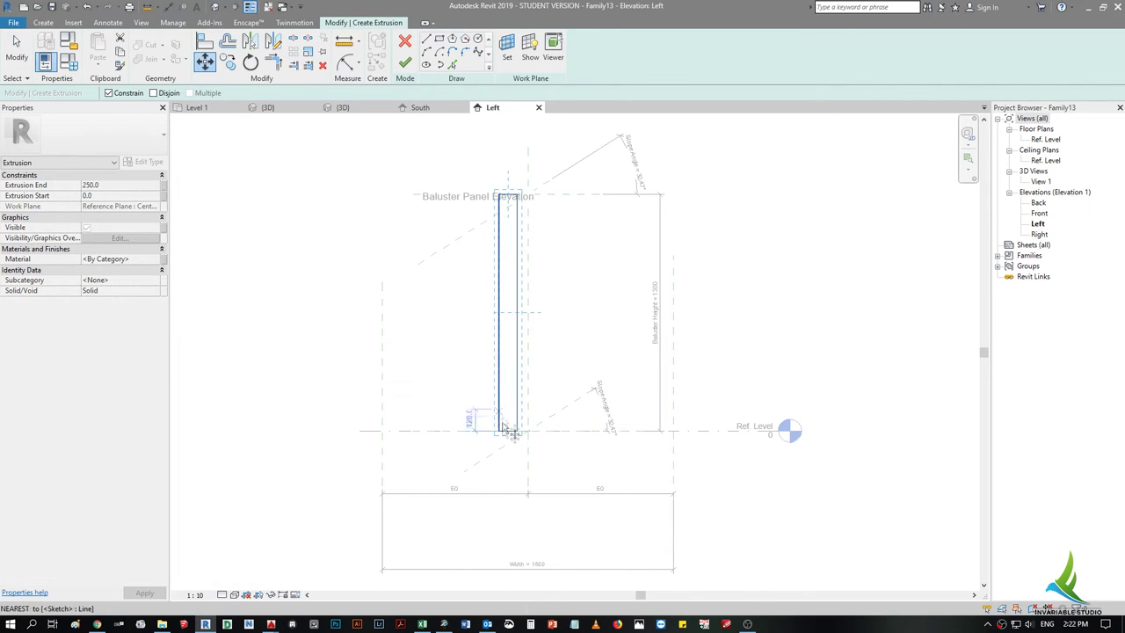
pyautogui.scroll(2, 507, 432)
pyautogui.scroll(2, 515, 440)
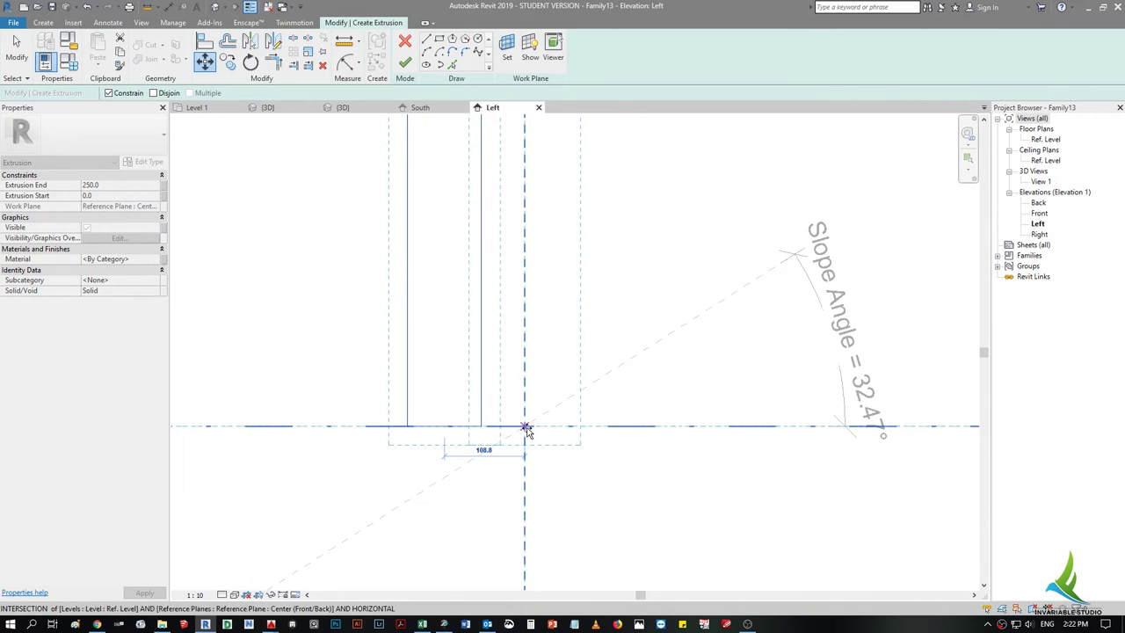
pyautogui.press('Escape')
pyautogui.press('Escape')
pyautogui.scroll(-2, 559, 391)
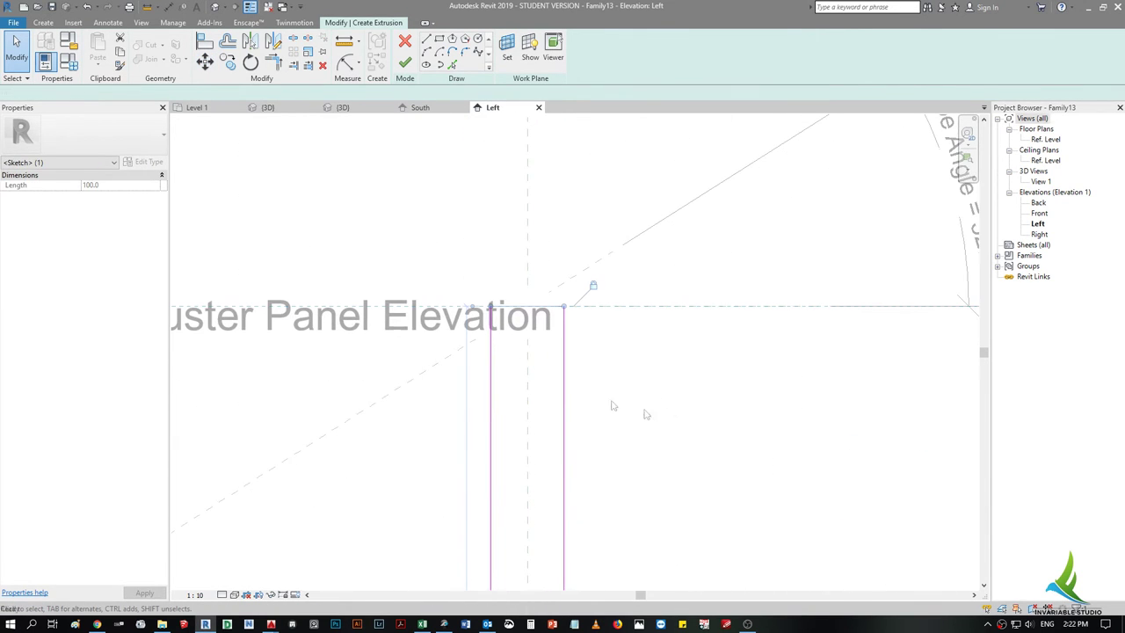
pyautogui.scroll(-2, 615, 369)
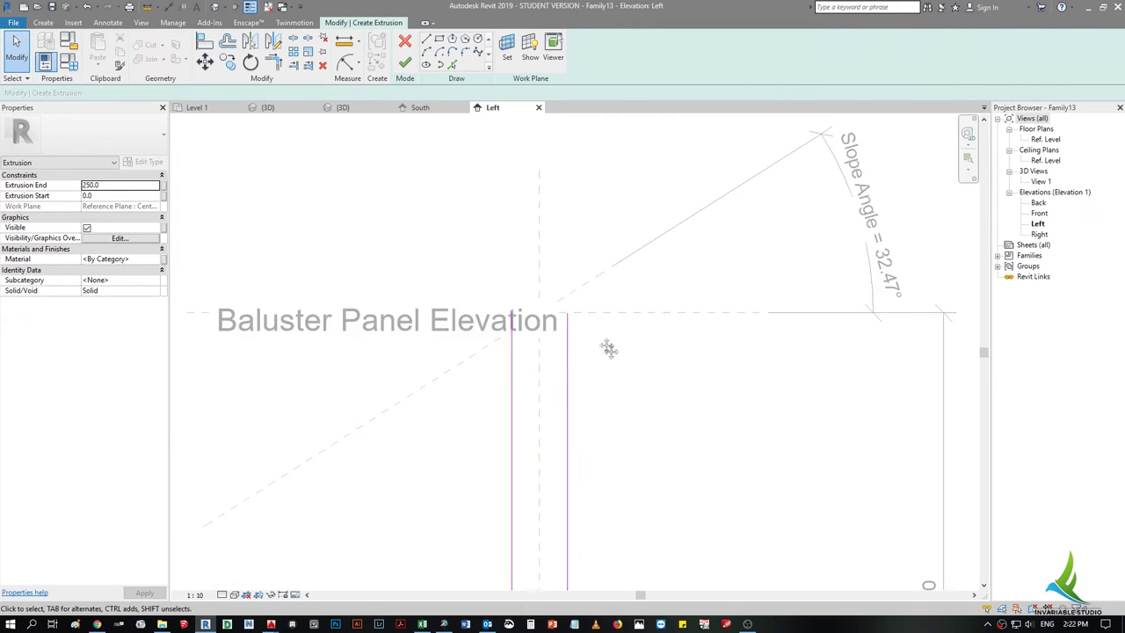
# - Draw an arc joining the two side-line tops to form a rounded top, redoing one misdrawn arc
pyautogui.scroll(1, 465, 290)
pyautogui.click(426, 51)
pyautogui.click(458, 239)
pyautogui.click(514, 239)
pyautogui.click(486, 211)
pyautogui.hotkey('ctrl', 'z')
pyautogui.click(458, 239)
pyautogui.click(515, 240)
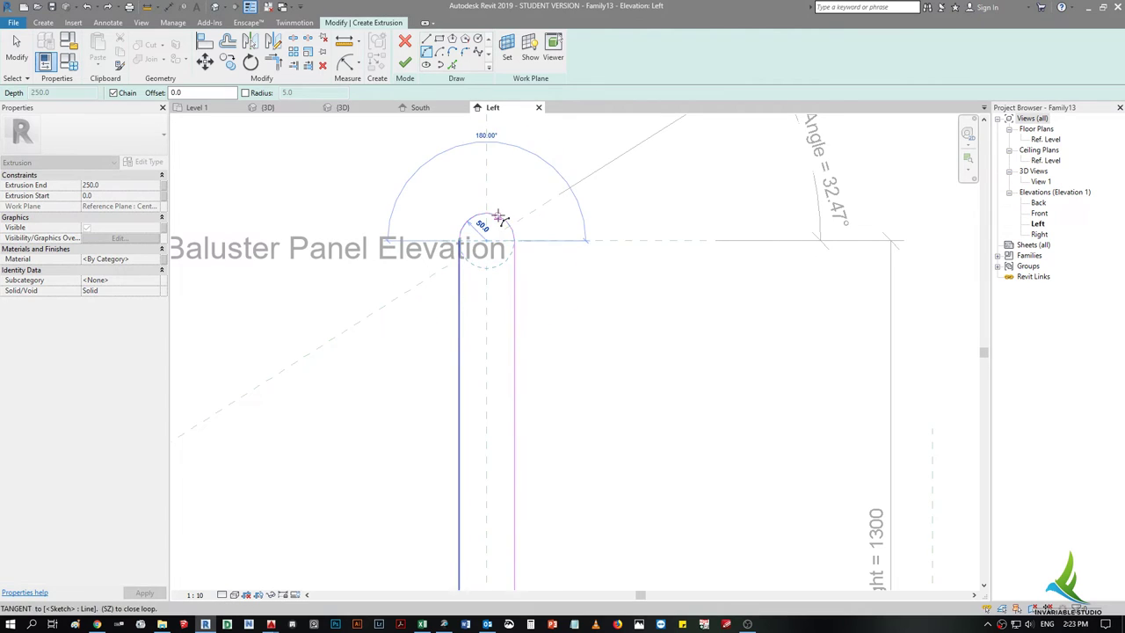
pyautogui.click(486, 219)
pyautogui.scroll(-2, 515, 256)
pyautogui.press('Escape')
pyautogui.press('Escape')
pyautogui.scroll(2, 478, 355)
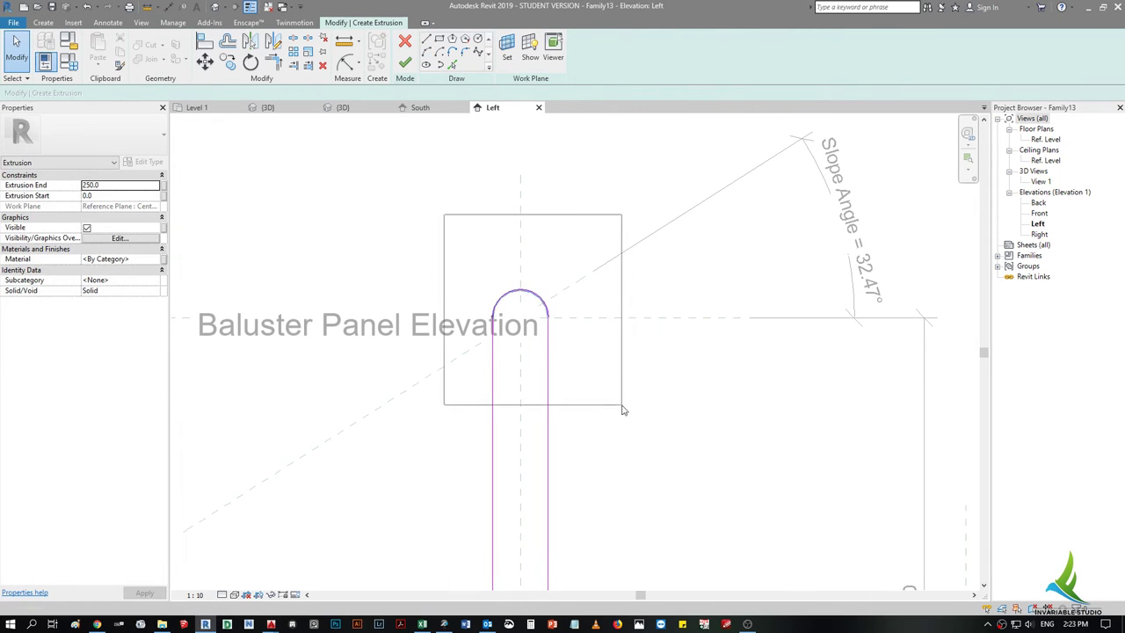
# - Move the arc so it sits centred over the board
pyautogui.moveTo(444, 213); pyautogui.dragTo(620, 407)
pyautogui.press('m')
pyautogui.press('v')
pyautogui.scroll(1, 532, 298)
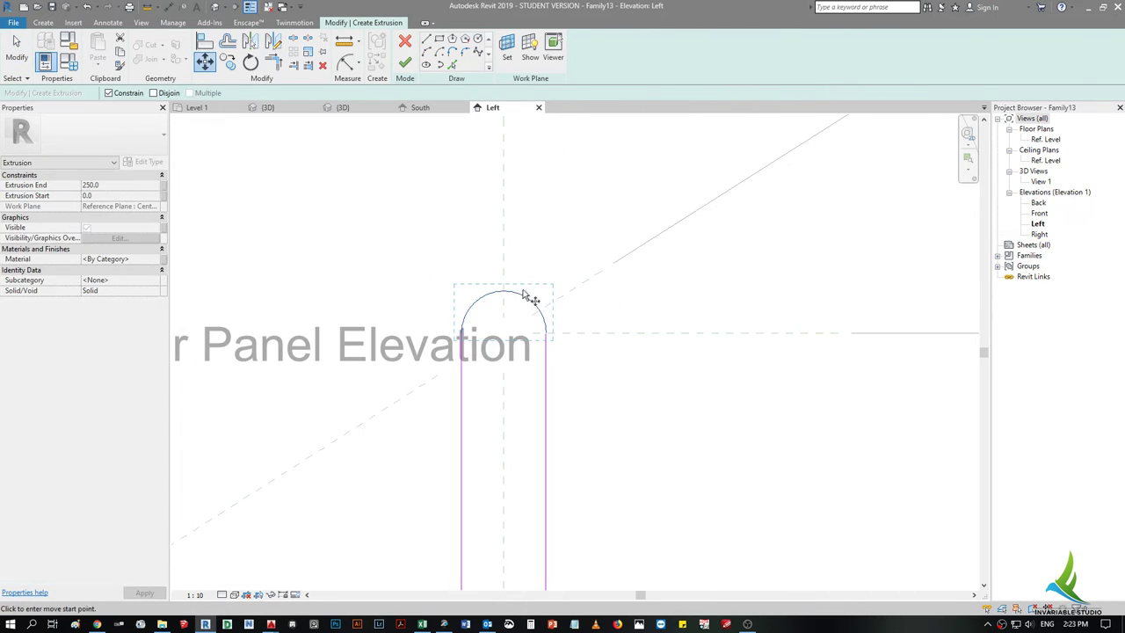
pyautogui.click(504, 334)
pyautogui.scroll(-2, 527, 334)
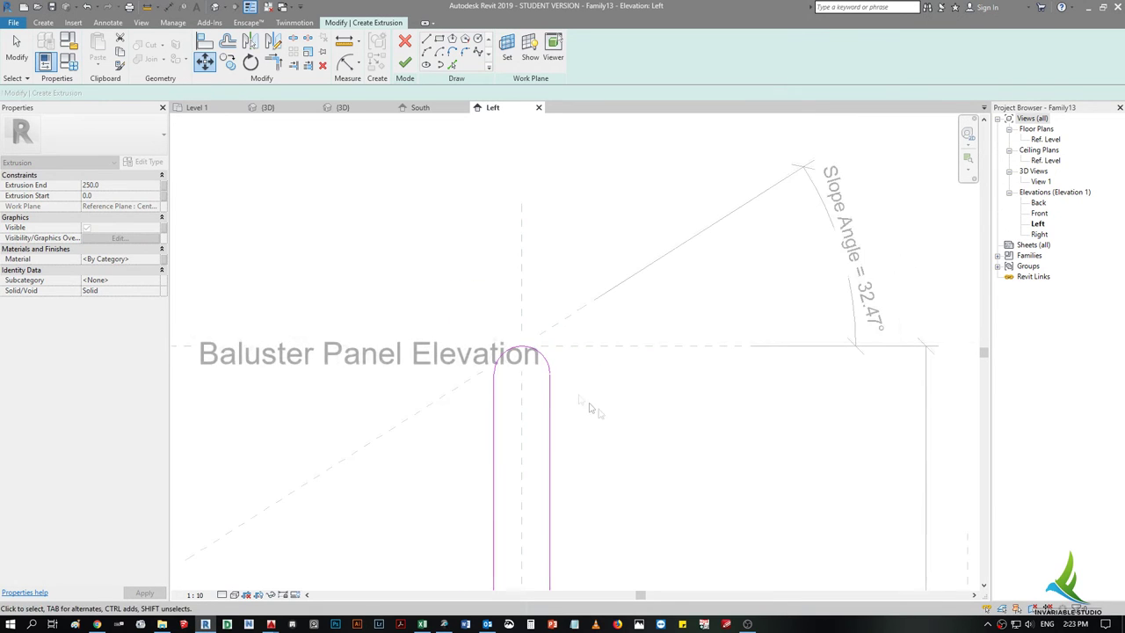
pyautogui.click(402, 212)
# - Finish the extrusion and set its Extrusion Start -10 and End 10 in the 3D view
pyautogui.click(407, 68)
pyautogui.scroll(-2, 615, 219)
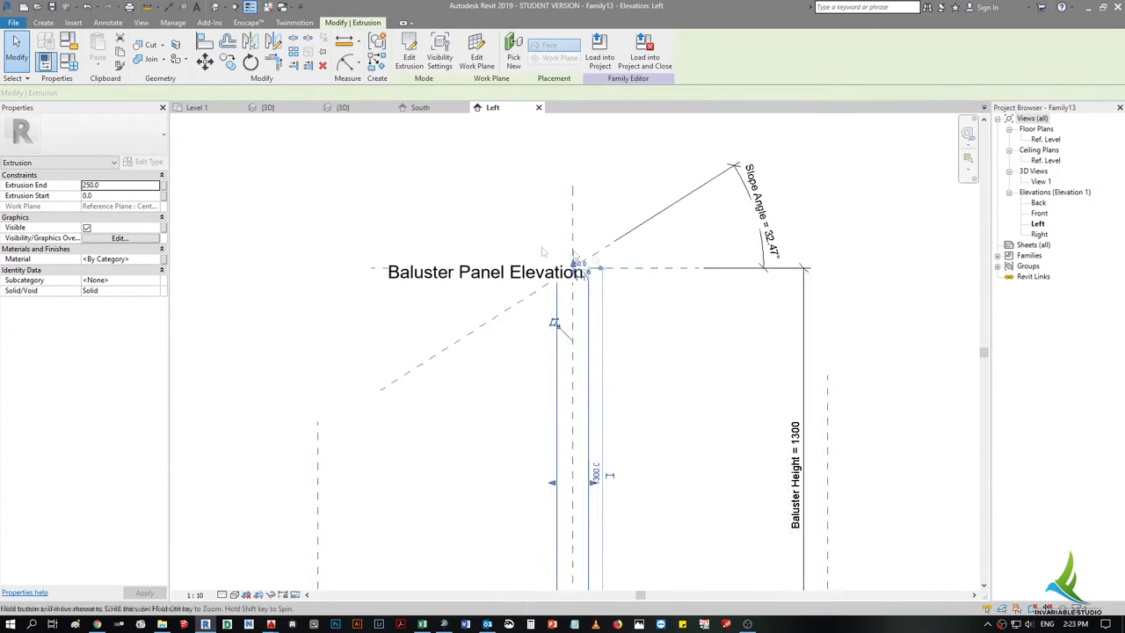
pyautogui.click(215, 7)
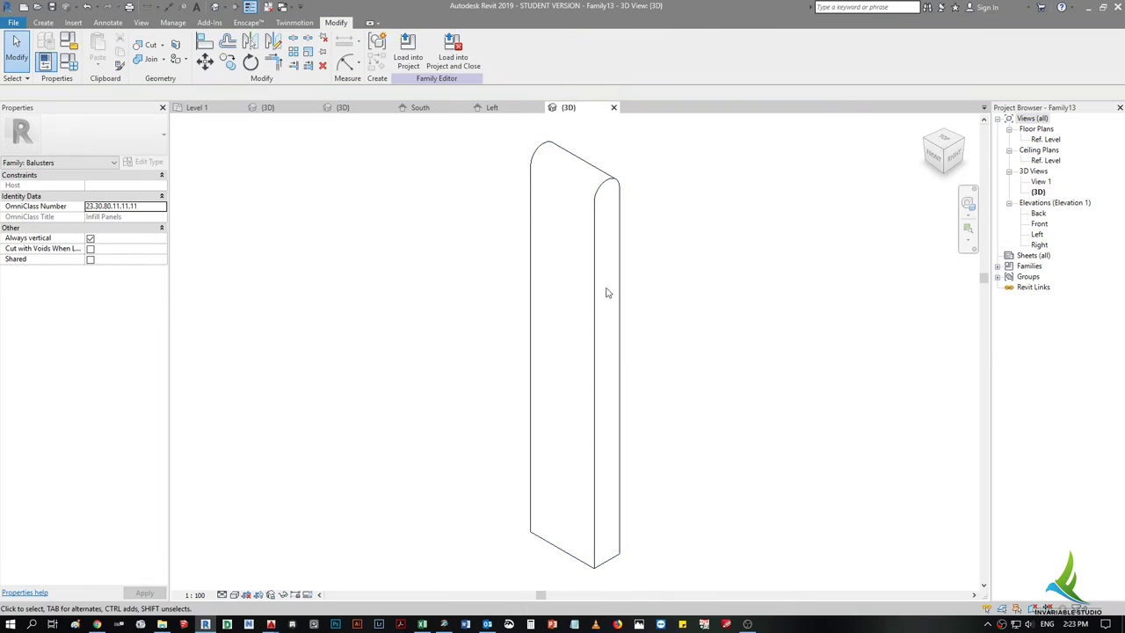
pyautogui.click(117, 186)
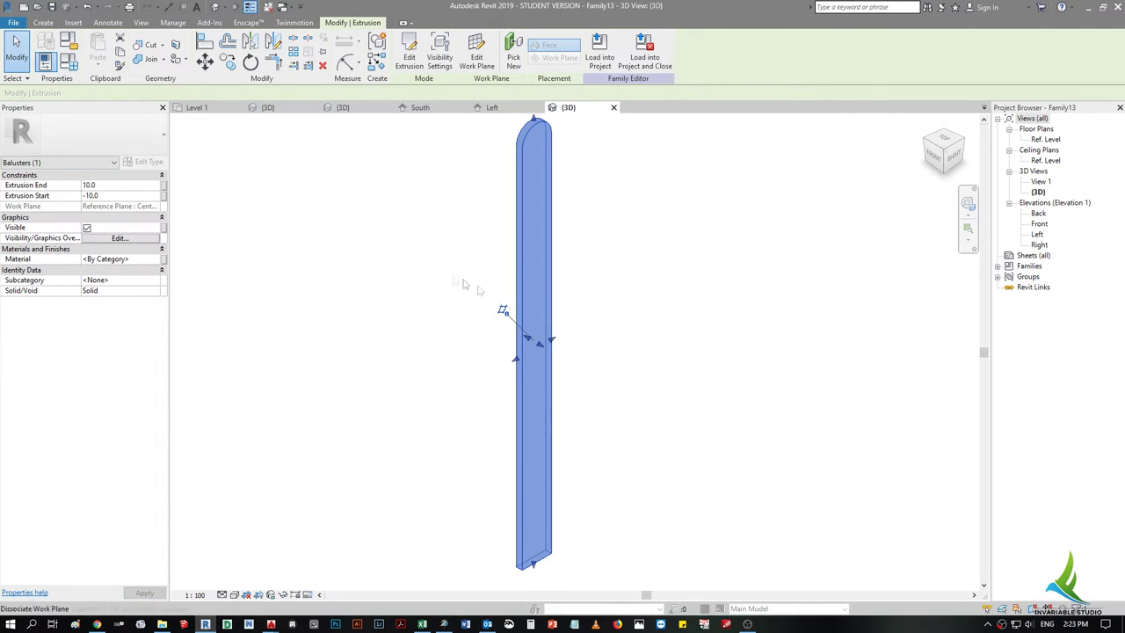
pyautogui.click(486, 159)
pyautogui.click(614, 107)
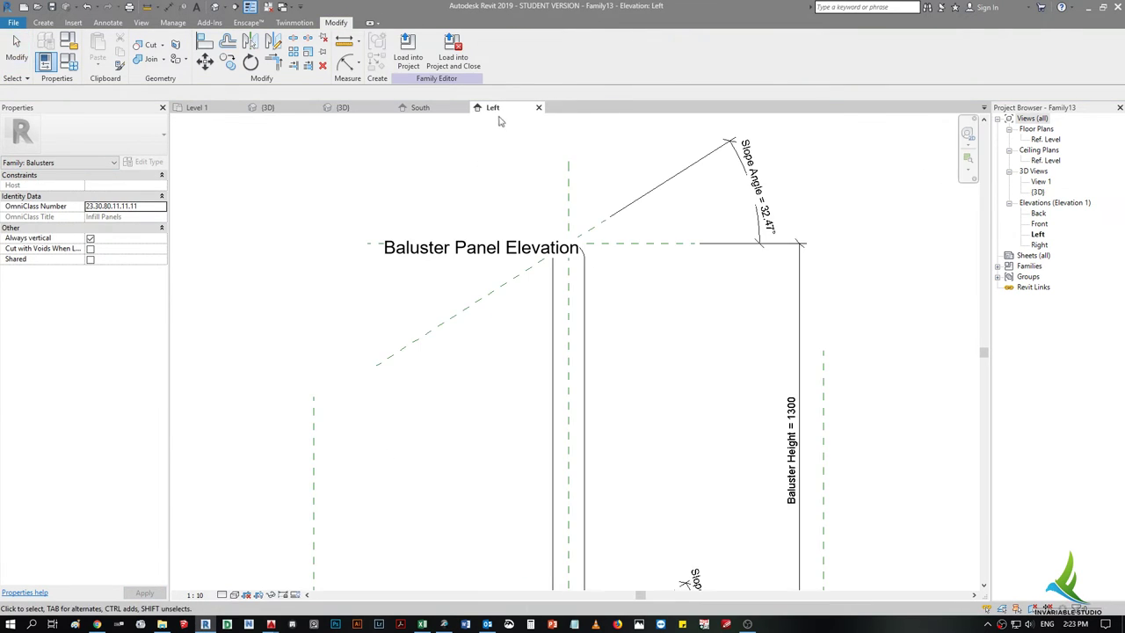
# - Check the baluster extrusion, then select the Front reference plane
pyautogui.scroll(-3, 576, 240)
pyautogui.click(570, 303)
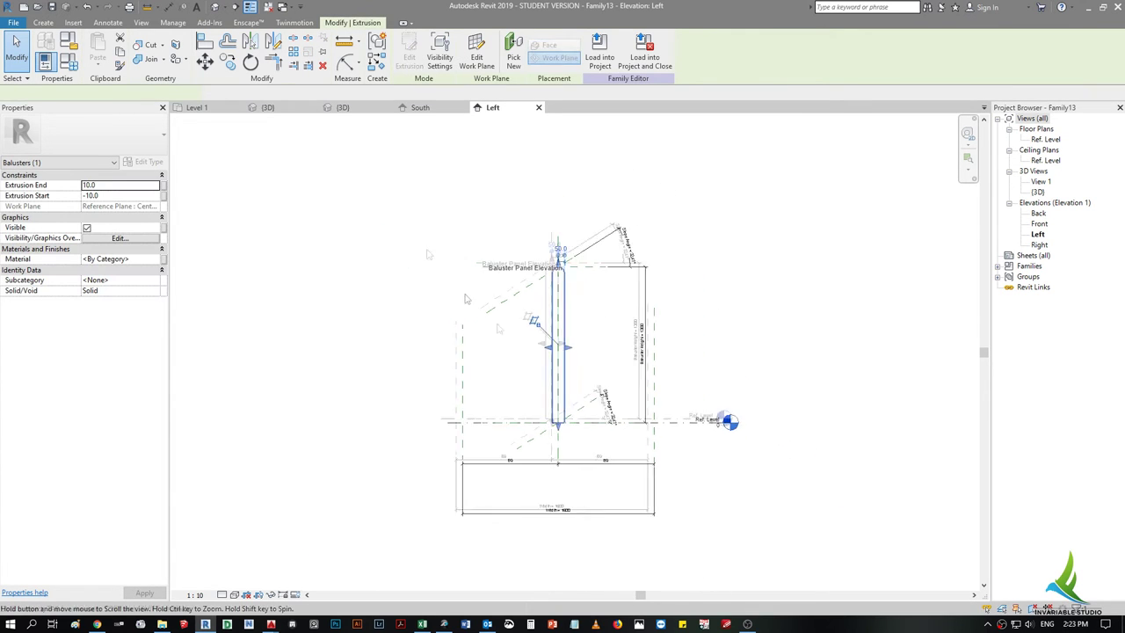
pyautogui.scroll(-2, 494, 414)
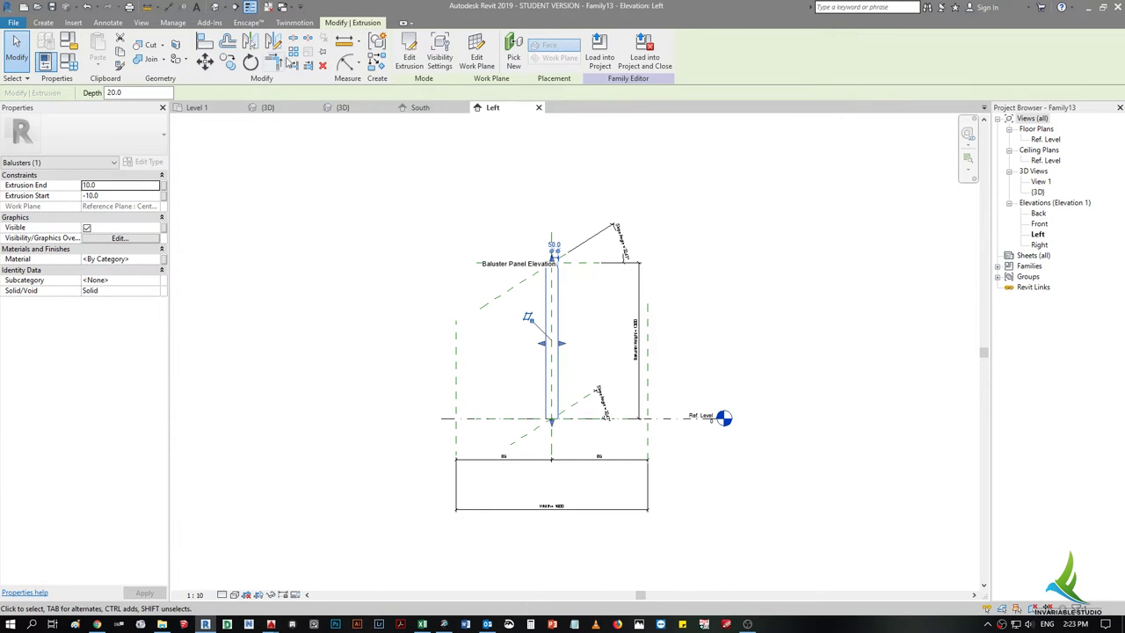
pyautogui.press('Escape')
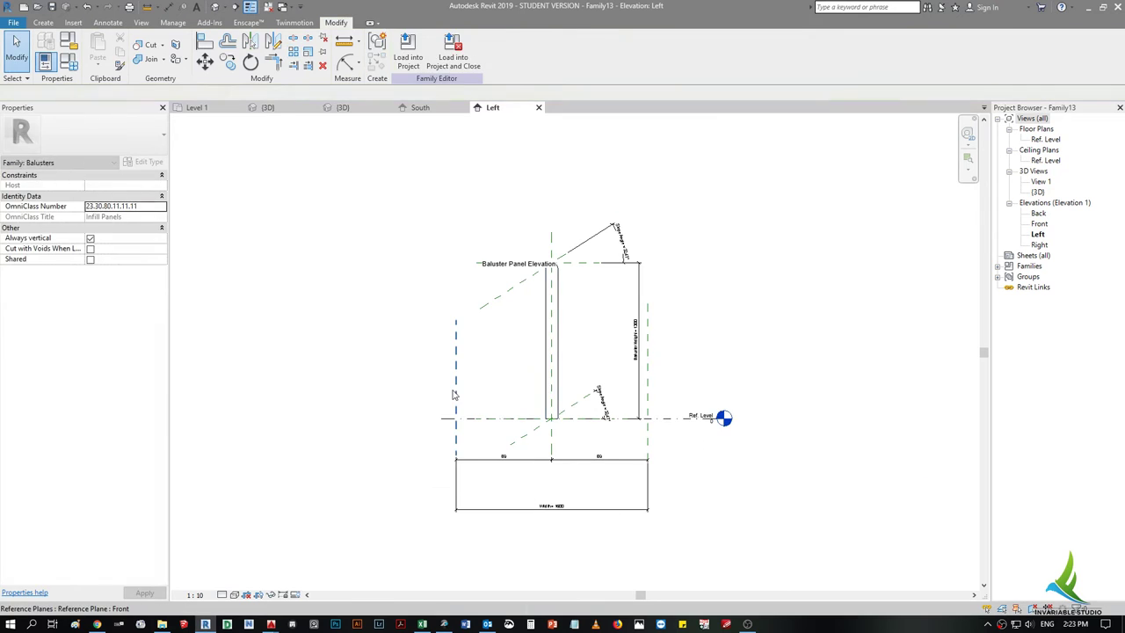
pyautogui.click(454, 394)
pyautogui.scroll(2, 454, 395)
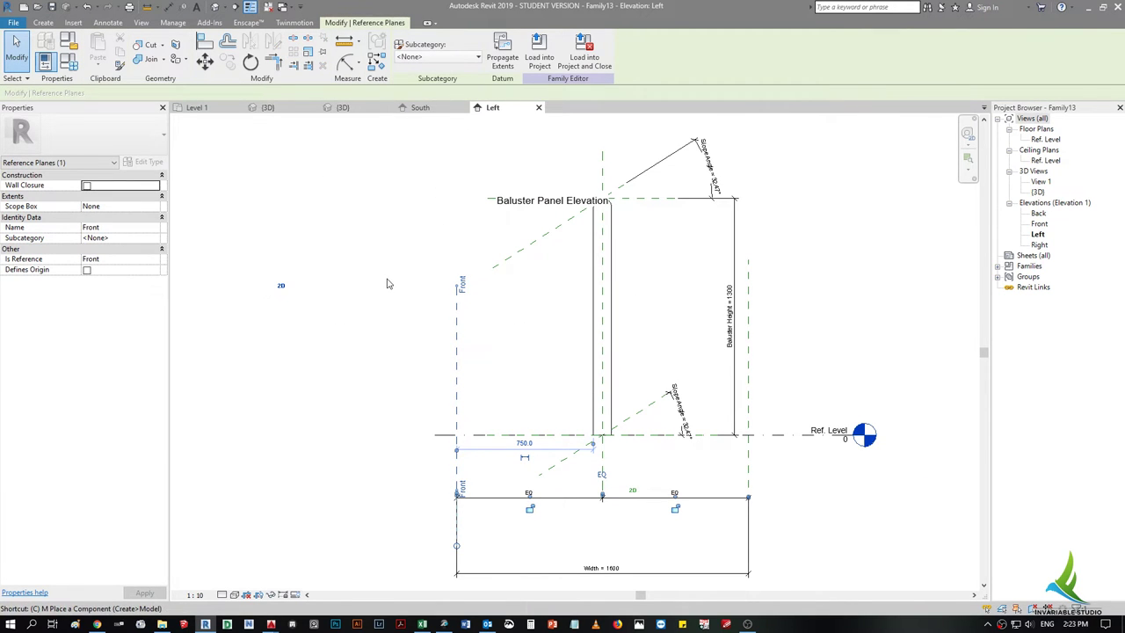
# - Draw a new vertical reference plane with RP beside the board
pyautogui.press('r')
pyautogui.press('p')
pyautogui.click(472, 392)
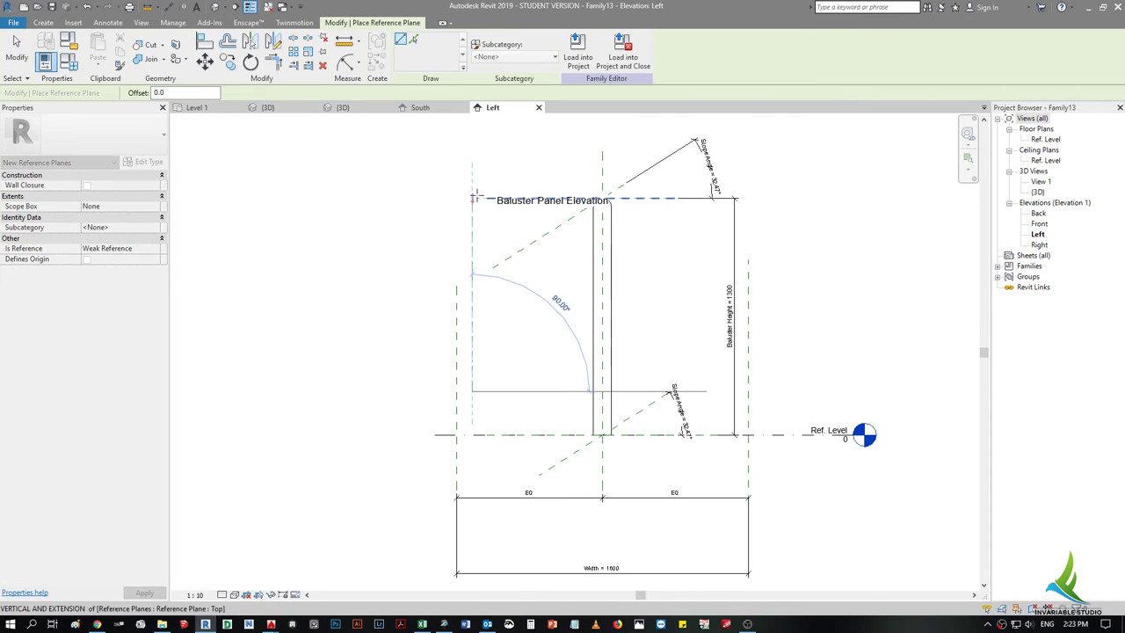
pyautogui.click(475, 170)
pyautogui.press('Escape')
pyautogui.scroll(2, 469, 348)
pyautogui.click(474, 352)
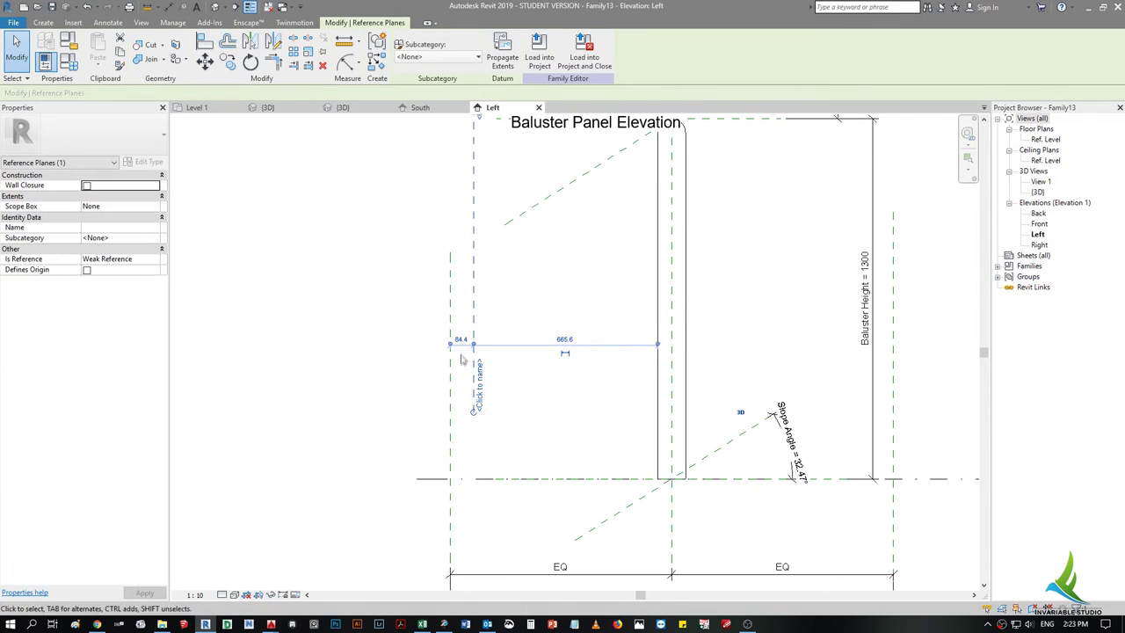
# - Set the new plane 10 mm from the left reference plane, then select the baluster extrusion
pyautogui.click(461, 340)
pyautogui.write('0')
pyautogui.press('Return')
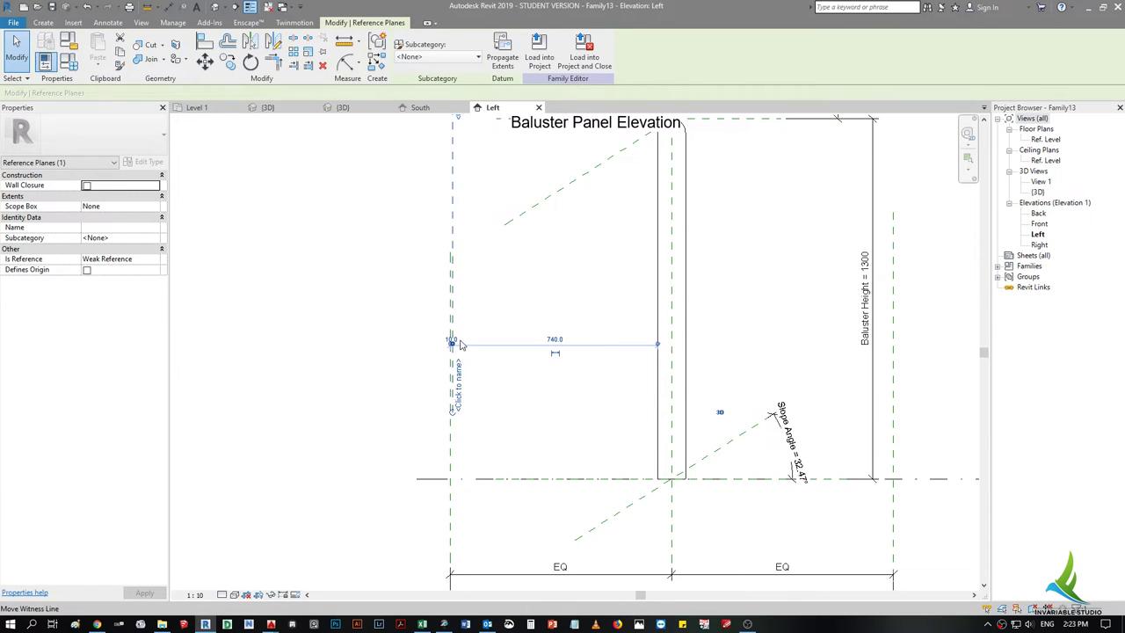
pyautogui.scroll(5, 457, 346)
pyautogui.scroll(3, 466, 345)
pyautogui.scroll(1, 469, 356)
pyautogui.click(467, 359)
pyautogui.press('Return')
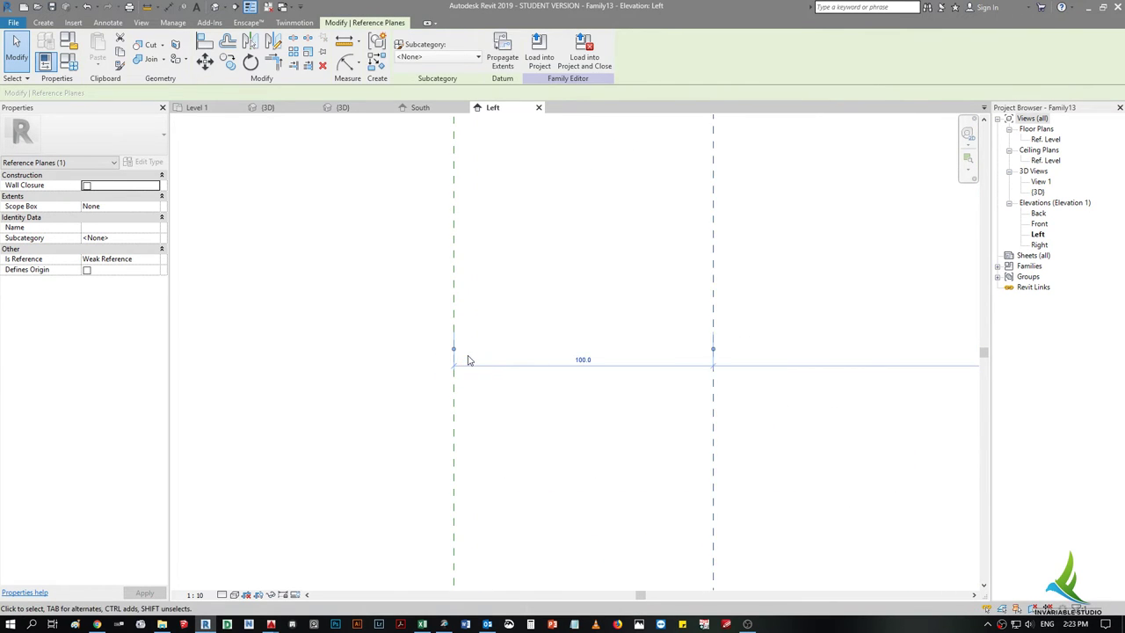
pyautogui.click(540, 372)
pyautogui.scroll(-3, 540, 372)
pyautogui.scroll(-2, 498, 316)
pyautogui.scroll(1, 498, 316)
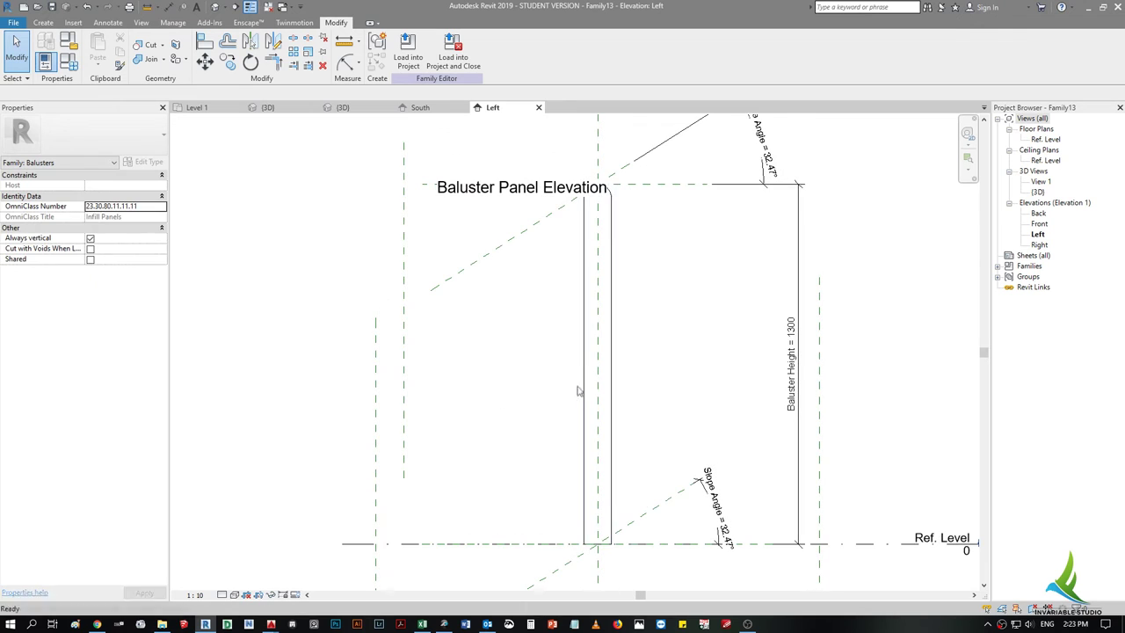
pyautogui.click(583, 375)
# - Array the baluster with AR out to the left reference plane, 5 boards
pyautogui.press('a')
pyautogui.press('r')
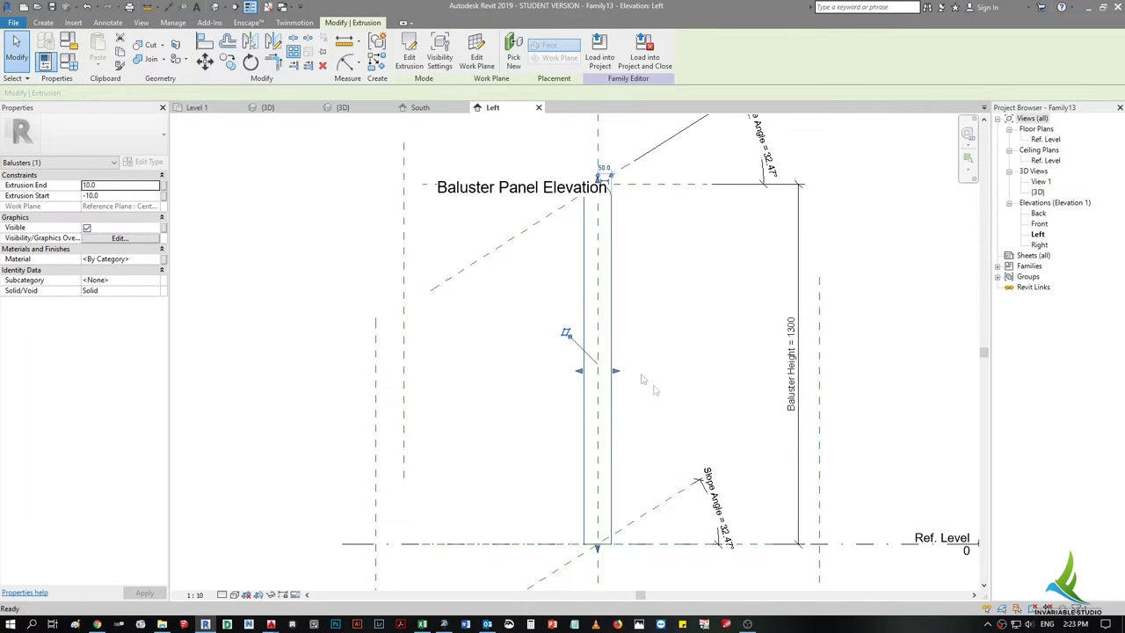
pyautogui.click(583, 371)
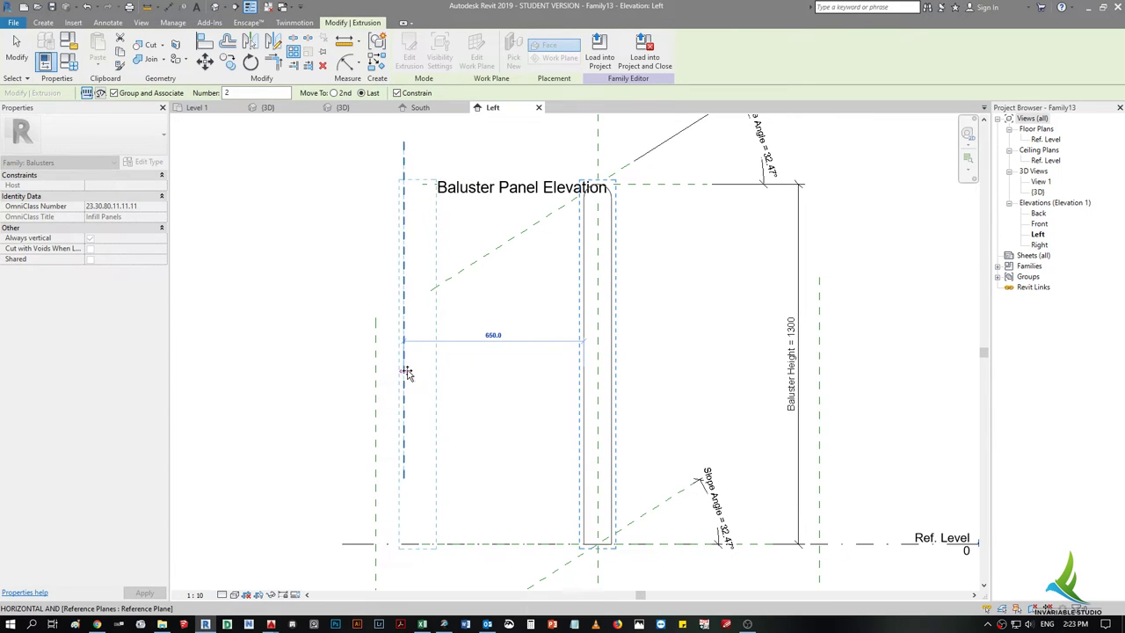
pyautogui.click(406, 372)
pyautogui.scroll(-2, 479, 422)
pyautogui.scroll(-2, 457, 422)
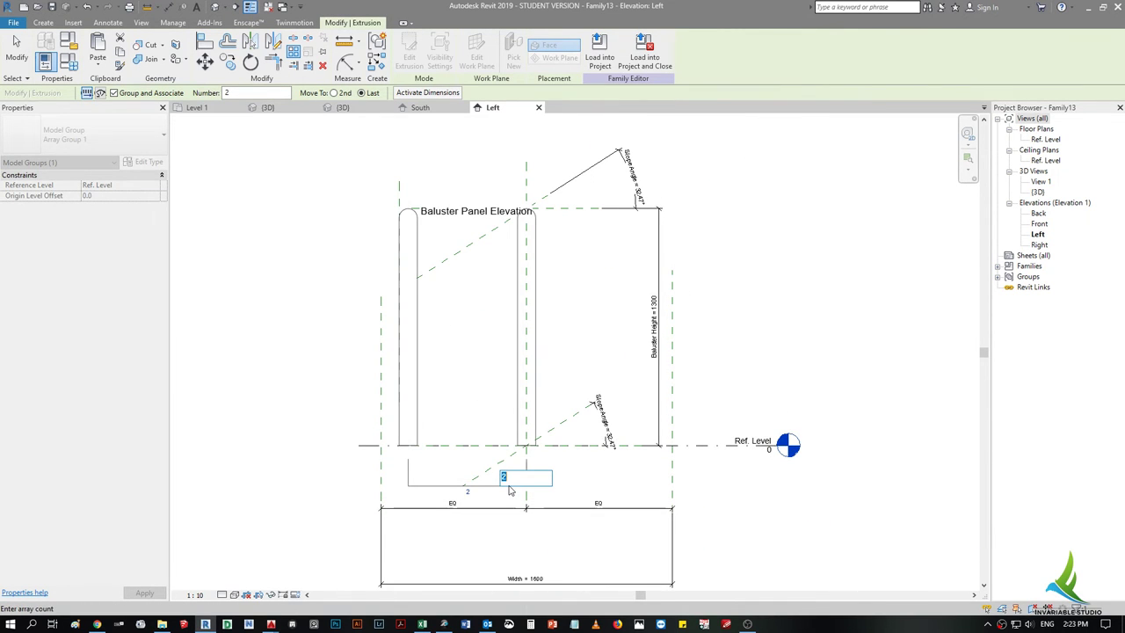
pyautogui.write('5')
pyautogui.press('Return')
pyautogui.scroll(2, 415, 444)
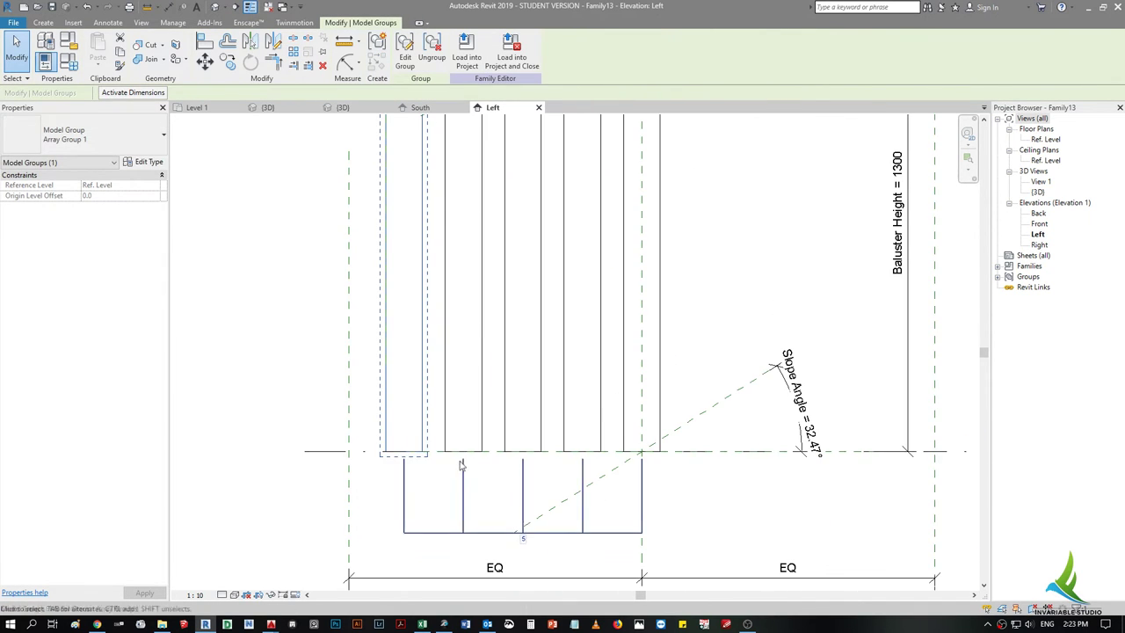
pyautogui.scroll(-2, 529, 442)
pyautogui.scroll(-1, 529, 442)
# - Try 4 boards in the array, restore 5, and window-select all the balusters
pyautogui.click(525, 505)
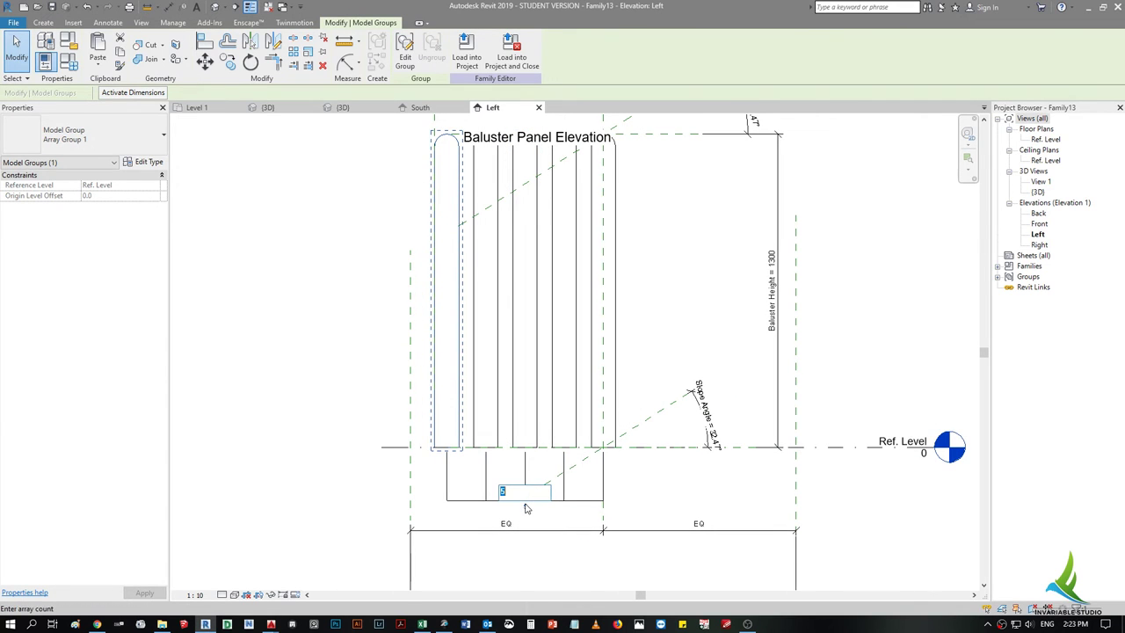
pyautogui.write('4')
pyautogui.press('Return')
pyautogui.click(525, 506)
pyautogui.write('5')
pyautogui.press('Return')
pyautogui.press('Escape')
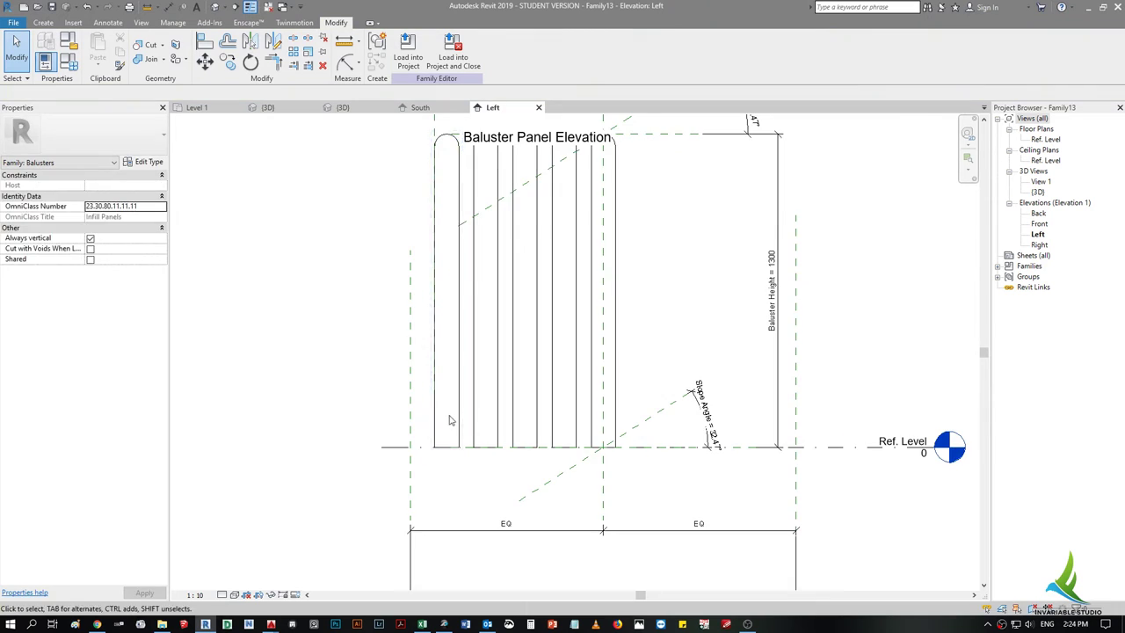
pyautogui.scroll(-1, 458, 560)
pyautogui.moveTo(418, 227); pyautogui.dragTo(636, 550)
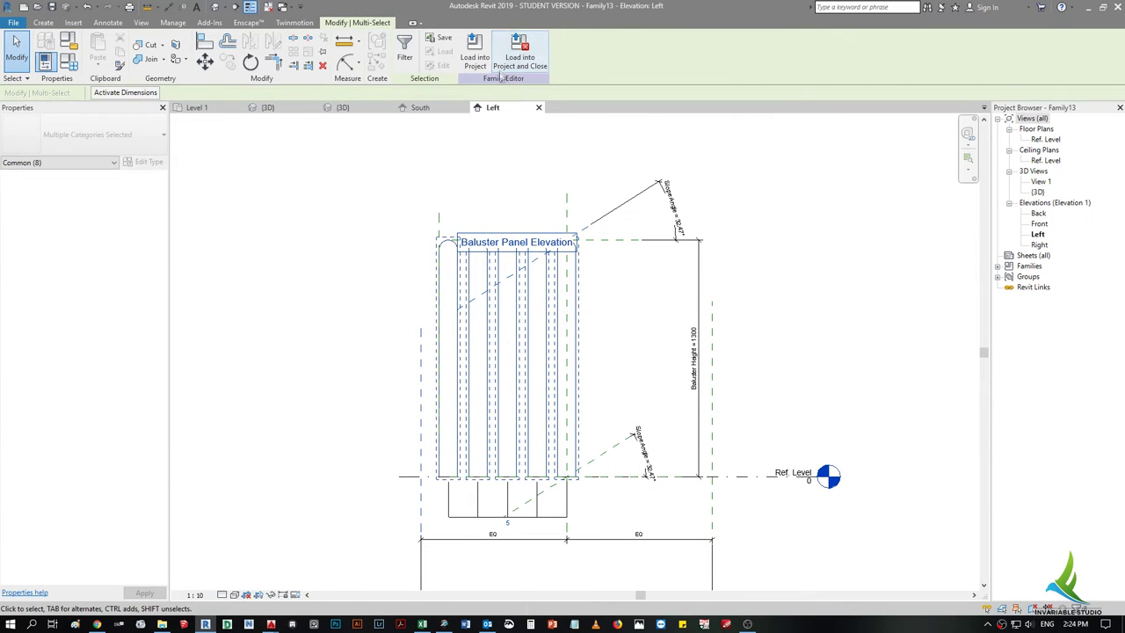
# - Filter the selection to Model Groups only and ungroup the array
pyautogui.click(404, 52)
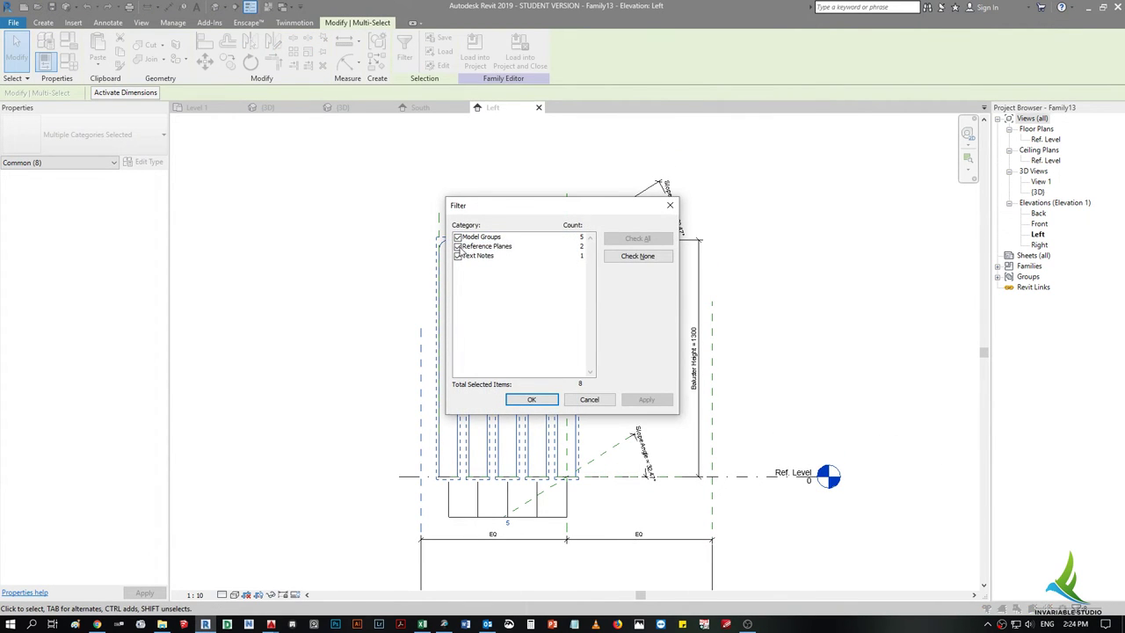
pyautogui.click(457, 246)
pyautogui.click(457, 256)
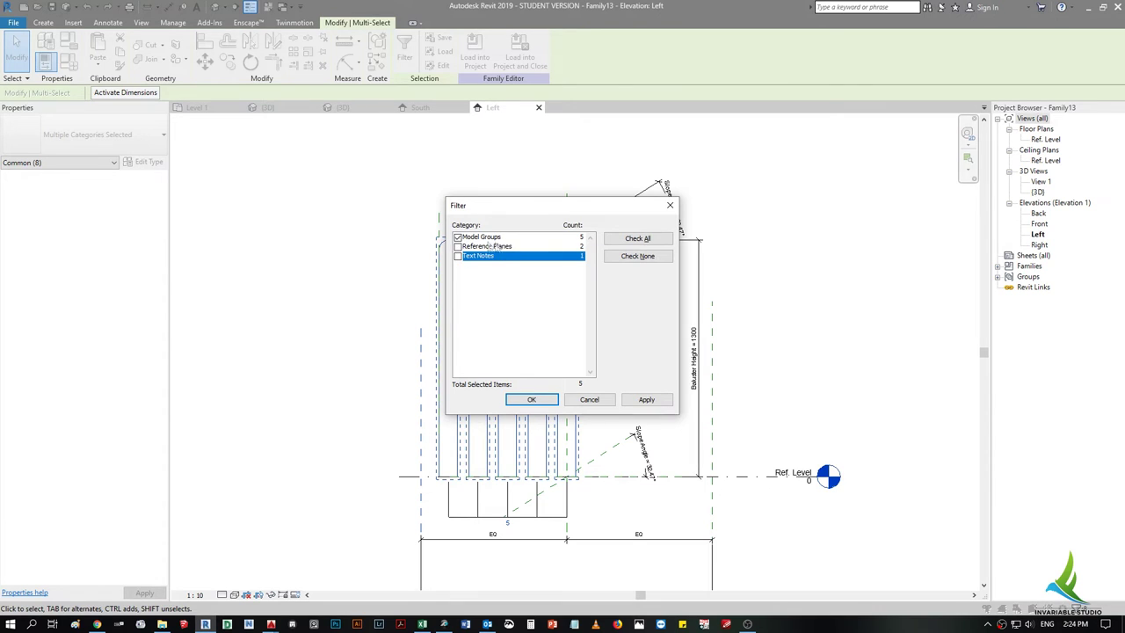
pyautogui.click(532, 400)
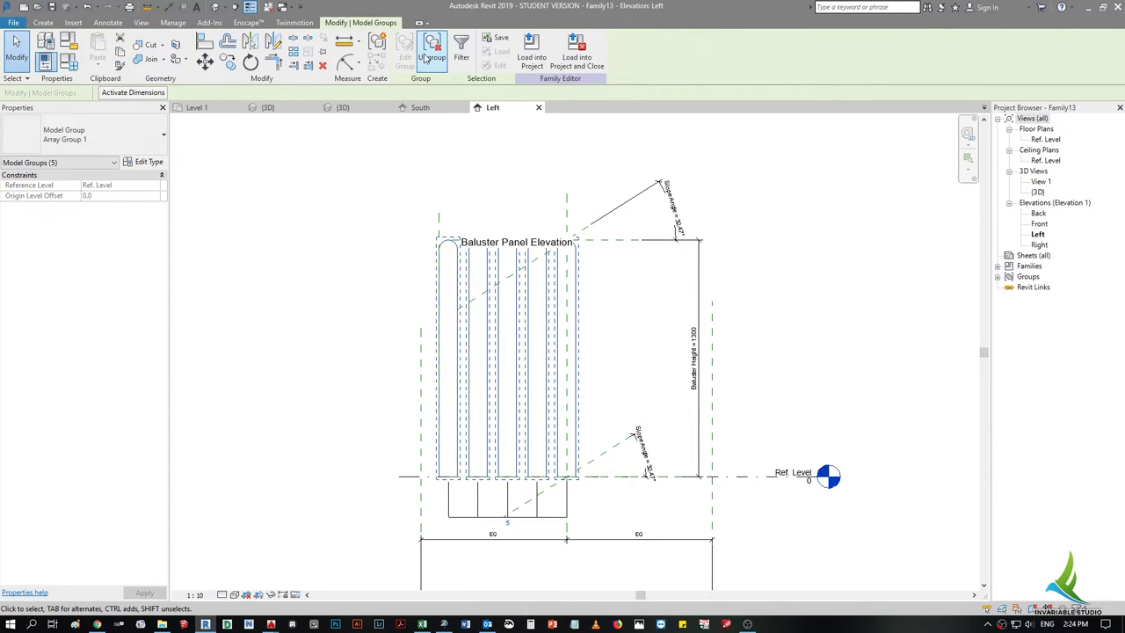
pyautogui.click(479, 397)
pyautogui.moveTo(479, 396); pyautogui.dragTo(501, 384, button='middle')
pyautogui.click(501, 384)
# - Confirm a baluster selects individually, then drag the Baluster Panel Elevation title above the boards
pyautogui.scroll(2, 501, 387)
pyautogui.scroll(2, 502, 427)
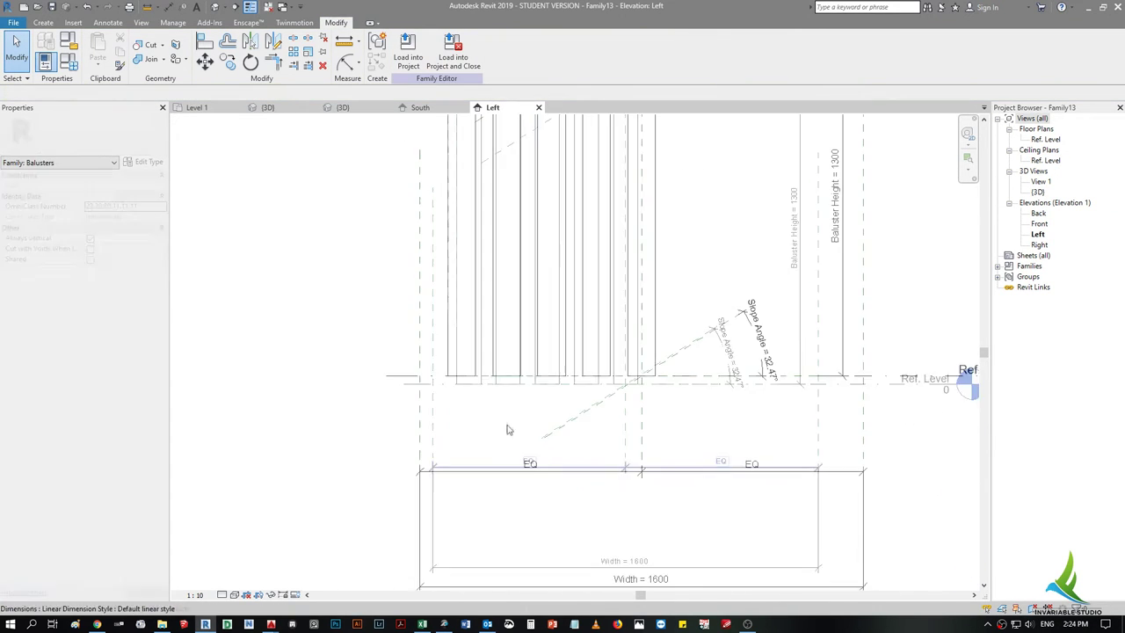
pyautogui.scroll(-2, 515, 425)
pyautogui.click(520, 426)
pyautogui.scroll(-2, 520, 425)
pyautogui.press('Escape')
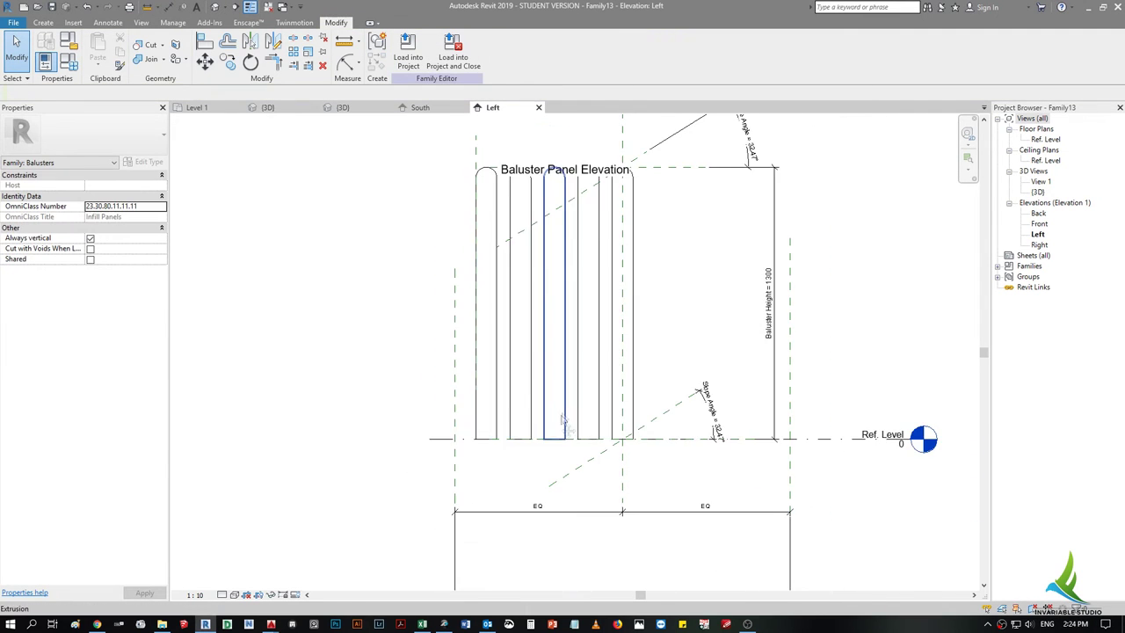
pyautogui.scroll(-1, 563, 264)
pyautogui.scroll(2, 576, 222)
pyautogui.click(530, 224)
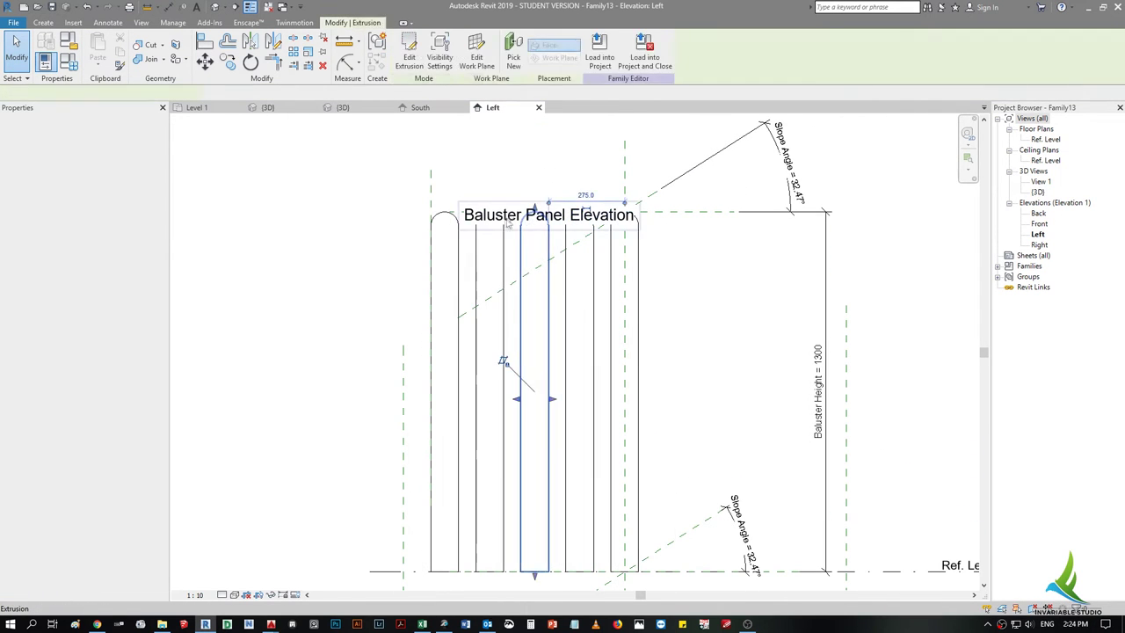
pyautogui.doubleClick(513, 218)
pyautogui.moveTo(456, 204); pyautogui.dragTo(456, 141)
pyautogui.press('Escape')
# - Select a baluster and bring the rounded board tops into view
pyautogui.scroll(2, 625, 304)
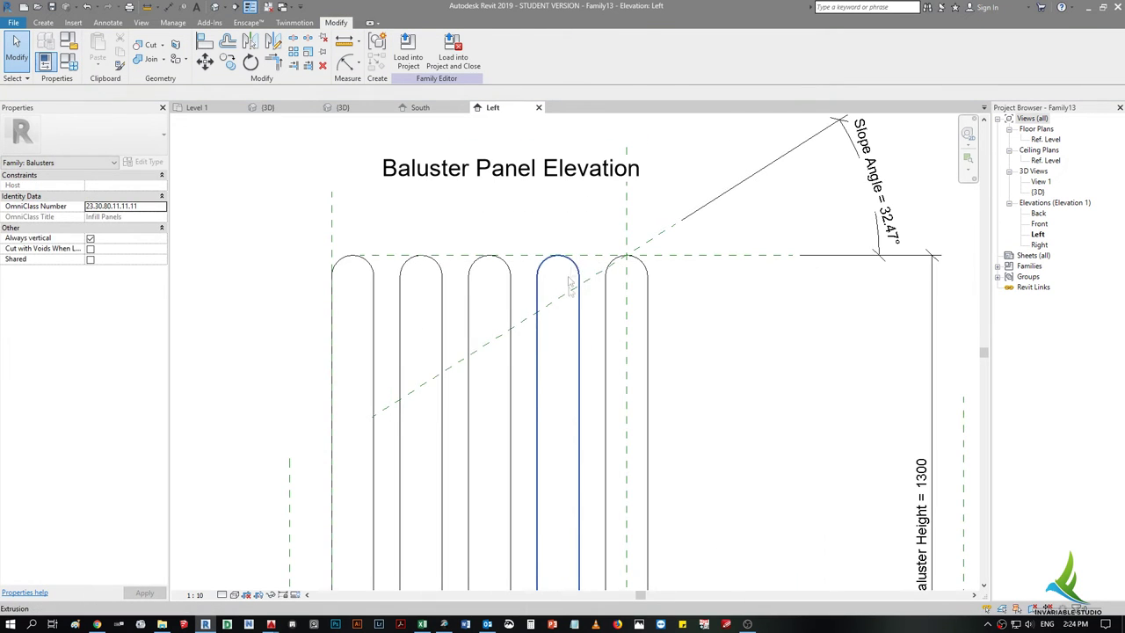
pyautogui.click(570, 283)
pyautogui.moveTo(597, 346)
pyautogui.mouseDown(button='middle')
pyautogui.moveTo(597, 275)
pyautogui.moveTo(585, 281)
pyautogui.mouseUp(button='middle')
pyautogui.scroll(-2, 597, 276)
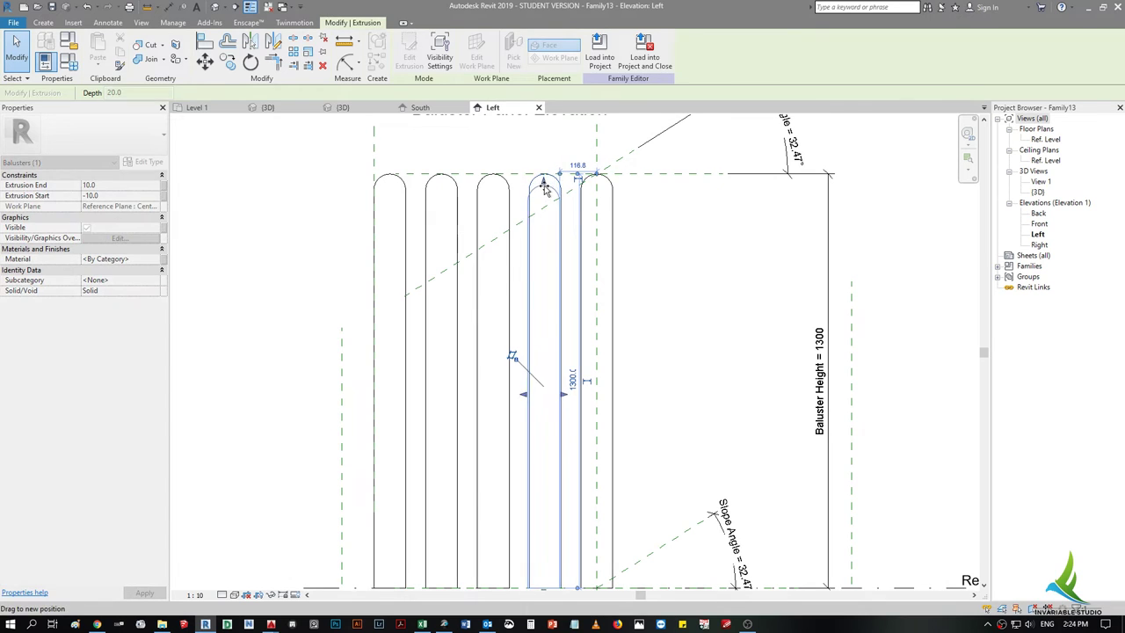
pyautogui.press('Escape')
pyautogui.scroll(1, 563, 228)
pyautogui.scroll(1, 542, 222)
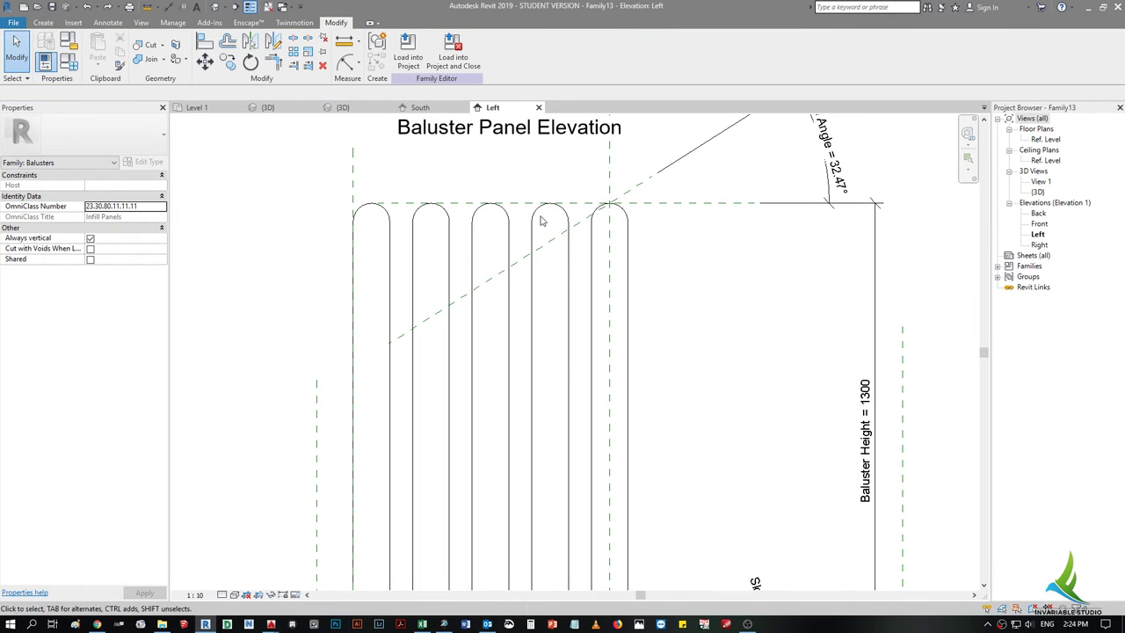
# - Use DI to place aligned 50 dimensions between the left baluster tops and the left edge
pyautogui.press('d')
pyautogui.press('i')
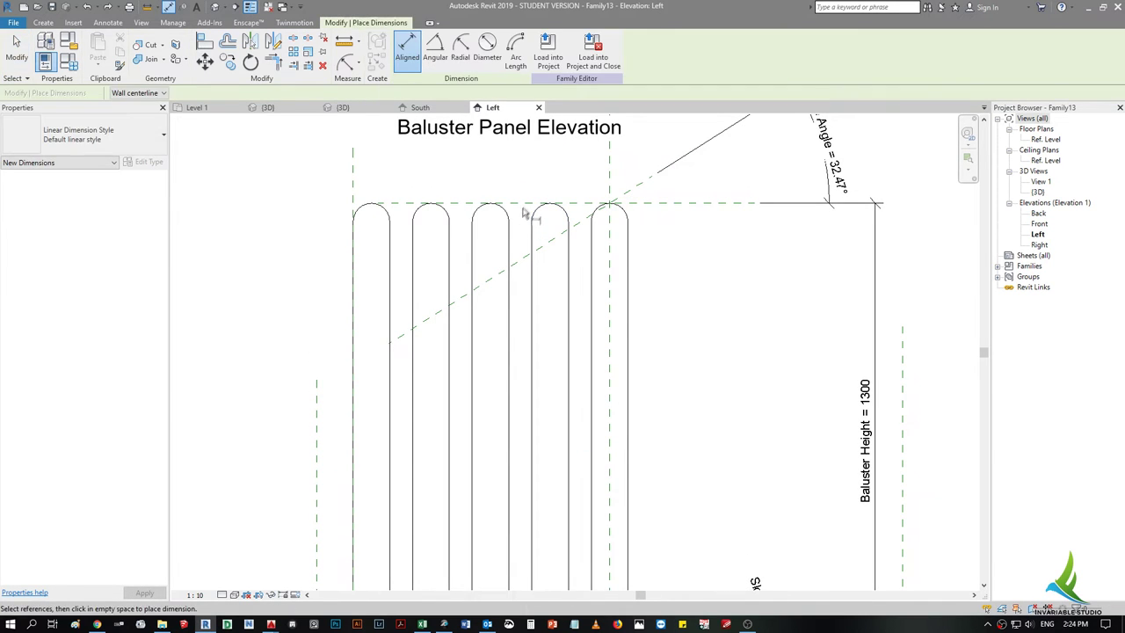
pyautogui.click(519, 229)
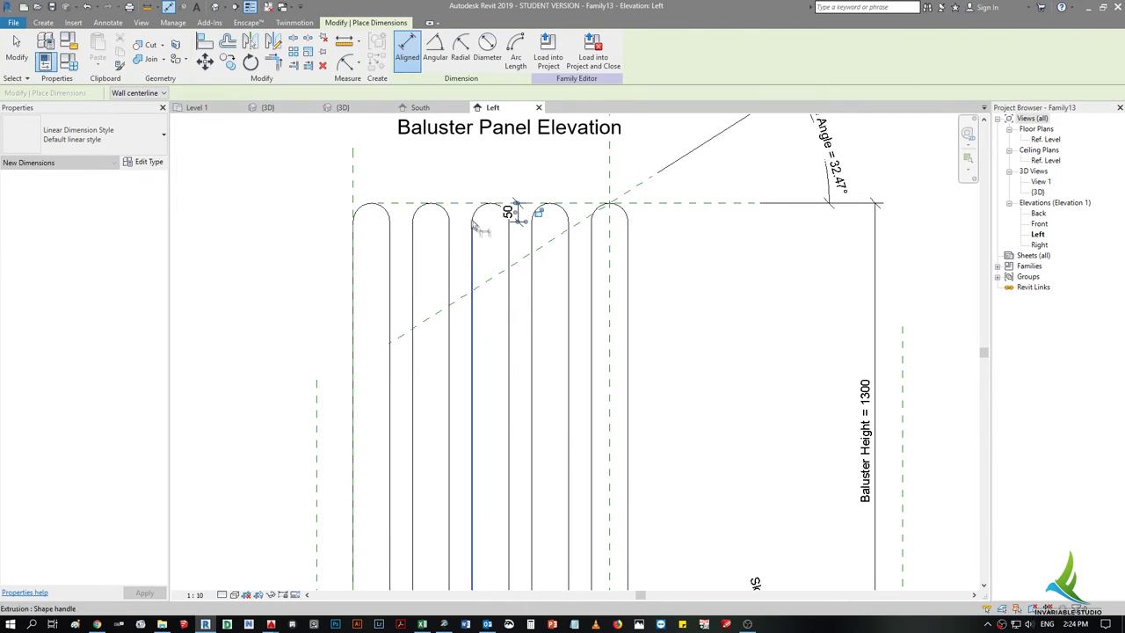
pyautogui.click(469, 224)
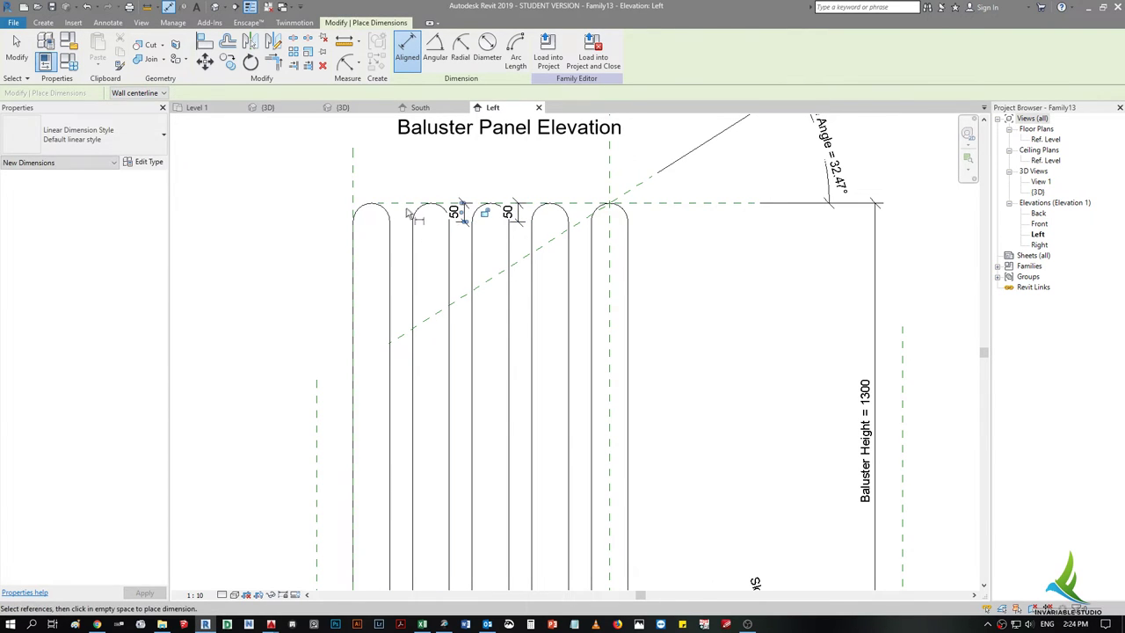
pyautogui.click(410, 226)
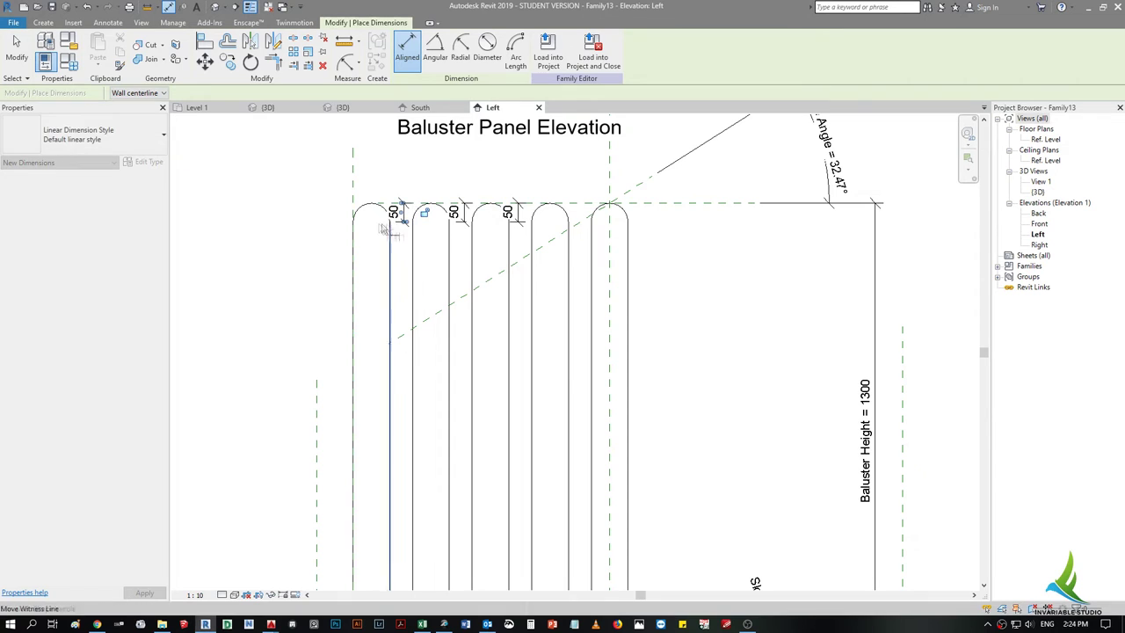
pyautogui.click(360, 226)
pyautogui.press('Escape')
pyautogui.press('Escape')
pyautogui.click(309, 170)
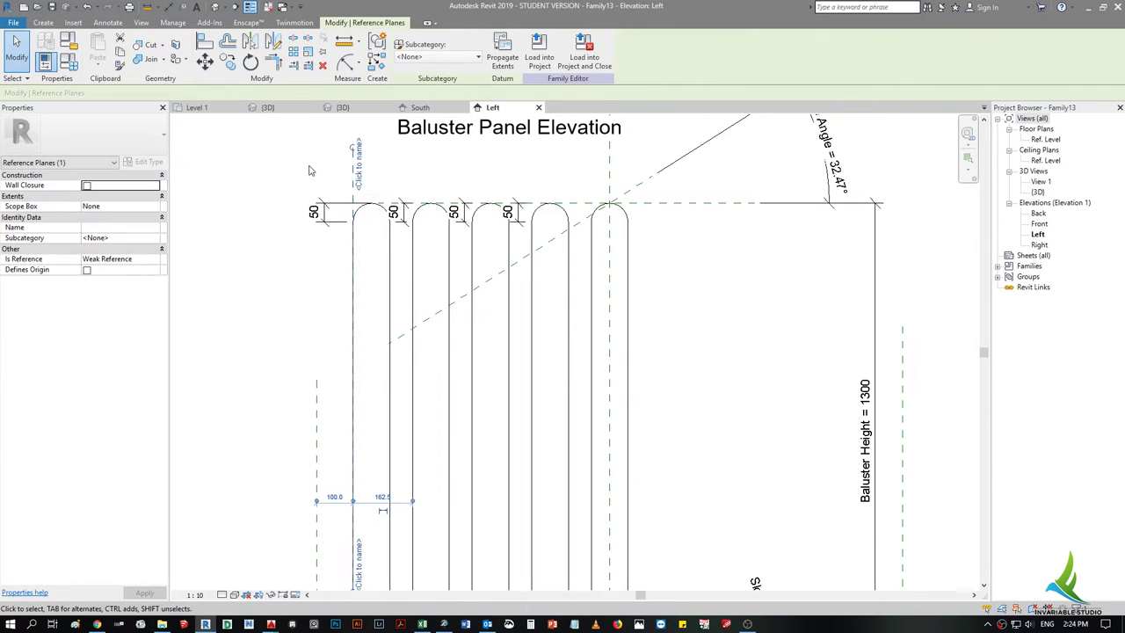
pyautogui.press('Escape')
pyautogui.scroll(-2, 380, 204)
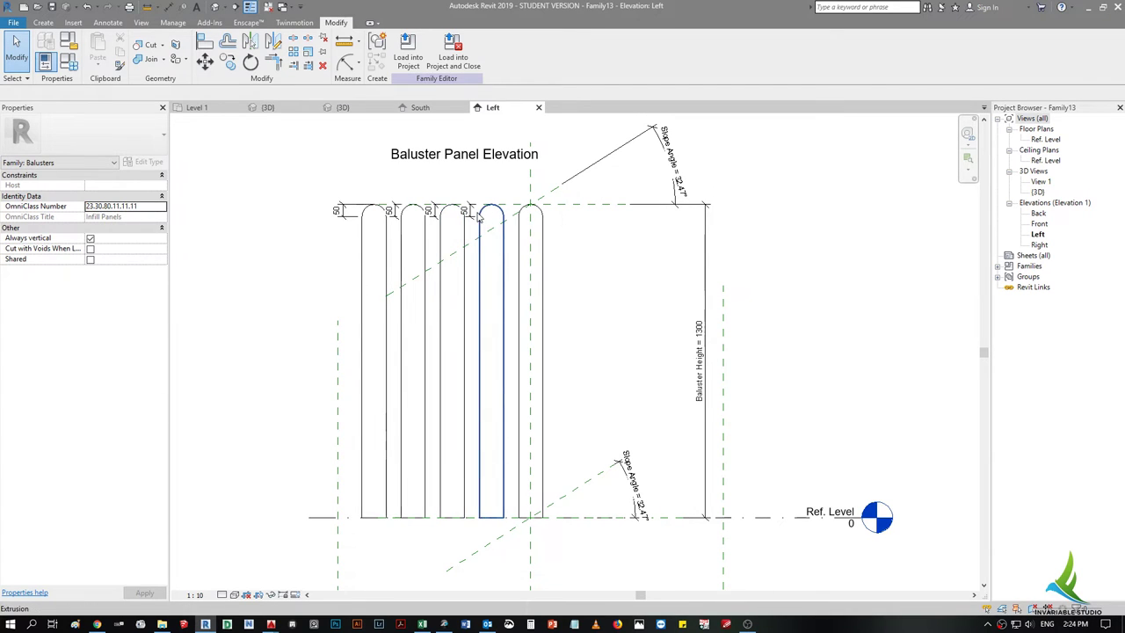
# - Lower the fourth and third balusters by 100 mm and 150 mm
pyautogui.click(479, 220)
pyautogui.click(433, 211)
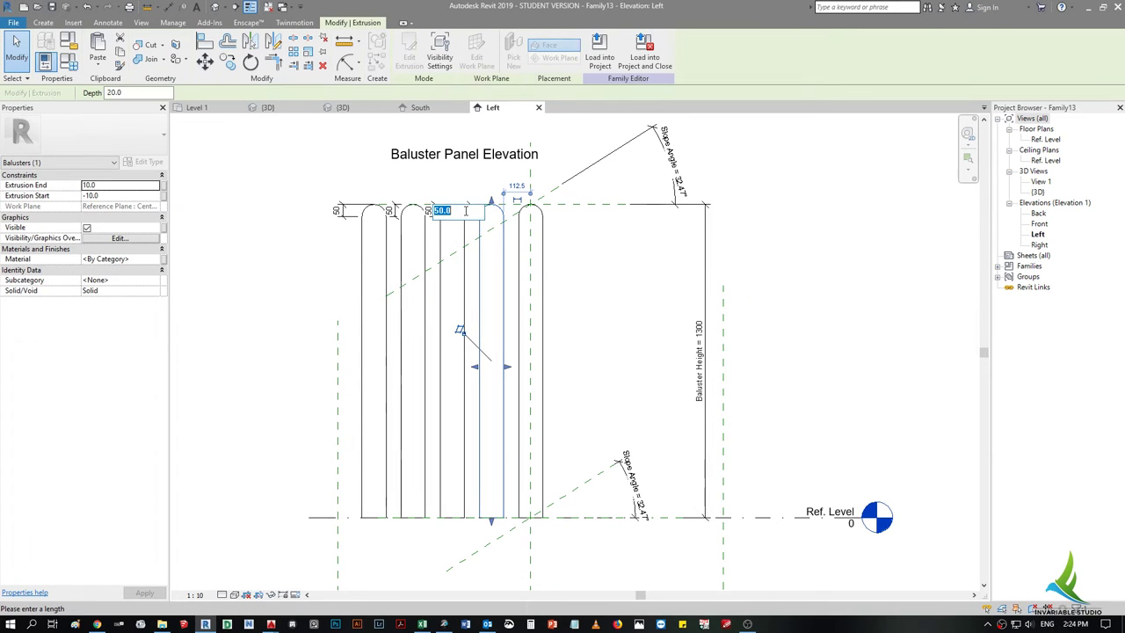
pyautogui.write('1')
pyautogui.press('Return')
pyautogui.click(452, 263)
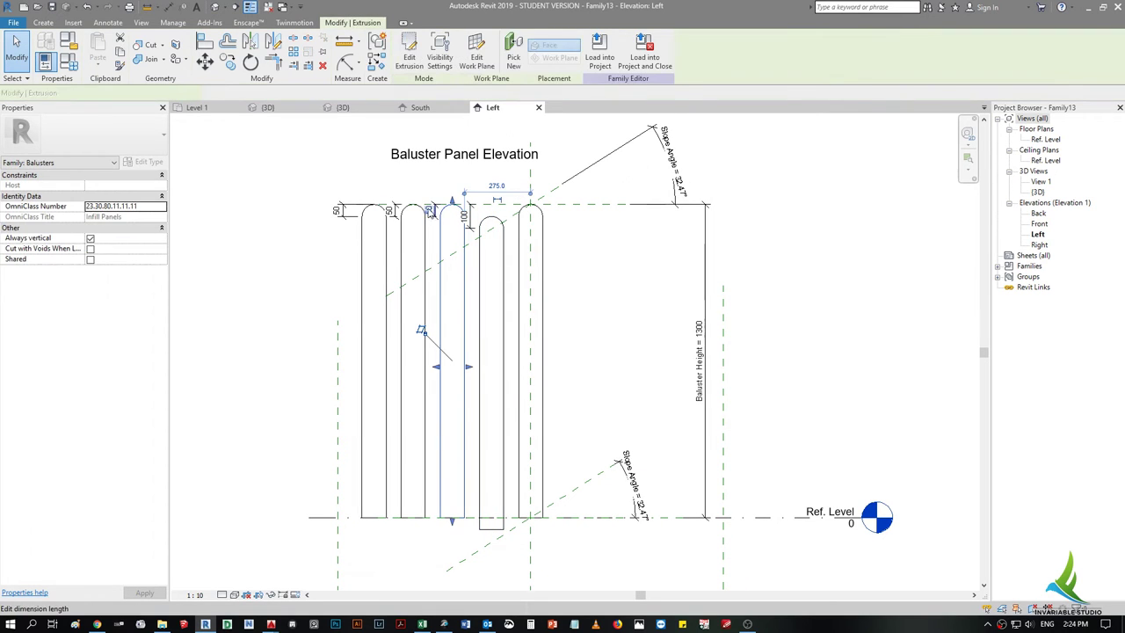
pyautogui.click(407, 211)
pyautogui.press('Return')
# - Lower the second and leftmost balusters by 200 mm and 250 mm
pyautogui.click(413, 263)
pyautogui.click(392, 211)
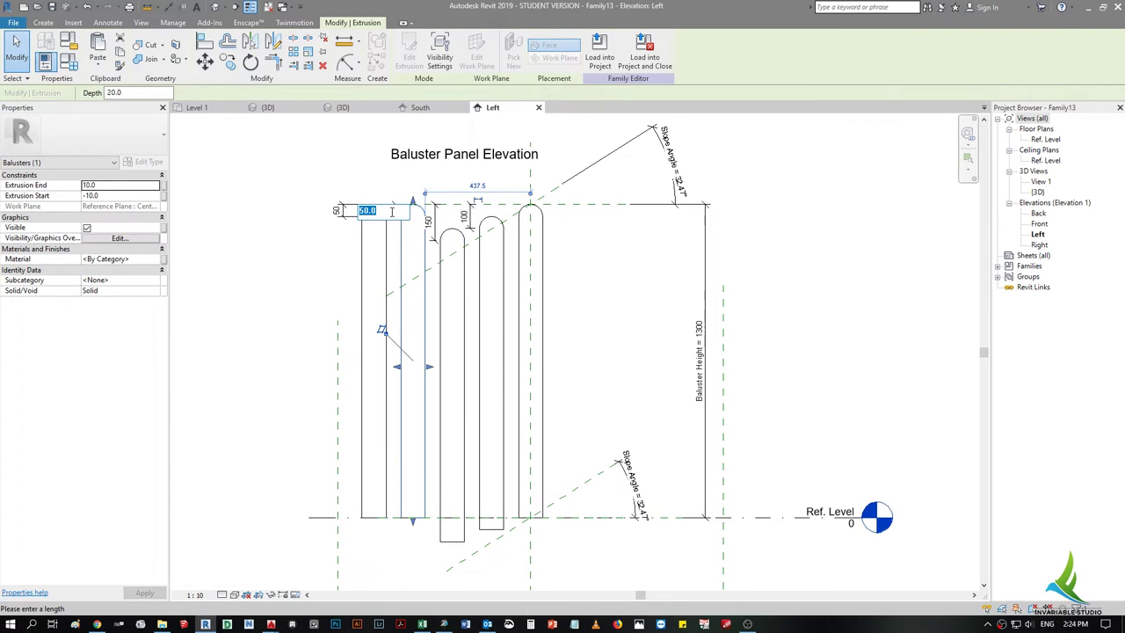
pyautogui.press('Return')
pyautogui.click(369, 251)
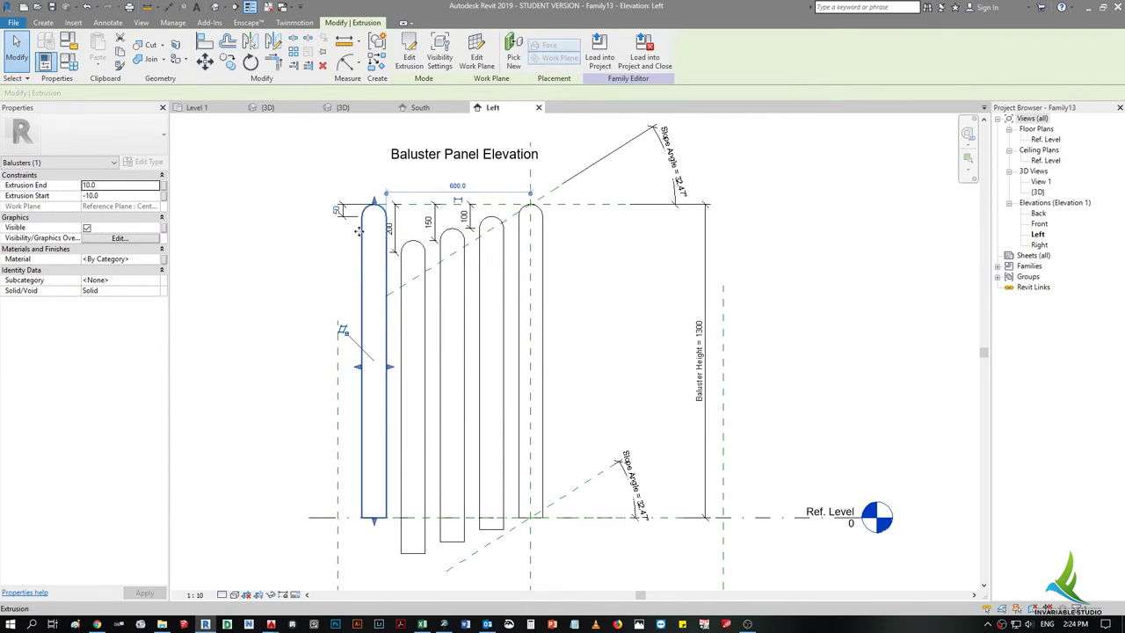
pyautogui.click(339, 212)
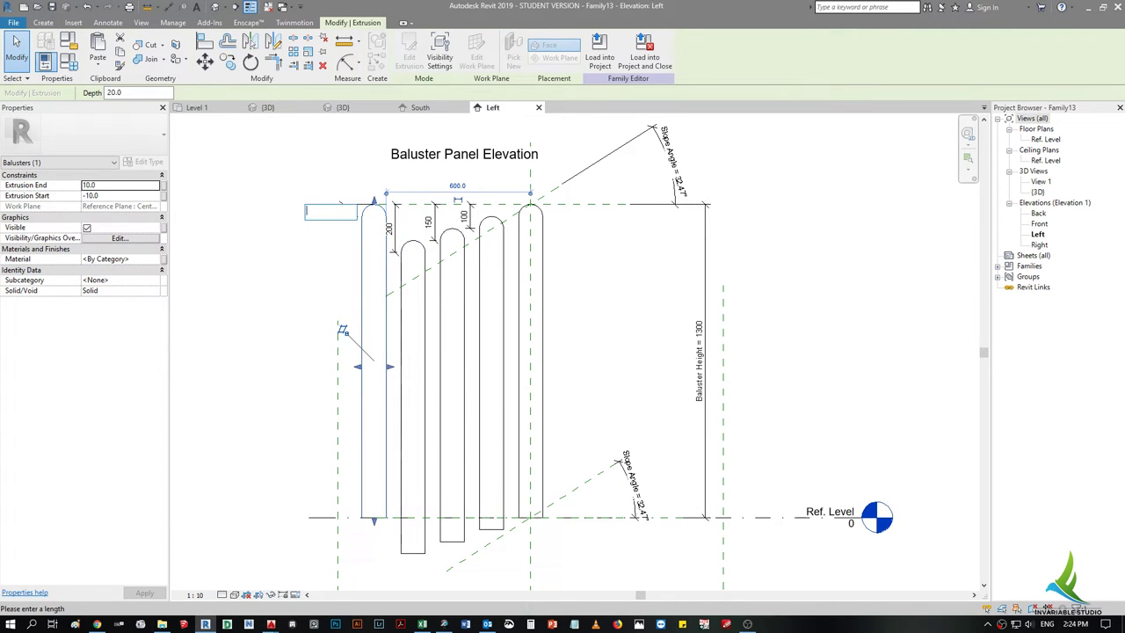
pyautogui.write('25')
pyautogui.press('Return')
pyautogui.click(457, 367)
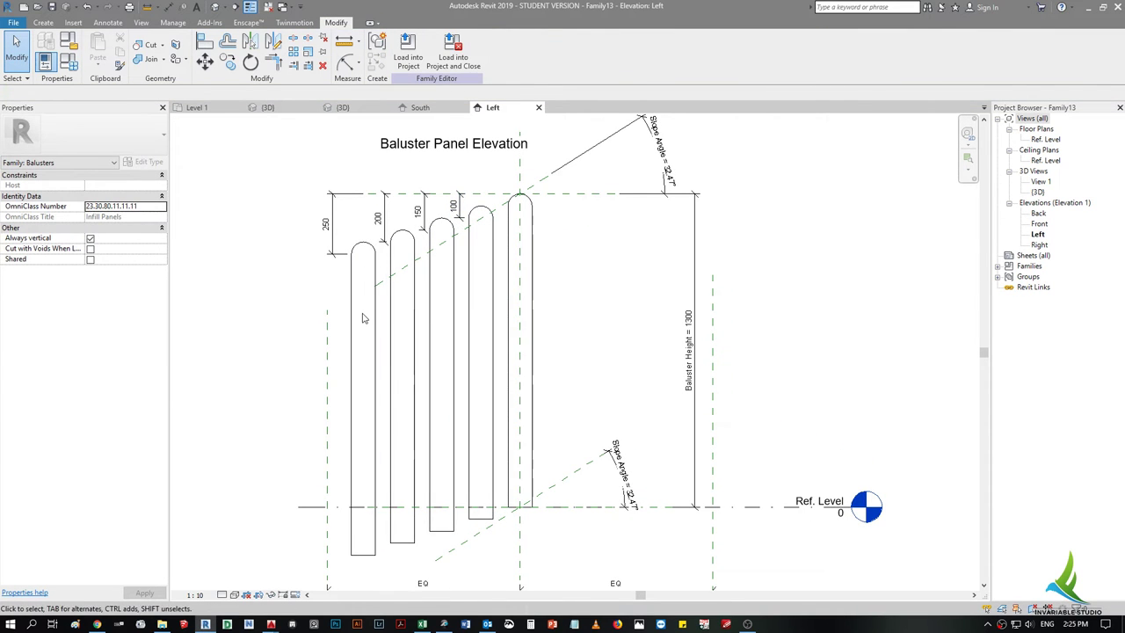
# - Align the four short balusters' bottoms to the Ref. Level using Multiple Alignment
pyautogui.press('l')
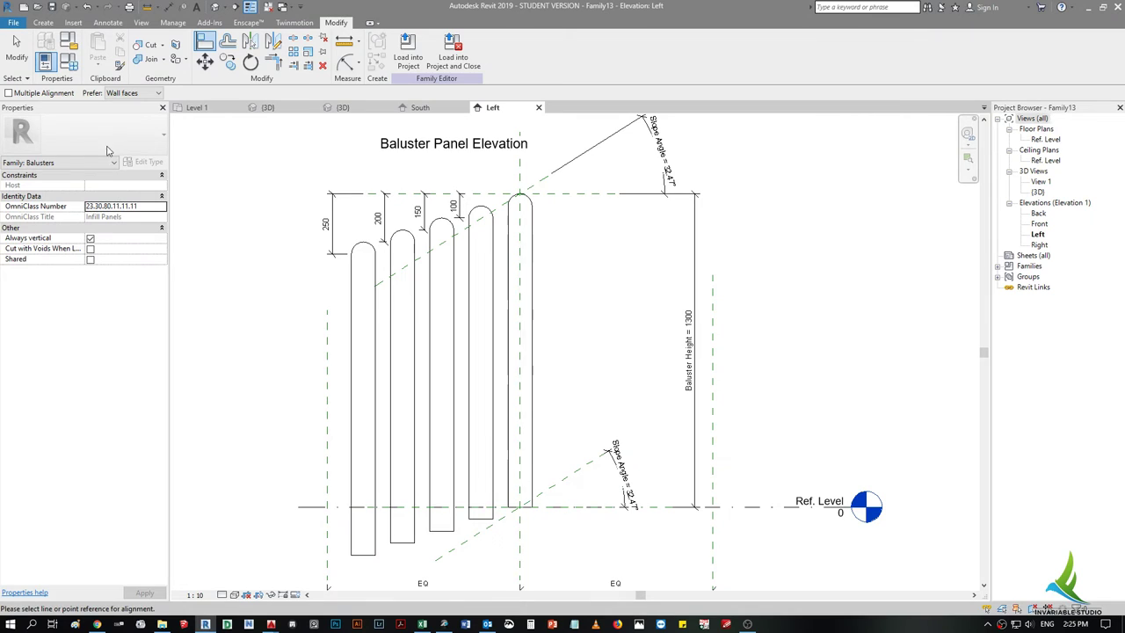
pyautogui.click(9, 93)
pyautogui.click(547, 508)
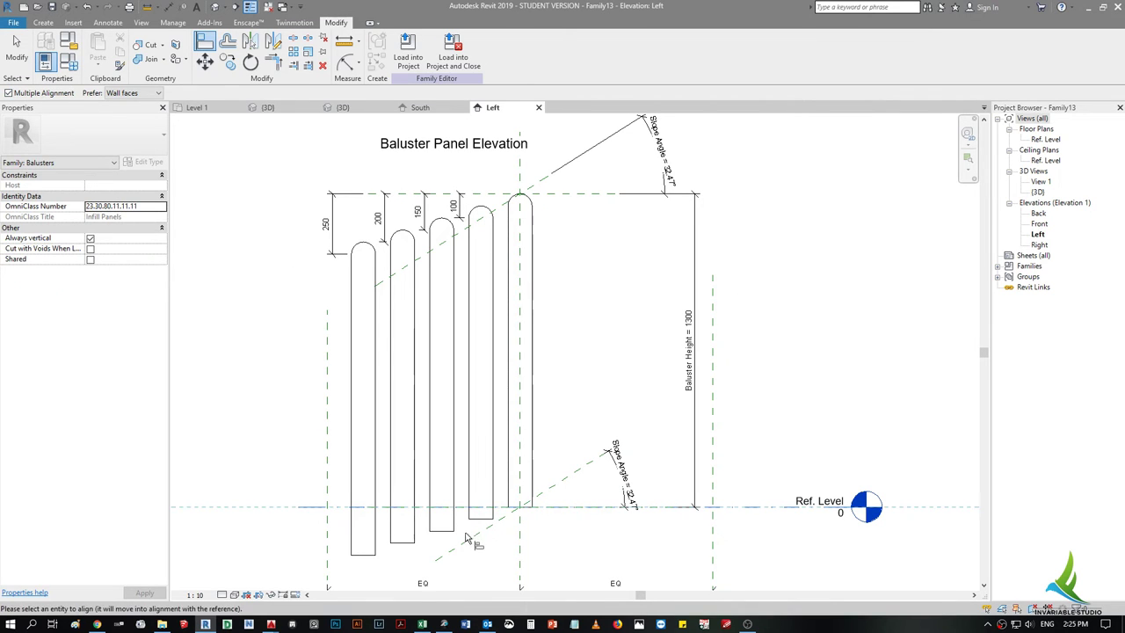
pyautogui.click(490, 520)
pyautogui.click(447, 531)
pyautogui.click(407, 542)
pyautogui.click(367, 555)
pyautogui.press('Escape')
pyautogui.press('Escape')
# - Delete the stepped height dimensions above the balusters
pyautogui.moveTo(302, 165); pyautogui.dragTo(347, 238, button='middle')
pyautogui.moveTo(347, 238); pyautogui.dragTo(540, 353)
pyautogui.press('Delete')
pyautogui.scroll(-2, 508, 326)
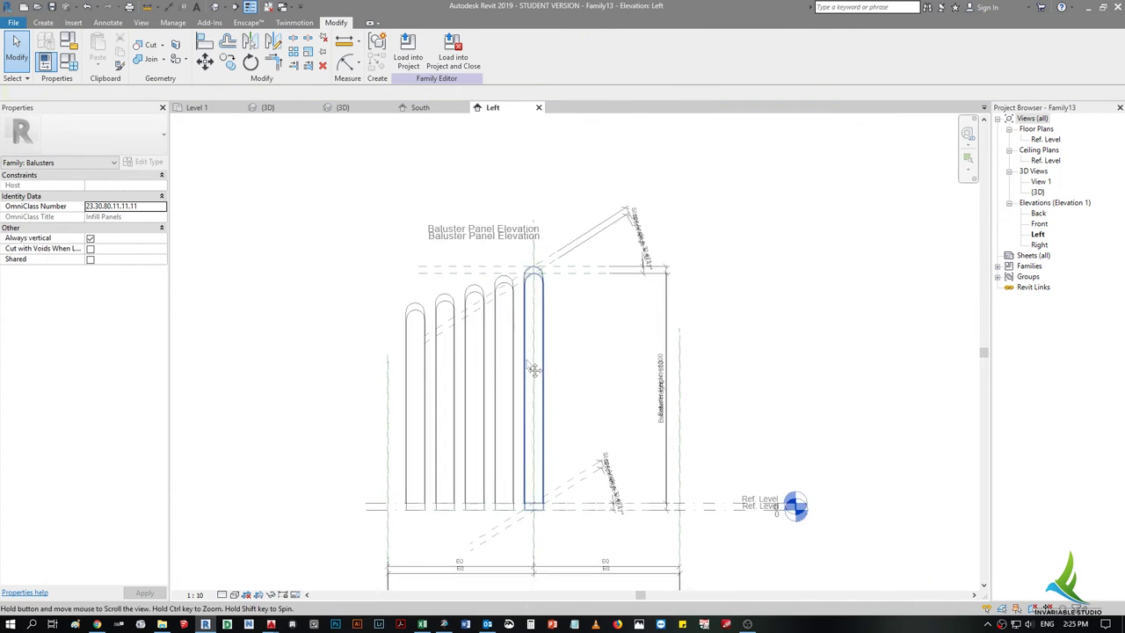
# - Mirror the four shorter balusters about the centre reference plane, giving nine boards
pyautogui.click(498, 334)
pyautogui.moveTo(500, 352); pyautogui.dragTo(421, 406)
pyautogui.press('Escape')
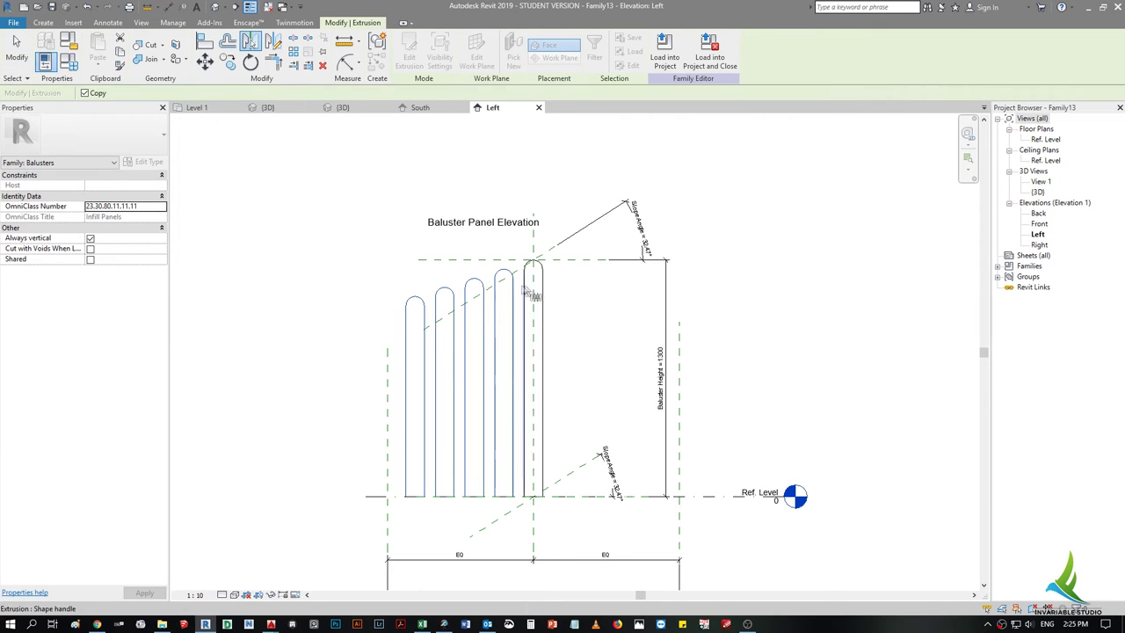
pyautogui.click(535, 303)
pyautogui.press('Escape')
pyautogui.moveTo(569, 258); pyautogui.dragTo(607, 304, button='middle')
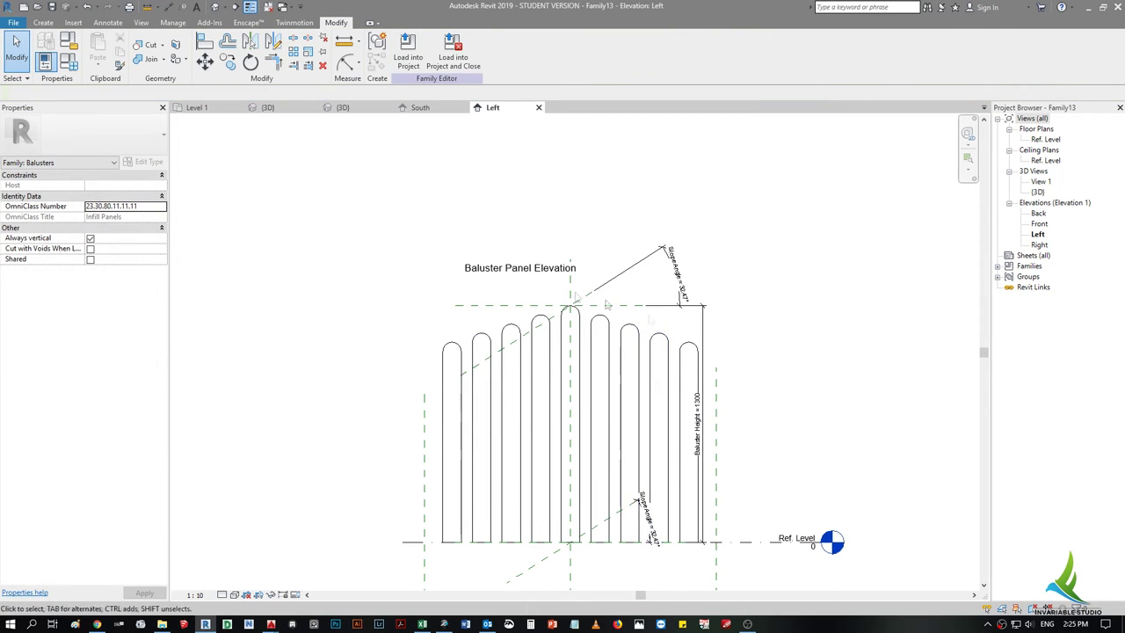
pyautogui.scroll(-2, 439, 308)
pyautogui.scroll(4, 422, 378)
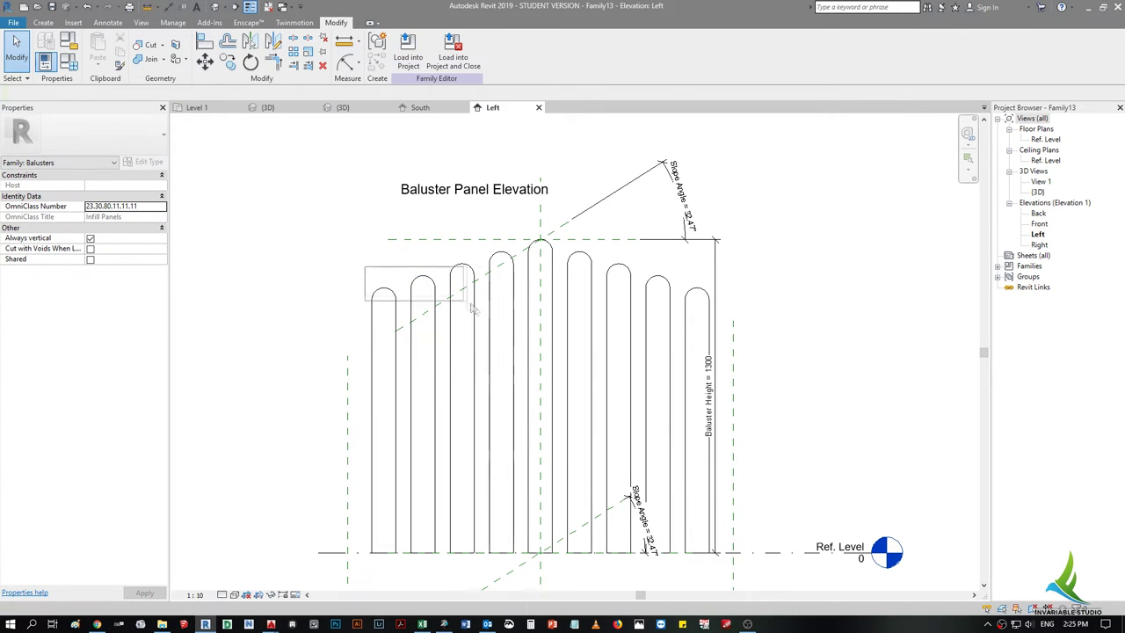
pyautogui.scroll(-2, 341, 227)
# - Select the whole drawing and filter the selection down to only the Balusters
pyautogui.moveTo(341, 227); pyautogui.dragTo(724, 490)
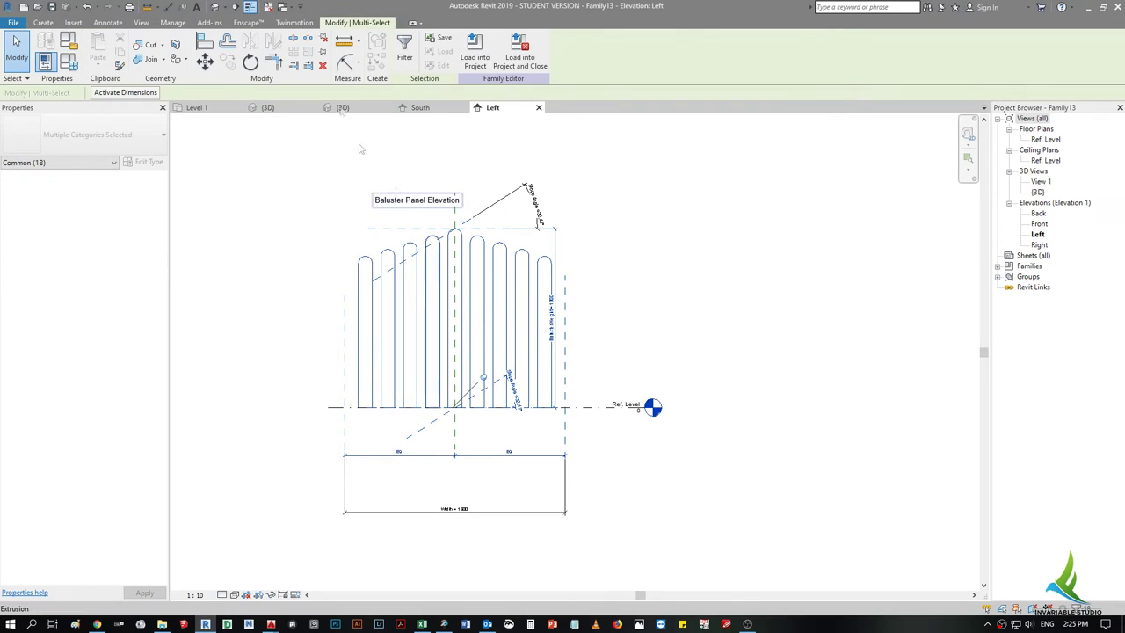
pyautogui.click(404, 51)
pyautogui.click(638, 256)
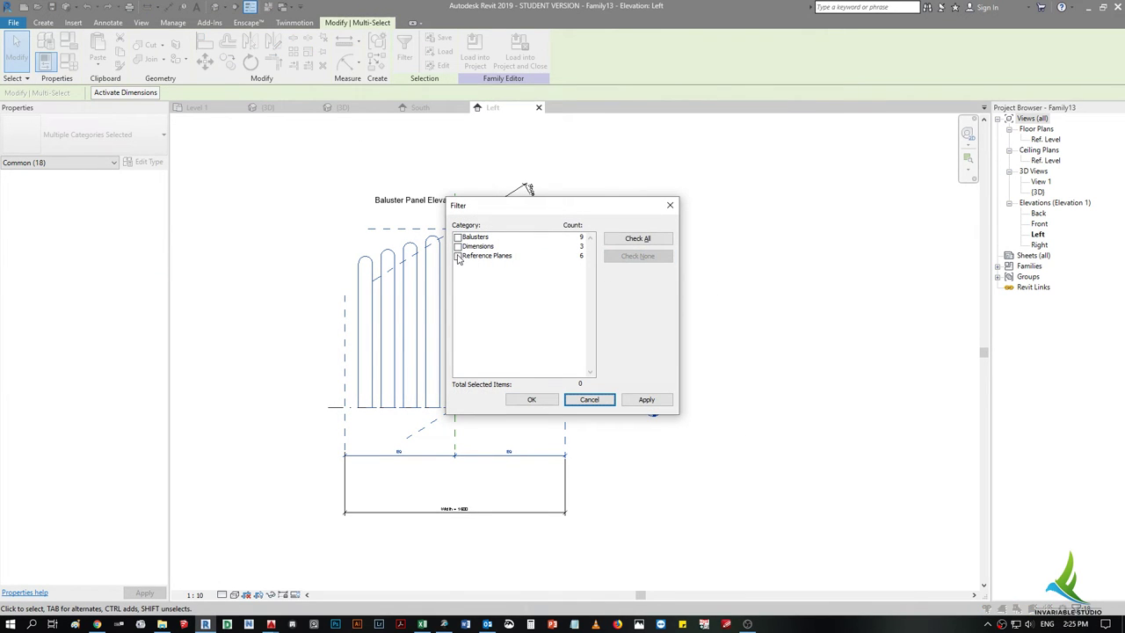
pyautogui.click(457, 237)
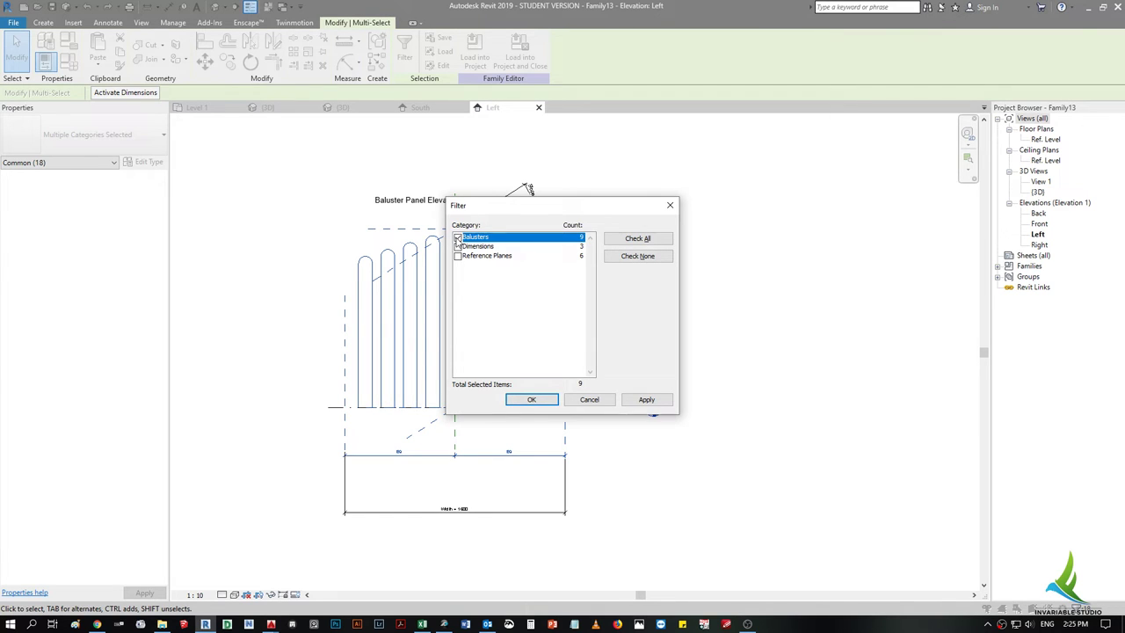
pyautogui.moveTo(501, 218); pyautogui.dragTo(626, 208)
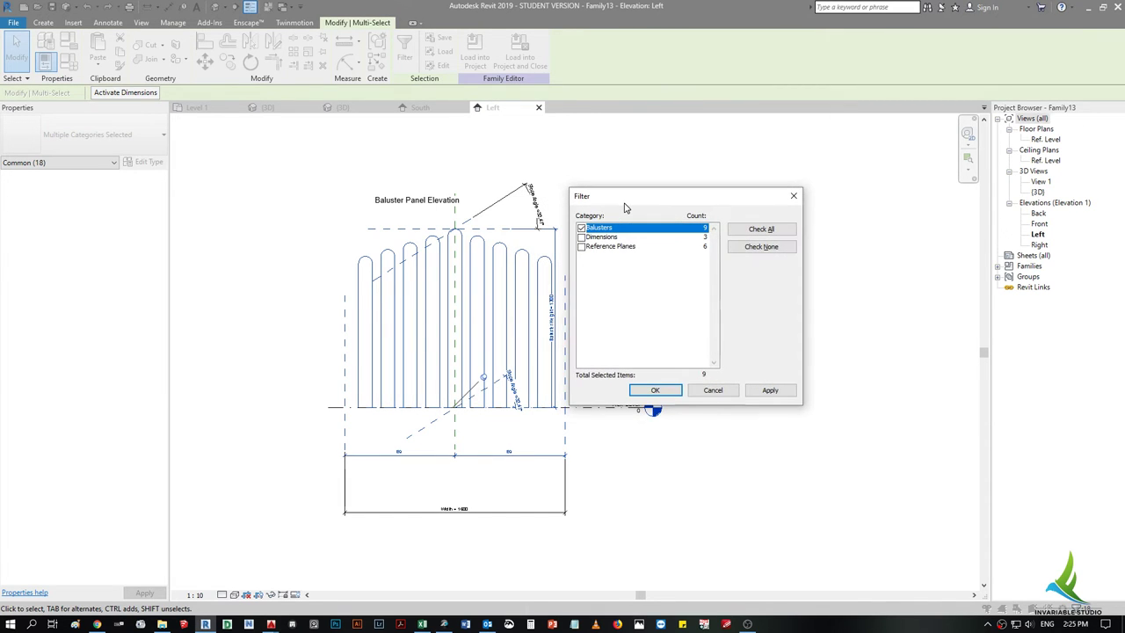
pyautogui.click(641, 390)
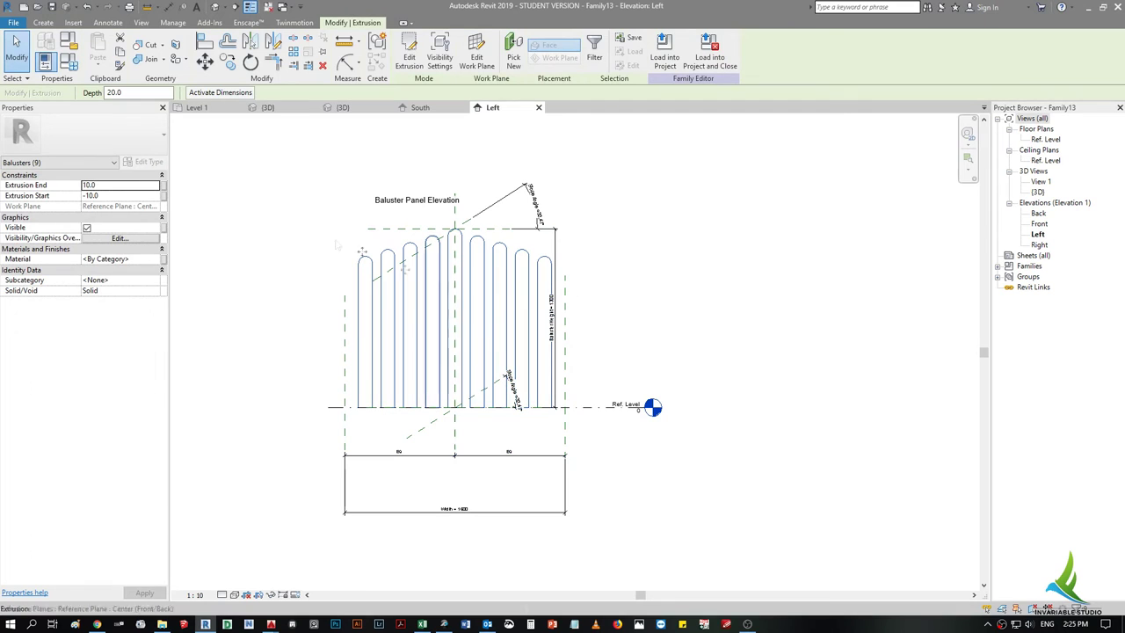
# - Assign the Cherry wood material to the nine selected balusters
pyautogui.click(162, 259)
pyautogui.write('wood')
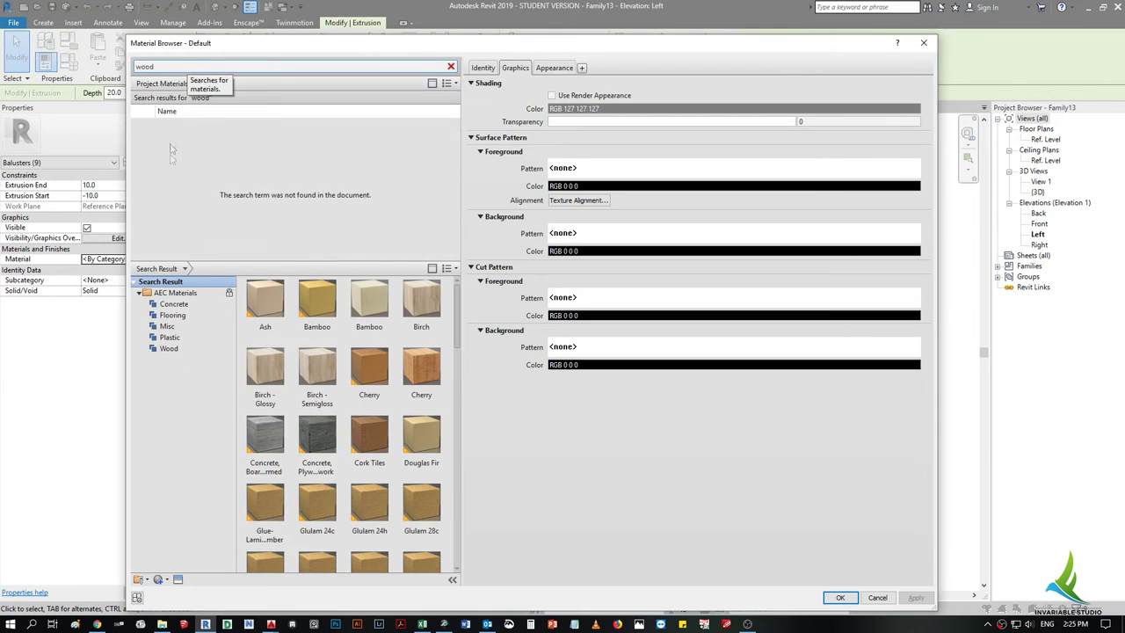
pyautogui.scroll(-3, 350, 463)
pyautogui.scroll(-3, 347, 463)
pyautogui.scroll(-3, 345, 463)
pyautogui.scroll(3, 339, 463)
pyautogui.scroll(-3, 340, 463)
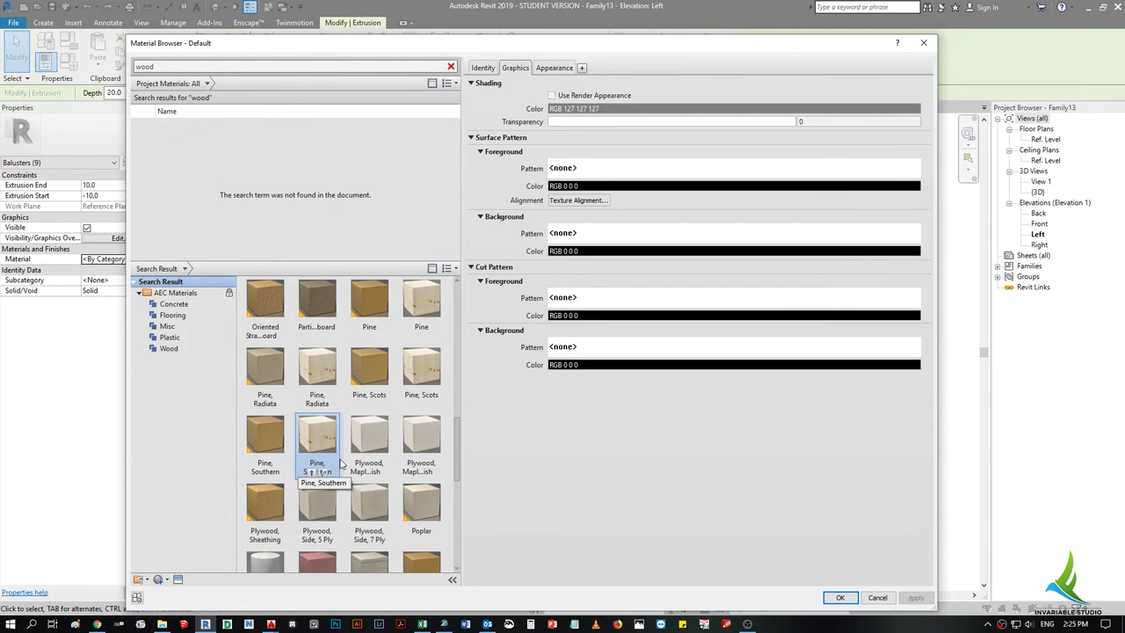
pyautogui.scroll(3, 359, 466)
pyautogui.scroll(-3, 371, 542)
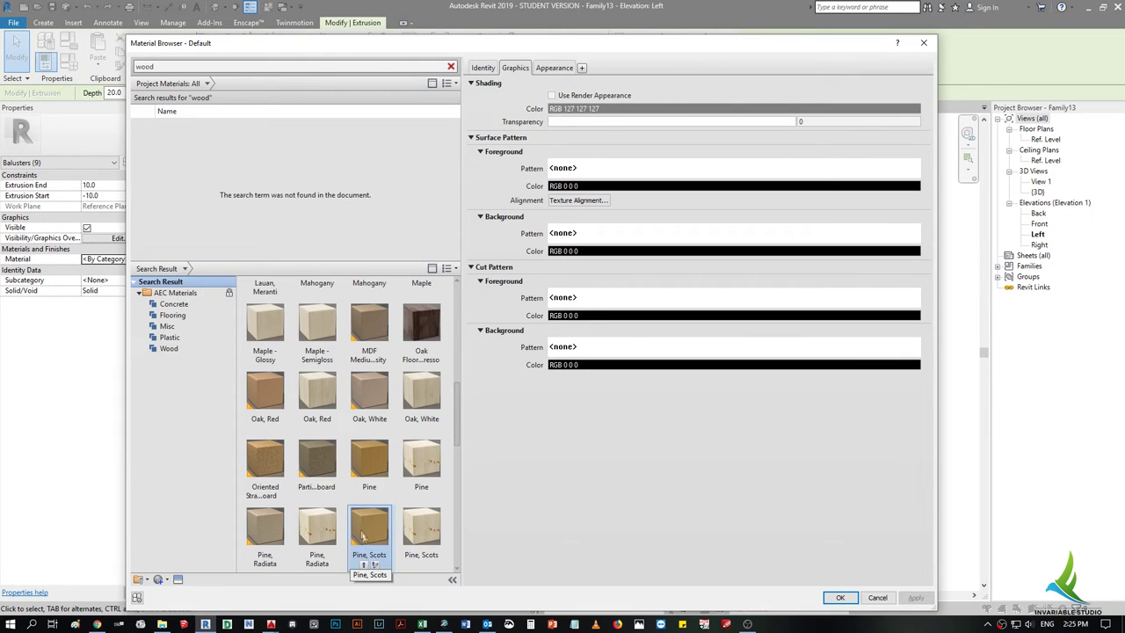
pyautogui.scroll(-3, 318, 528)
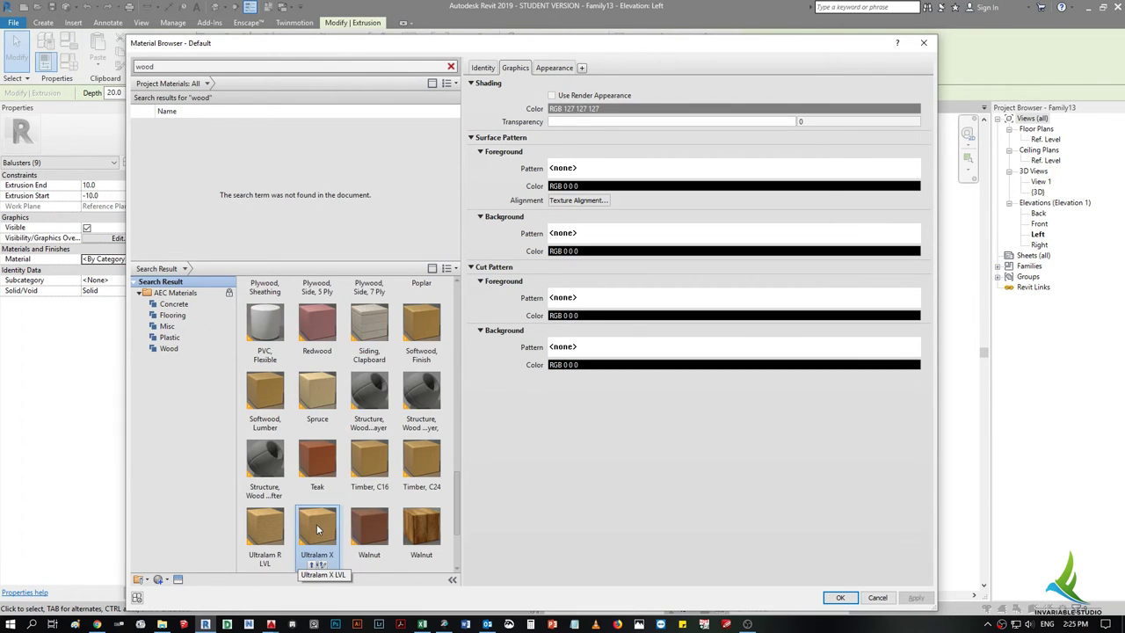
pyautogui.scroll(-2, 321, 479)
pyautogui.scroll(3, 341, 491)
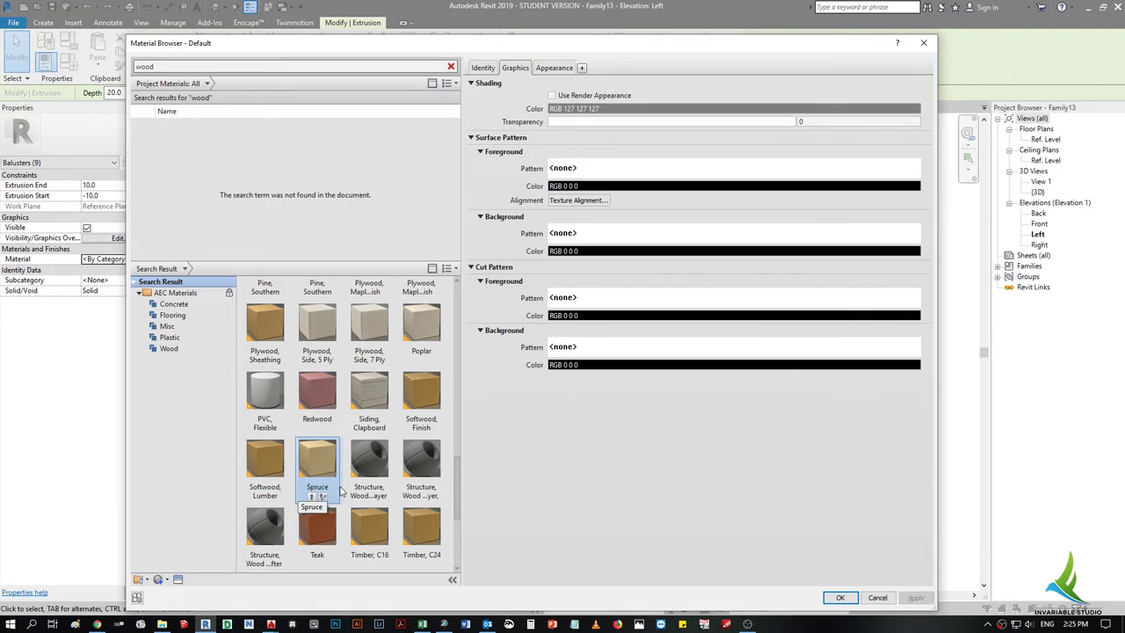
pyautogui.scroll(2, 303, 495)
pyautogui.scroll(-3, 303, 514)
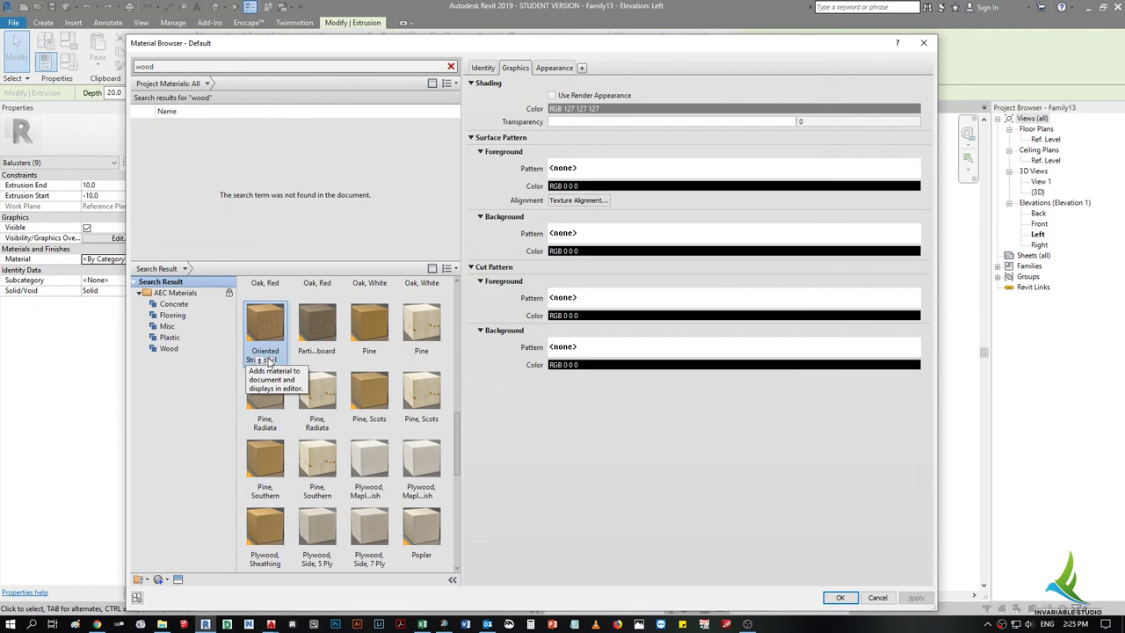
pyautogui.scroll(5, 269, 360)
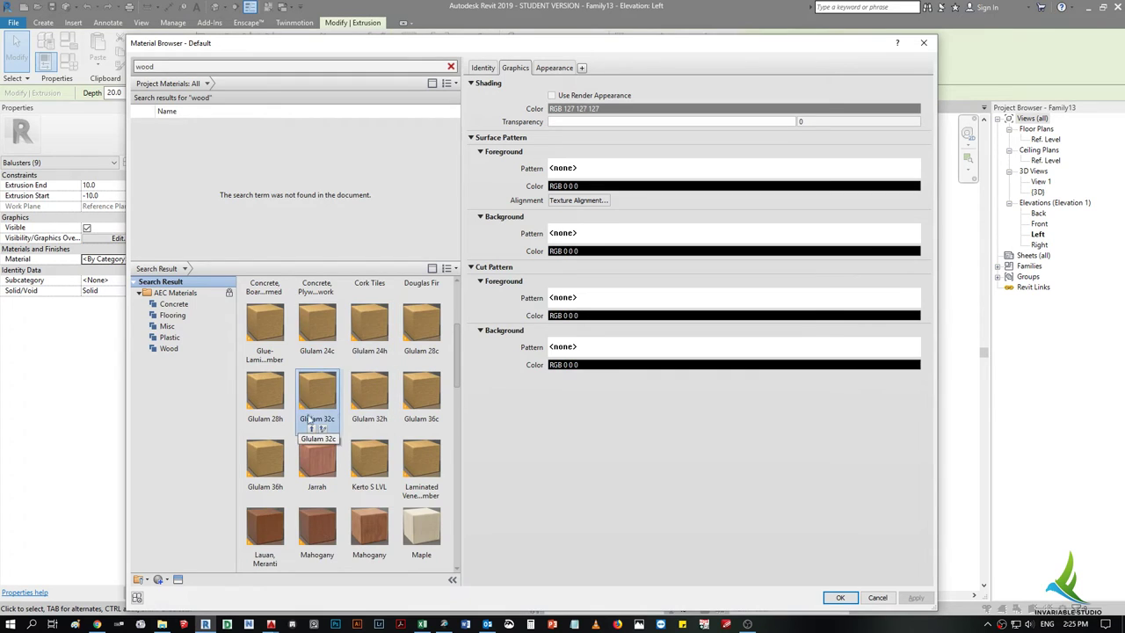
pyautogui.scroll(3, 309, 422)
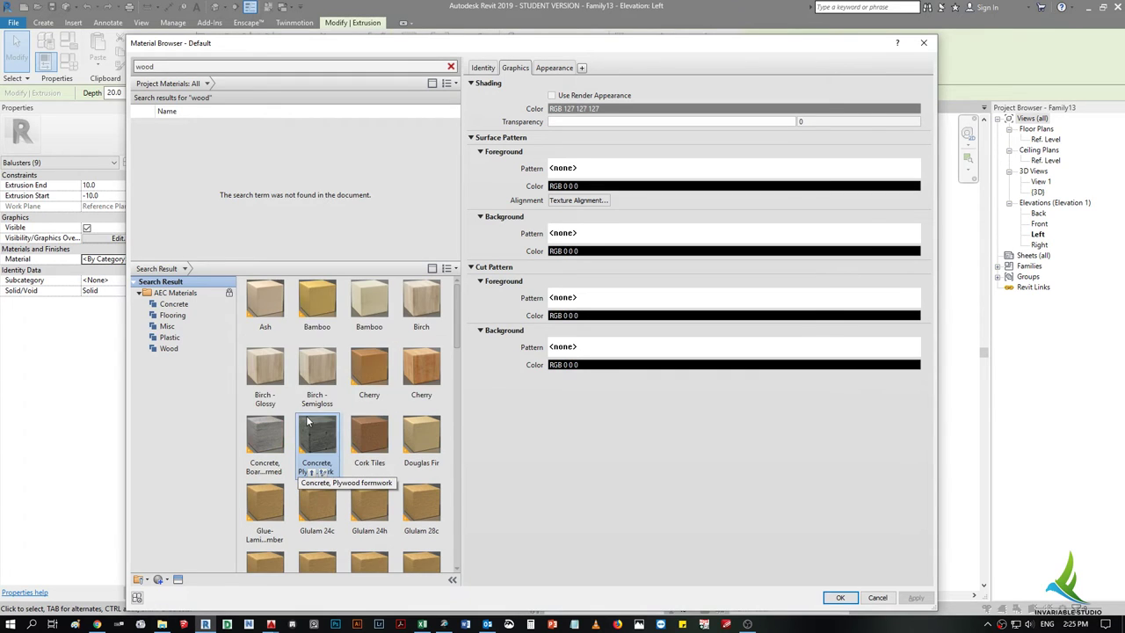
pyautogui.click(368, 405)
pyautogui.click(417, 406)
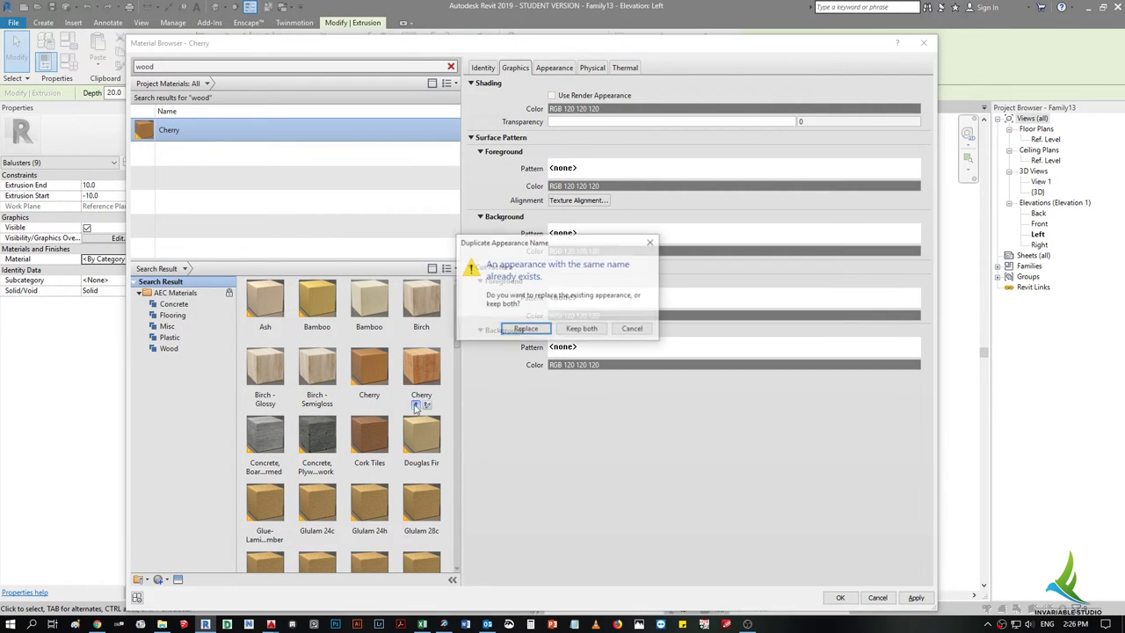
pyautogui.press('Return')
pyautogui.press('Return')
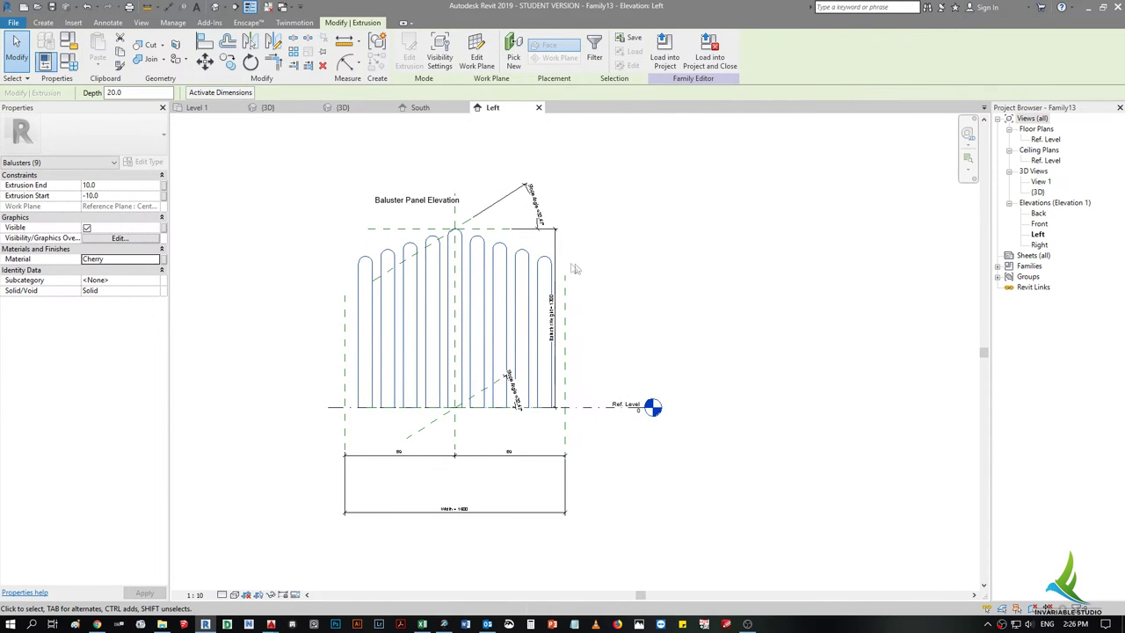
# - Save the family as 'Busltor Panel' in the T_11 folder, with File Save Options showing
pyautogui.hotkey('ctrl', 's')
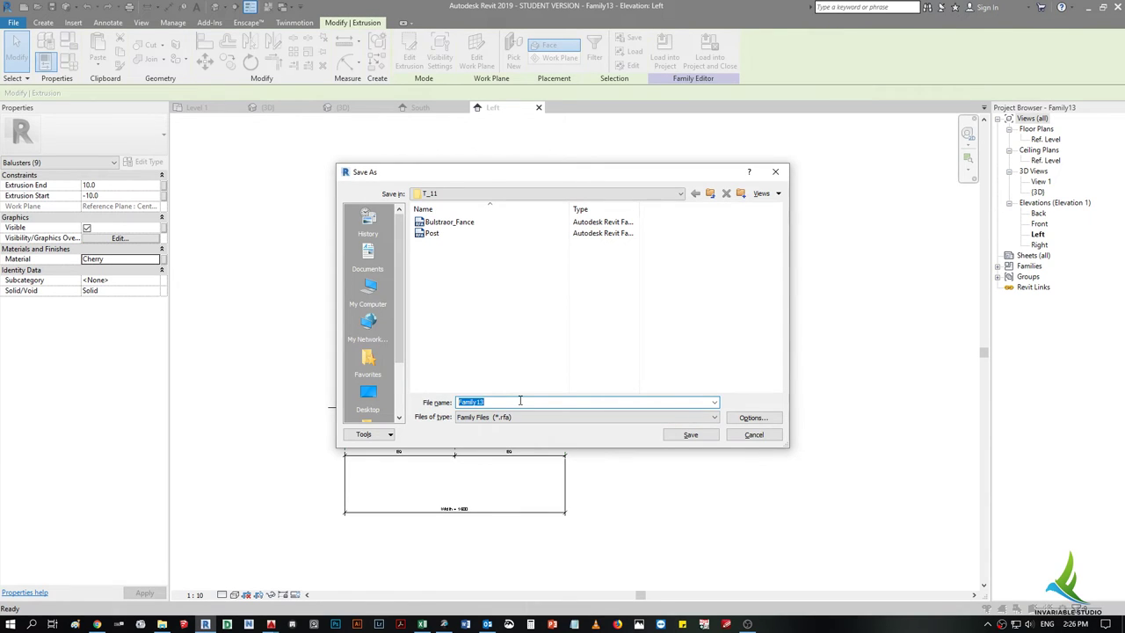
pyautogui.write('Bustlor Panel')
pyautogui.click(752, 417)
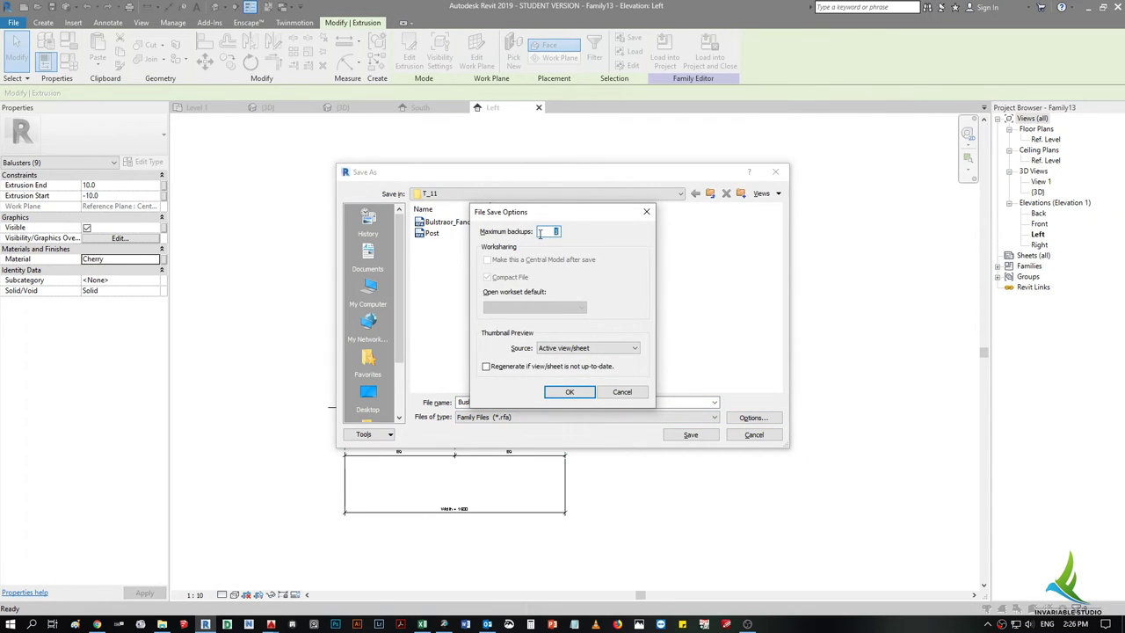
pyautogui.moveTo(557, 221); pyautogui.dragTo(602, 248)
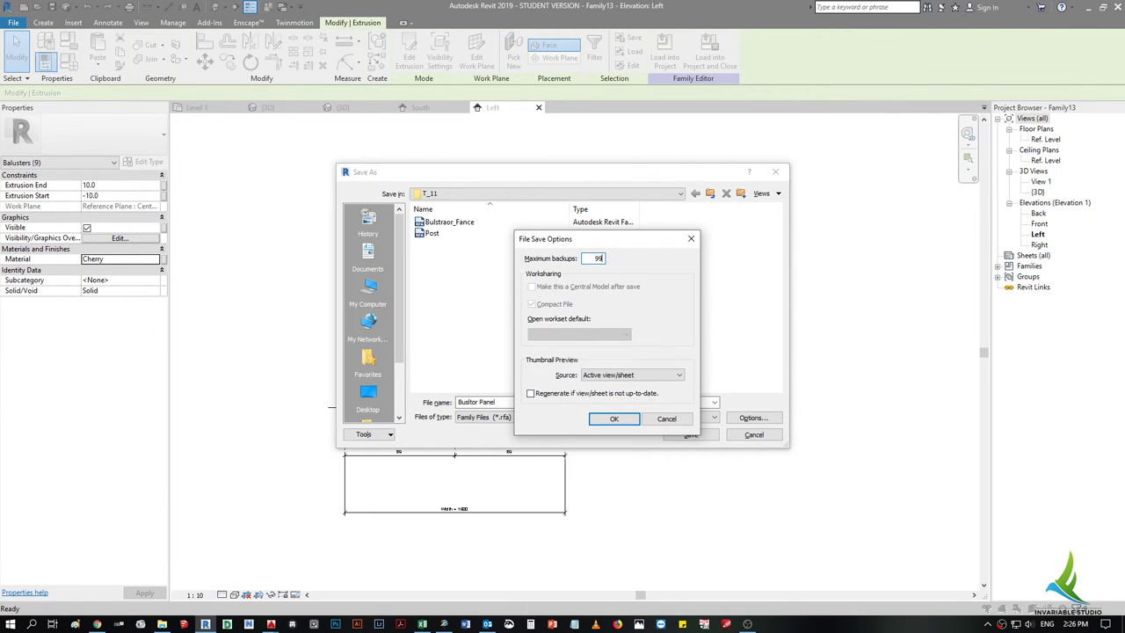
# - Save the arched panel family as 'Busltor Panel', load it into Project4, and view the fence in 3D
pyautogui.click(613, 421)
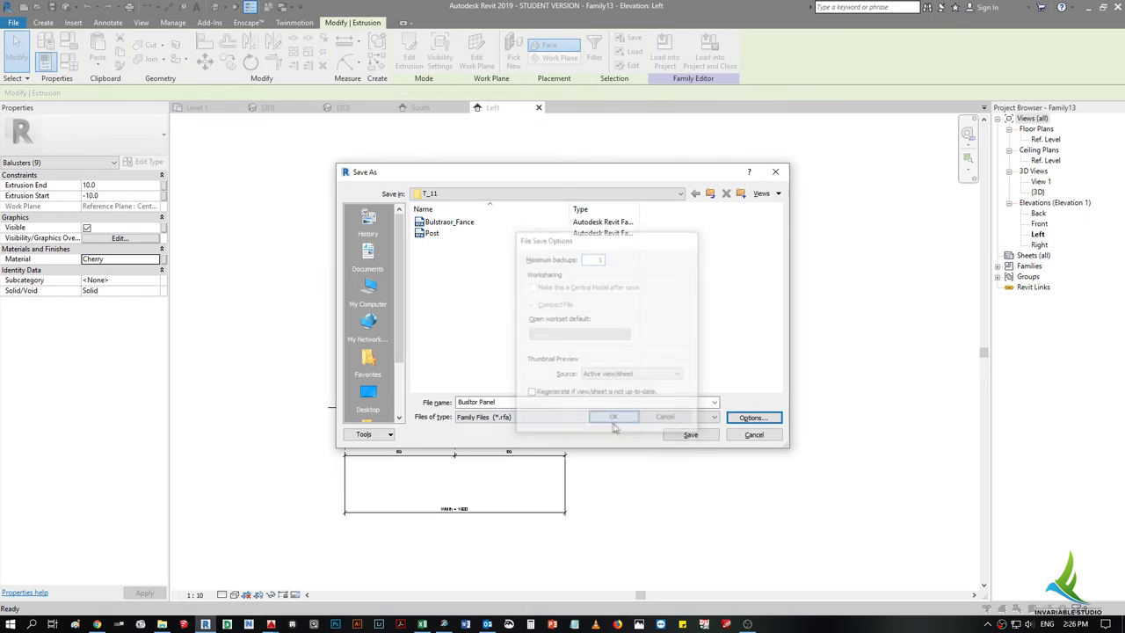
pyautogui.click(691, 436)
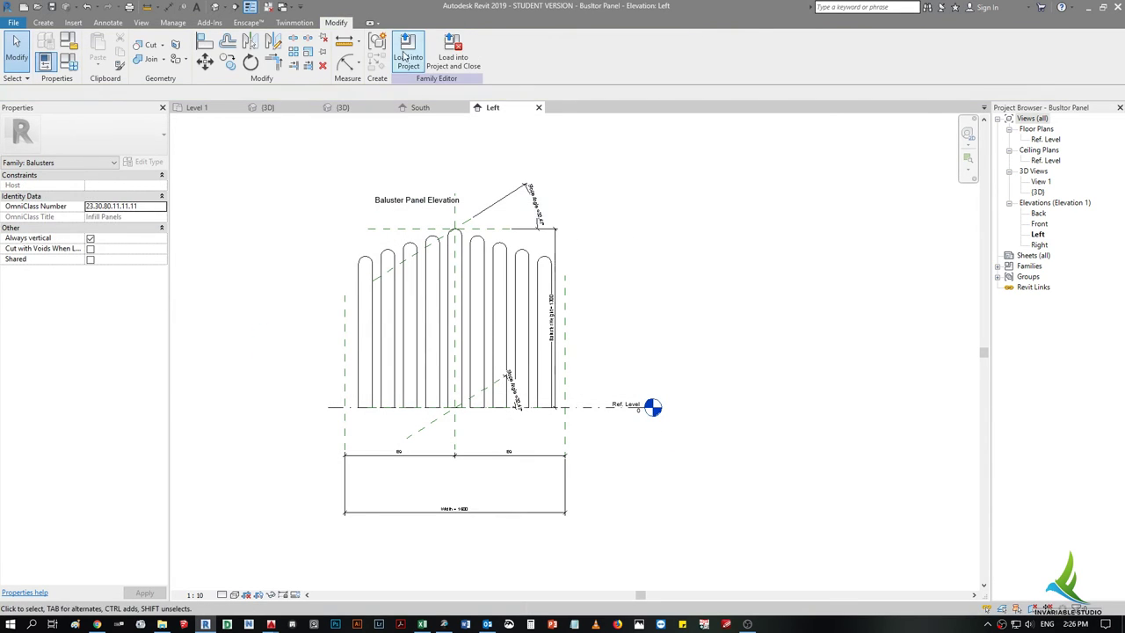
pyautogui.click(405, 56)
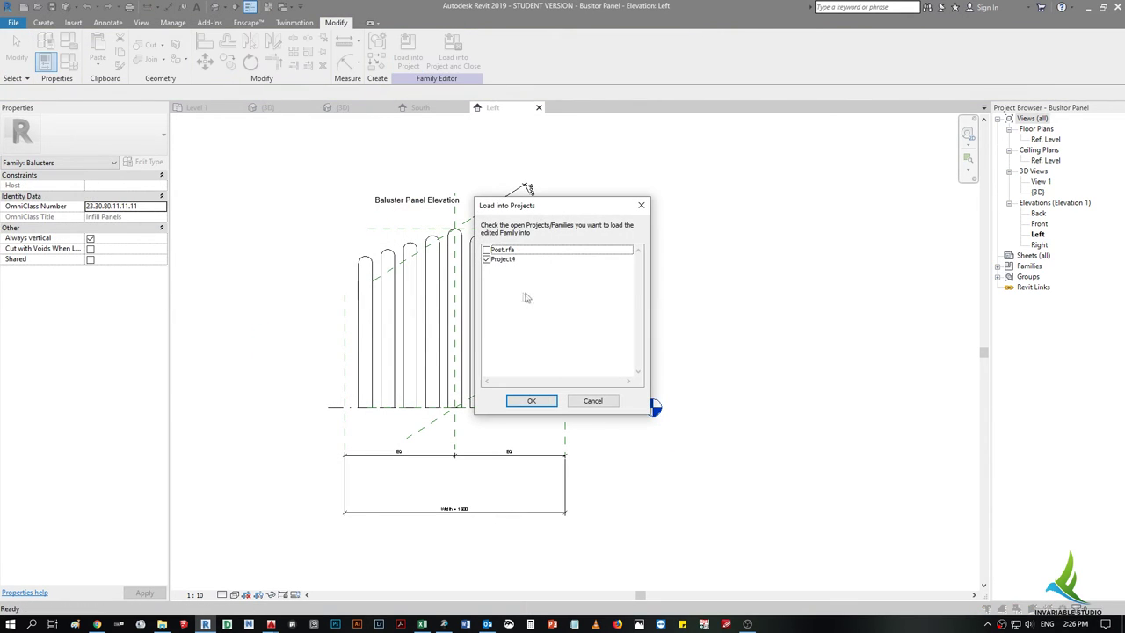
pyautogui.click(550, 403)
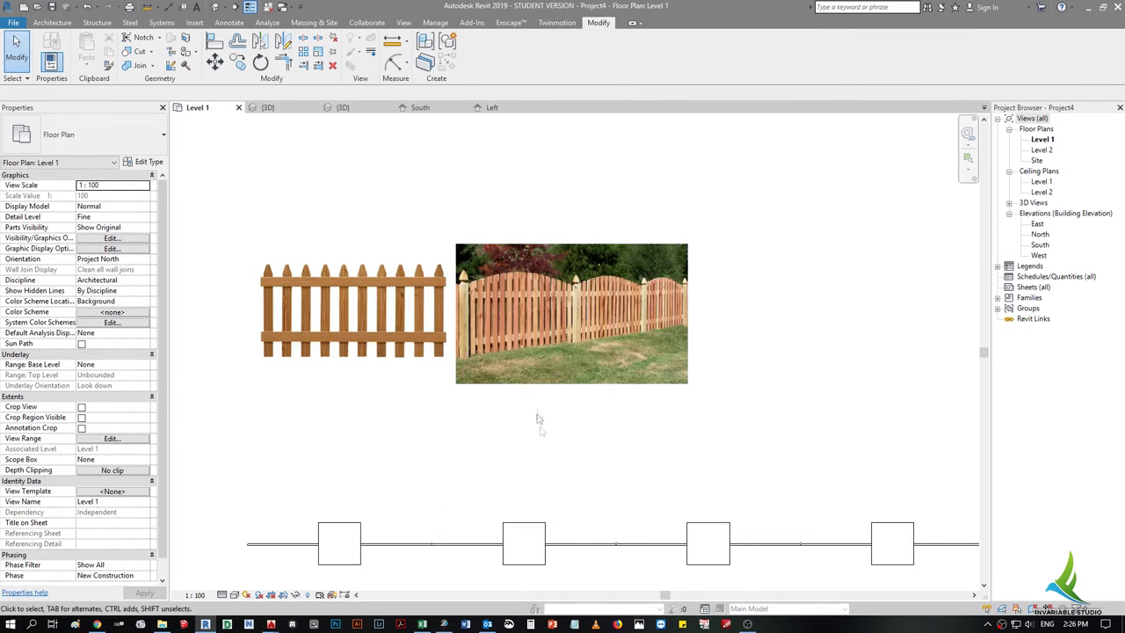
pyautogui.click(339, 113)
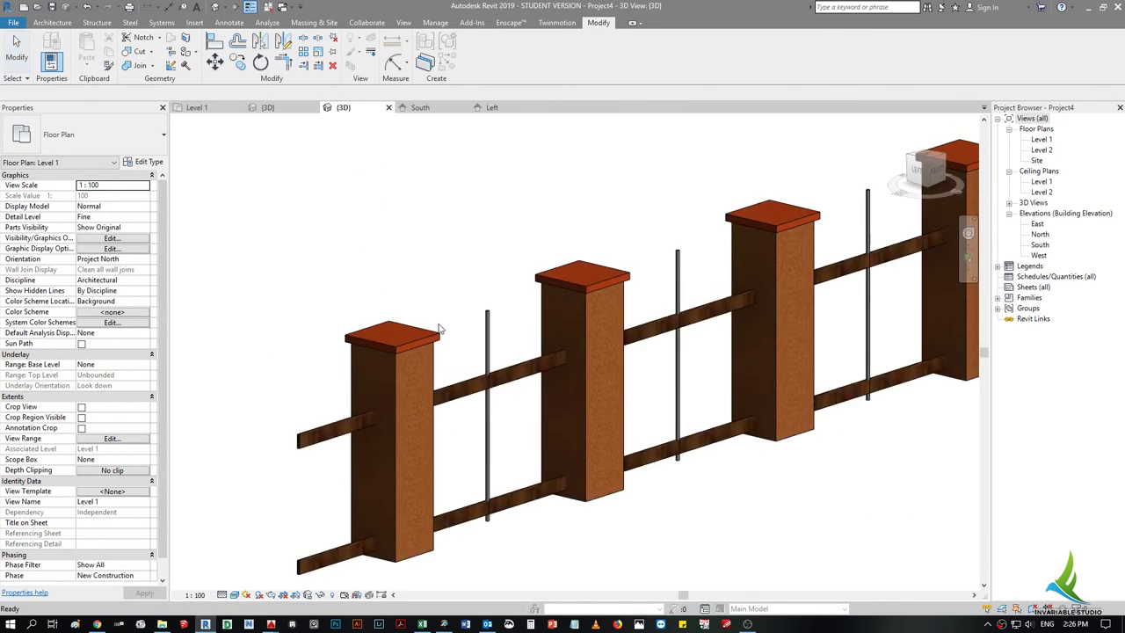
# - Open the Baluster Placement settings of the fence railing's type
pyautogui.scroll(-3, 421, 340)
pyautogui.click(421, 369)
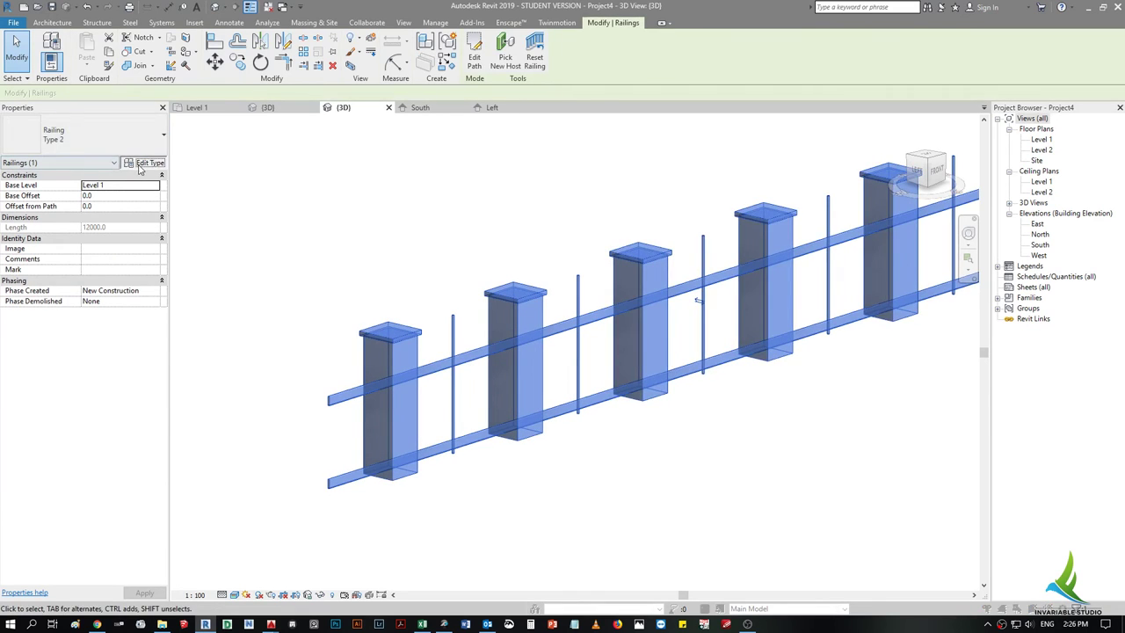
pyautogui.click(141, 164)
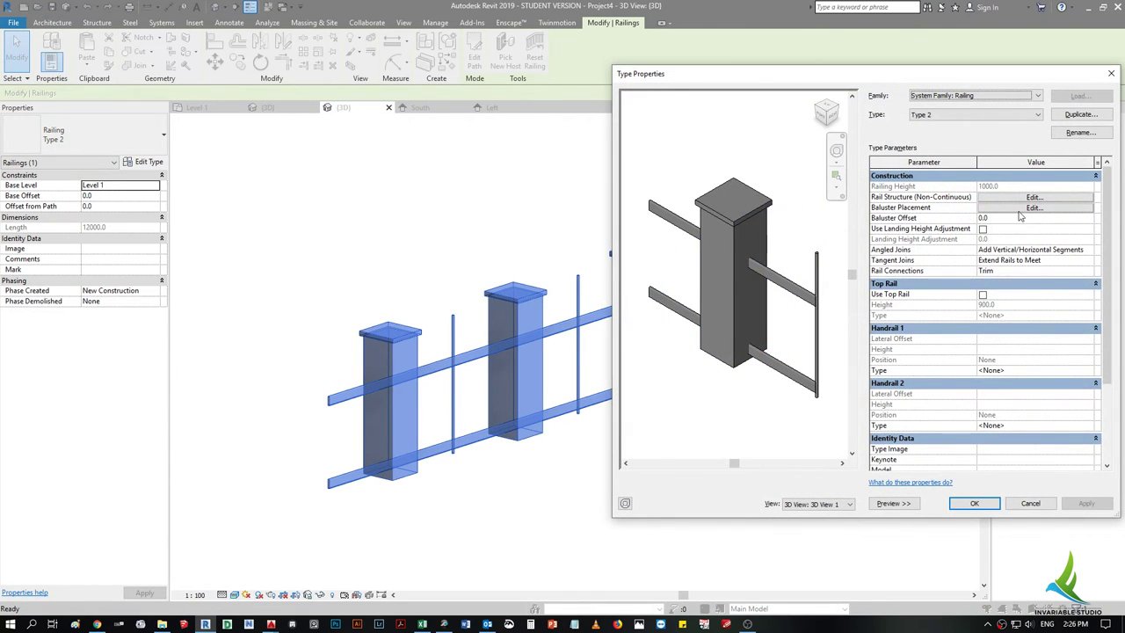
pyautogui.click(1024, 208)
# - Set the second regular baluster family to Busltor Panel, preview it, and confirm both dialogs
pyautogui.click(910, 156)
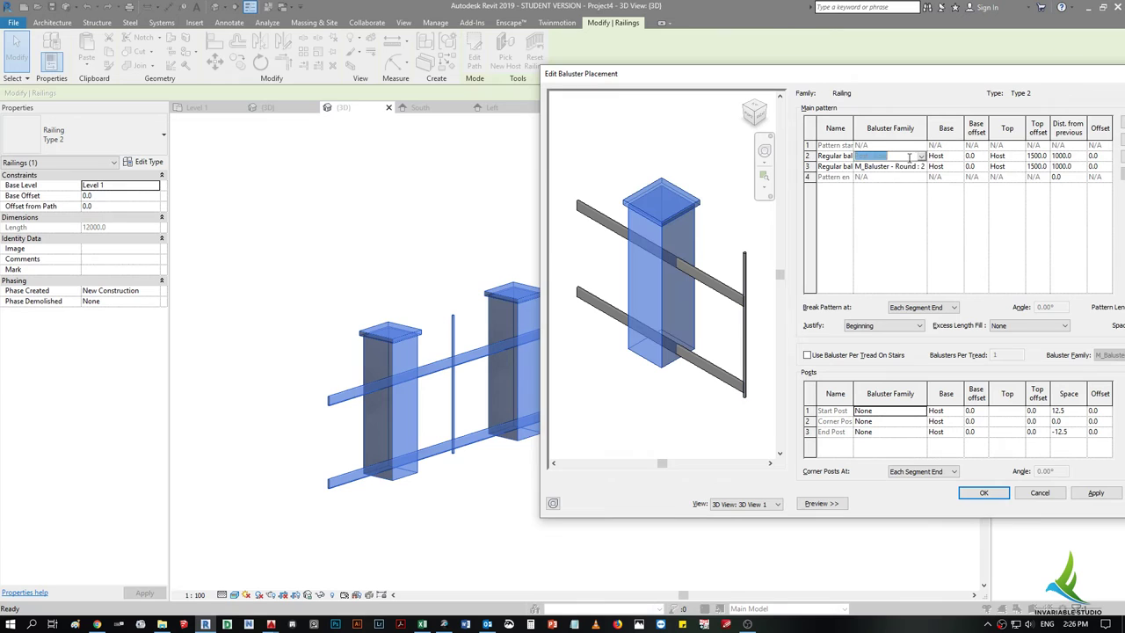
pyautogui.click(922, 167)
pyautogui.scroll(-1, 918, 211)
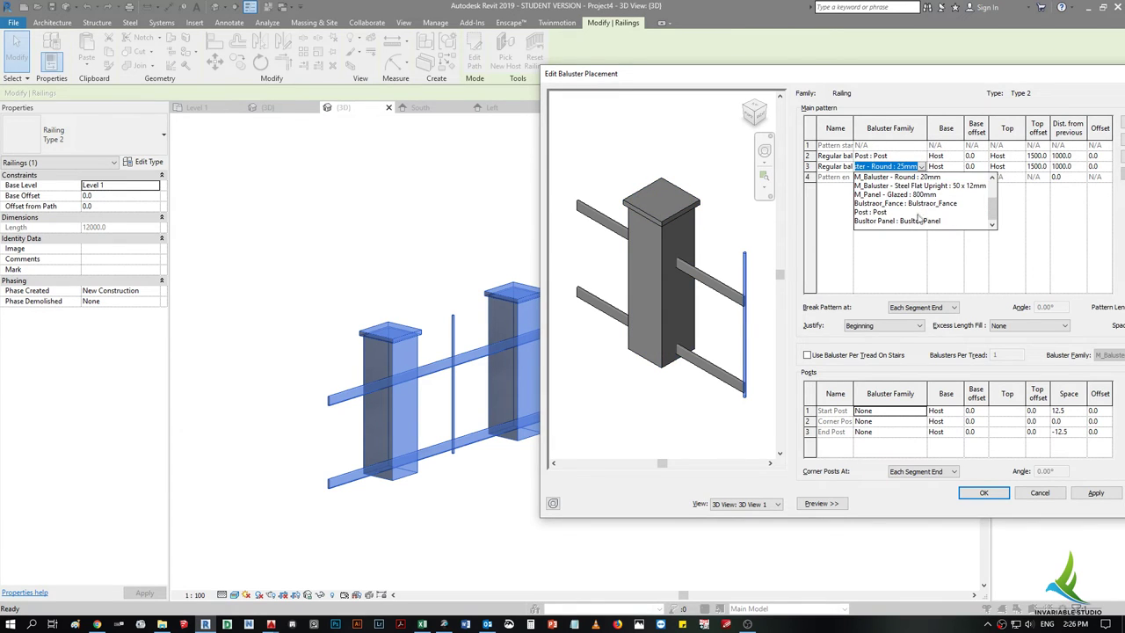
pyautogui.click(910, 221)
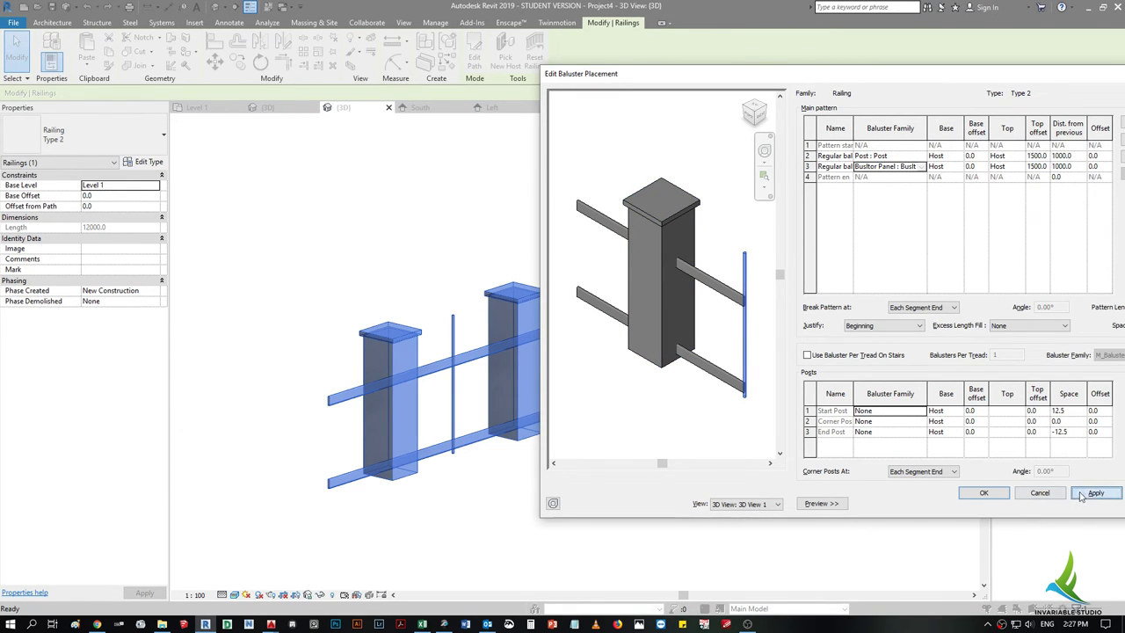
pyautogui.click(1081, 497)
pyautogui.scroll(3, 712, 341)
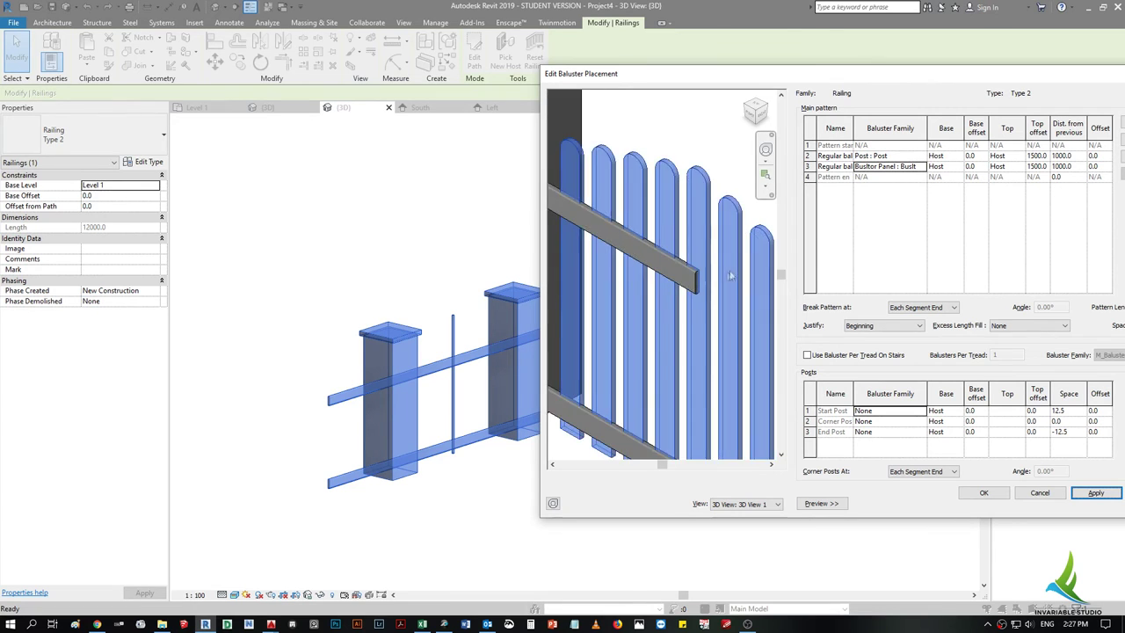
pyautogui.keyDown('shift'); pyautogui.moveTo(712, 340); pyautogui.dragTo(718, 285, button='middle'); pyautogui.keyUp('shift')
pyautogui.scroll(-2, 719, 286)
pyautogui.scroll(-2, 688, 326)
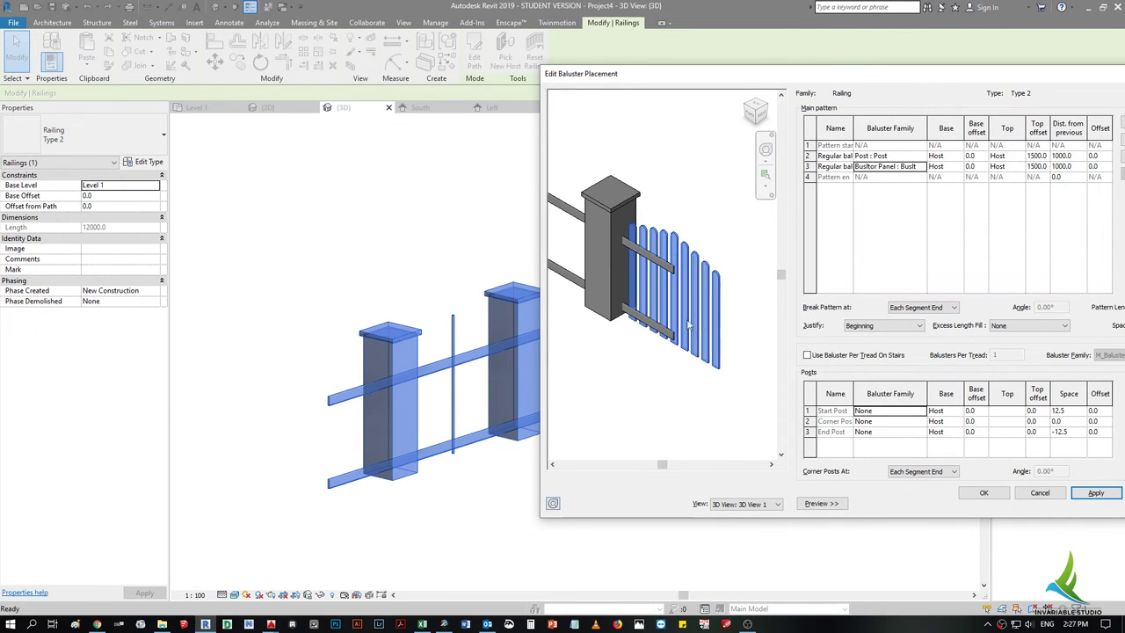
pyautogui.click(983, 492)
pyautogui.click(967, 572)
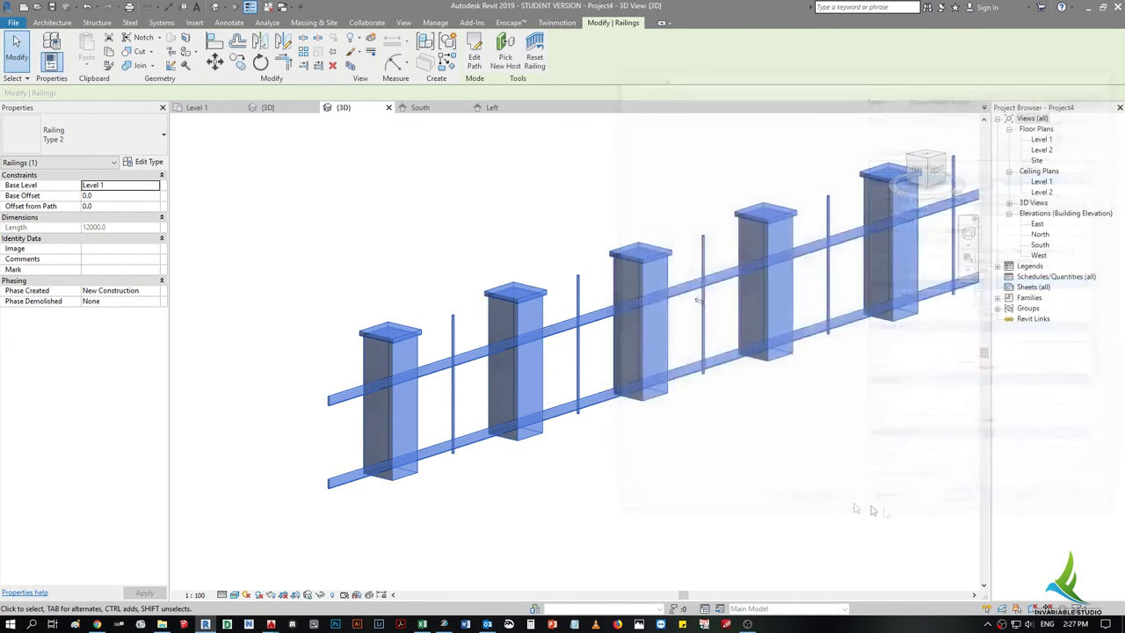
# - Orbit and zoom the 3D view to face the front of the fence
pyautogui.press('Escape')
pyautogui.scroll(2, 527, 365)
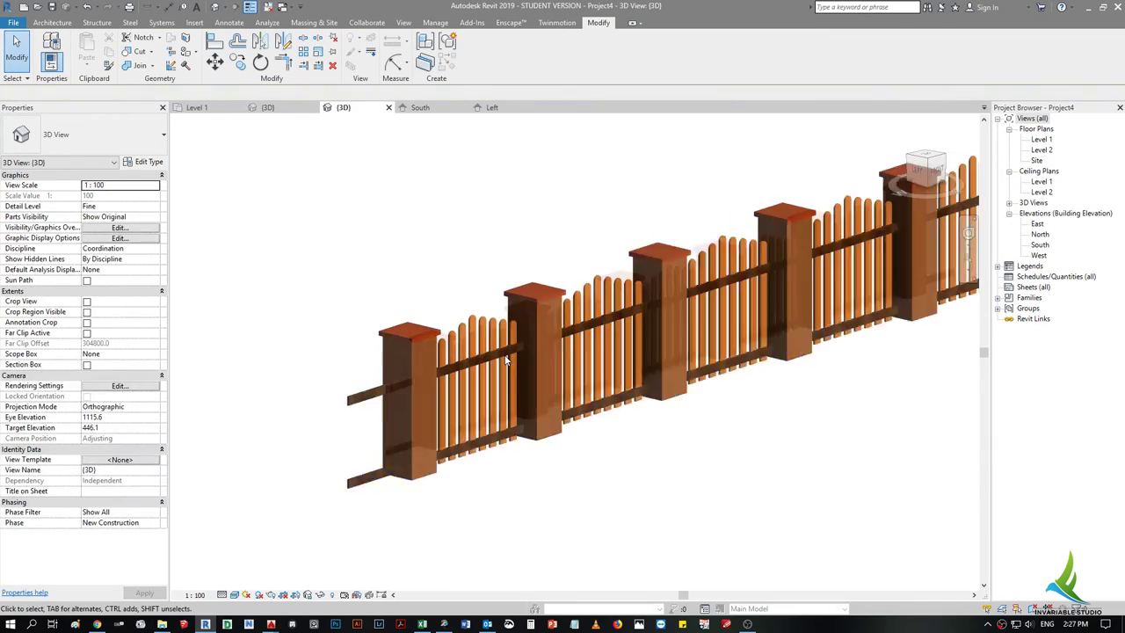
pyautogui.scroll(2, 517, 349)
pyautogui.click(541, 283)
pyautogui.keyDown('shift'); pyautogui.moveTo(562, 369); pyautogui.dragTo(716, 541, button='middle'); pyautogui.keyUp('shift')
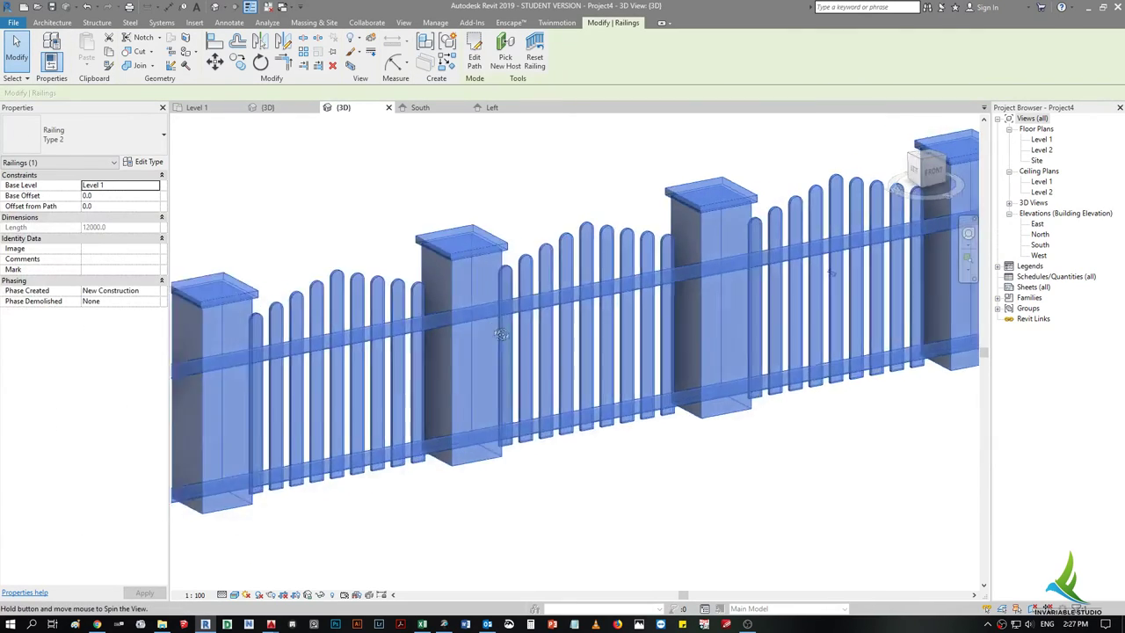
pyautogui.scroll(2, 492, 334)
pyautogui.press('Escape')
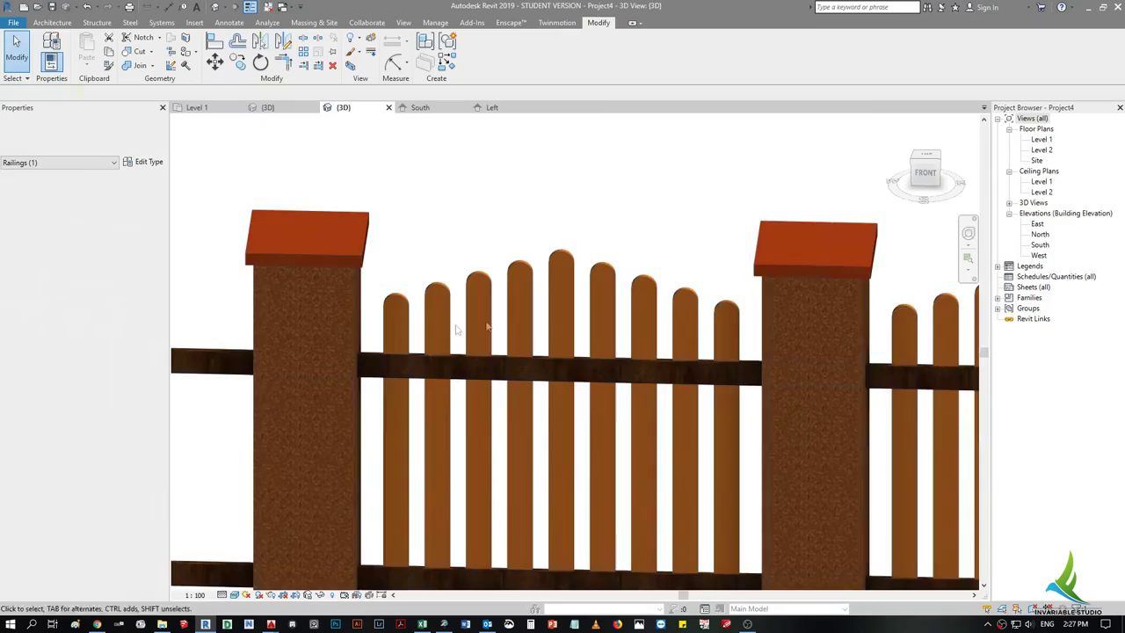
pyautogui.scroll(2, 480, 337)
pyautogui.scroll(-3, 492, 369)
pyautogui.scroll(-2, 501, 385)
# - Orbit to an angled view and zoom in on the arched pickets
pyautogui.moveTo(502, 384)
pyautogui.keyDown('shift'); pyautogui.mouseDown(button='middle')
pyautogui.moveTo(512, 455)
pyautogui.moveTo(615, 459)
pyautogui.moveTo(421, 257)
pyautogui.mouseUp(button='middle'); pyautogui.keyUp('shift')
pyautogui.scroll(3, 421, 257)
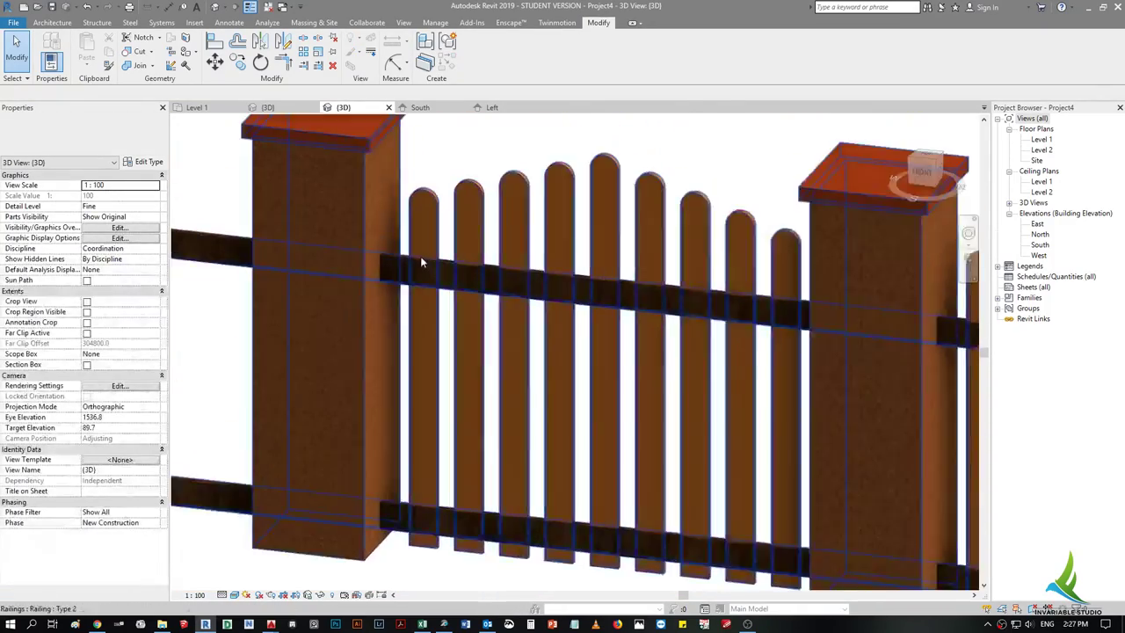
pyautogui.scroll(2, 417, 255)
pyautogui.scroll(1, 401, 262)
pyautogui.scroll(2, 397, 277)
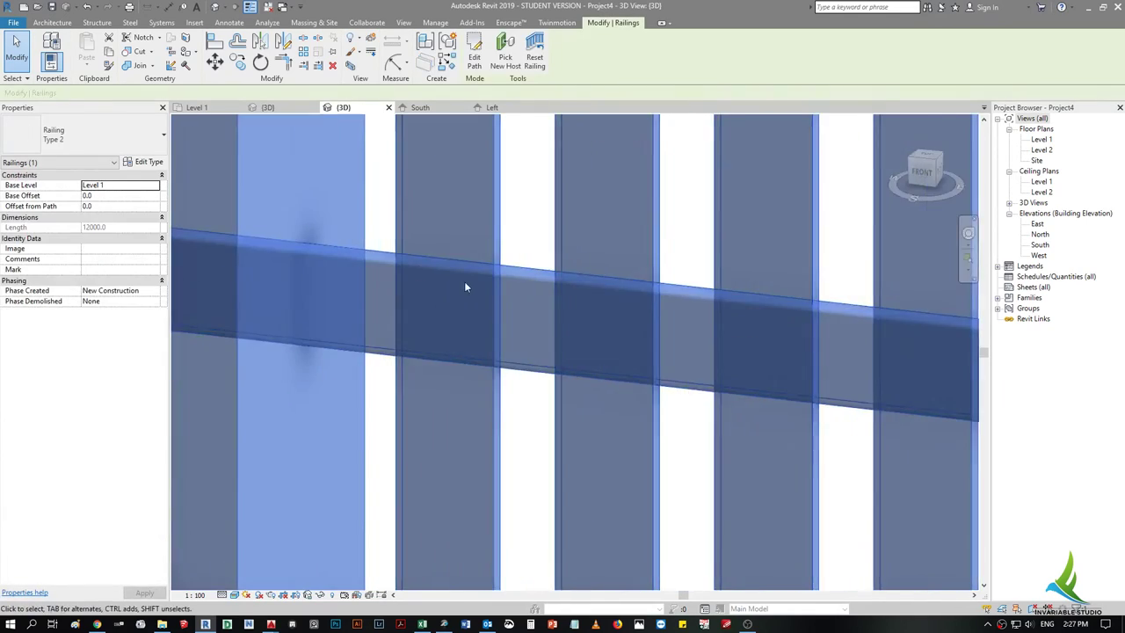
pyautogui.scroll(1, 397, 284)
pyautogui.scroll(1, 467, 304)
pyautogui.scroll(-2, 508, 268)
pyautogui.scroll(-2, 508, 268)
pyautogui.scroll(-1, 447, 276)
# - Switch to the Level 1 floor plan and zoom to the fence
pyautogui.click(198, 107)
pyautogui.scroll(-2, 459, 291)
pyautogui.scroll(3, 430, 316)
pyautogui.scroll(2, 429, 317)
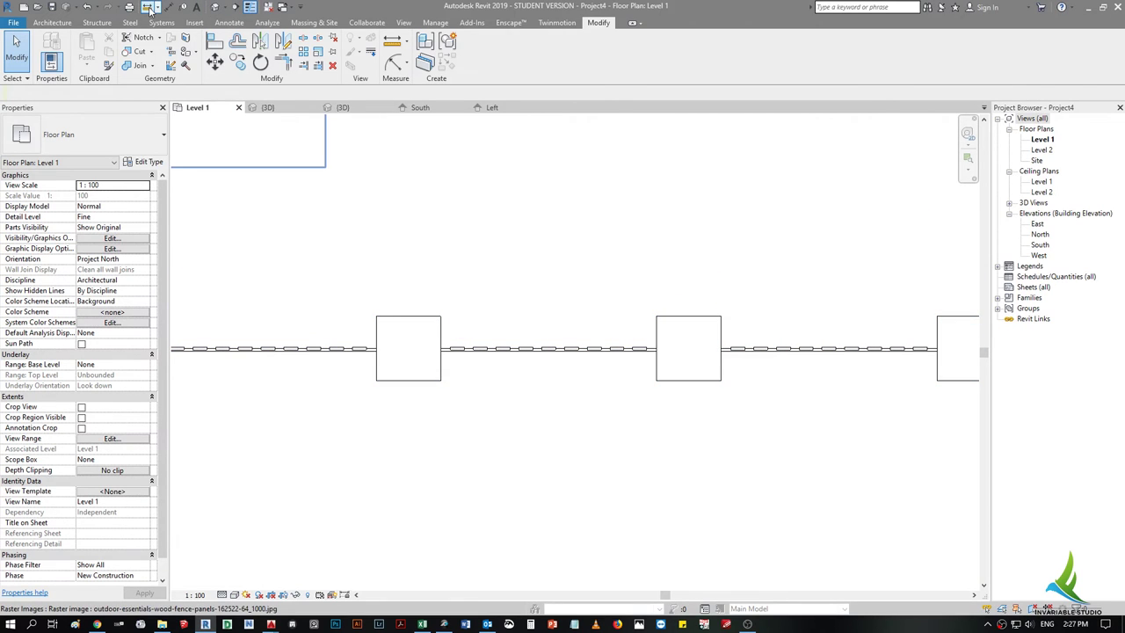
# - Draw a section across the fence and set the Section 1 view scale to 1 : 25
pyautogui.press('Escape')
pyautogui.click(489, 349)
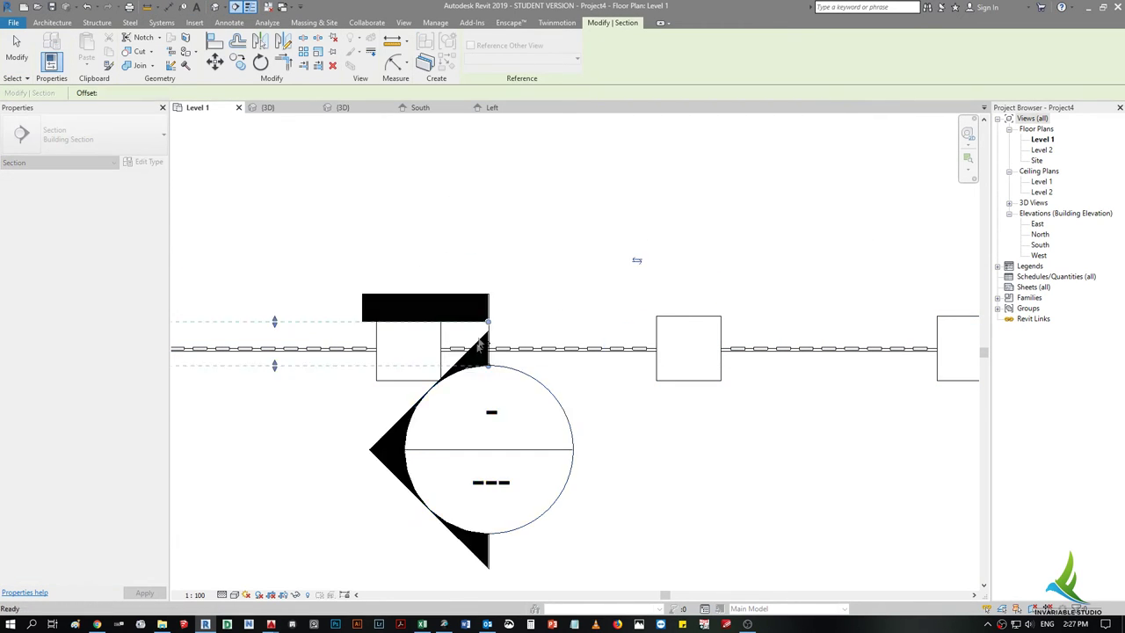
pyautogui.click(489, 527)
pyautogui.doubleClick(379, 531)
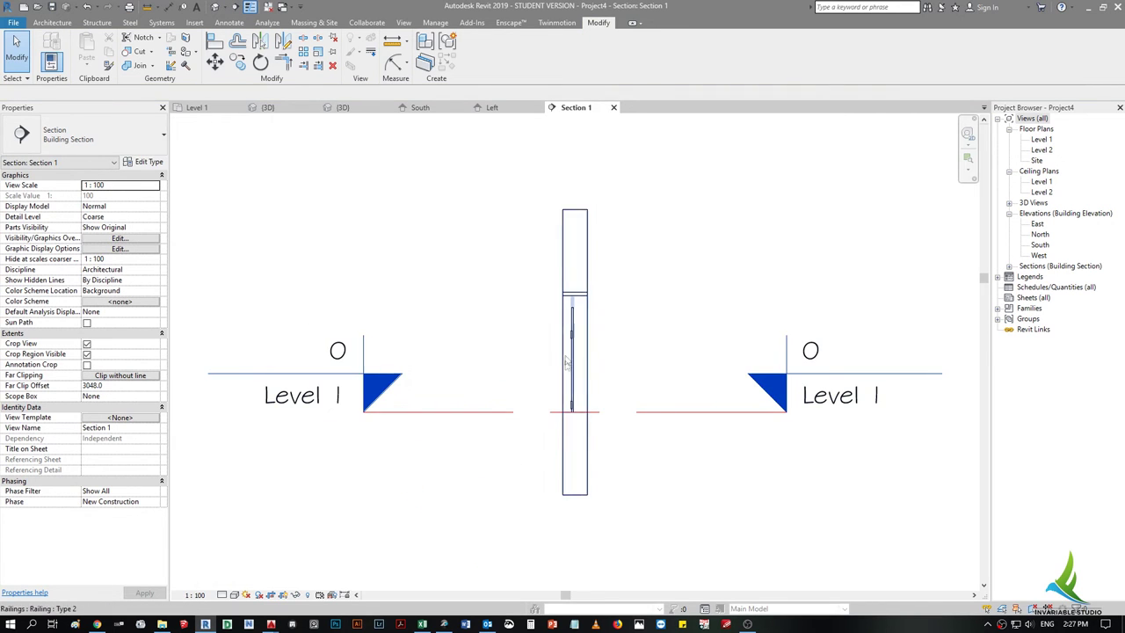
pyautogui.scroll(4, 567, 362)
pyautogui.scroll(1, 567, 360)
pyautogui.click(199, 595)
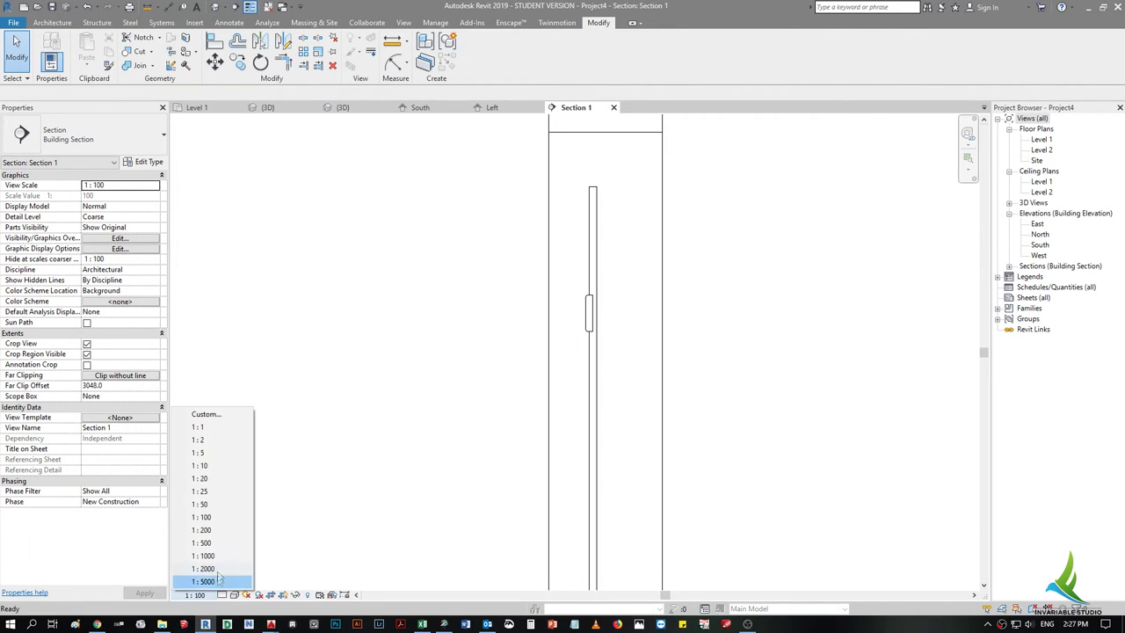
pyautogui.click(218, 494)
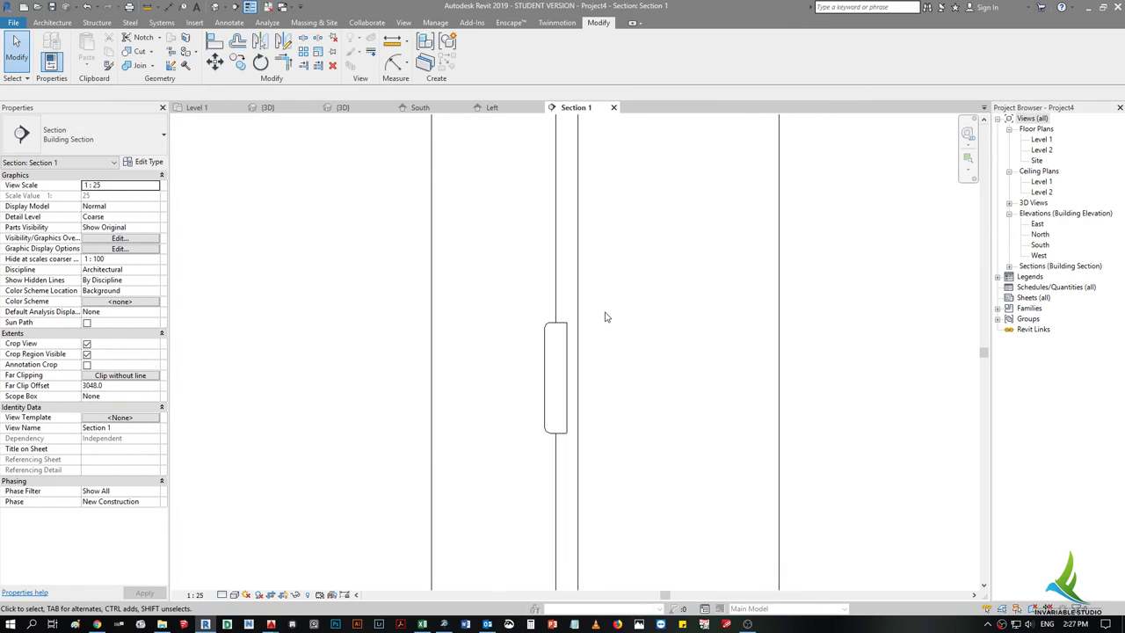
# - Try an aligned dimension on the rail face, then go to the Busltor Panel Left view
pyautogui.press('d')
pyautogui.press('i')
pyautogui.click(556, 325)
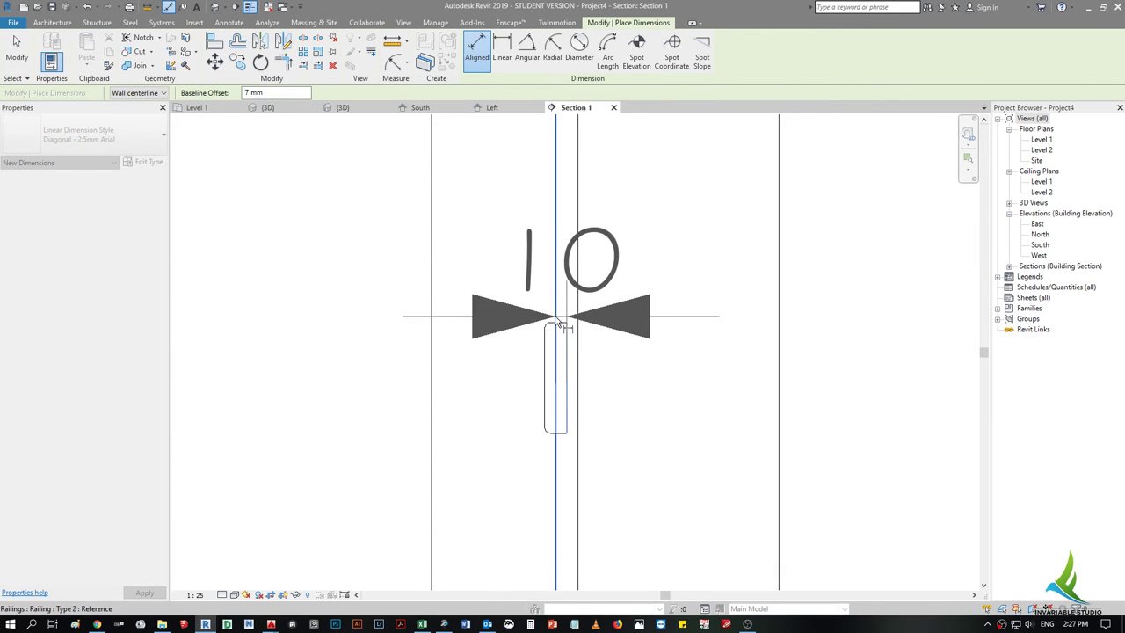
pyautogui.press('Escape')
pyautogui.press('Escape')
pyautogui.press('d')
pyautogui.press('i')
pyautogui.click(494, 108)
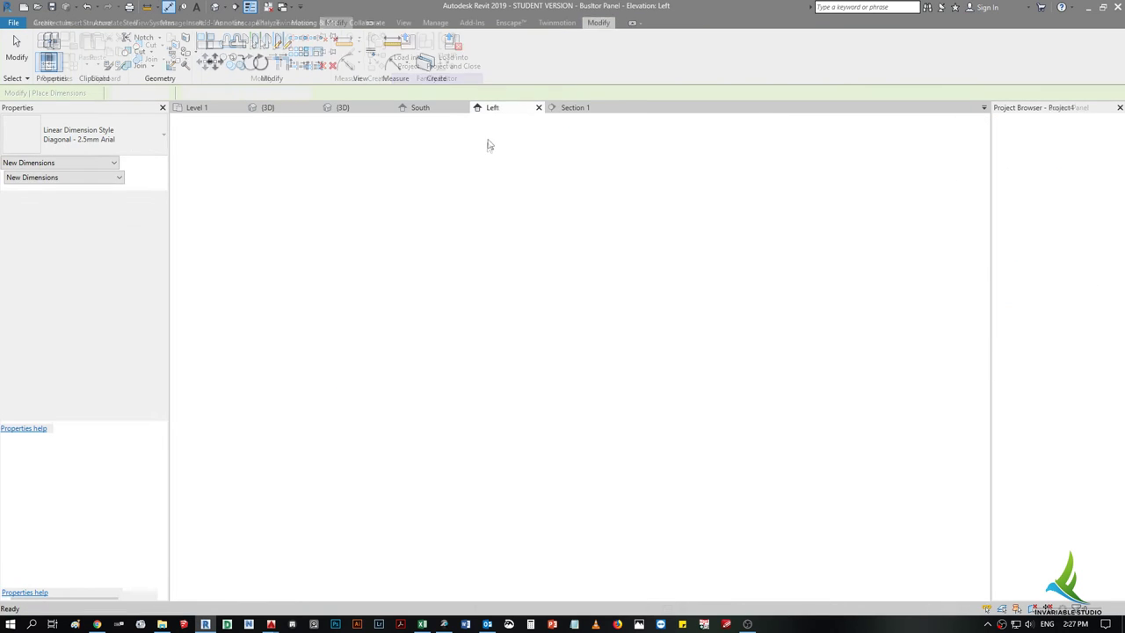
# - Select the fence railing in the project 3D view and open its type properties
pyautogui.click(417, 108)
pyautogui.click(268, 108)
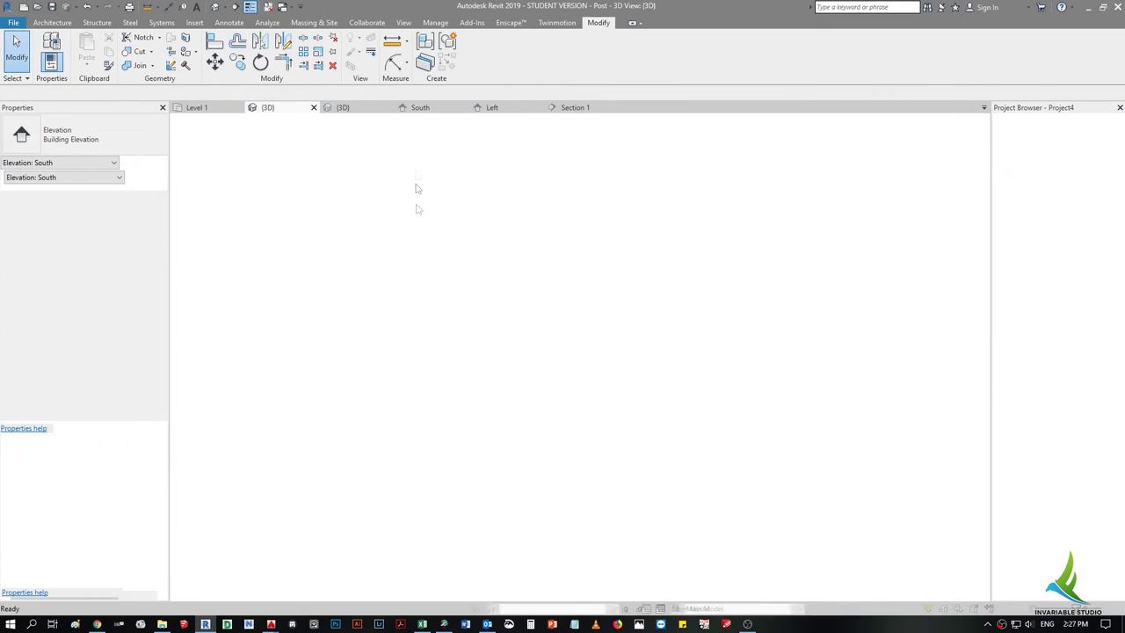
pyautogui.click(343, 107)
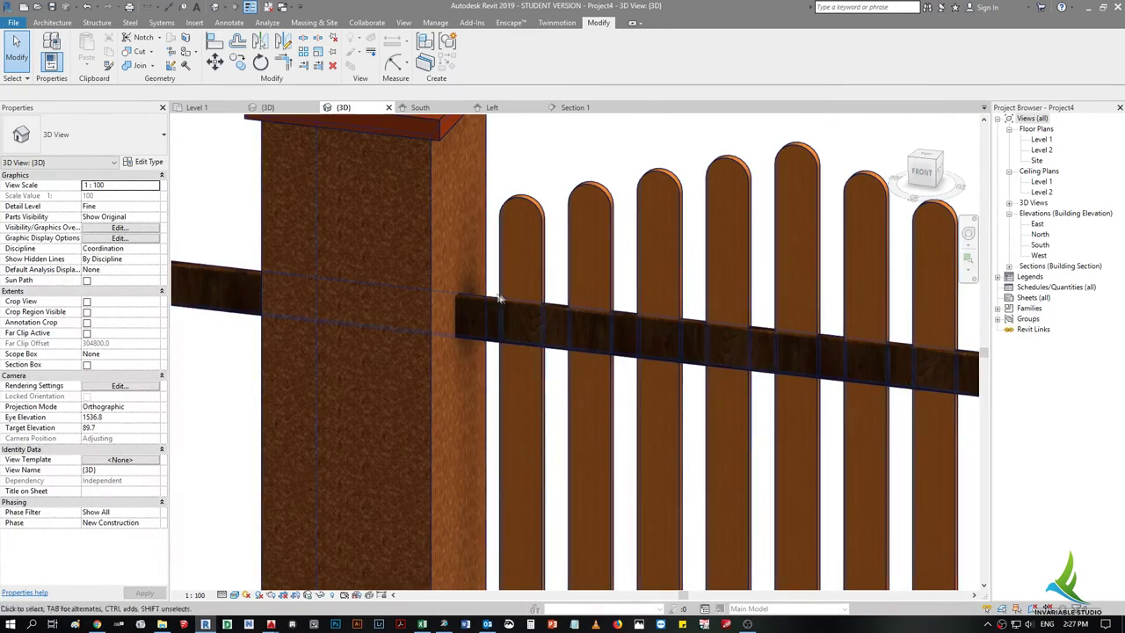
pyautogui.click(460, 298)
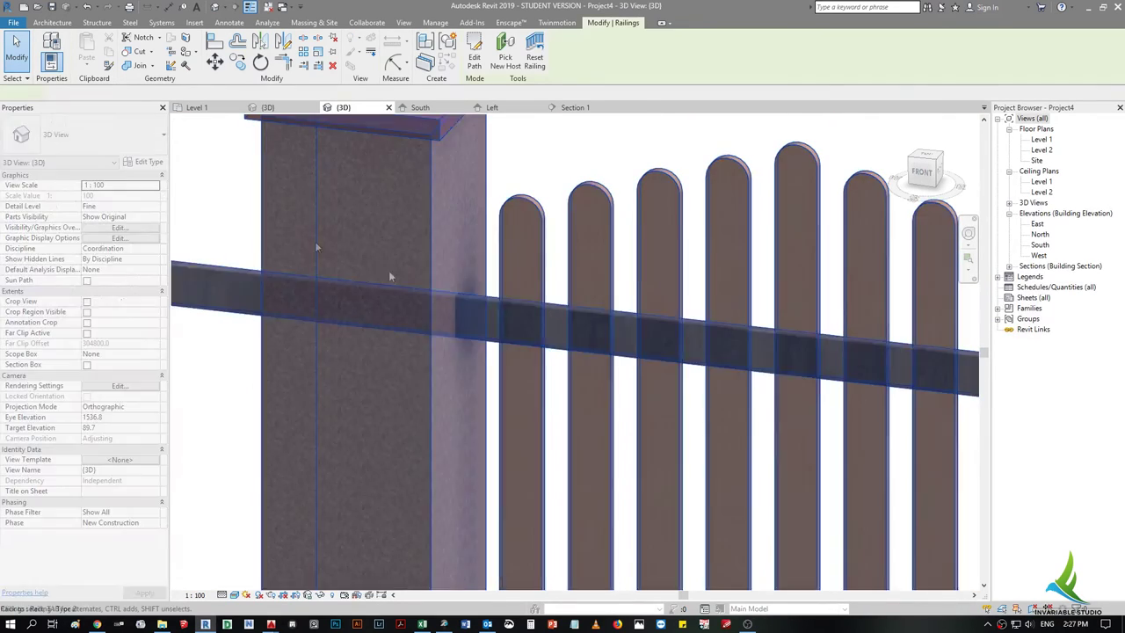
pyautogui.click(145, 163)
pyautogui.click(1063, 210)
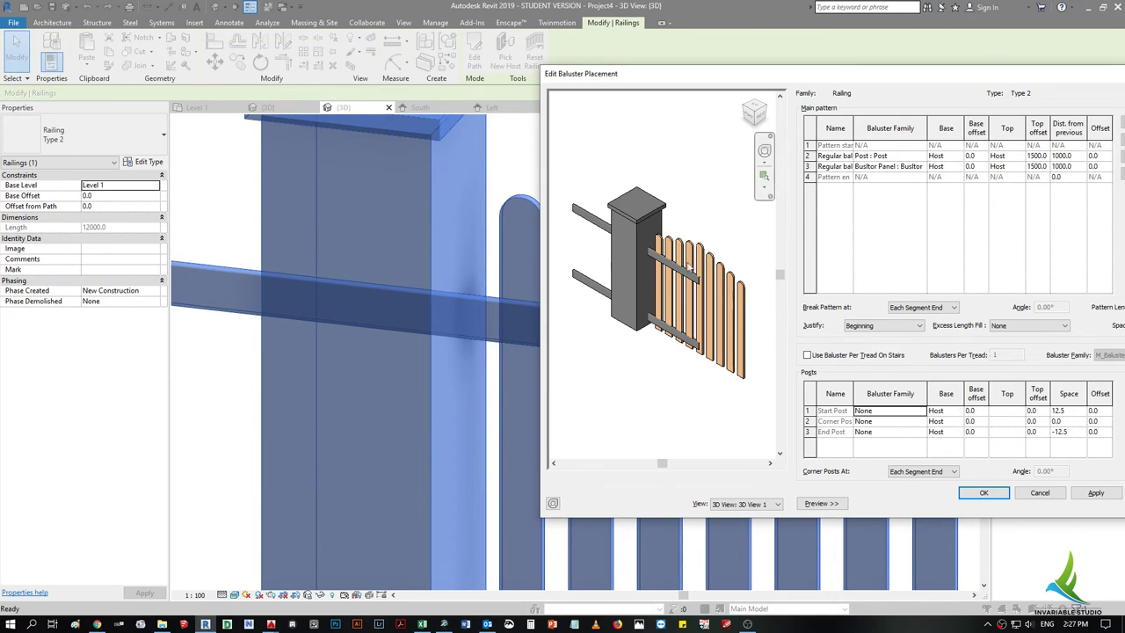
pyautogui.press('Escape')
# - Set both Walnut rails to a -10.0 offset, apply, and confirm the type changes
pyautogui.click(1033, 198)
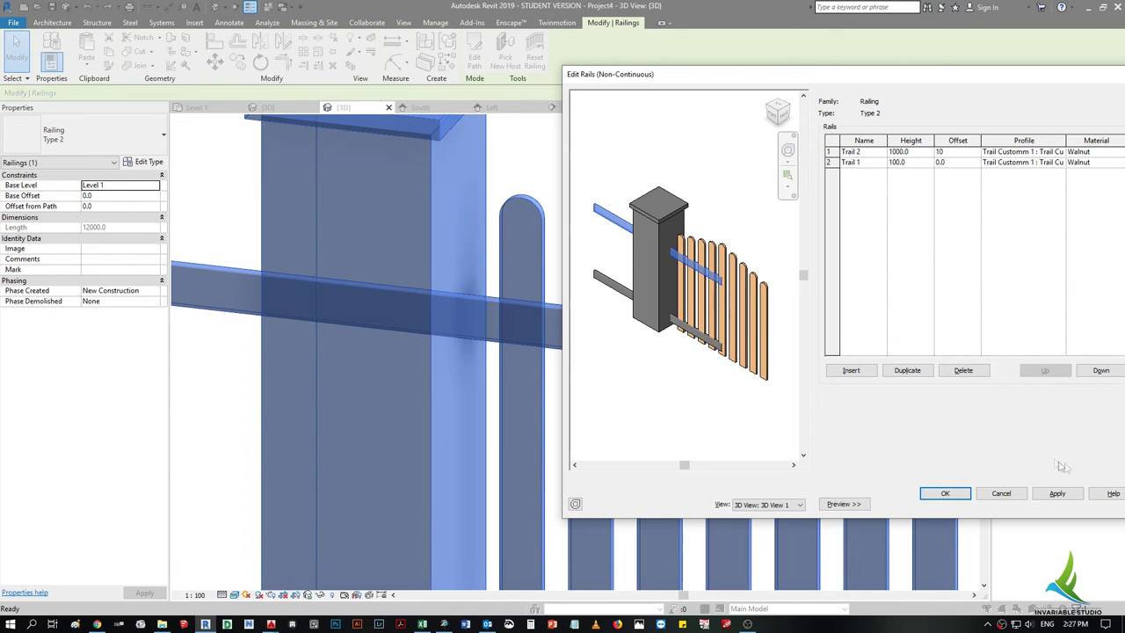
pyautogui.scroll(3, 721, 281)
pyautogui.scroll(3, 723, 283)
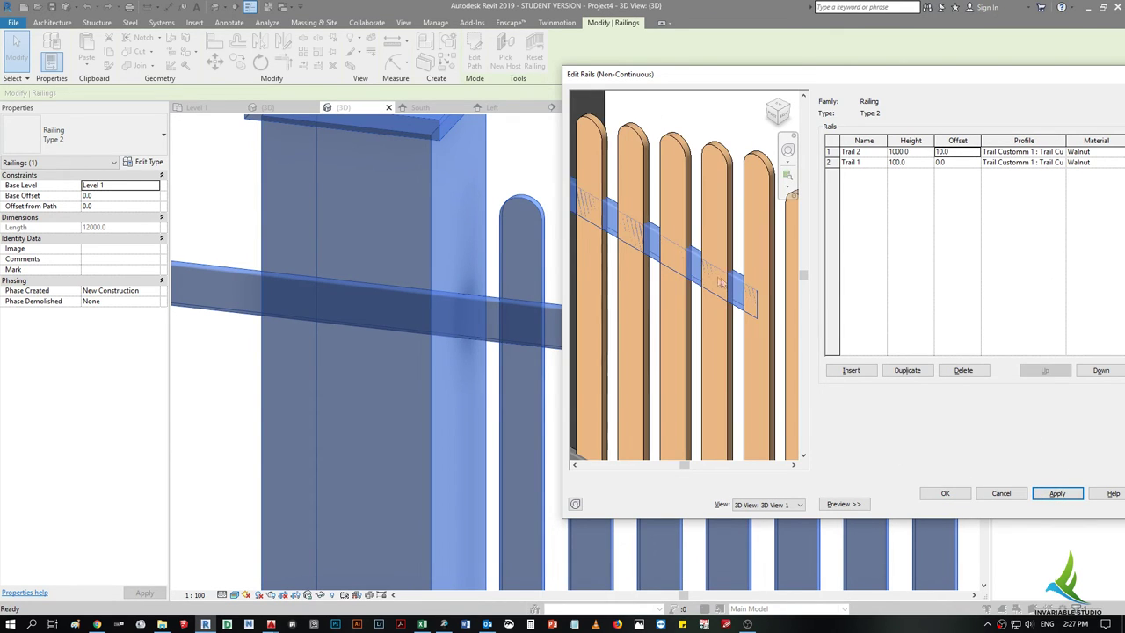
pyautogui.click(956, 163)
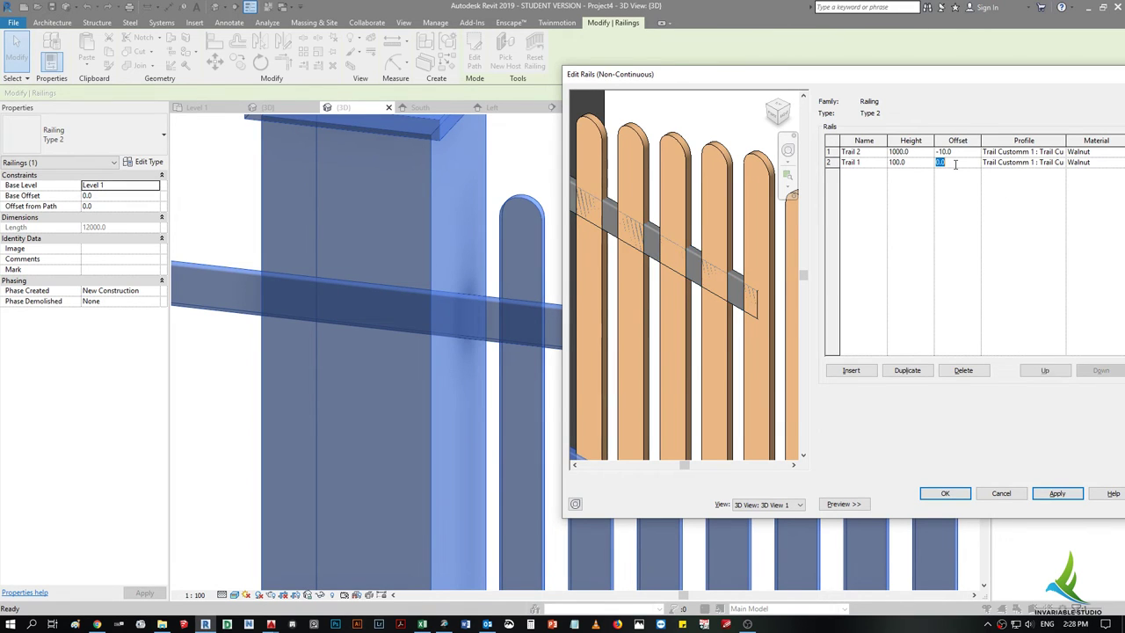
pyautogui.write('-10')
pyautogui.click(1055, 494)
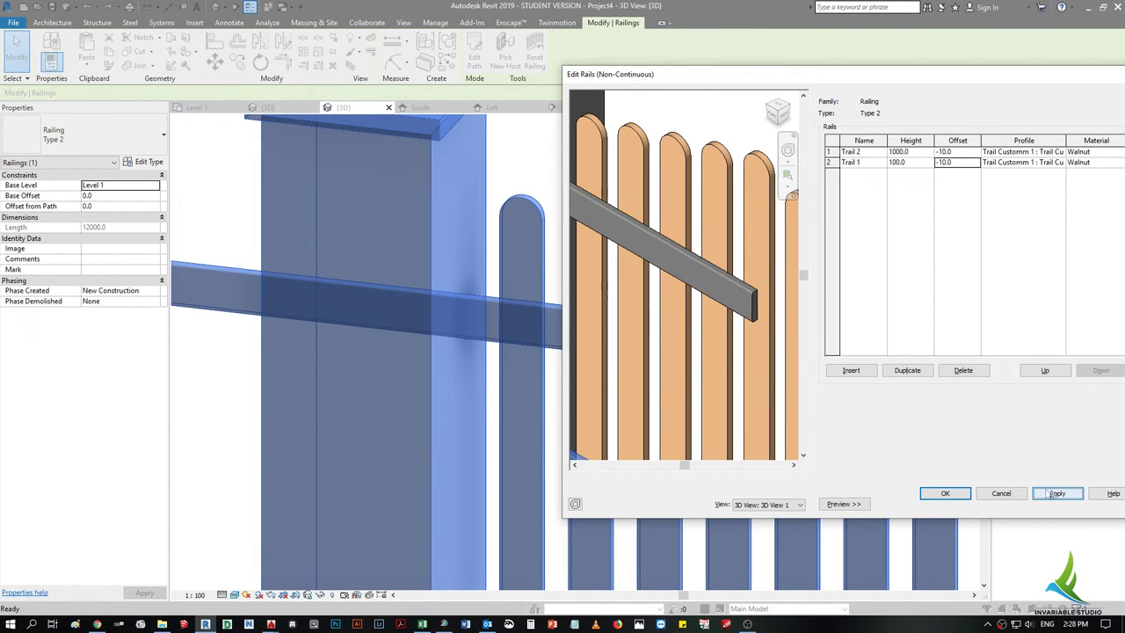
pyautogui.click(945, 493)
pyautogui.click(919, 501)
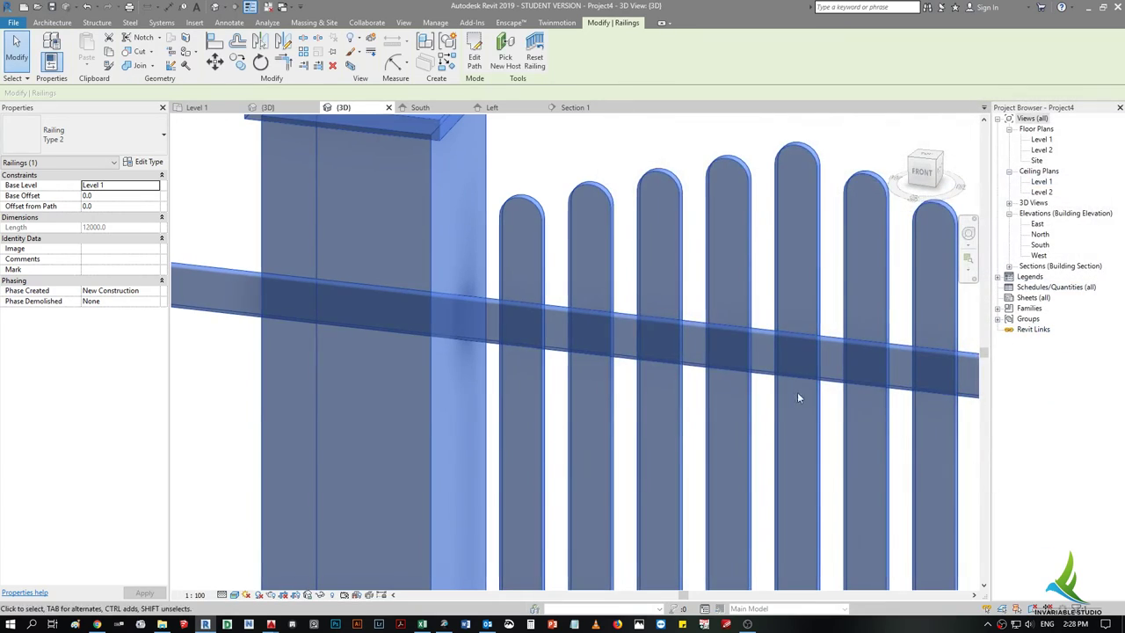
# - Zoom the 3D view and reselect the fence railing
pyautogui.scroll(-5, 629, 368)
pyautogui.press('Escape')
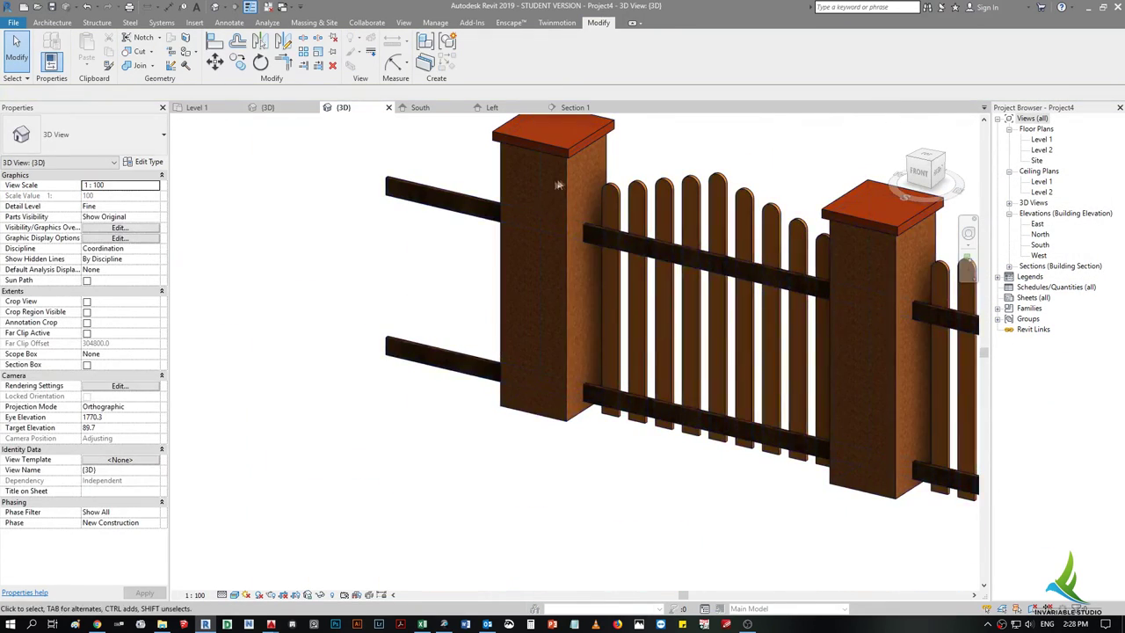
pyautogui.scroll(5, 650, 351)
pyautogui.scroll(1, 674, 329)
pyautogui.scroll(-5, 674, 330)
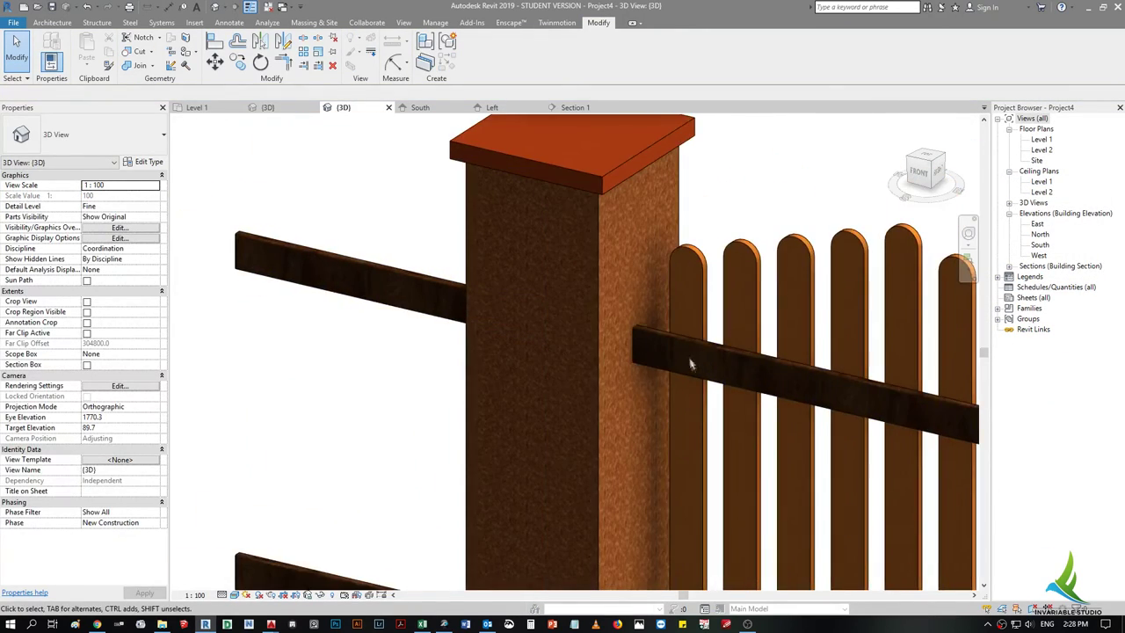
pyautogui.scroll(4, 690, 350)
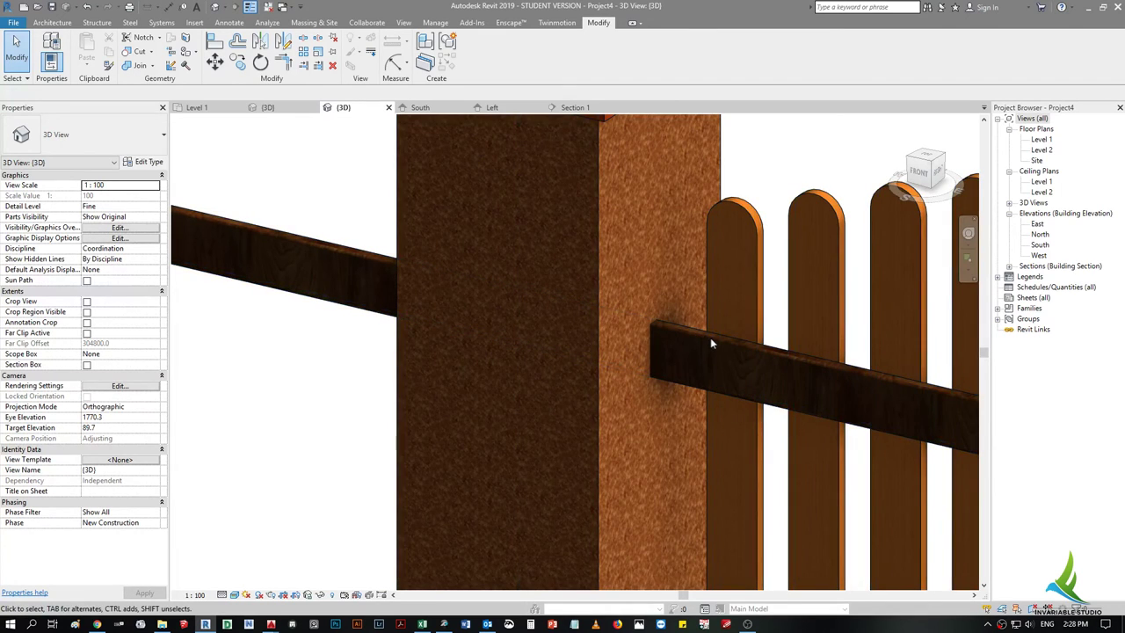
pyautogui.click(696, 334)
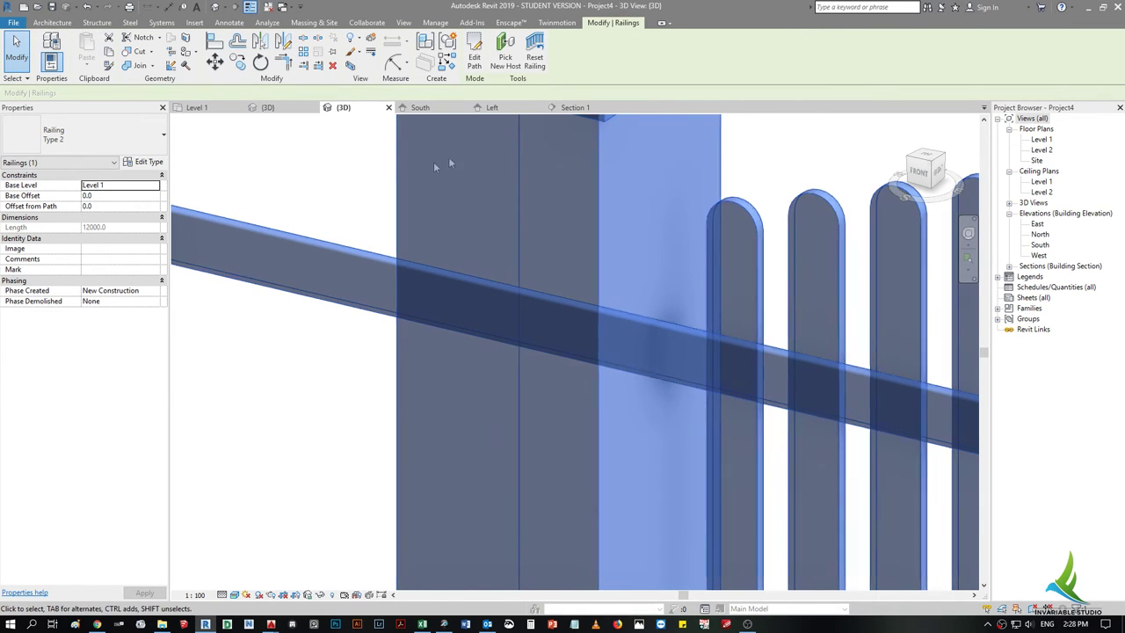
# - Review the South elevation and 3D view, then return to the Busltor Panel Left elevation
pyautogui.click(419, 107)
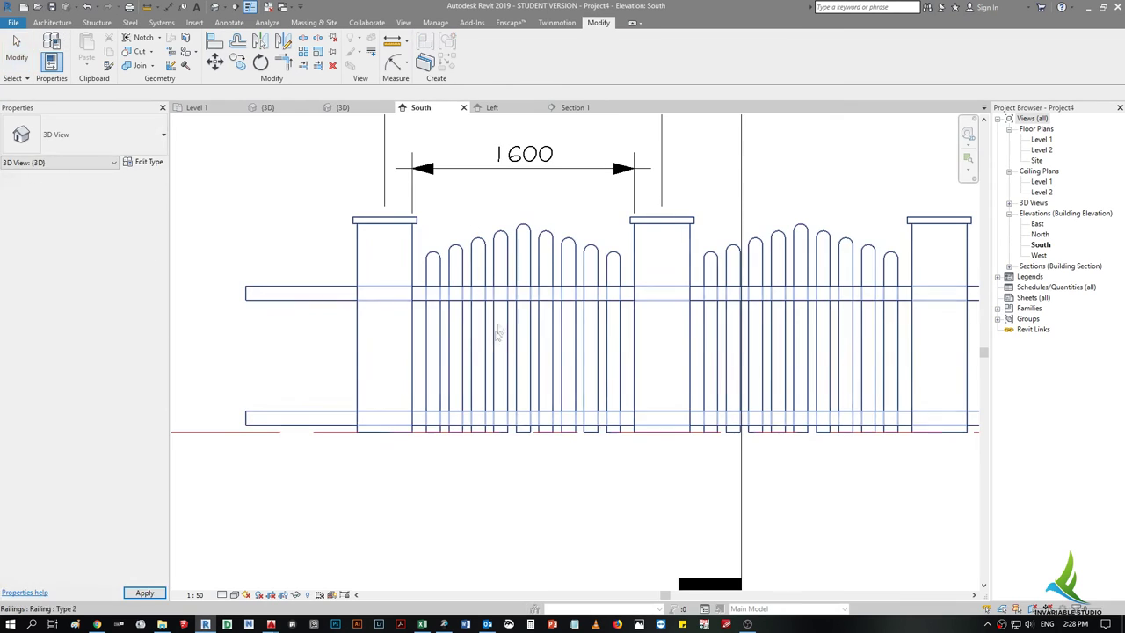
pyautogui.click(343, 107)
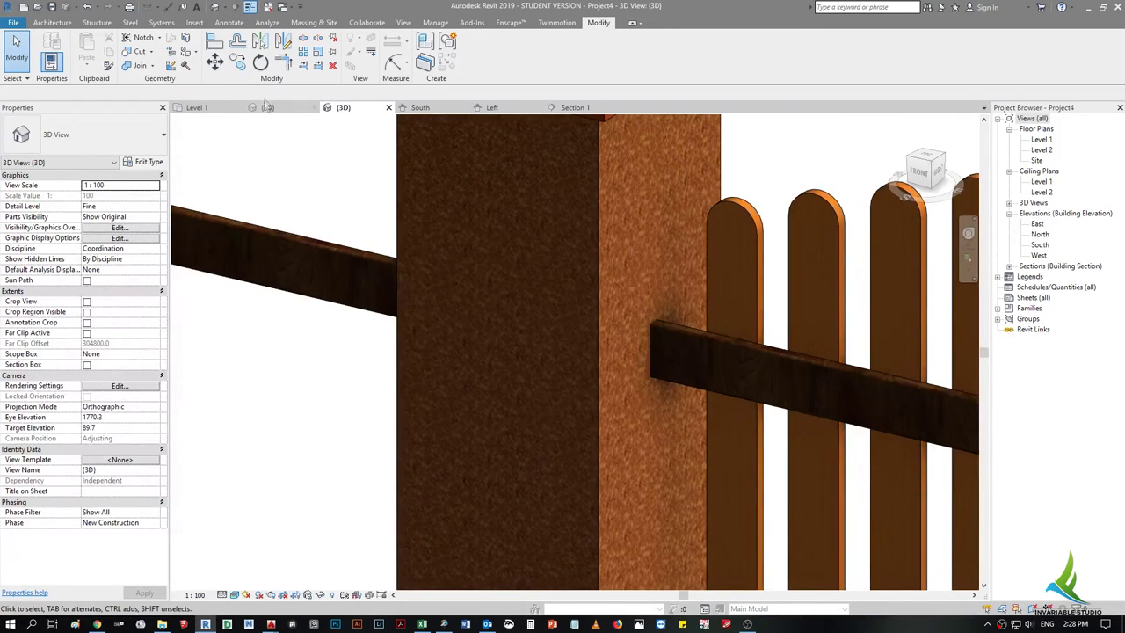
pyautogui.click(492, 107)
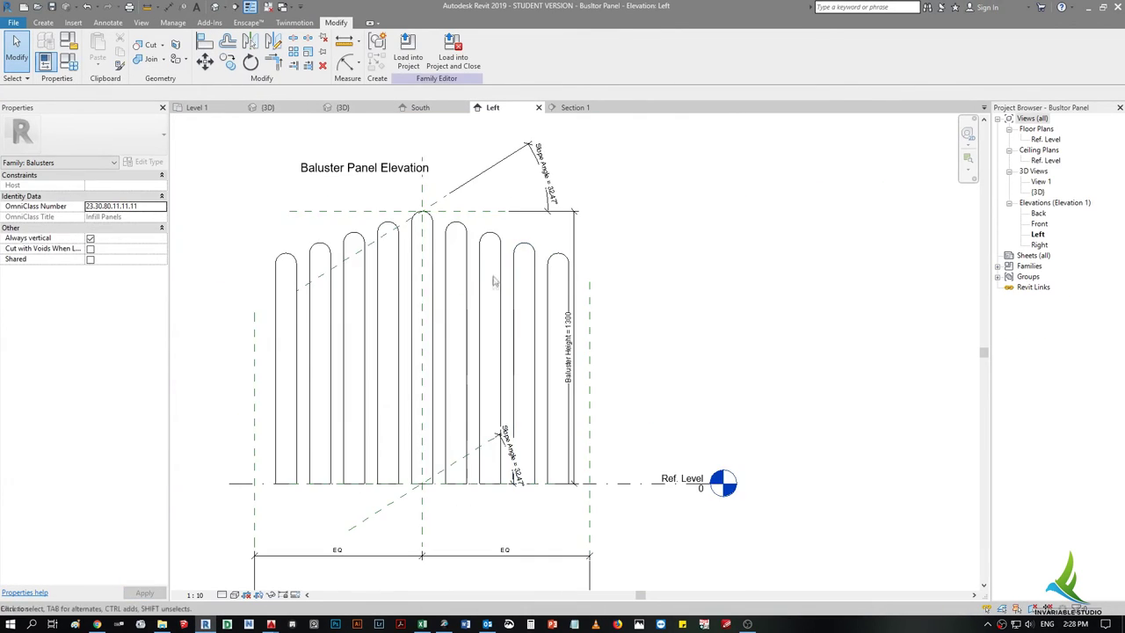
pyautogui.scroll(3, 427, 346)
pyautogui.scroll(-3, 431, 319)
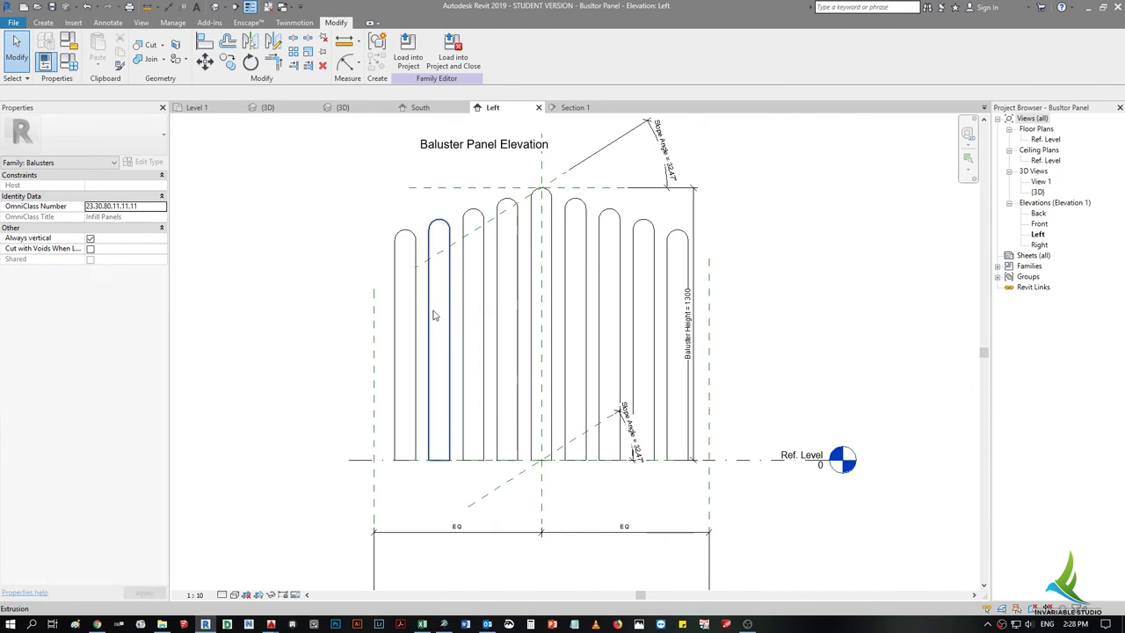
pyautogui.click(43, 23)
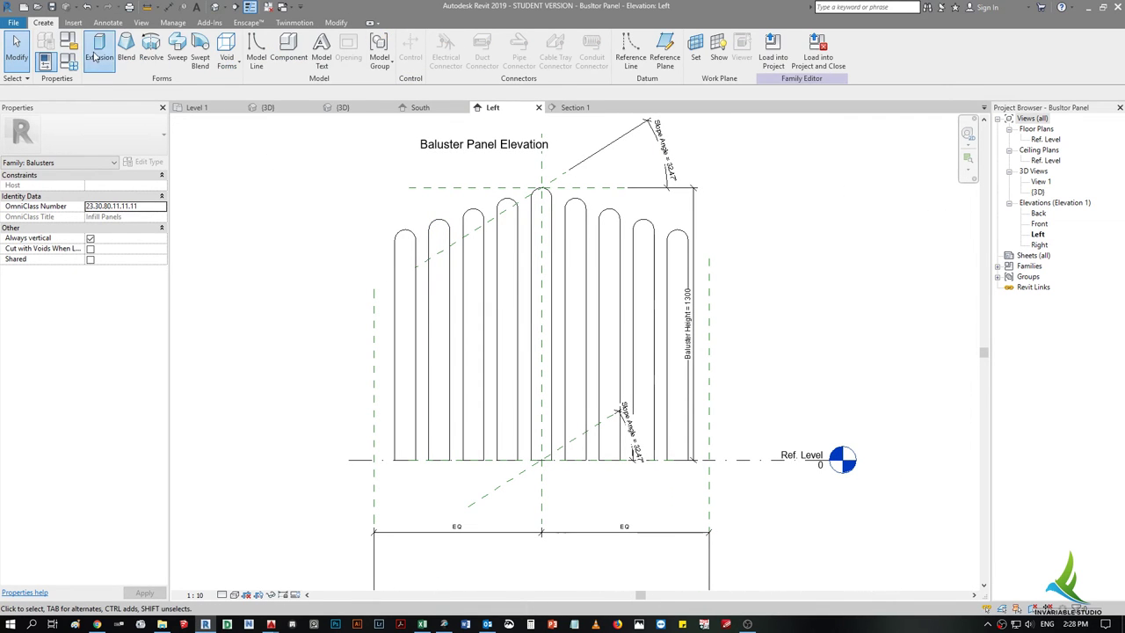
# - Start an extrusion with its work plane set on a baluster face
pyautogui.click(95, 57)
pyautogui.click(720, 305)
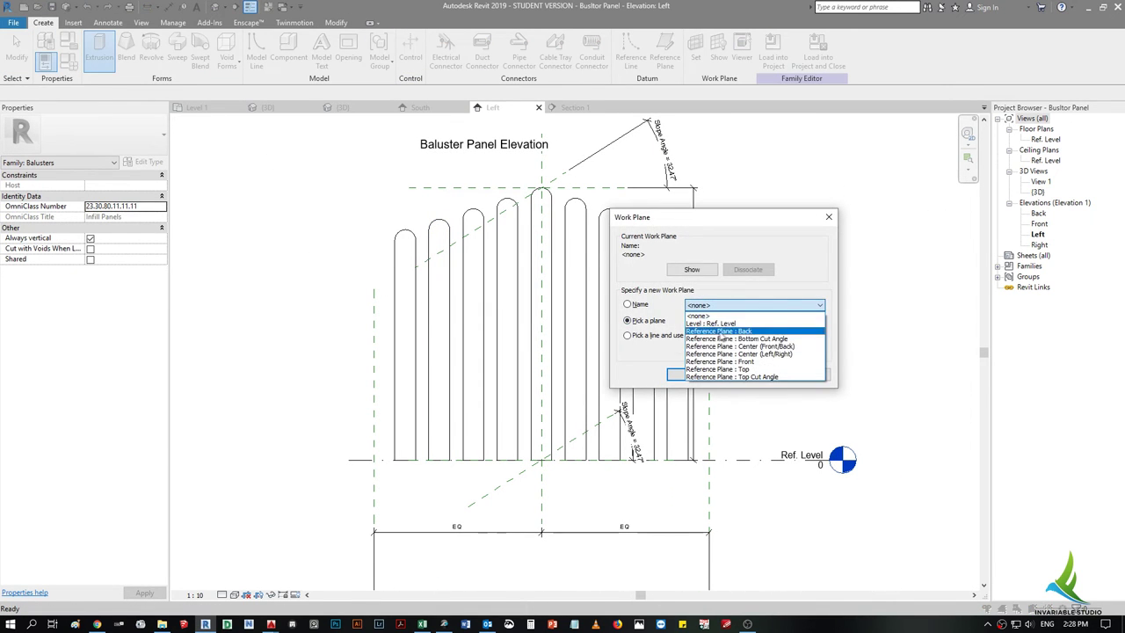
pyautogui.click(666, 330)
pyautogui.click(684, 374)
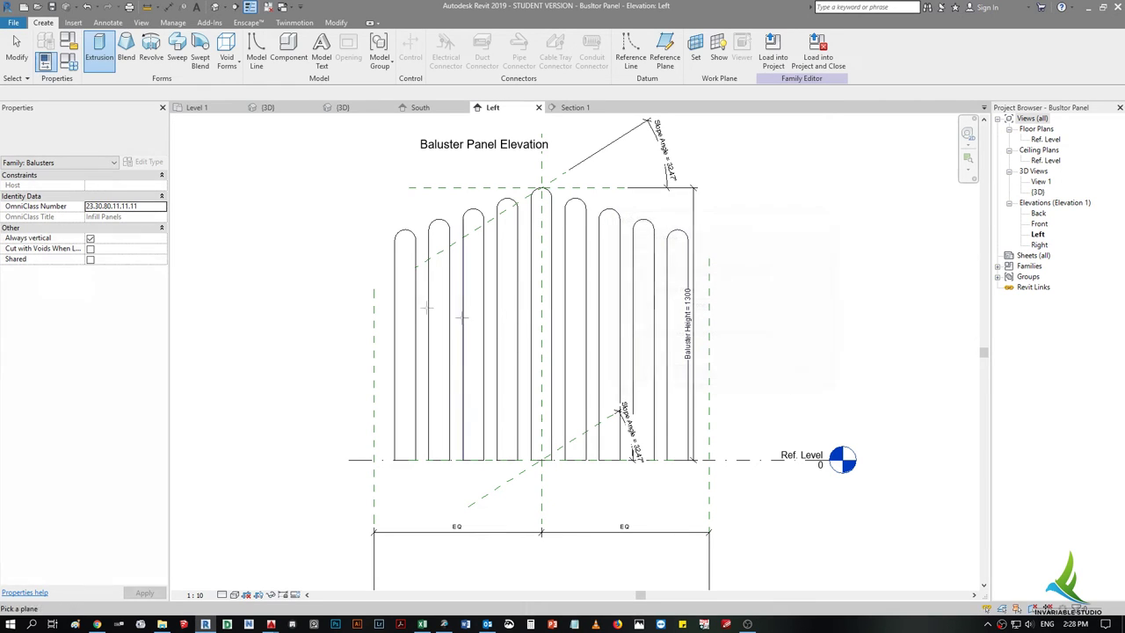
pyautogui.click(397, 283)
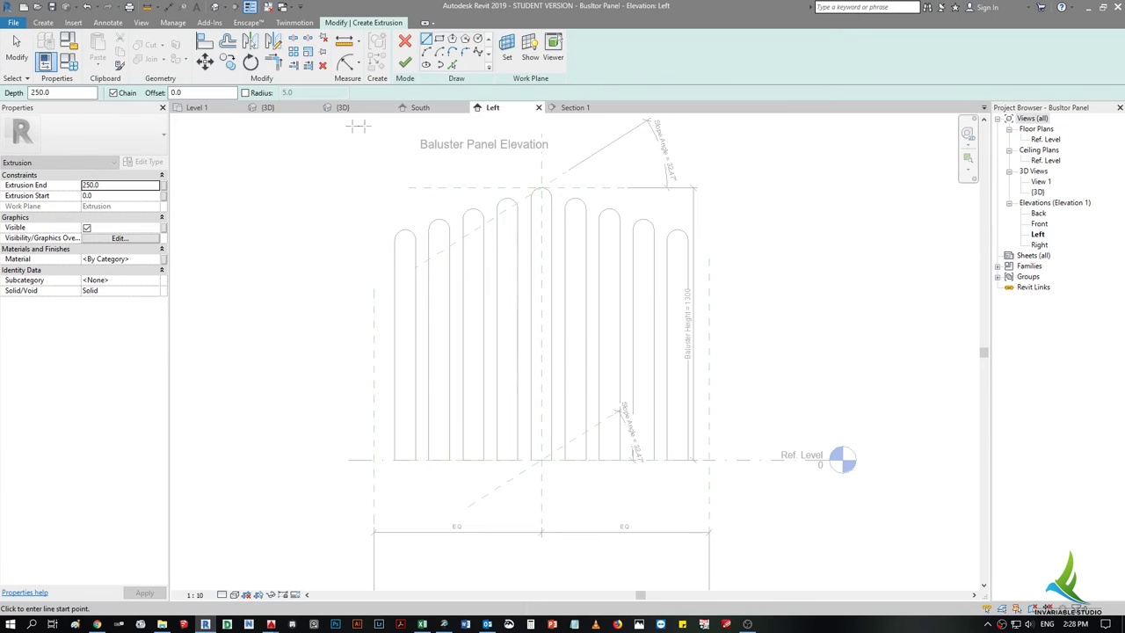
# - Sketch a rectangular rail outline across the pickets and set its height to 100
pyautogui.click(439, 41)
pyautogui.click(374, 289)
pyautogui.click(709, 314)
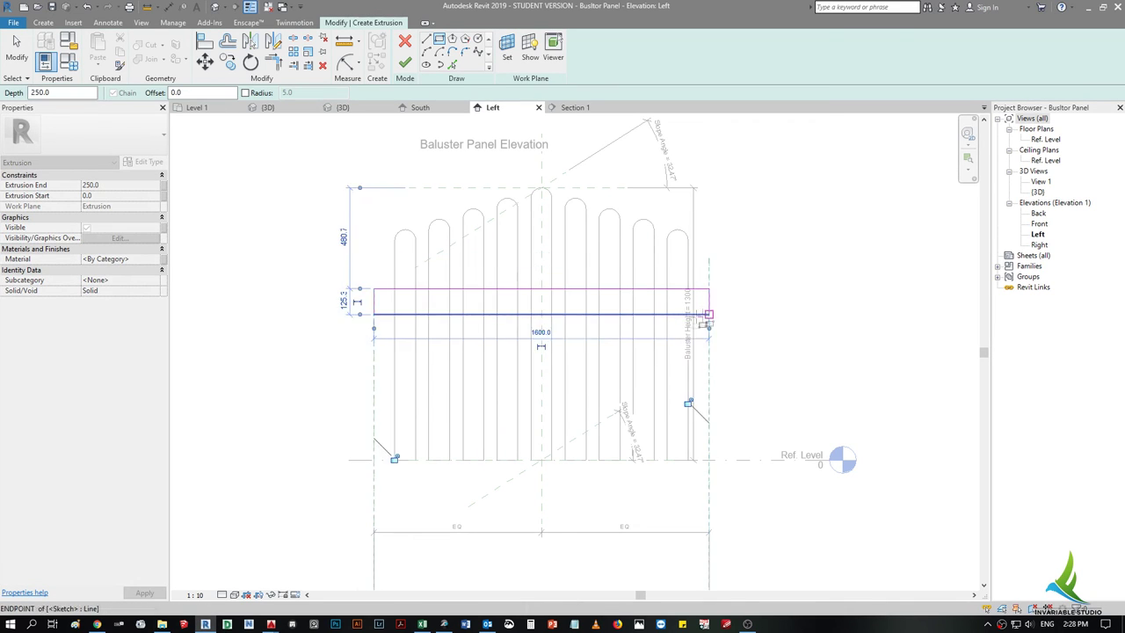
pyautogui.press('Escape')
pyautogui.press('Escape')
pyautogui.click(434, 315)
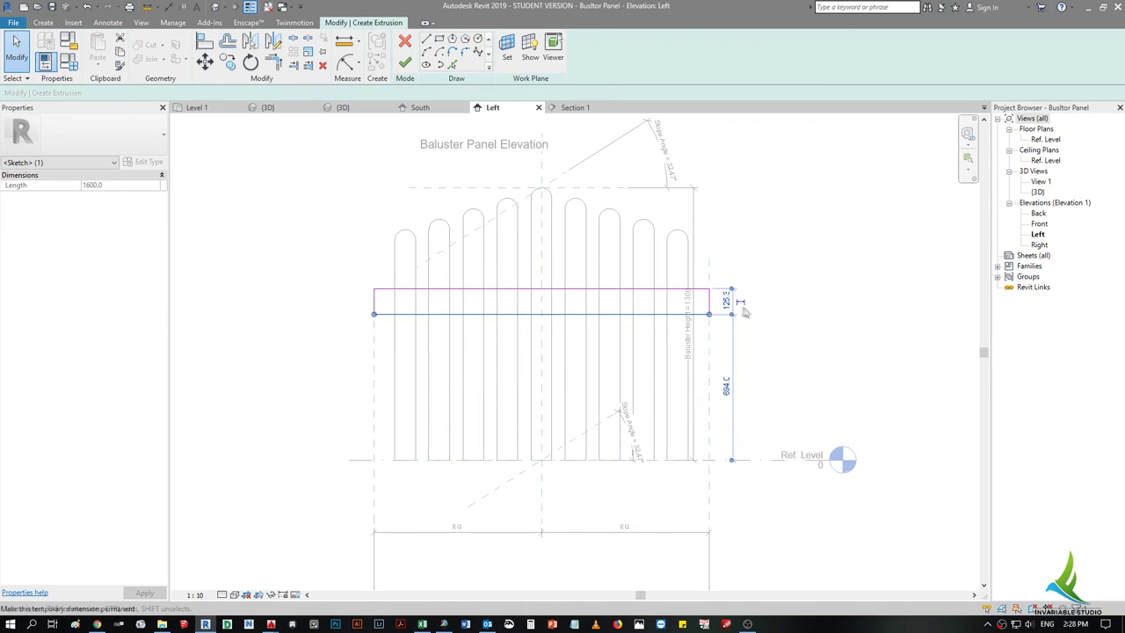
pyautogui.write('100')
pyautogui.press('Return')
pyautogui.press('Escape')
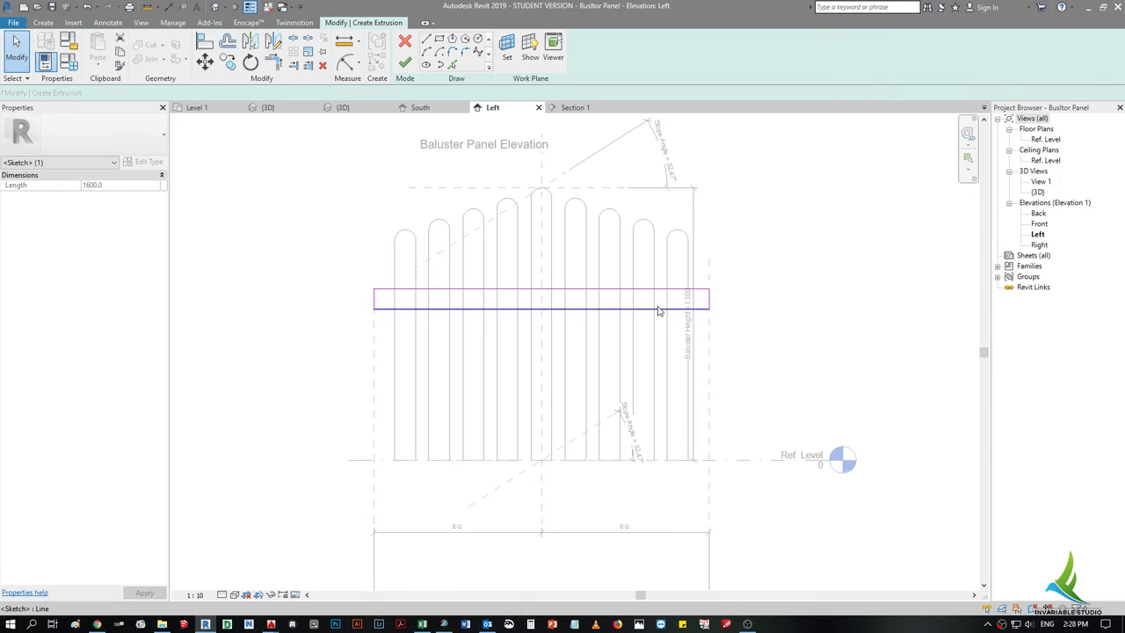
# - Align the rail outline's left edge to the reference plane and nudge the rectangle up
pyautogui.scroll(2, 766, 351)
pyautogui.click(398, 313)
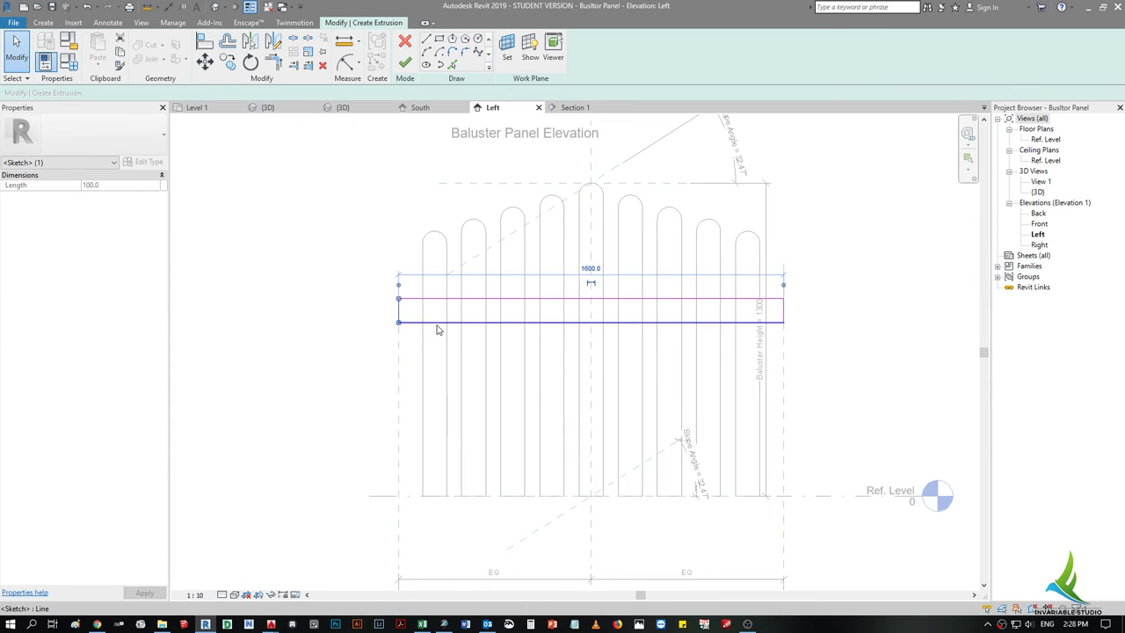
pyautogui.moveTo(712, 312); pyautogui.dragTo(753, 395)
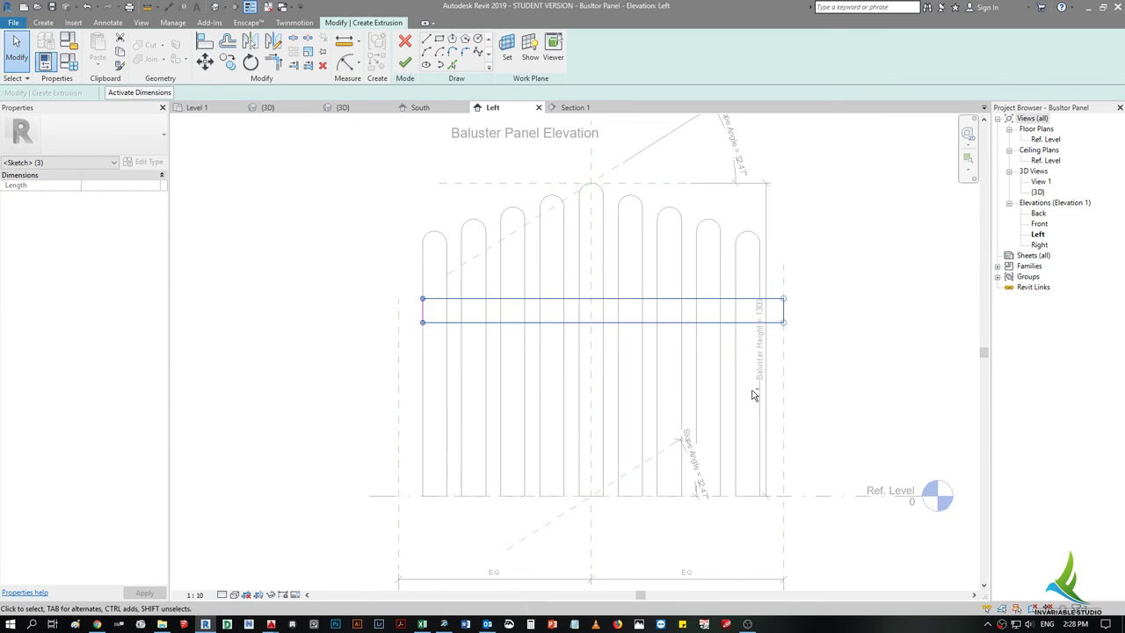
pyautogui.press('Escape')
pyautogui.press('a')
pyautogui.press('l')
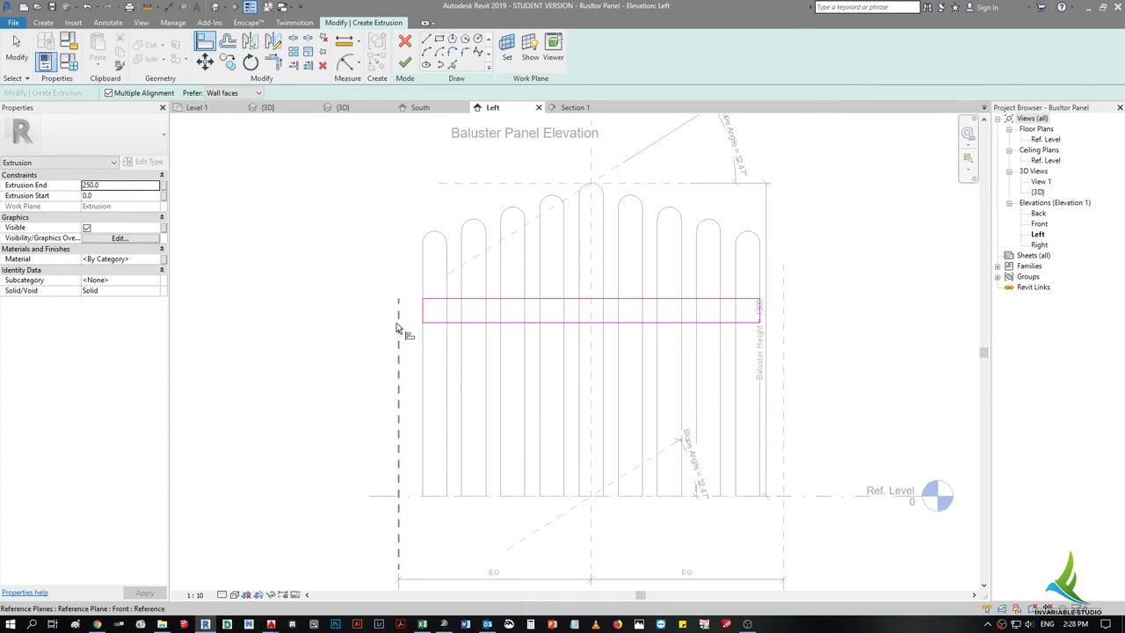
pyautogui.click(398, 322)
pyautogui.click(423, 318)
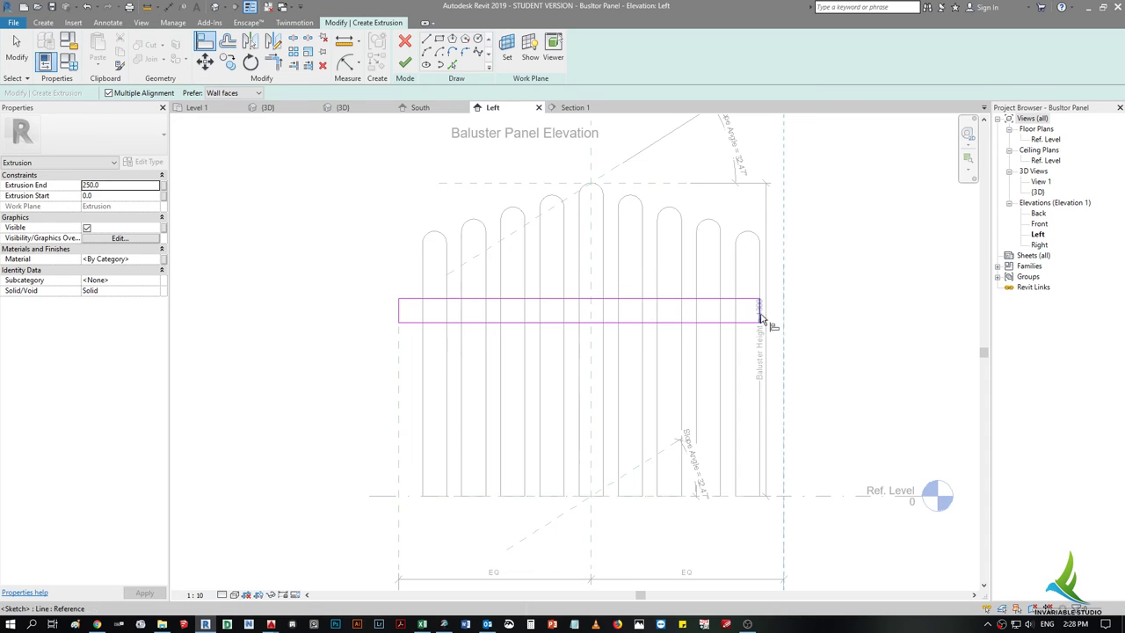
pyautogui.scroll(-2, 777, 425)
pyautogui.scroll(2, 622, 326)
pyautogui.press('Escape')
pyautogui.moveTo(487, 319); pyautogui.dragTo(892, 471)
pyautogui.press('Up')
pyautogui.press('Up')
pyautogui.press('Up')
pyautogui.press('Up')
pyautogui.press('Up')
pyautogui.press('Up')
pyautogui.press('Up')
pyautogui.press('Up')
pyautogui.scroll(-3, 510, 193)
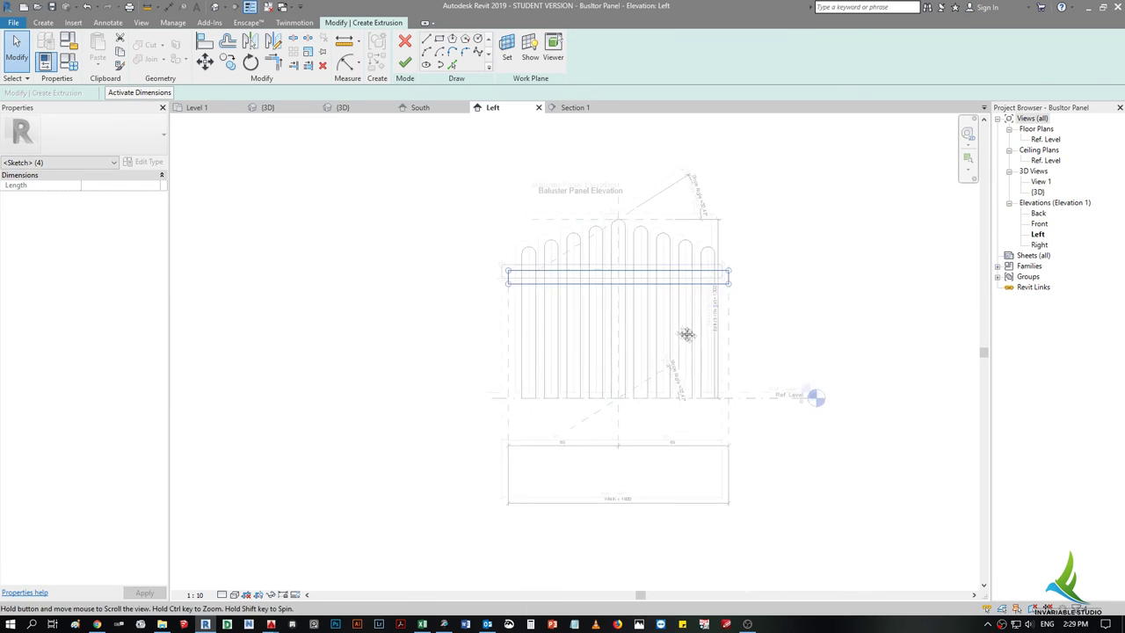
# - Copy the rail rectangle lower on the panel, set Extrusion End to 20.0, and finish the extrusion
pyautogui.click(227, 61)
pyautogui.click(469, 312)
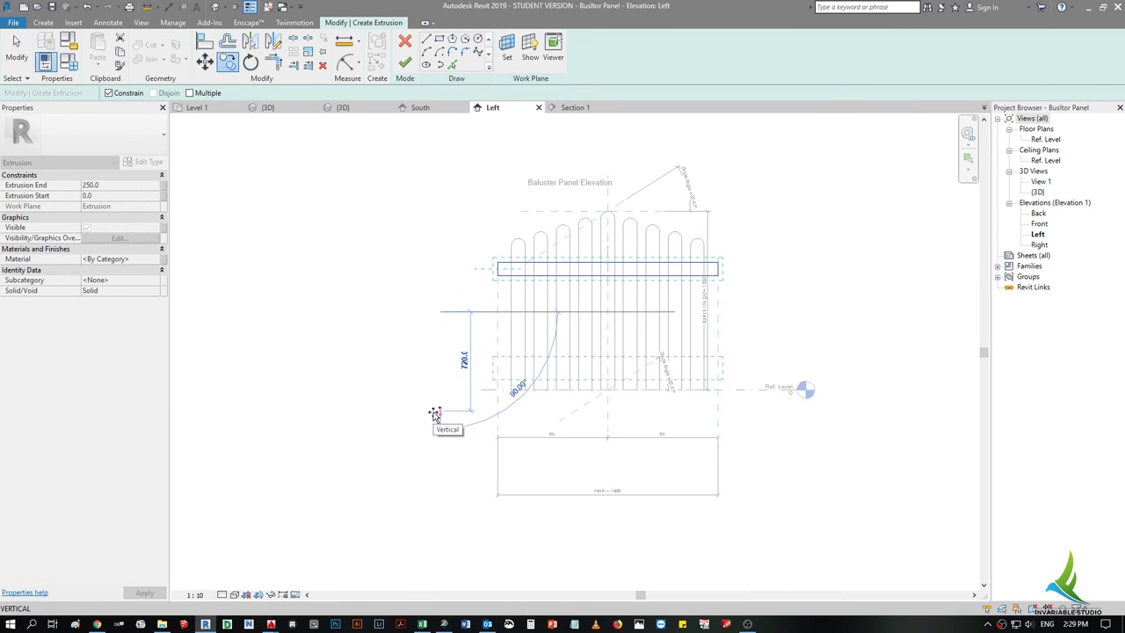
pyautogui.click(435, 413)
pyautogui.scroll(2, 431, 395)
pyautogui.scroll(2, 416, 360)
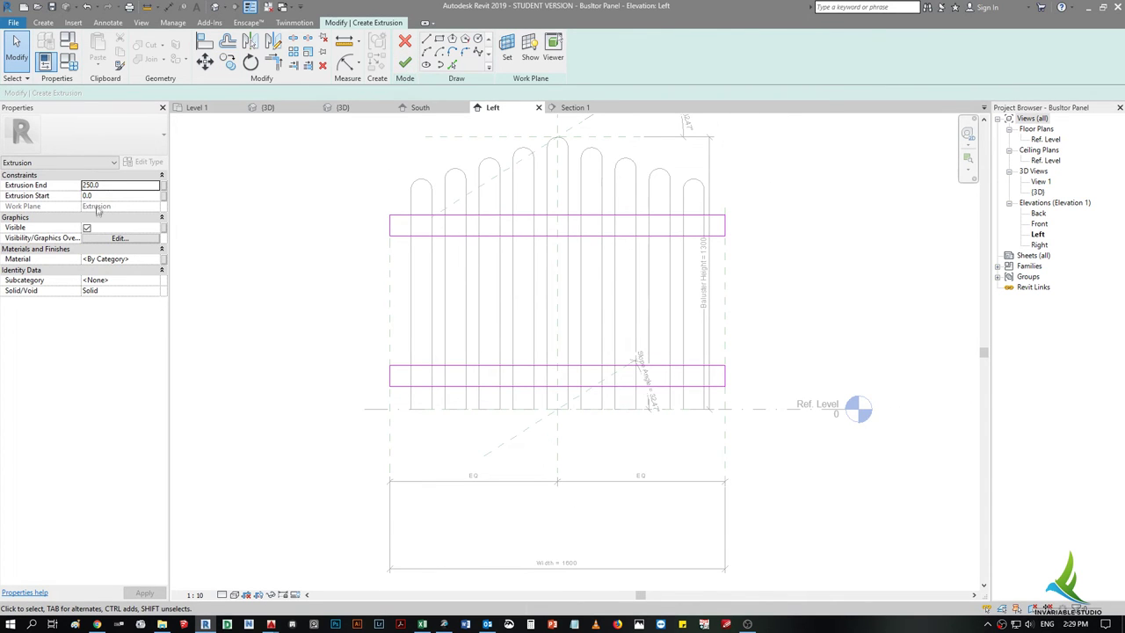
pyautogui.click(101, 185)
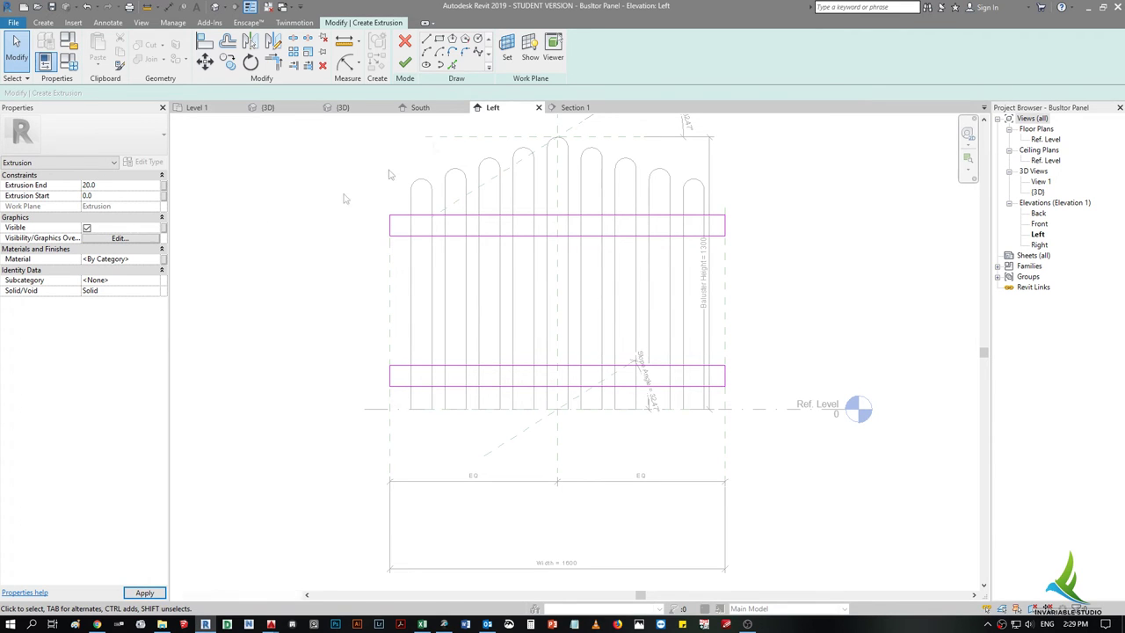
pyautogui.click(404, 62)
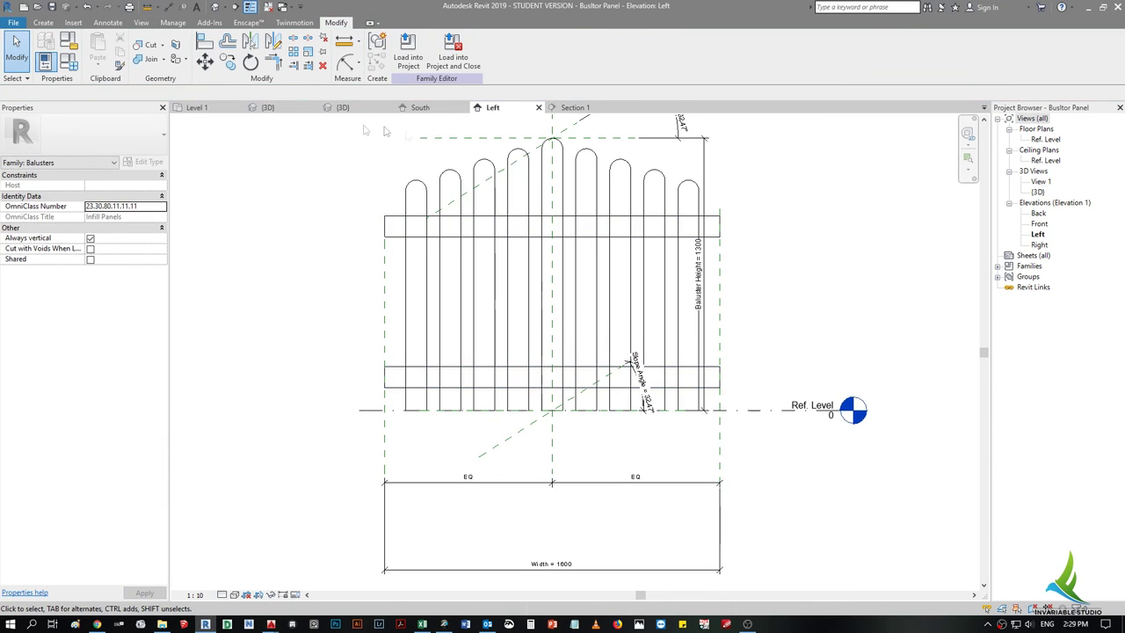
# - Inspect the new rails in 3D and reload Busltor Panel into Project4, overwriting the existing version
pyautogui.click(215, 8)
pyautogui.keyDown('shift'); pyautogui.moveTo(545, 351); pyautogui.dragTo(492, 264, button='middle'); pyautogui.keyUp('shift')
pyautogui.scroll(5, 492, 145)
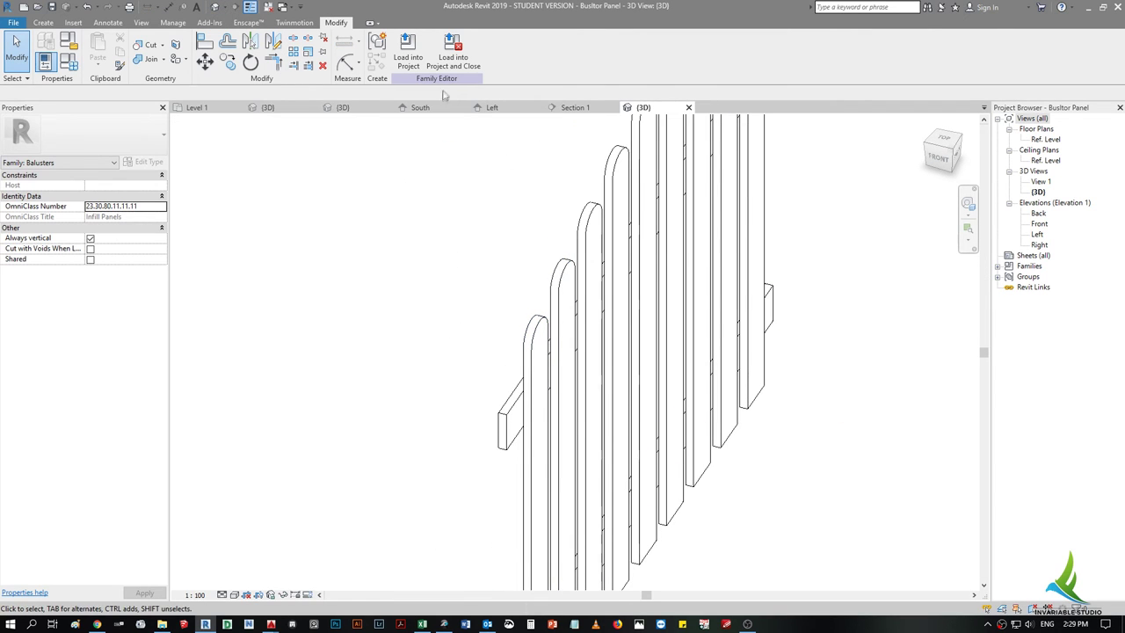
pyautogui.click(397, 45)
pyautogui.click(532, 401)
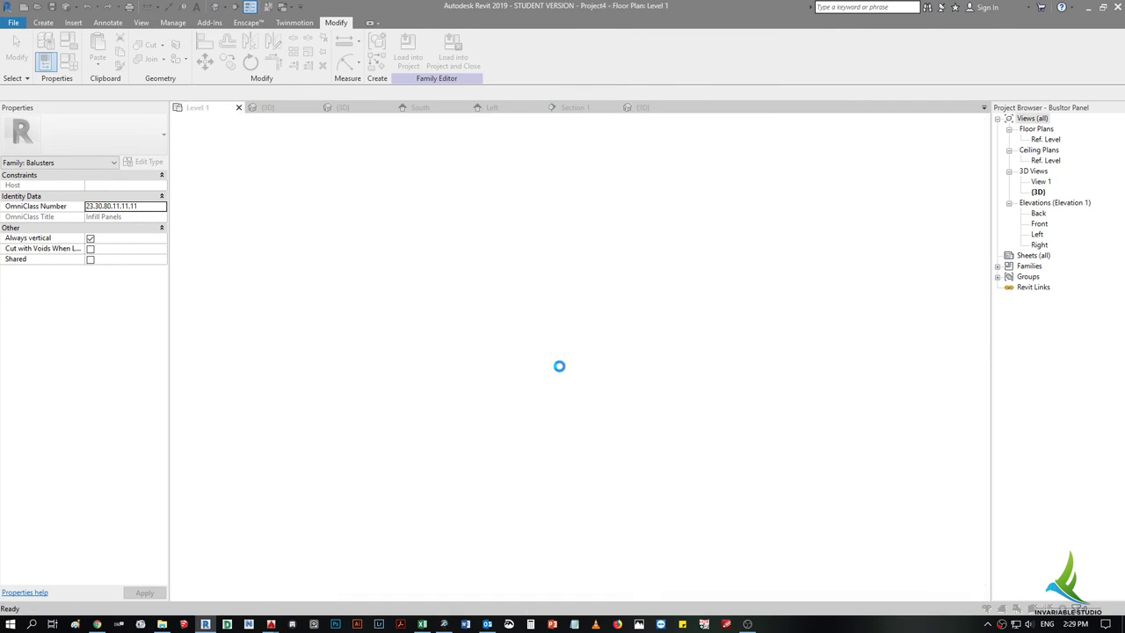
pyautogui.click(532, 306)
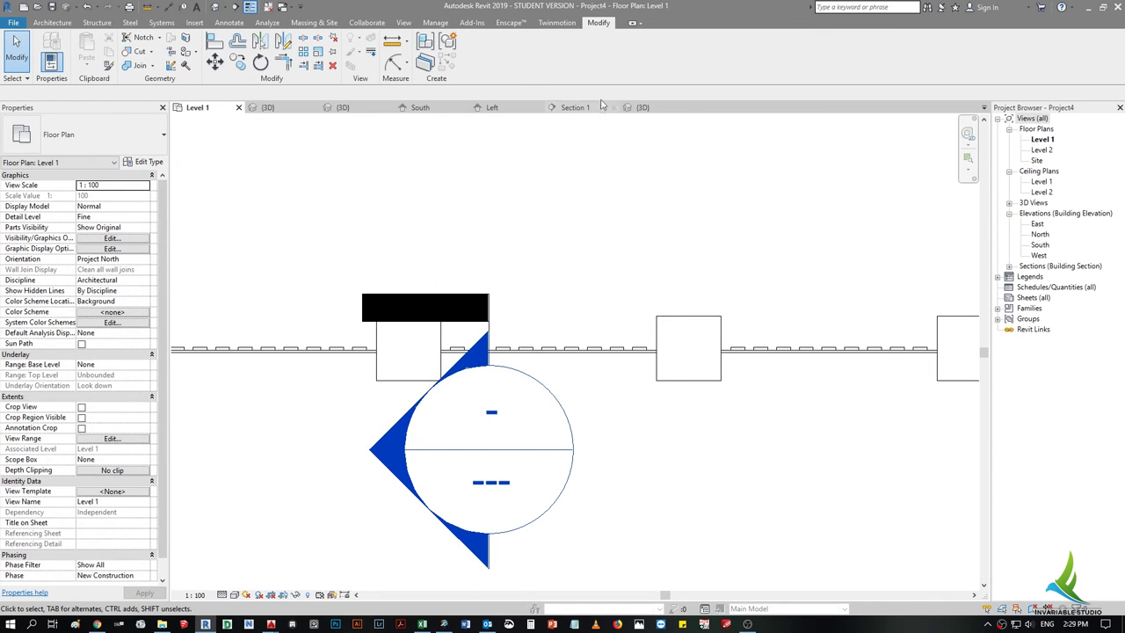
# - Select the baluster panel in the project's 3D fence view and open it for editing
pyautogui.click(633, 107)
pyautogui.click(348, 107)
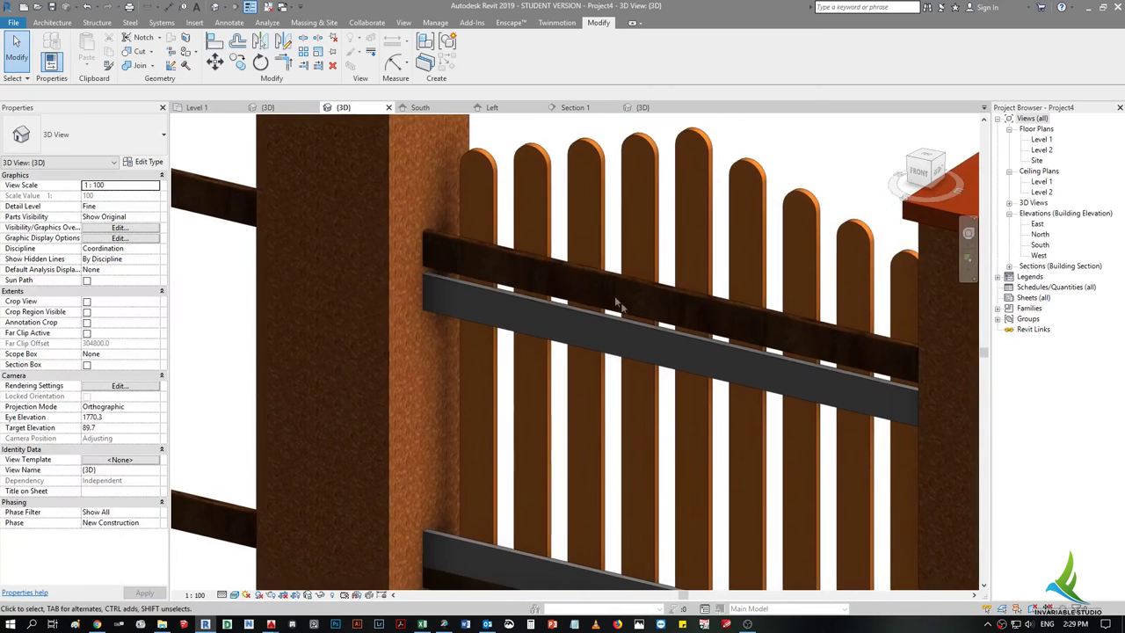
pyautogui.click(610, 282)
pyautogui.press('Tab')
pyautogui.doubleClick(610, 281)
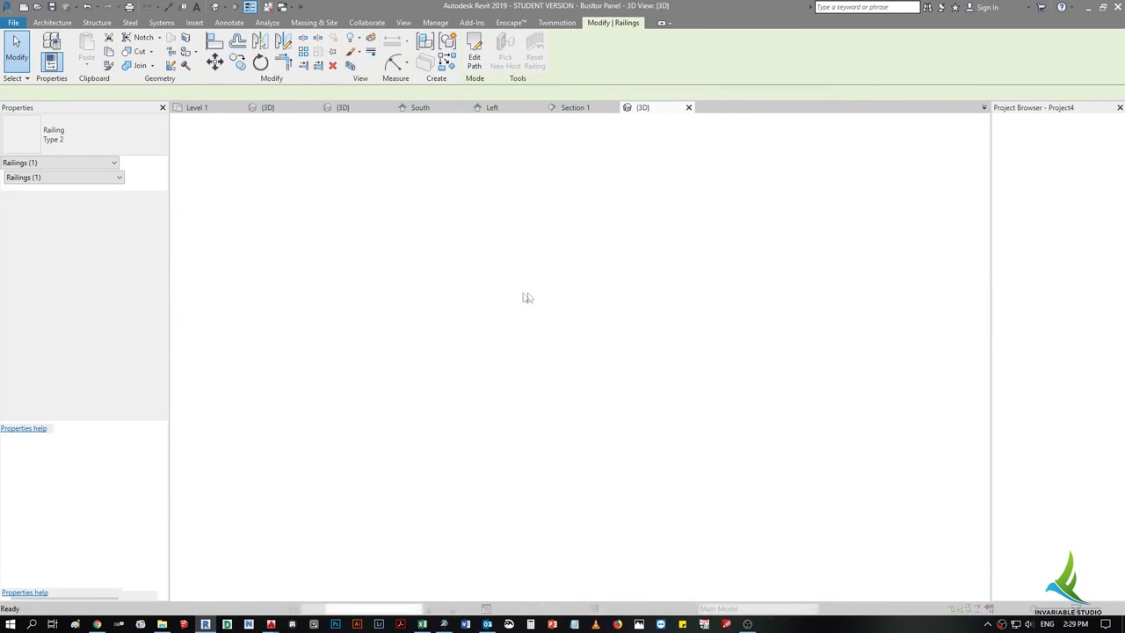
pyautogui.click(519, 403)
pyautogui.keyDown('shift'); pyautogui.moveTo(518, 403); pyautogui.dragTo(289, 188, button='middle'); pyautogui.keyUp('shift')
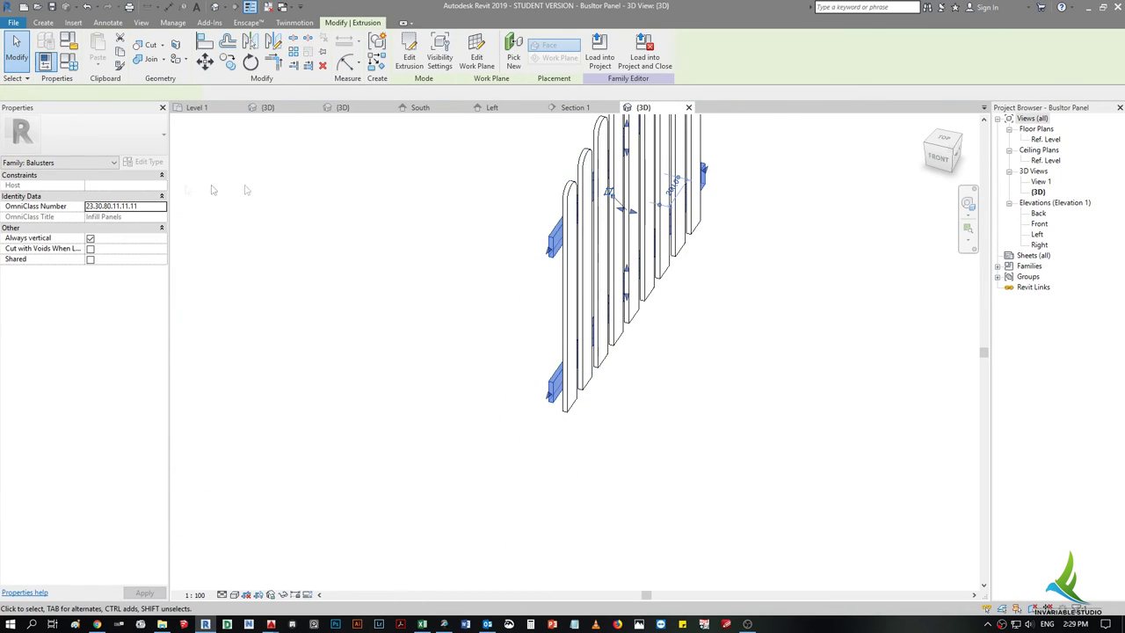
# - Give the panel extrusion Cherry material and reload it into Project4, overwriting parameter values
pyautogui.click(156, 259)
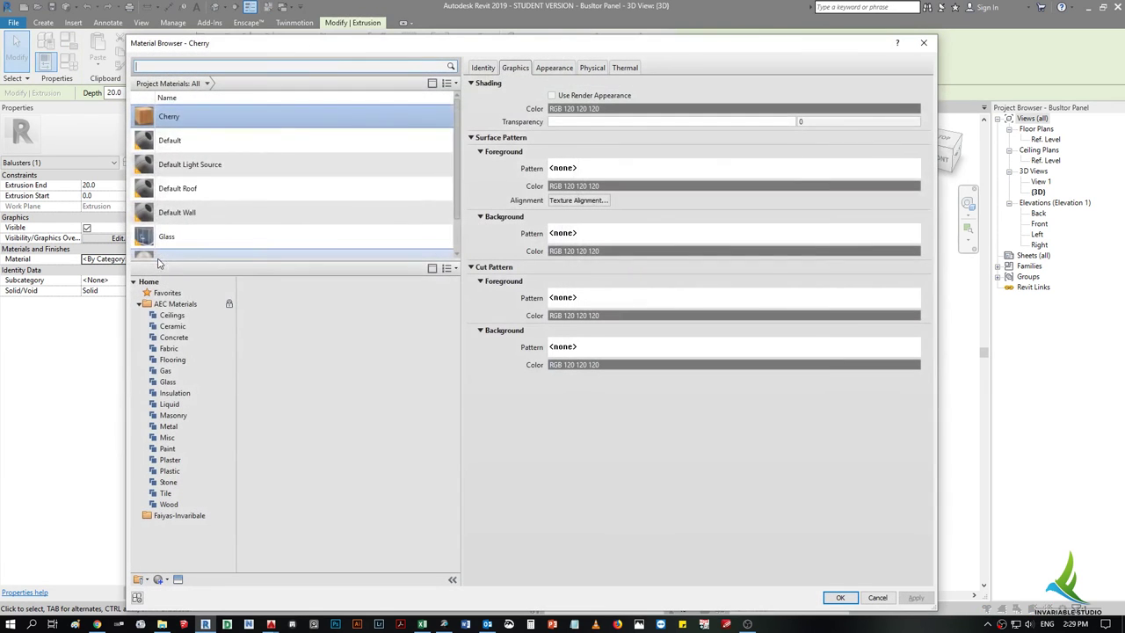
pyautogui.doubleClick(183, 127)
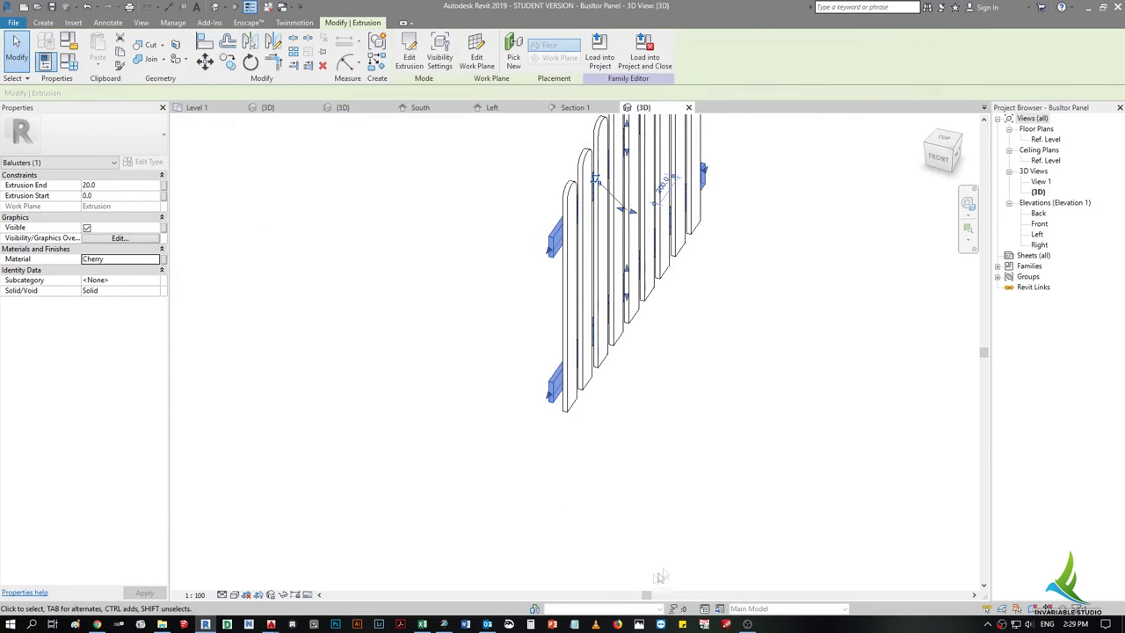
pyautogui.click(601, 54)
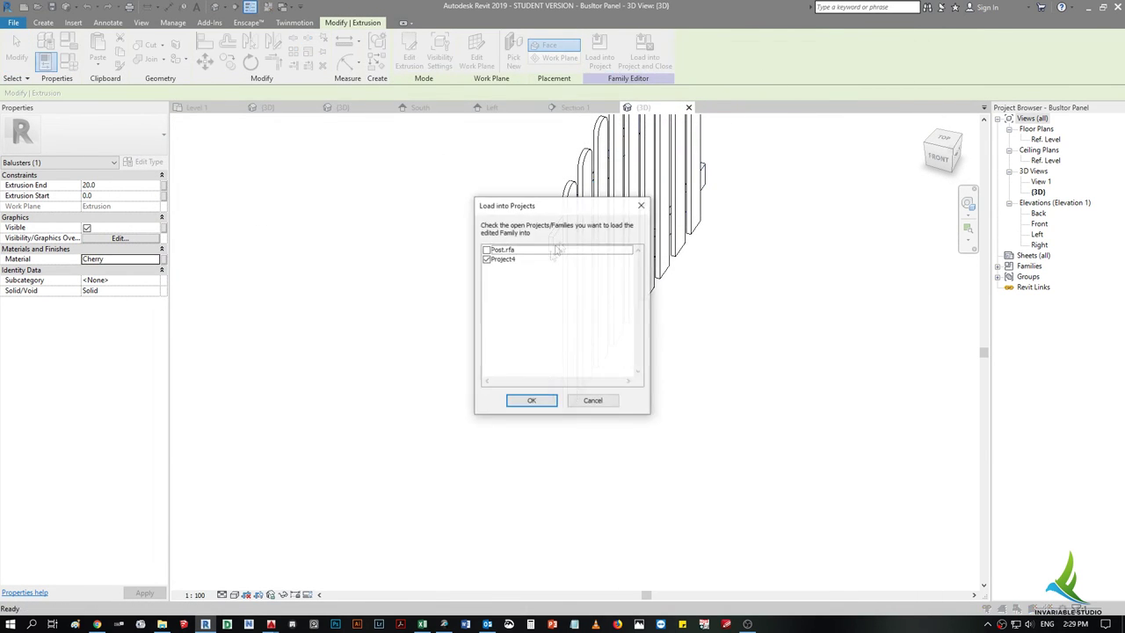
pyautogui.click(525, 403)
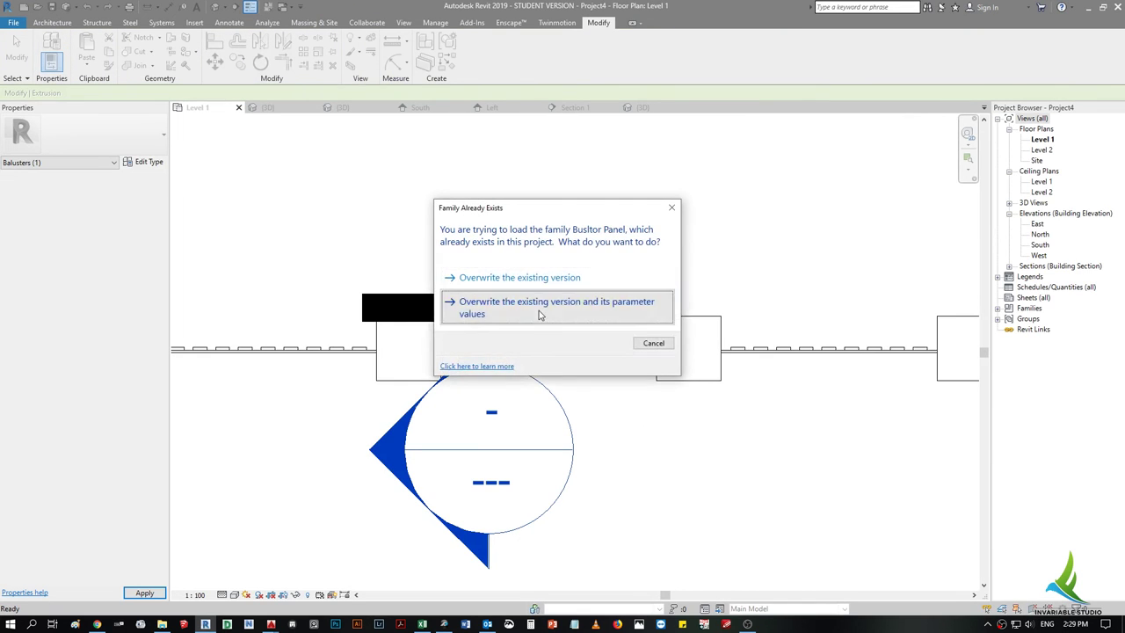
pyautogui.click(540, 314)
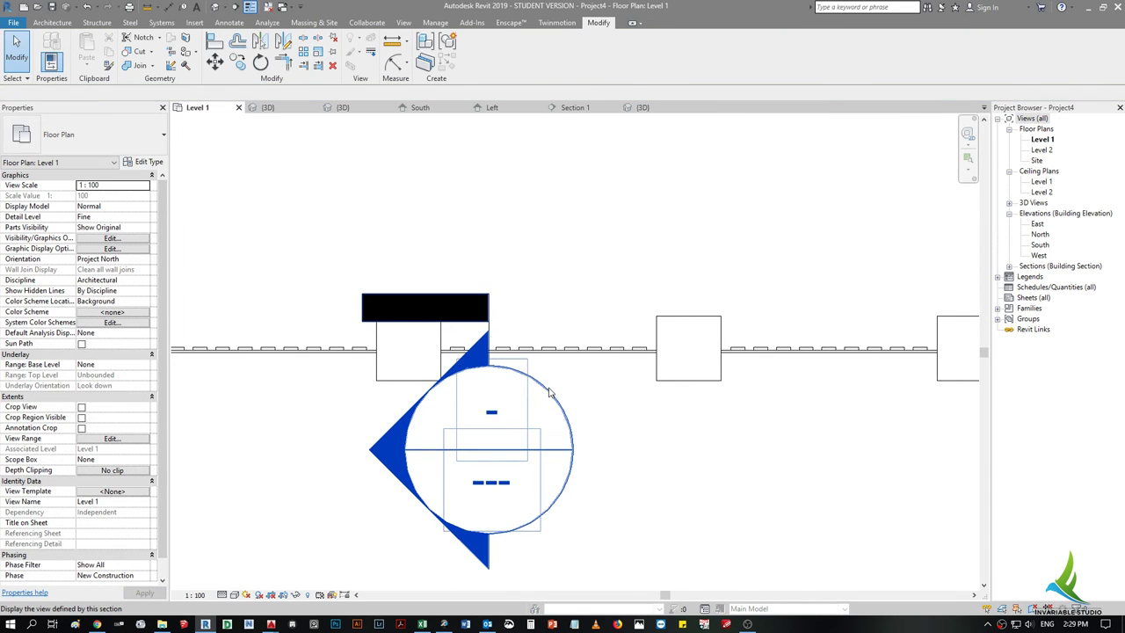
# - Delete the Section 1 section view from the plan
pyautogui.click(506, 311)
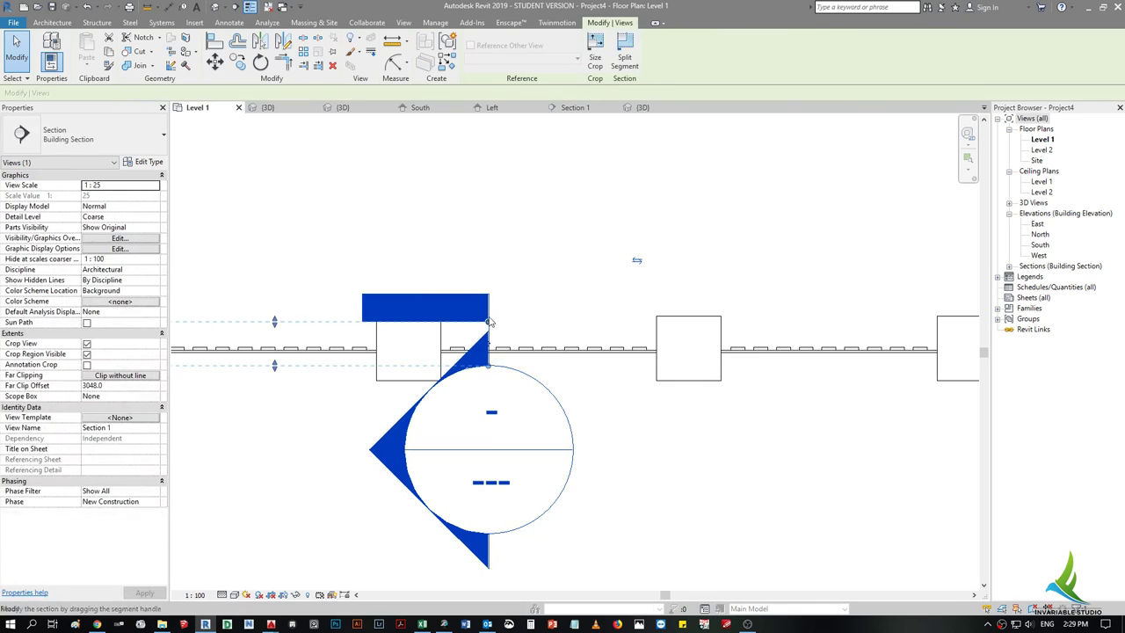
pyautogui.press('Delete')
pyautogui.click(605, 354)
# - Close the Post family's 3D view, answer its save prompt, and return to the project 3D view
pyautogui.click(343, 107)
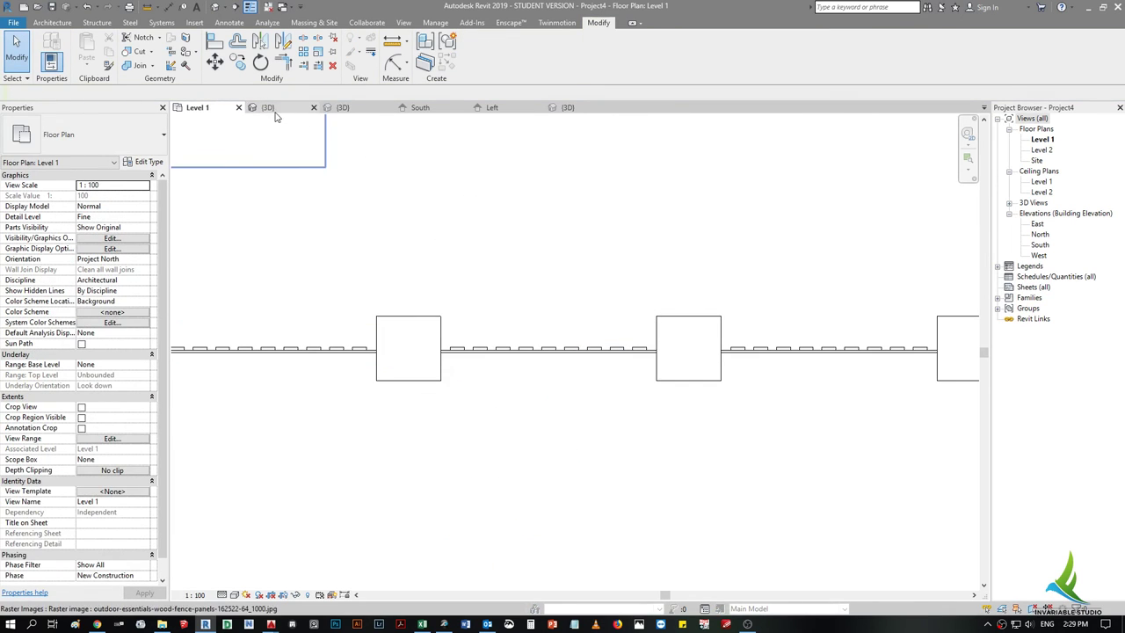
pyautogui.click(314, 107)
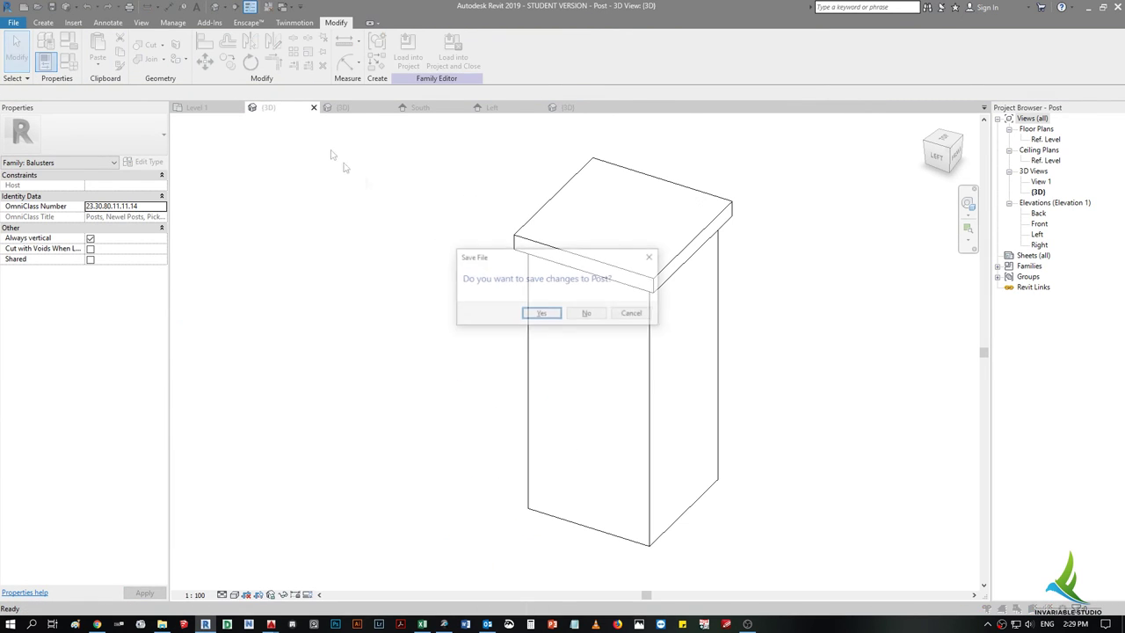
pyautogui.click(586, 314)
pyautogui.click(288, 108)
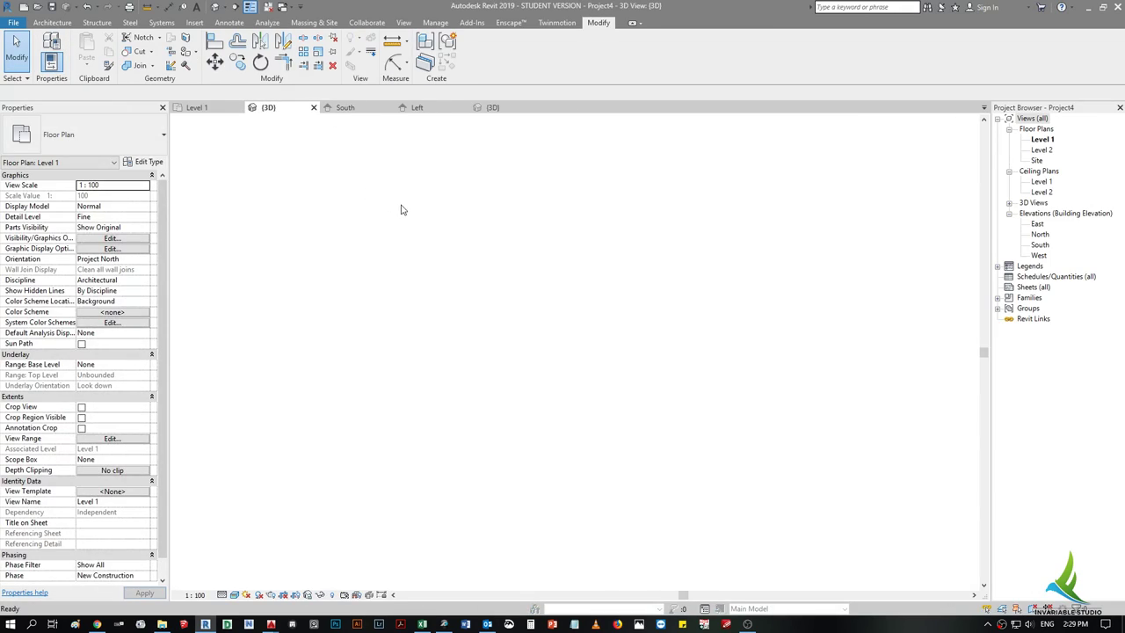
pyautogui.scroll(-3, 548, 283)
pyautogui.scroll(3, 548, 283)
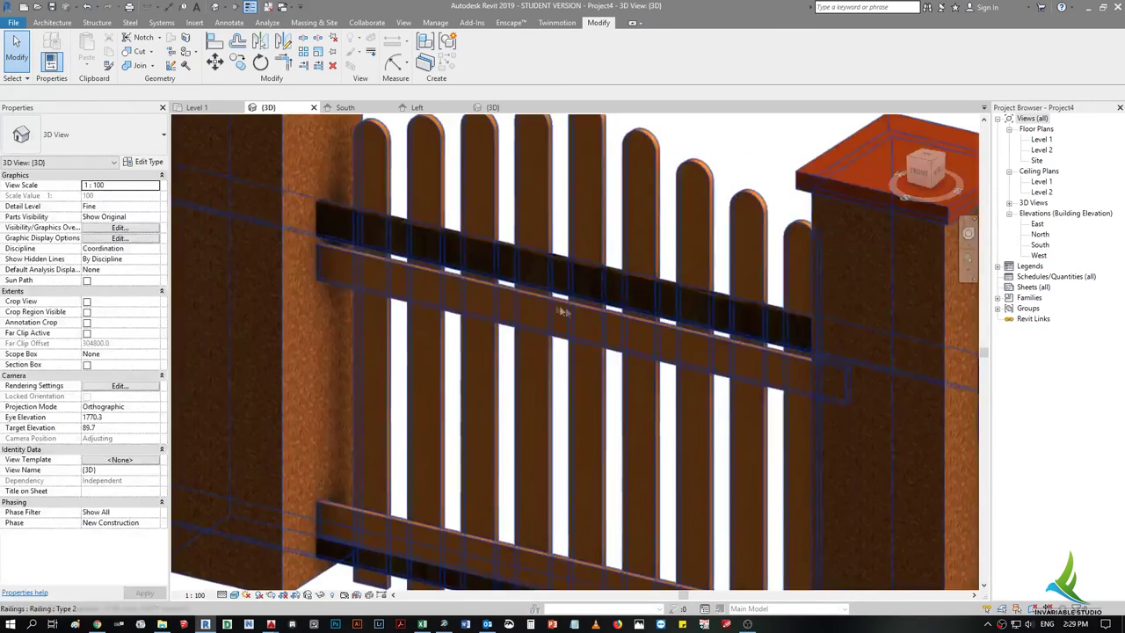
pyautogui.scroll(-2, 548, 283)
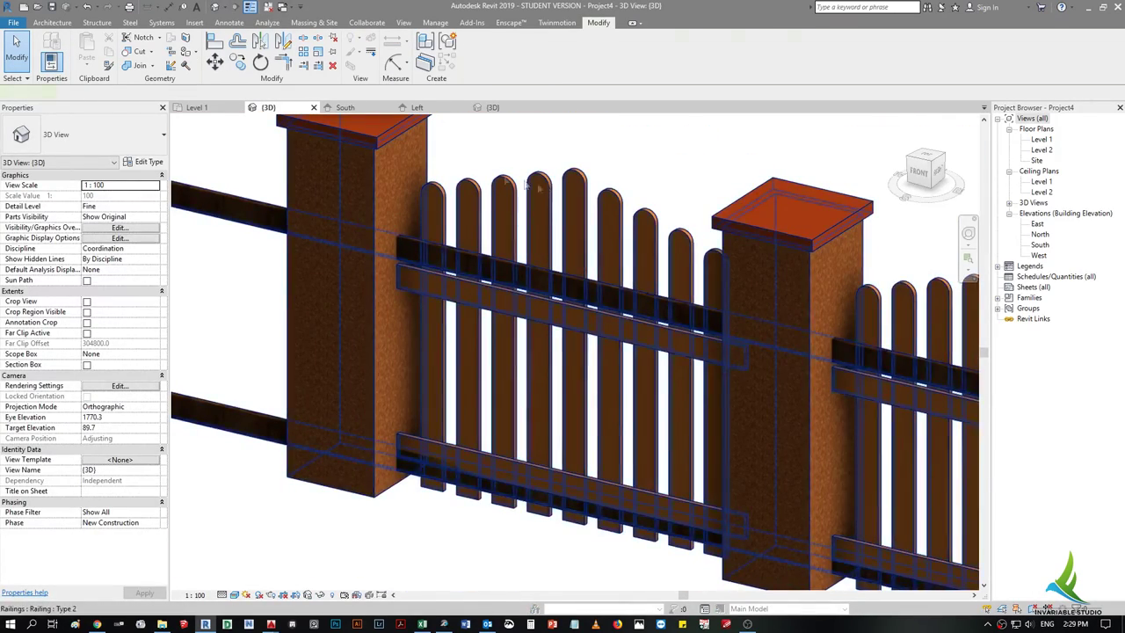
# - Remove both Trail 1 and Trail 2 rails from the Type 2 railing's rail structure
pyautogui.click(545, 185)
pyautogui.click(989, 204)
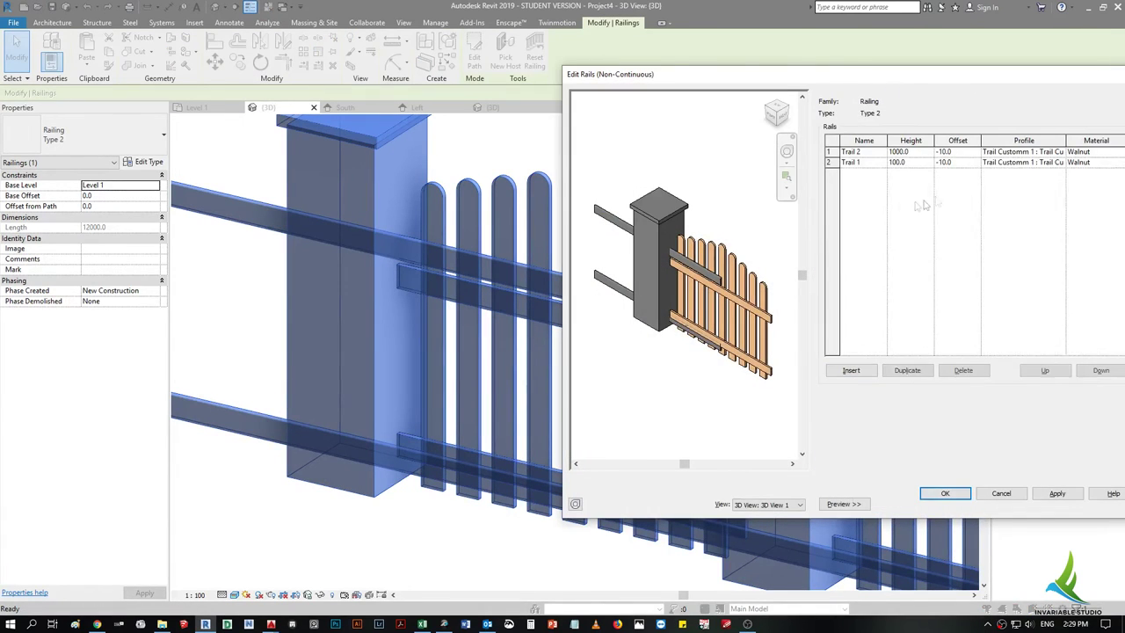
pyautogui.click(830, 153)
pyautogui.click(958, 370)
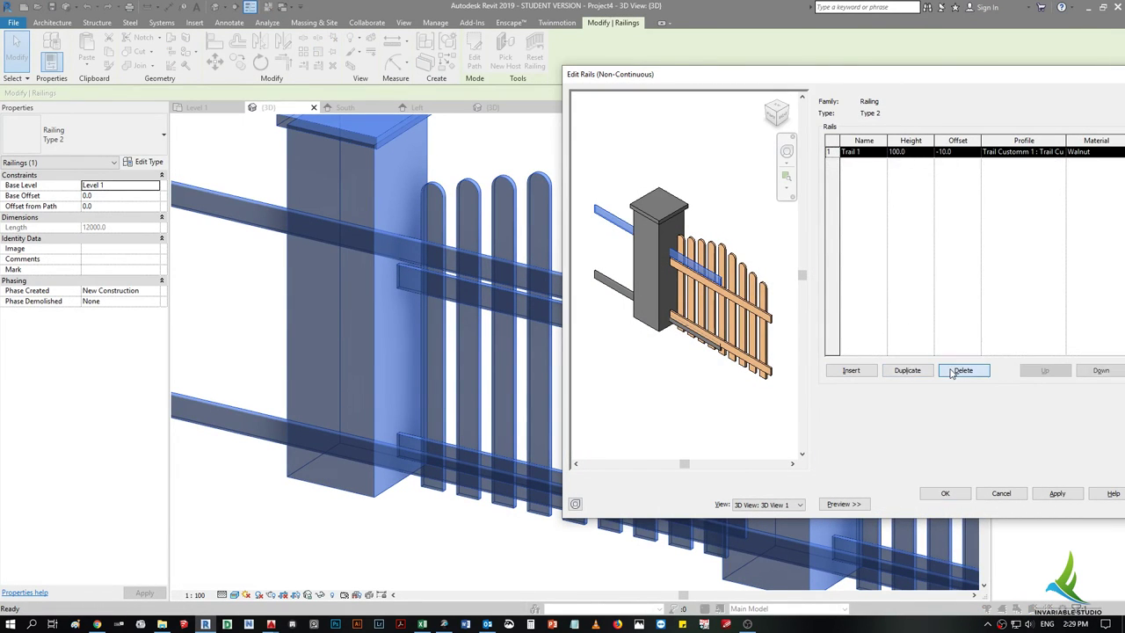
pyautogui.click(954, 371)
pyautogui.click(945, 493)
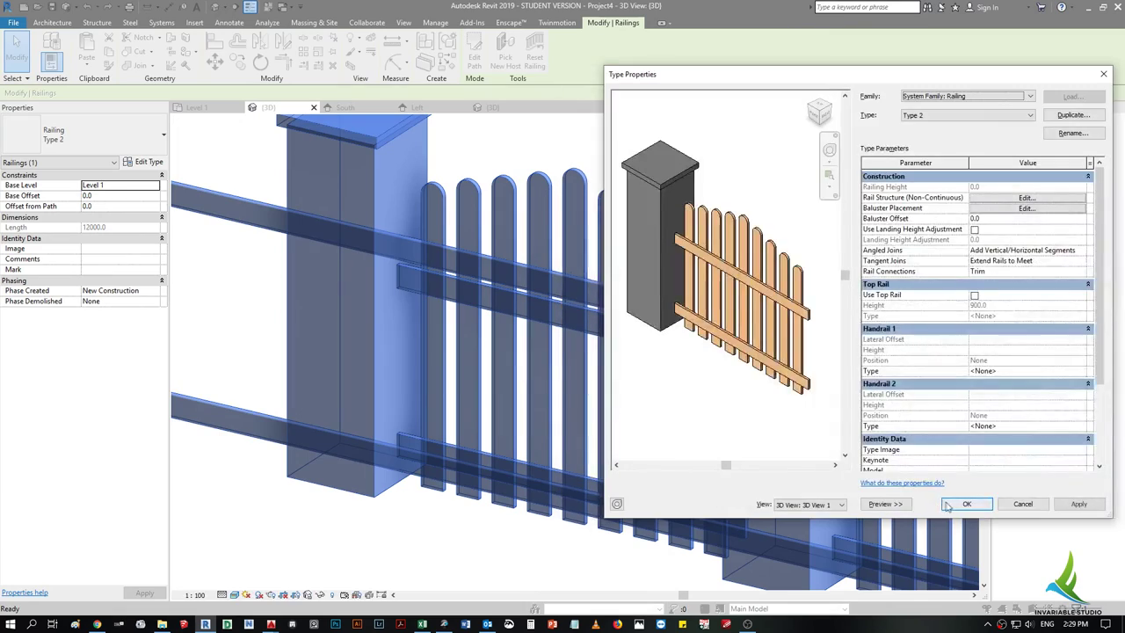
pyautogui.click(934, 573)
pyautogui.scroll(-2, 580, 521)
pyautogui.press('Escape')
pyautogui.scroll(-2, 576, 492)
# - Orbit the 3D view to a front-right corner angle and select the existing fence railing
pyautogui.scroll(-2, 571, 465)
pyautogui.scroll(-1, 567, 450)
pyautogui.moveTo(567, 450)
pyautogui.keyDown('shift'); pyautogui.mouseDown(button='middle')
pyautogui.moveTo(501, 369)
pyautogui.moveTo(712, 330)
pyautogui.moveTo(813, 449)
pyautogui.moveTo(616, 369)
pyautogui.mouseUp(button='middle'); pyautogui.keyUp('shift')
pyautogui.click(501, 369)
pyautogui.press('Escape')
pyautogui.scroll(2, 545, 352)
pyautogui.click(422, 264)
# - Sketch a diagonal railing path across the Level 1 plan and finish the sketch
pyautogui.click(196, 107)
pyautogui.scroll(-5, 466, 378)
pyautogui.doubleClick(469, 322)
pyautogui.click(317, 460)
pyautogui.click(931, 332)
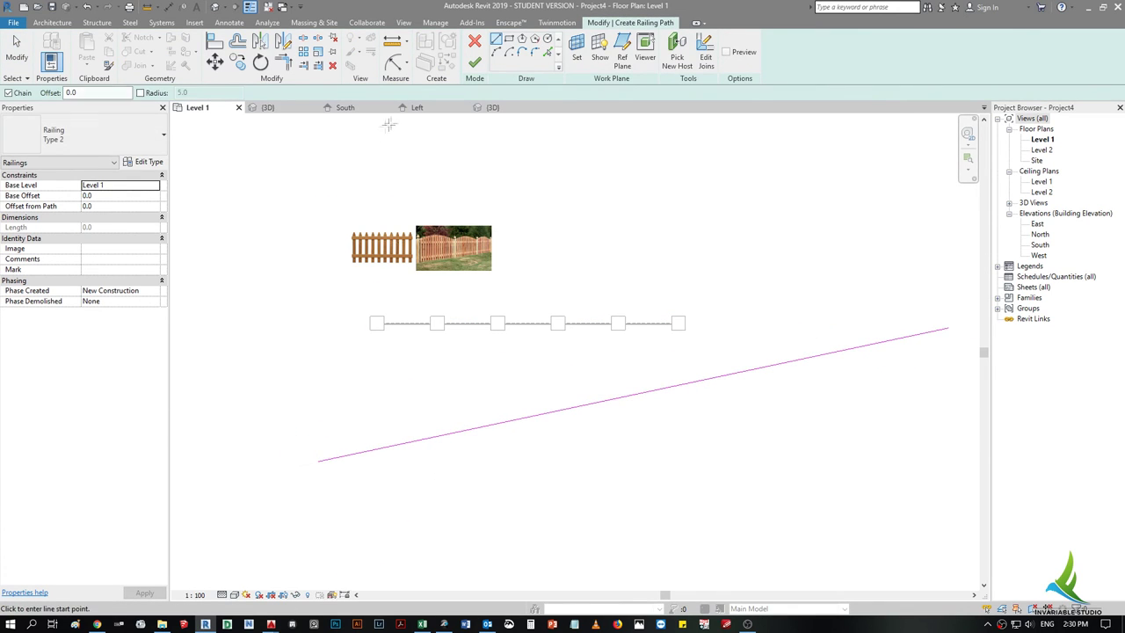
pyautogui.click(475, 62)
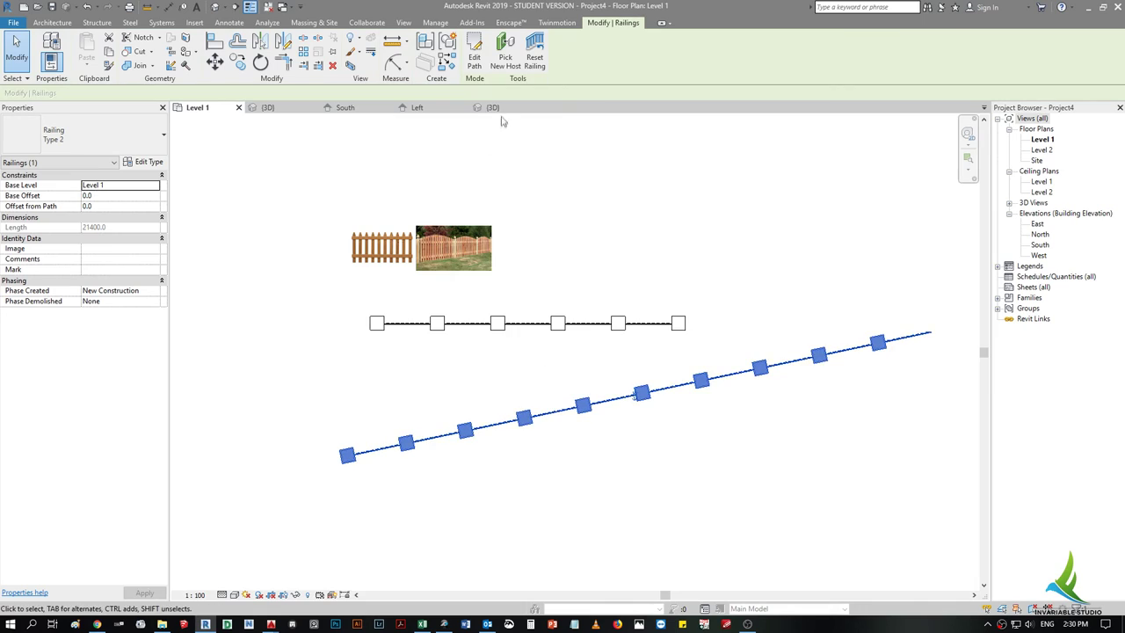
# - Close the panel family's 3D view and return to the project's 3D view of the fences
pyautogui.click(491, 107)
pyautogui.click(539, 107)
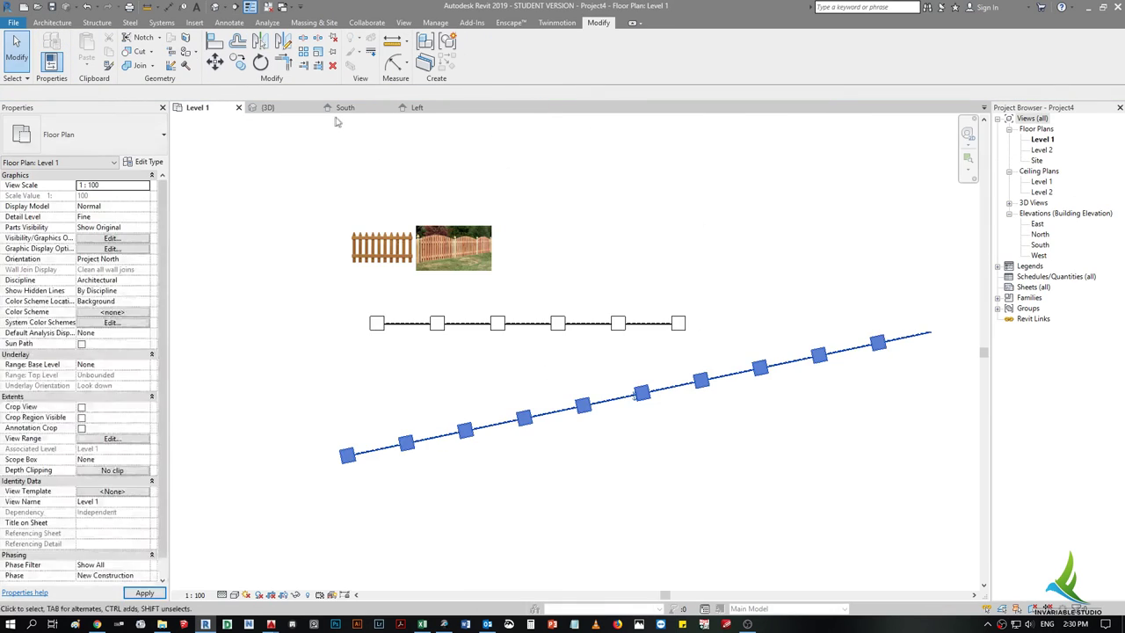
pyautogui.click(268, 107)
# - Select the new diagonal fence railing and open Baluster Placement from its type properties
pyautogui.scroll(3, 616, 422)
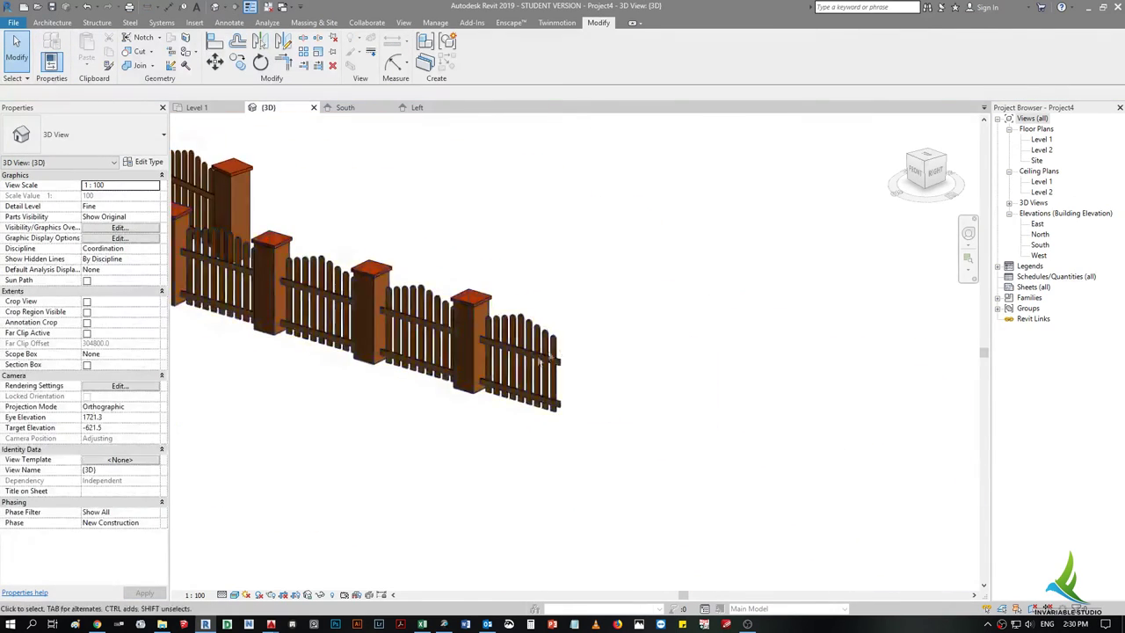
pyautogui.scroll(3, 651, 413)
pyautogui.scroll(2, 677, 407)
pyautogui.scroll(-3, 677, 411)
pyautogui.scroll(-2, 668, 422)
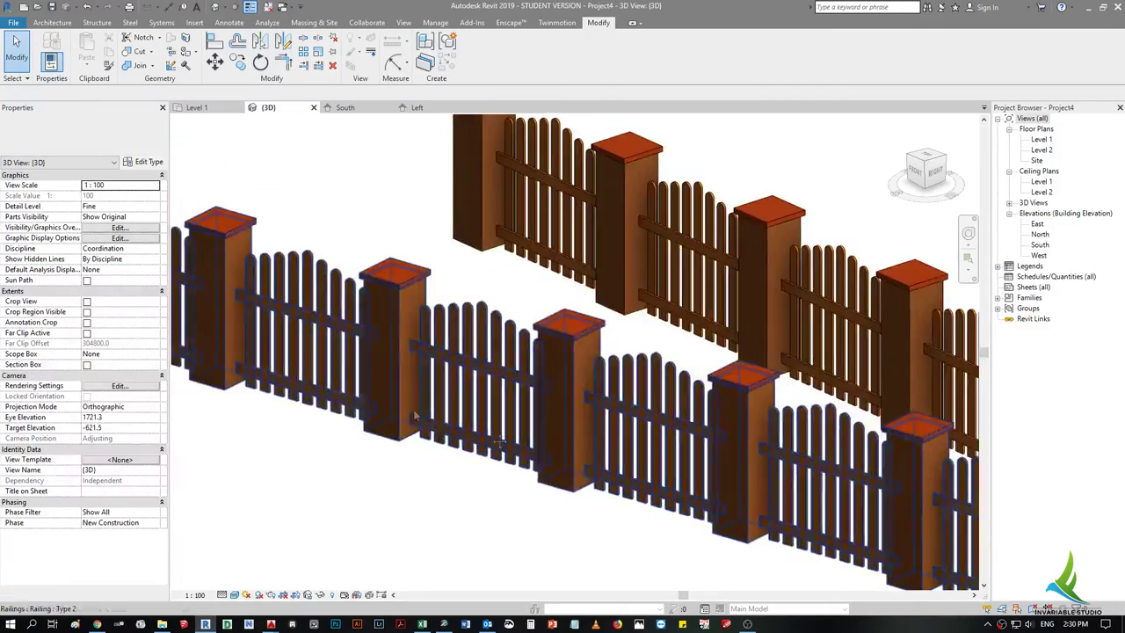
pyautogui.scroll(3, 563, 469)
pyautogui.scroll(1, 628, 446)
pyautogui.scroll(-3, 629, 445)
pyautogui.scroll(2, 580, 378)
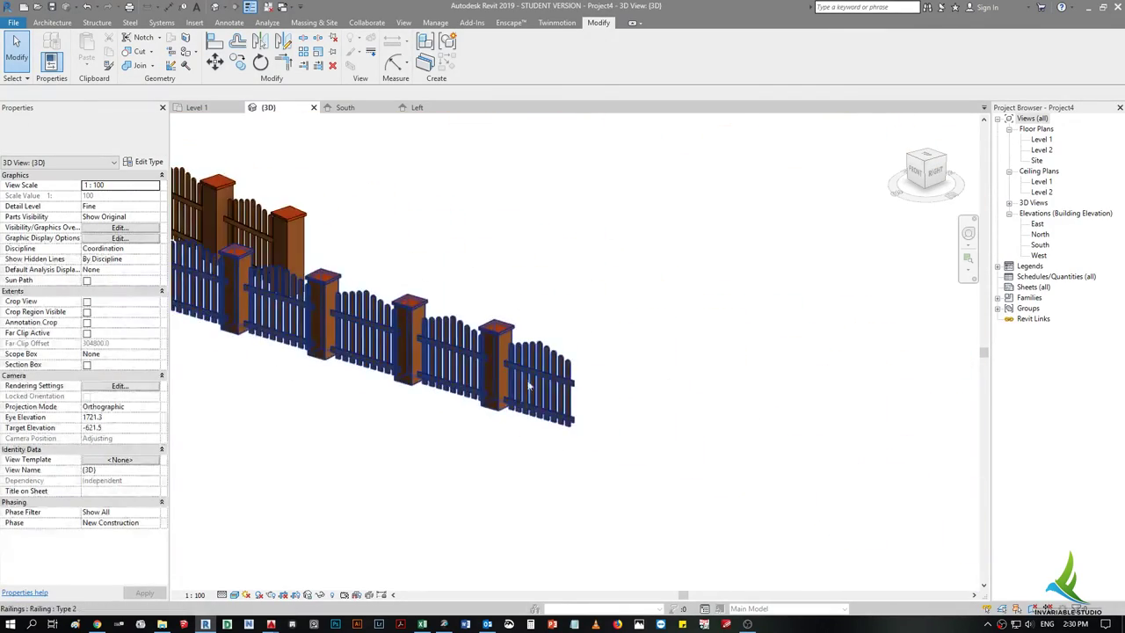
pyautogui.scroll(2, 572, 361)
pyautogui.scroll(1, 567, 351)
pyautogui.click(567, 352)
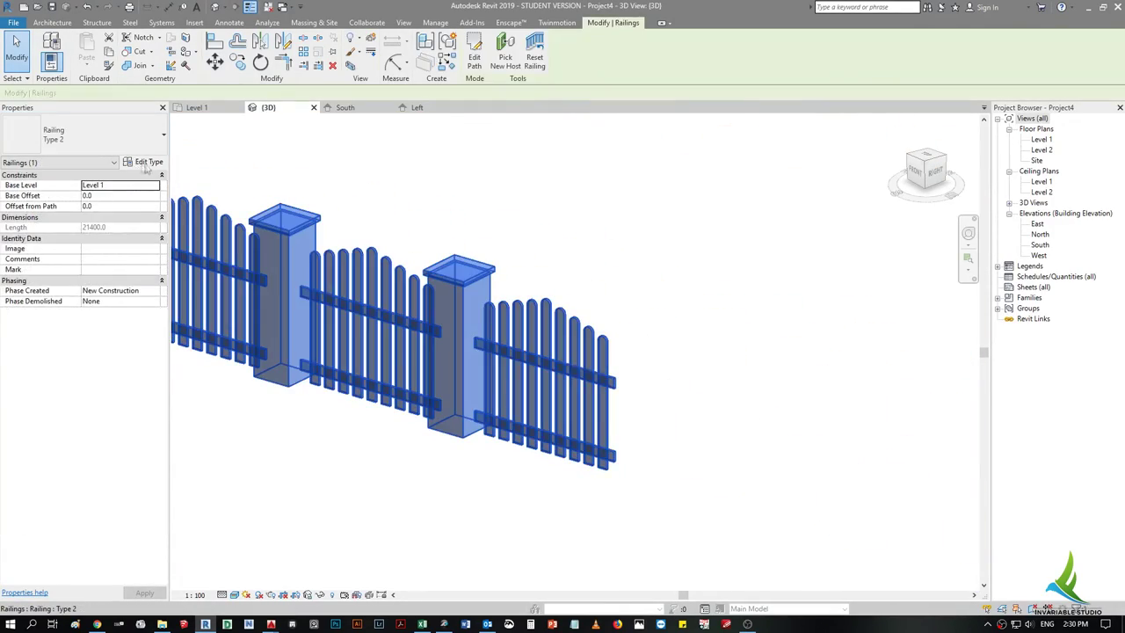
pyautogui.click(143, 161)
pyautogui.click(1024, 209)
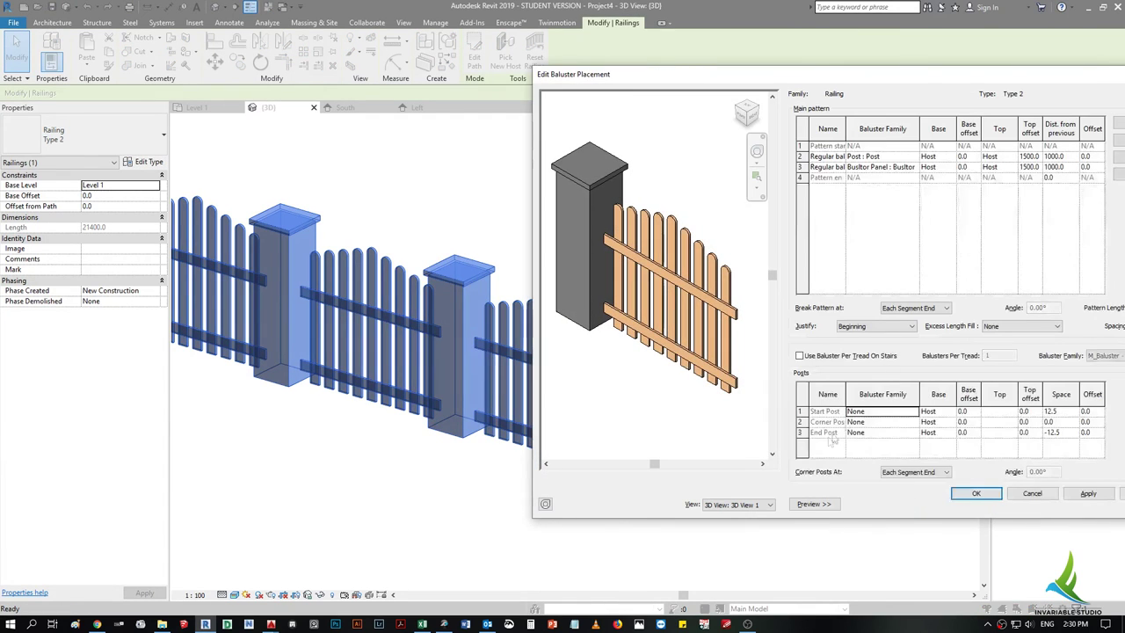
# - Set the End Post to Post : Post and dismiss the missing-balusters warning
pyautogui.click(914, 433)
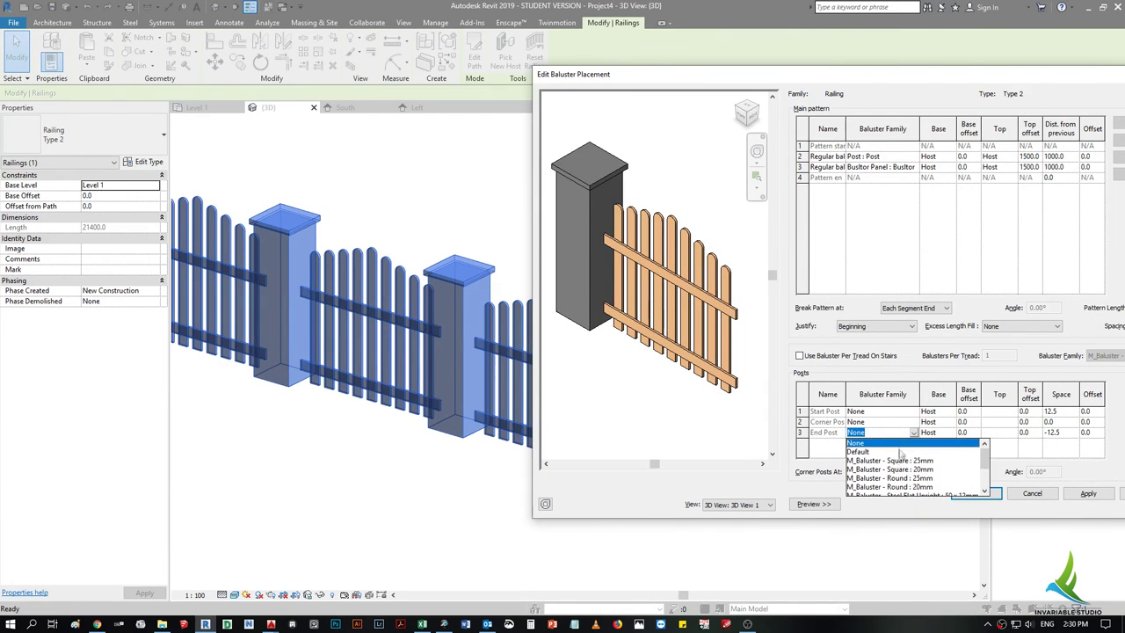
pyautogui.scroll(-3, 883, 475)
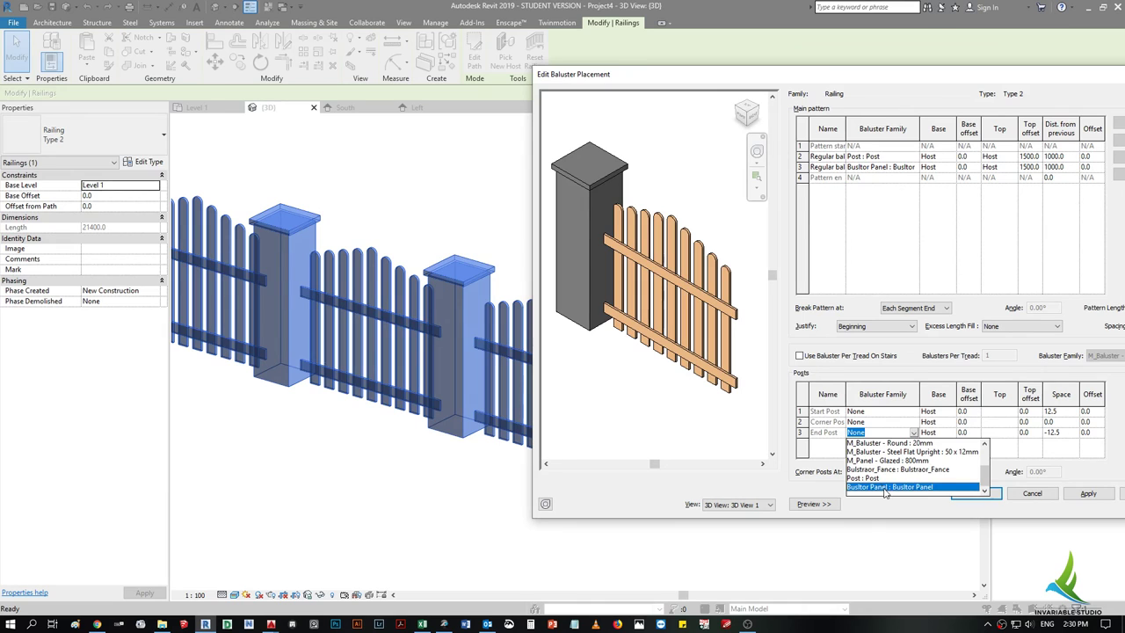
pyautogui.click(886, 487)
pyautogui.click(915, 433)
pyautogui.click(879, 456)
pyautogui.click(1088, 493)
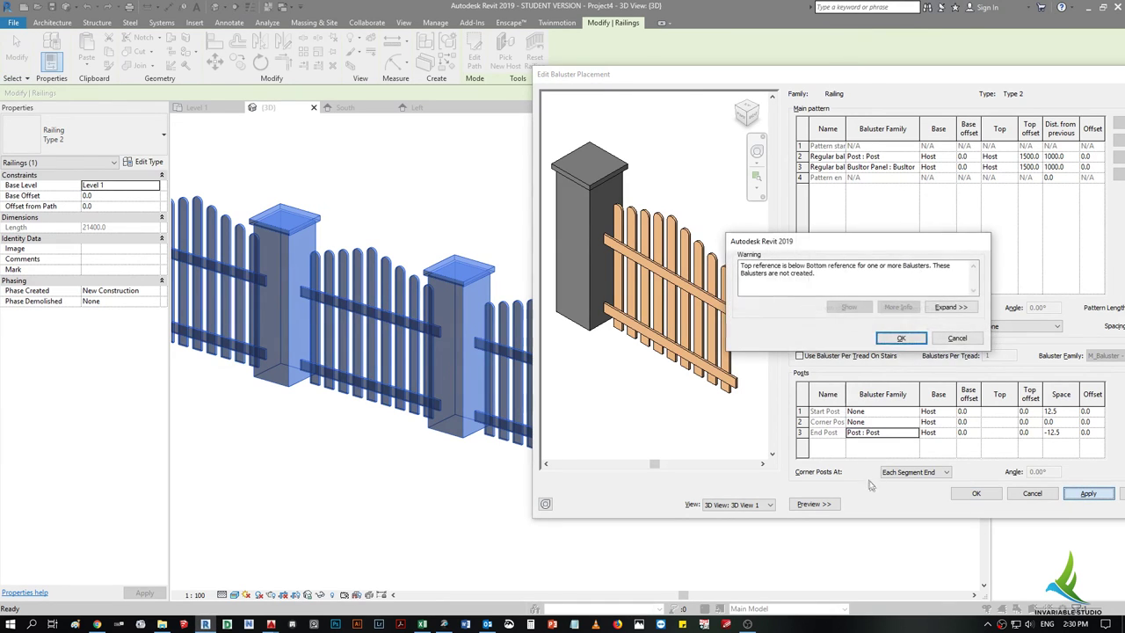
pyautogui.click(911, 339)
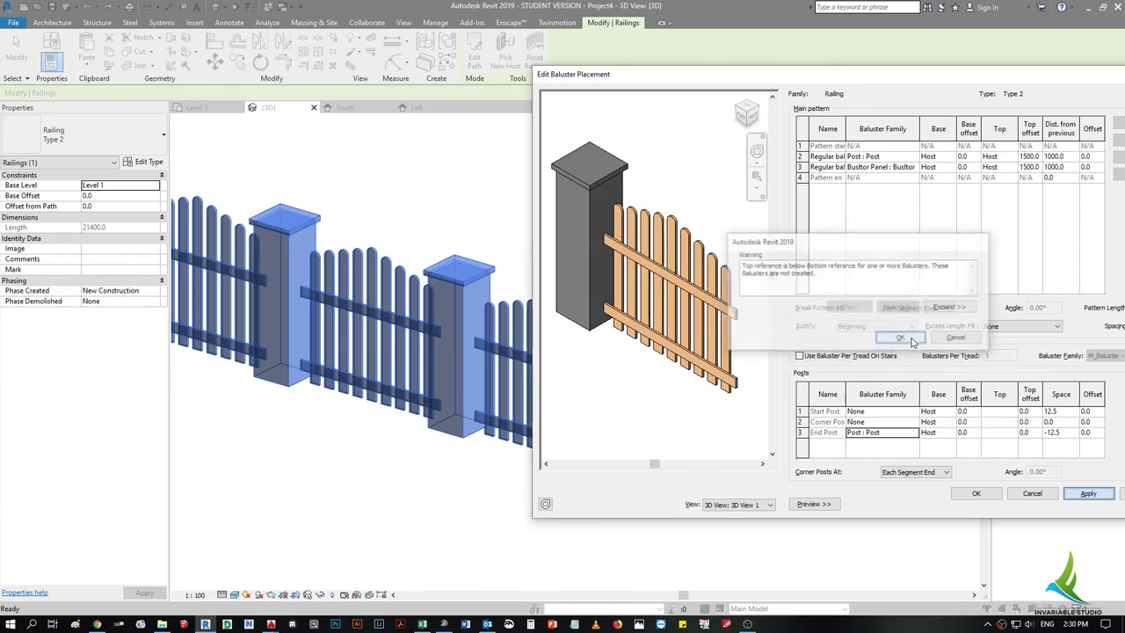
# - Set the Start Post to Post : Post and dismiss the resulting warning
pyautogui.click(915, 412)
pyautogui.scroll(-3, 897, 448)
pyautogui.click(904, 466)
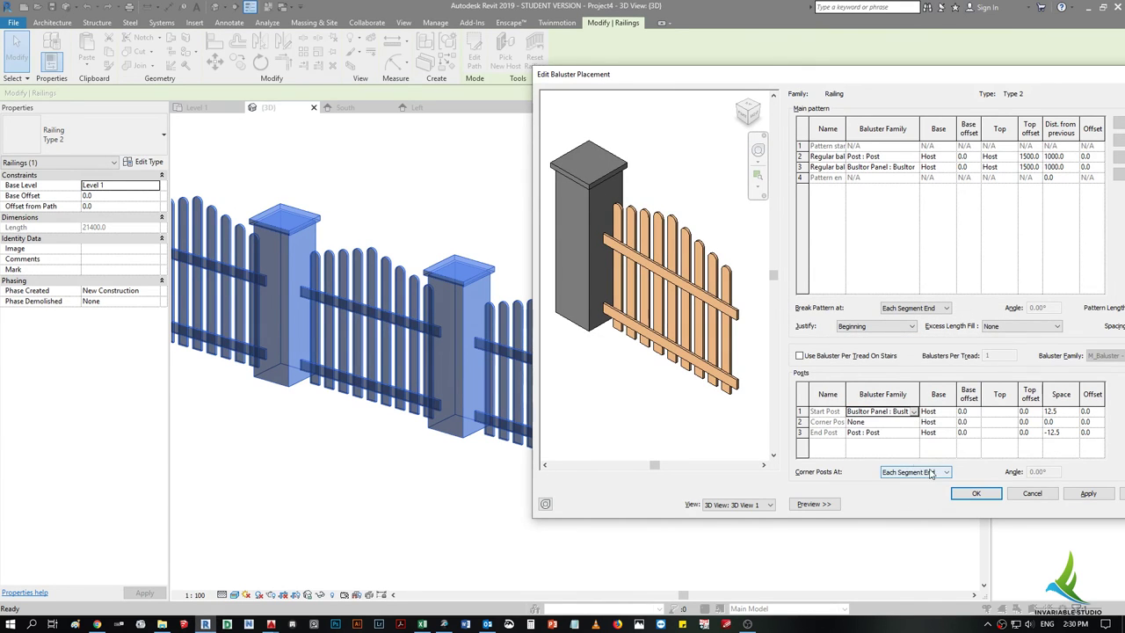
pyautogui.click(914, 411)
pyautogui.click(939, 472)
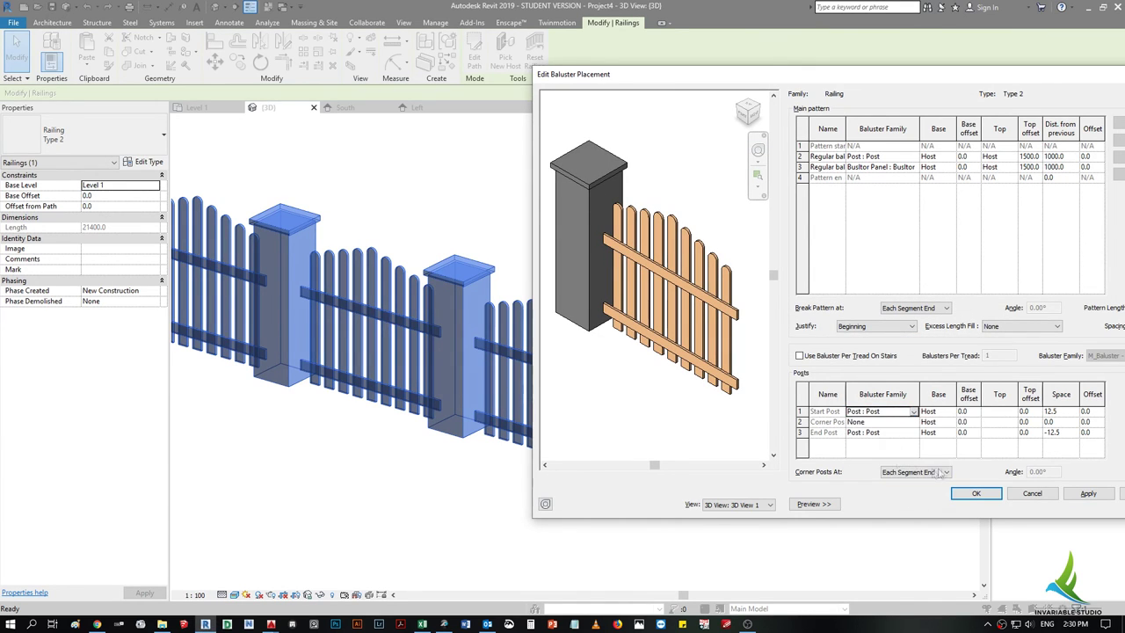
pyautogui.click(1089, 494)
pyautogui.click(909, 341)
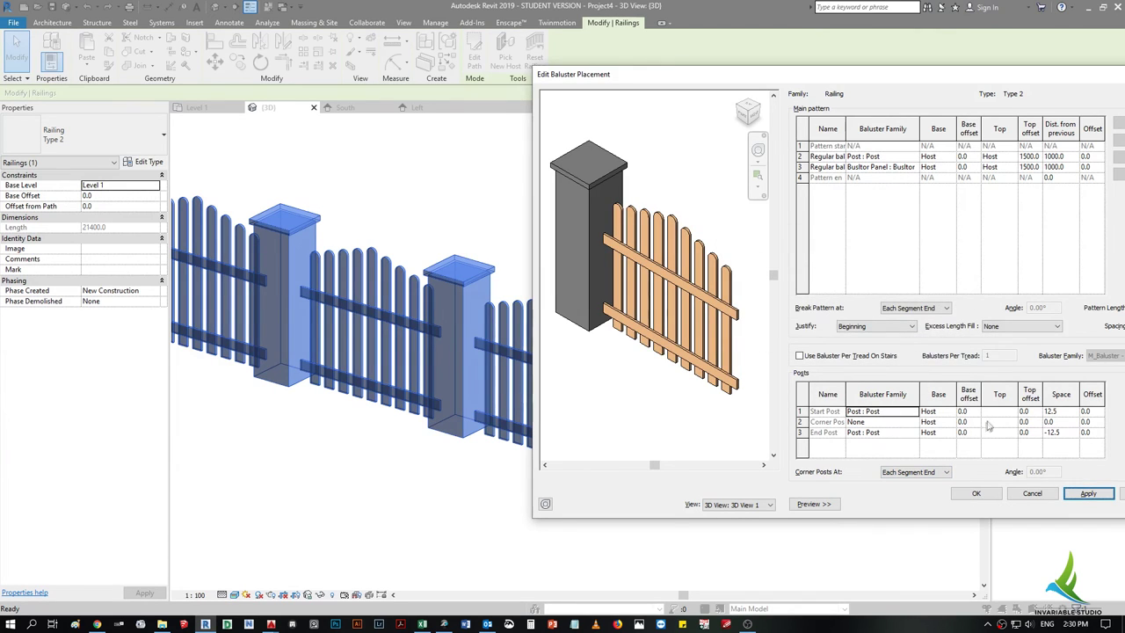
# - Adjust the Busltor Panel pattern row and corner post top setting, then apply to the preview
pyautogui.click(914, 167)
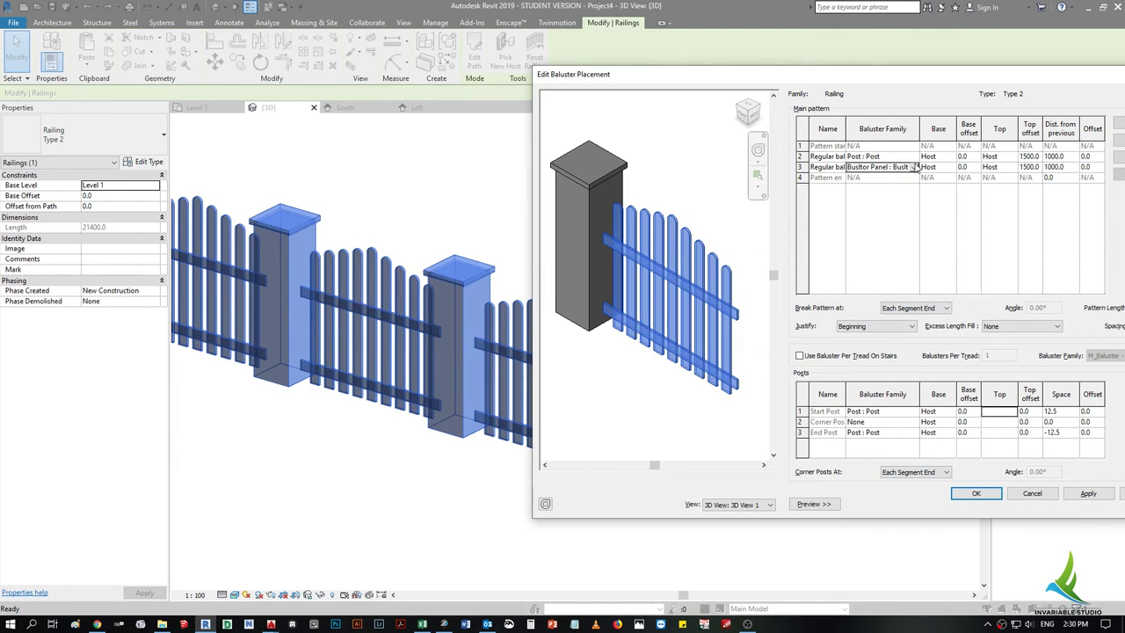
pyautogui.click(989, 423)
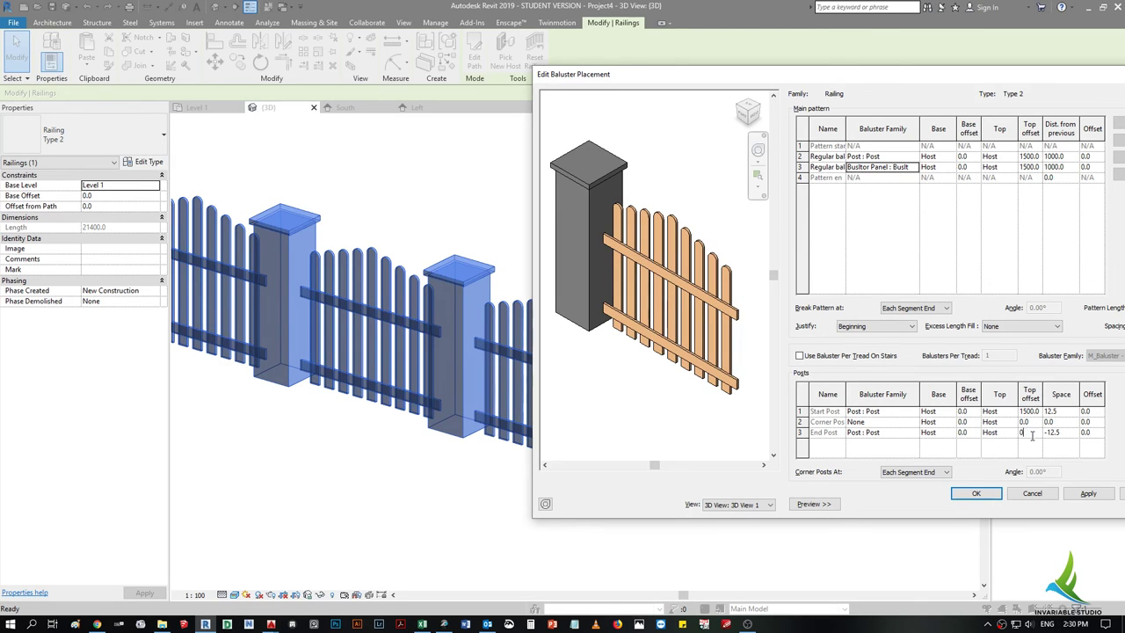
pyautogui.click(1090, 494)
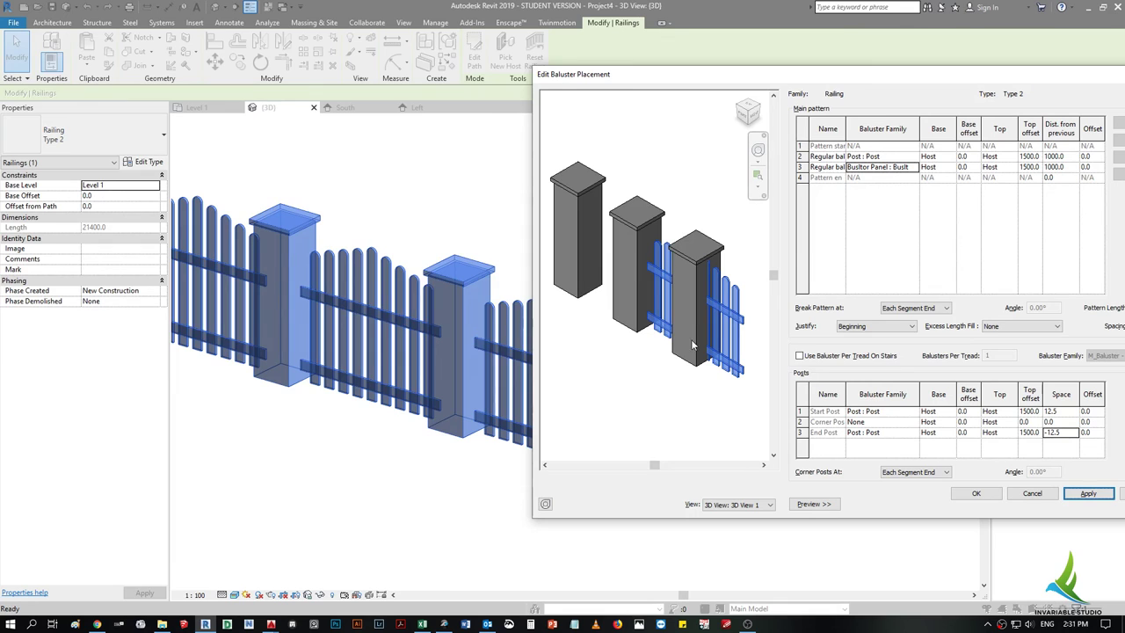
# - Verify Corner Post None and Post : Post start and end posts, then confirm baluster placement
pyautogui.click(917, 423)
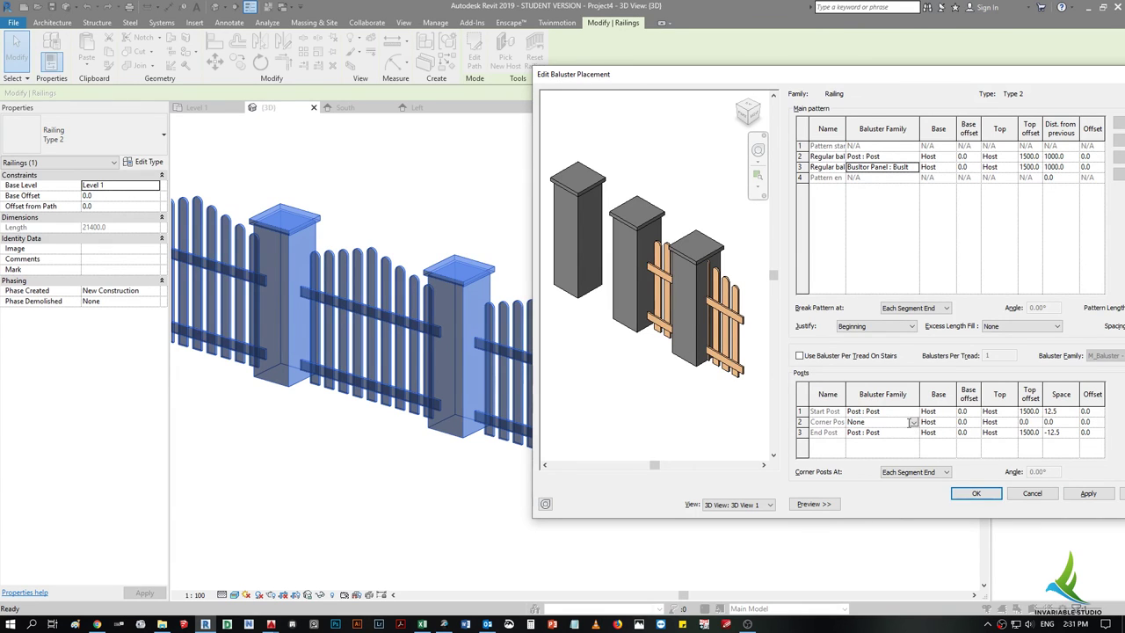
pyautogui.click(915, 422)
pyautogui.click(892, 440)
pyautogui.click(896, 436)
pyautogui.click(914, 432)
pyautogui.click(914, 436)
pyautogui.click(908, 413)
pyautogui.click(914, 411)
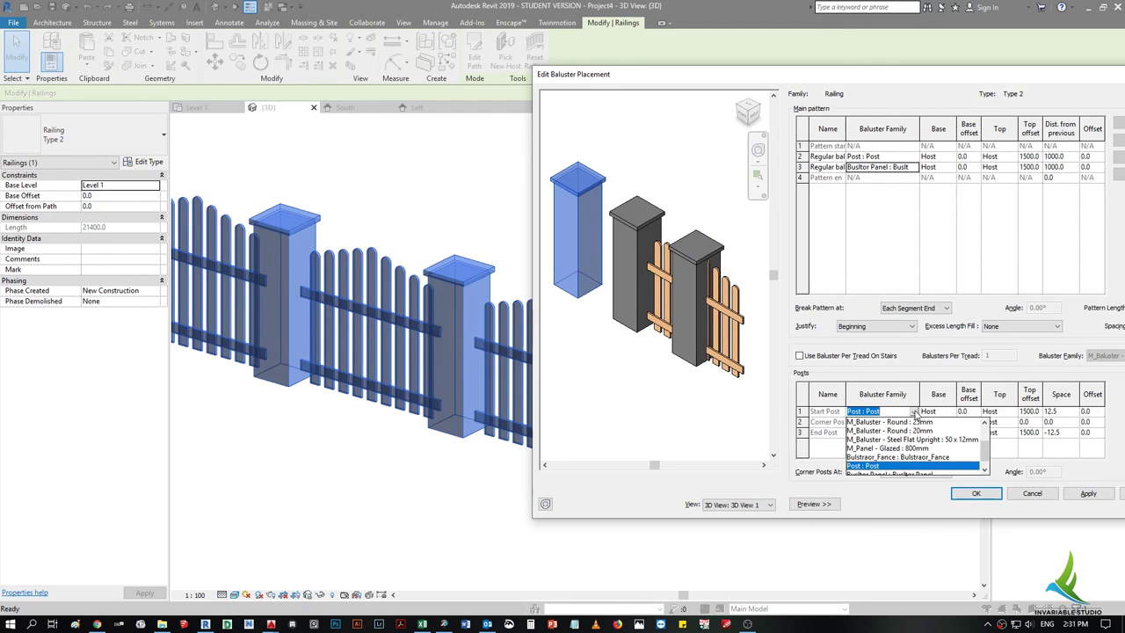
pyautogui.click(1073, 494)
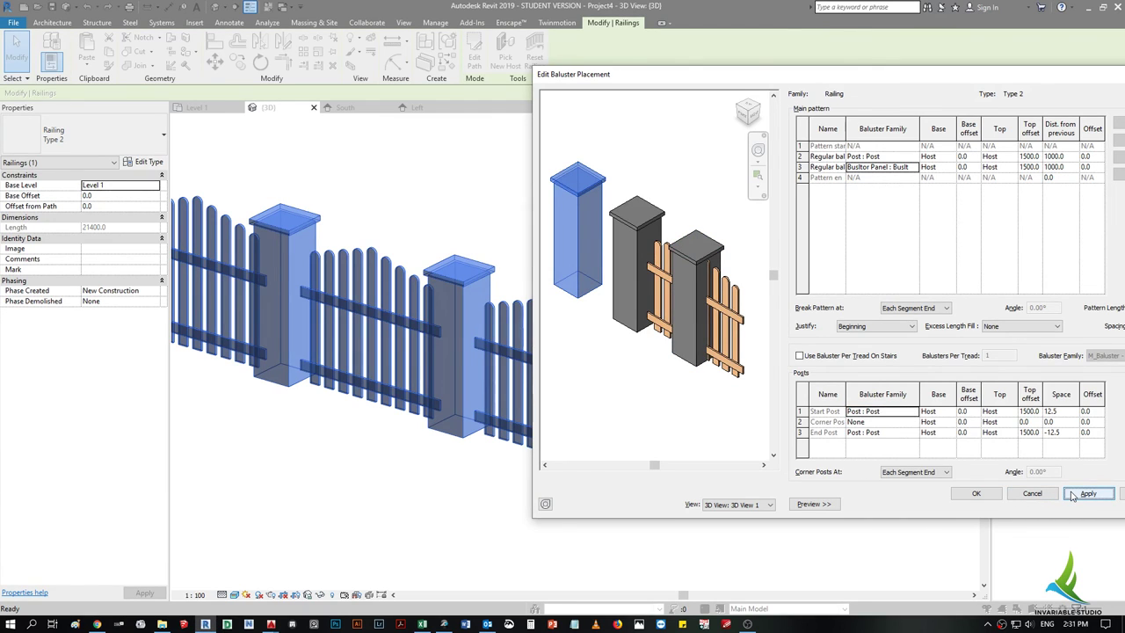
pyautogui.click(977, 495)
pyautogui.click(1077, 504)
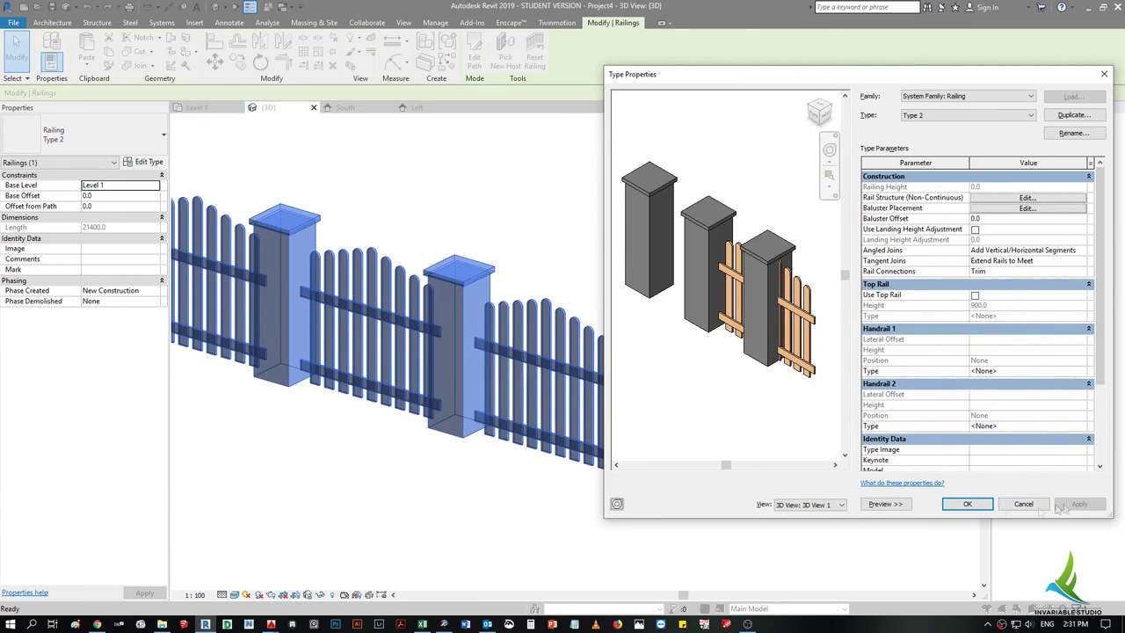
# - Confirm the Type 2 railing type changes and review the updated fence in 3D
pyautogui.click(967, 504)
pyautogui.click(732, 505)
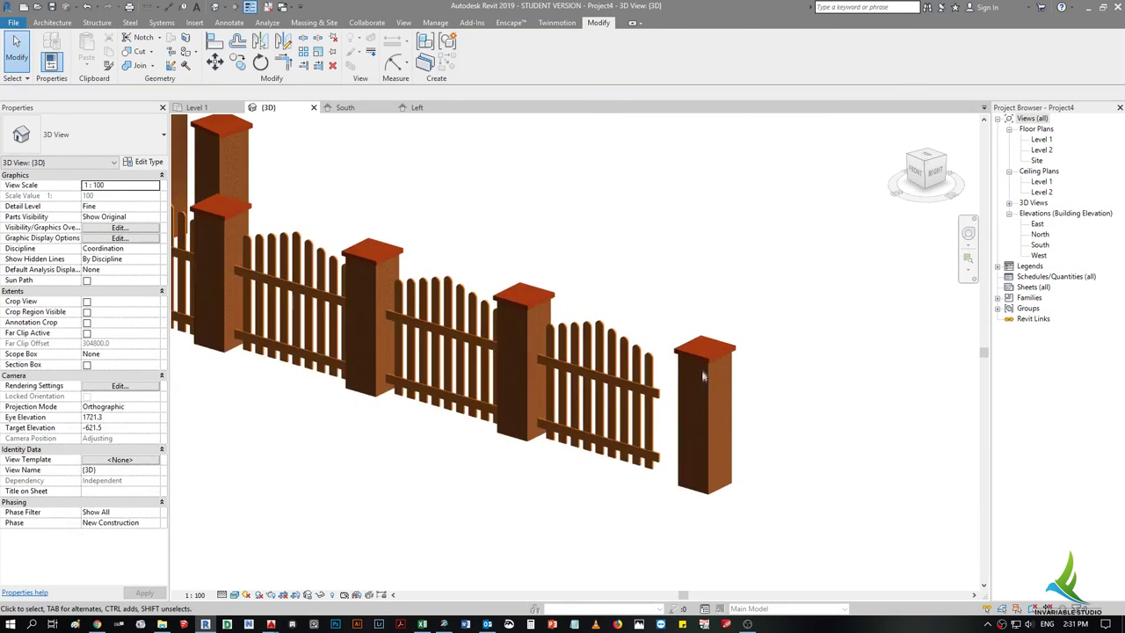
pyautogui.click(703, 380)
pyautogui.scroll(-6, 708, 386)
pyautogui.scroll(2, 686, 391)
pyautogui.scroll(-3, 681, 389)
pyautogui.press('Escape')
pyautogui.scroll(4, 672, 388)
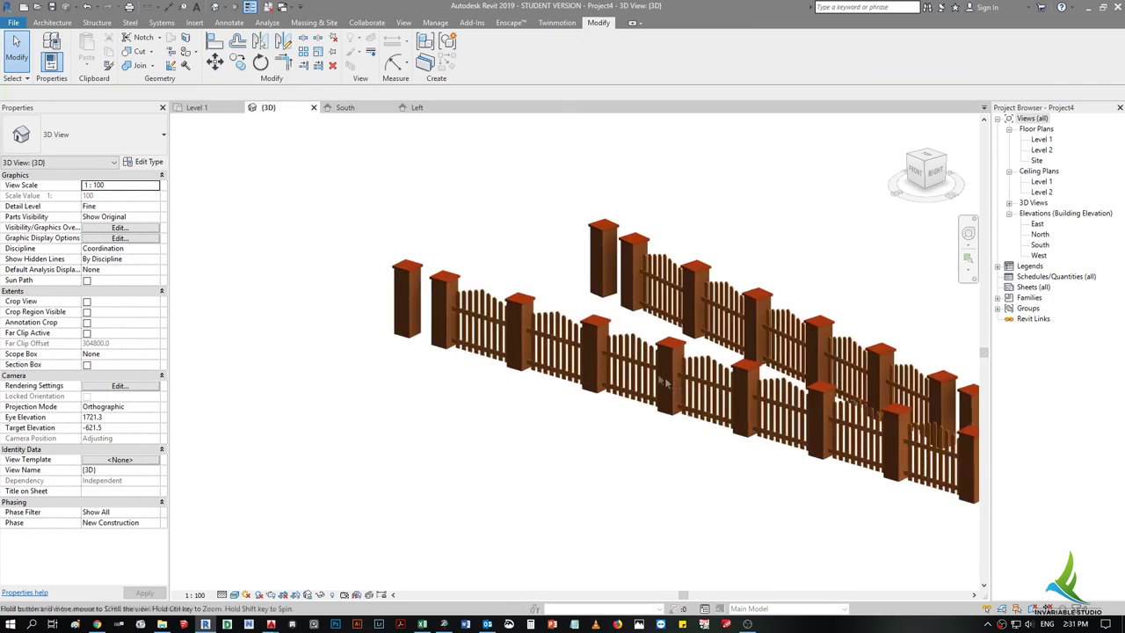
pyautogui.scroll(4, 673, 388)
pyautogui.scroll(2, 519, 317)
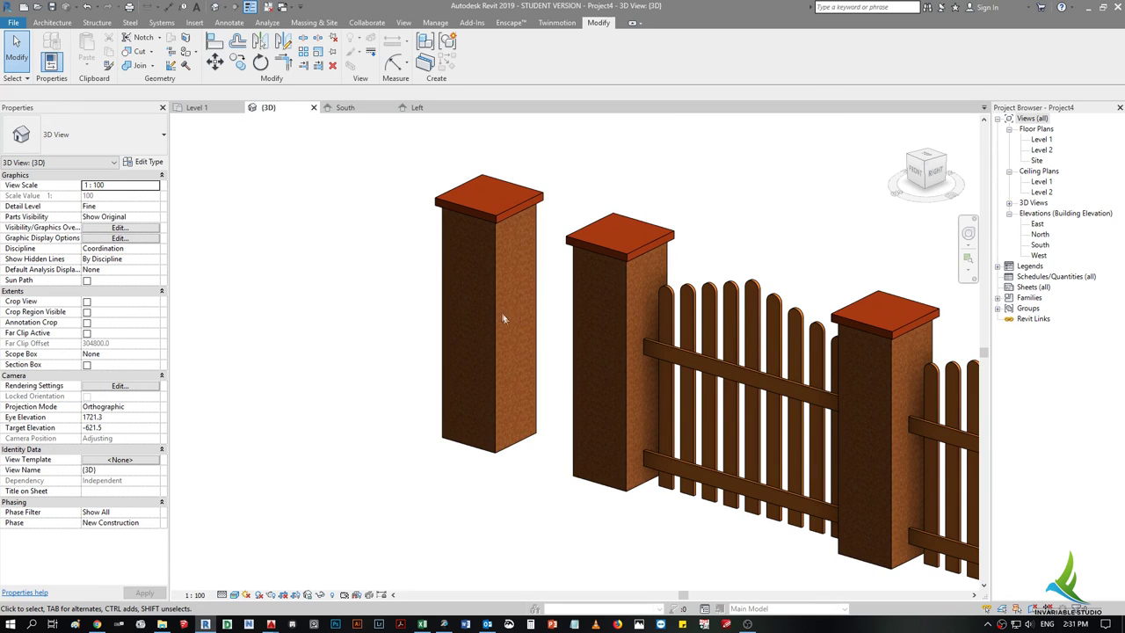
pyautogui.scroll(-1, 545, 282)
pyautogui.scroll(-2, 608, 330)
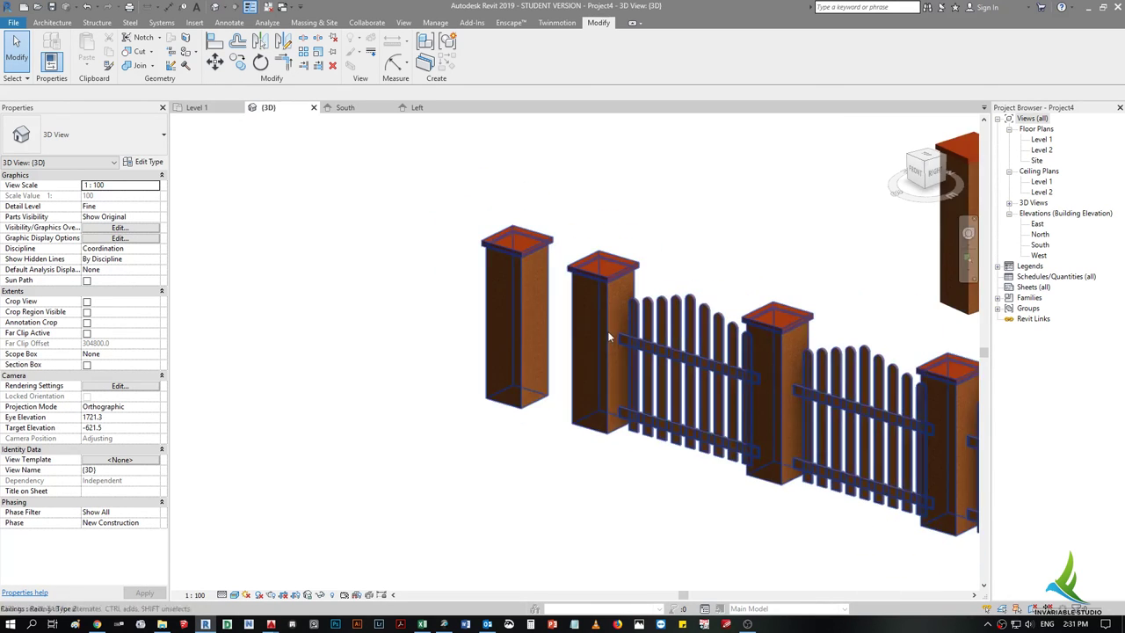
pyautogui.scroll(1, 607, 331)
# - On Level 1, start an aligned dimension (DI) between two adjacent fence post centrelines
pyautogui.click(211, 107)
pyautogui.scroll(2, 299, 492)
pyautogui.scroll(2, 298, 492)
pyautogui.press('d')
pyautogui.press('i')
pyautogui.scroll(-3, 428, 378)
pyautogui.scroll(1, 427, 395)
pyautogui.scroll(3, 431, 422)
pyautogui.click(432, 428)
pyautogui.click(613, 390)
# - Cancel the unplaced dimension and exit the dimension tool
pyautogui.press('Escape')
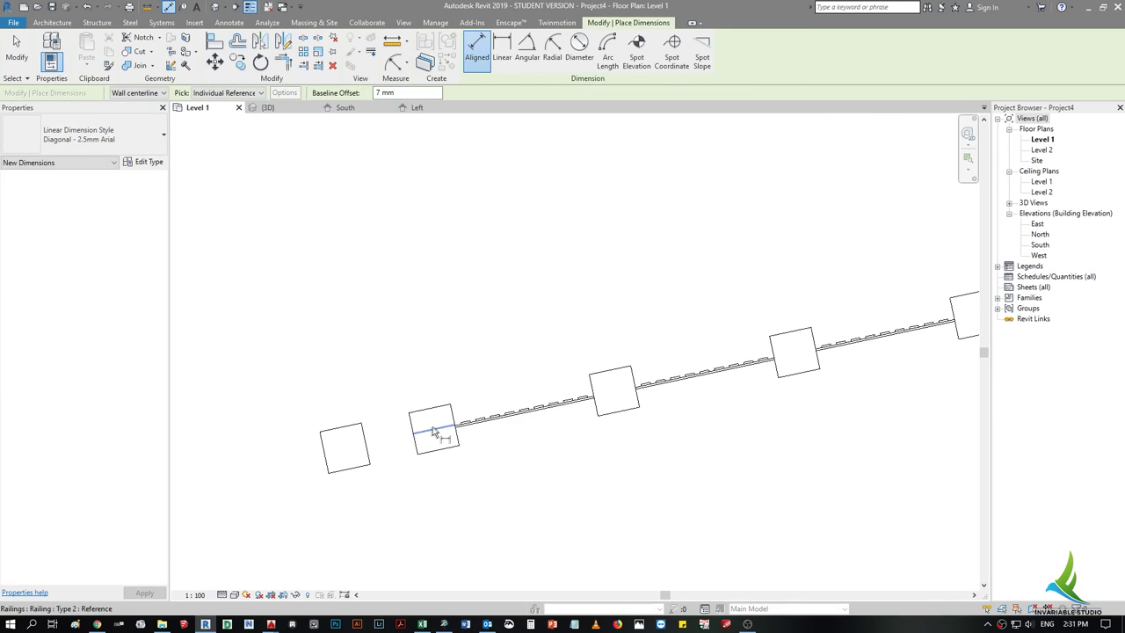
pyautogui.click(432, 431)
pyautogui.press('Escape')
pyautogui.press('Escape')
# - Set the railing's baluster pattern Justify to Center and confirm the type changes
pyautogui.click(427, 415)
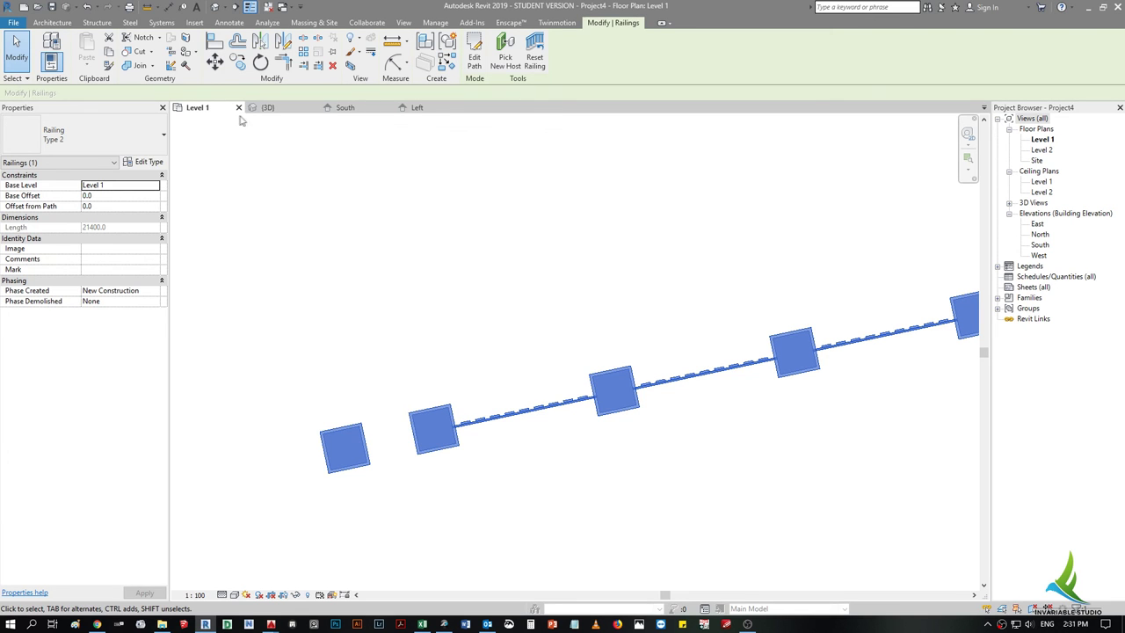
pyautogui.click(147, 164)
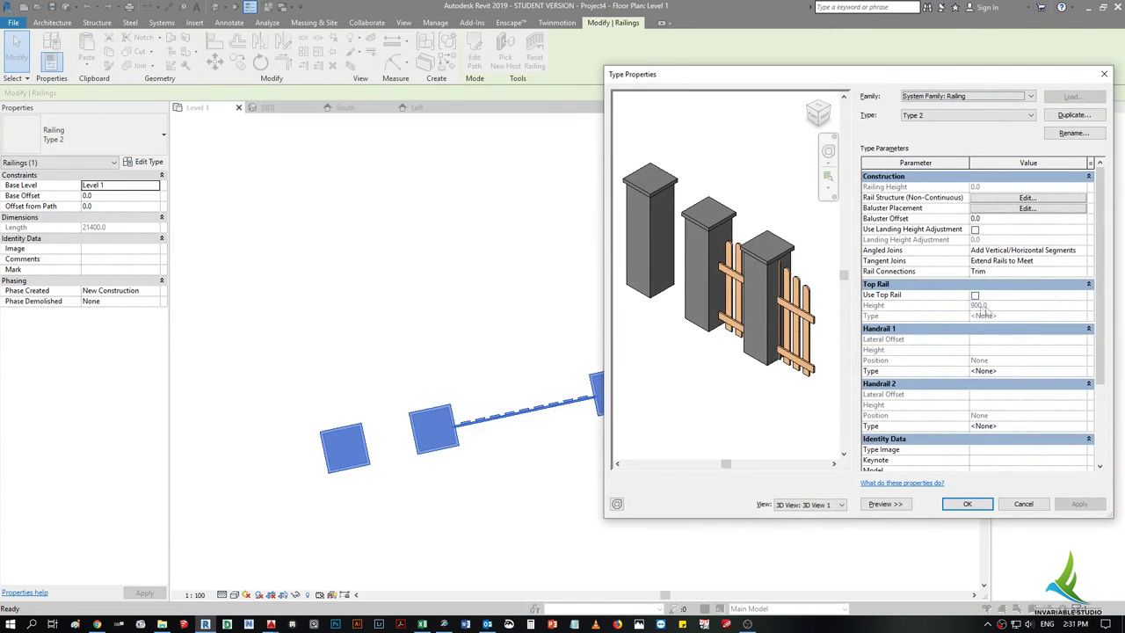
pyautogui.click(1030, 209)
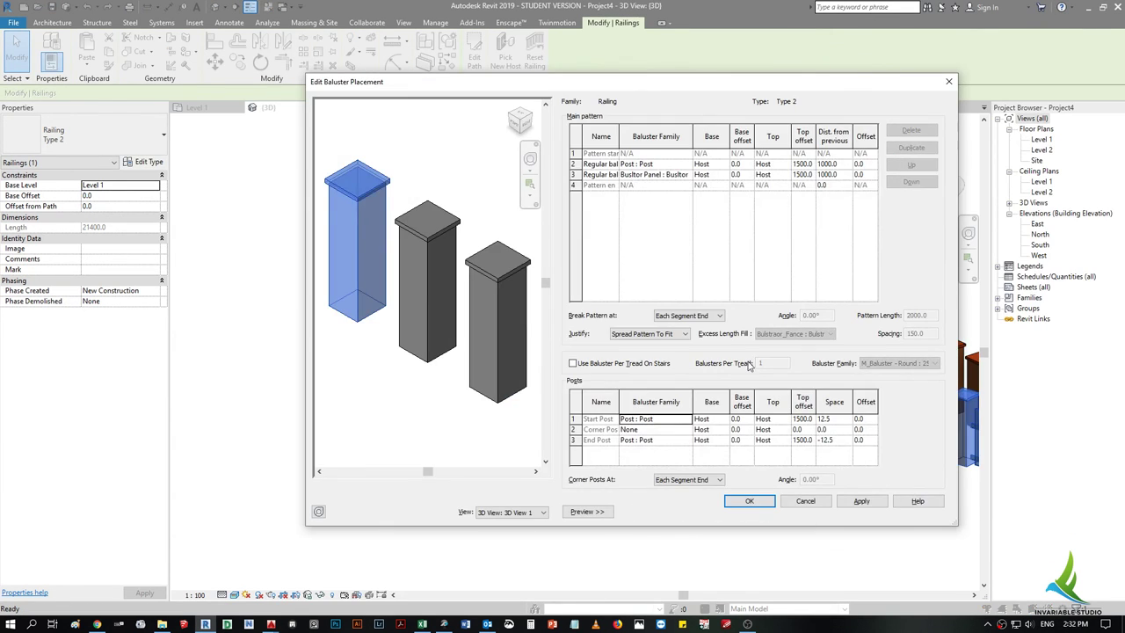
pyautogui.click(652, 353)
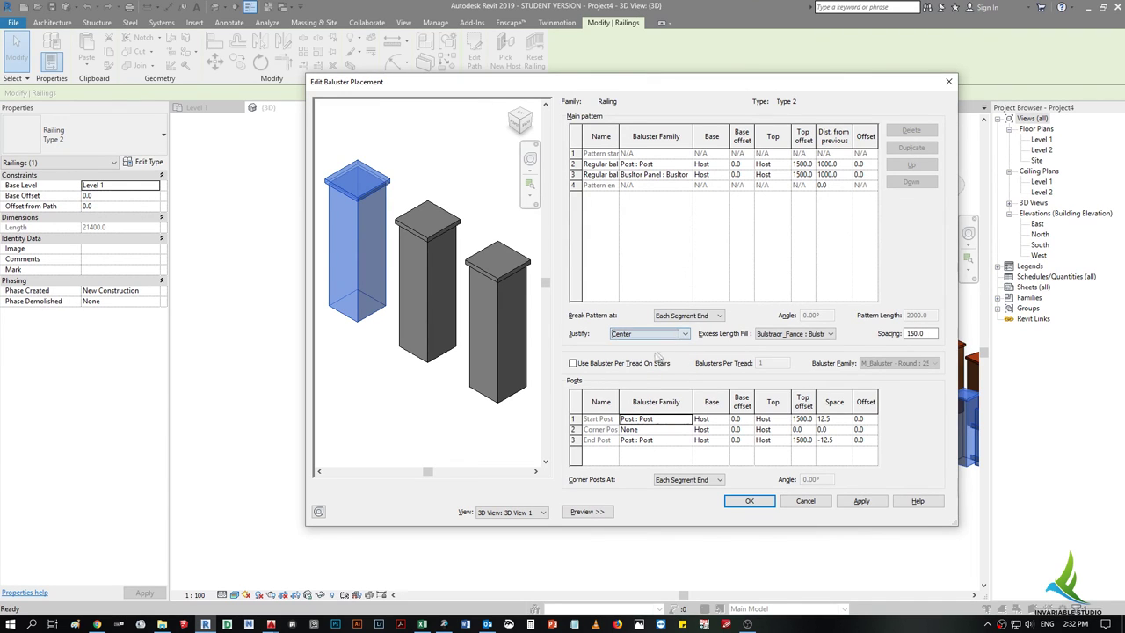
pyautogui.click(859, 508)
pyautogui.click(672, 346)
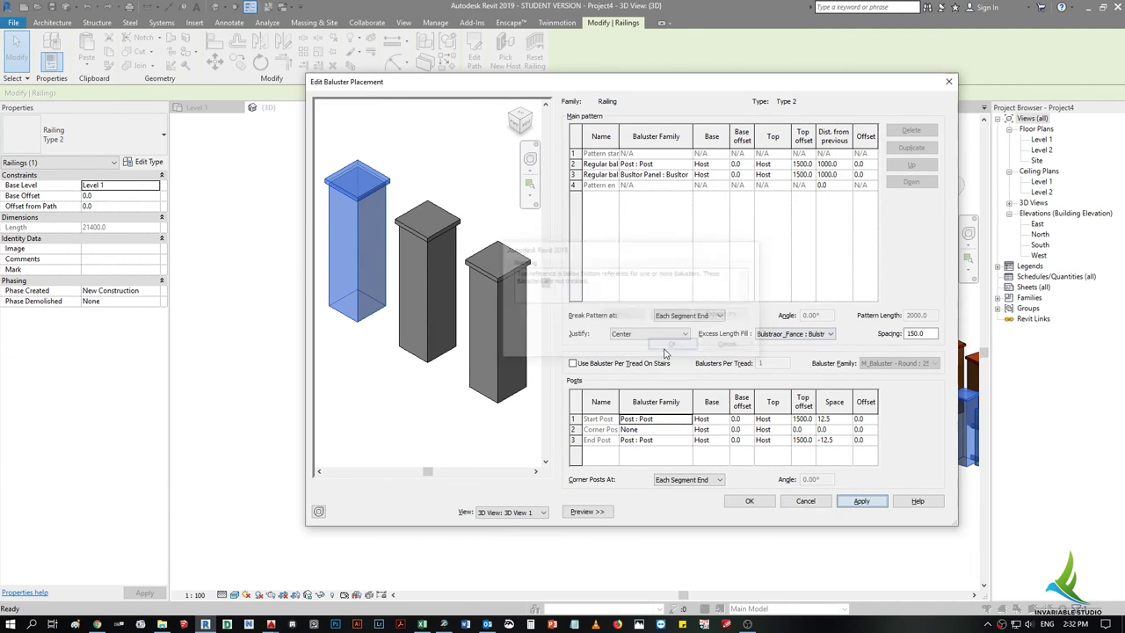
pyautogui.click(750, 505)
pyautogui.click(730, 439)
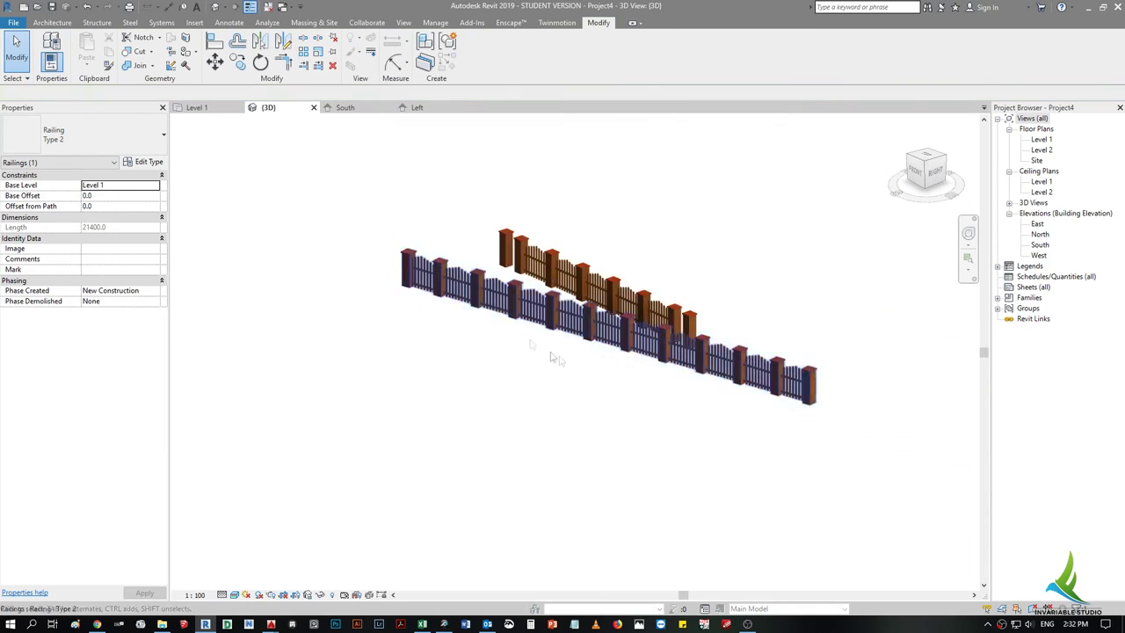
pyautogui.press('Escape')
pyautogui.scroll(3, 703, 422)
pyautogui.scroll(5, 734, 476)
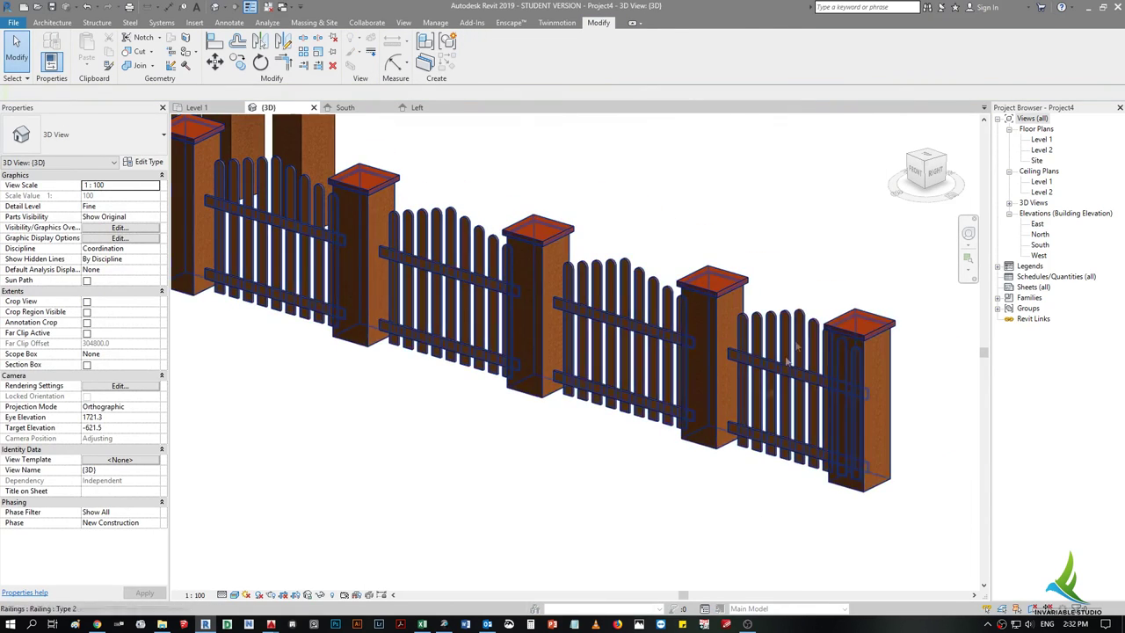
pyautogui.moveTo(734, 476)
pyautogui.mouseDown(button='middle')
pyautogui.moveTo(577, 431)
pyautogui.moveTo(736, 497)
pyautogui.moveTo(528, 472)
pyautogui.mouseUp(button='middle')
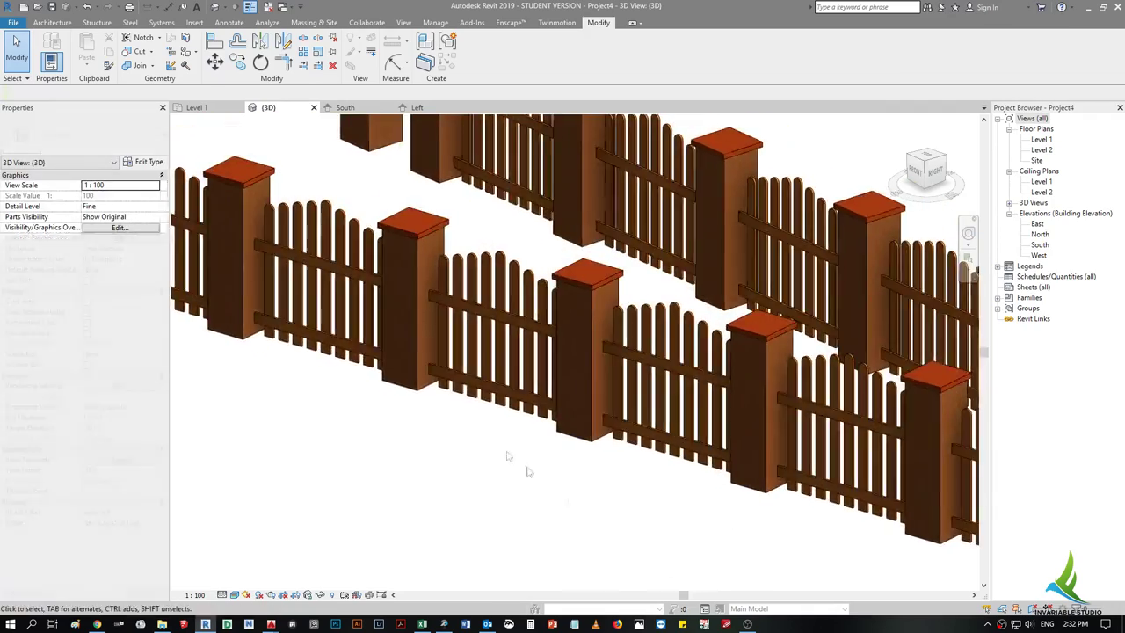
pyautogui.scroll(-2, 529, 472)
pyautogui.scroll(-2, 517, 519)
pyautogui.scroll(2, 543, 512)
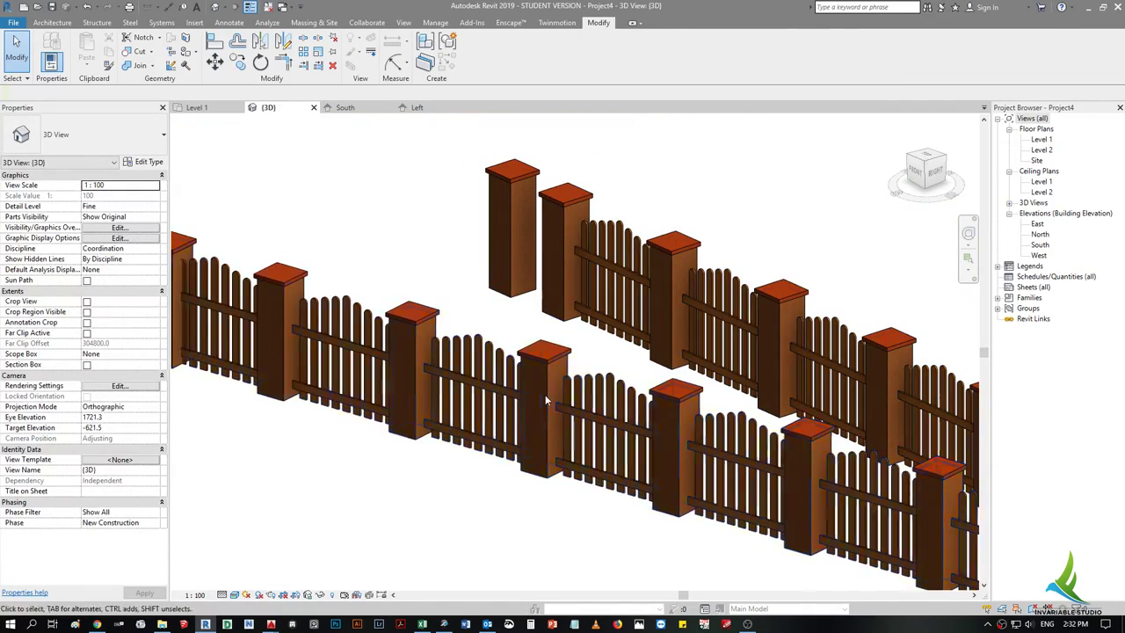
pyautogui.click(545, 401)
pyautogui.click(144, 162)
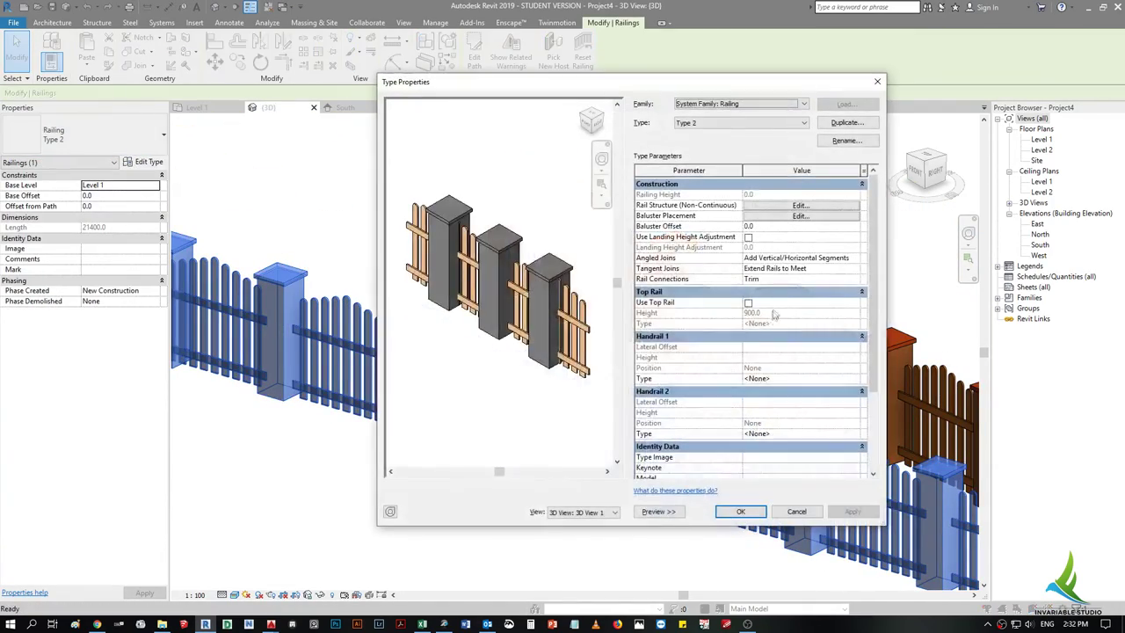
pyautogui.click(798, 216)
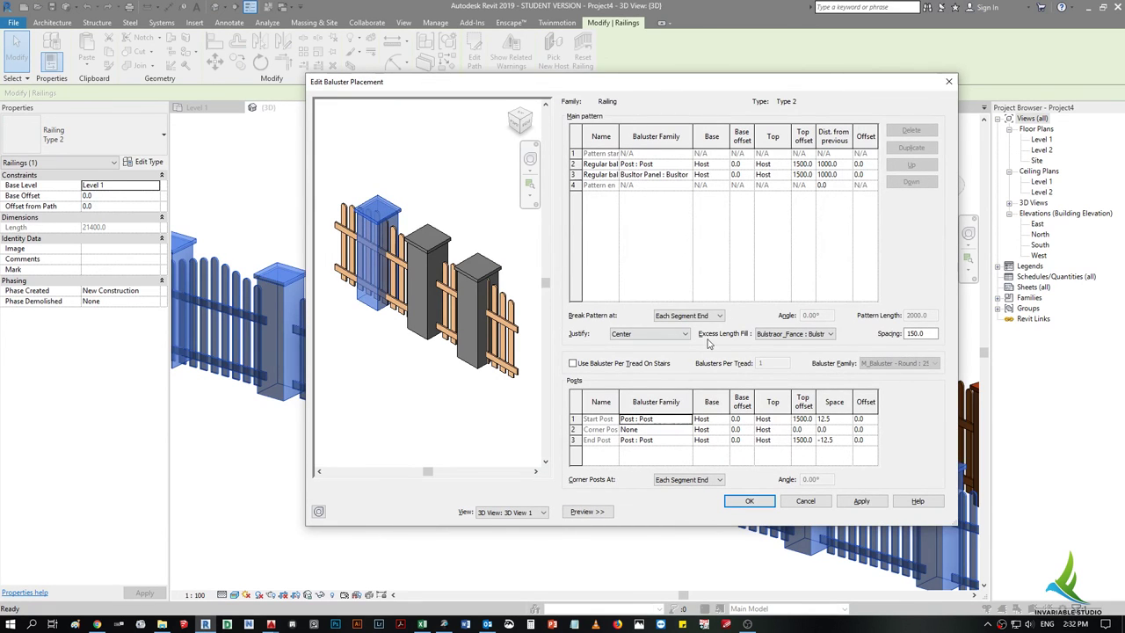
pyautogui.click(783, 338)
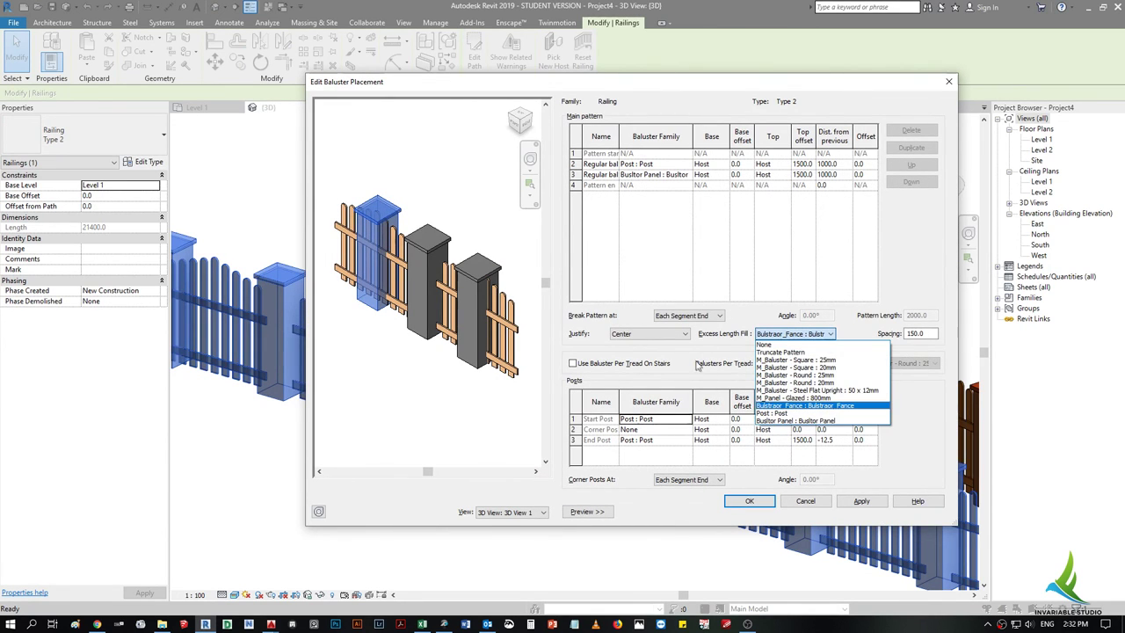
pyautogui.click(678, 337)
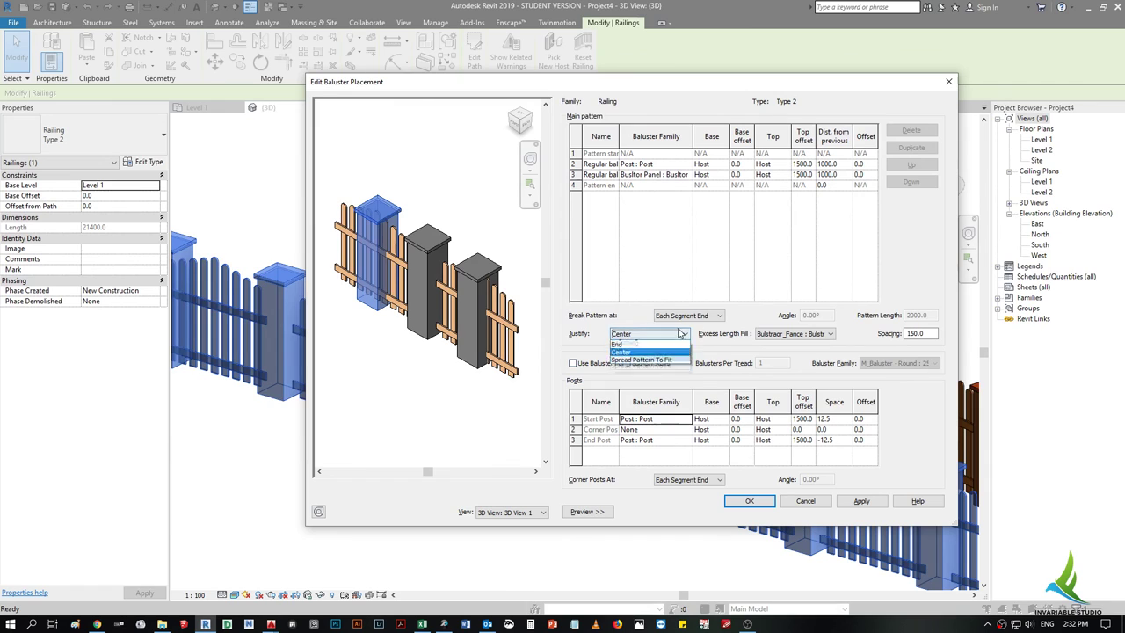
pyautogui.click(861, 501)
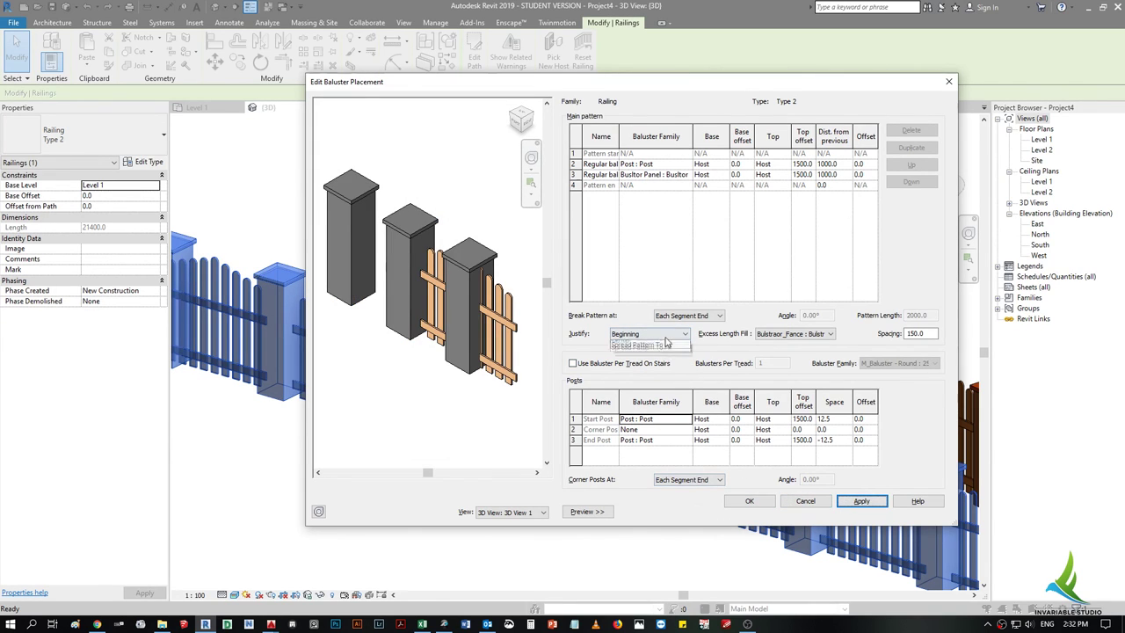
pyautogui.click(861, 501)
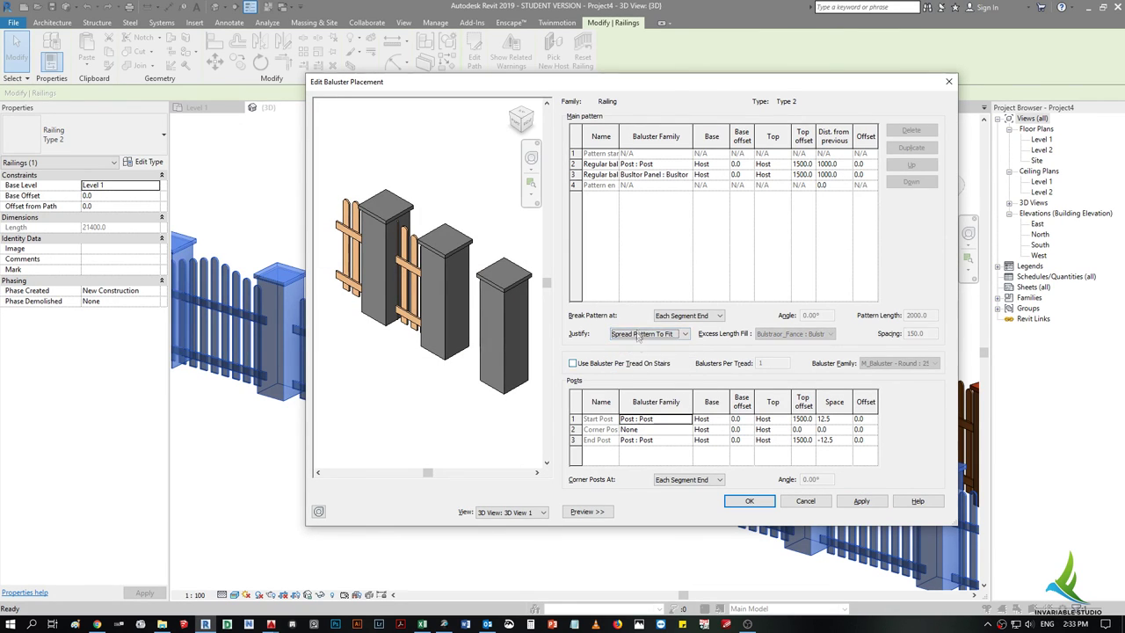
pyautogui.click(642, 360)
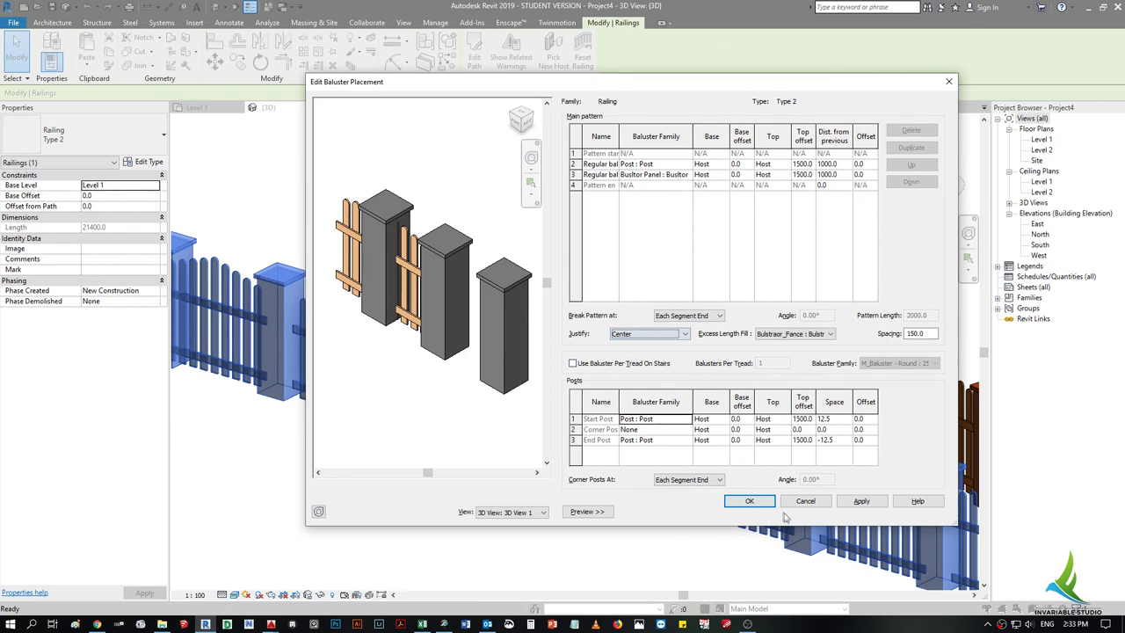
pyautogui.click(872, 504)
pyautogui.click(750, 501)
pyautogui.click(742, 516)
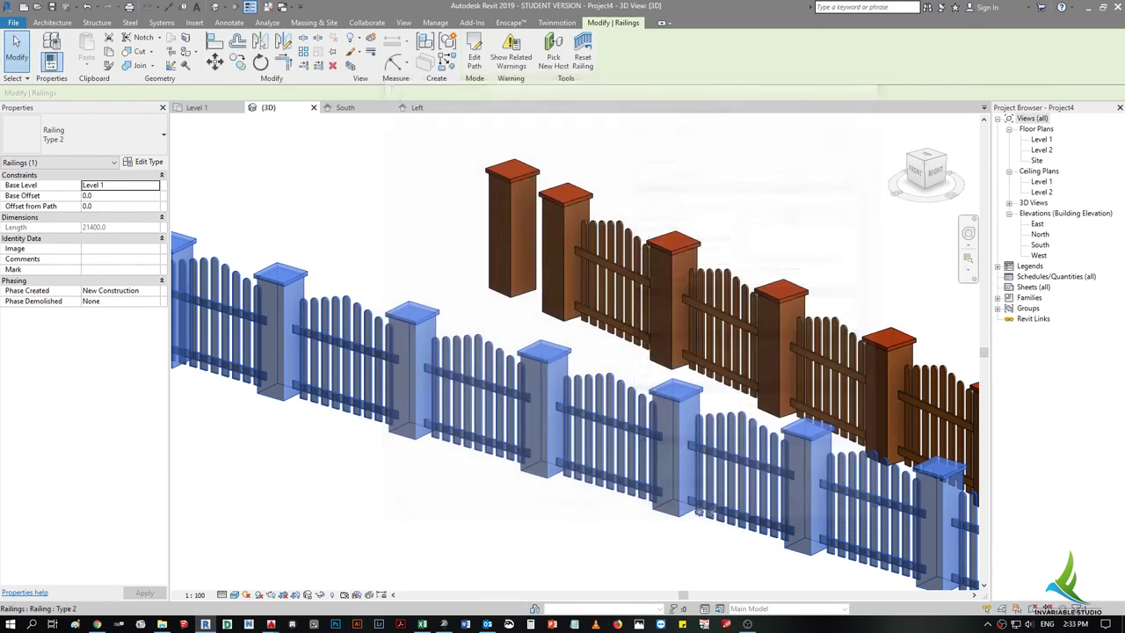
# - Zoom around the 3D fences, then switch to Level 1 and pan up to the two reference fence photos
pyautogui.scroll(-3, 723, 510)
pyautogui.click(722, 510)
pyautogui.scroll(2, 733, 445)
pyautogui.scroll(2, 717, 409)
pyautogui.scroll(-2, 829, 477)
pyautogui.scroll(2, 548, 390)
pyautogui.scroll(1, 644, 436)
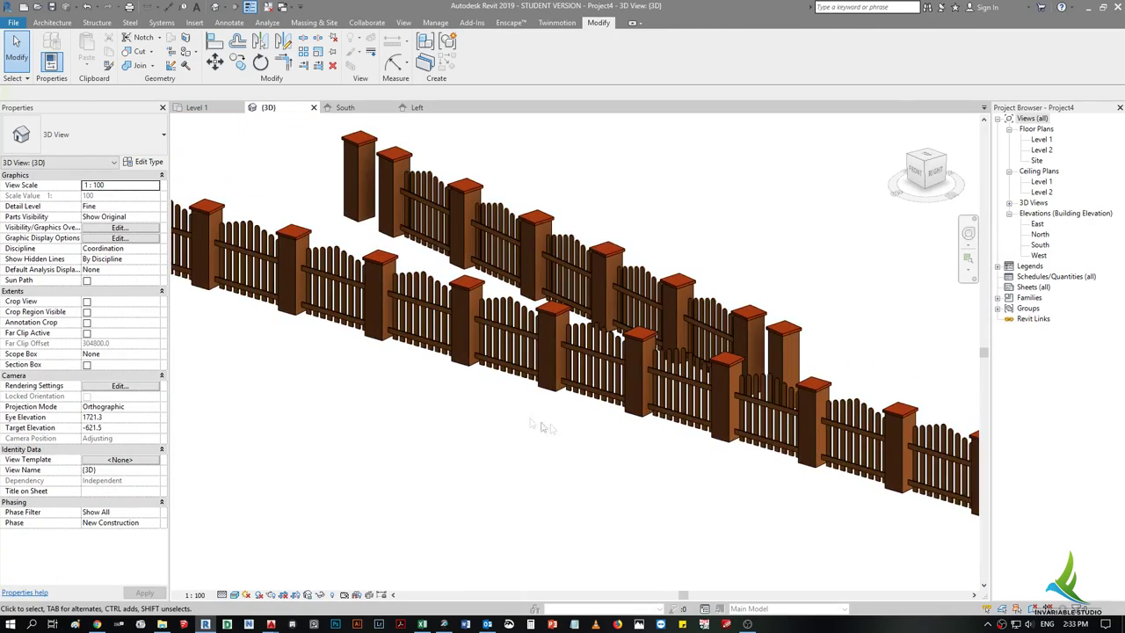
pyautogui.scroll(2, 562, 435)
pyautogui.scroll(2, 528, 430)
pyautogui.scroll(1, 542, 437)
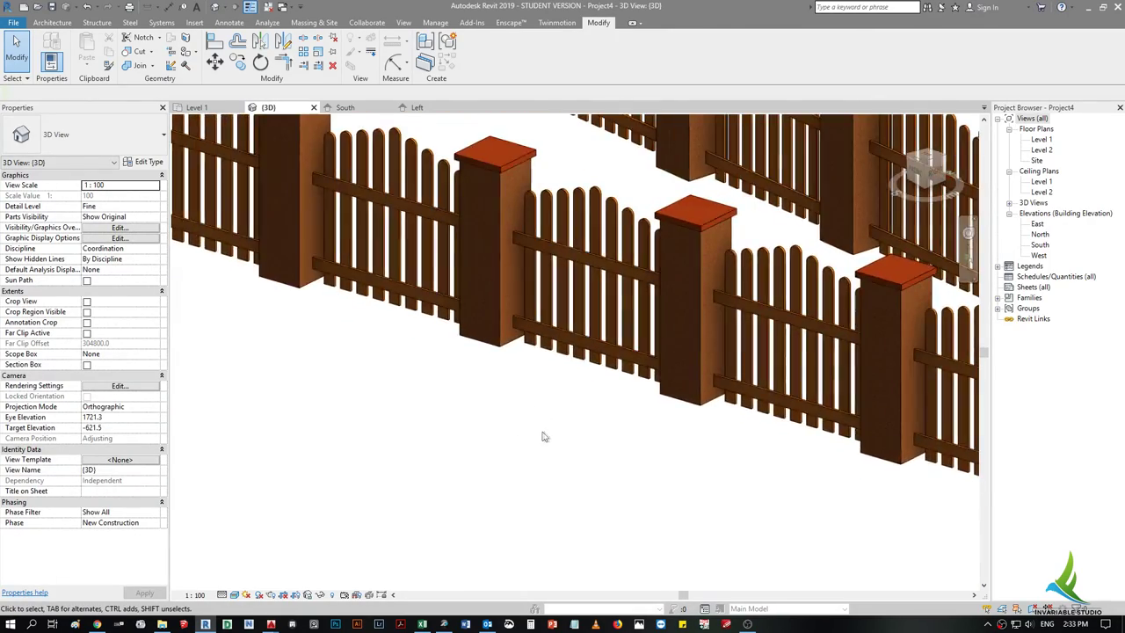
pyautogui.scroll(-2, 542, 436)
pyautogui.hotkey('ctrl', 'Tab')
pyautogui.moveTo(364, 424)
pyautogui.mouseDown(button='middle')
pyautogui.moveTo(332, 350)
pyautogui.moveTo(482, 339)
pyautogui.mouseUp(button='middle')
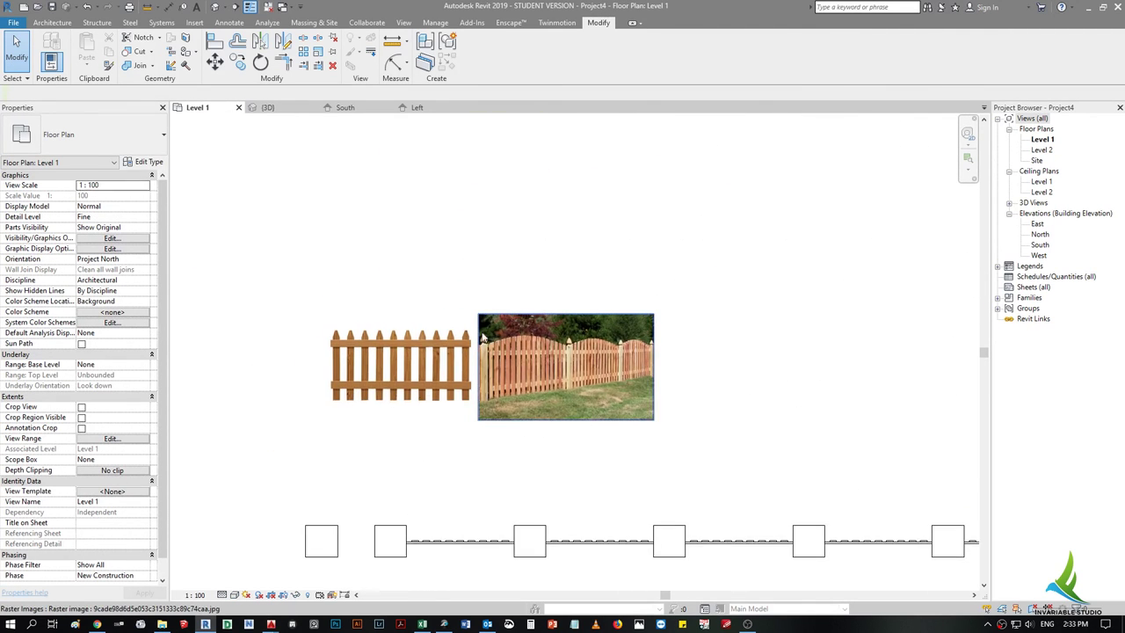
pyautogui.scroll(2, 483, 338)
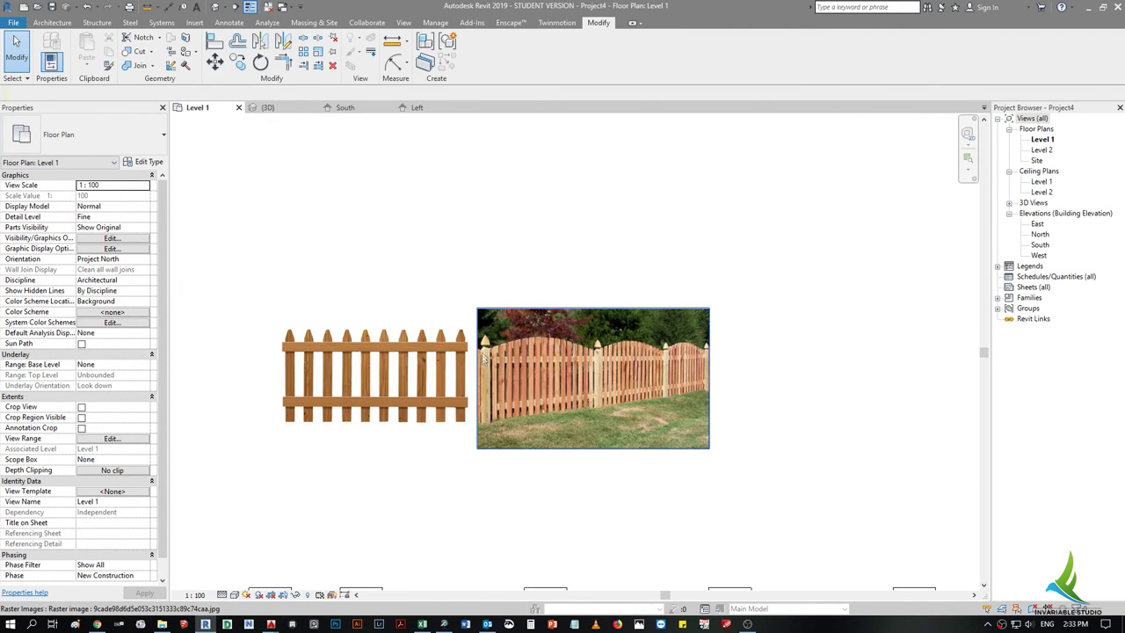
pyautogui.scroll(1, 483, 357)
pyautogui.scroll(1, 488, 369)
pyautogui.scroll(1, 495, 386)
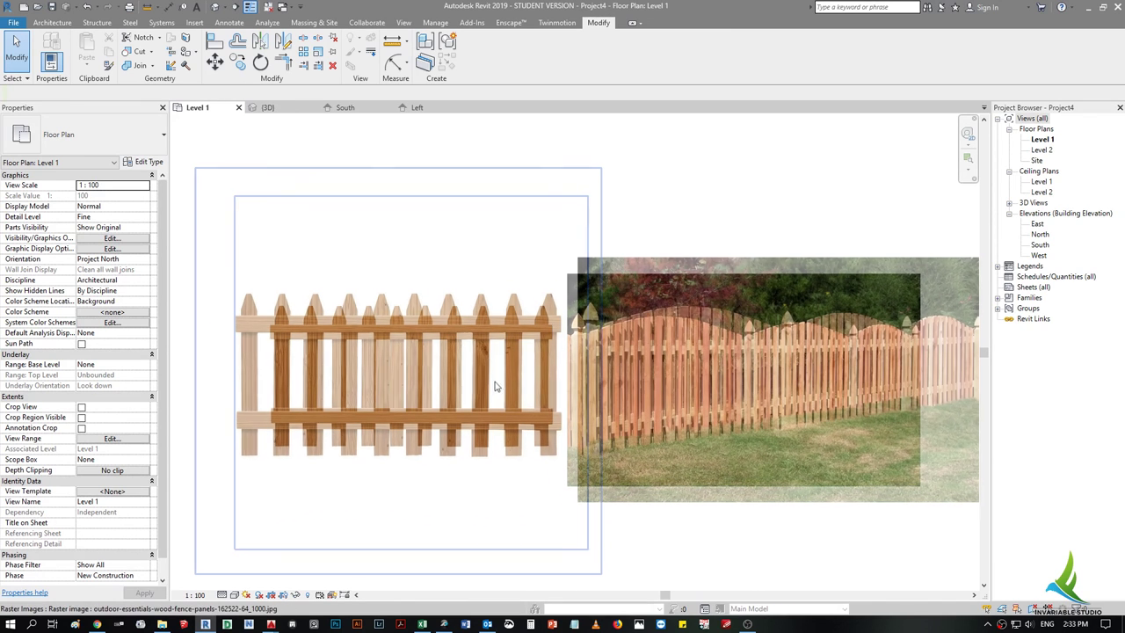